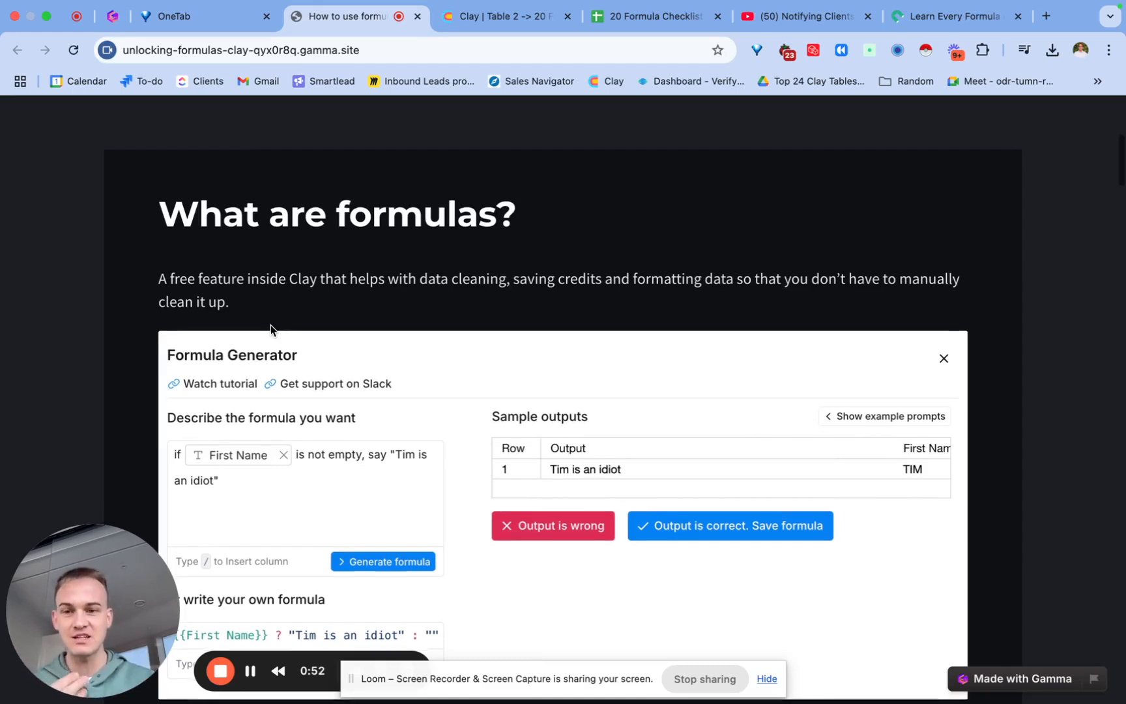
Switch to the empty Clay table, start a Formula column and highlight the example prompts in the Formula Generator.
scroll(270, 325, "down", 1)
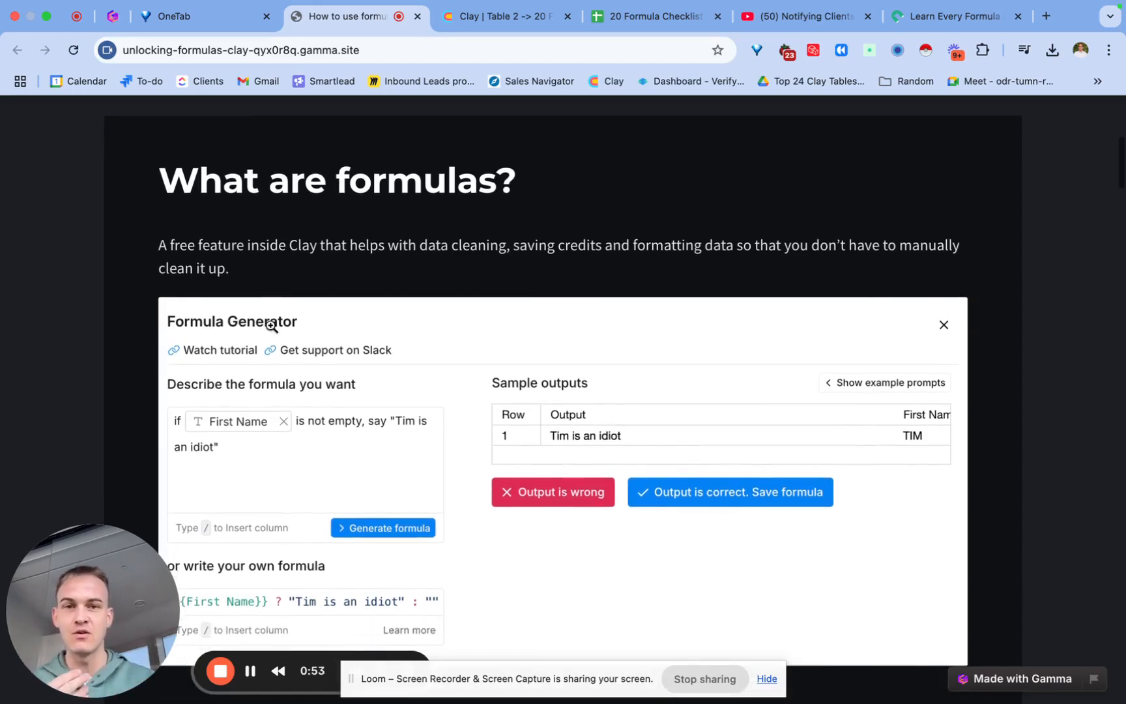
left_click(470, 16)
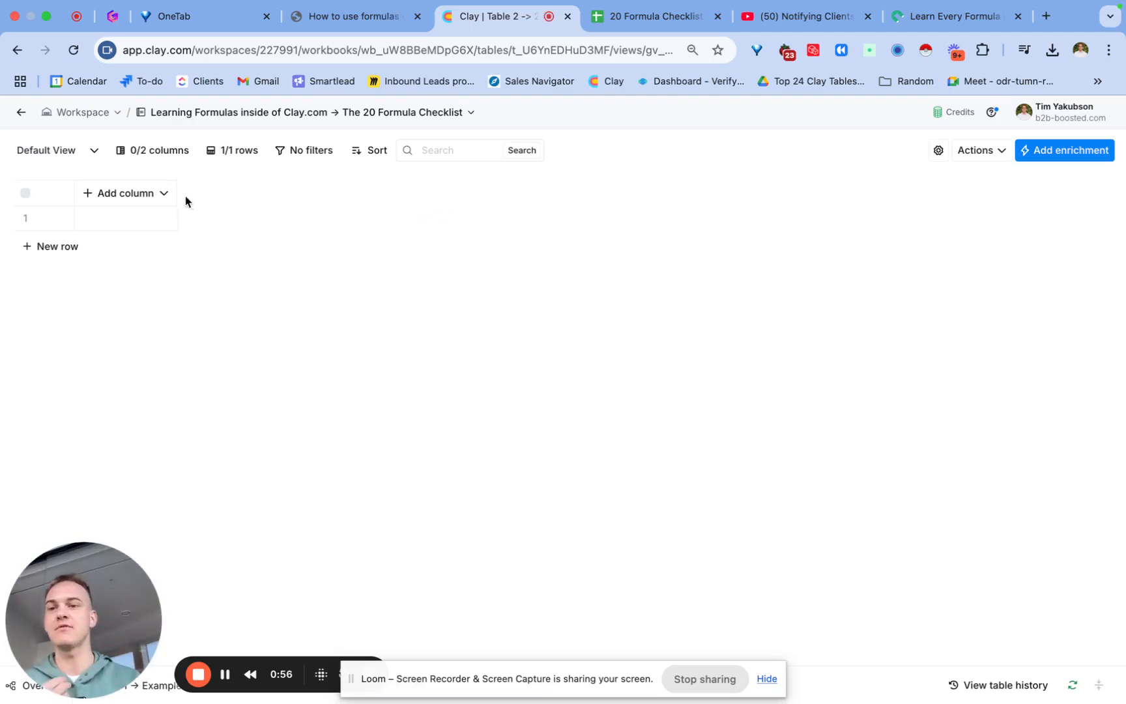
left_click(144, 205)
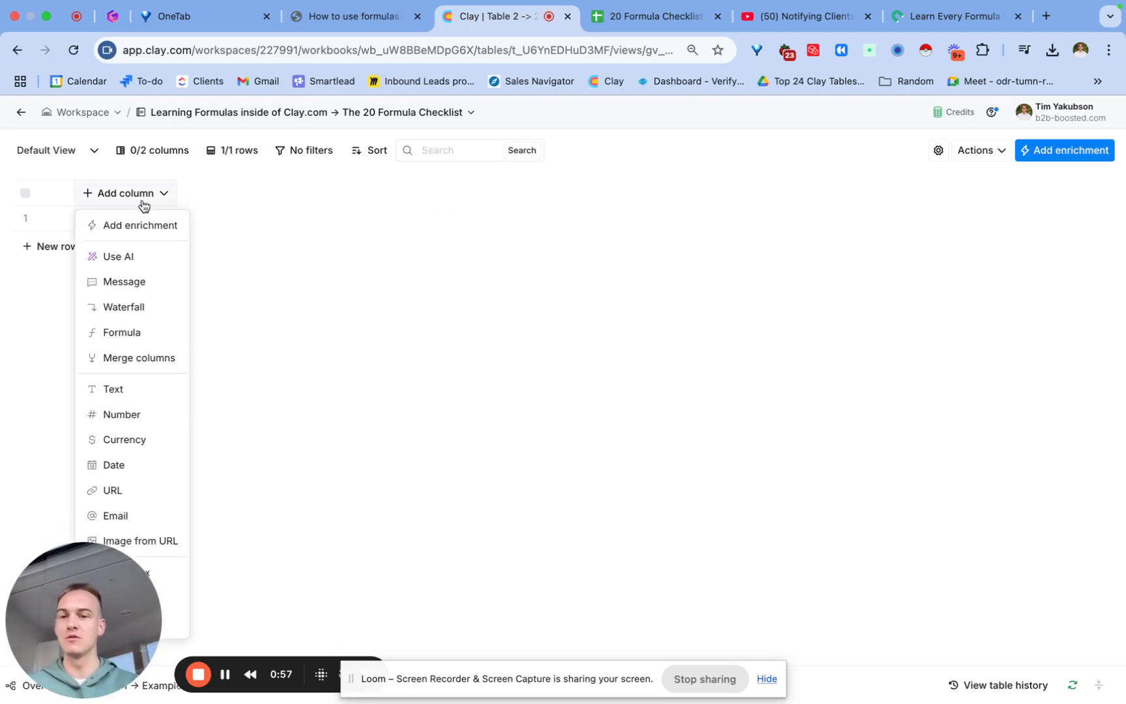
left_click(121, 333)
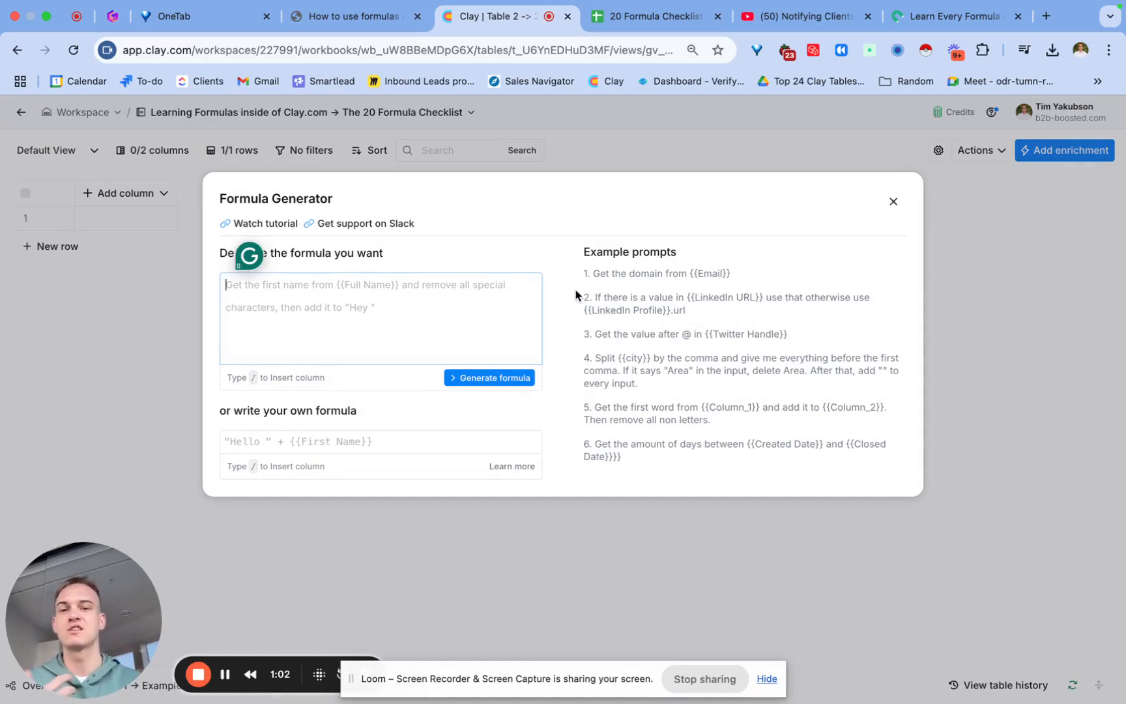
left_click_drag(583, 248, 645, 468)
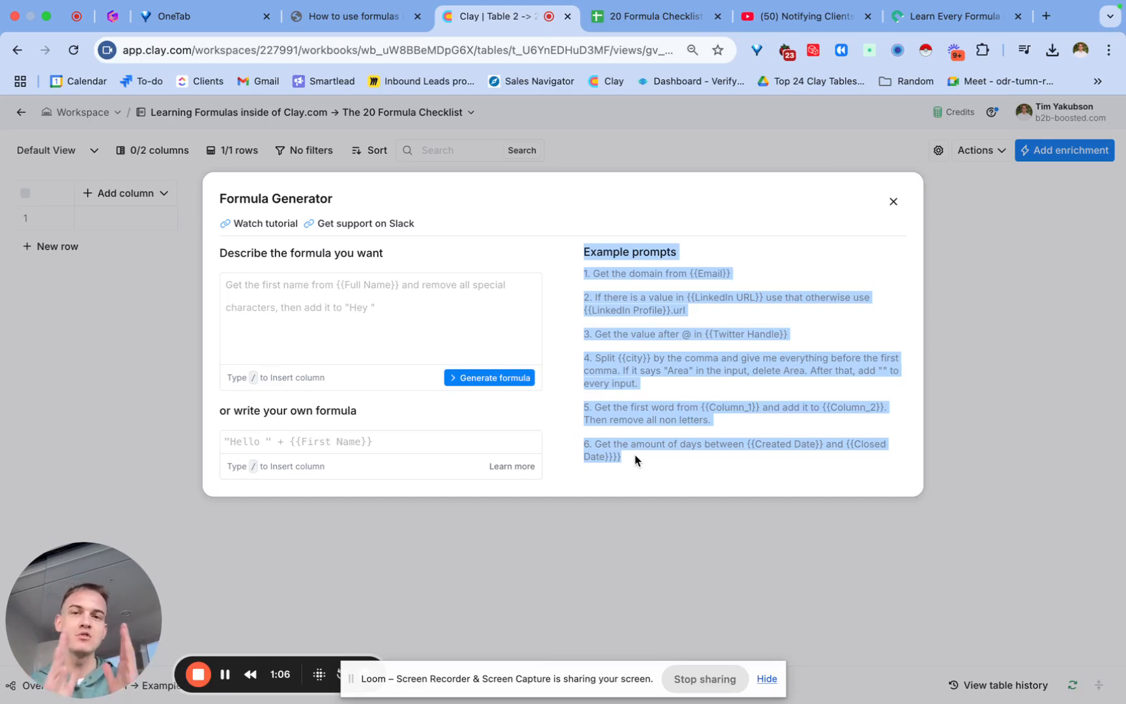
Revisit the formula definition slide, switch to the 20 Formula Checklist spreadsheet and examine its Prompt and Type of formula columns.
left_click(362, 17)
scroll(427, 362, "down", 1)
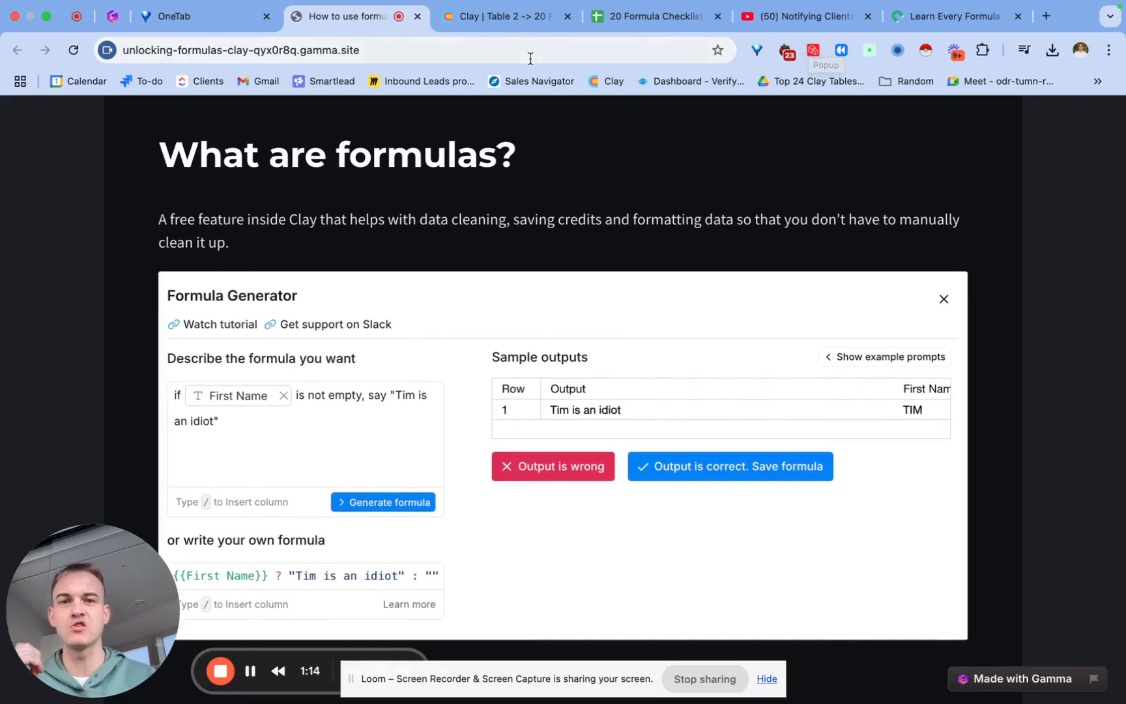
left_click(637, 26)
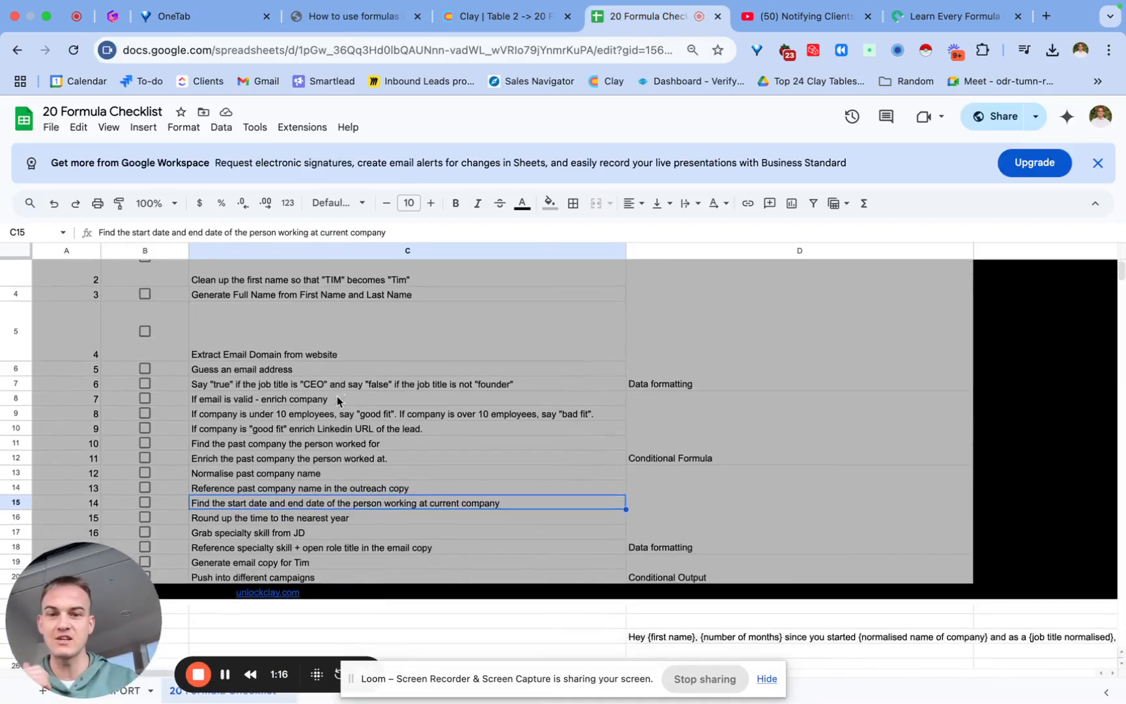
left_click(1016, 301)
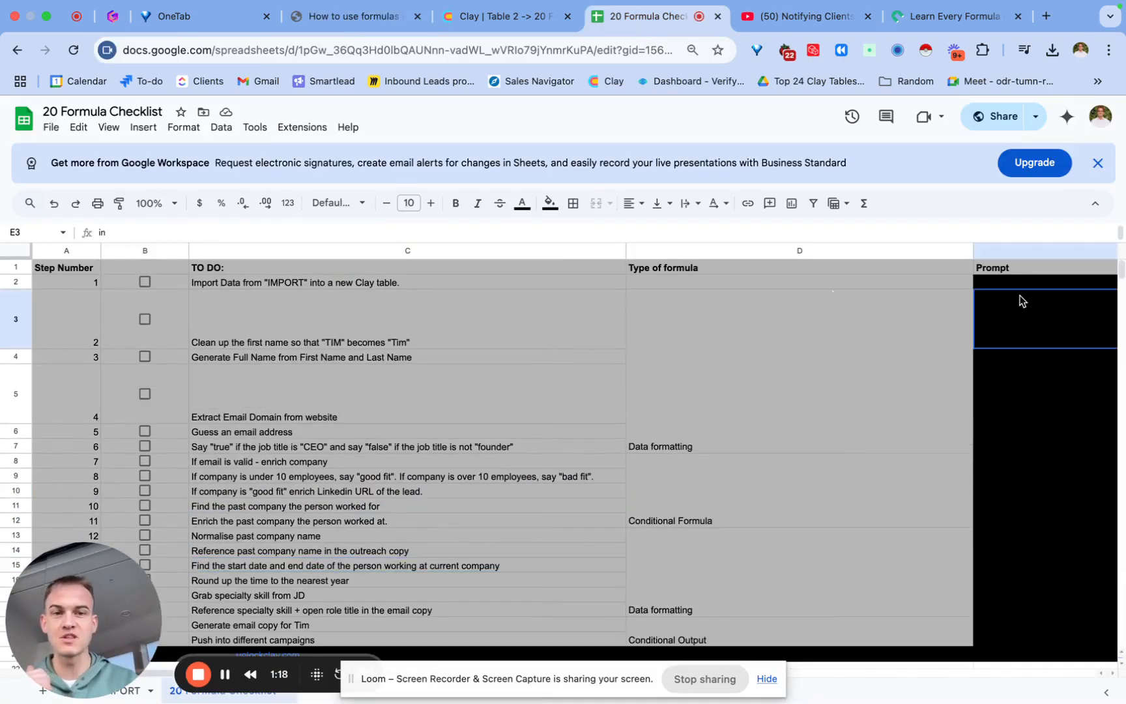
left_click(872, 306)
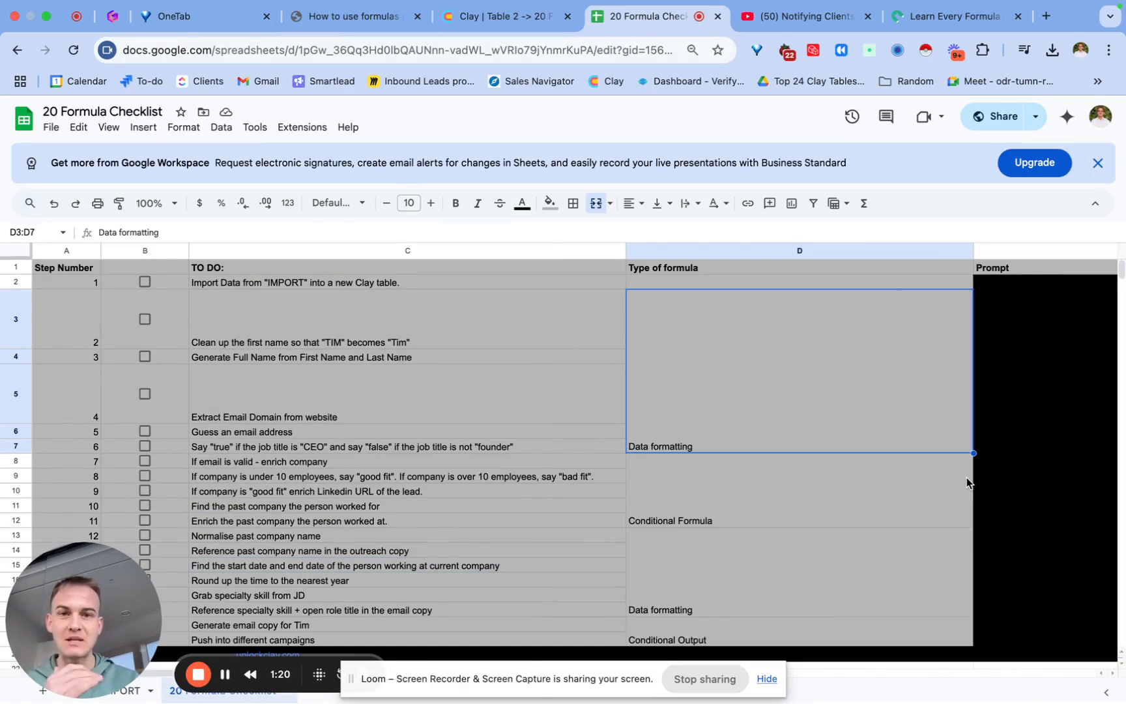
Look over the YouTube tutorial's description link and the download links on the Learn Every Formula page.
left_click(801, 16)
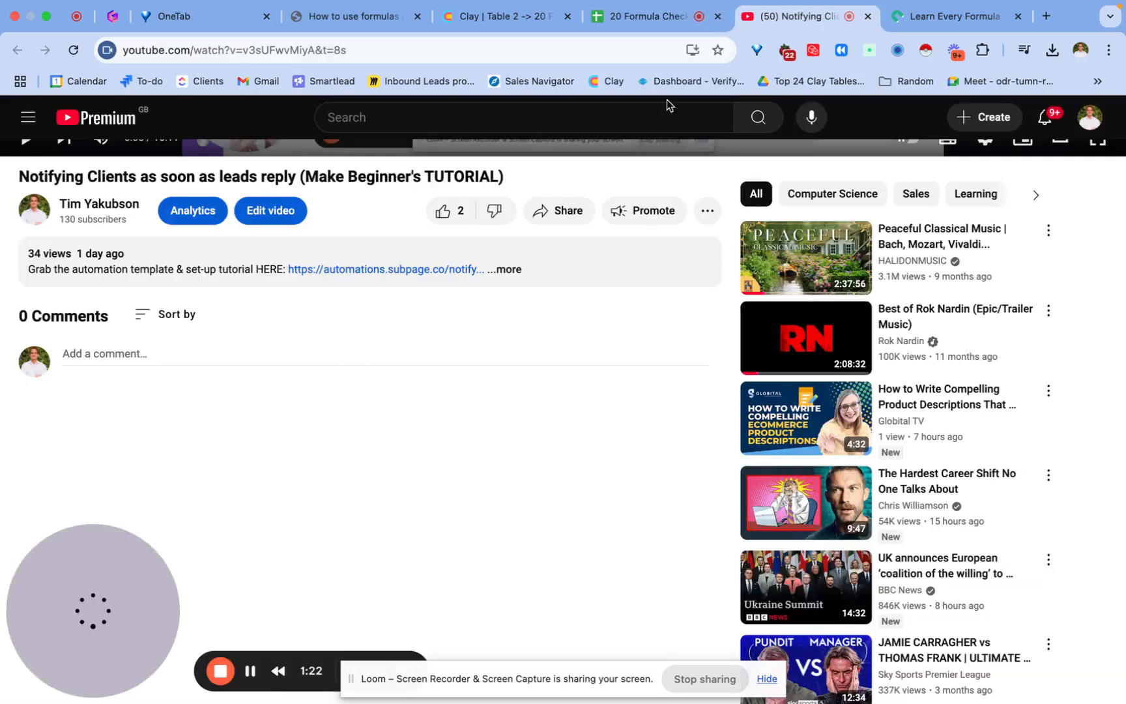
scroll(192, 285, "up", 1)
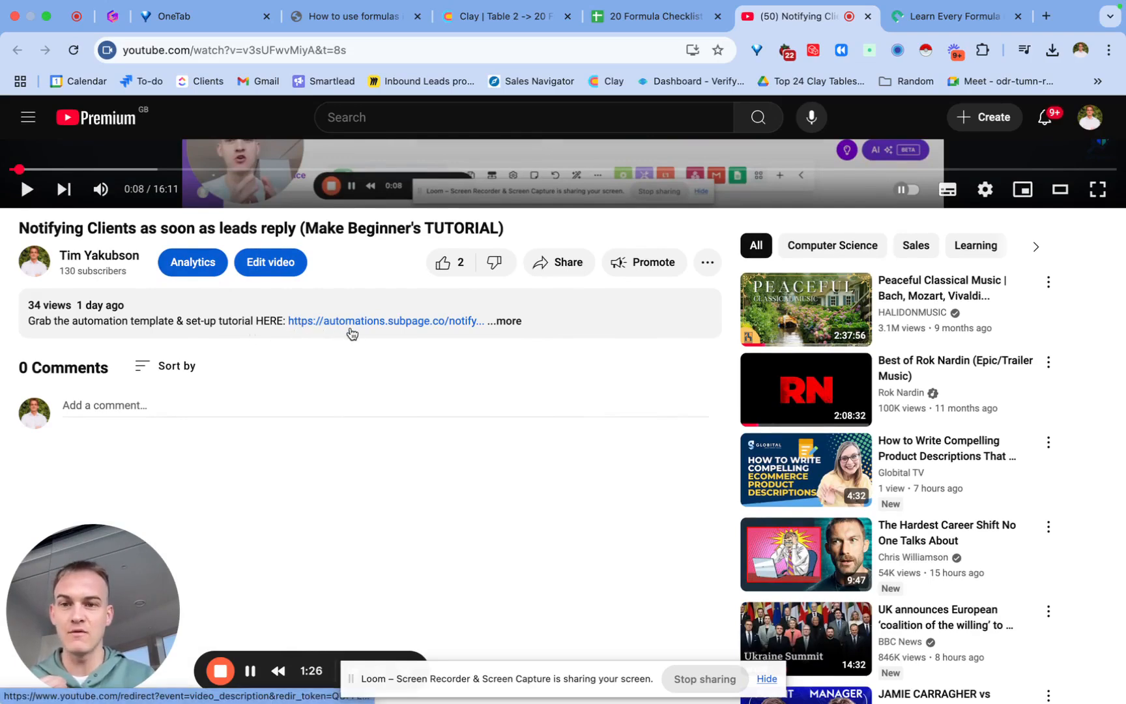
left_click(911, 23)
scroll(602, 298, "down", 1)
scroll(602, 299, "up", 1)
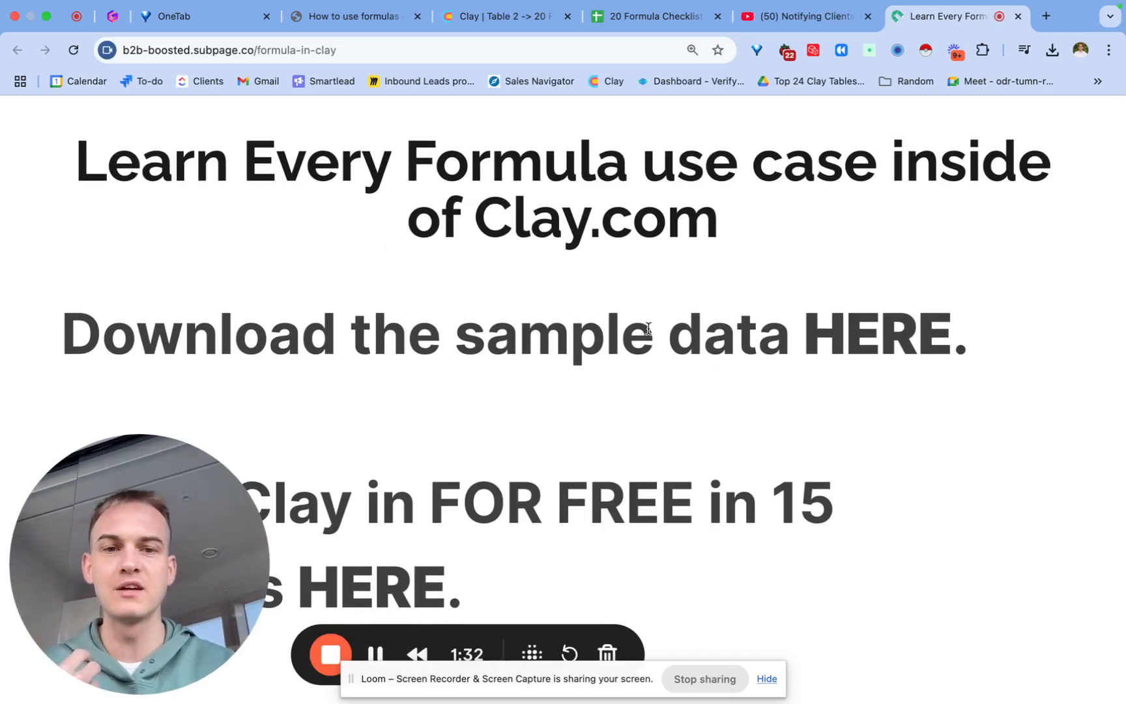
scroll(848, 434, "down", 3)
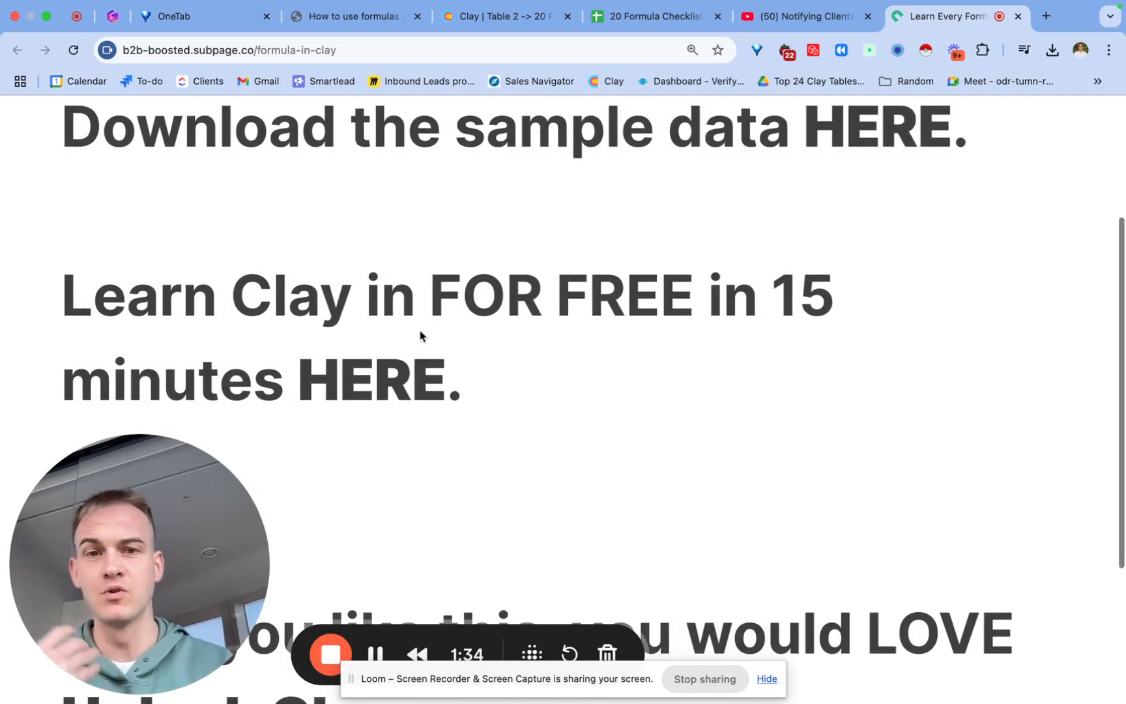
scroll(420, 332, "up", 3)
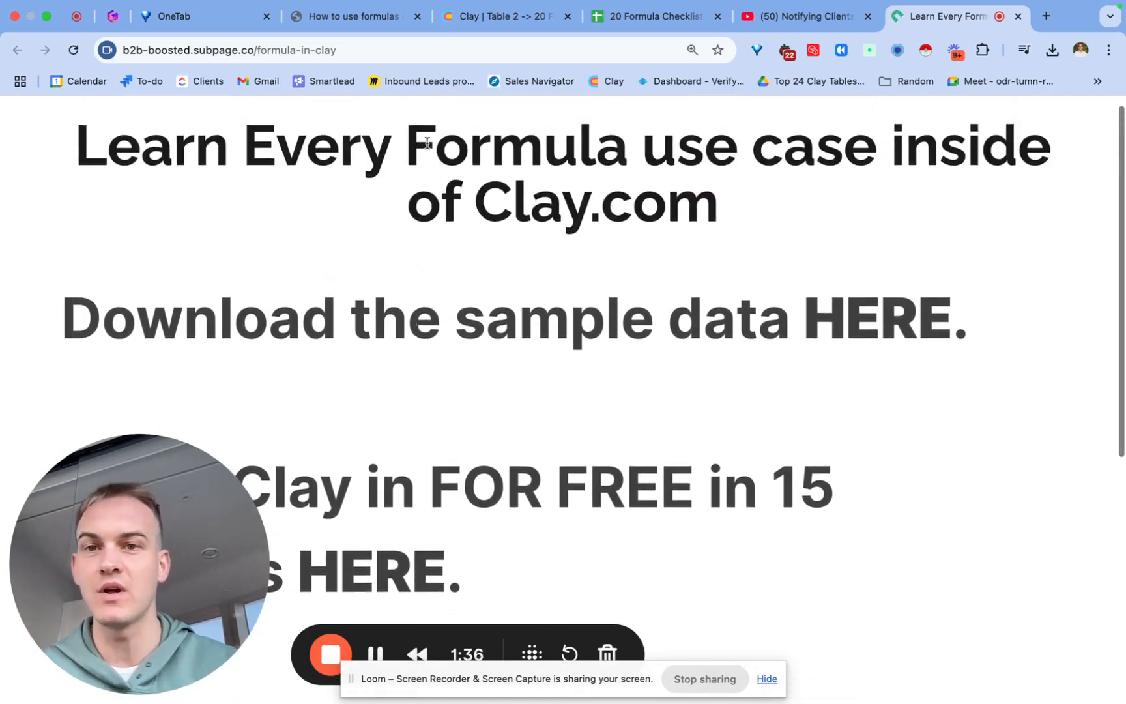
Review the three most common formula types in the presentation and the email Status values in Clay's Table 1 → Examples.
left_click(359, 19)
scroll(411, 349, "down", 10)
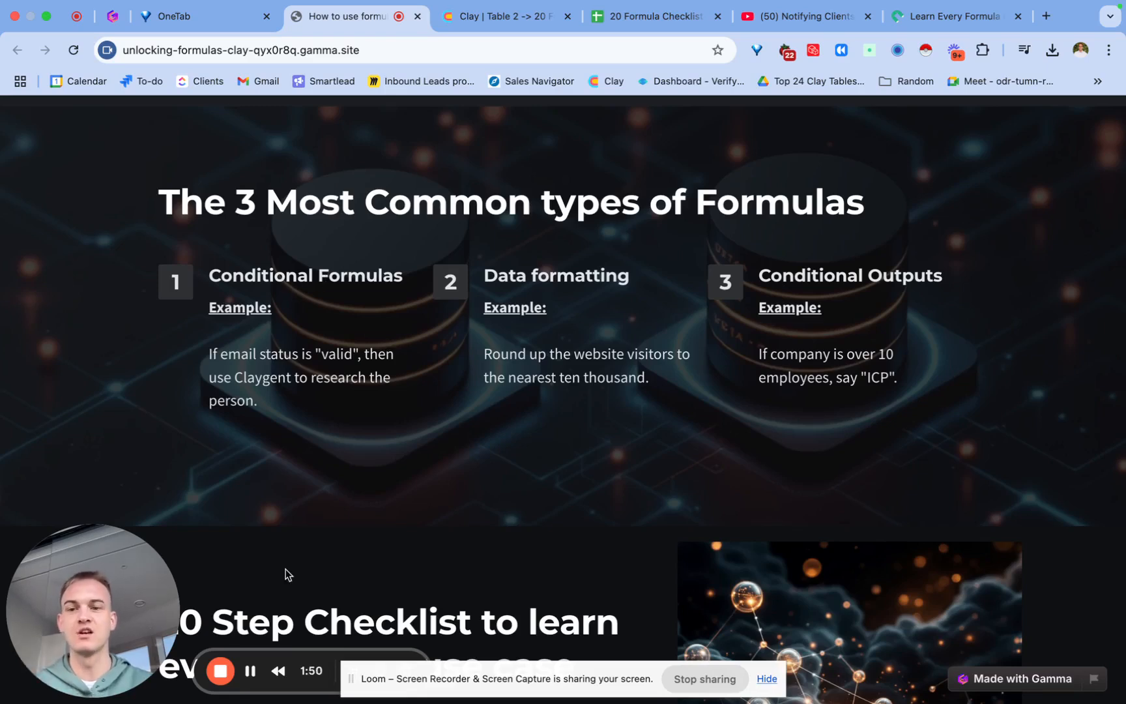
left_click(502, 15)
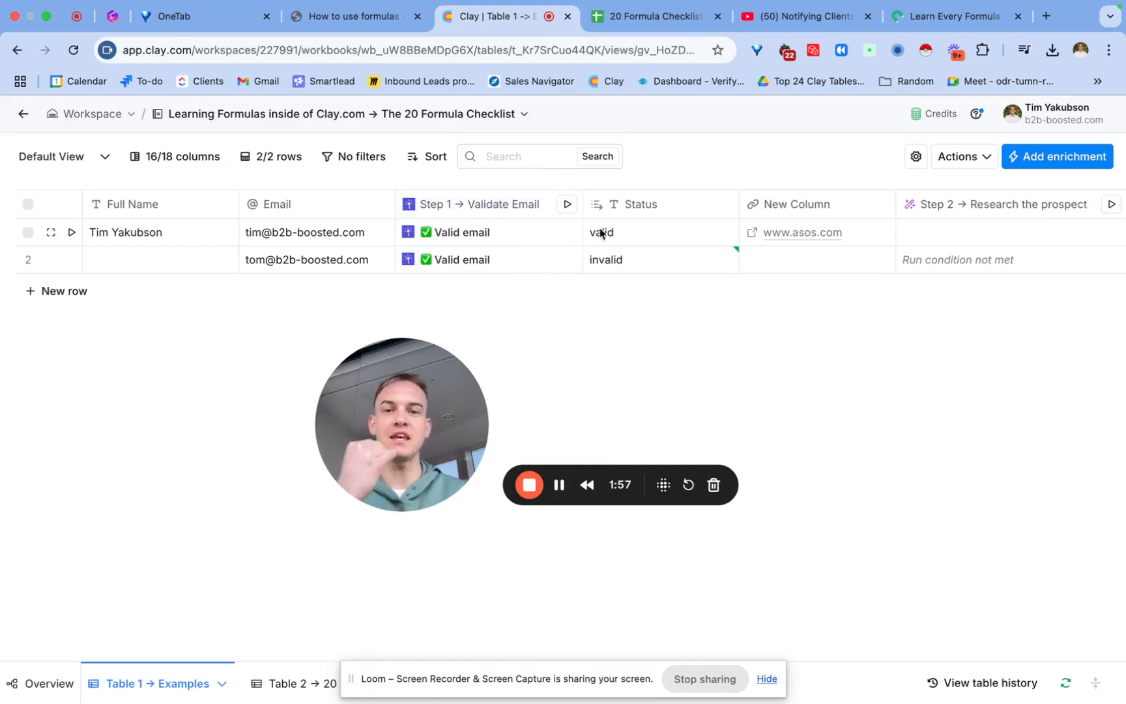
scroll(877, 261, "right", 2)
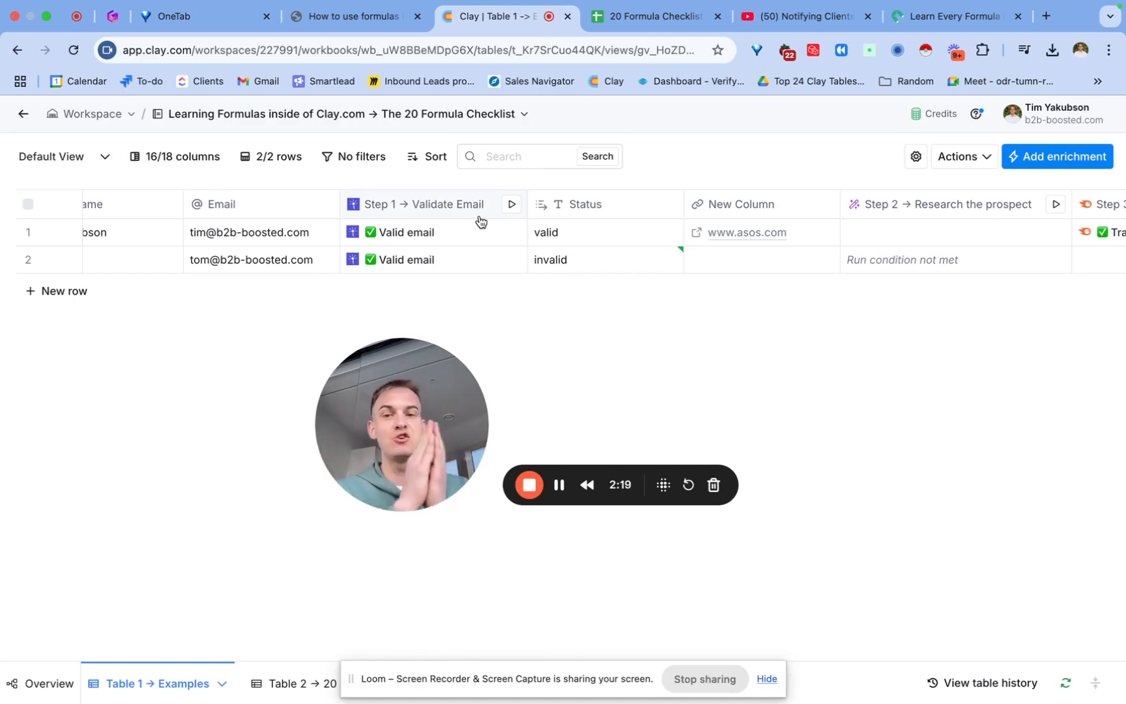
left_click(582, 263)
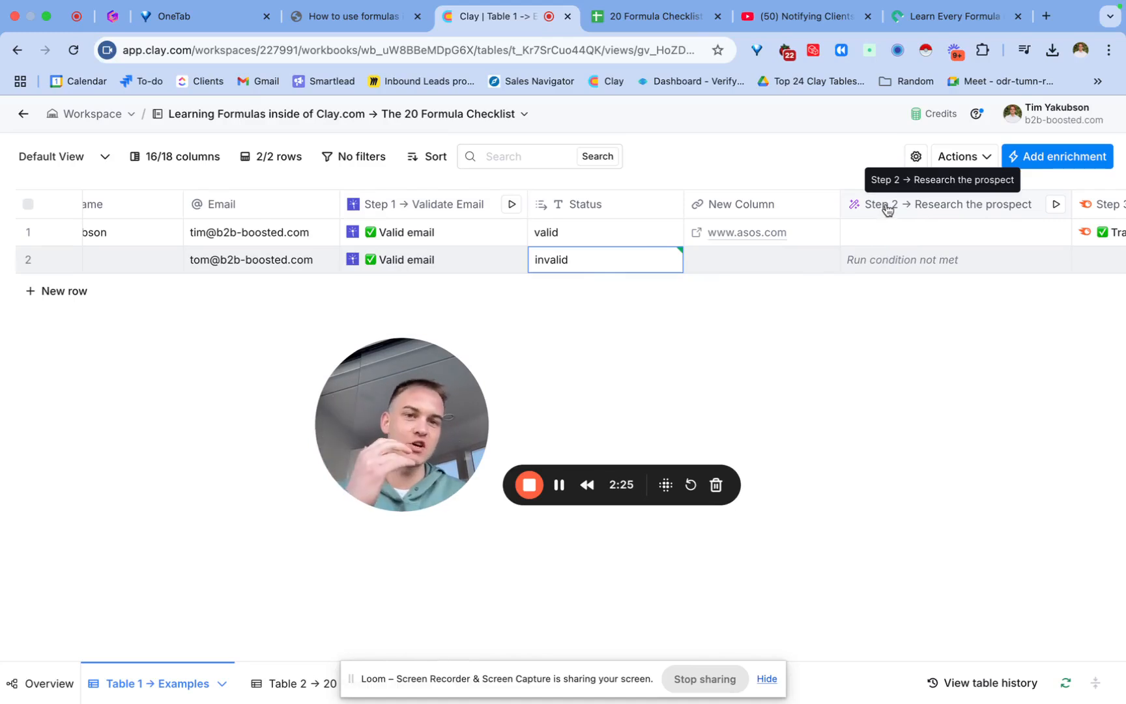
Open the settings of the Step 2 → Research the prospect column and examine its run condition in the conditional formula generator.
left_click(886, 209)
left_click(581, 274)
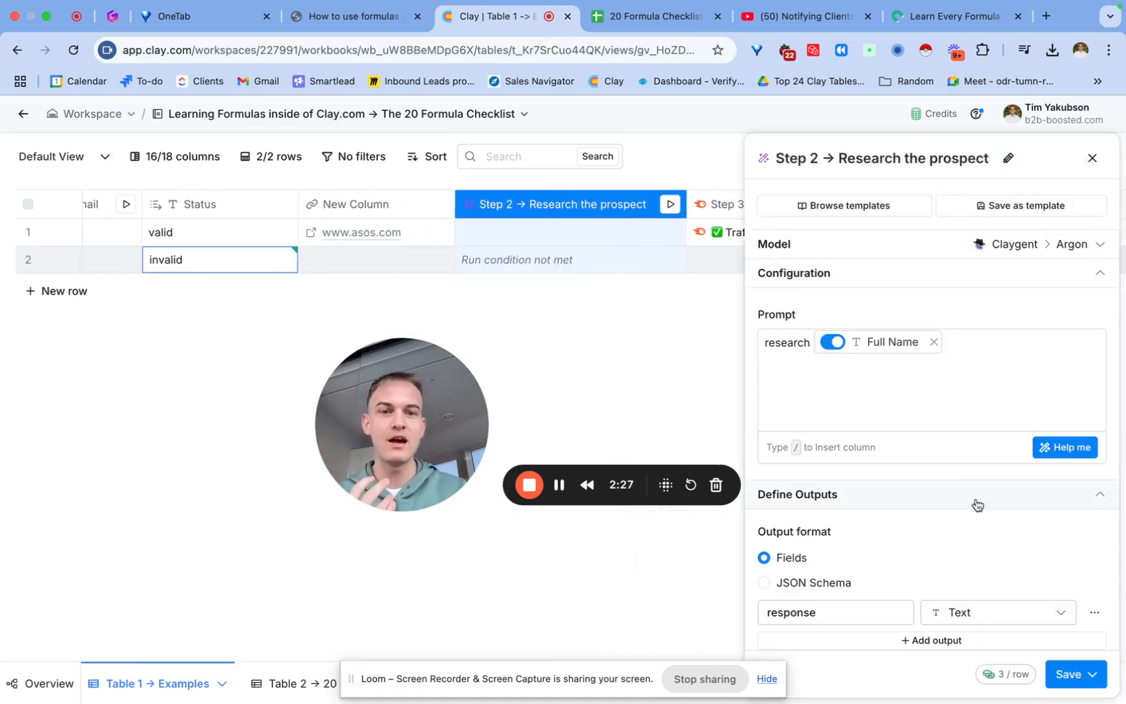
scroll(977, 504, "down", 3)
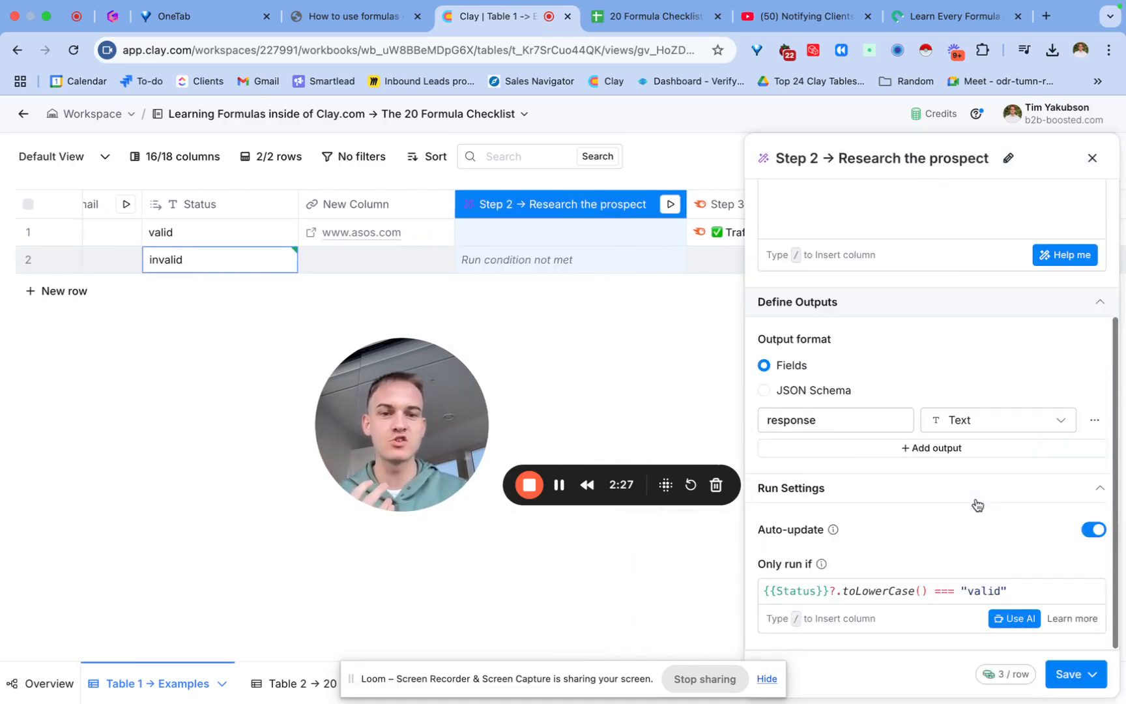
left_click(1007, 619)
left_click_drag(353, 422, 144, 491)
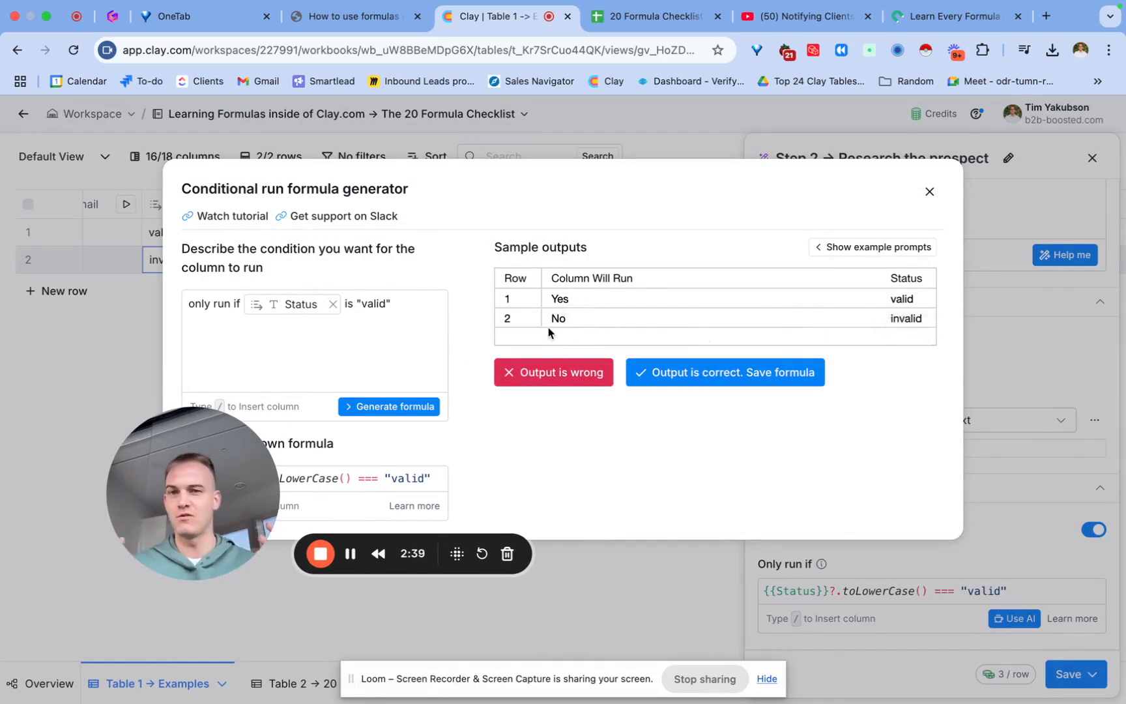
Check the Data formatting example in the presentation, return to Clay and close the research column's settings.
left_click(352, 15)
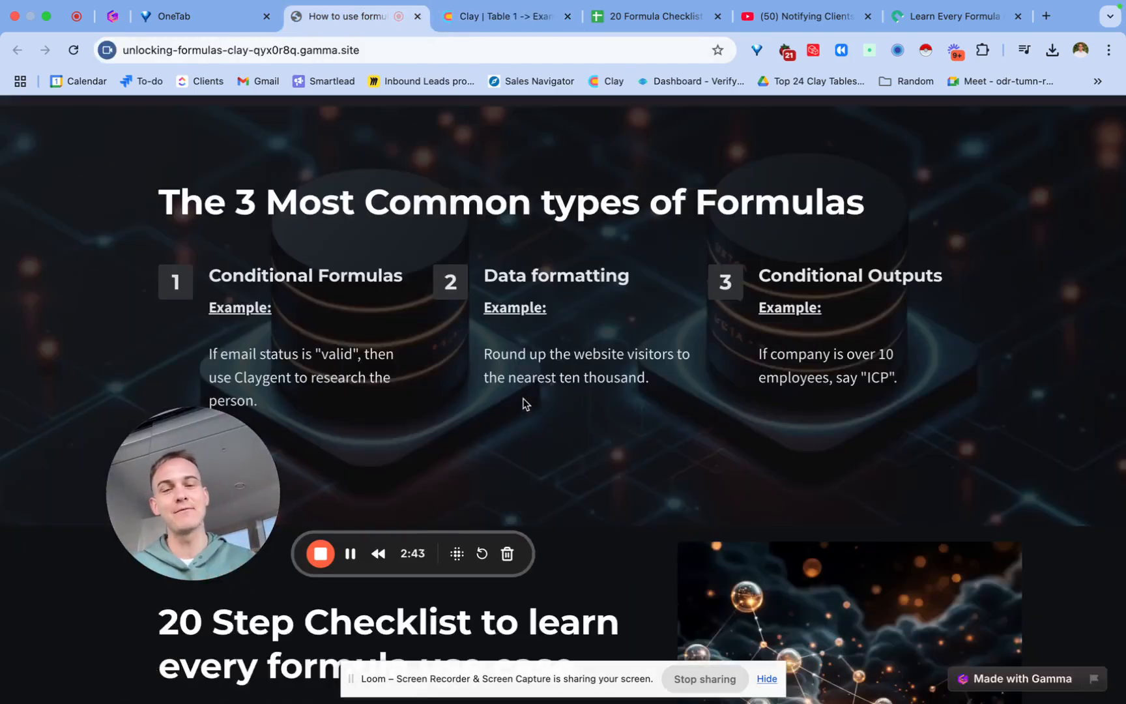
left_click(492, 23)
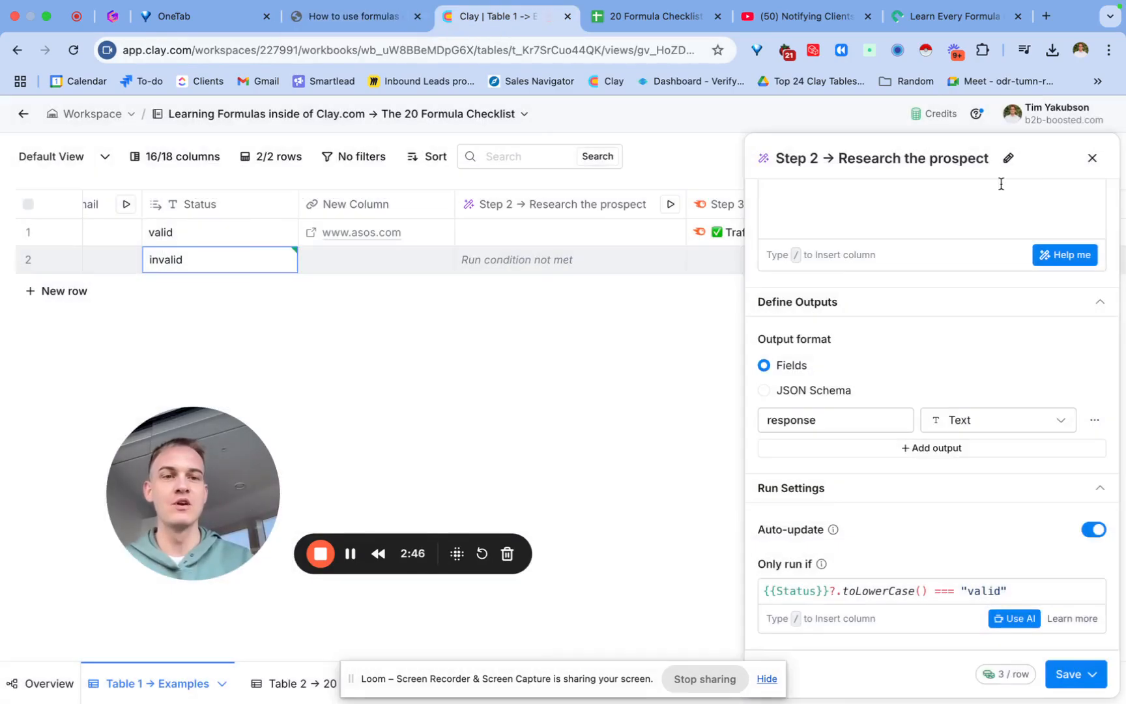
left_click(1092, 157)
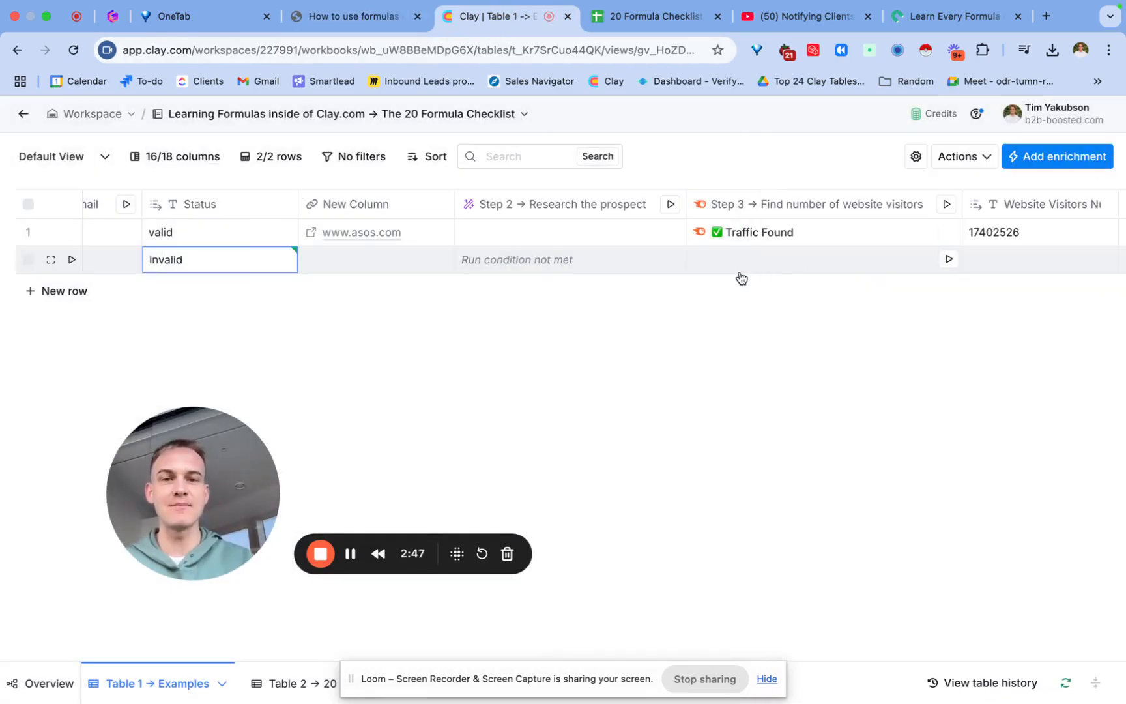
scroll(741, 279, "left", 1)
scroll(741, 278, "right", 4)
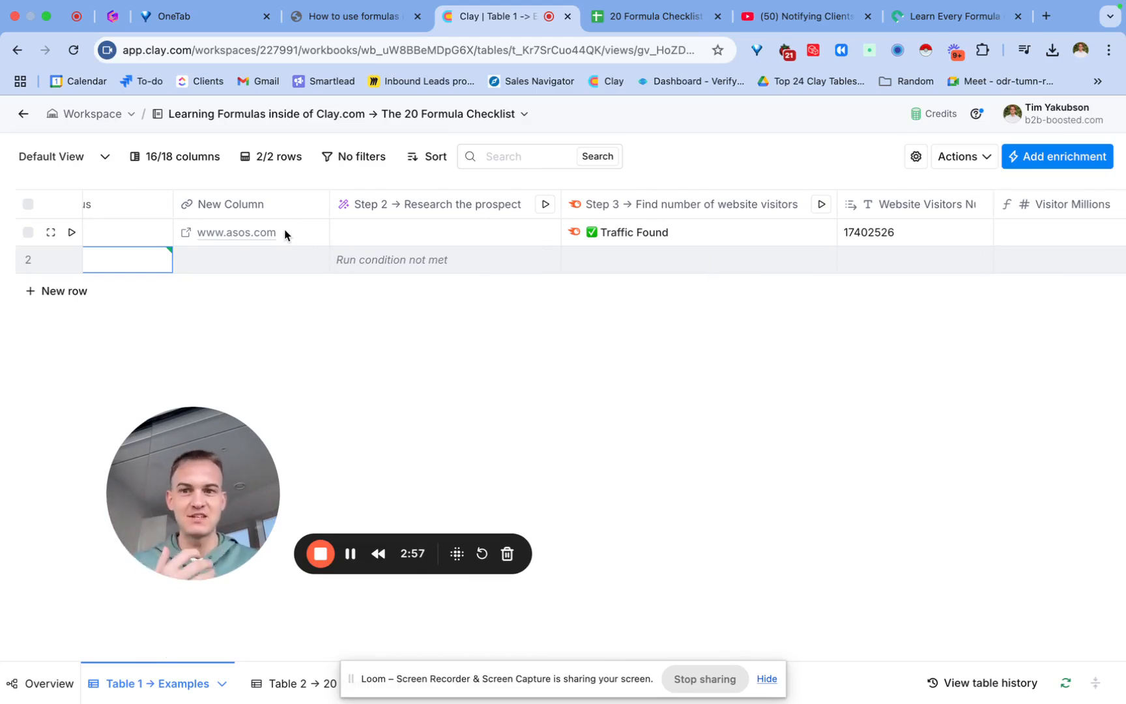
scroll(285, 235, "right", 3)
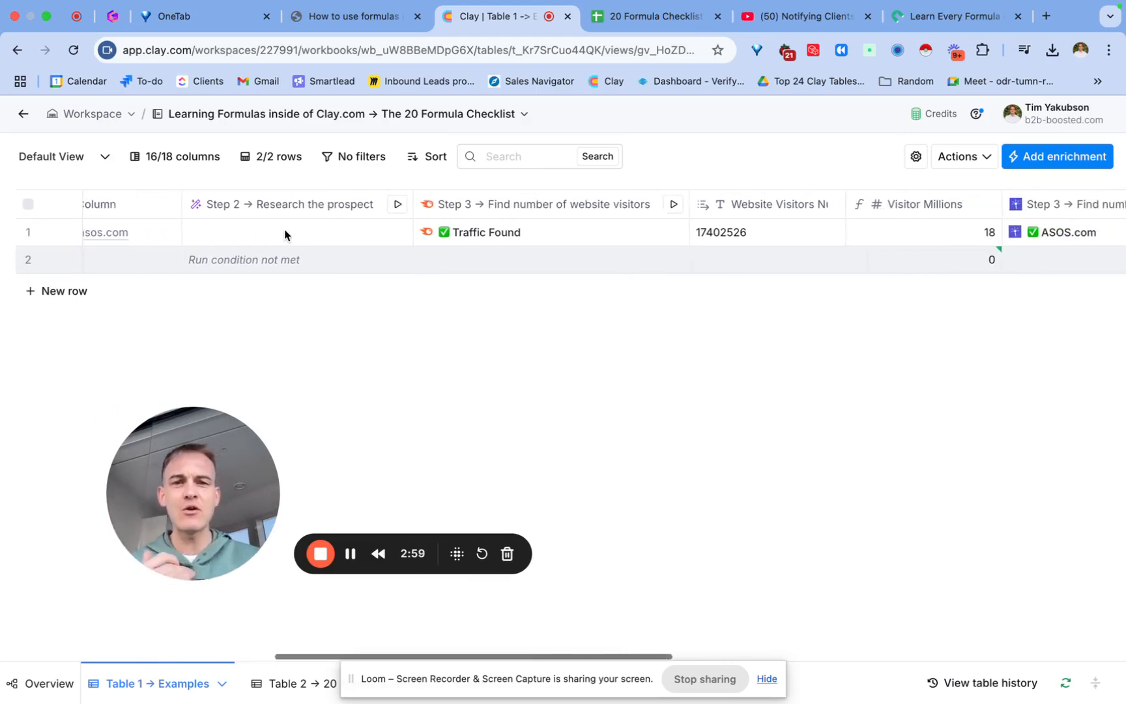
double_click(718, 232)
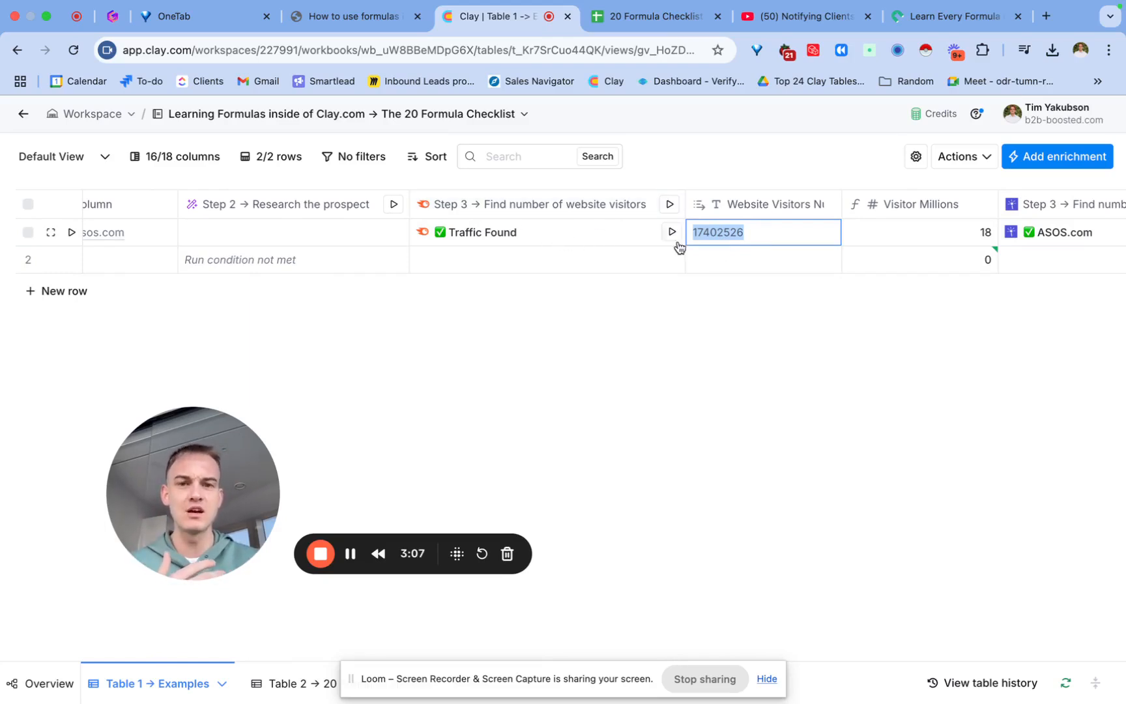
left_click(723, 234)
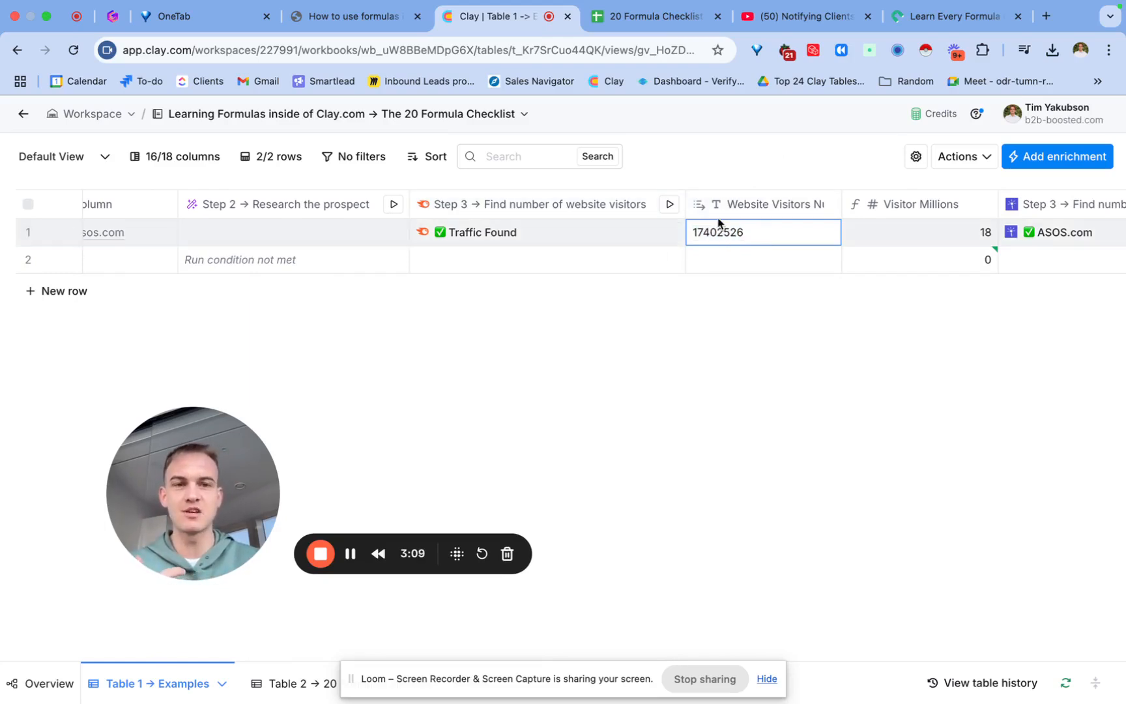
scroll(719, 236, "left", 2)
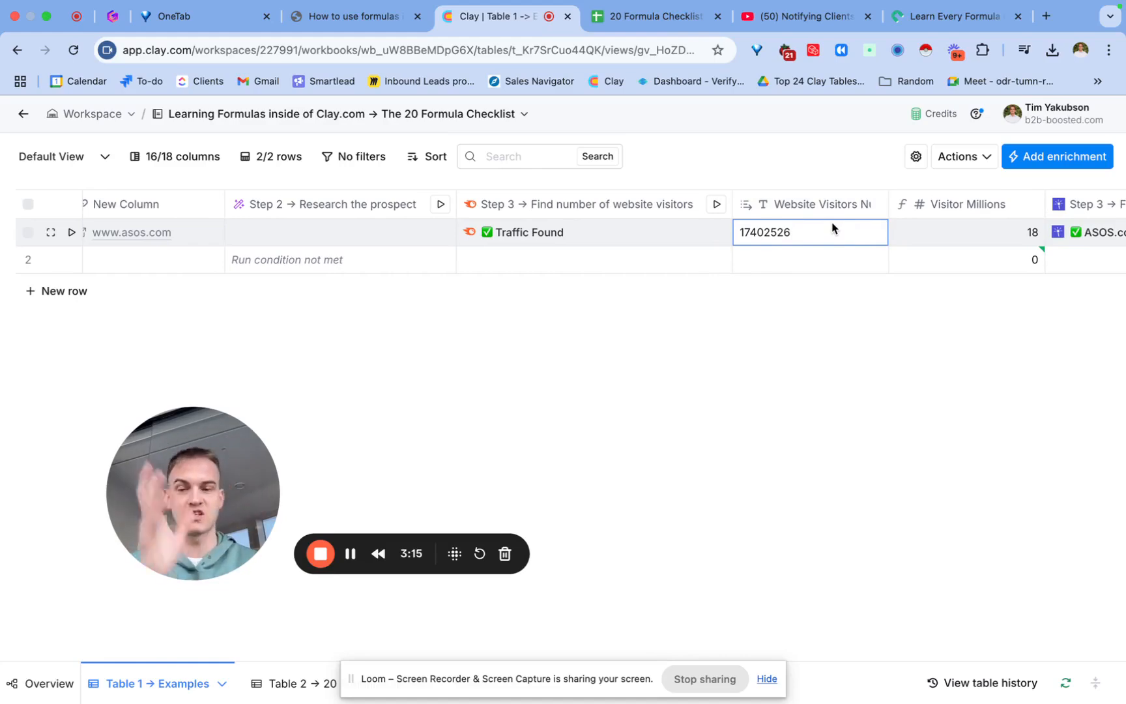
Open the Visitor Millions column's formula in the Formula Generator, review its rounding prompt and close the column settings.
left_click(973, 208)
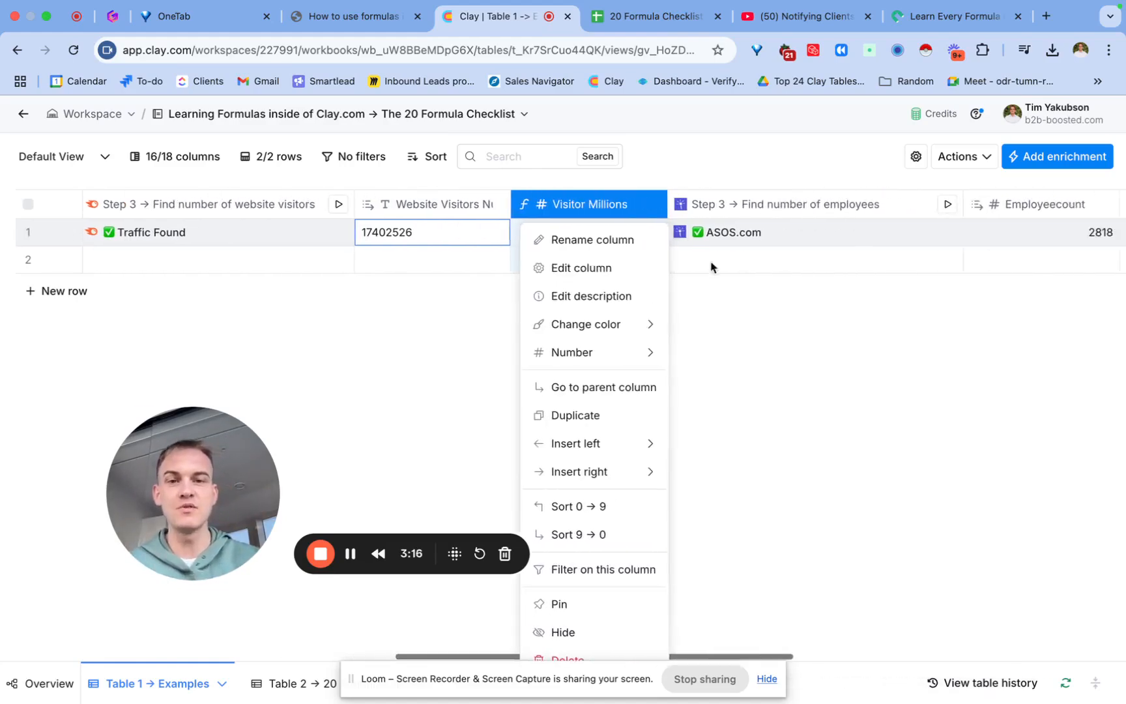
left_click(610, 264)
left_click(981, 323)
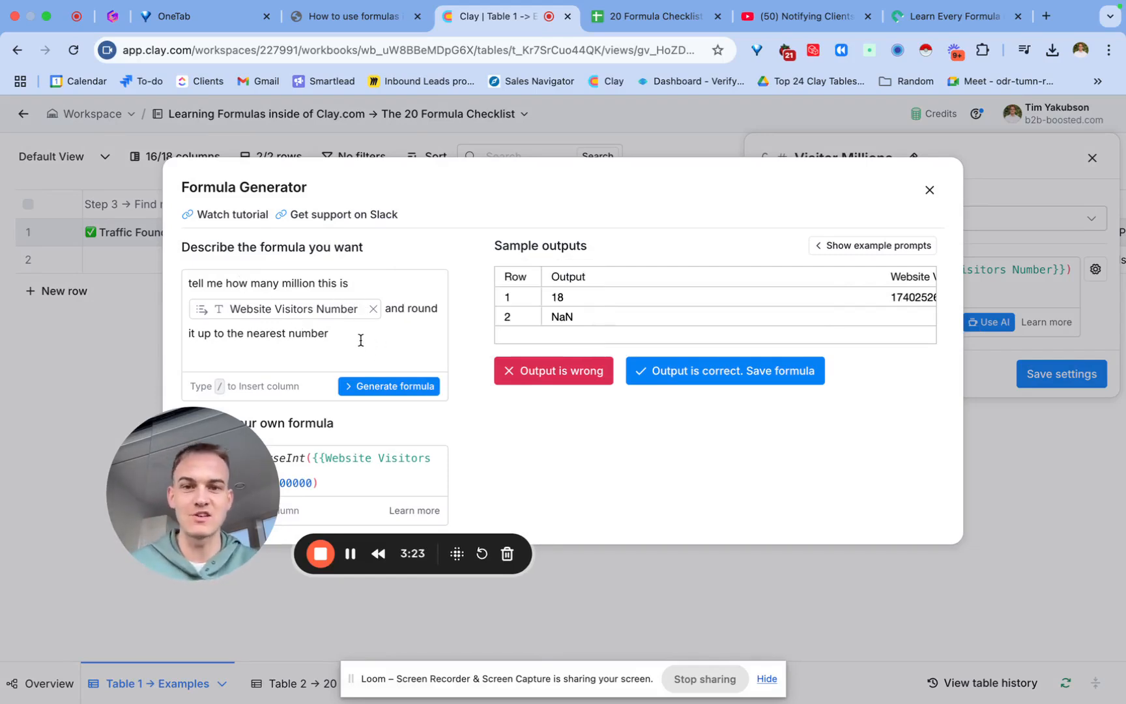
left_click(929, 191)
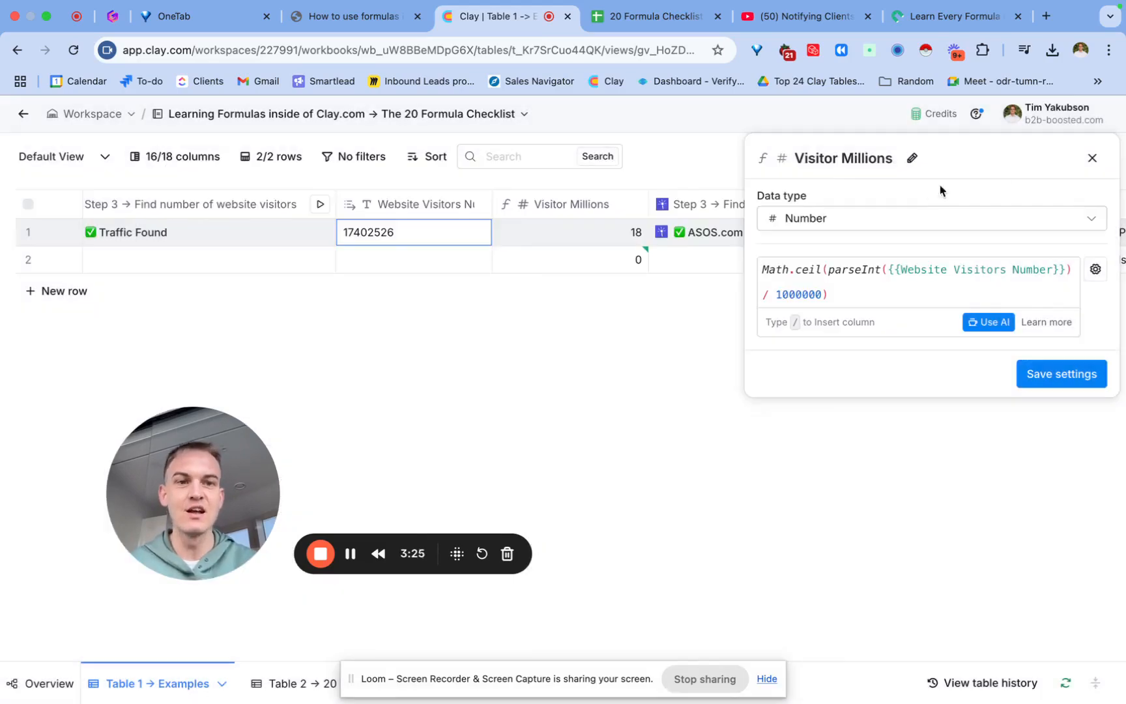
left_click(1084, 163)
Look across the employee count and Employee Range columns, and open the Message drafting settings from the Email Body column.
scroll(881, 273, "right", 10)
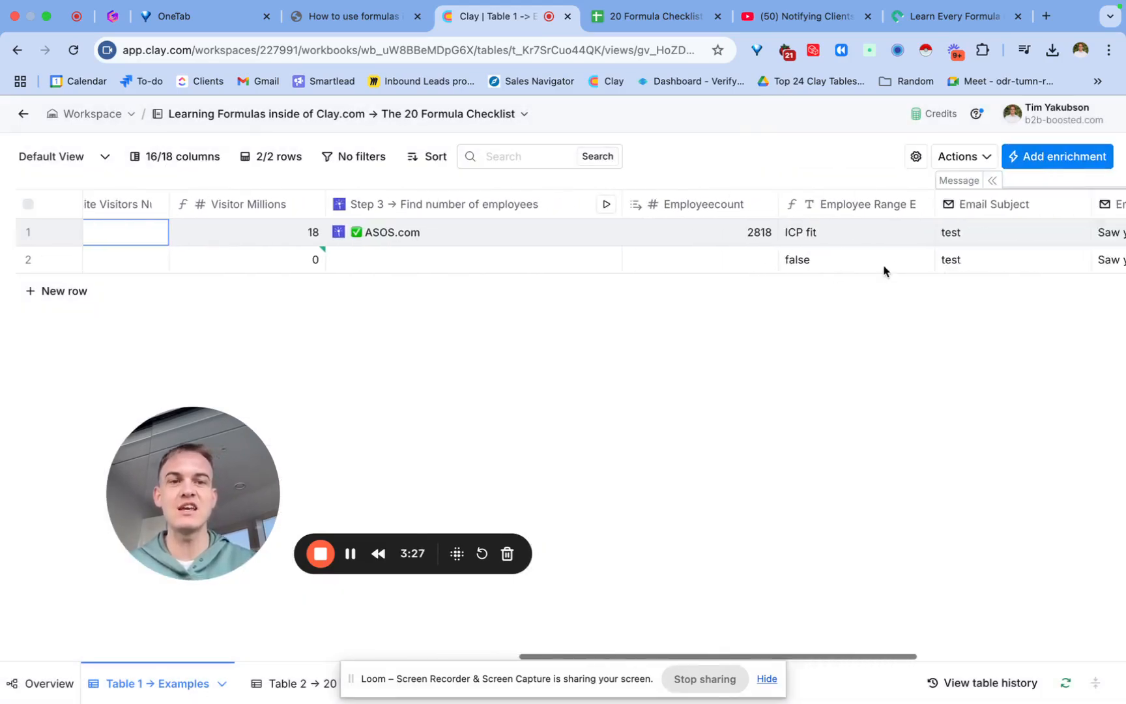
scroll(883, 270, "right", 3)
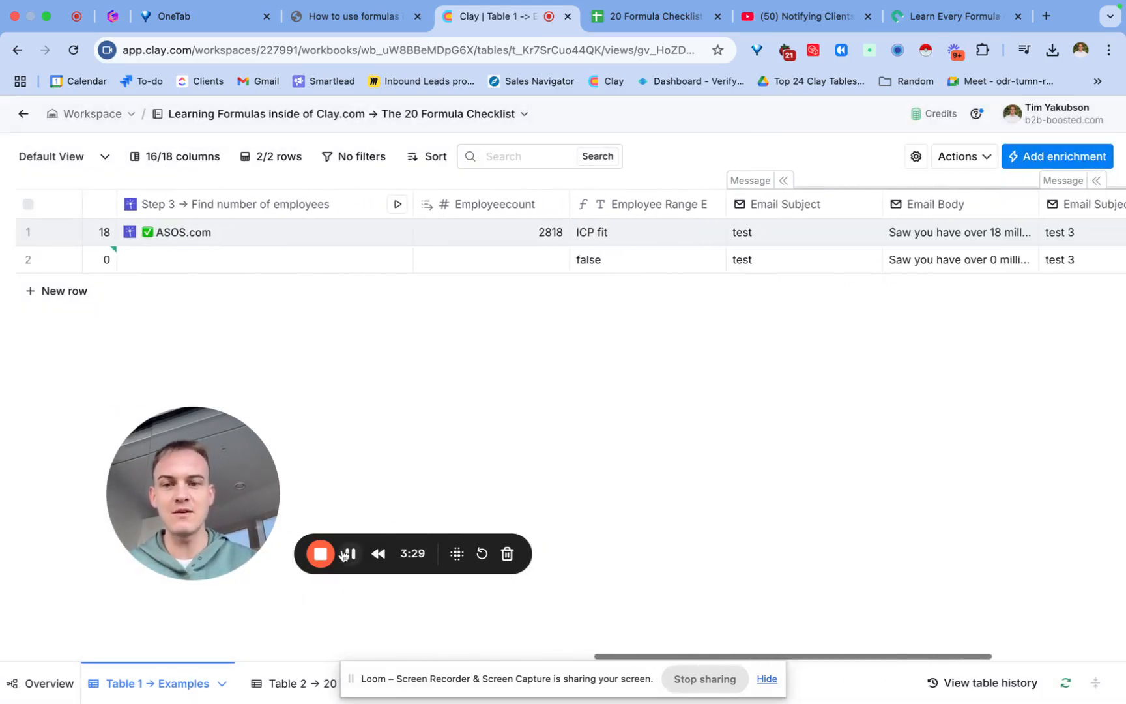
scroll(782, 261, "right", 8)
left_click(1034, 207)
left_click(1035, 302)
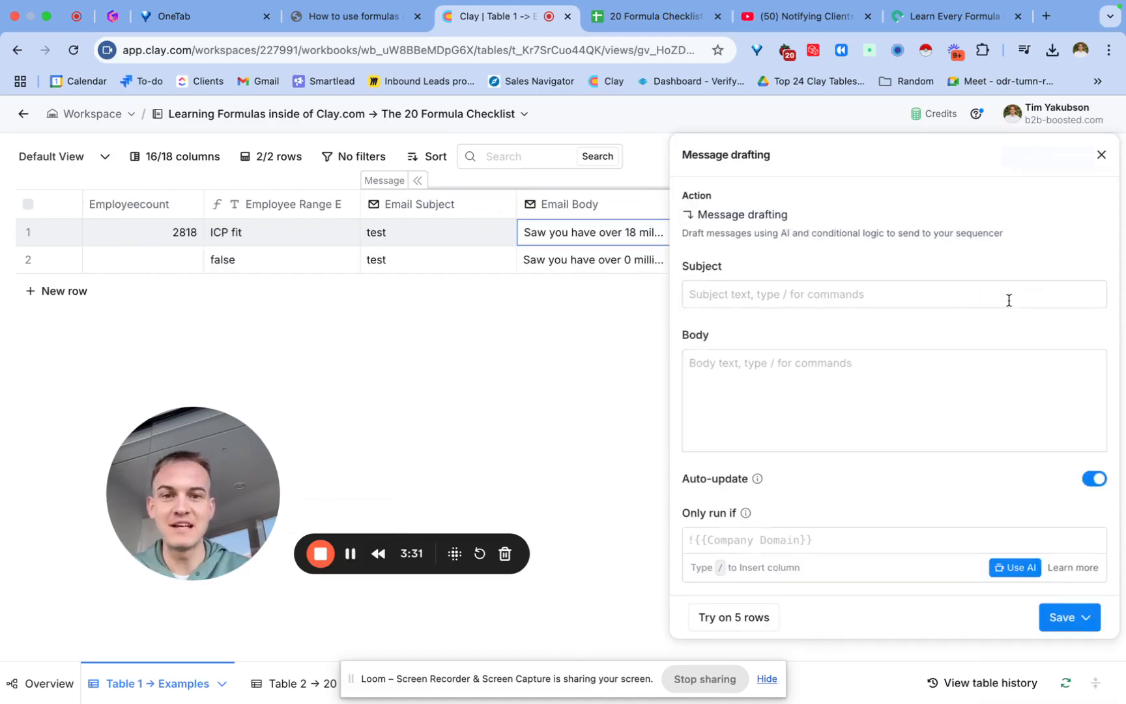
Draft the body "Saw you have over [Visitor Millions column] million people visiting your website every month" with the email-capture question and {pitch product} line.
left_click(722, 383)
type("Saw you have over 18 million people visiting your website every month, but how many of their emails do you capture?  This is where we come in with out {pitch product}")
double_click(797, 360)
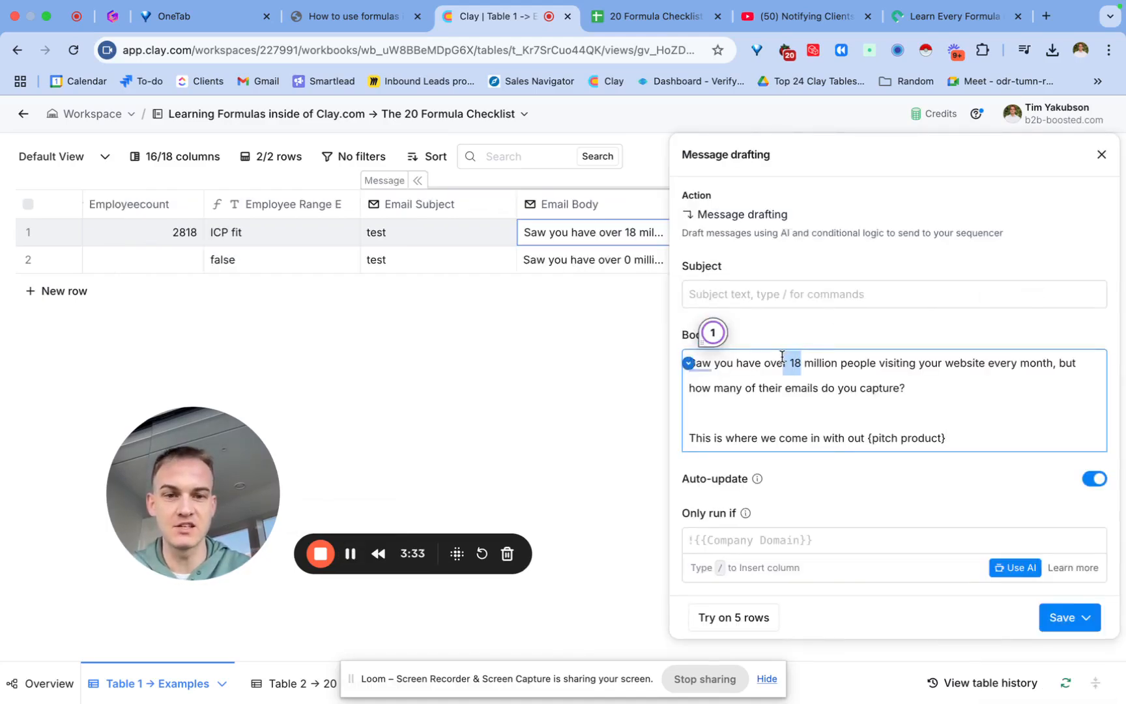
type("/mill")
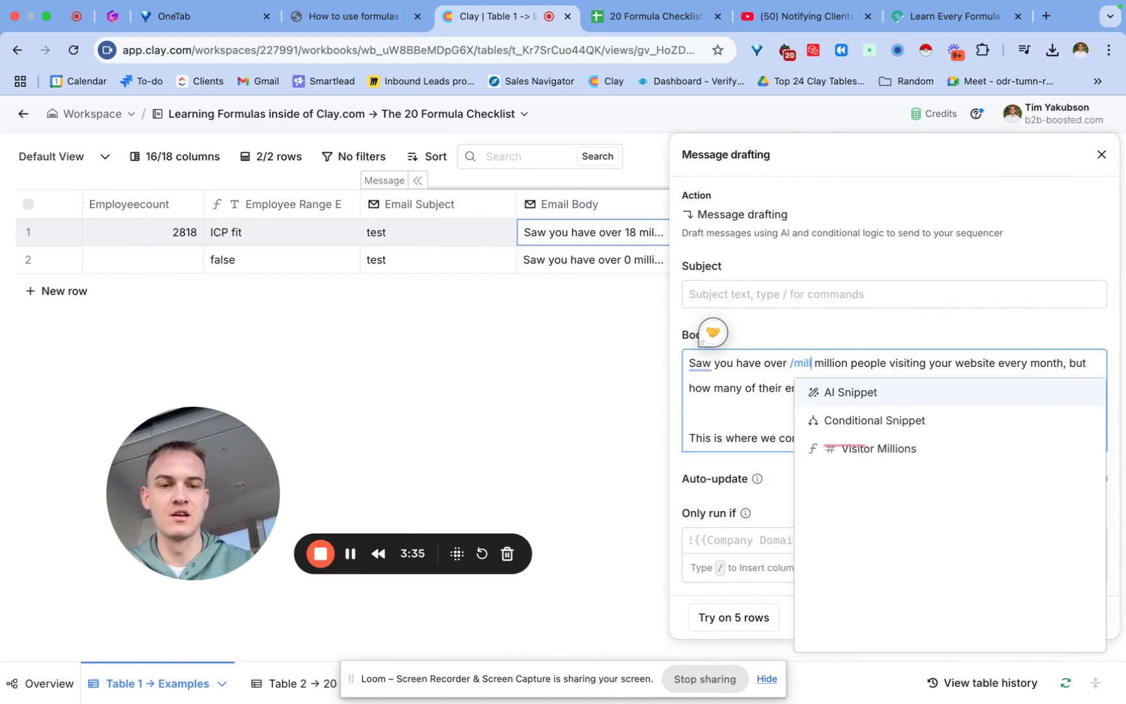
left_click(847, 449)
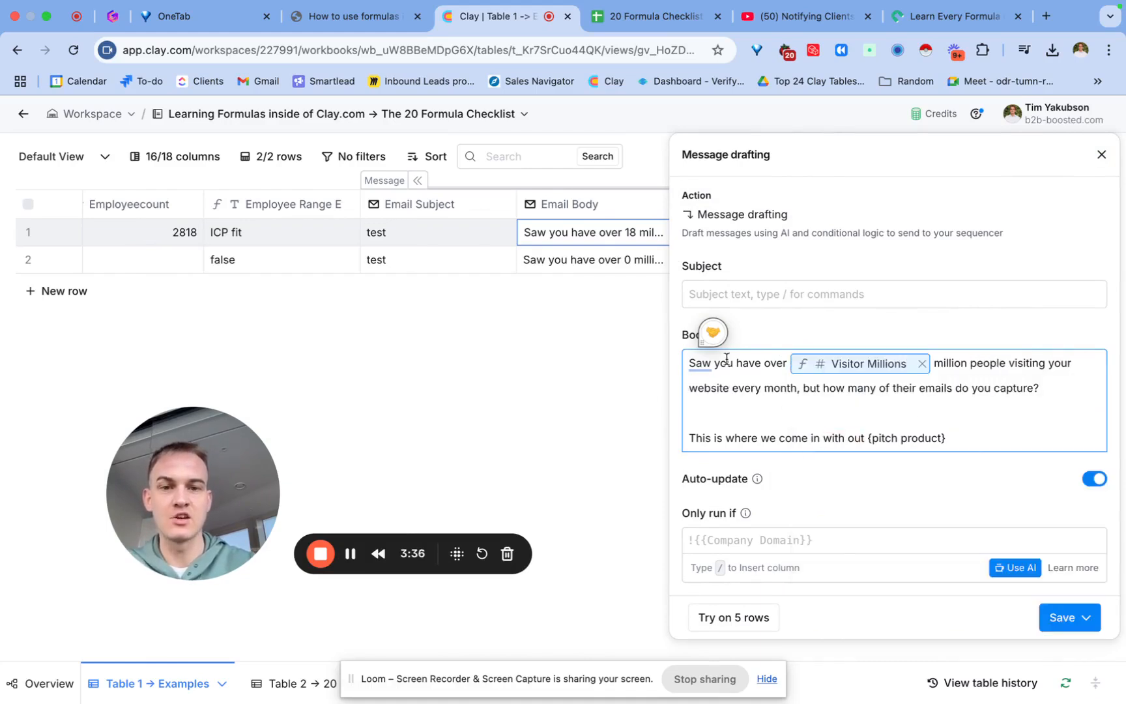
Set the message subject to "test 4" and save the drafted message to the table.
left_click(867, 295)
type("test 4")
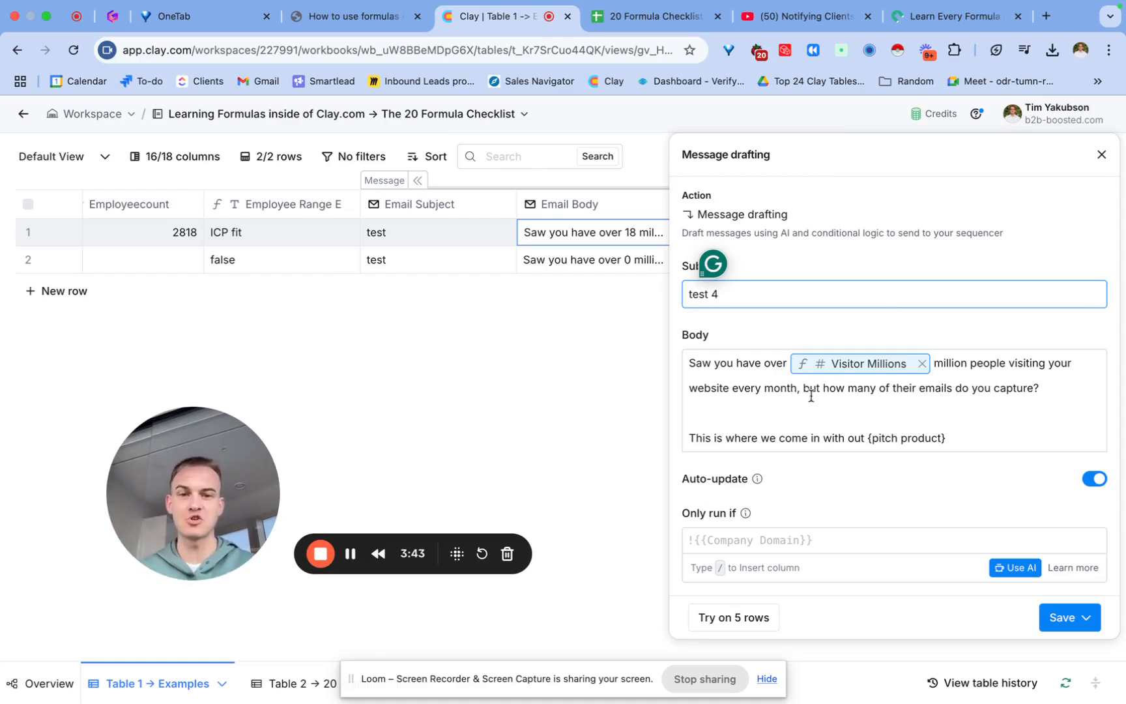
left_click_drag(691, 438, 969, 430)
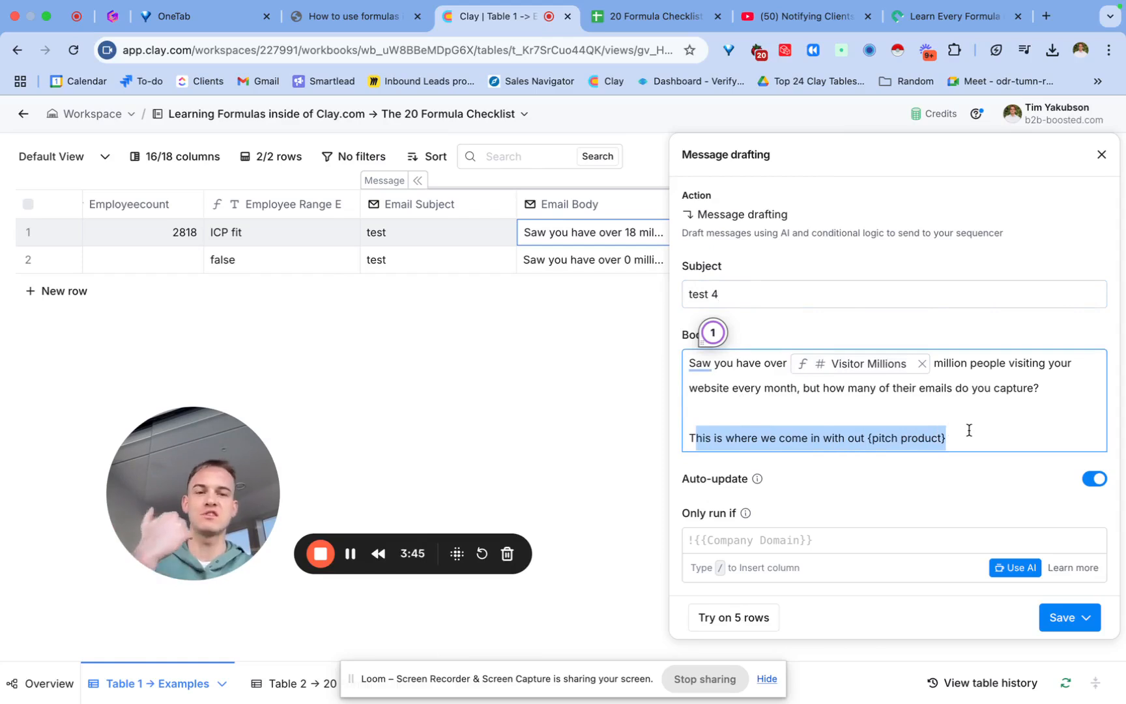
left_click(1054, 608)
left_click(1020, 580)
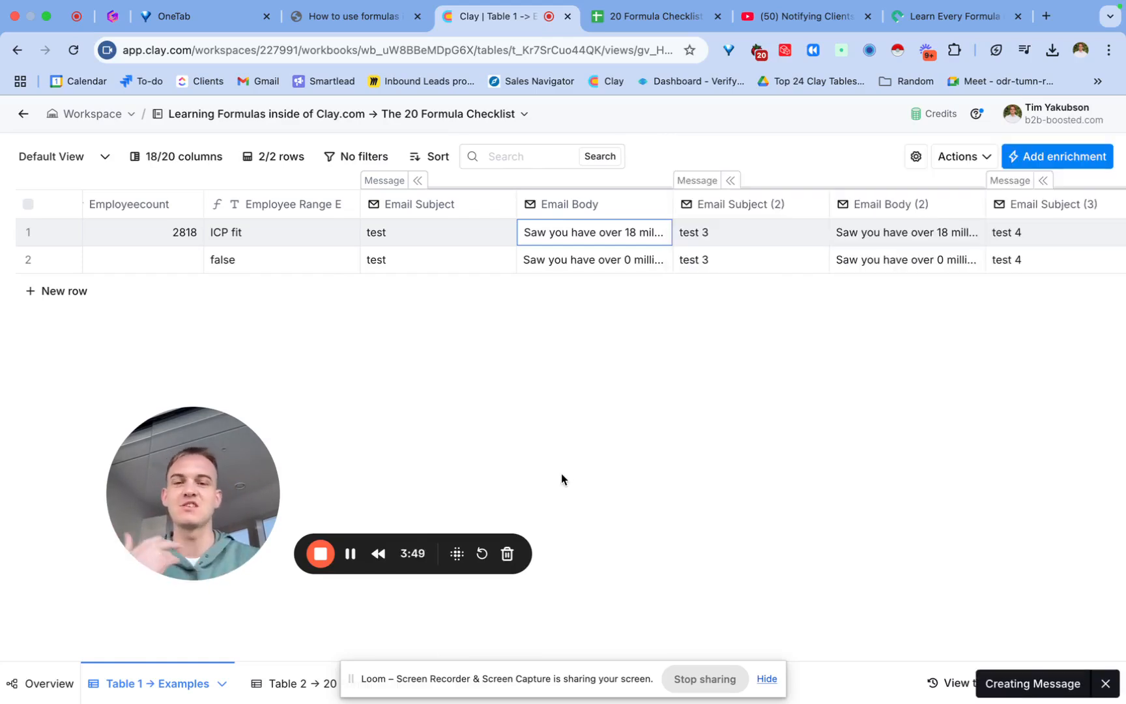
Examine the drafted message for the first row in the Email Body (3) column.
scroll(706, 232, "right", 5)
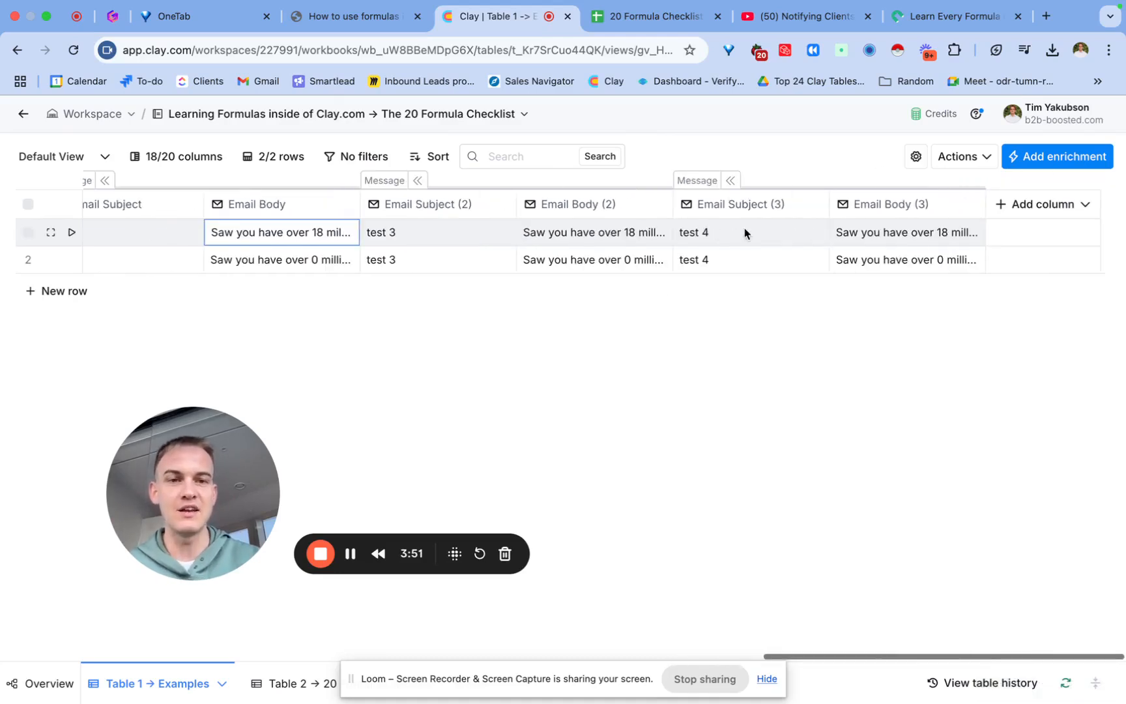
double_click(919, 232)
left_click_drag(846, 238, 962, 294)
left_click(920, 391)
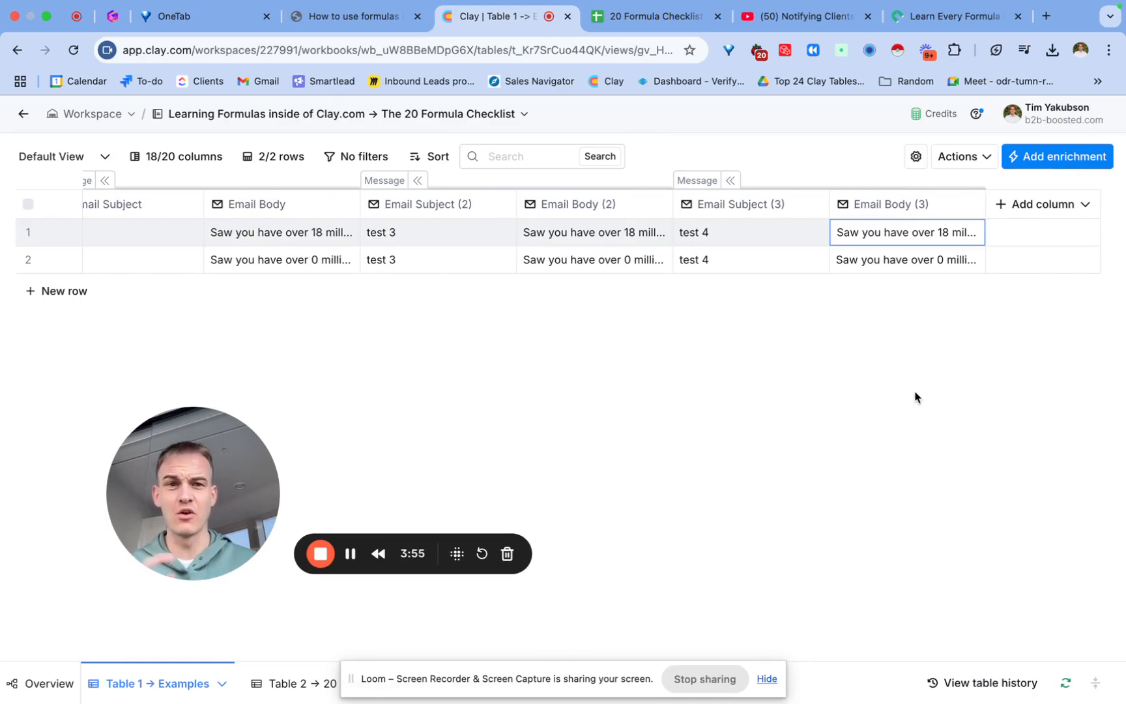
left_click(1037, 207)
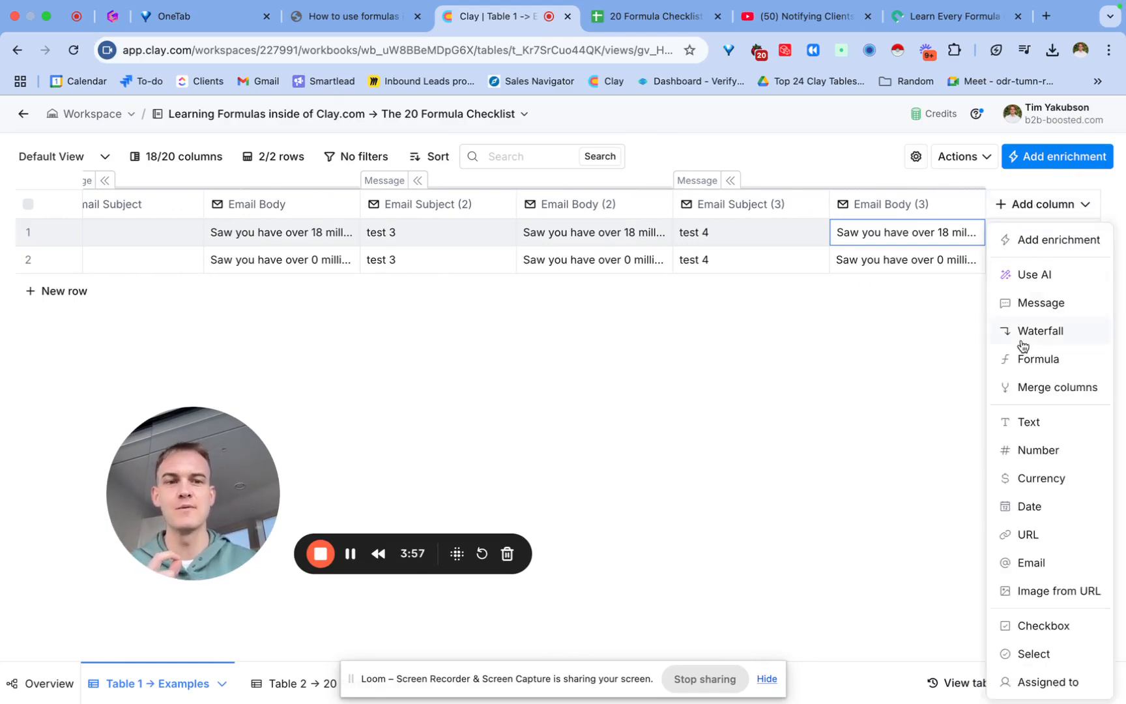
left_click(1026, 309)
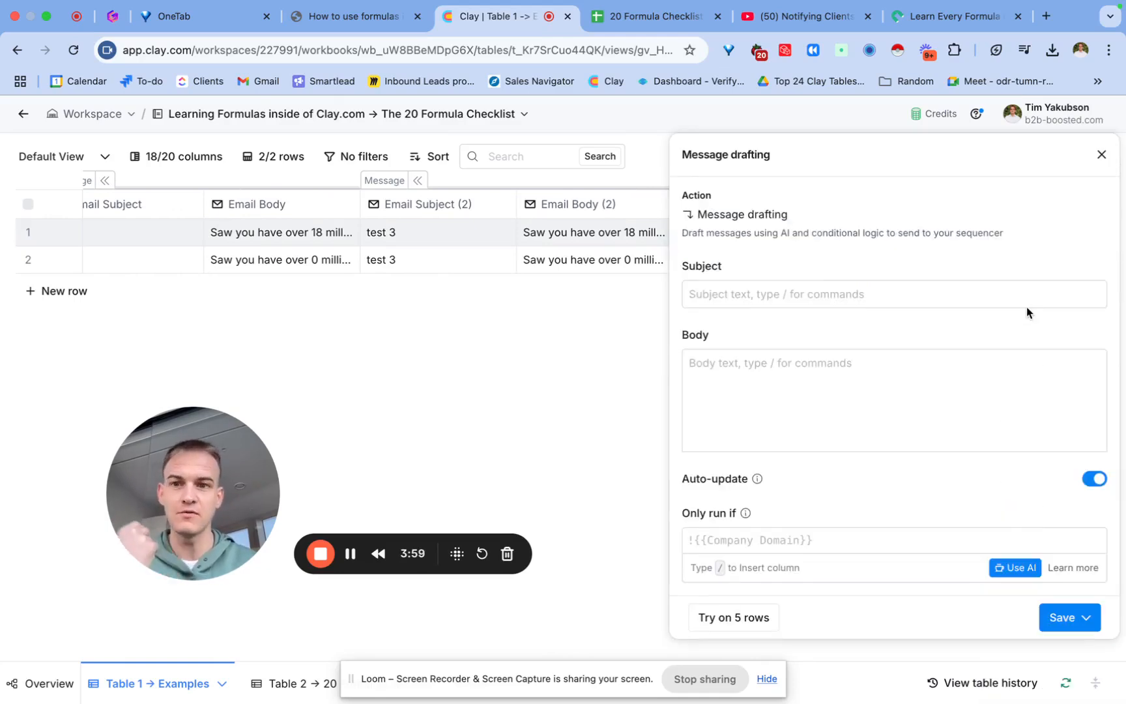
left_click(1101, 155)
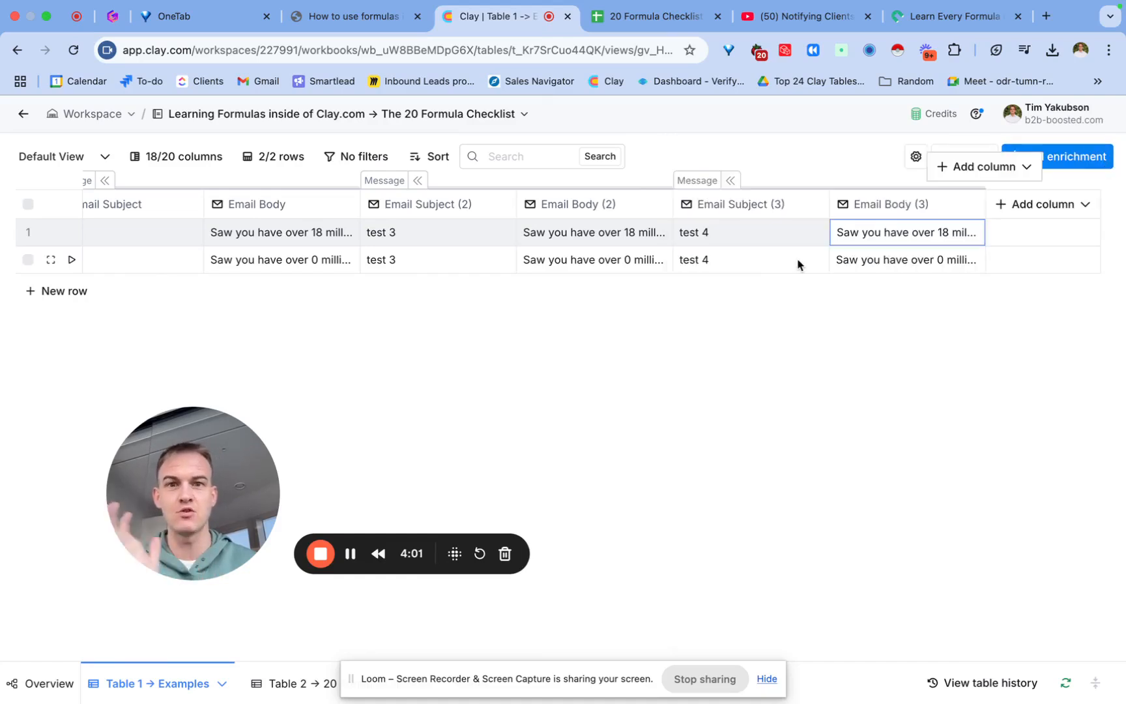
Go back to the table's email validation columns, check the Conditional Outputs example in the presentation and return to Clay.
scroll(786, 263, "left", 10)
scroll(787, 264, "left", 15)
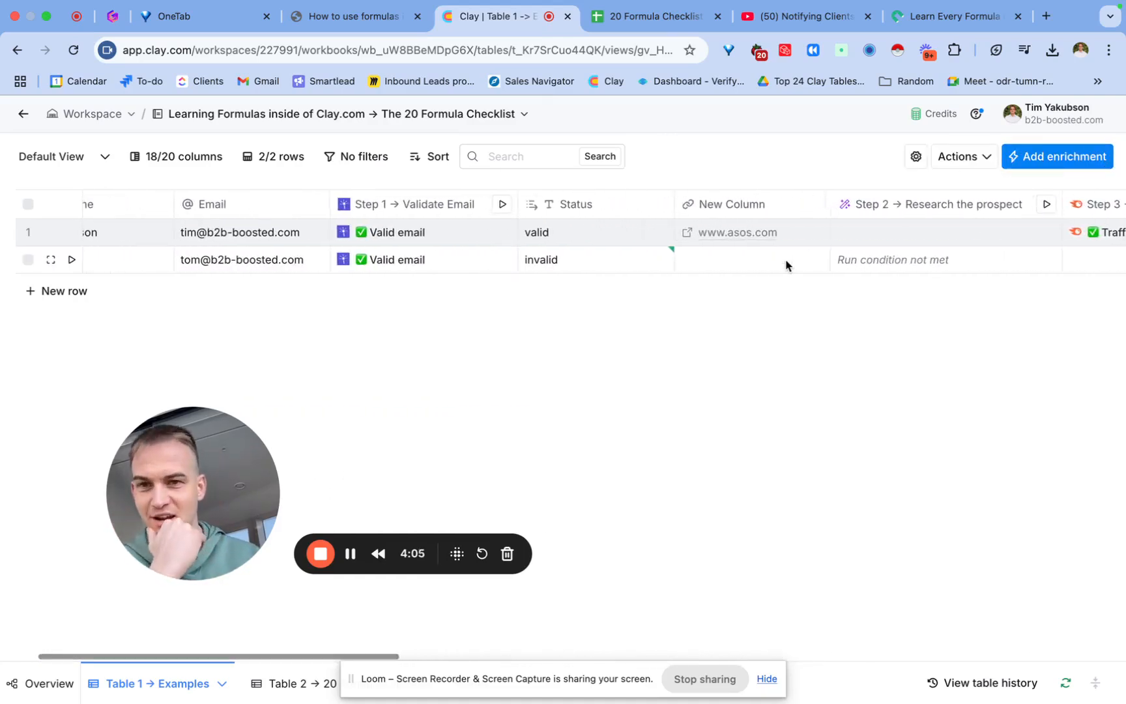
left_click(366, 26)
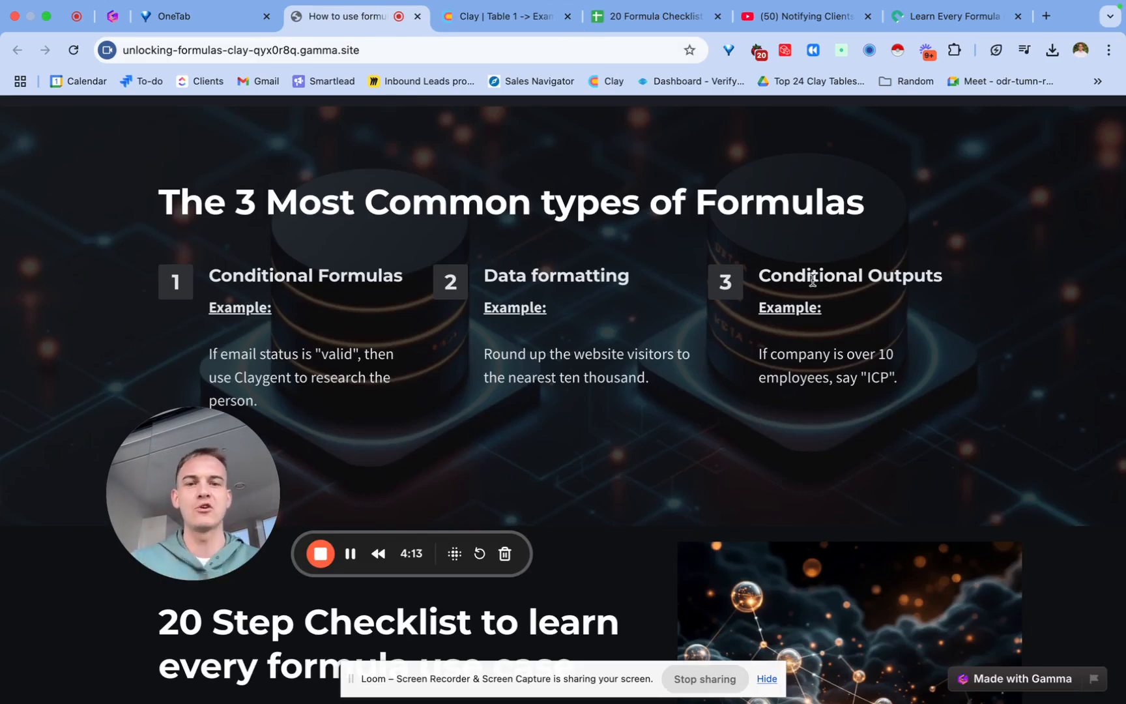
left_click(509, 22)
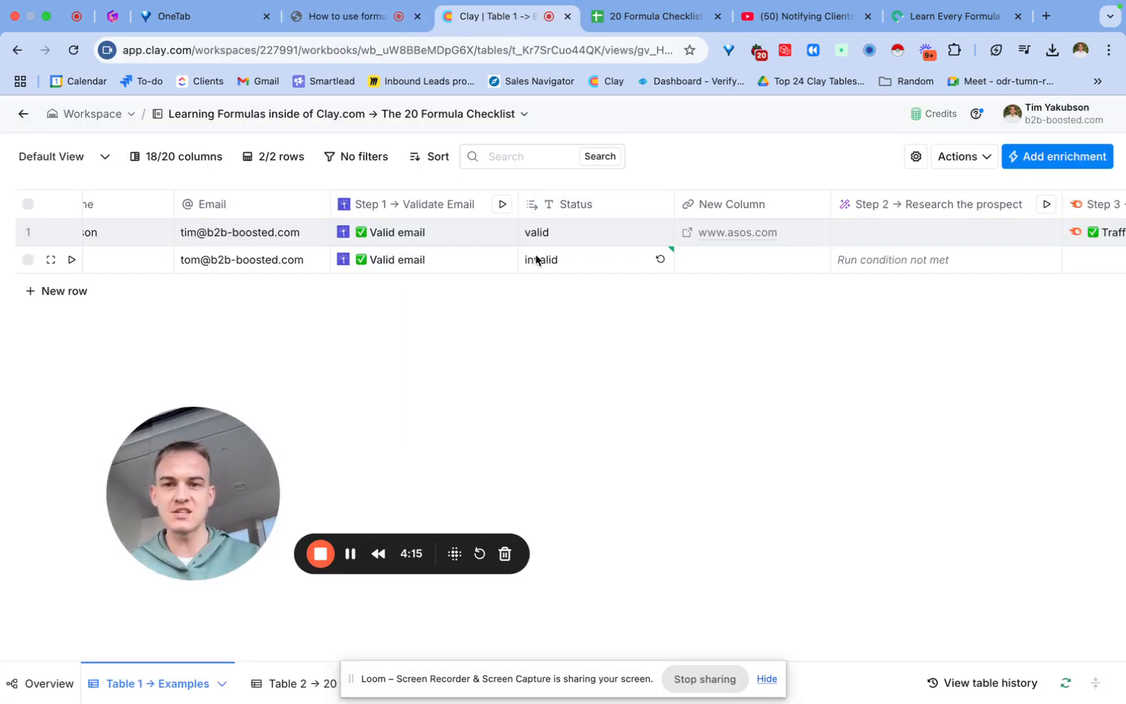
Insert a formula column to the right of the Employeecount column.
scroll(537, 259, "right", 15)
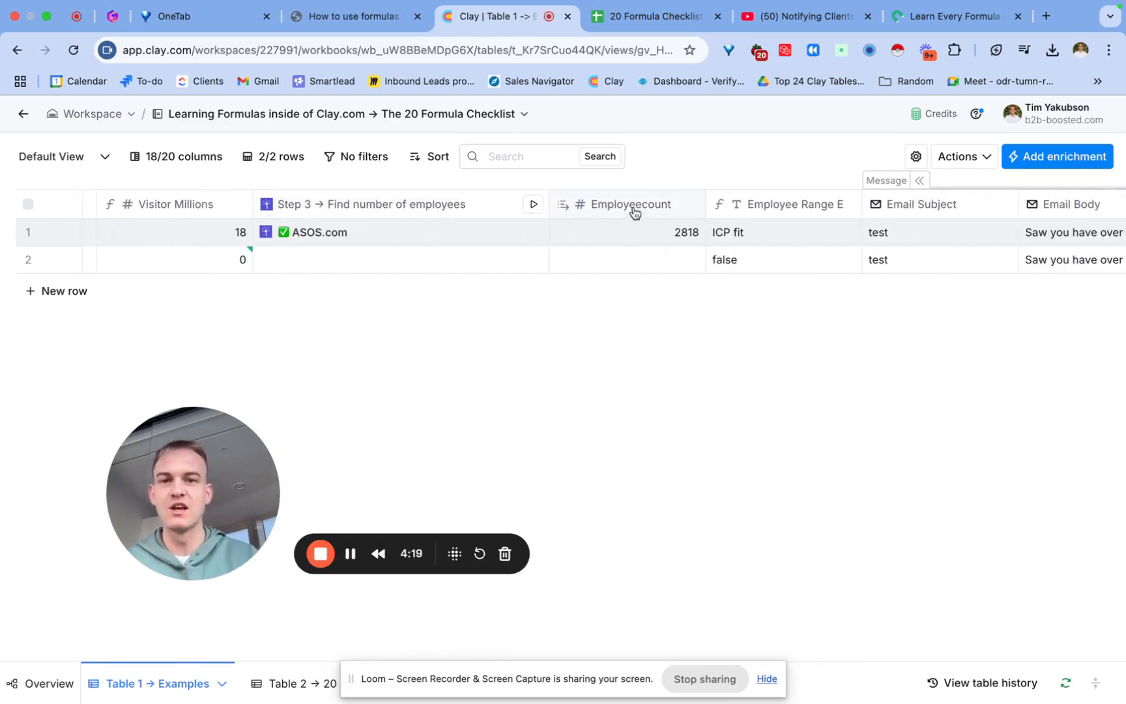
left_click(678, 228)
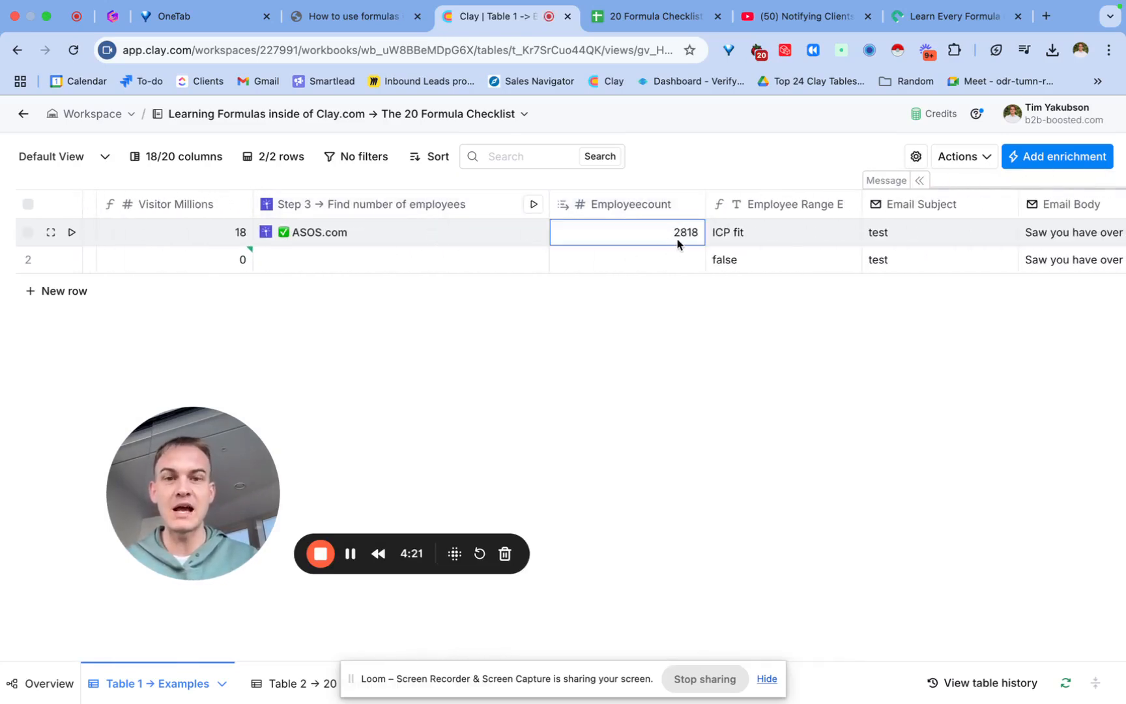
left_click(666, 209)
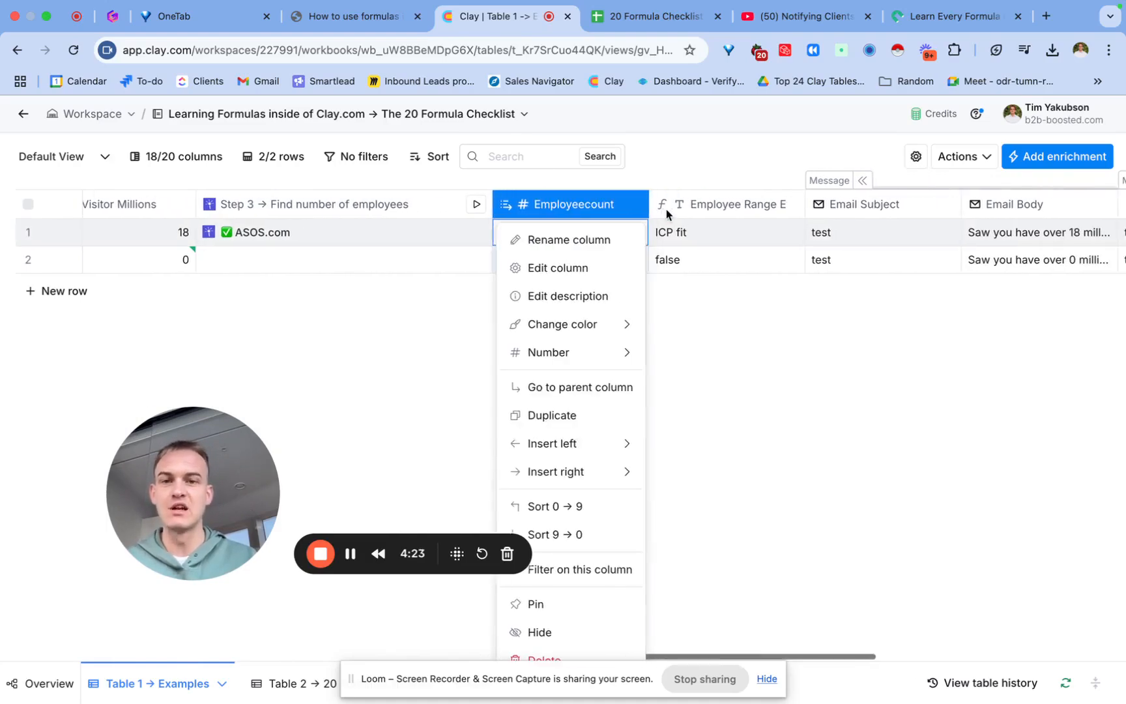
mouse_move(563, 470)
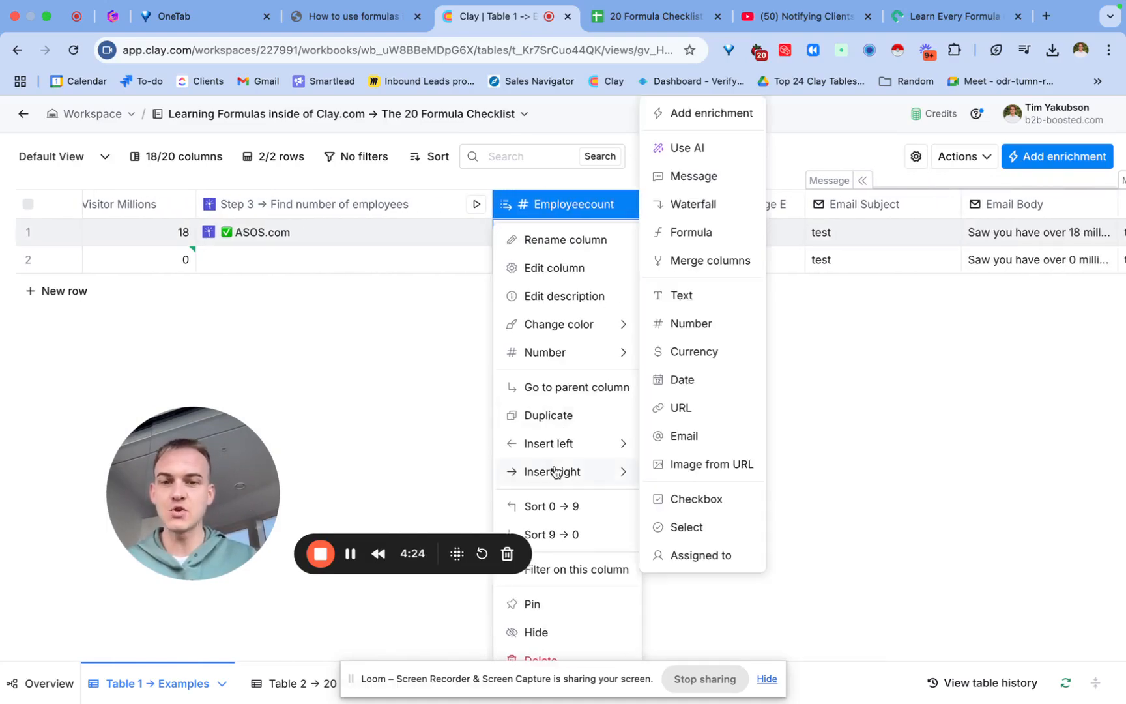
left_click(682, 239)
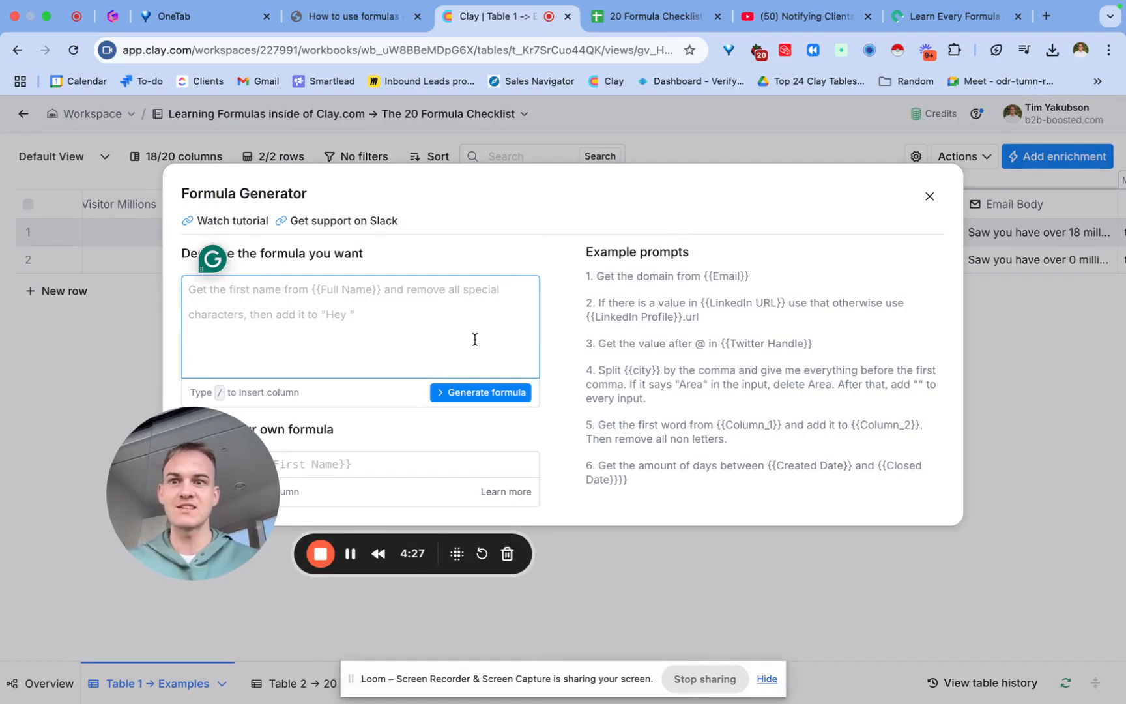
Describe the formula as: if the Employeecount column is over 2000, say "wonderful ICP fit".
type("if /emp")
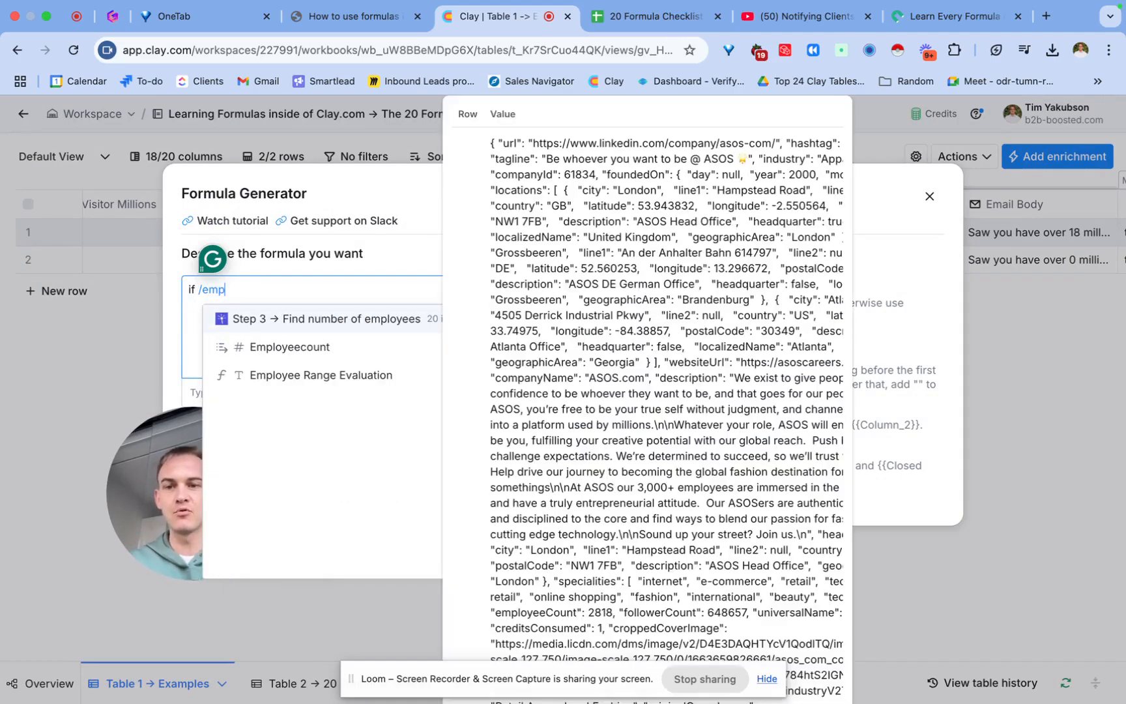
left_click(402, 348)
type("si")
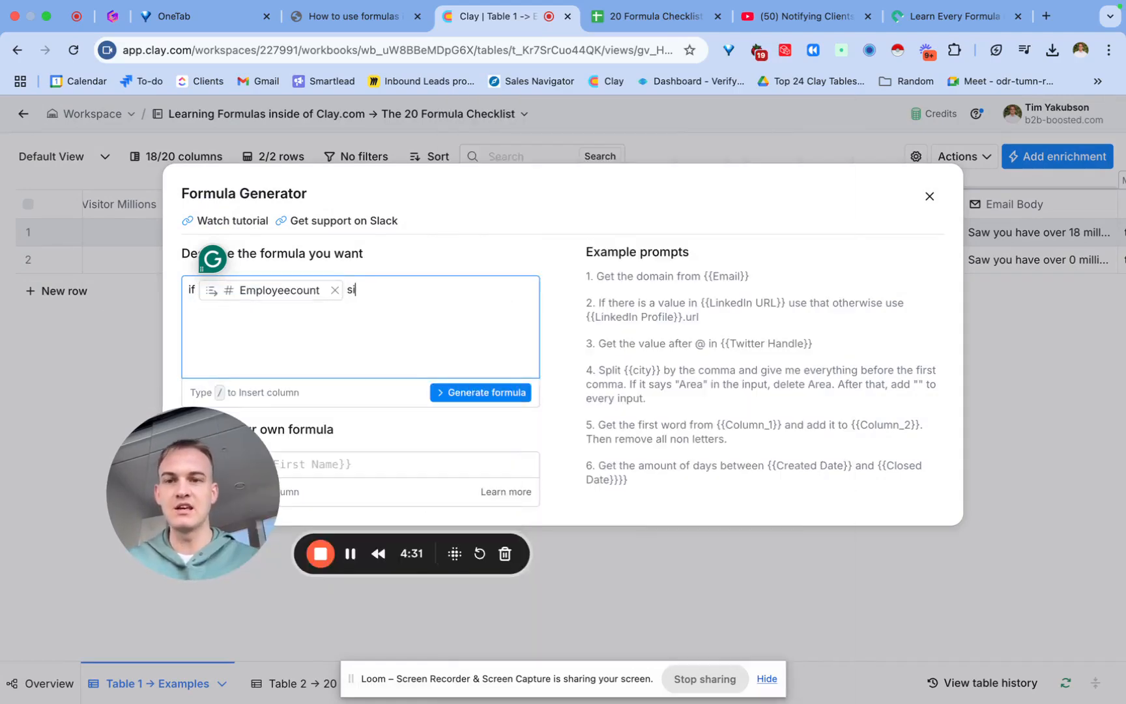
key("BackSpace")
type("over 2")
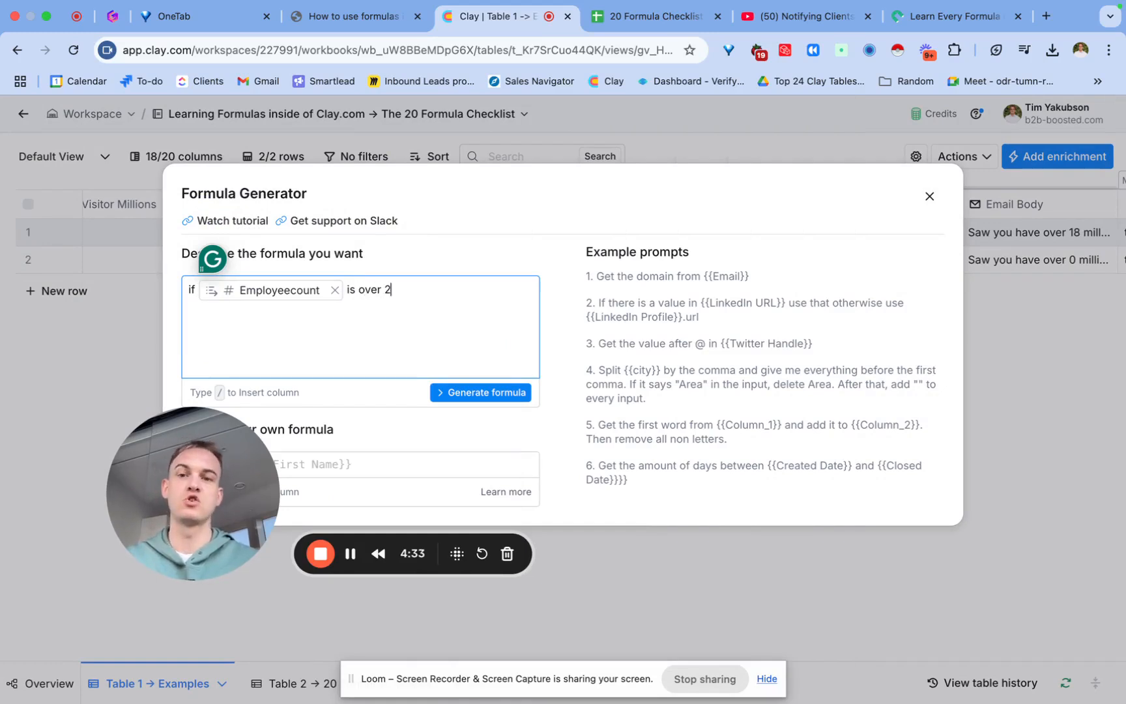
type("000, sy")
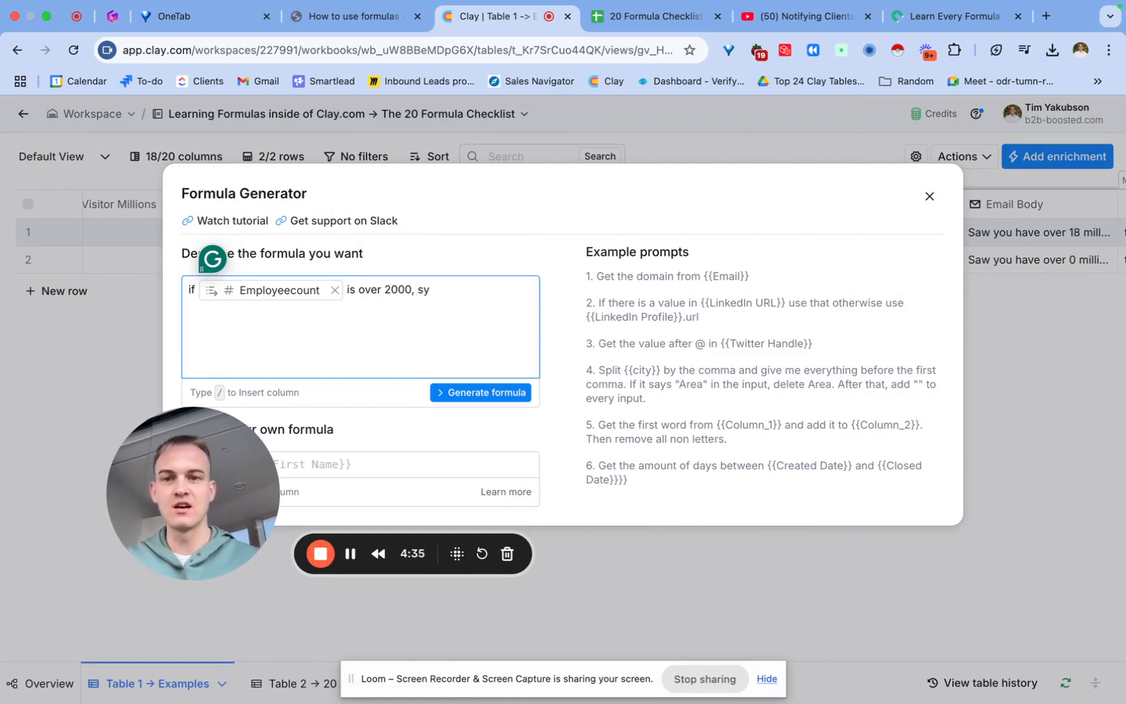
key("BackSpace")
type("ay \"wi")
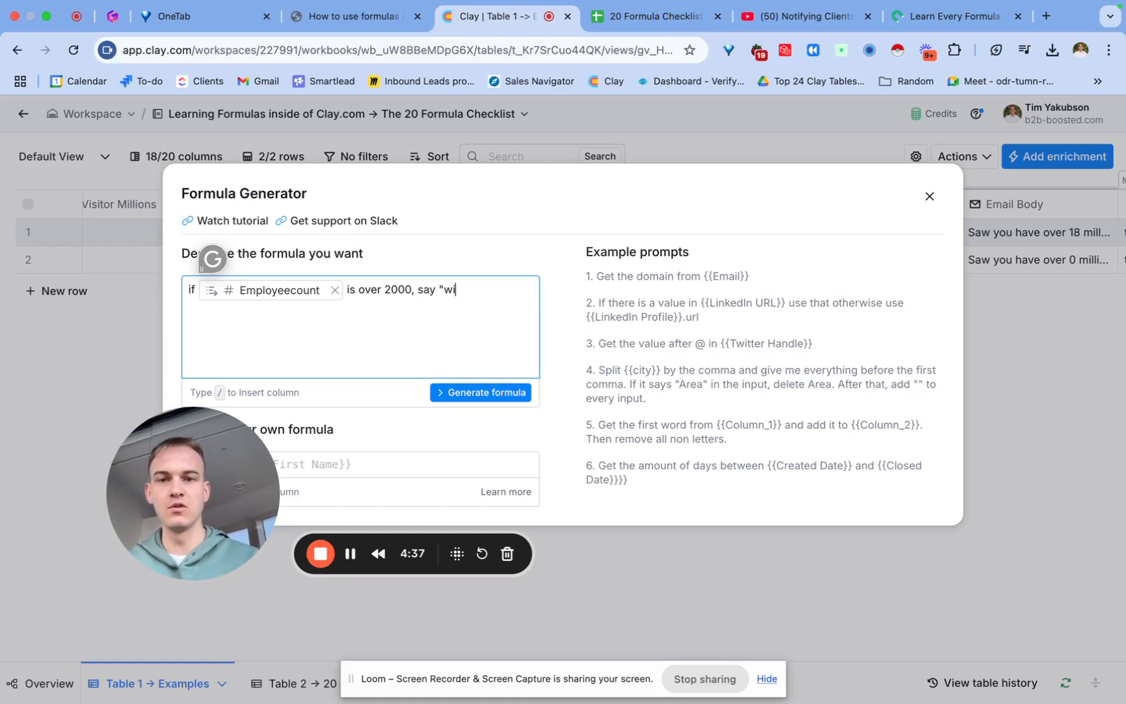
type("ndeonderful ")
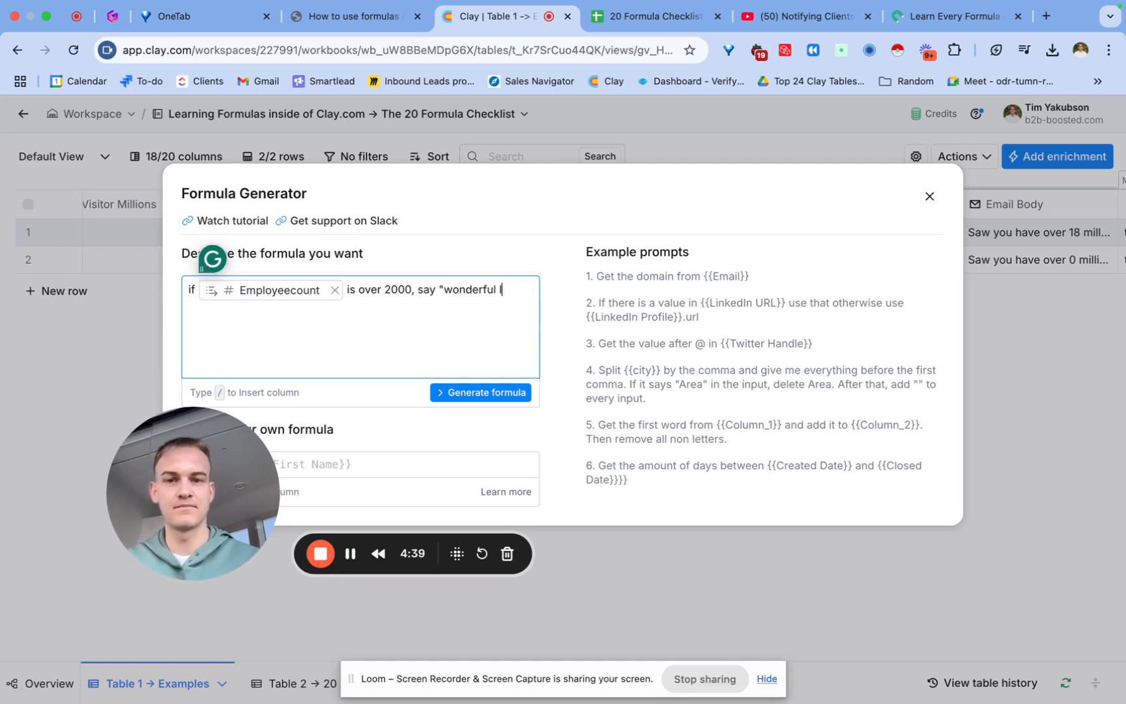
type("ICP fit\"")
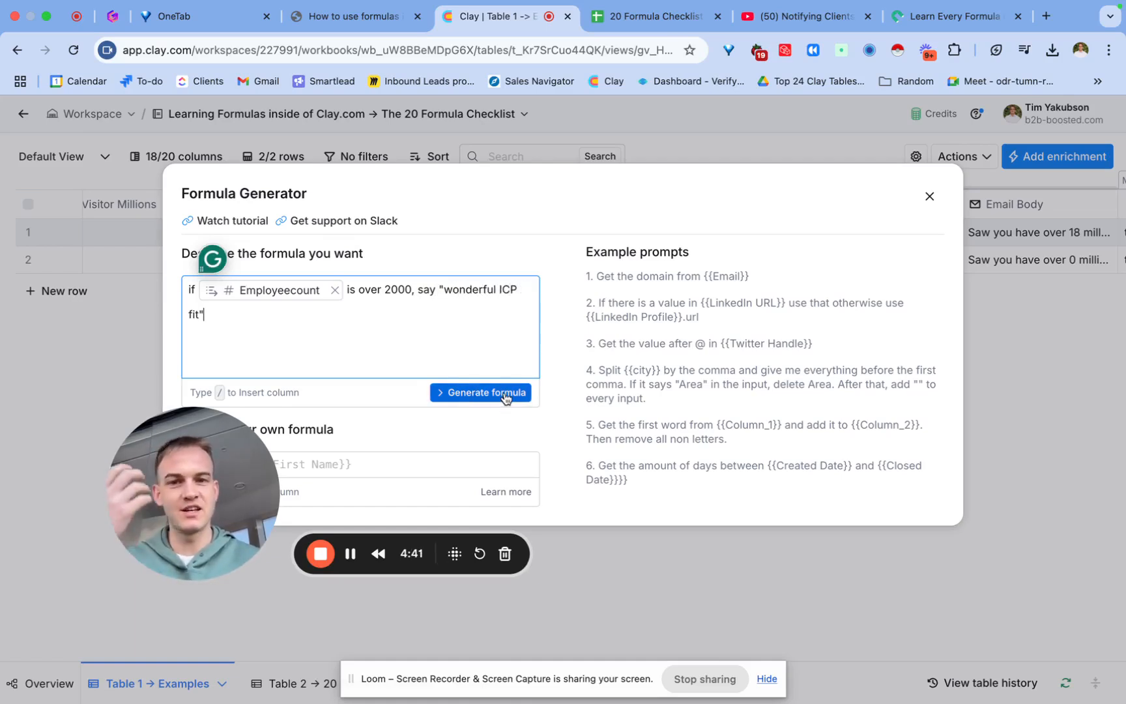
Generate the formula, save it as correct and inspect the new column's output for the ASOS.com row.
left_click(506, 395)
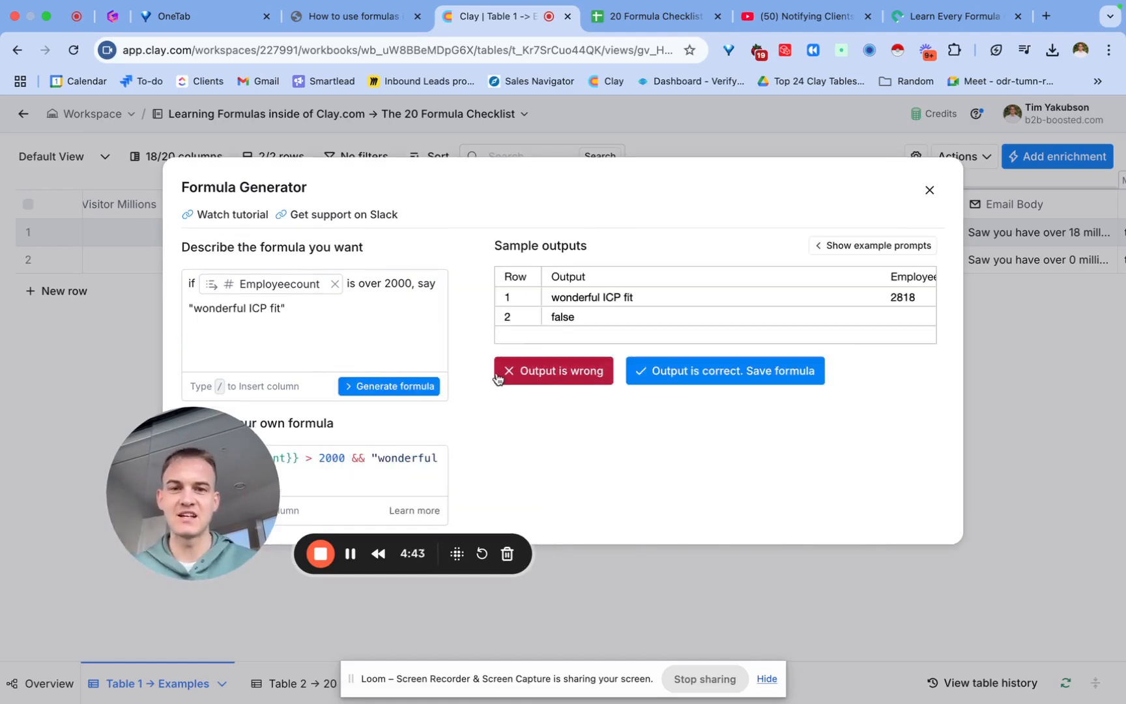
left_click(655, 370)
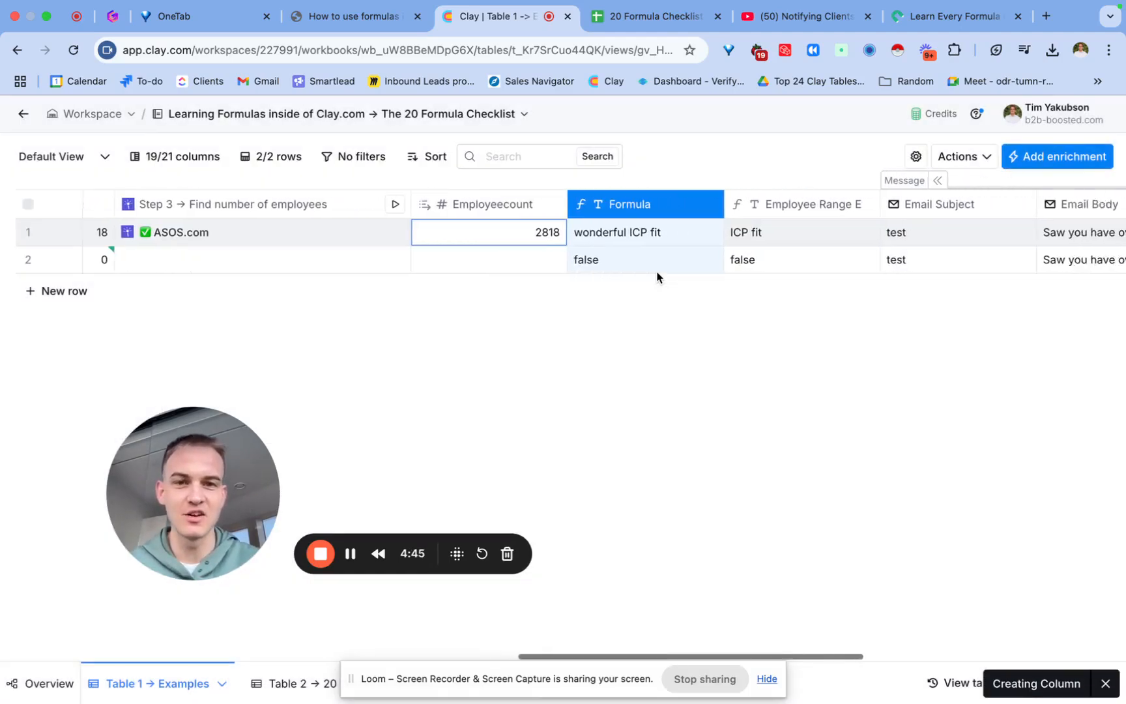
left_click(645, 236)
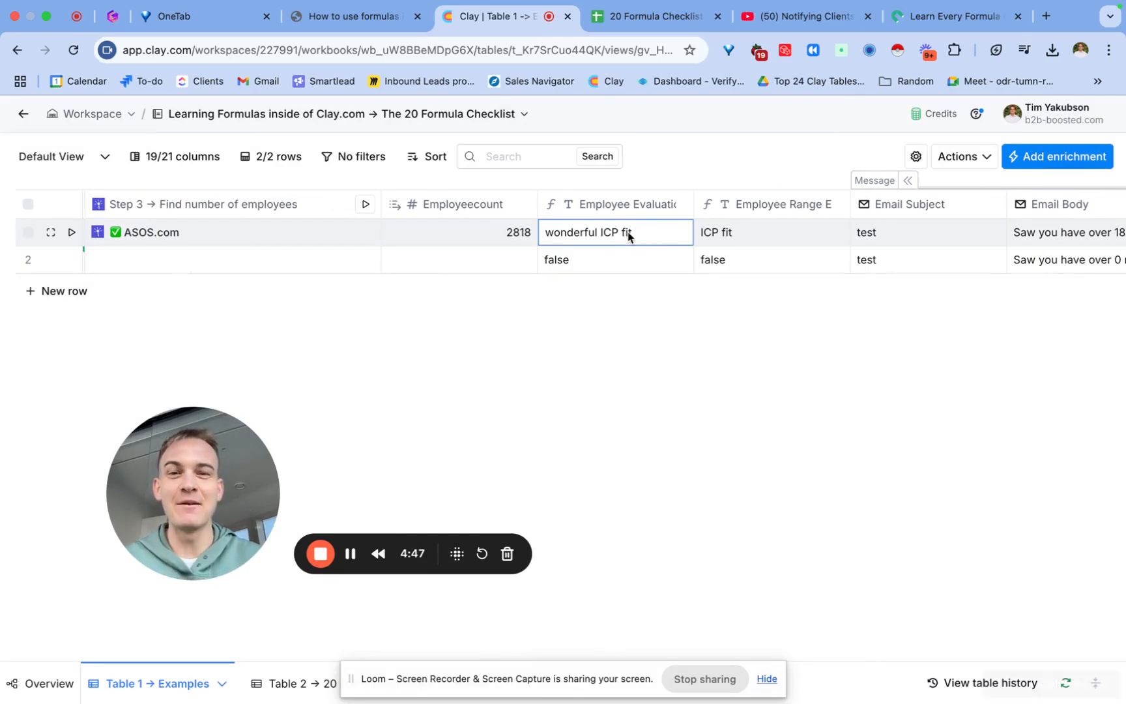
double_click(608, 232)
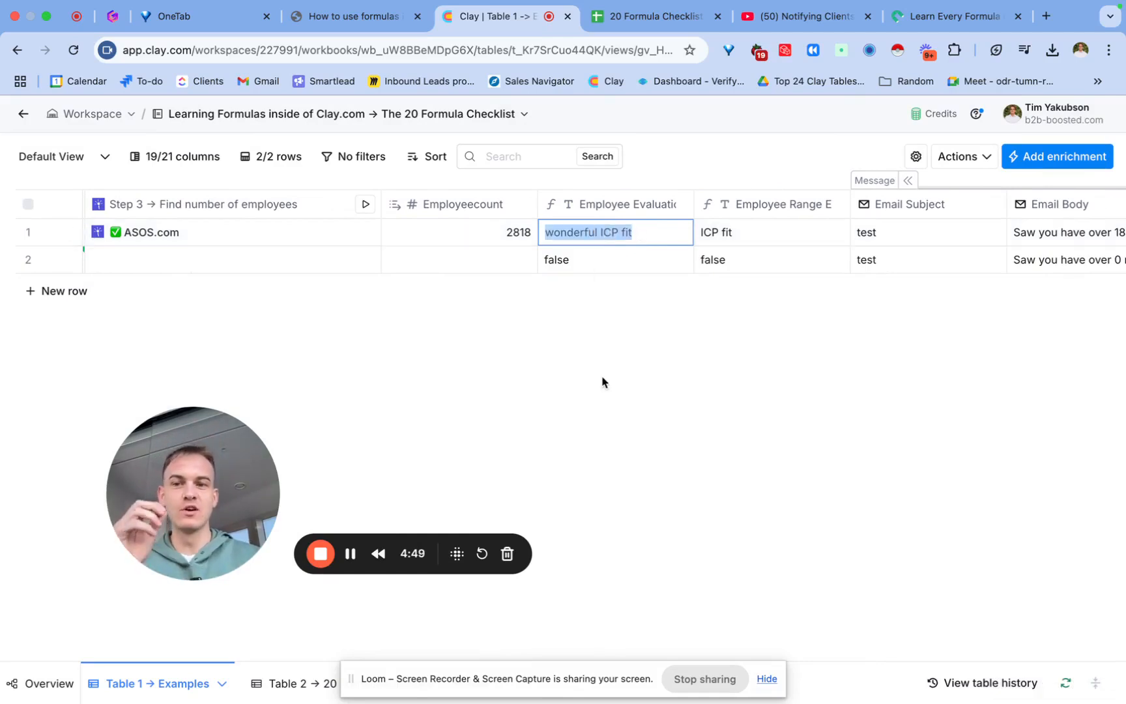
key("Escape")
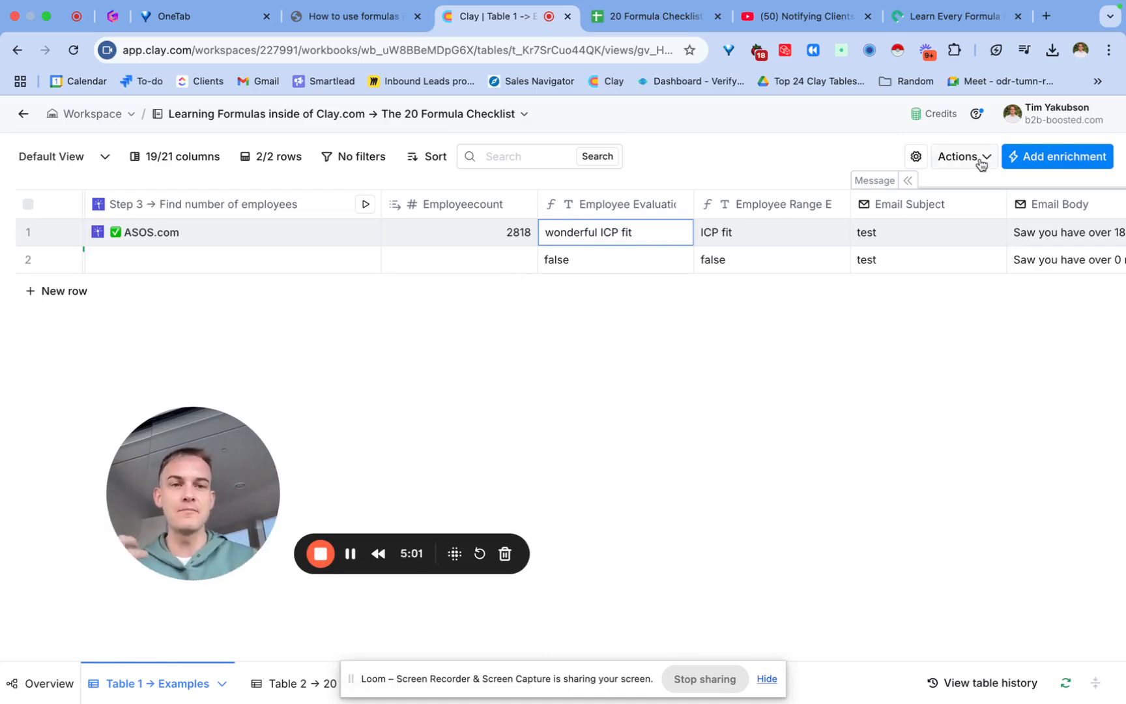
Search the enrichments for "instantly" and choose Instantly's Add Lead to Campaign action.
left_click(1049, 161)
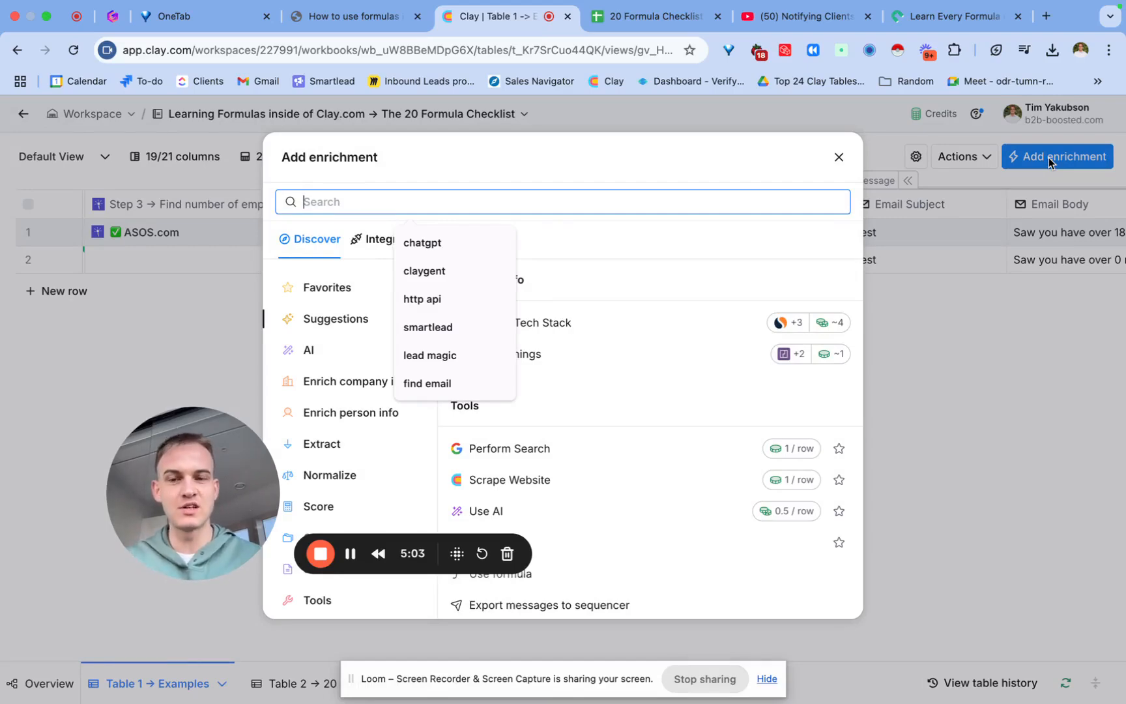
type("instantly")
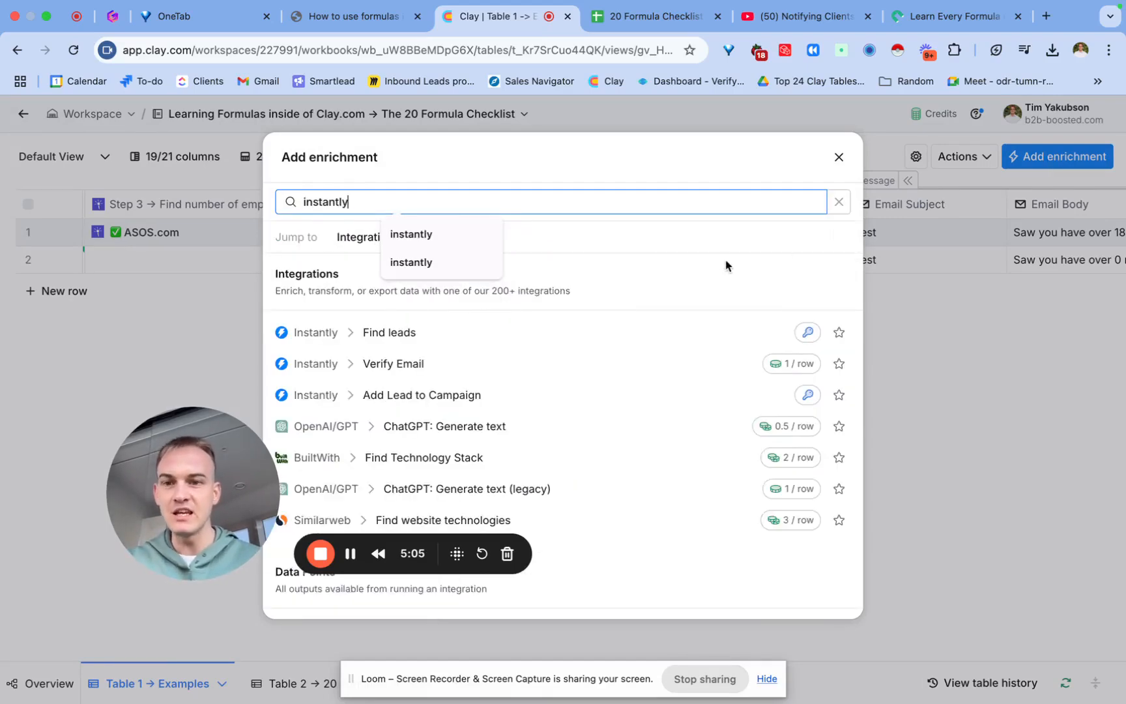
left_click(553, 399)
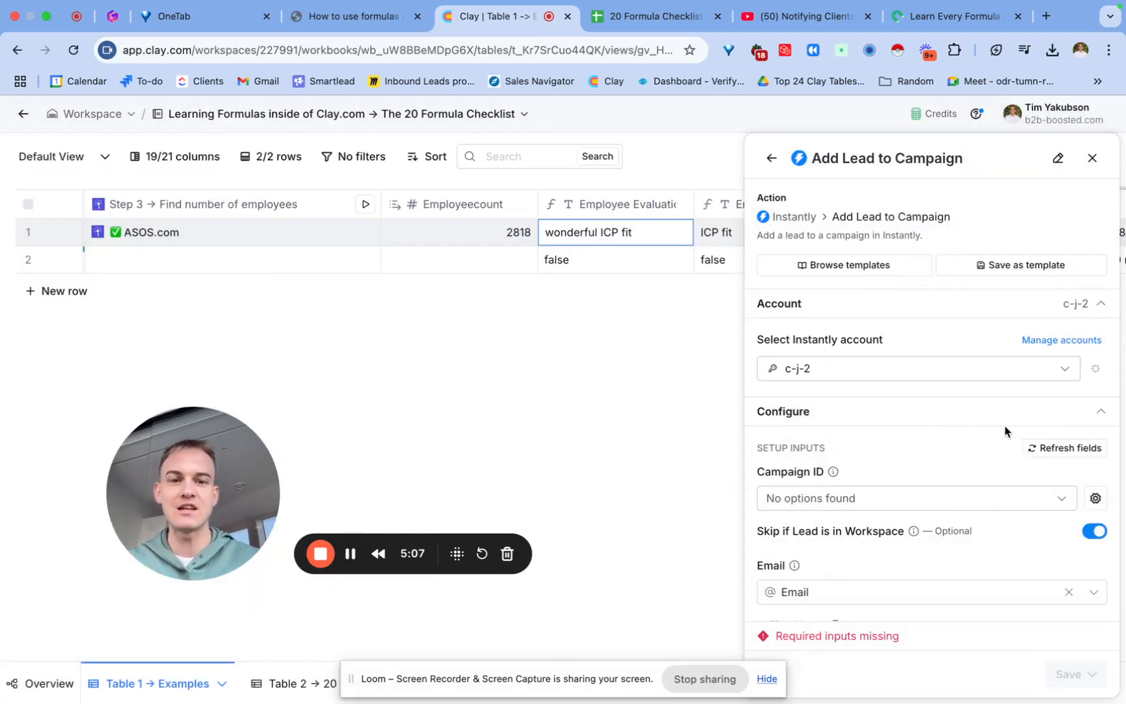
Use the AI formula generator to describe the lead action's run condition: only run if Employee Evaluation contains "wonderful".
scroll(1006, 432, "down", 5)
left_click(1014, 591)
left_click(498, 337)
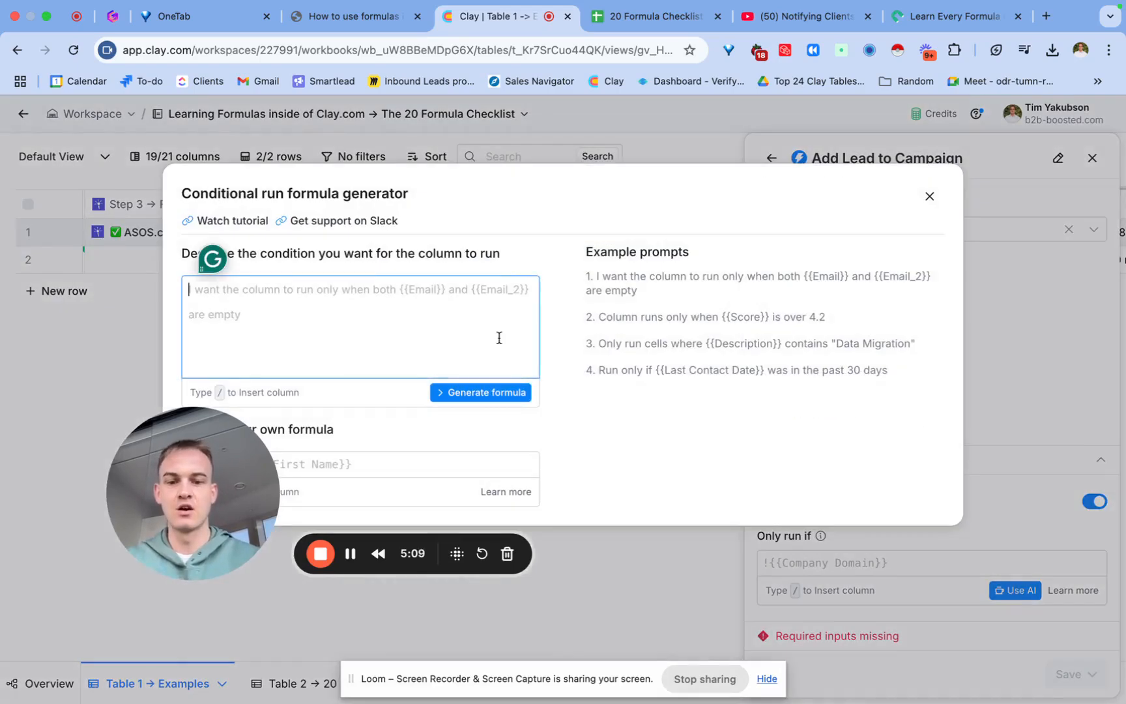
type("only run if /")
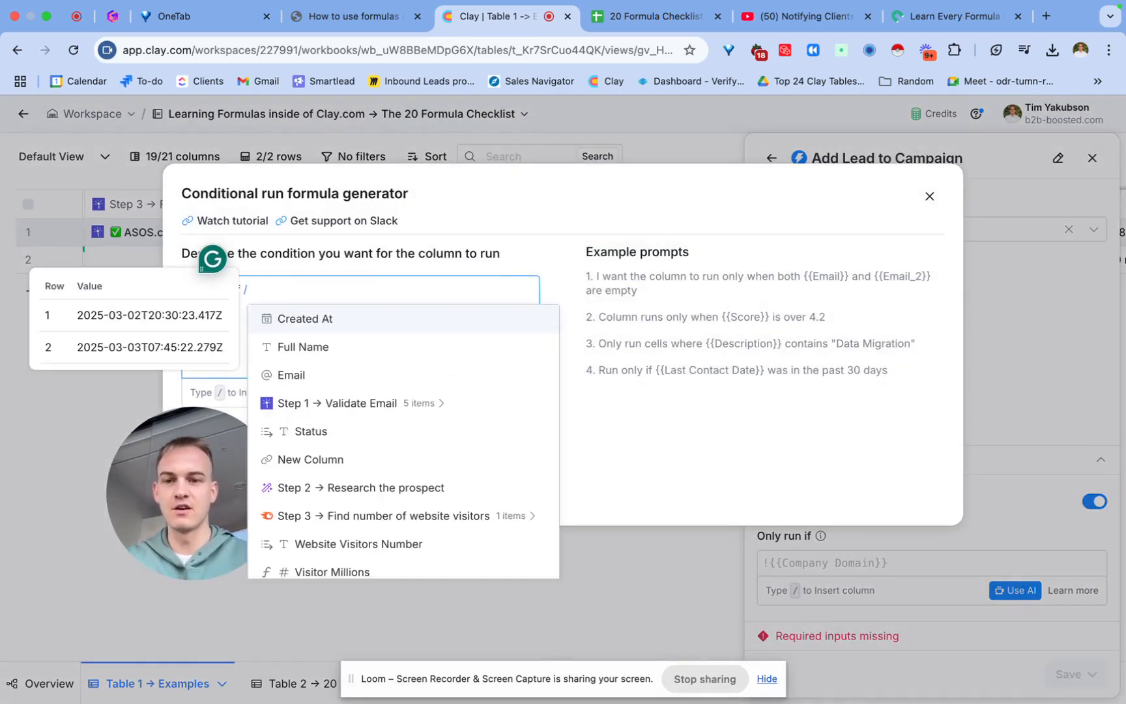
scroll(485, 528, "down", 5)
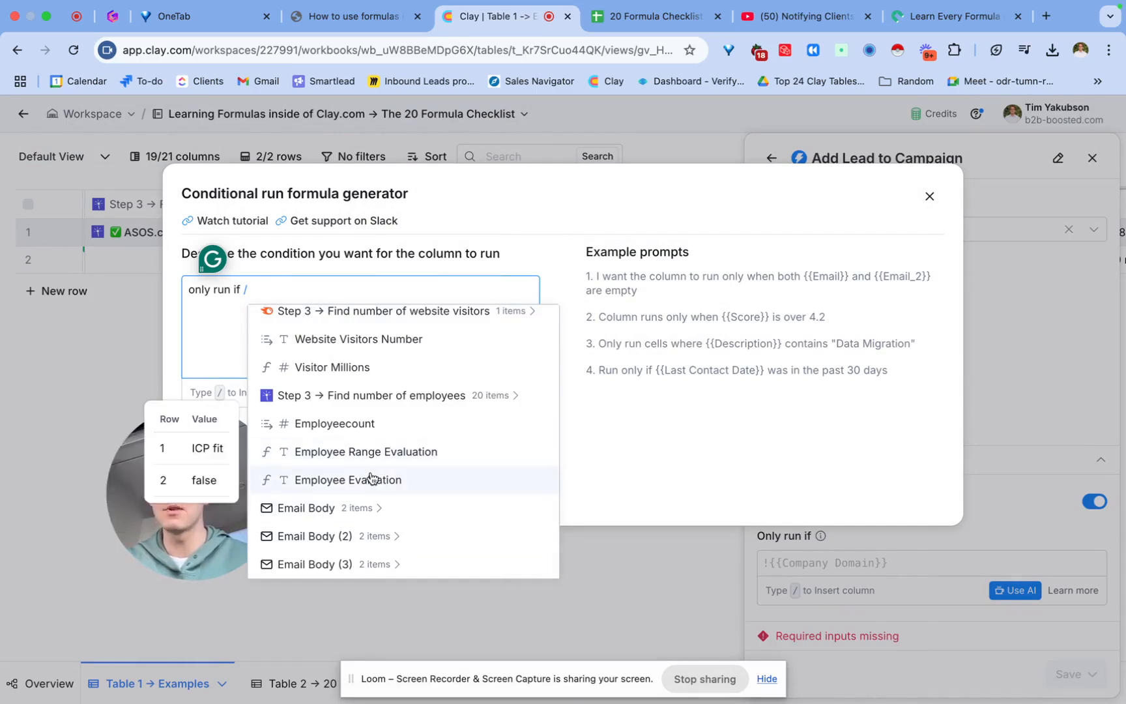
left_click(369, 478)
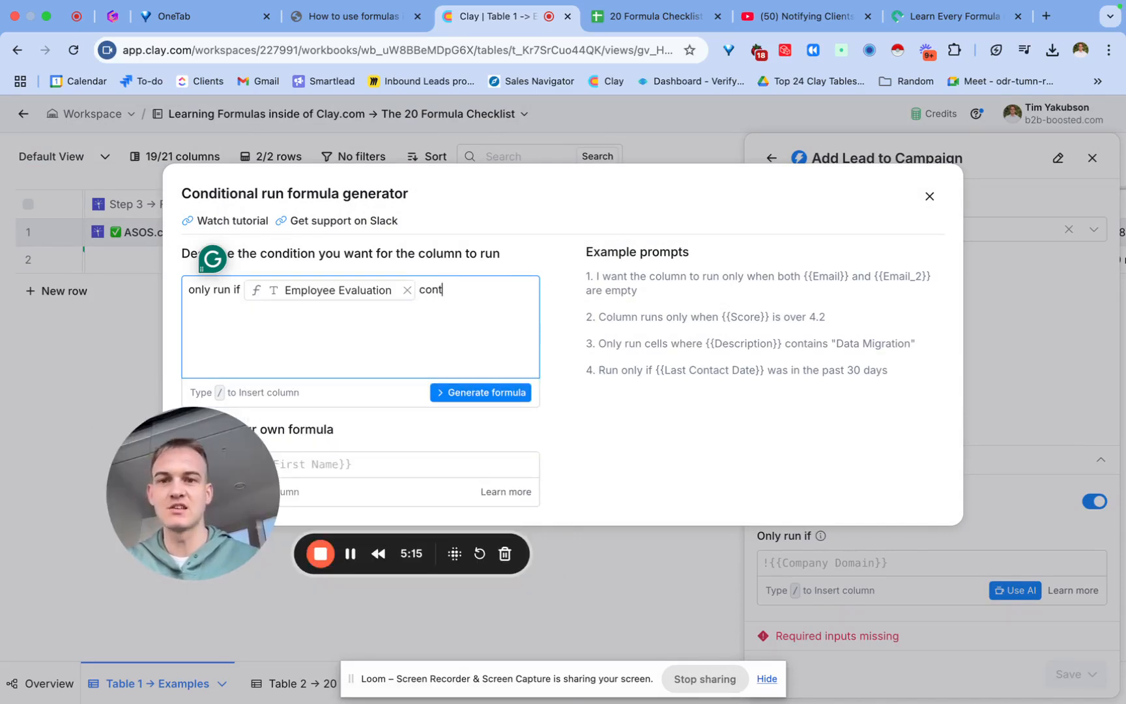
type("contains \"wonderful")
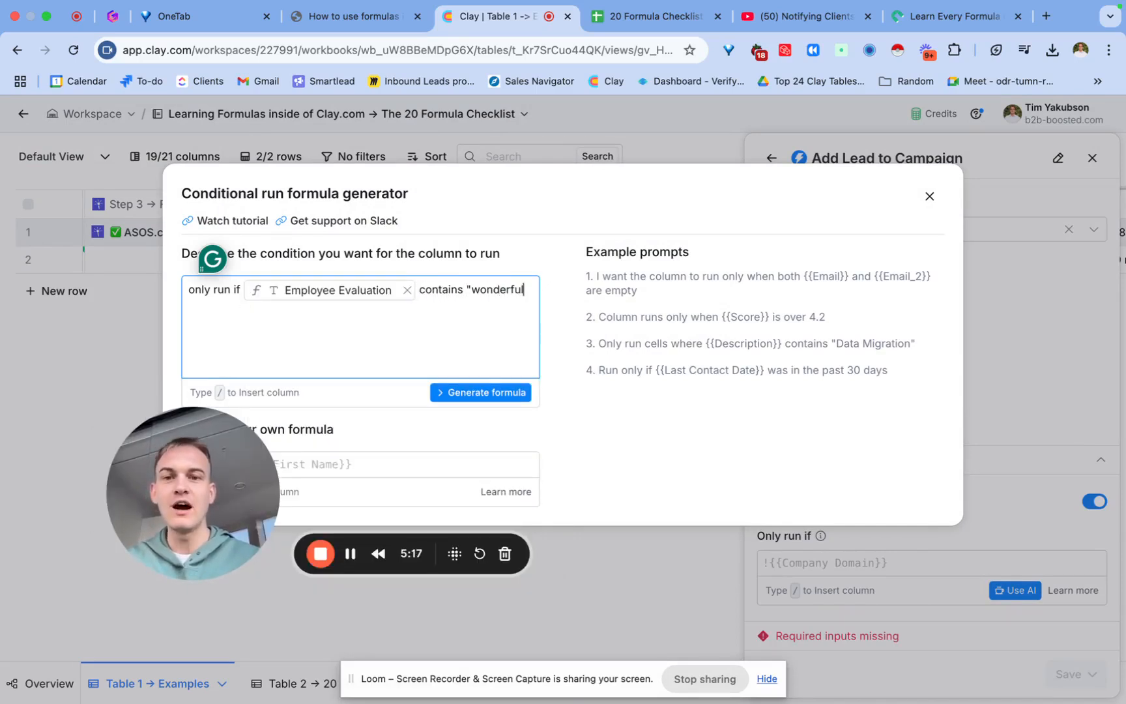
type("\"")
left_click(482, 392)
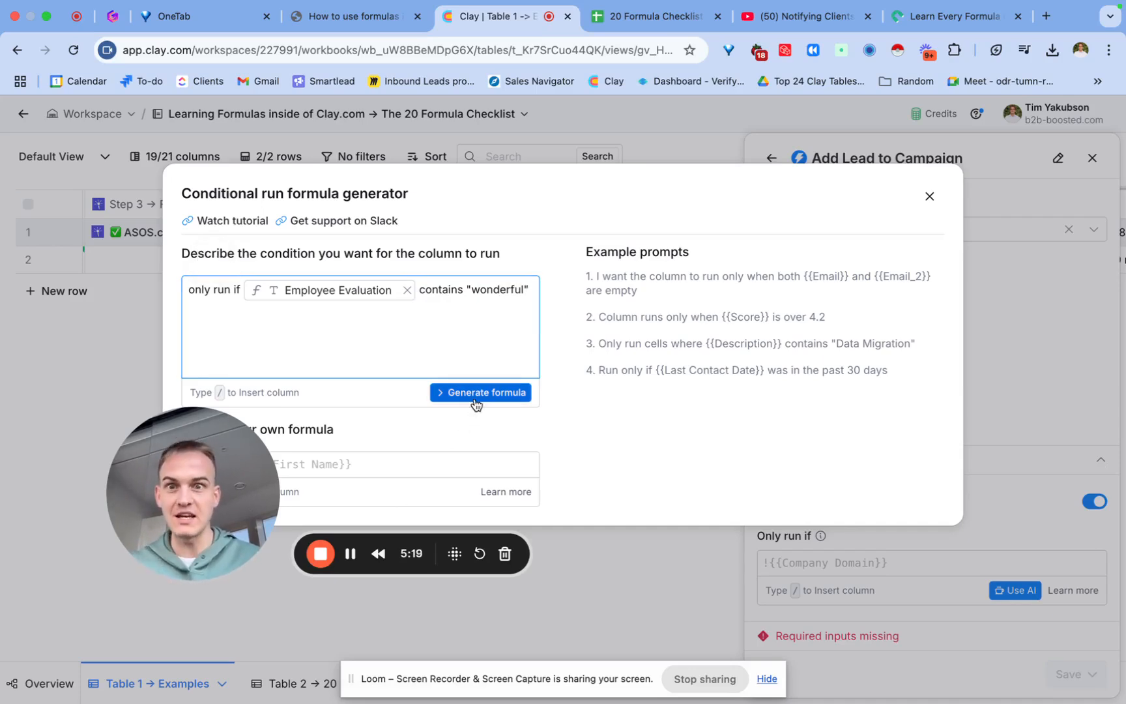
Switch to the Gamma formulas page and review the three common formula types and the 20 Step Checklist section.
left_click(349, 16)
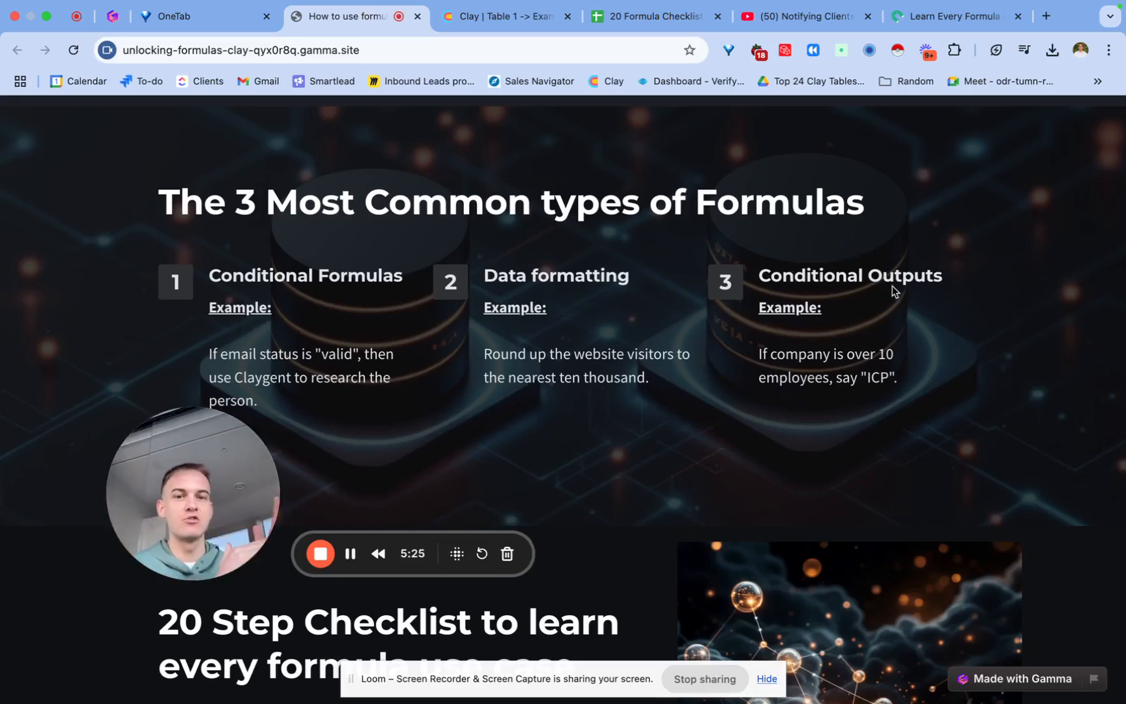
scroll(893, 290, "down", 5)
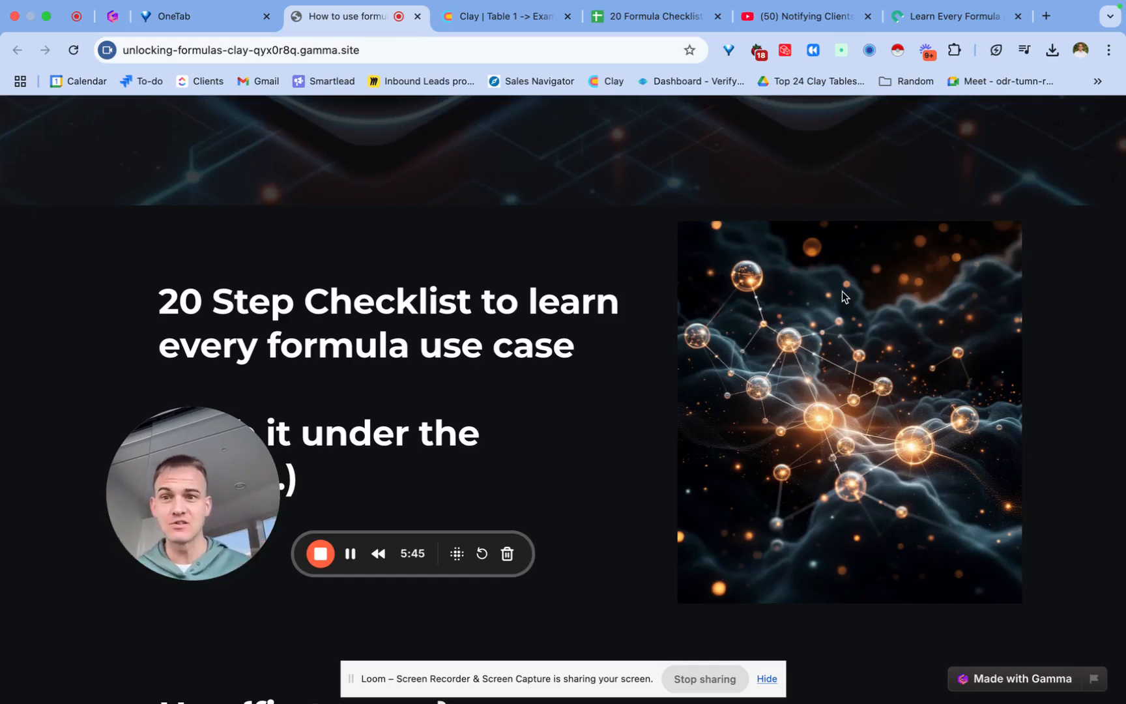
scroll(842, 292, "down", 1)
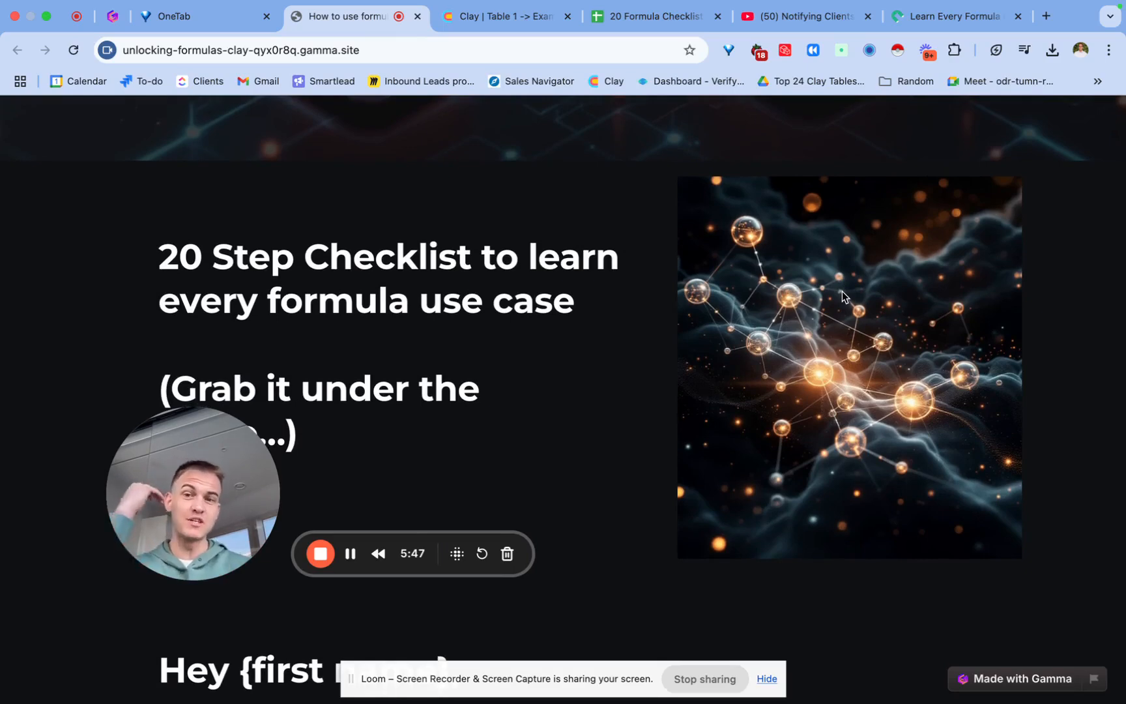
scroll(842, 295, "down", 2)
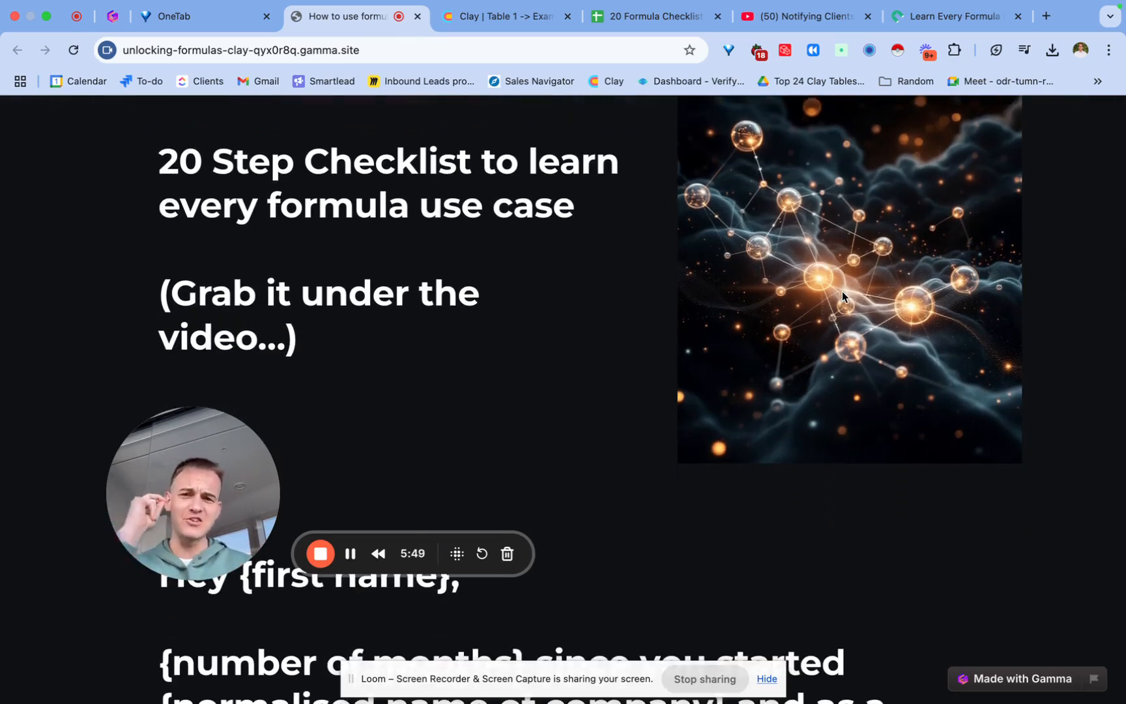
left_click_drag(259, 488, 1099, 369)
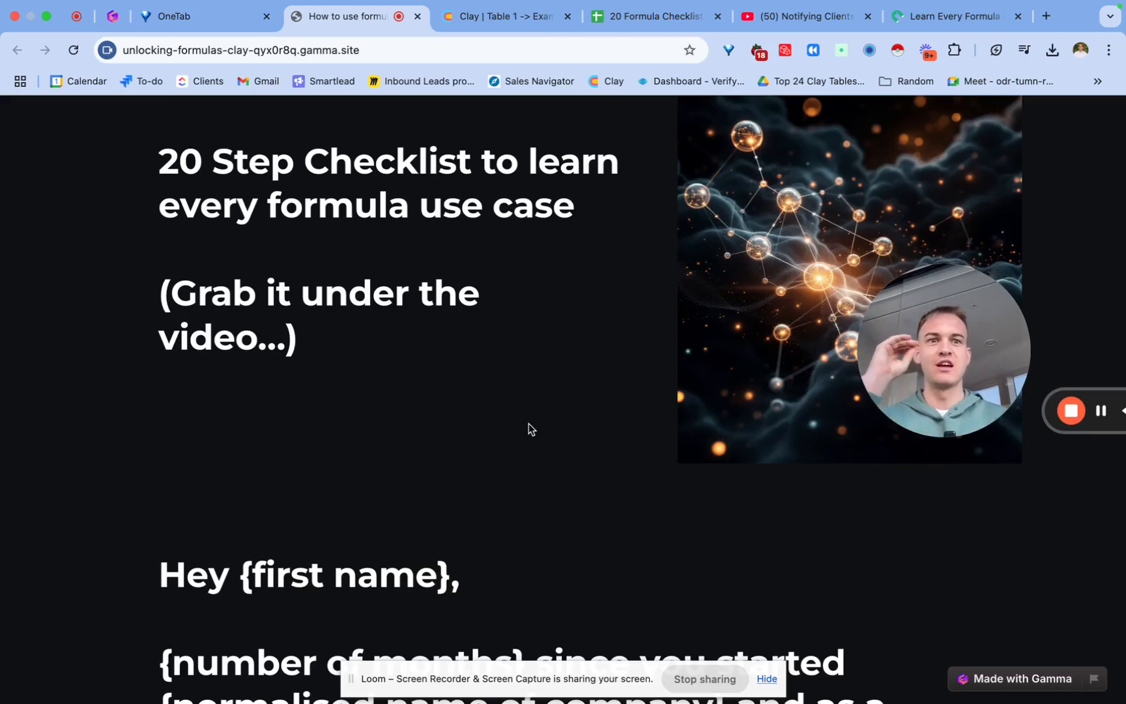
scroll(529, 428, "down", 4)
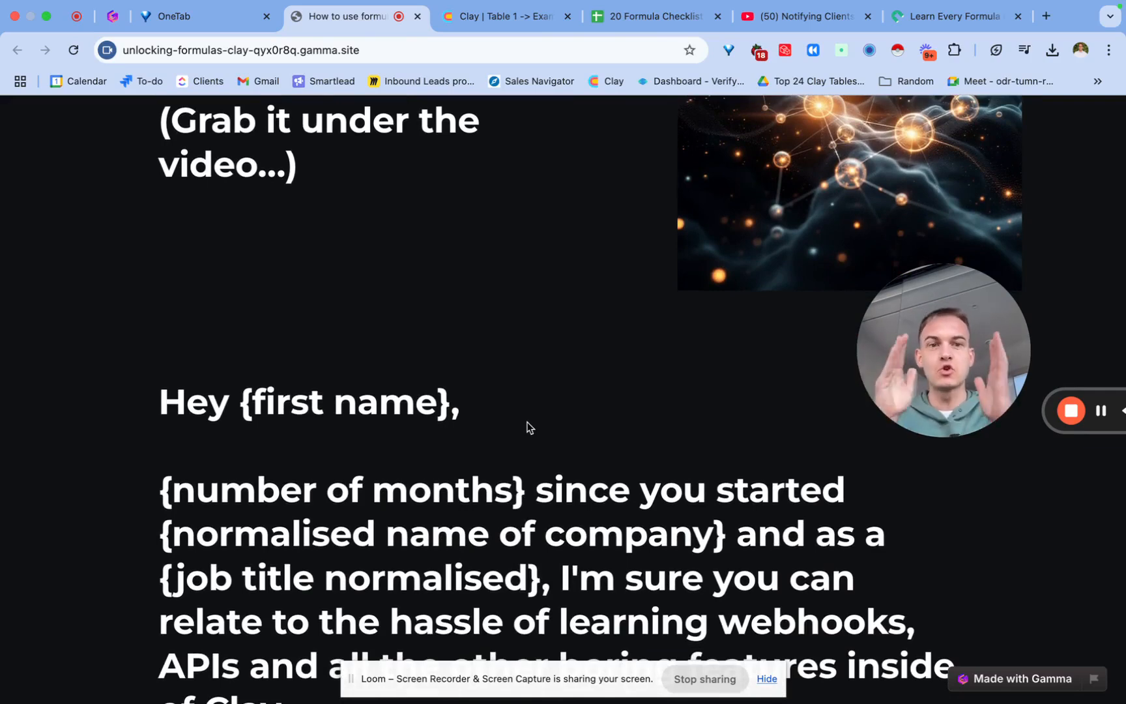
scroll(529, 428, "down", 5)
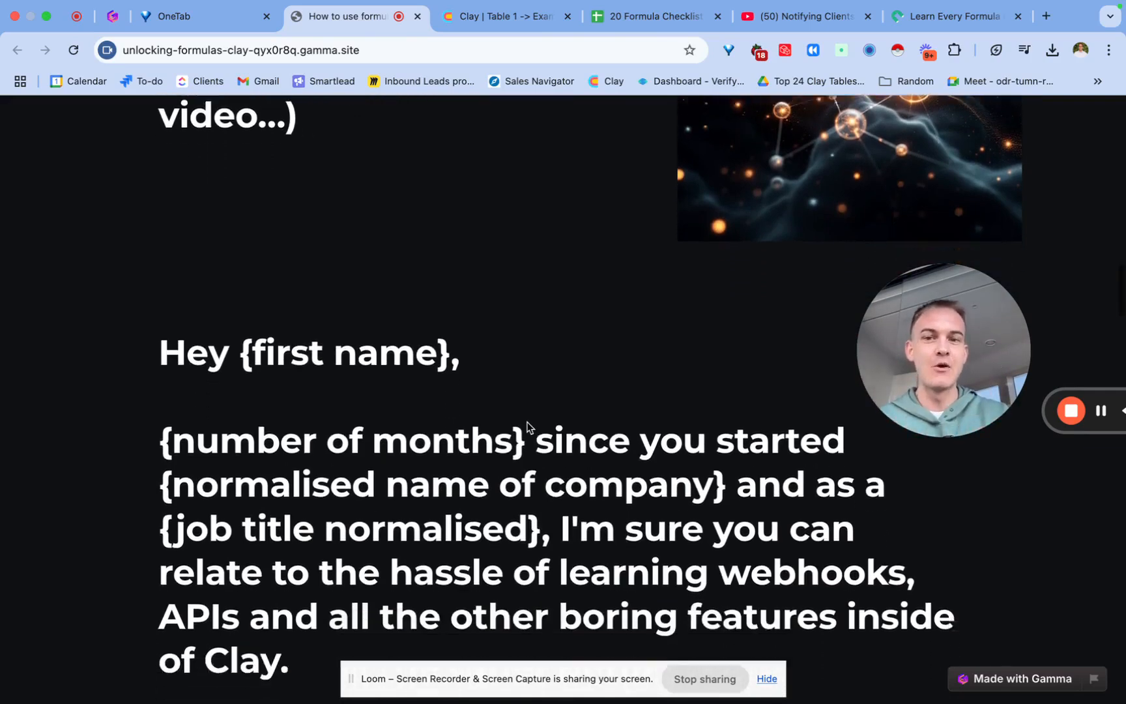
Examine the sample email's opening and its placeholders for normalised company name, normalised job title and past company name.
scroll(528, 423, "up", 1)
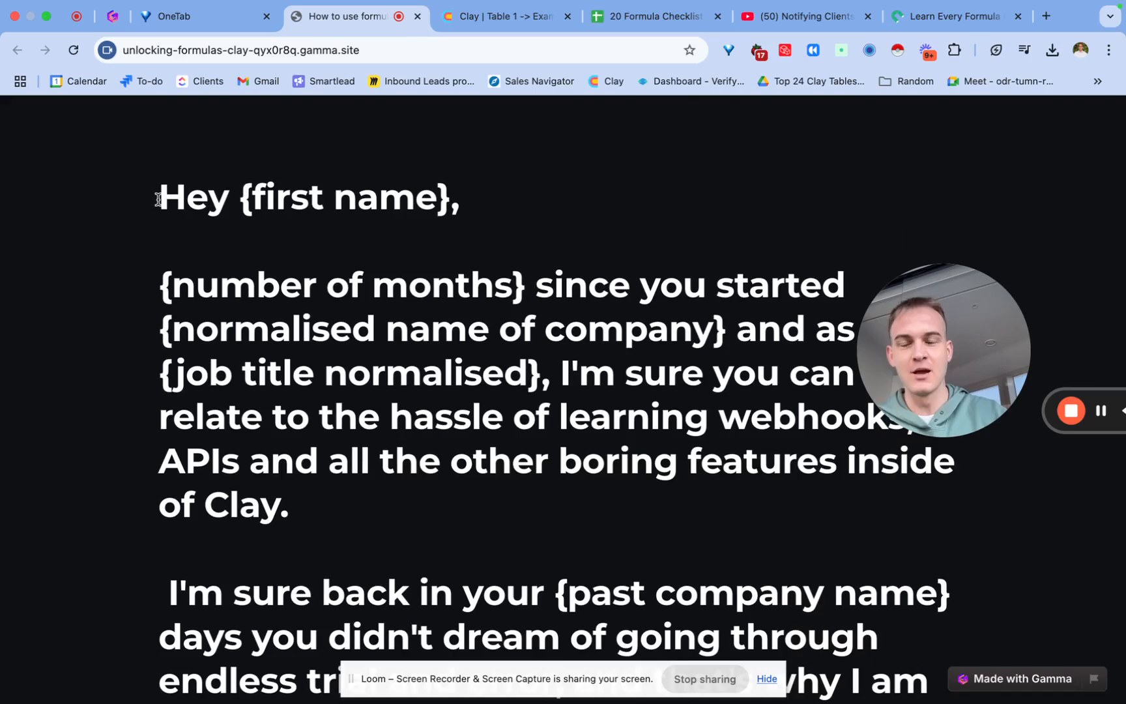
left_click_drag(161, 196, 361, 554)
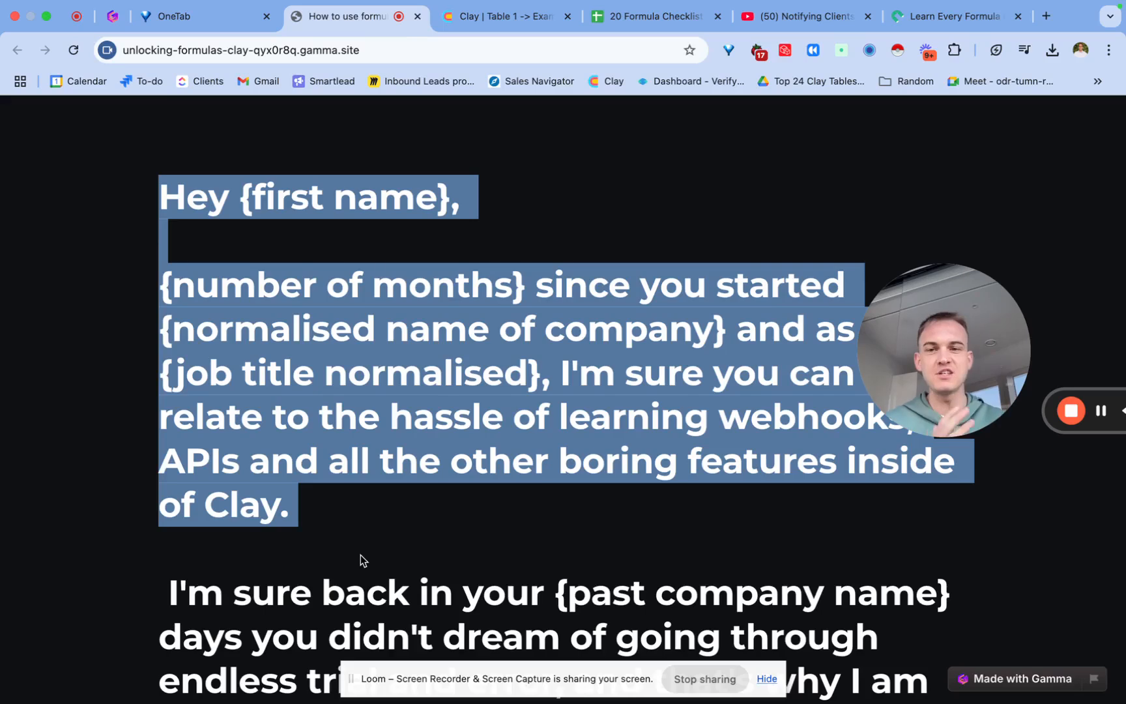
left_click(326, 522)
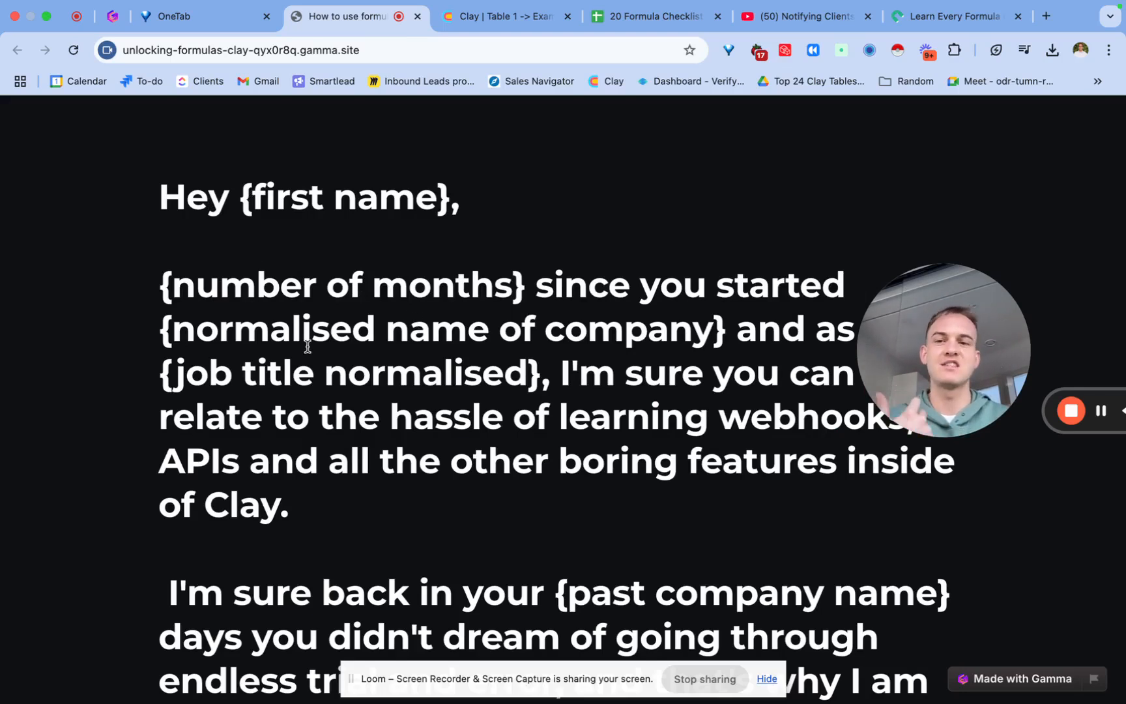
left_click_drag(311, 339, 533, 344)
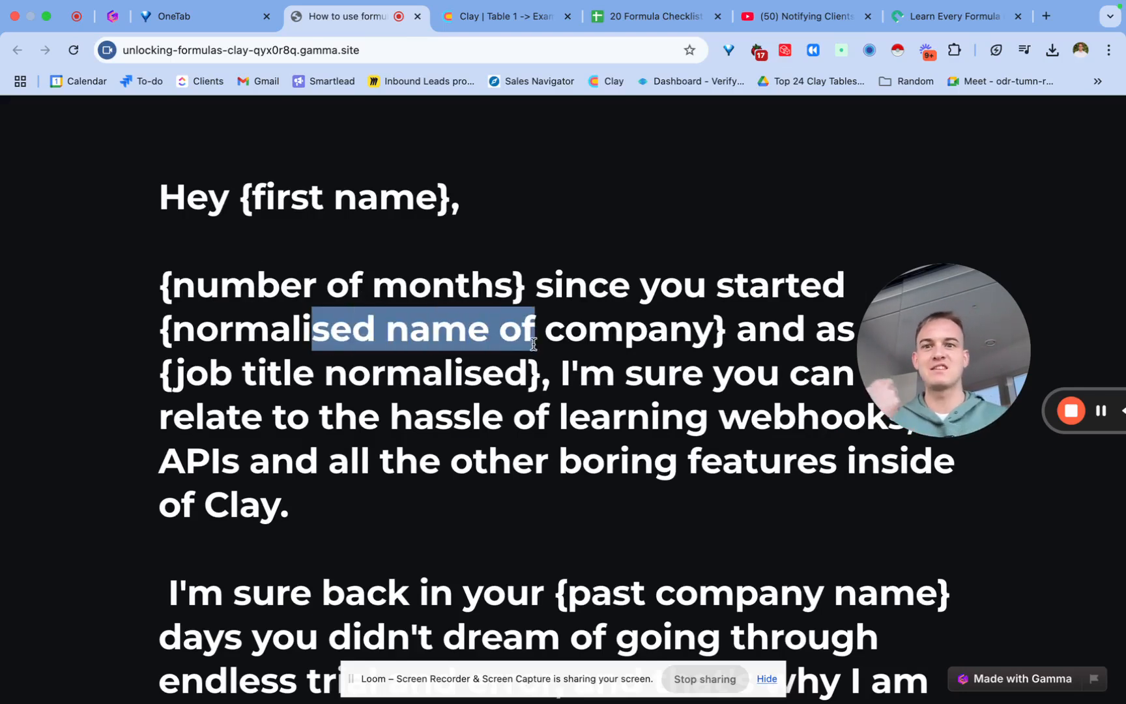
left_click_drag(208, 384, 458, 386)
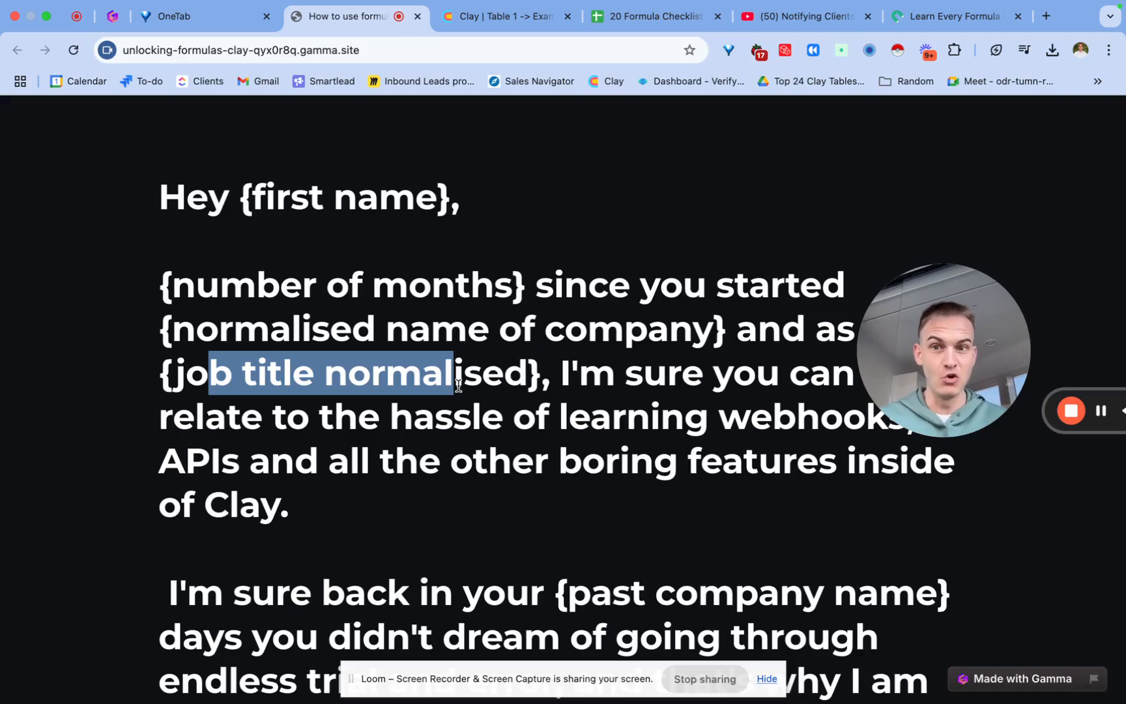
scroll(458, 386, "down", 5)
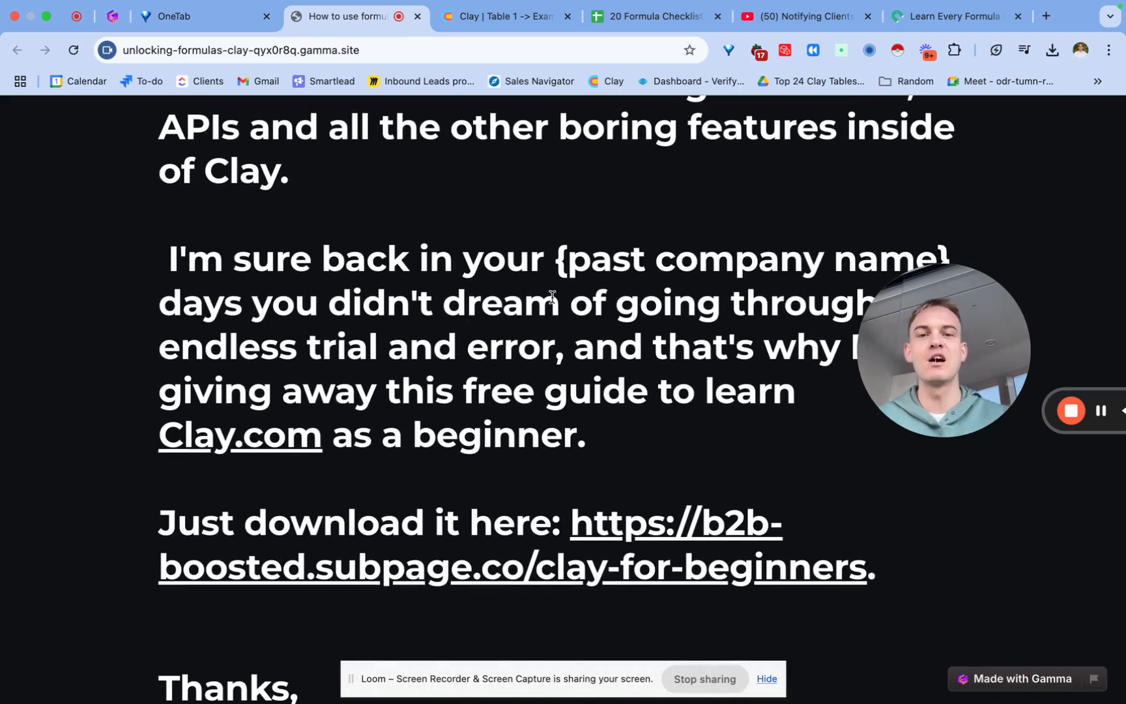
left_click_drag(557, 266, 794, 263)
scroll(553, 360, "down", 5)
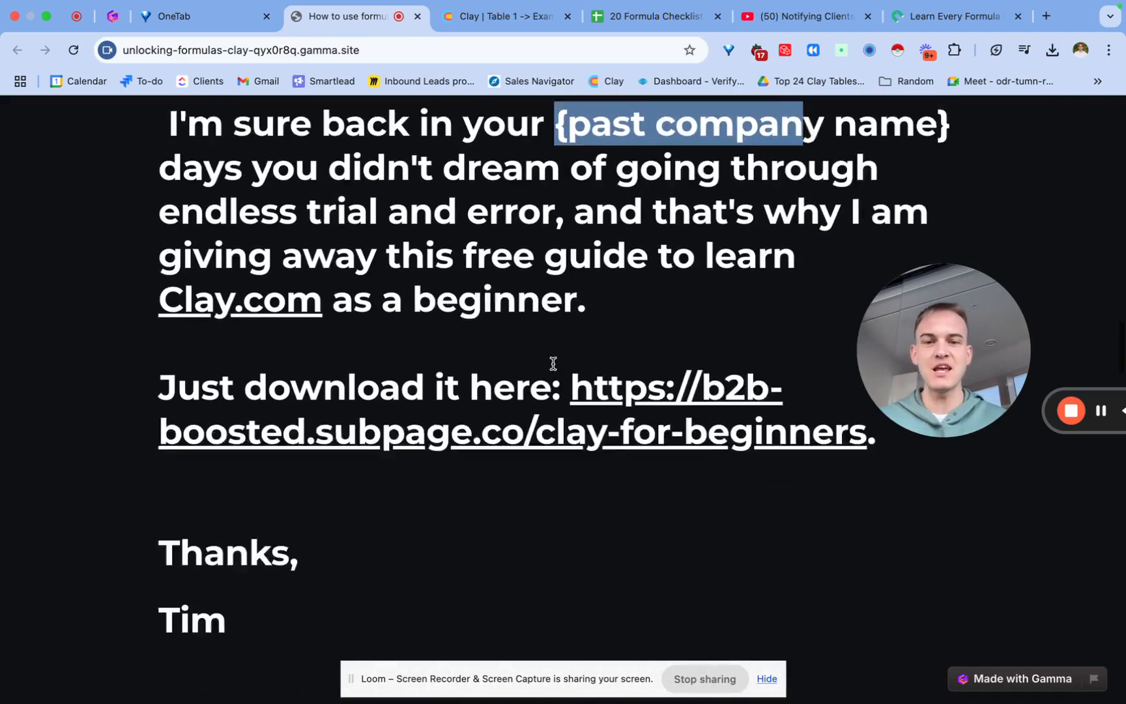
Examine the sample email's PS, highlighting the {job title} and {specialty skill} placeholders.
scroll(554, 364, "down", 4)
scroll(603, 217, "up", 4)
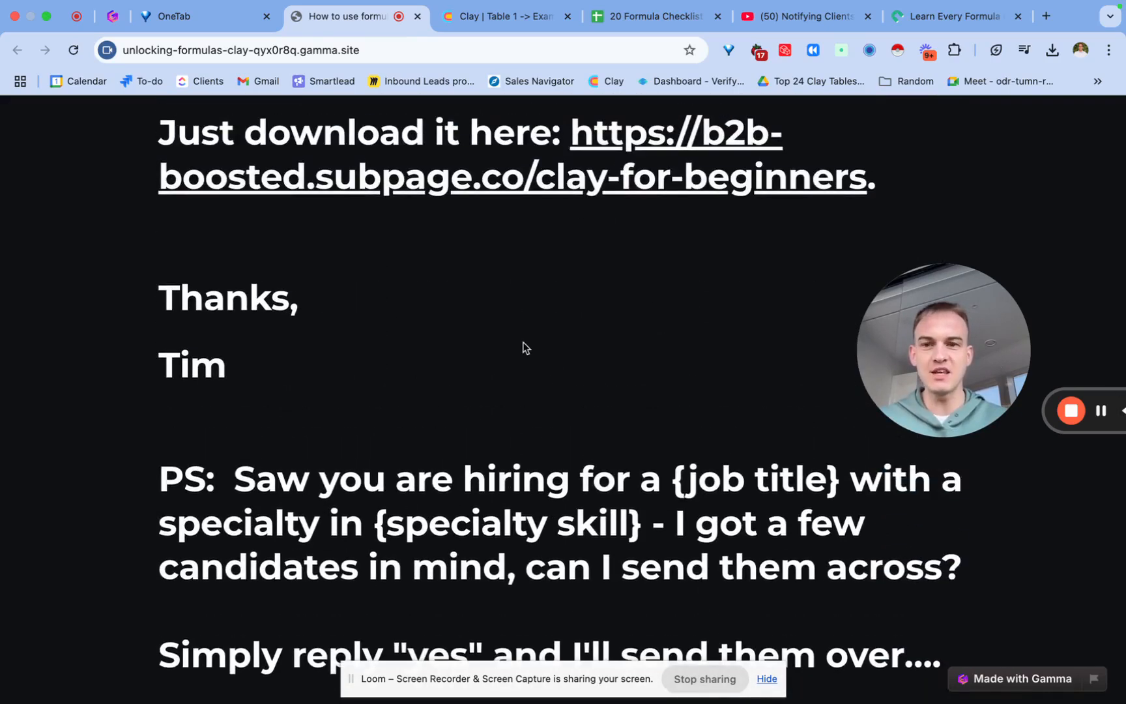
scroll(523, 342, "down", 4)
scroll(524, 342, "up", 1)
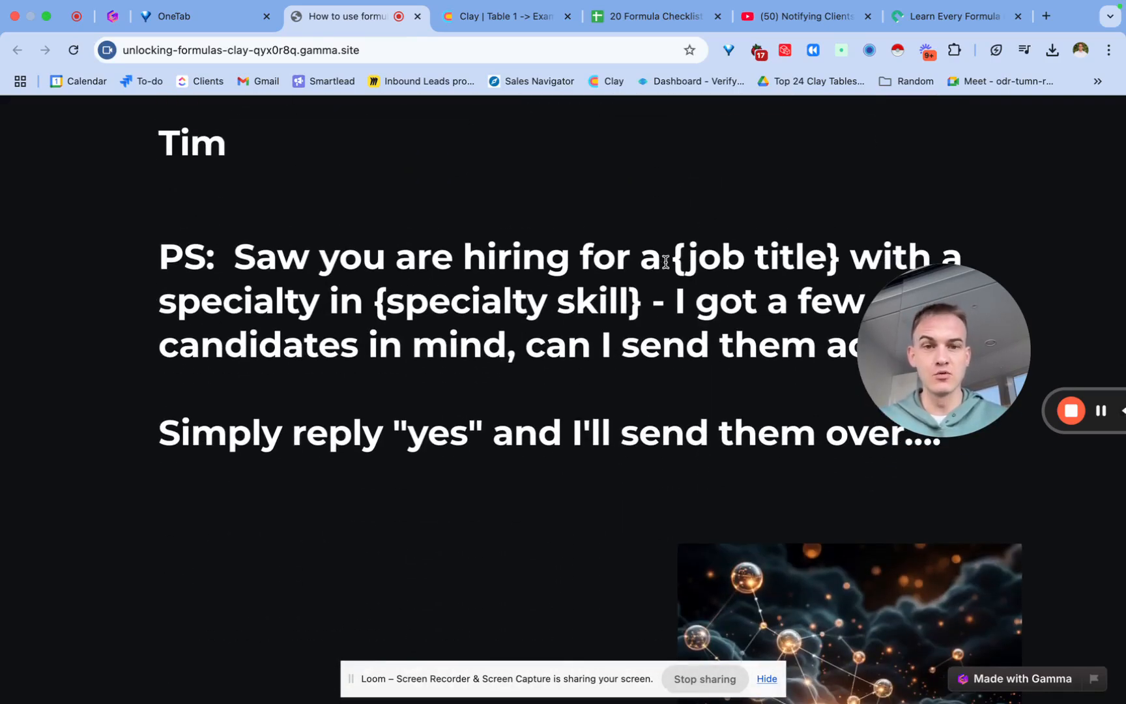
left_click_drag(663, 259, 838, 262)
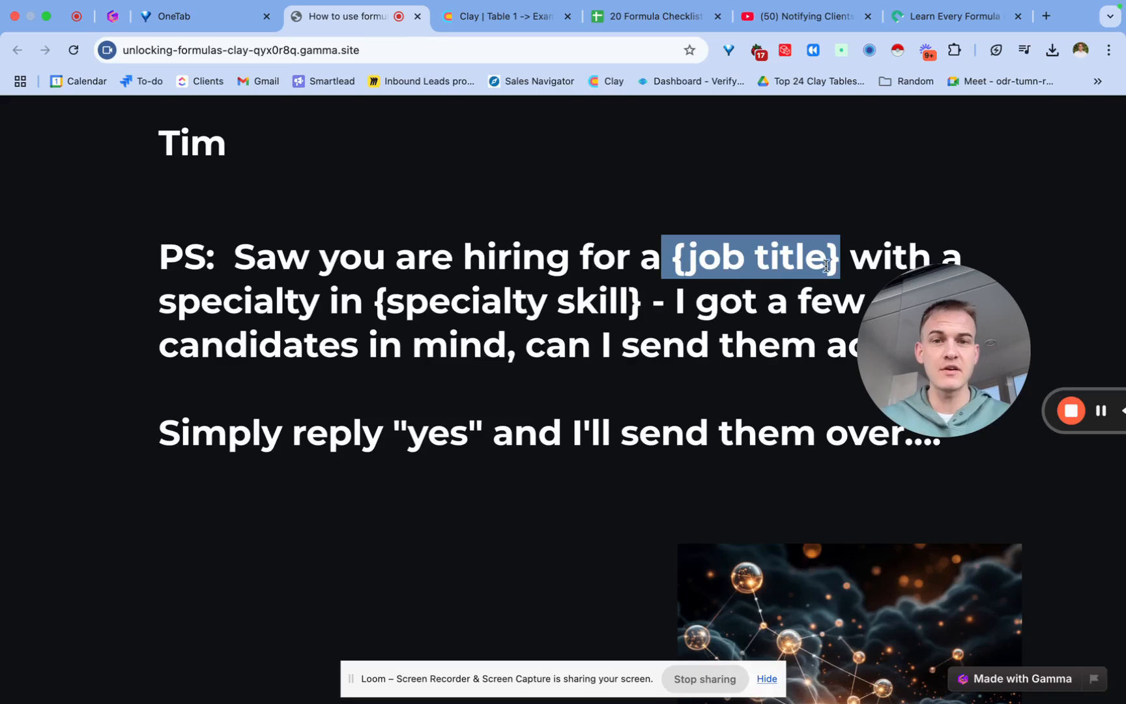
left_click_drag(642, 306, 384, 305)
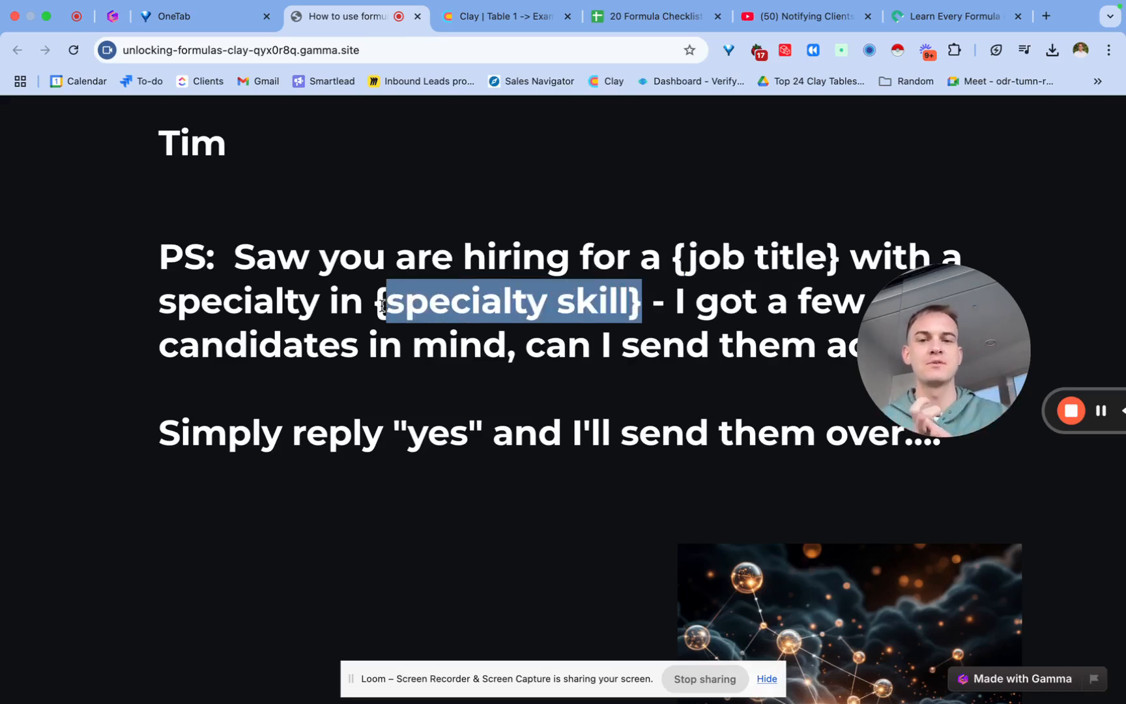
scroll(383, 305, "down", 2)
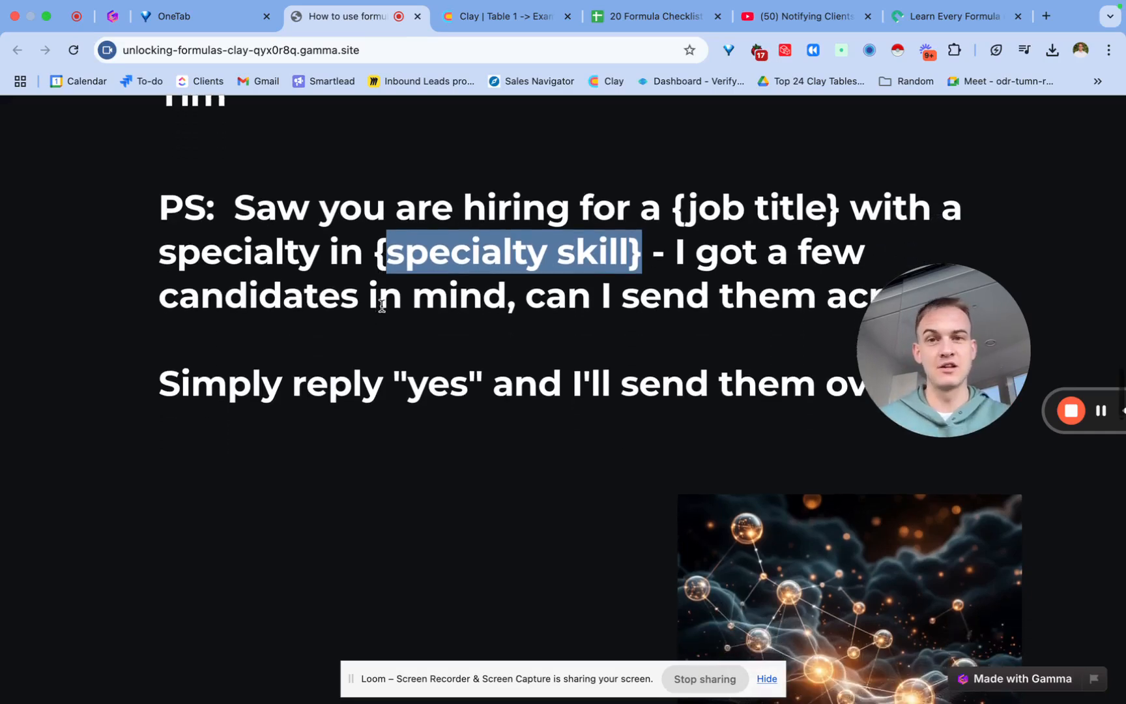
Switch to the 20 Formula Checklist spreadsheet and review the to-do steps alongside their data formatting and conditional formula groups.
left_click(659, 36)
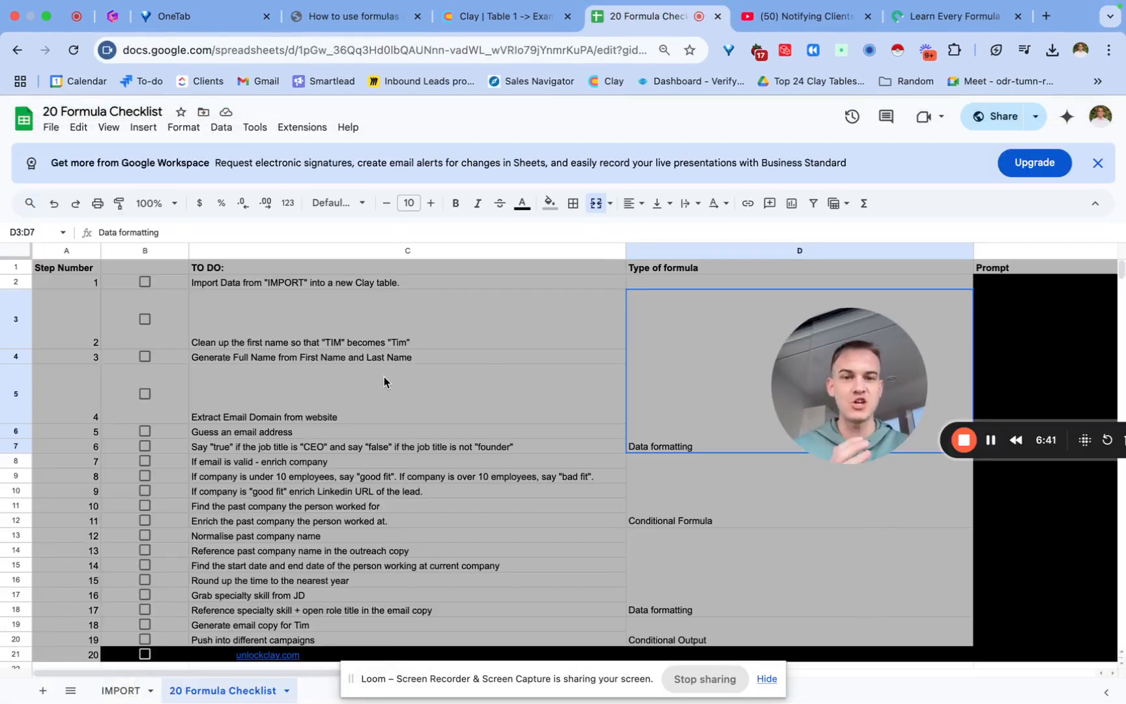
left_click(575, 380)
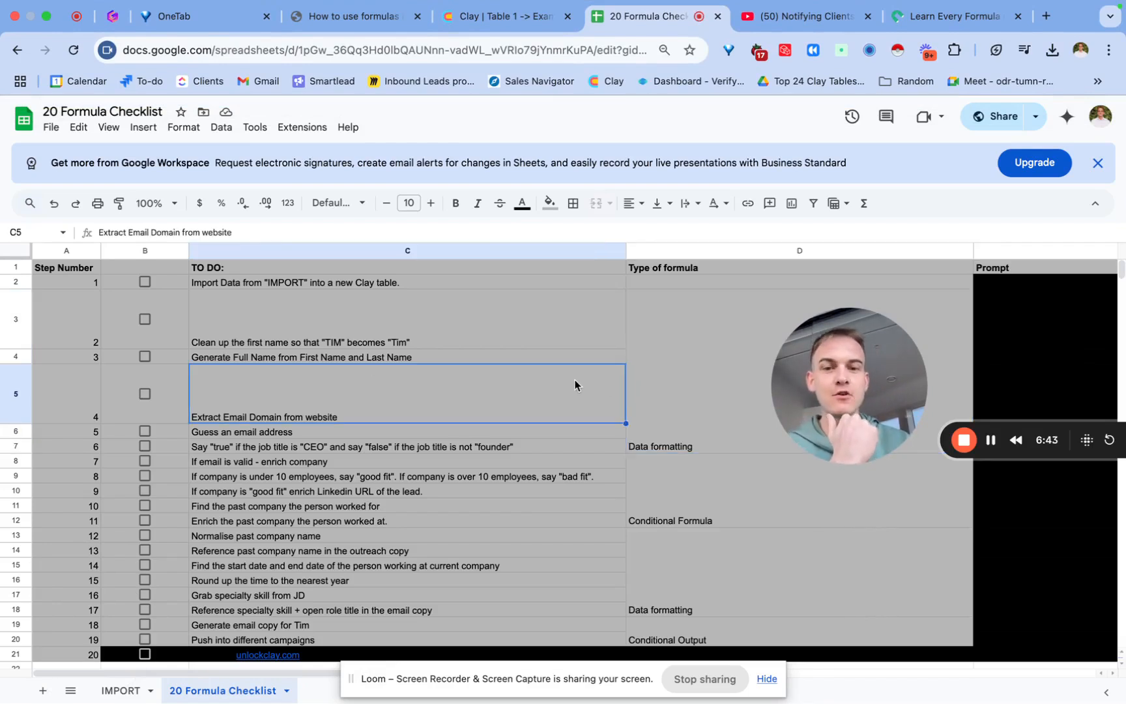
left_click(677, 391)
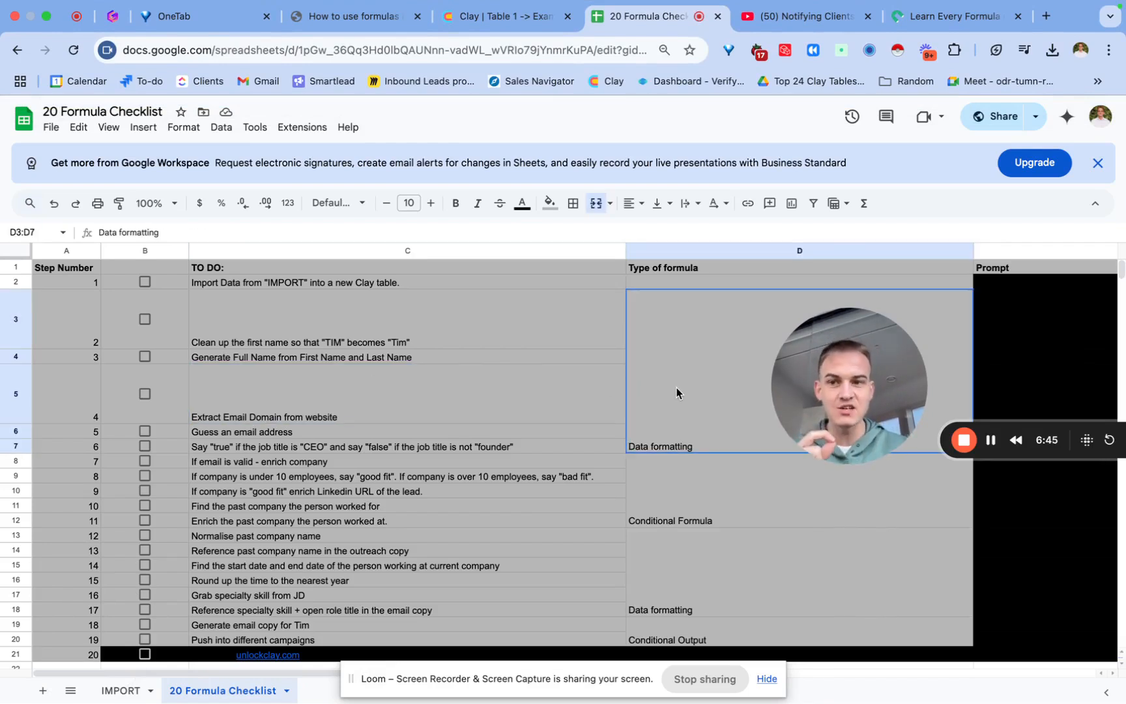
left_click(370, 450)
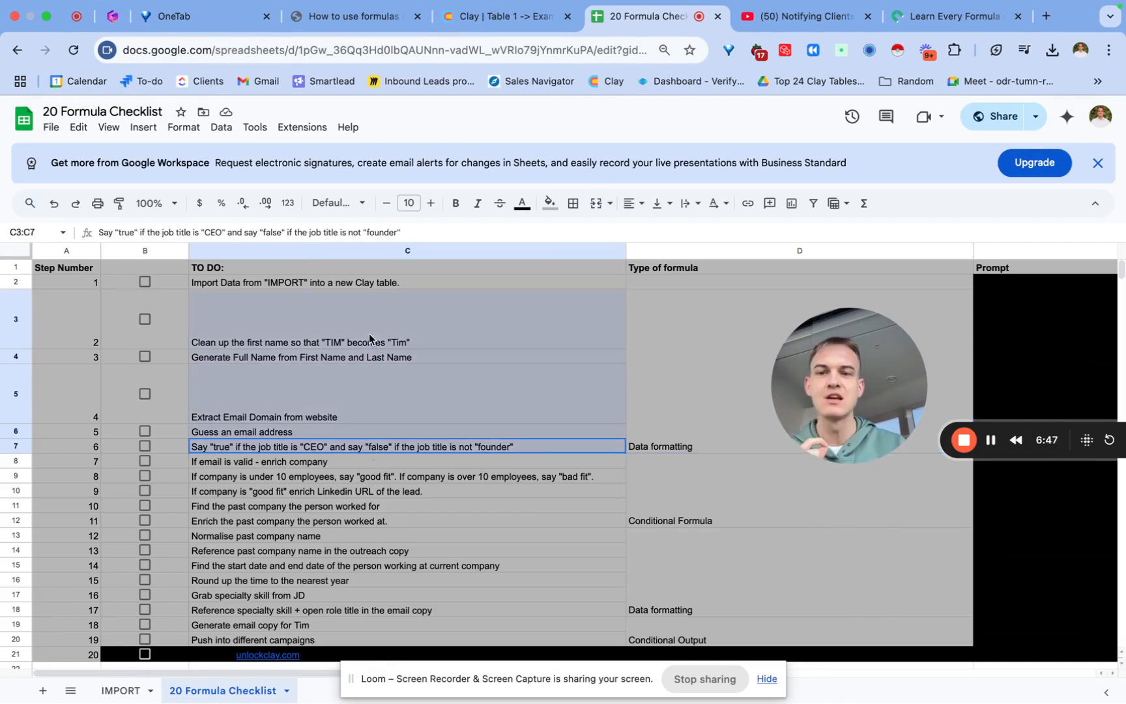
left_click(368, 305)
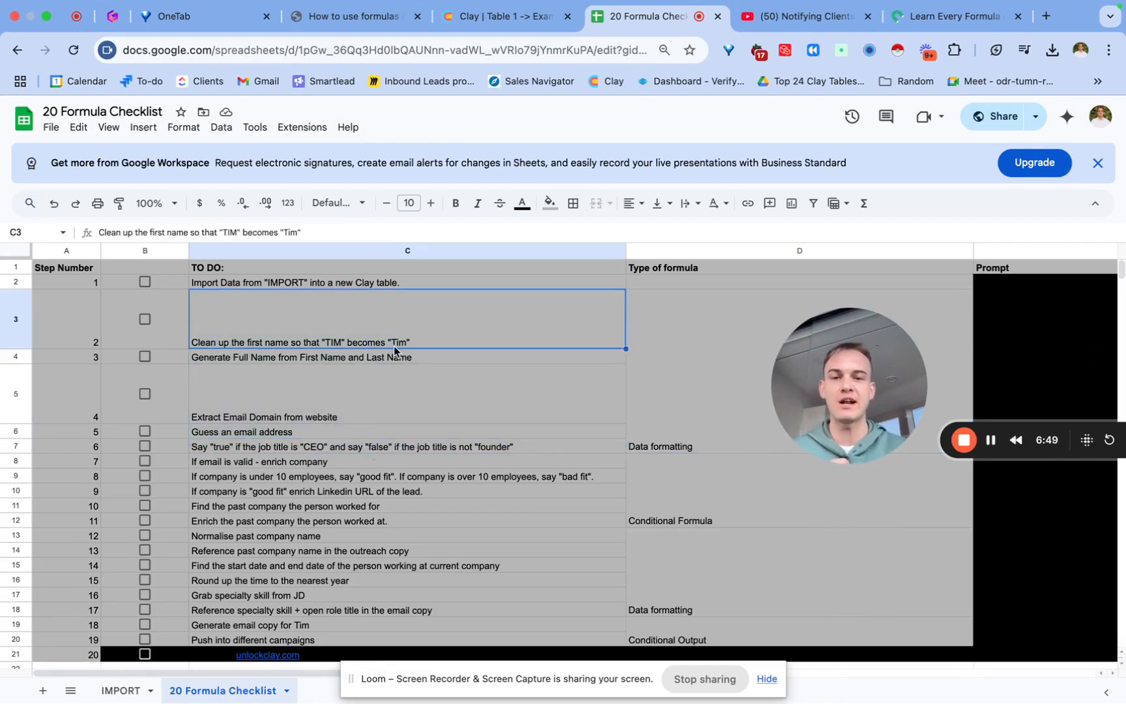
scroll(535, 423, "down", 1)
left_click(676, 493)
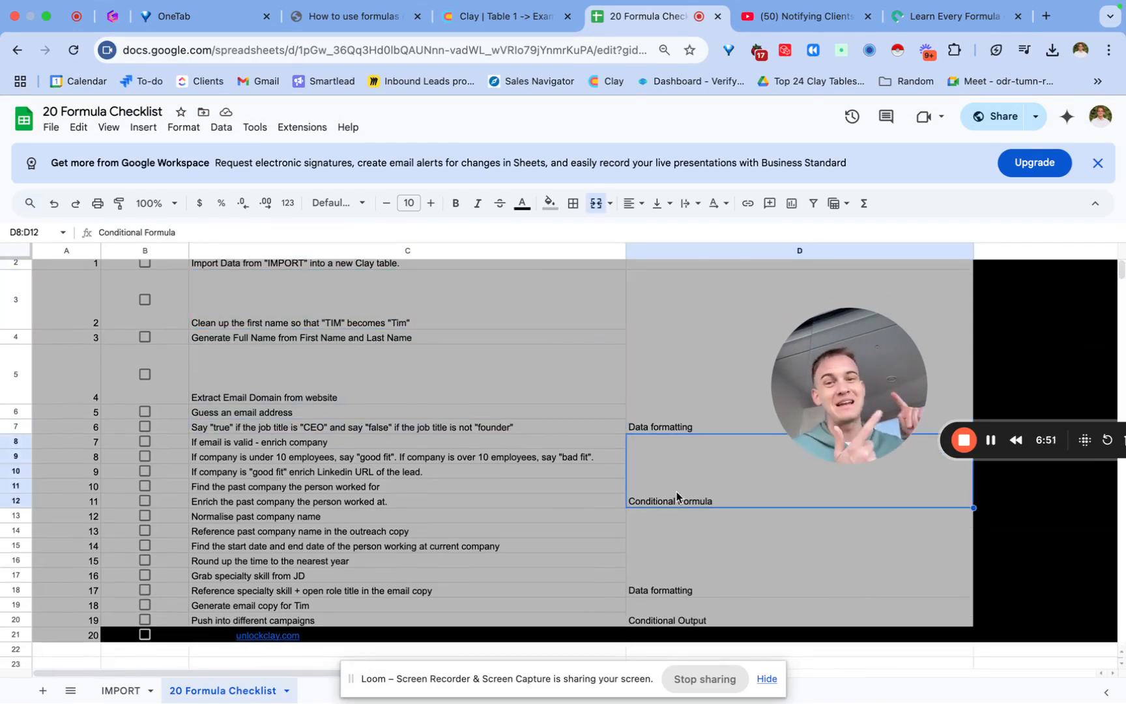
left_click(687, 584)
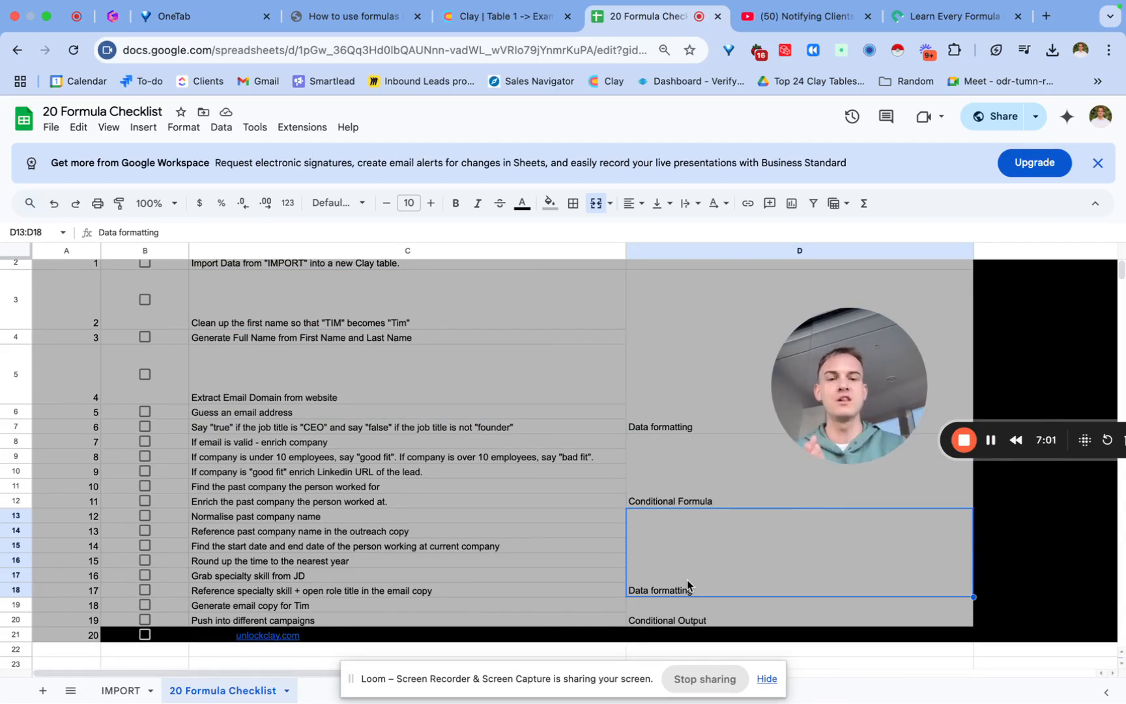
Inspect the Prompt column's cell for the "Extract Email Domain from website" step.
left_click_drag(840, 412, 456, 454)
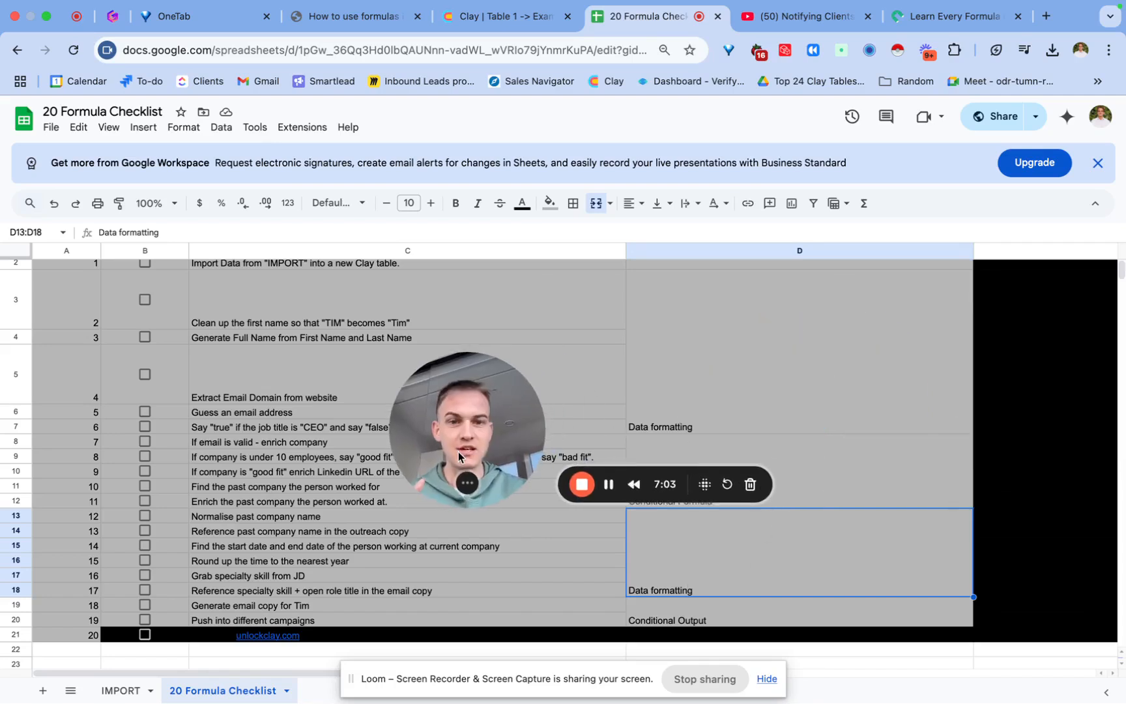
left_click(1012, 376)
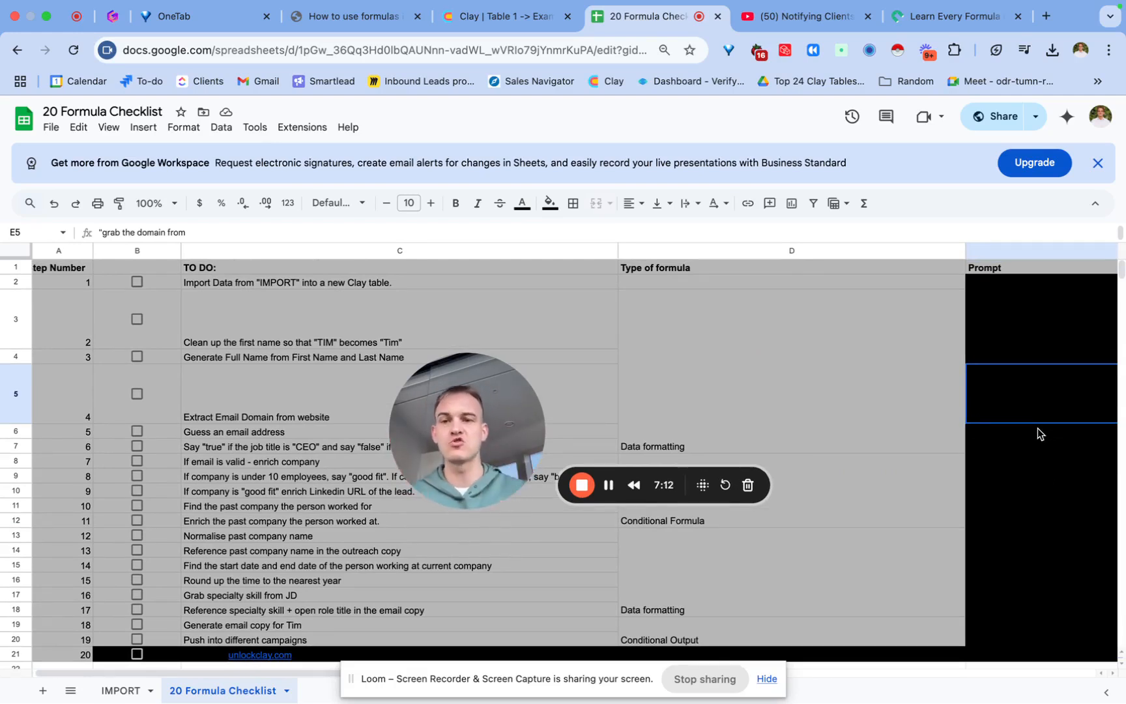
left_click_drag(504, 442, 655, 454)
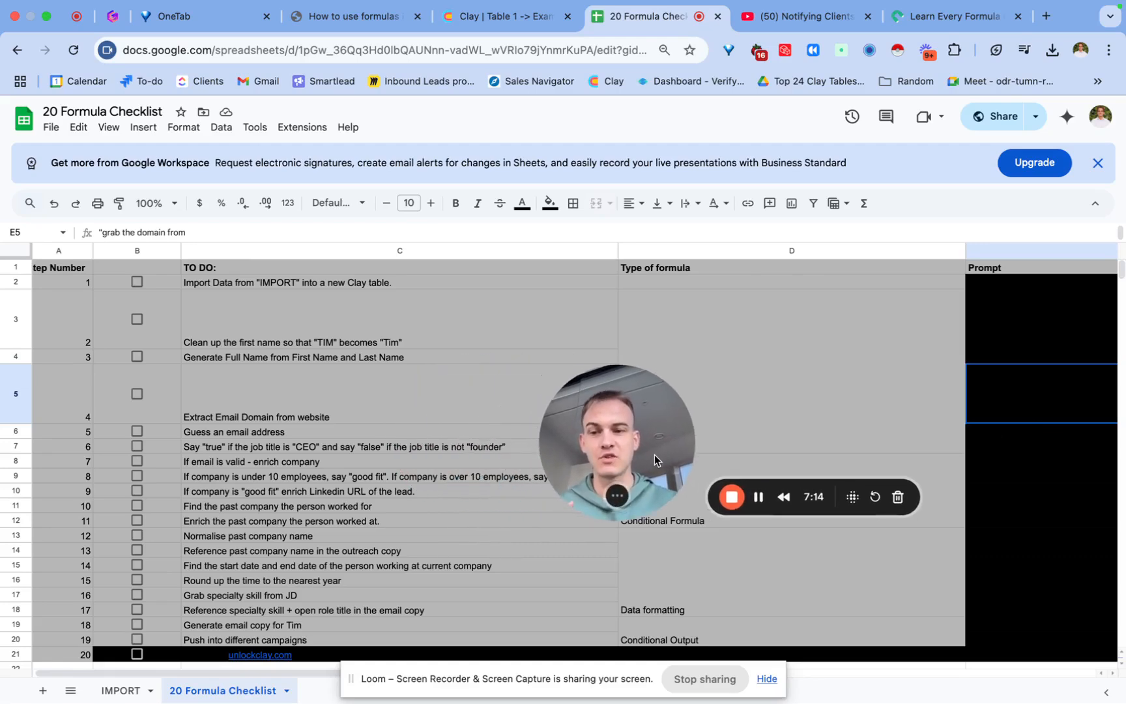
Open the checklist spreadsheet's IMPORT sheet and download it as a comma-separated values (.csv) file.
left_click(122, 691)
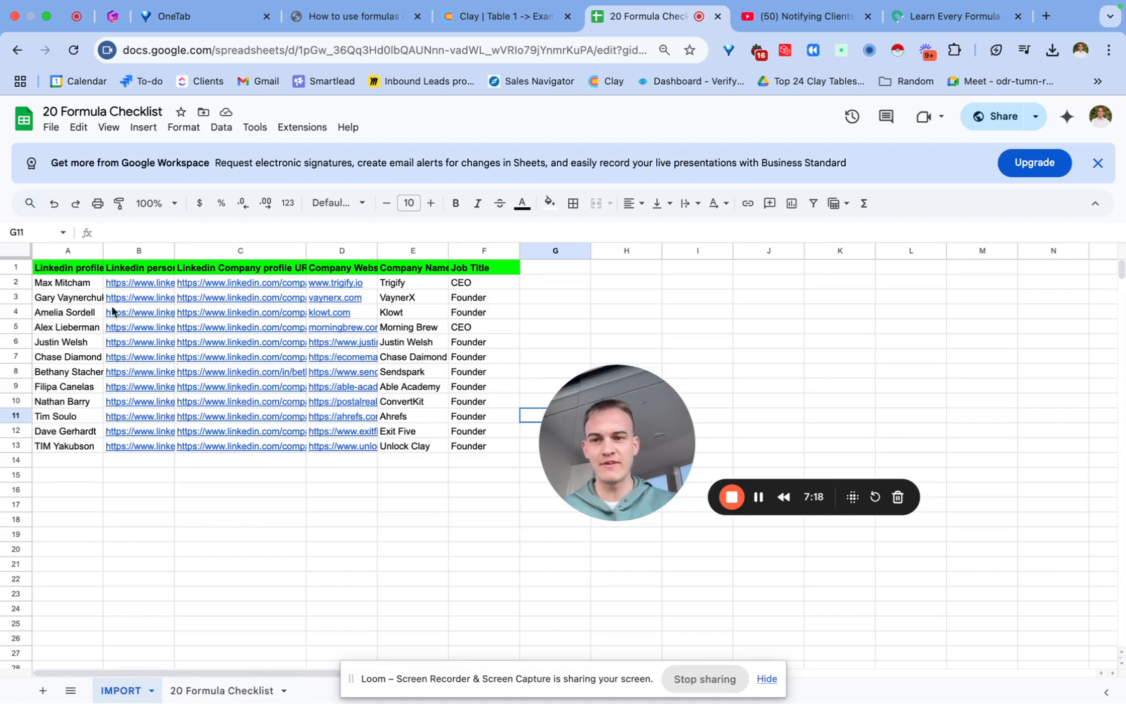
mouse_move(120, 286)
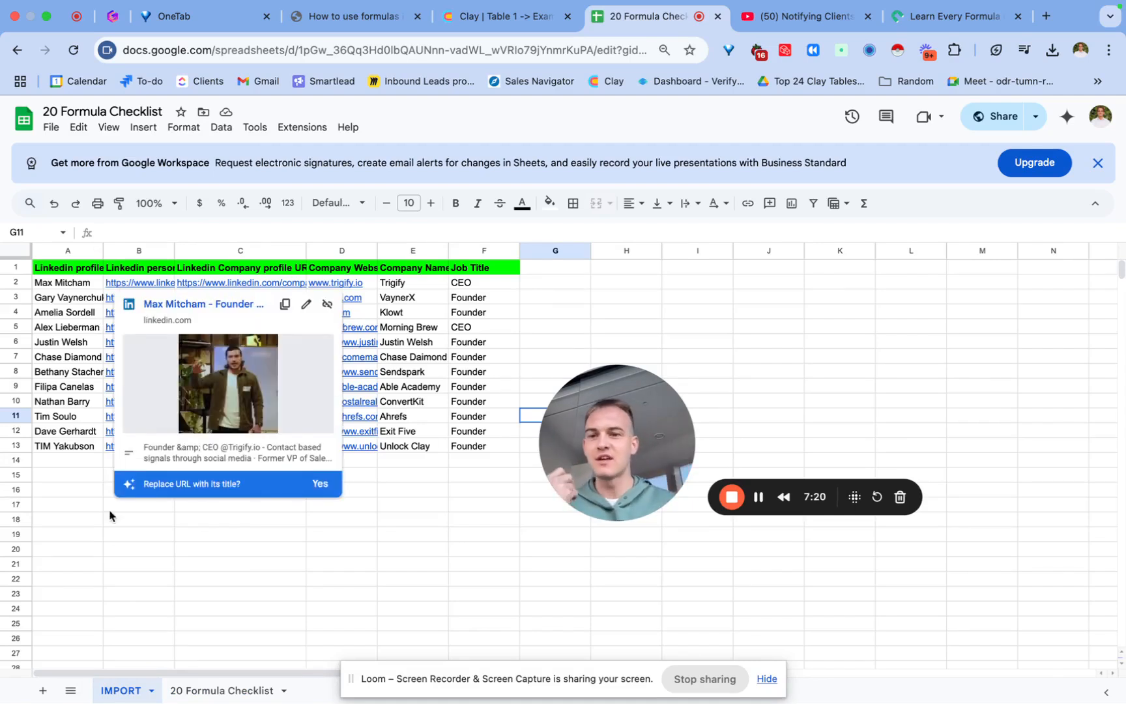
left_click(112, 551)
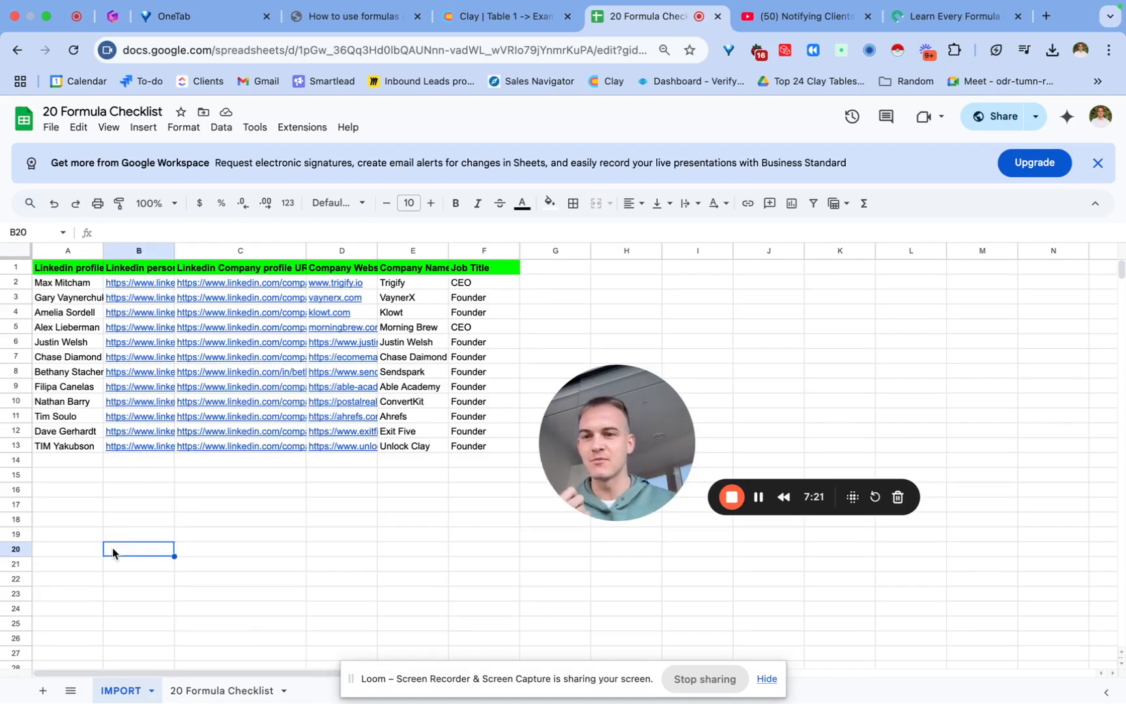
left_click(59, 129)
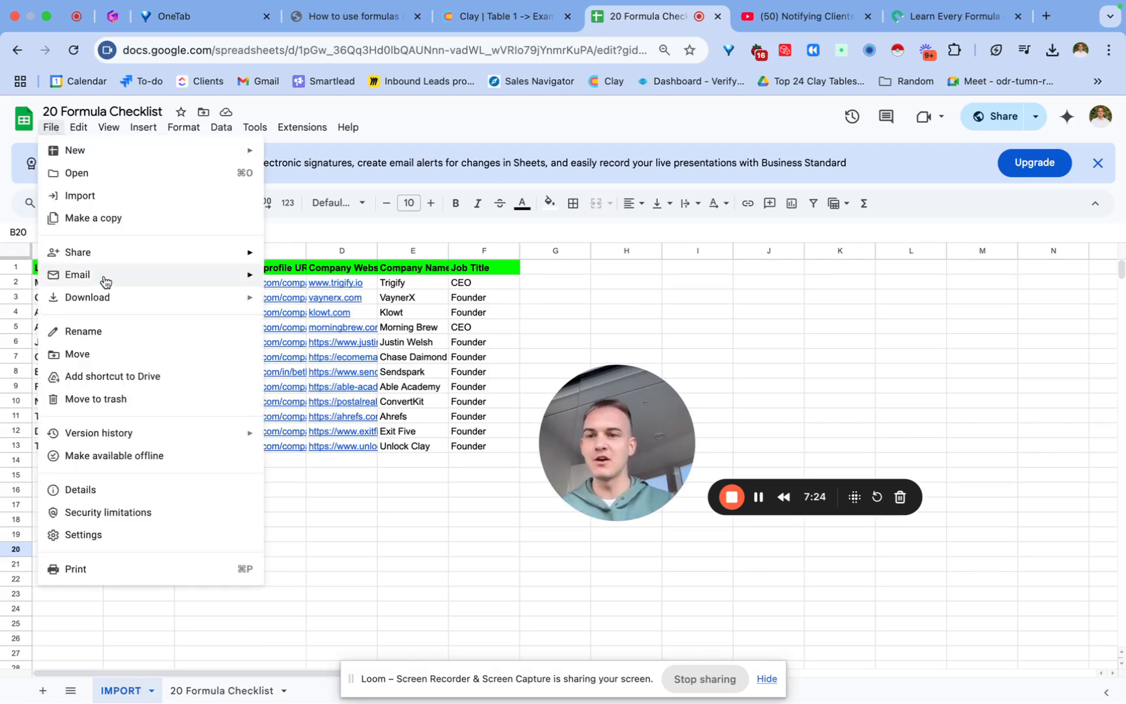
mouse_move(100, 298)
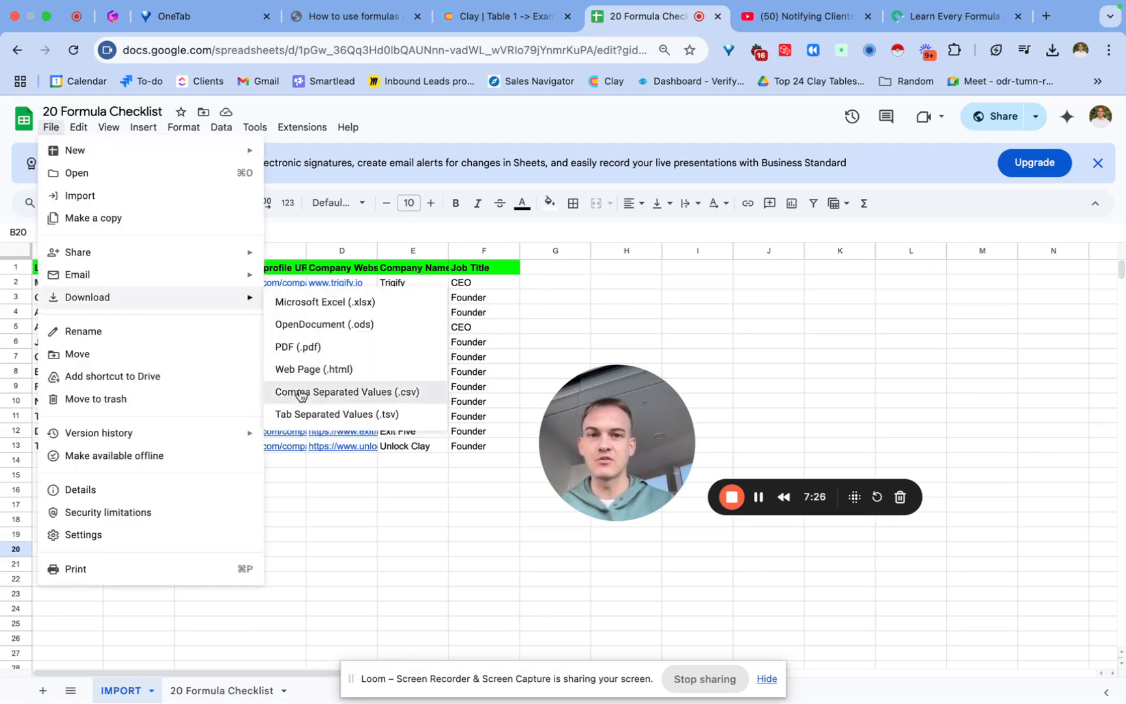
left_click(304, 389)
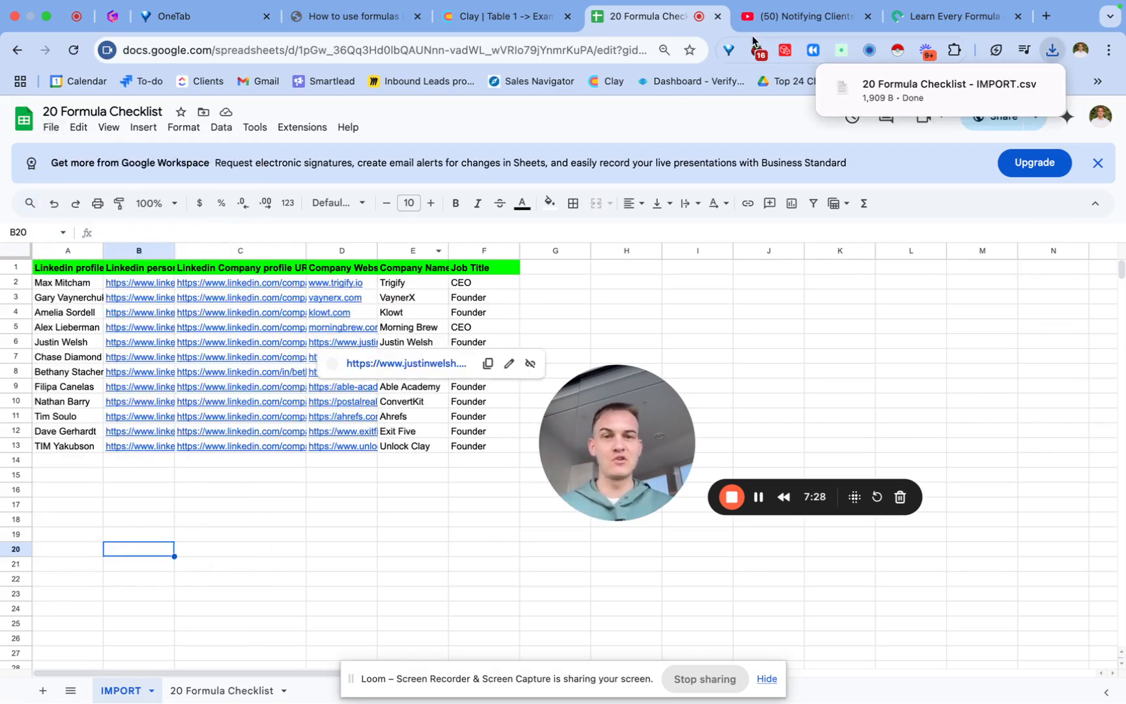
Switch to Clay, dismiss the conditional run formula generator and open Table 2 of the workbook.
left_click(769, 20)
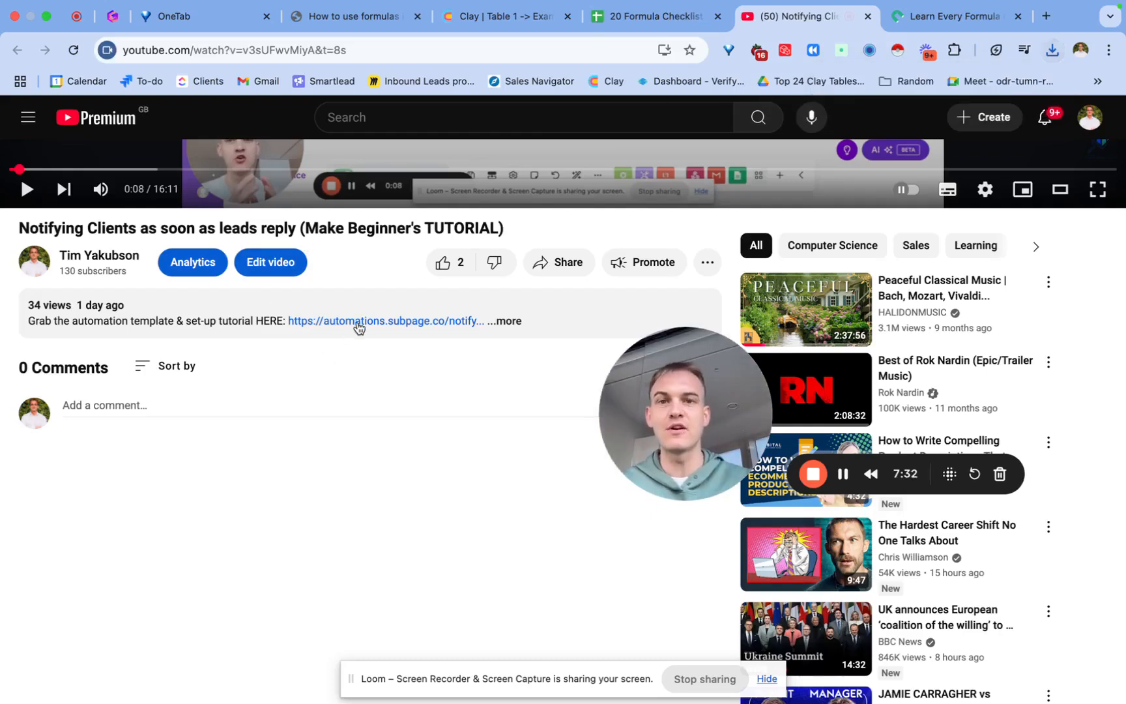
left_click(496, 20)
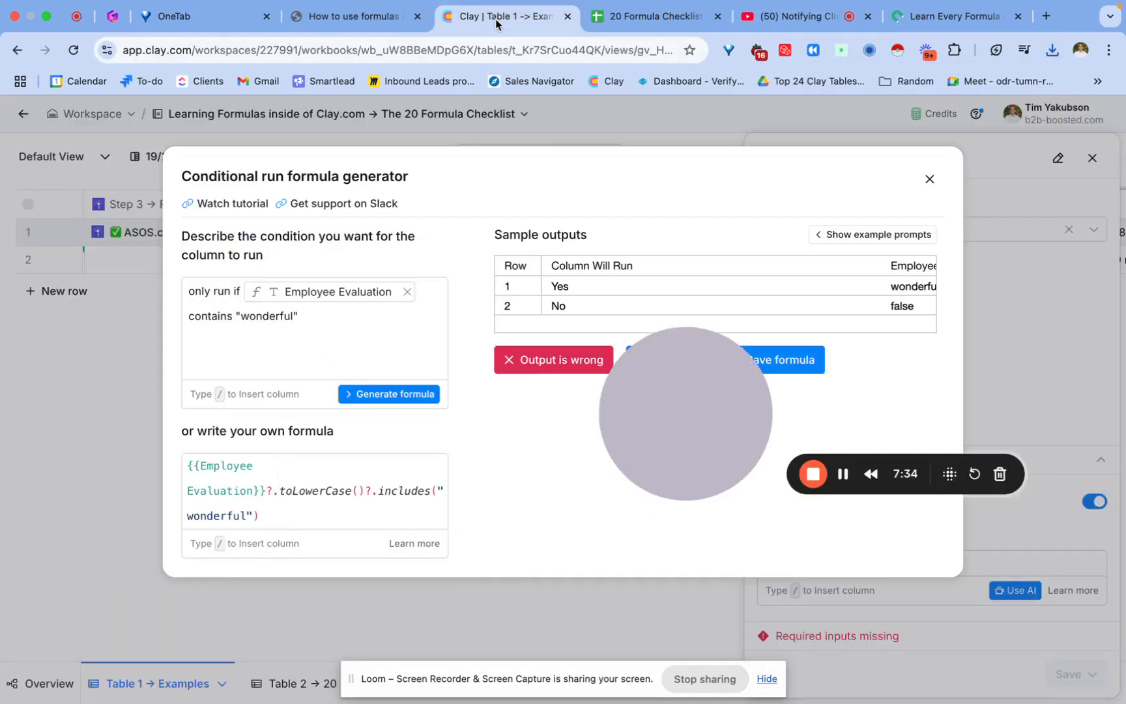
left_click(927, 179)
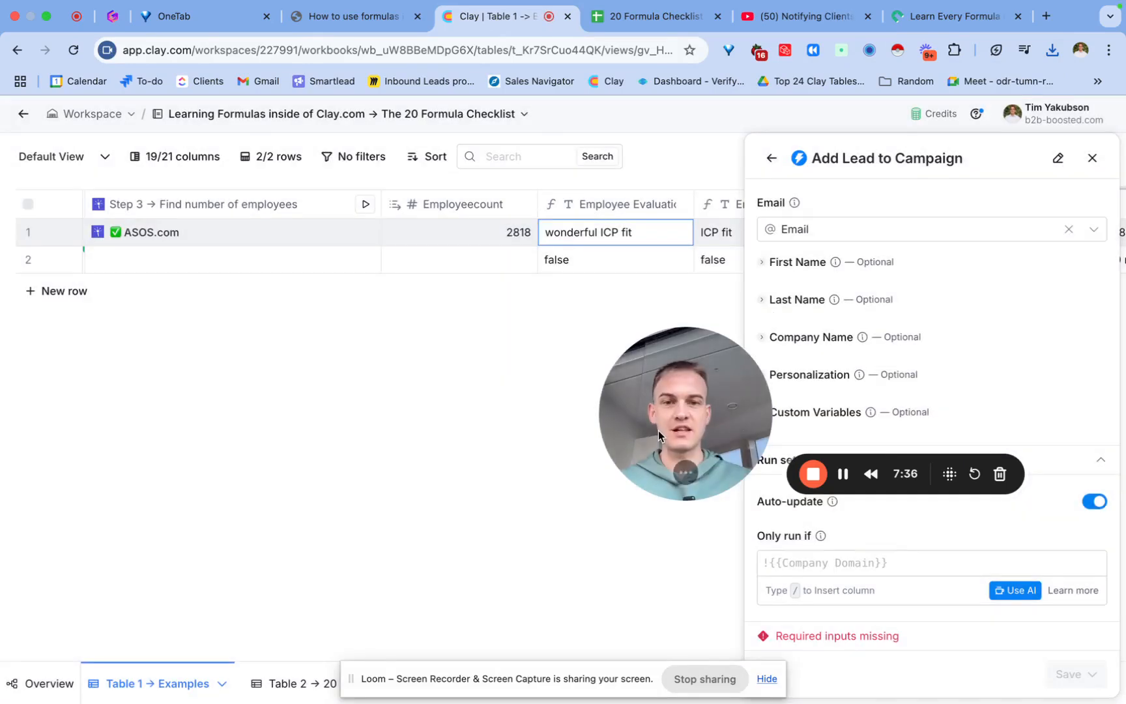
left_click(296, 680)
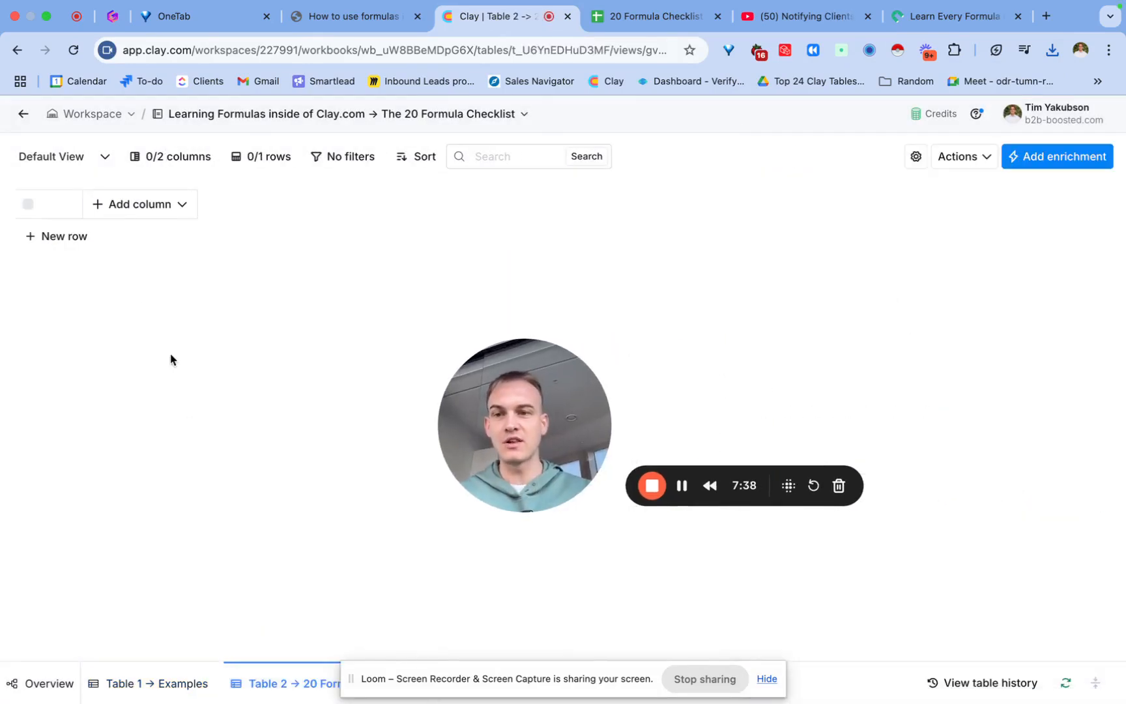
Import the downloaded "20 Formula Checklist - IMPORT.csv" file into Table 2 as a CSV source.
left_click(967, 163)
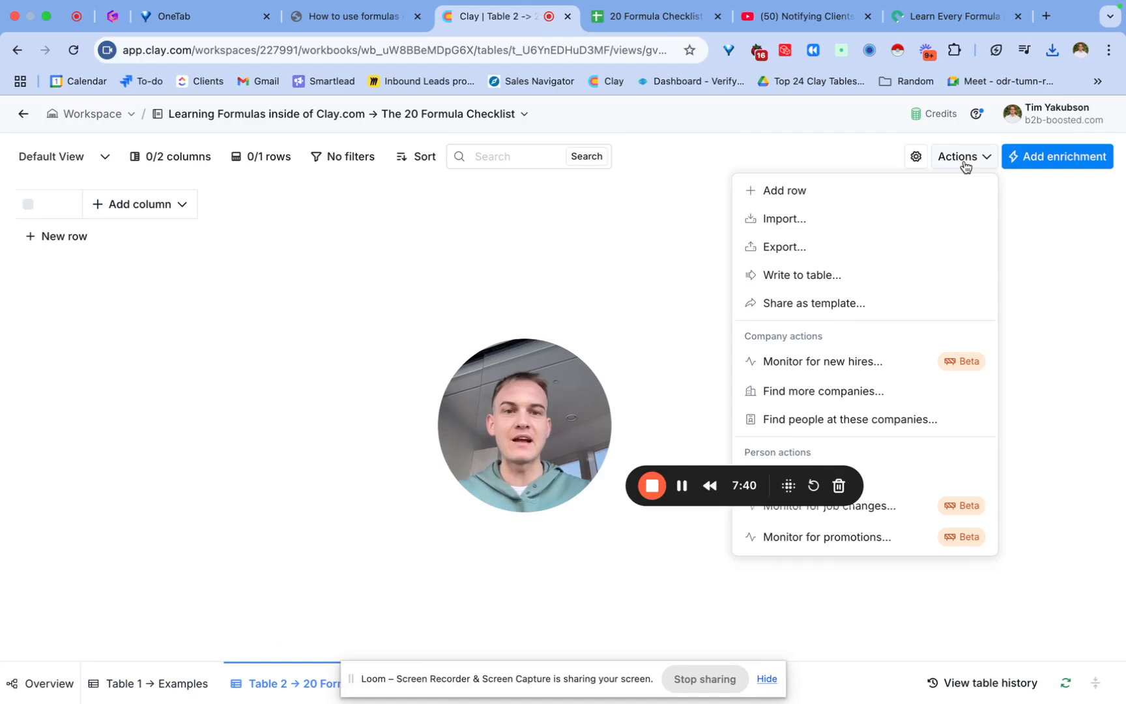
left_click(884, 212)
left_click(419, 410)
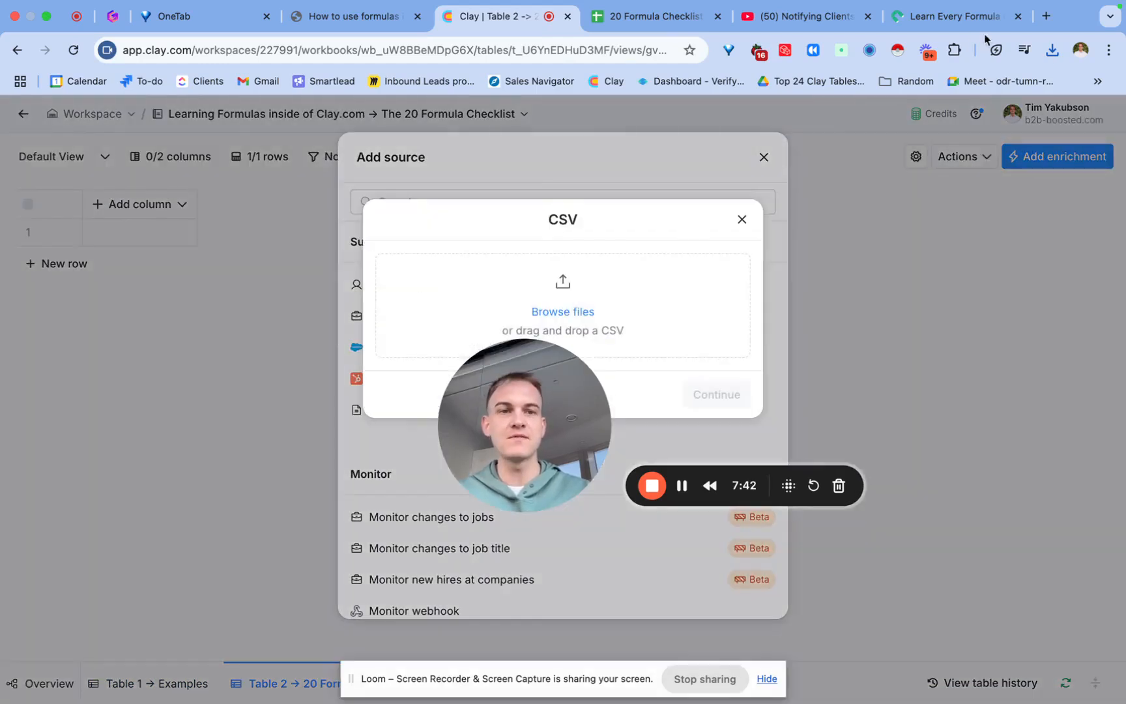
left_click(1052, 57)
left_click_drag(847, 123, 538, 331)
left_click_drag(476, 395, 107, 418)
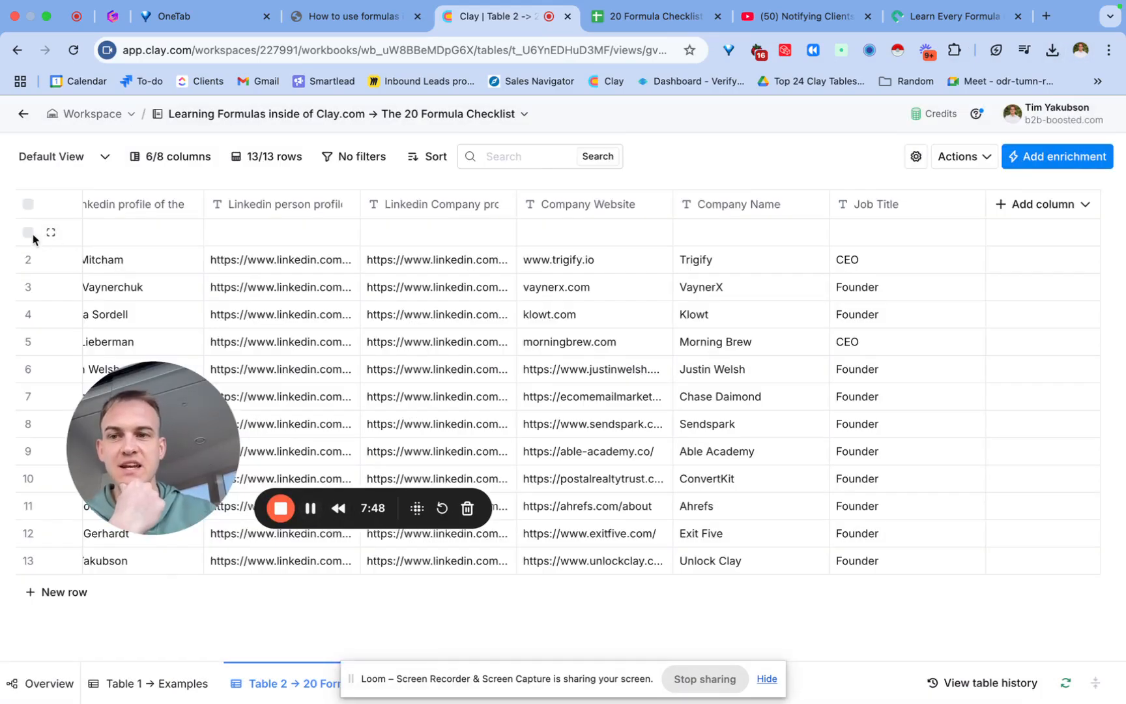
Delete the empty first row from the imported table.
left_click(28, 233)
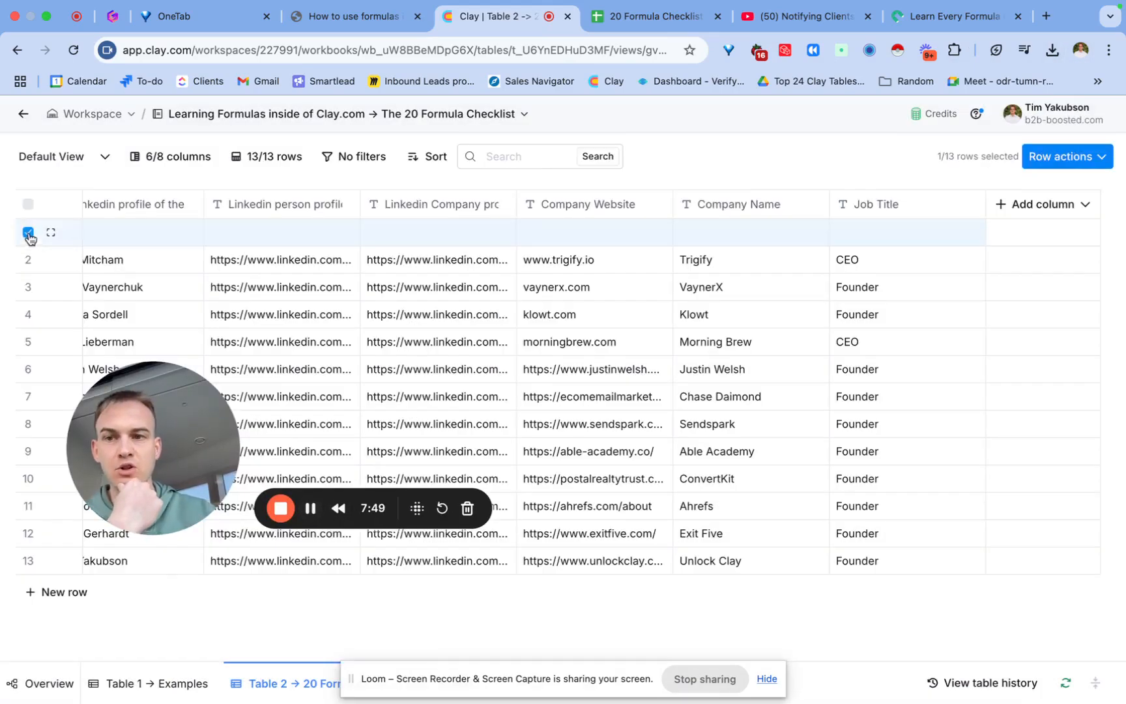
left_click(1039, 157)
left_click(1051, 223)
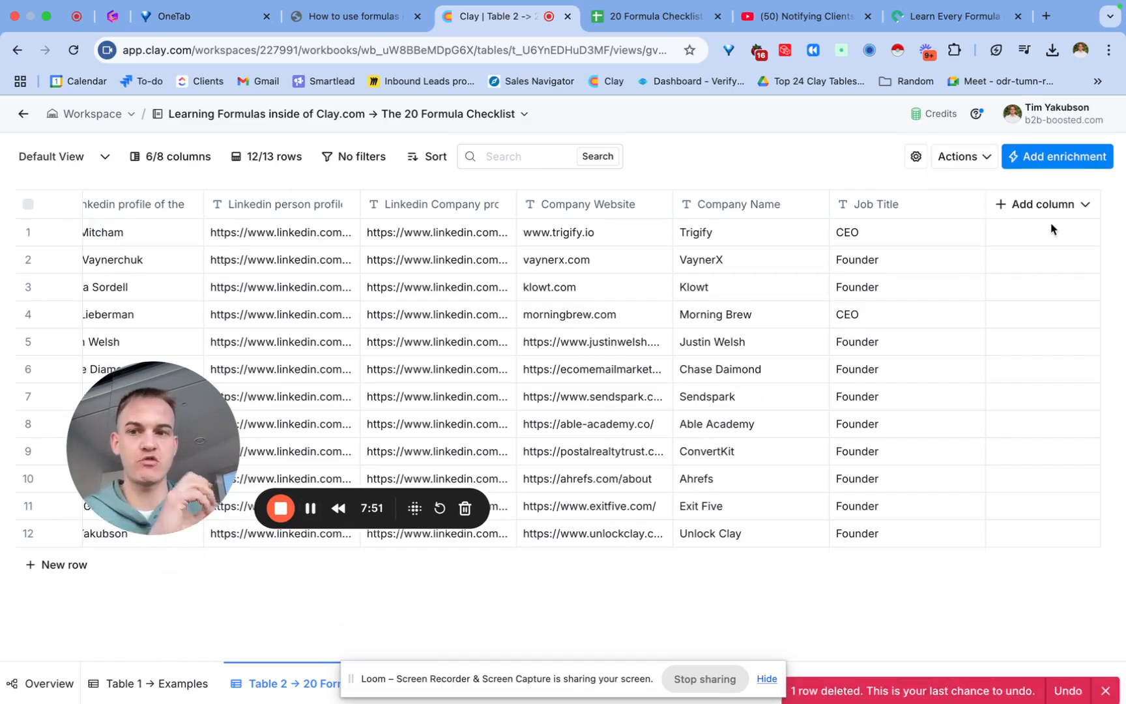
left_click_drag(204, 467, 172, 560)
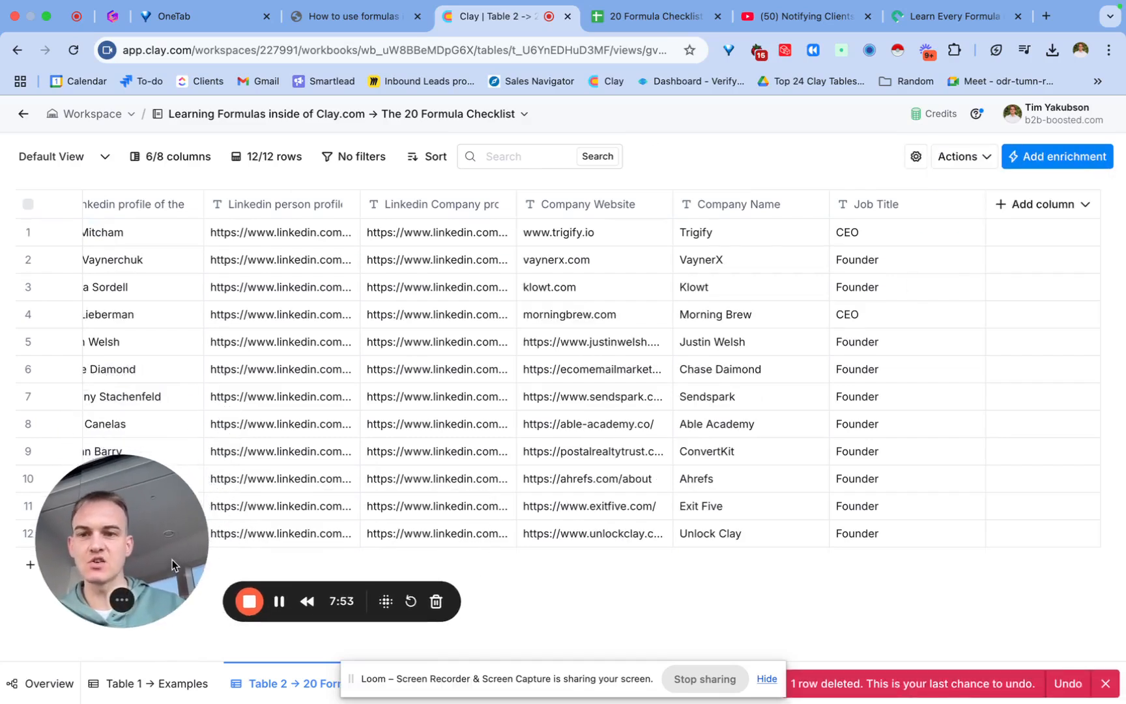
Check a Linkedin person profile value and change that column's data type from text to URL.
double_click(312, 257)
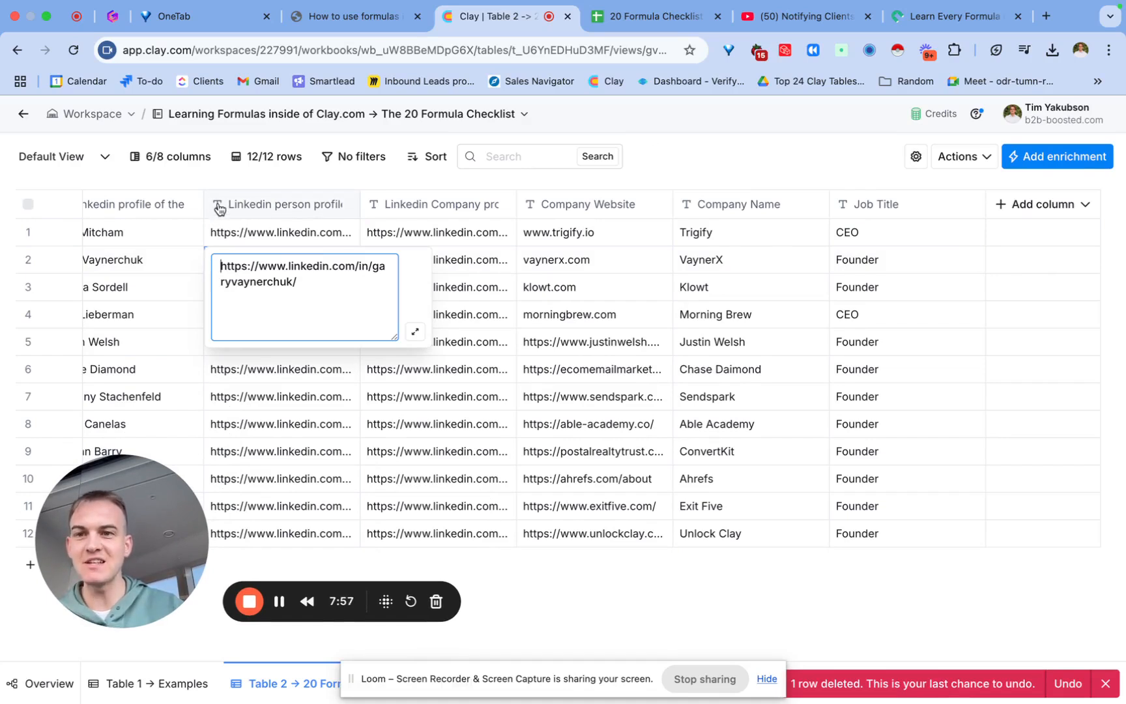
left_click(254, 204)
mouse_move(306, 324)
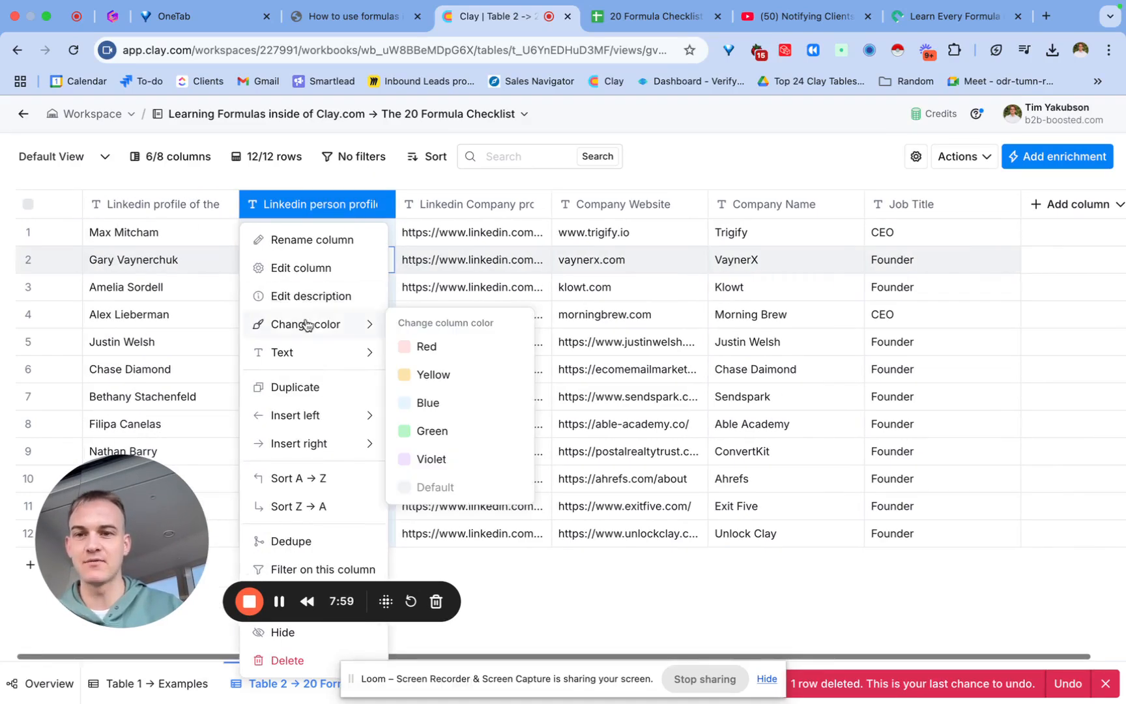
mouse_move(301, 354)
left_click(319, 181)
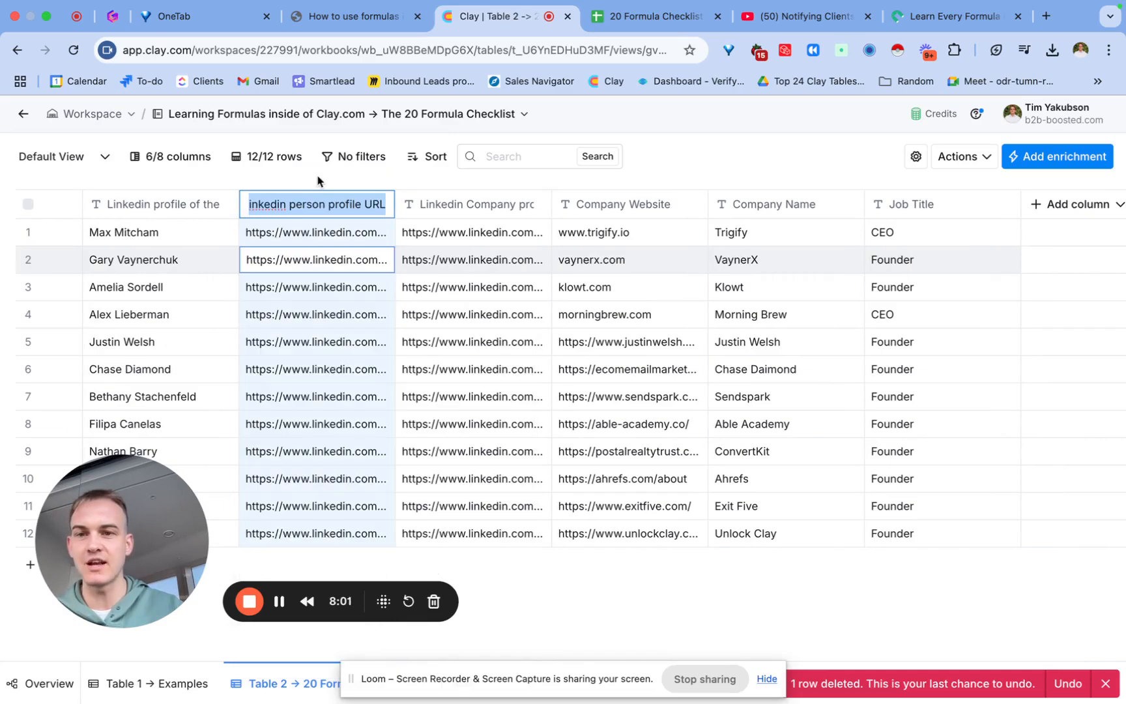
key("Escape")
left_click(326, 204)
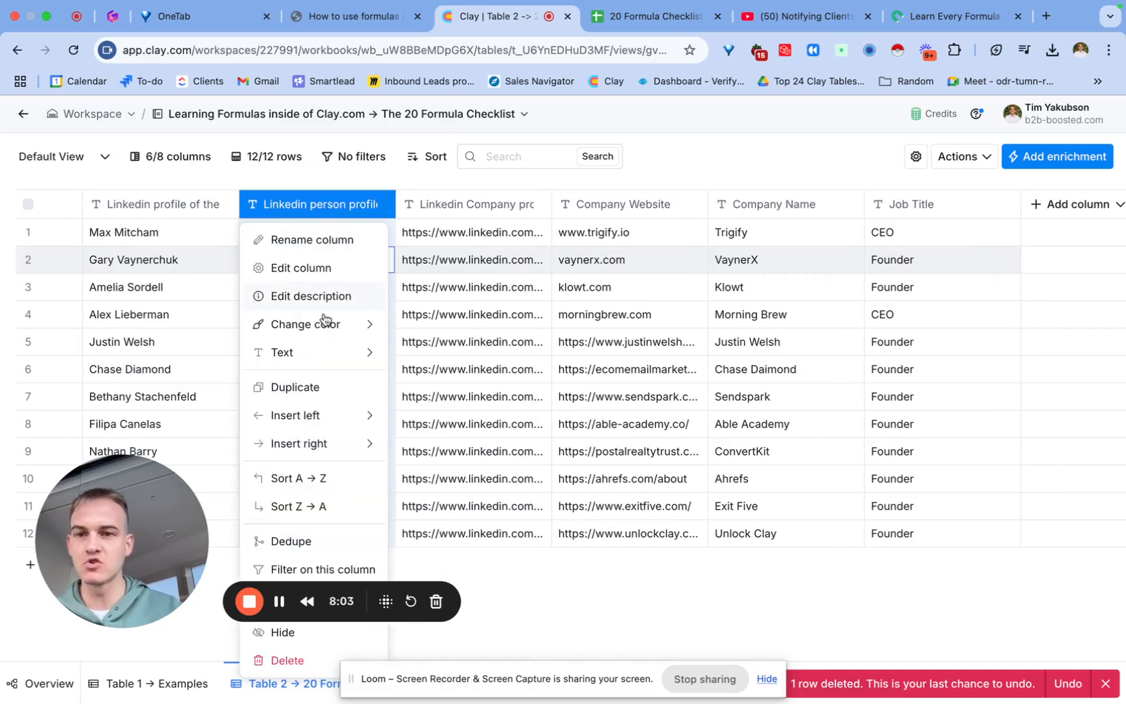
mouse_move(313, 358)
left_click(478, 471)
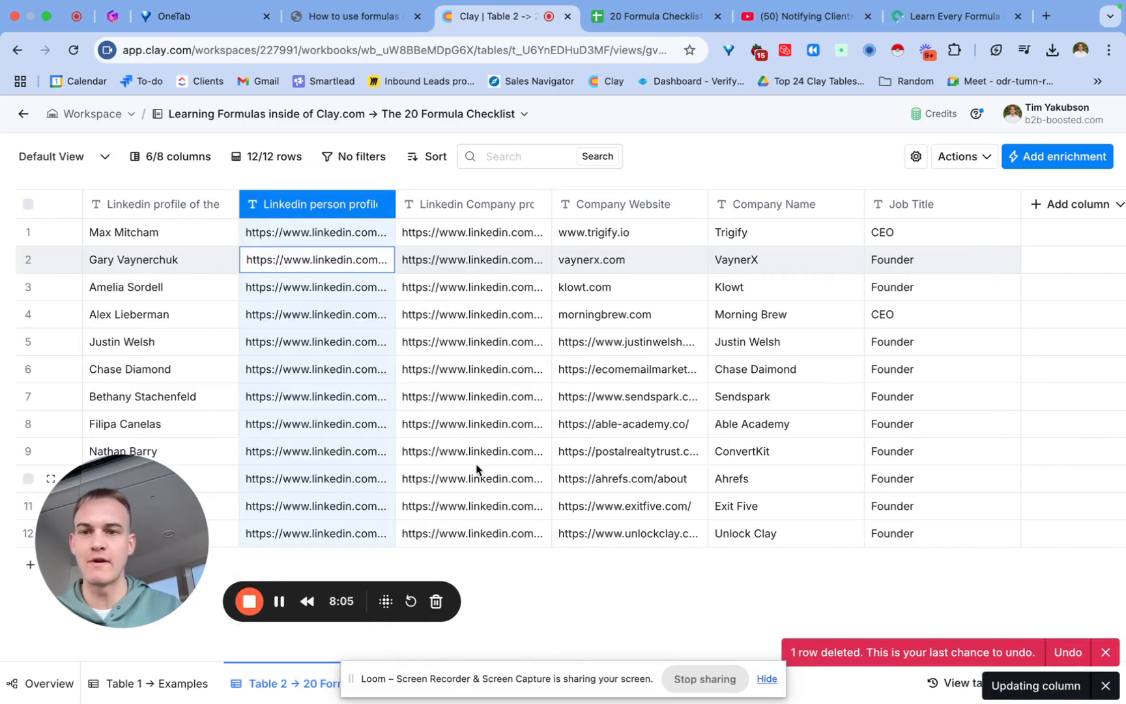
Change the Linkedin Company profile and Company Website columns to the URL data type.
left_click(468, 204)
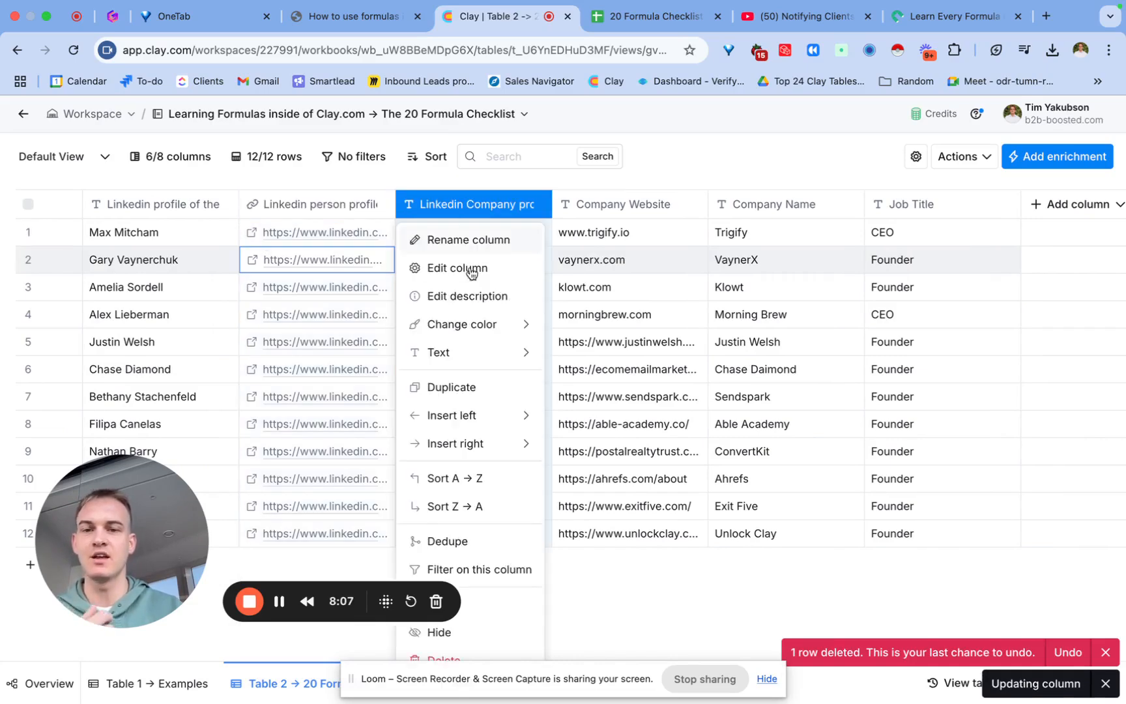
mouse_move(465, 354)
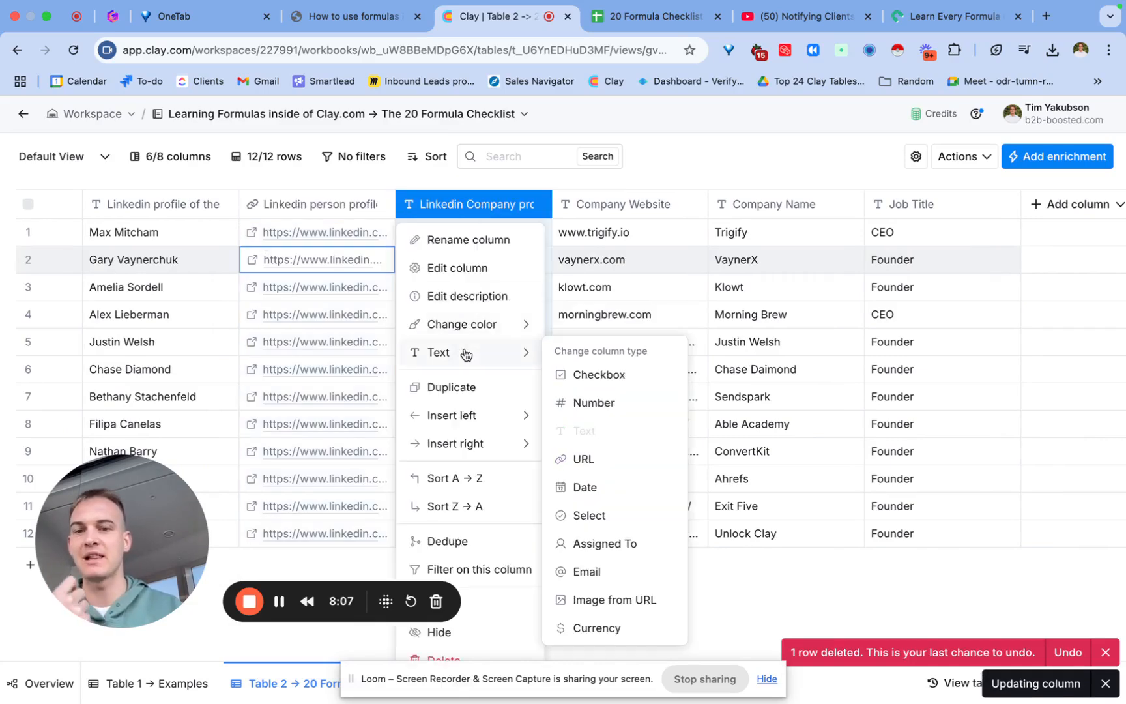
left_click(571, 458)
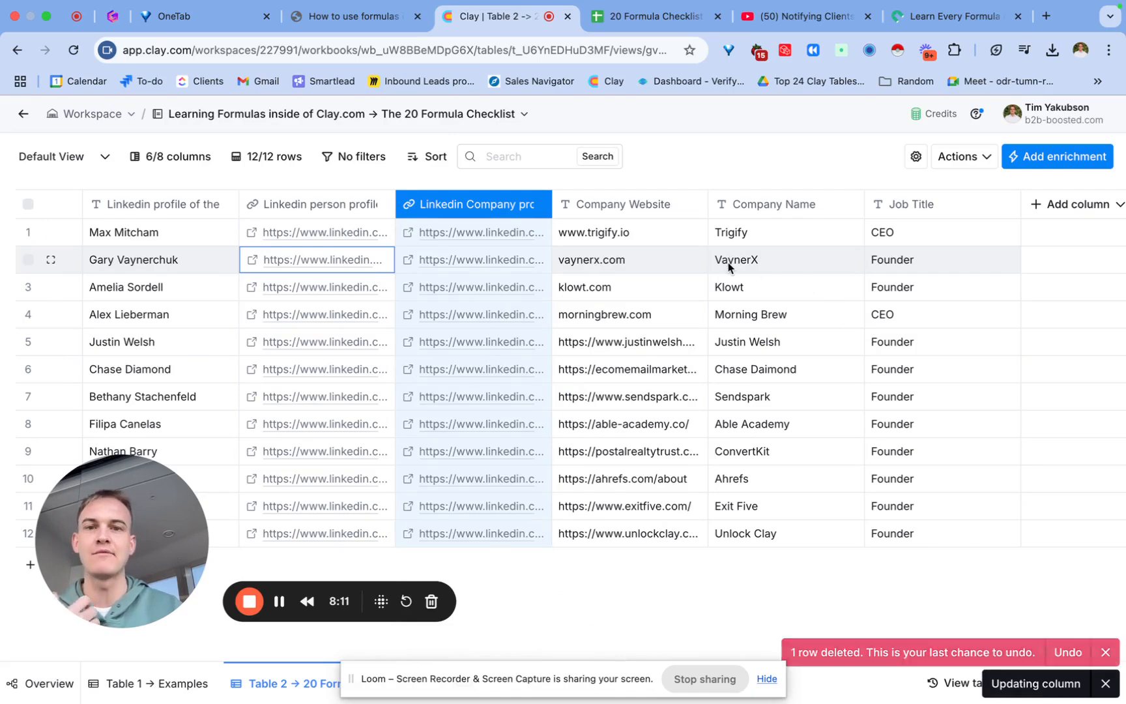
left_click(658, 207)
mouse_move(600, 352)
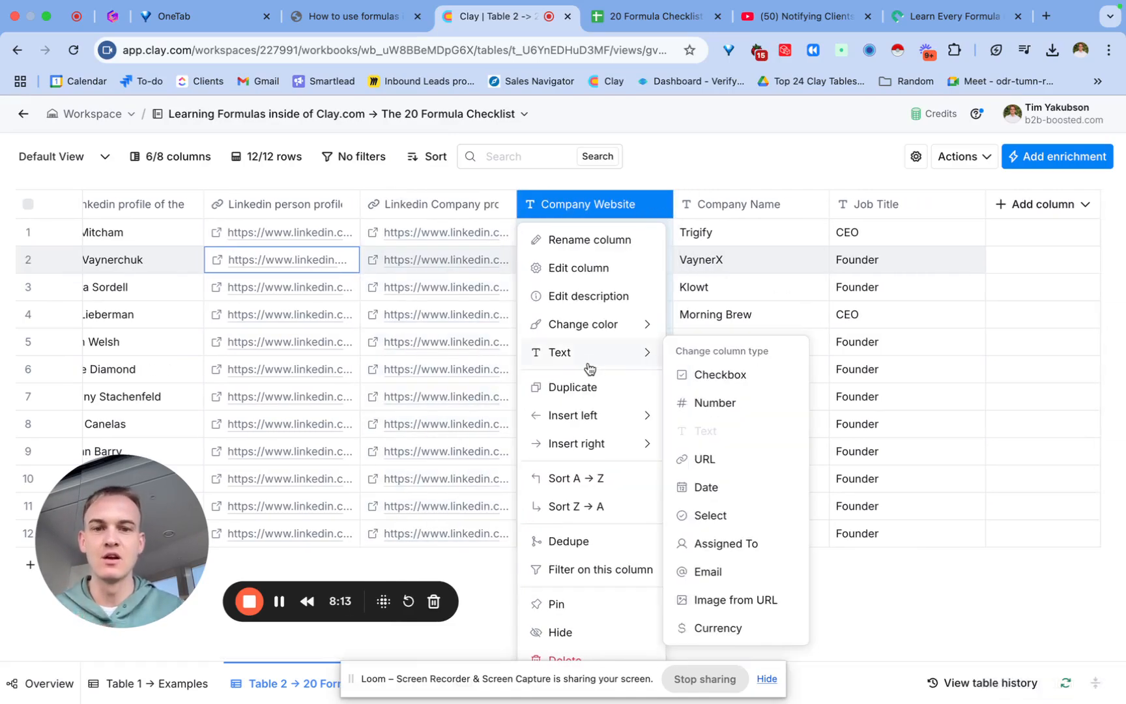
left_click(728, 454)
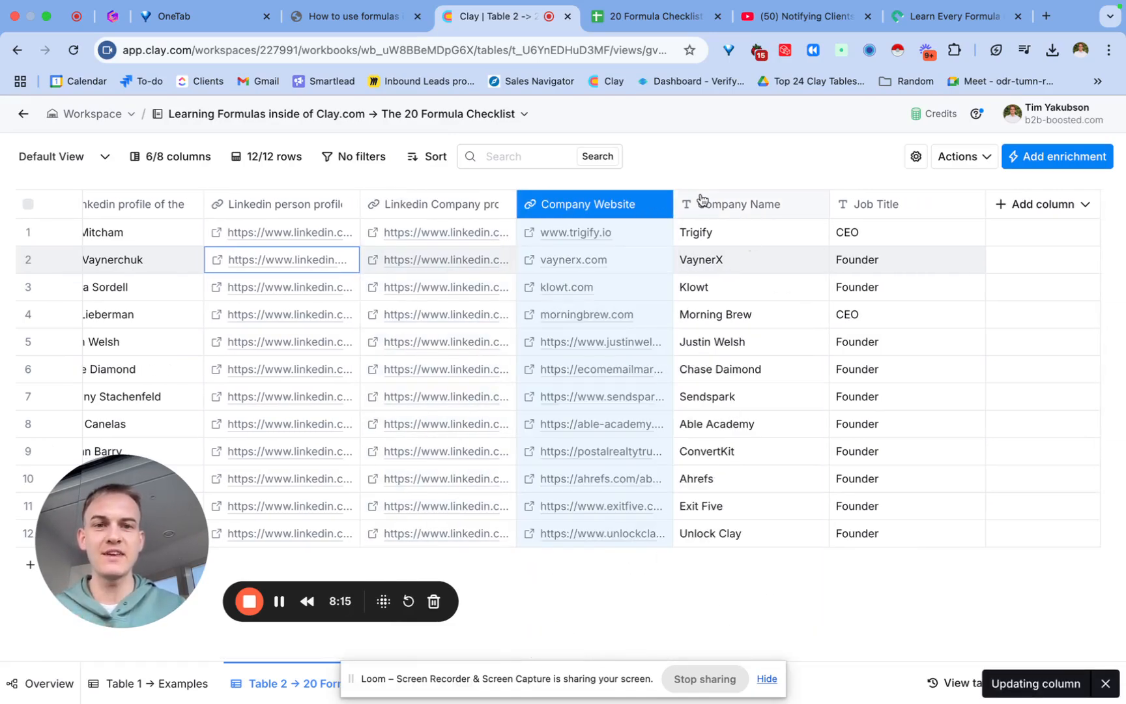
Rename the table's first column, which holds the people's names, to "Full Name".
scroll(358, 256, "left", 2)
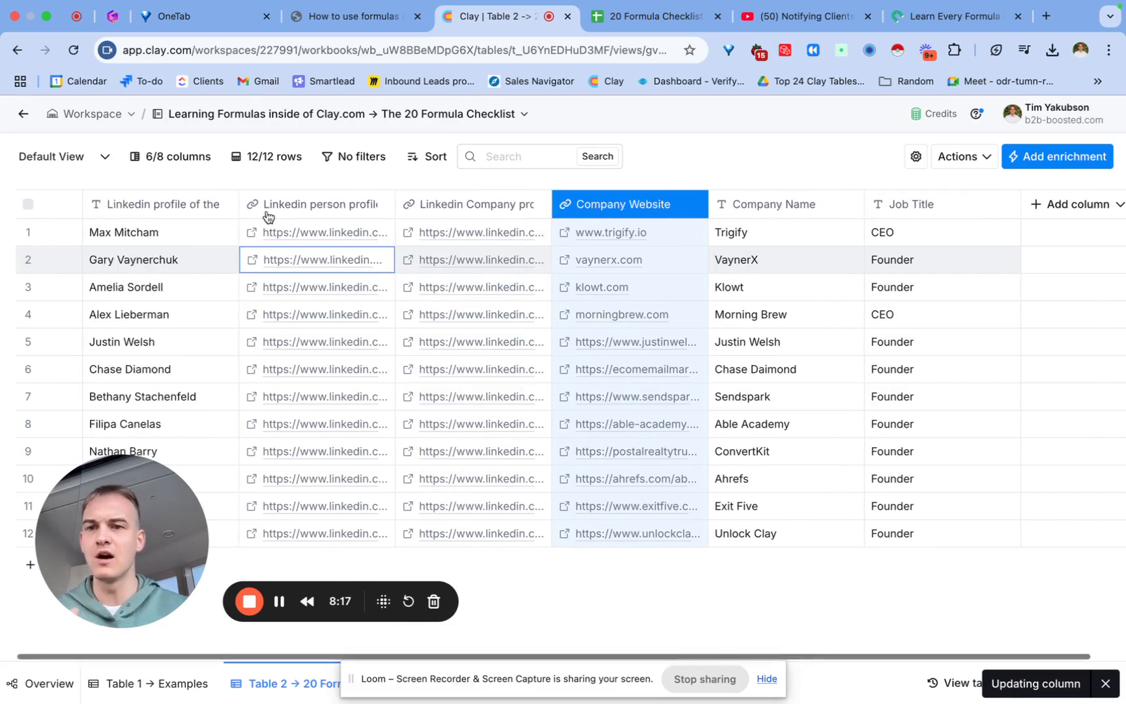
left_click(176, 204)
left_click(192, 240)
type("Full")
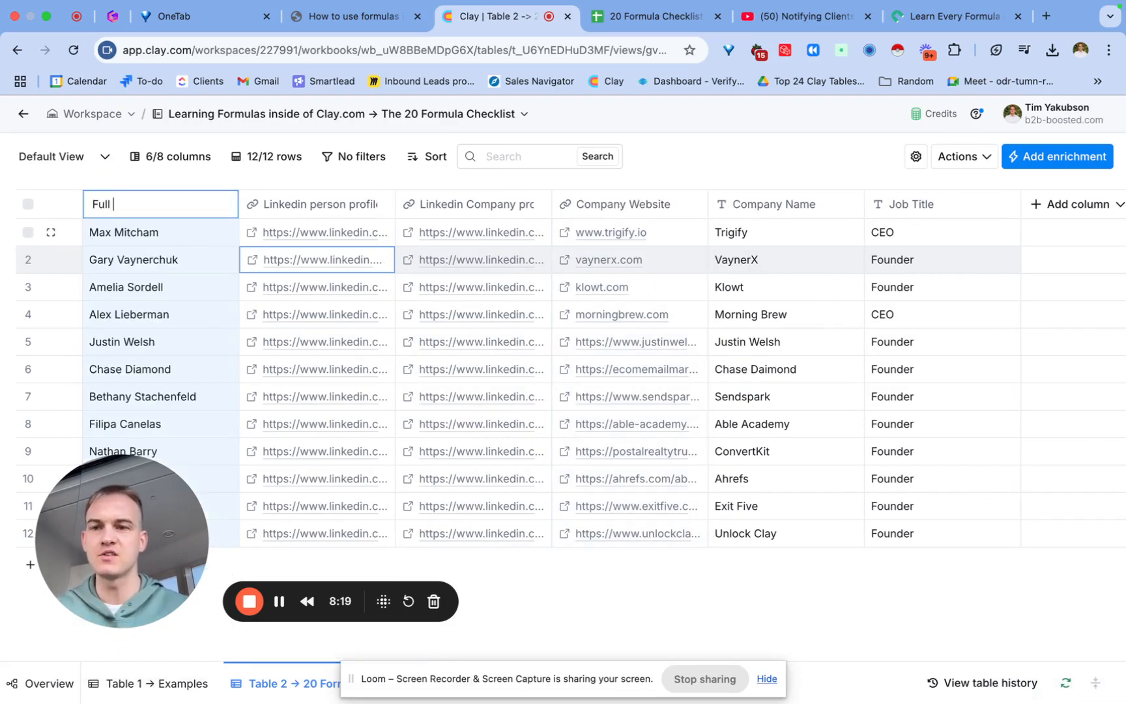
type(" Name")
key("Return")
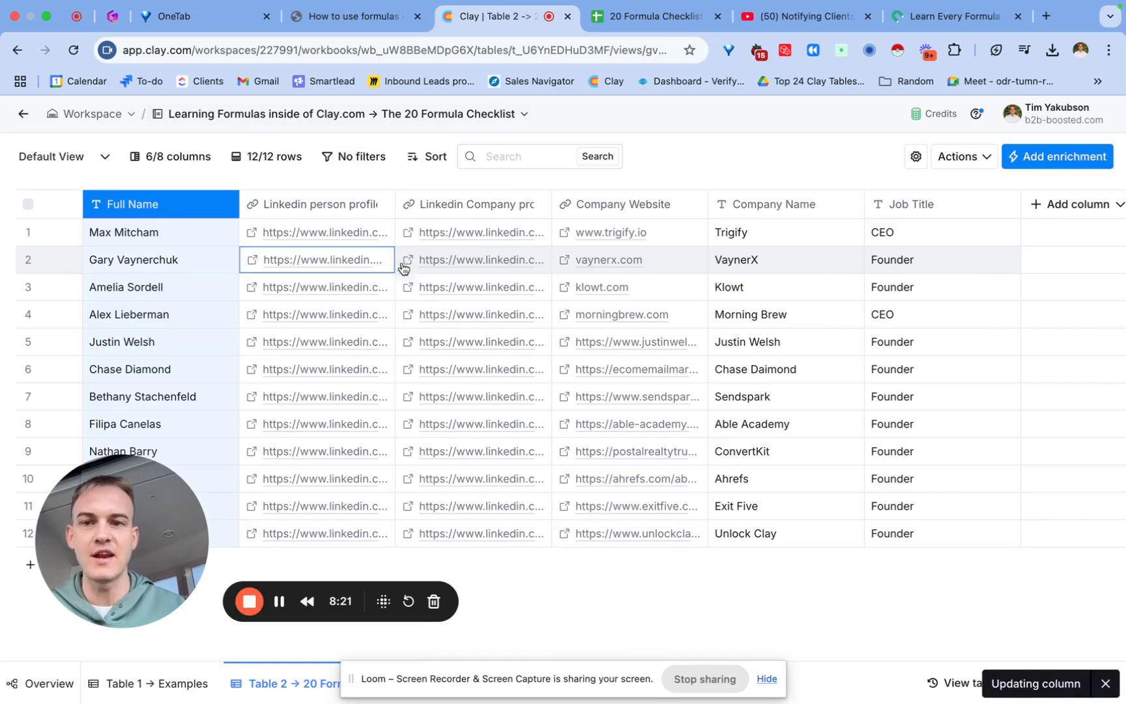
Switch to the 20 Formula Checklist, tick off step 1 and select step 2 about cleaning up the first name.
key("ctrl+Tab")
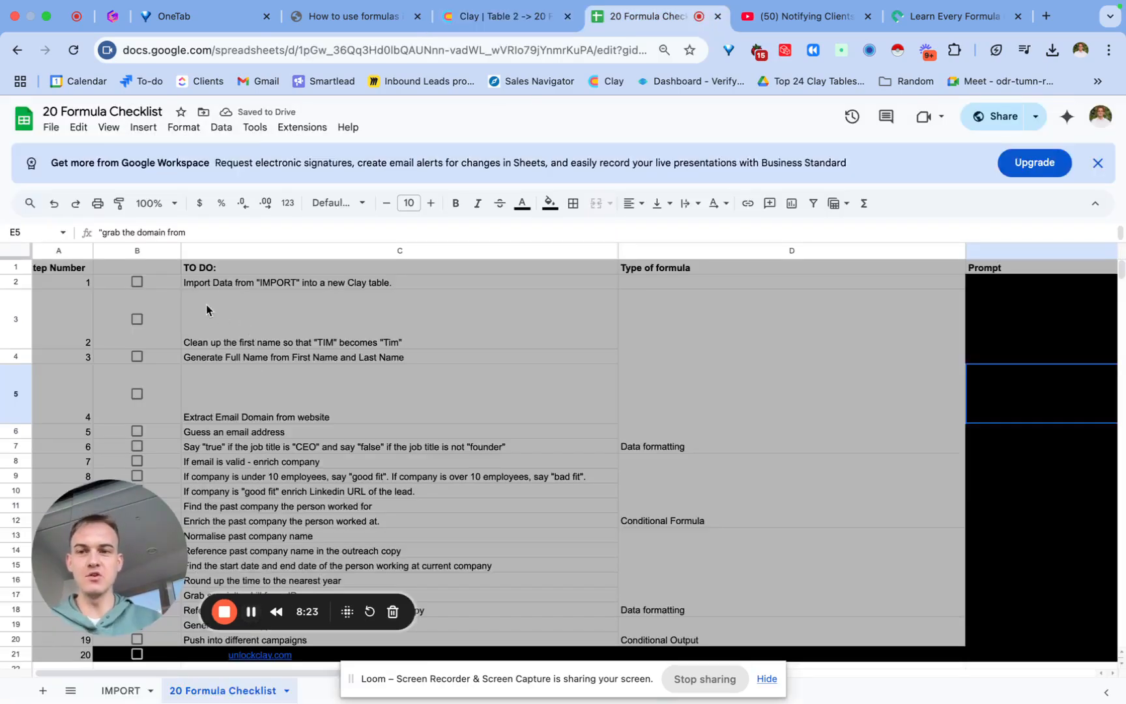
left_click(136, 282)
left_click(214, 284)
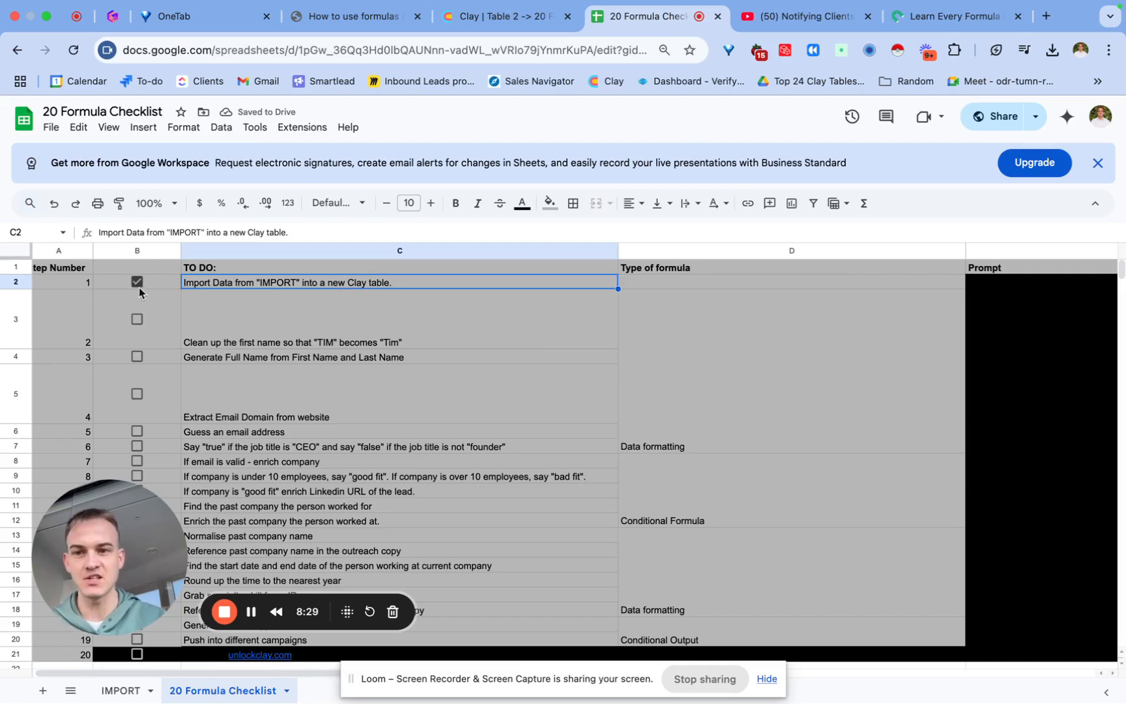
left_click(226, 326)
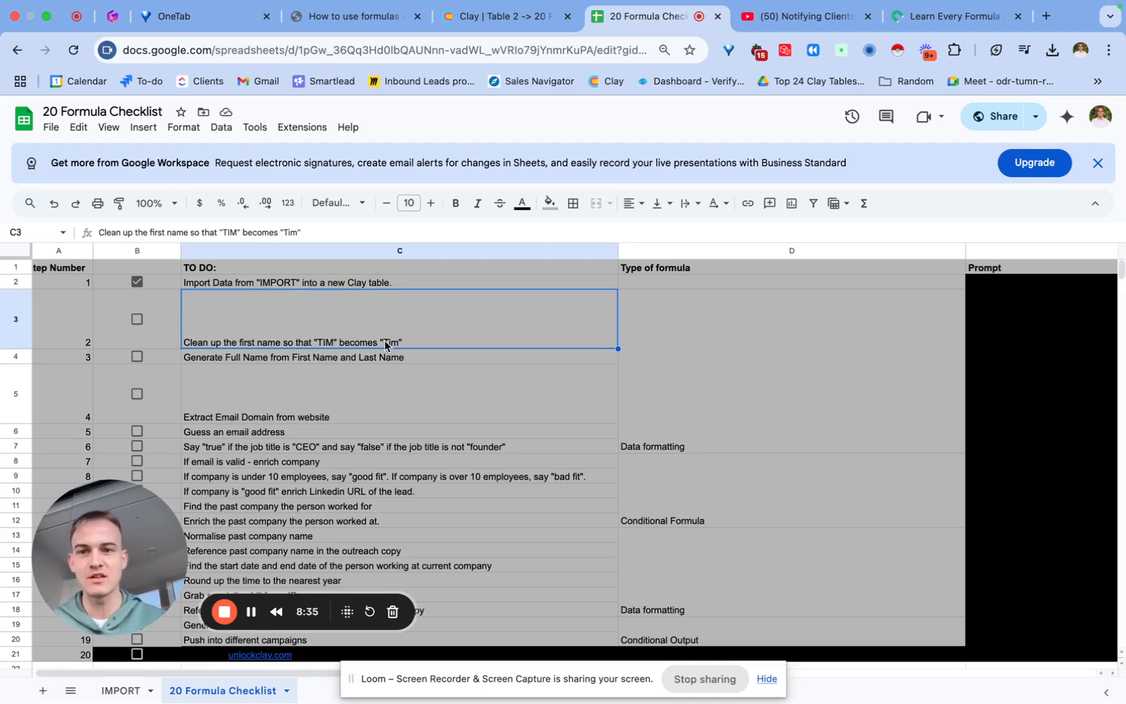
Return to the Clay table and open the last row's Full Name cell to inspect its first name's capitalisation.
left_click(522, 24)
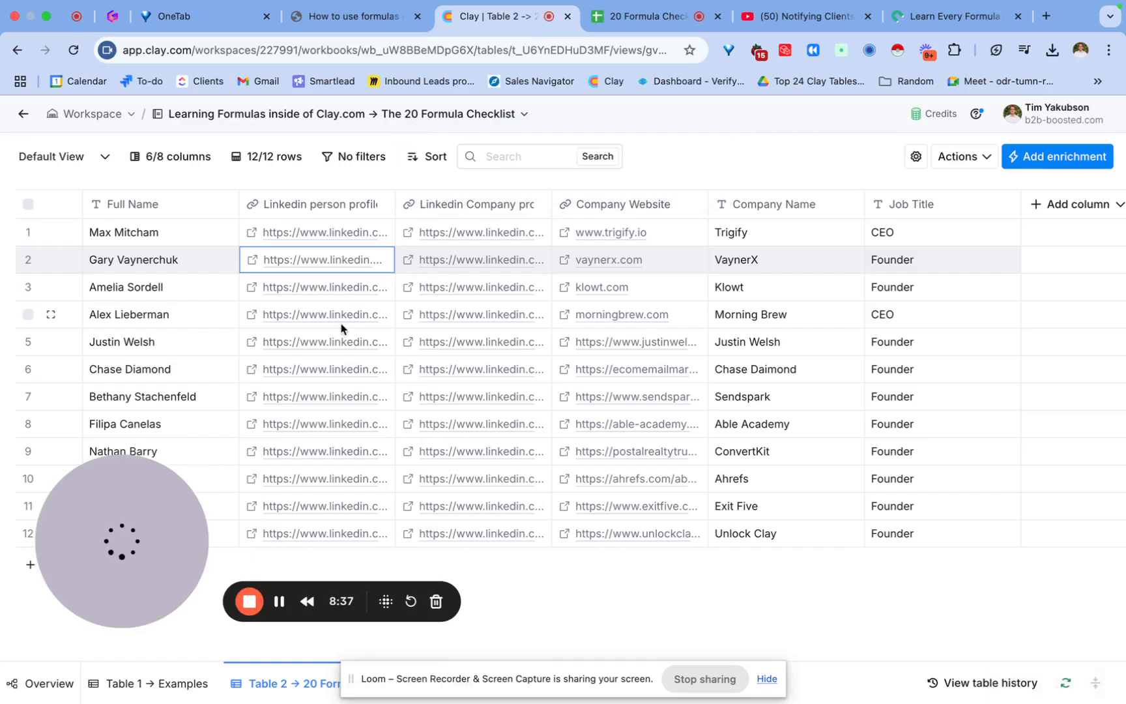
left_click_drag(124, 560, 494, 551)
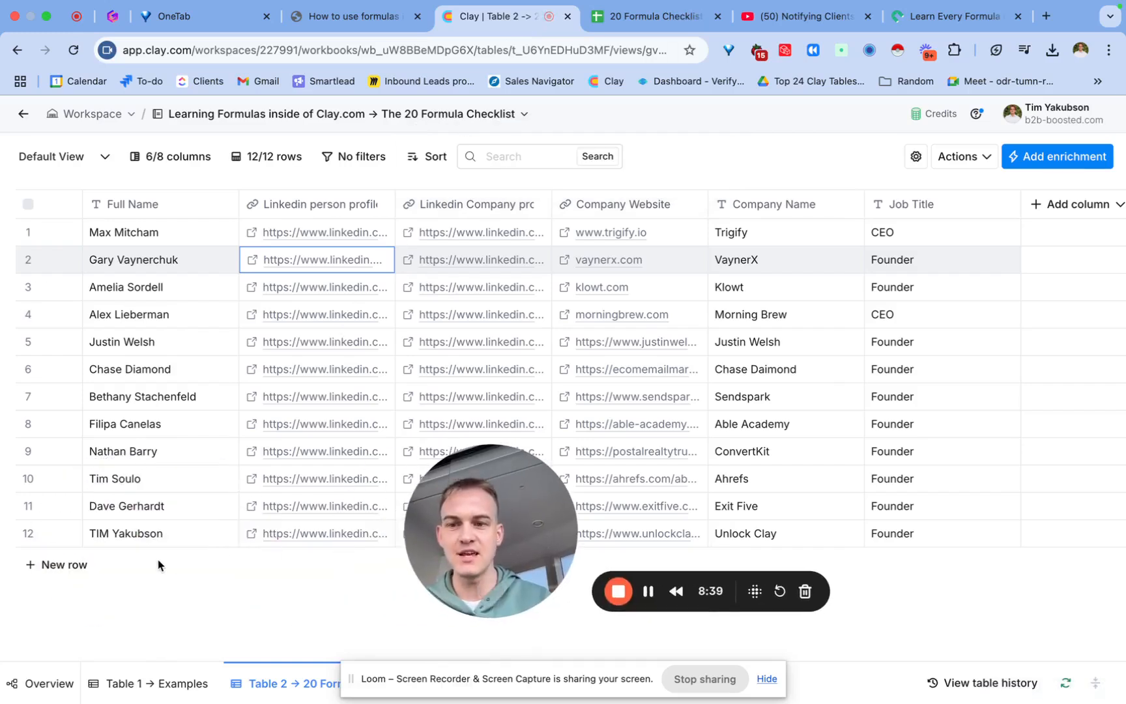
double_click(138, 540)
left_click(112, 533)
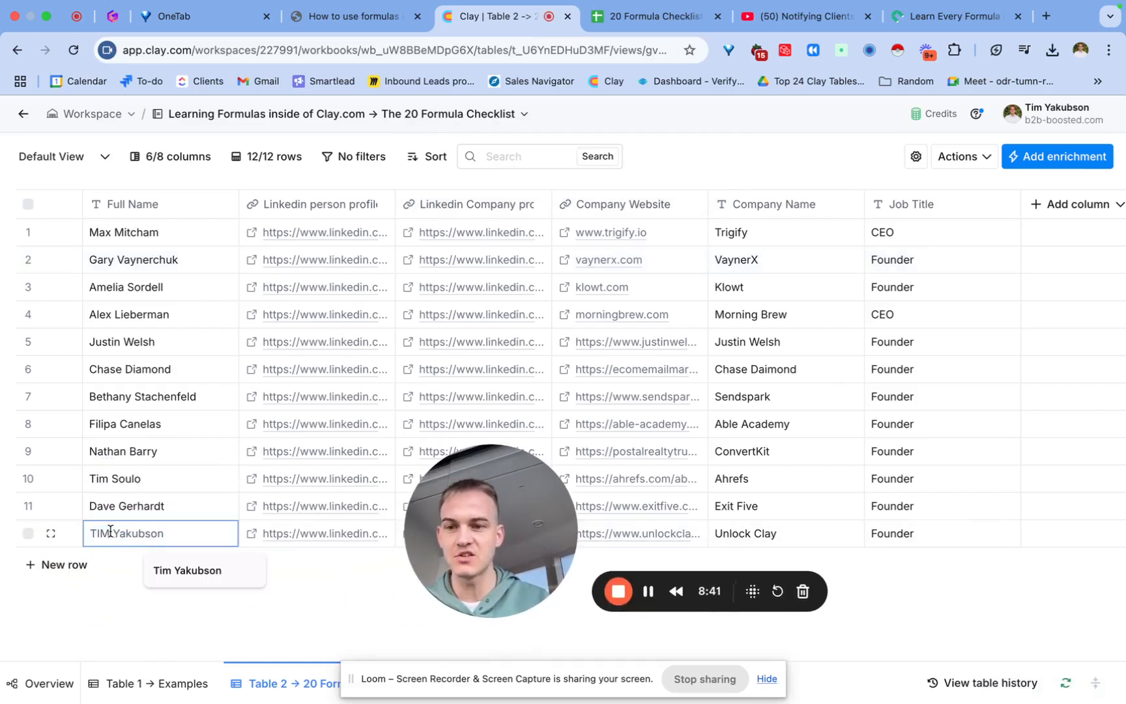
Generate a formula for a new column from the prompt "grab the first name from Full Name and make sure that just the first letter is a capital letter".
double_click(110, 531)
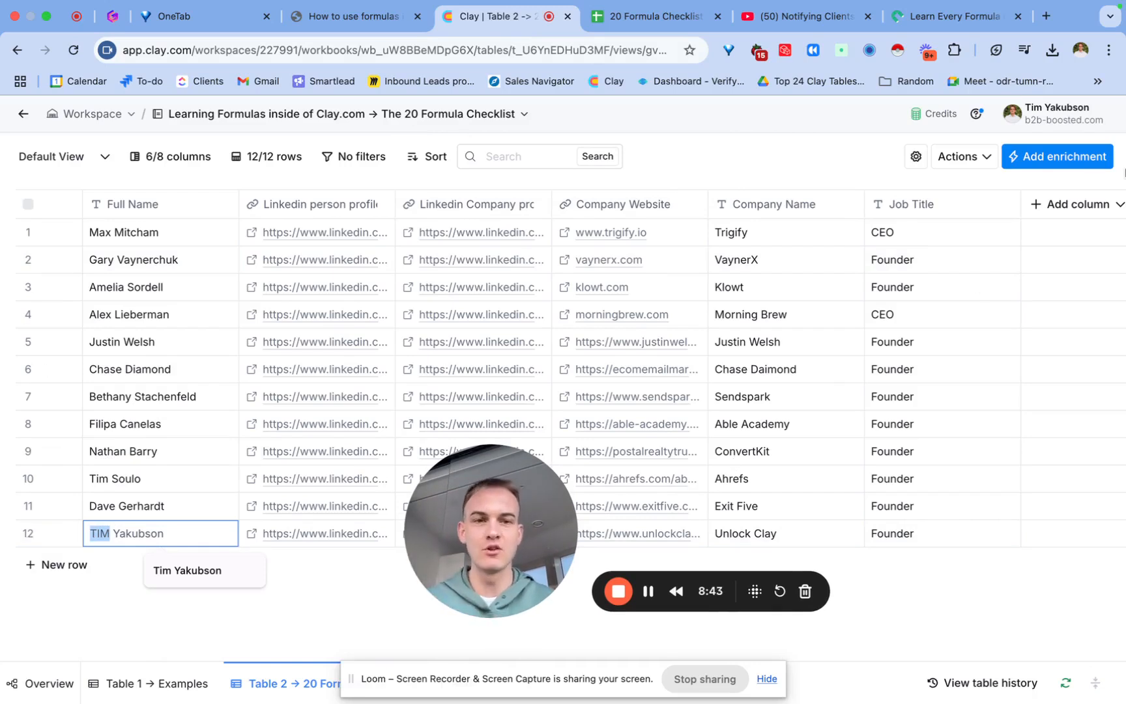
left_click(1054, 206)
left_click(1057, 354)
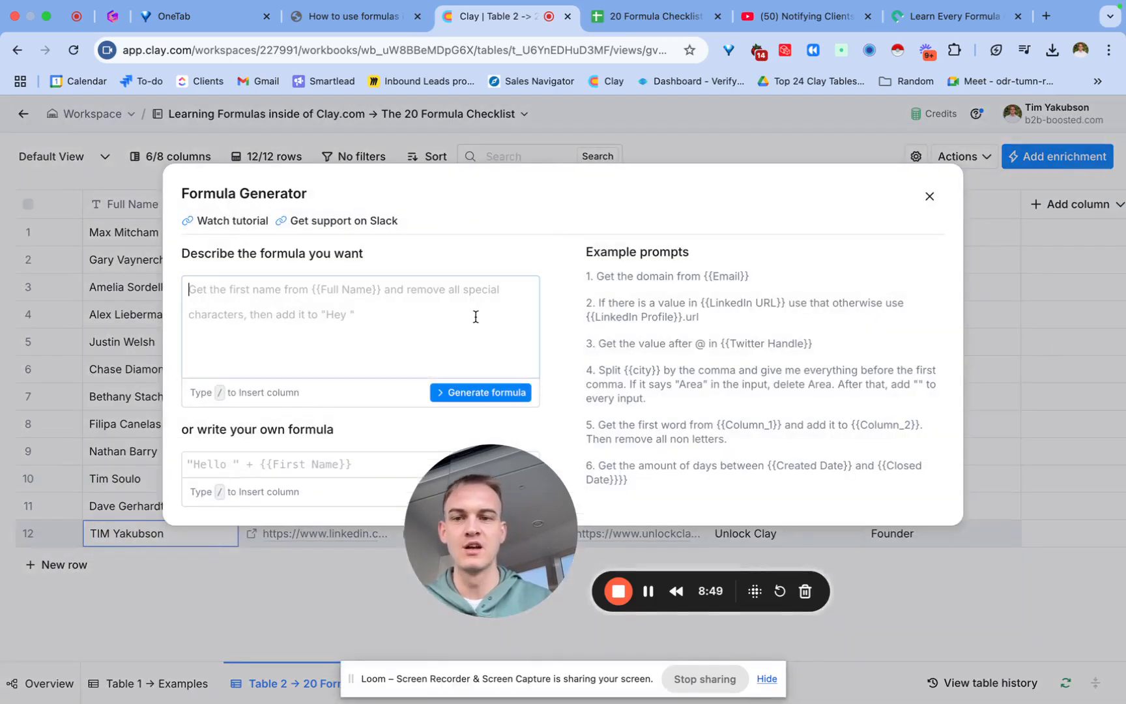
type("iu")
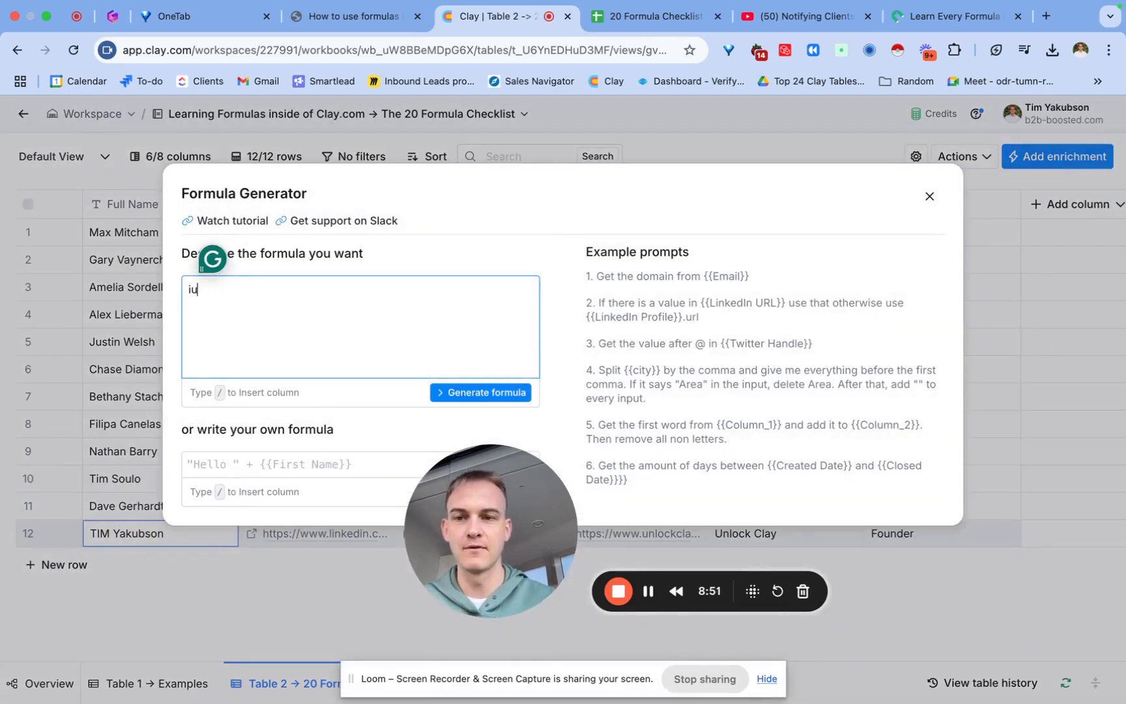
key("BackSpace")
key("BackSpace")
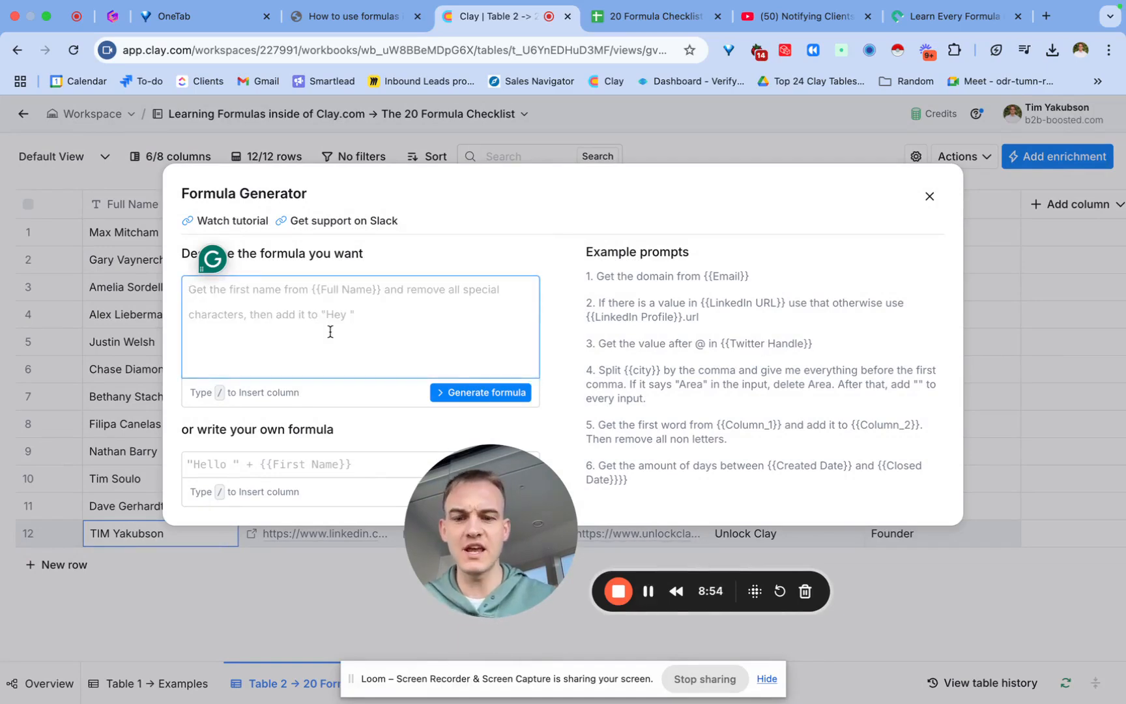
type("grab the first name from /f")
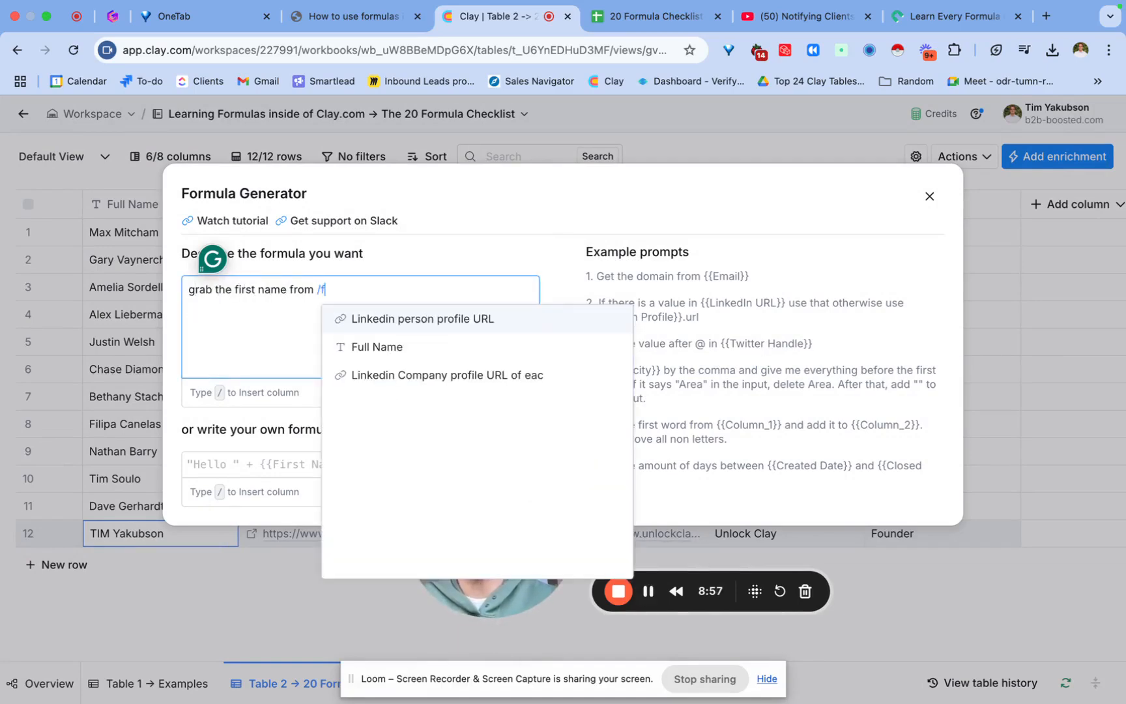
left_click(374, 352)
type("an")
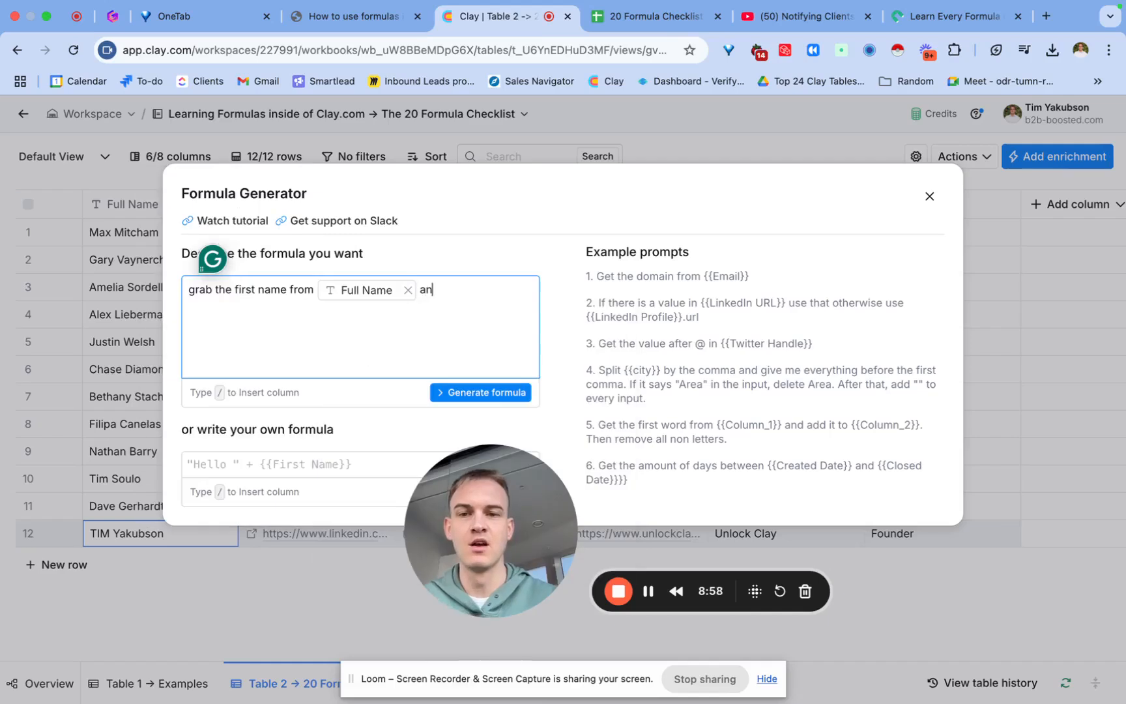
type("d make sure that just t")
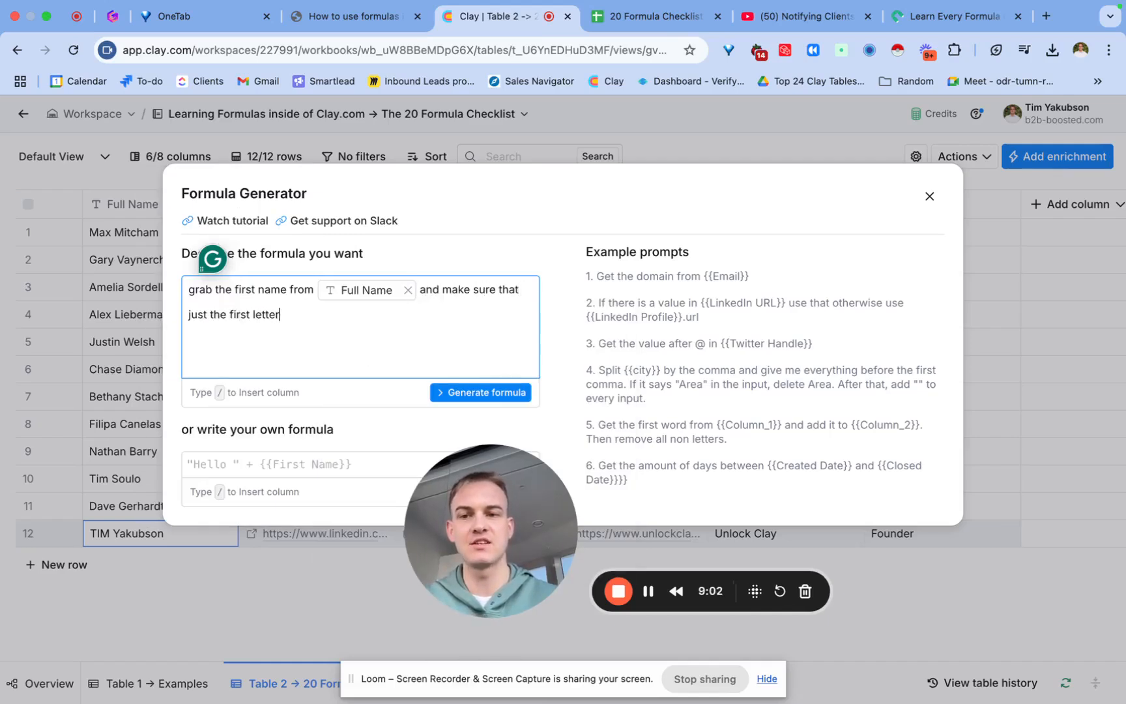
type("he first letter is a capital letter")
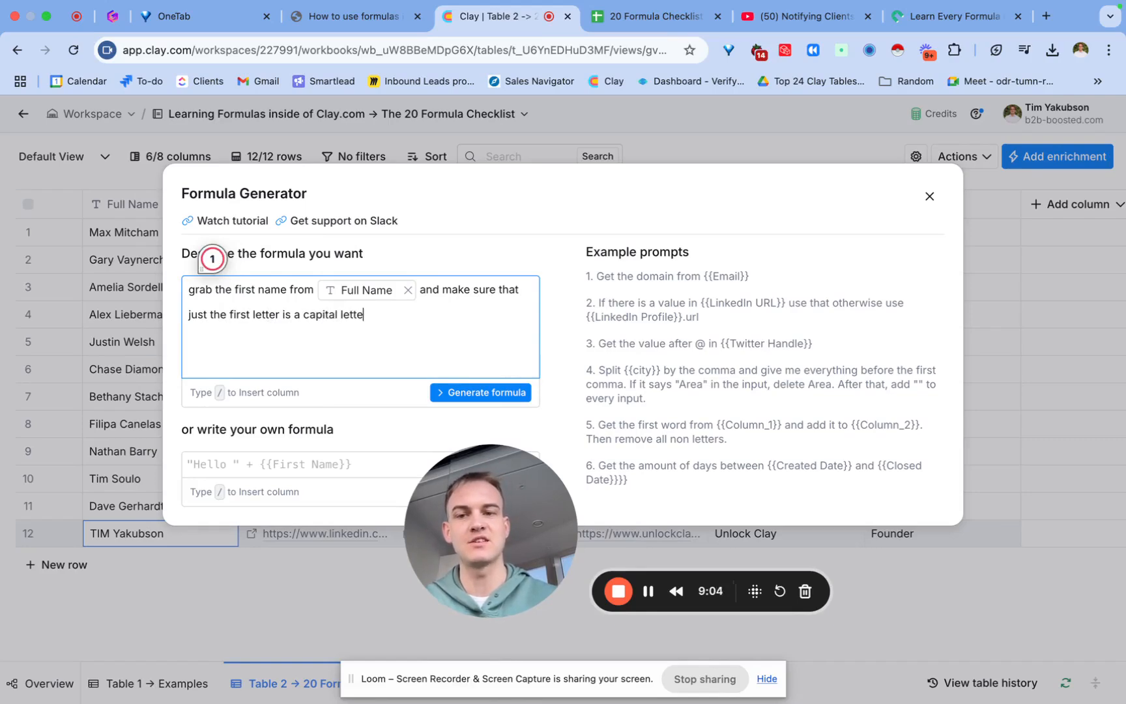
left_click(456, 391)
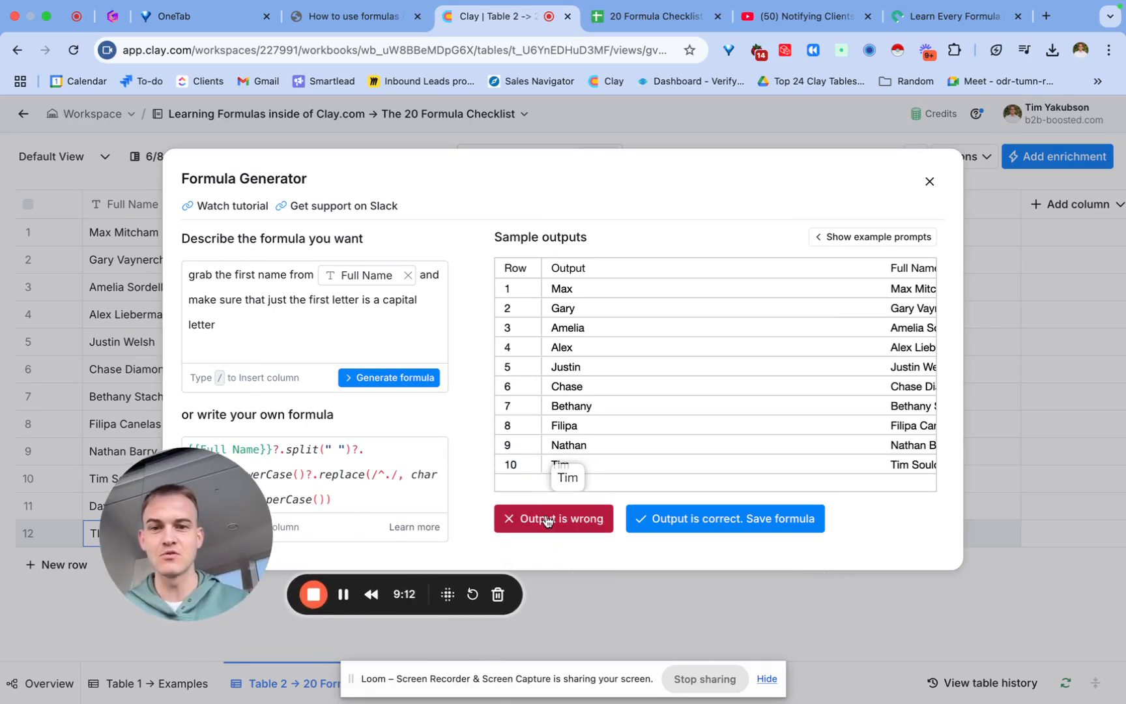
Accept and save the generated formula, and name the new formula column "First Name".
left_click(704, 518)
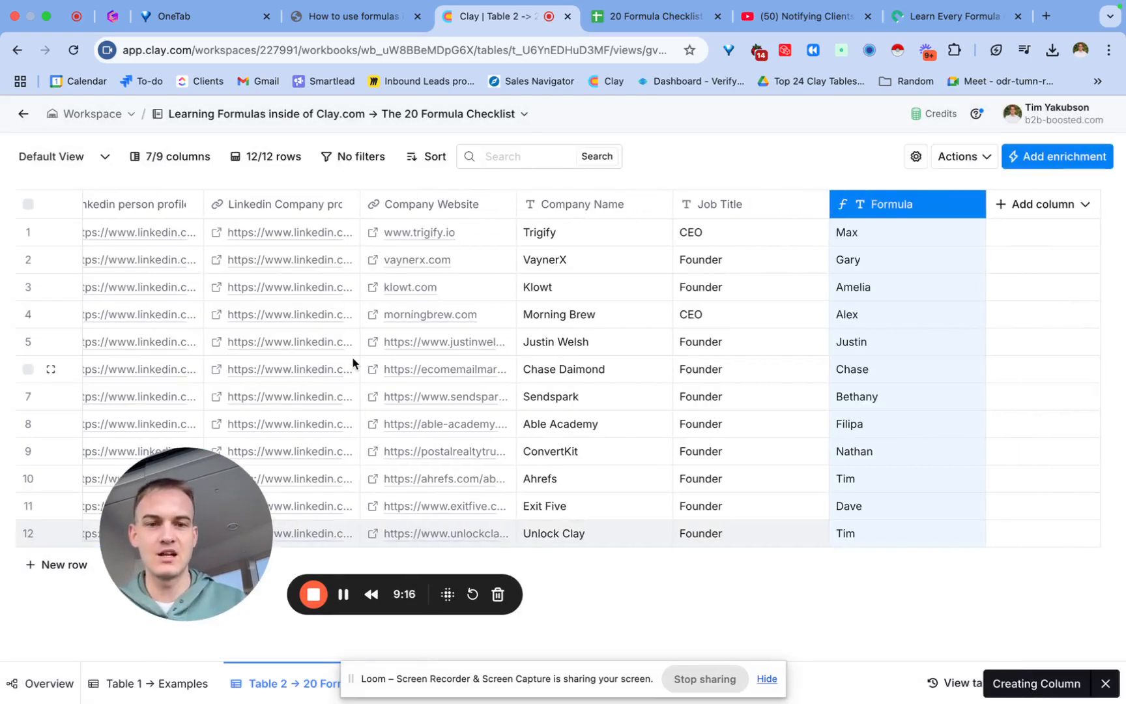
double_click(877, 209)
type("F")
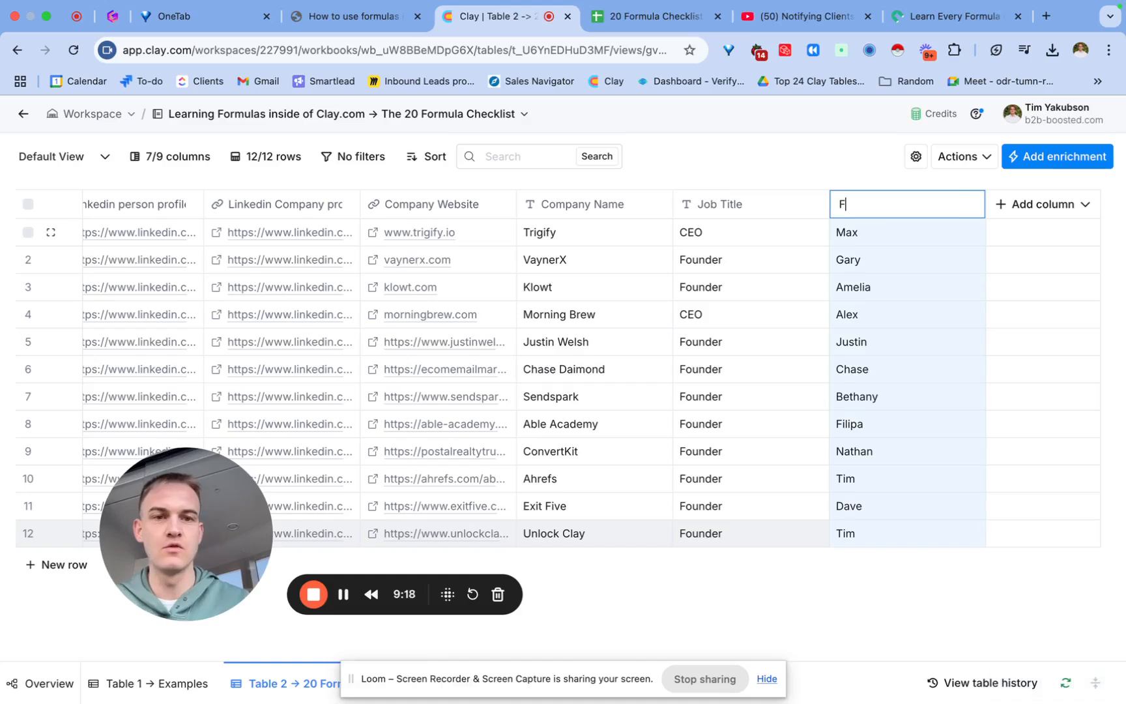
type("irst Name")
key("Return")
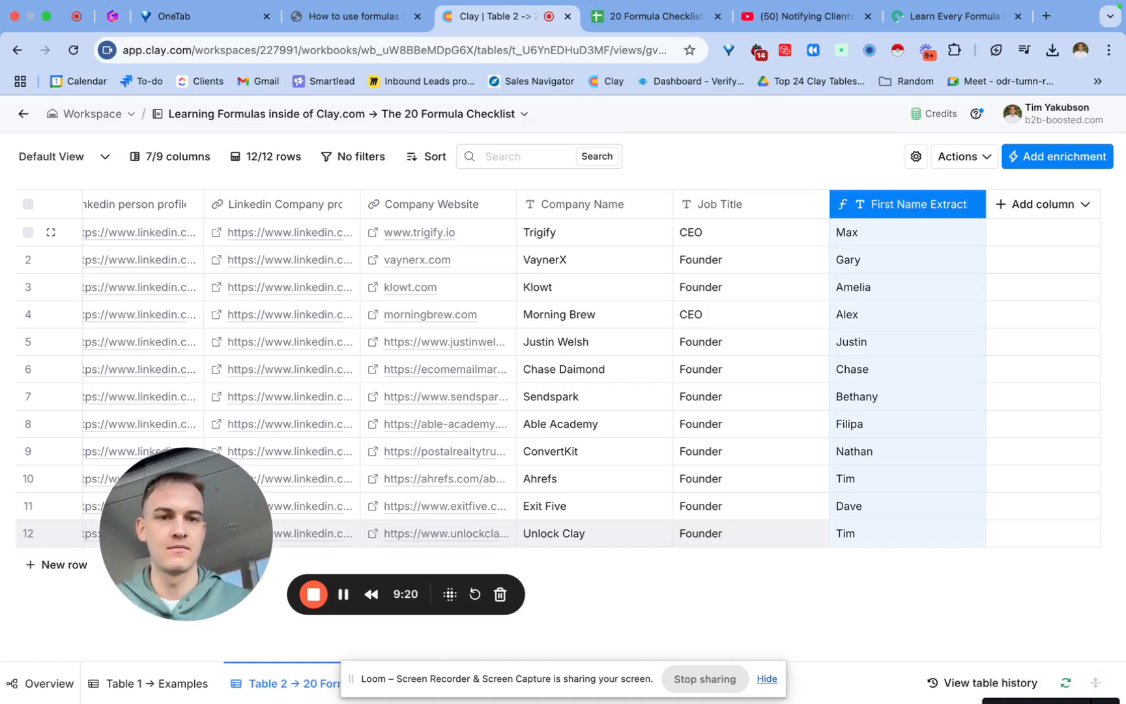
Wrap the formula column's name in curly braces so that it reads "{First Name}".
left_click(869, 204)
left_click(871, 236)
key("Left")
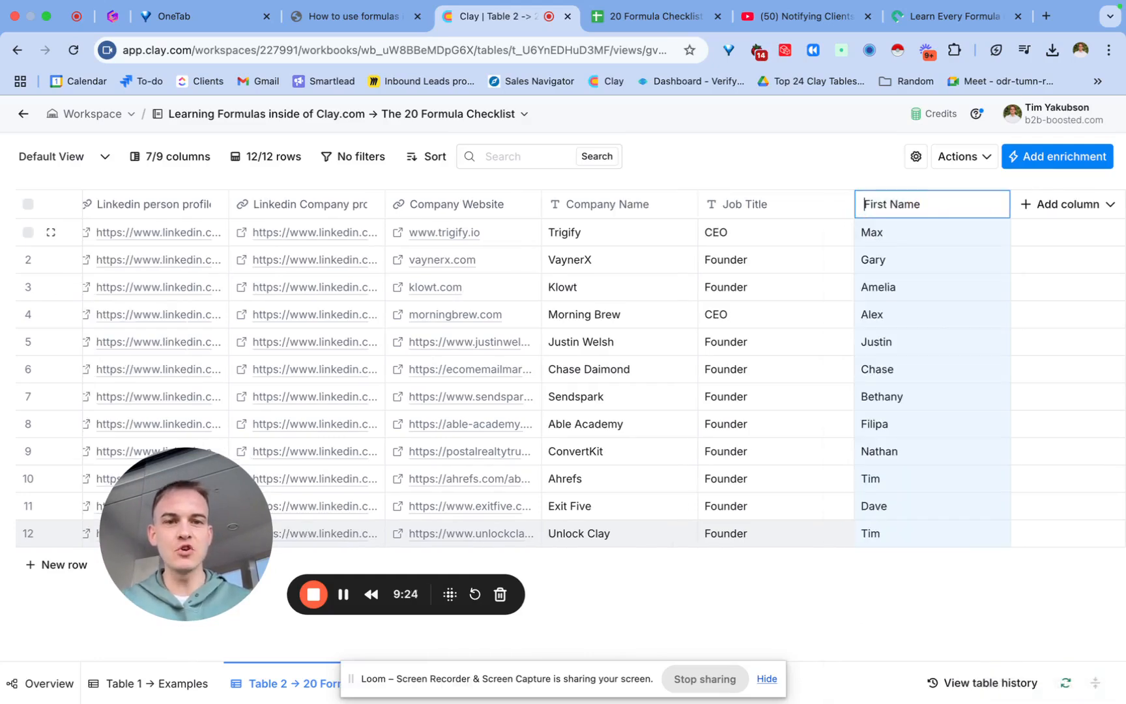
left_click(951, 204)
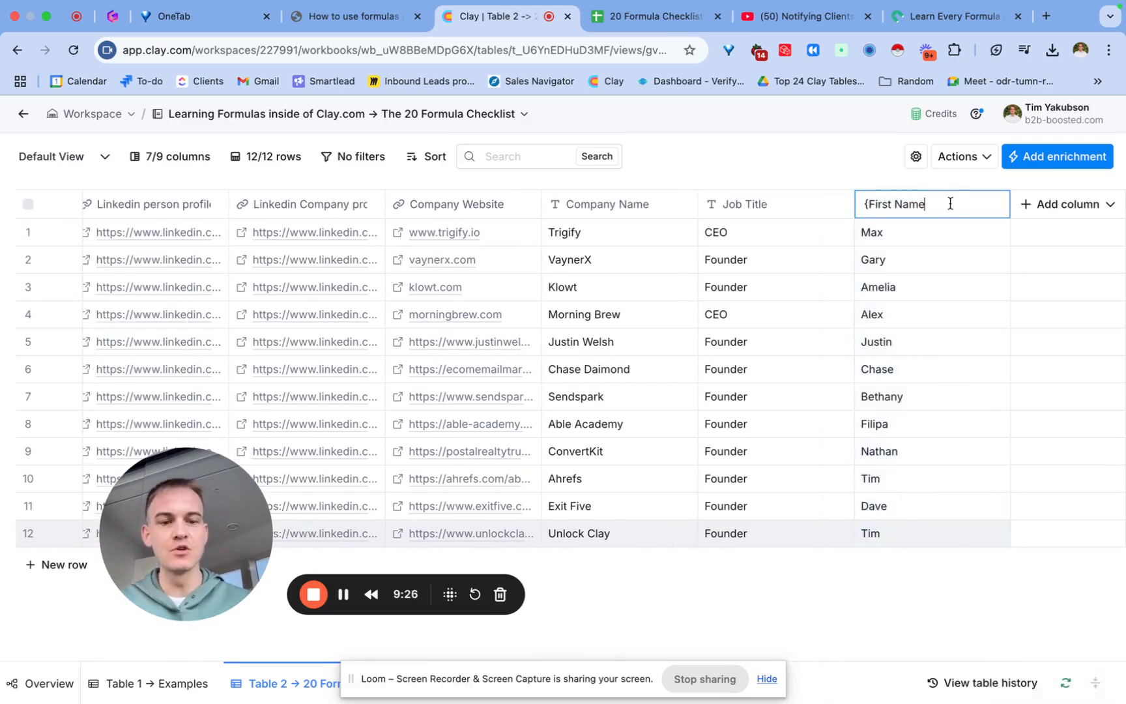
key("Return")
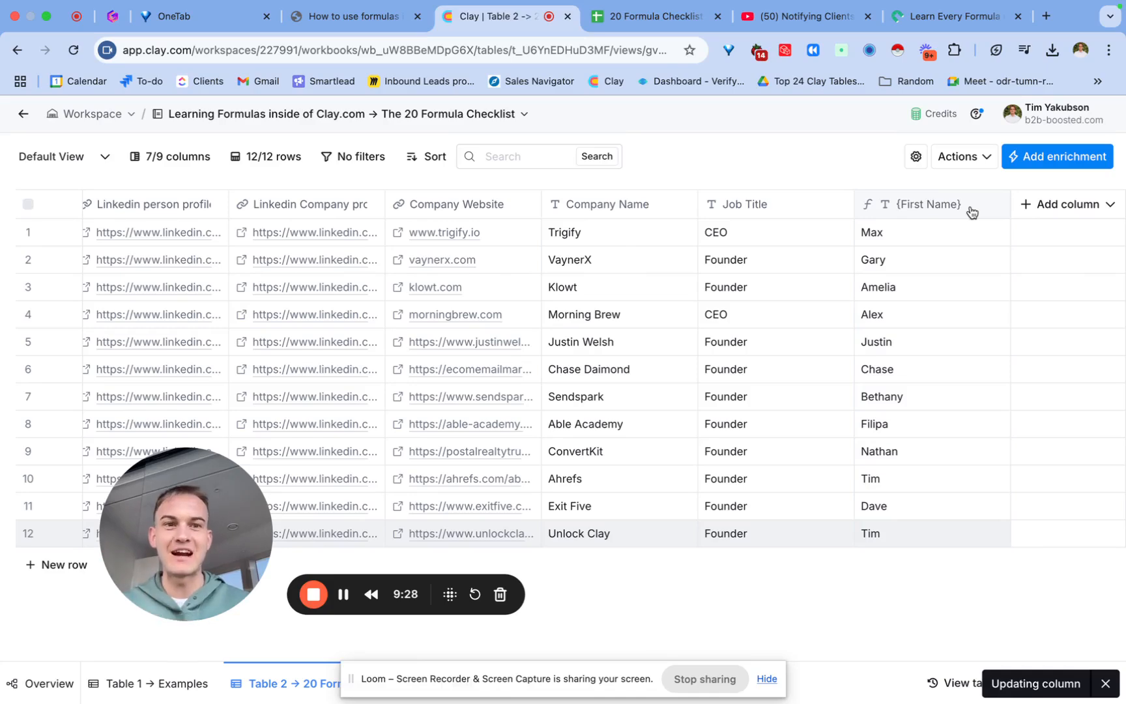
Add a Message column with subject "test" and body "Hi" plus the {First Name} column, save it and check the drafted messages.
left_click(1039, 207)
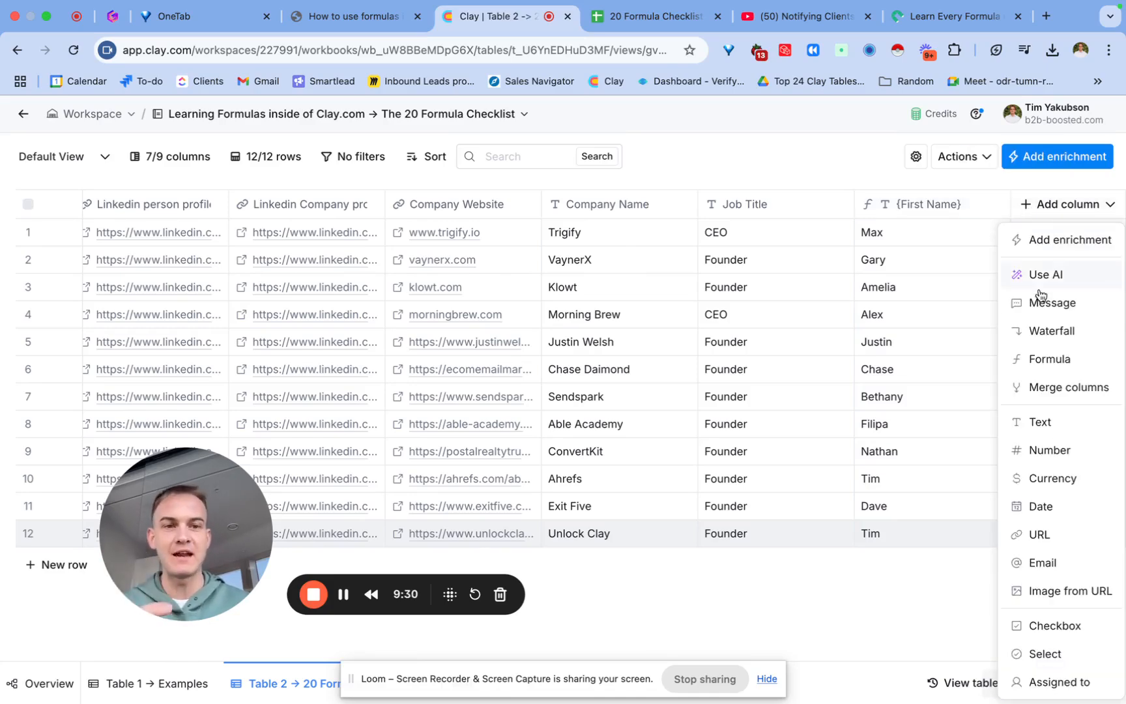
left_click(1036, 301)
left_click(749, 362)
type("Hi /fir")
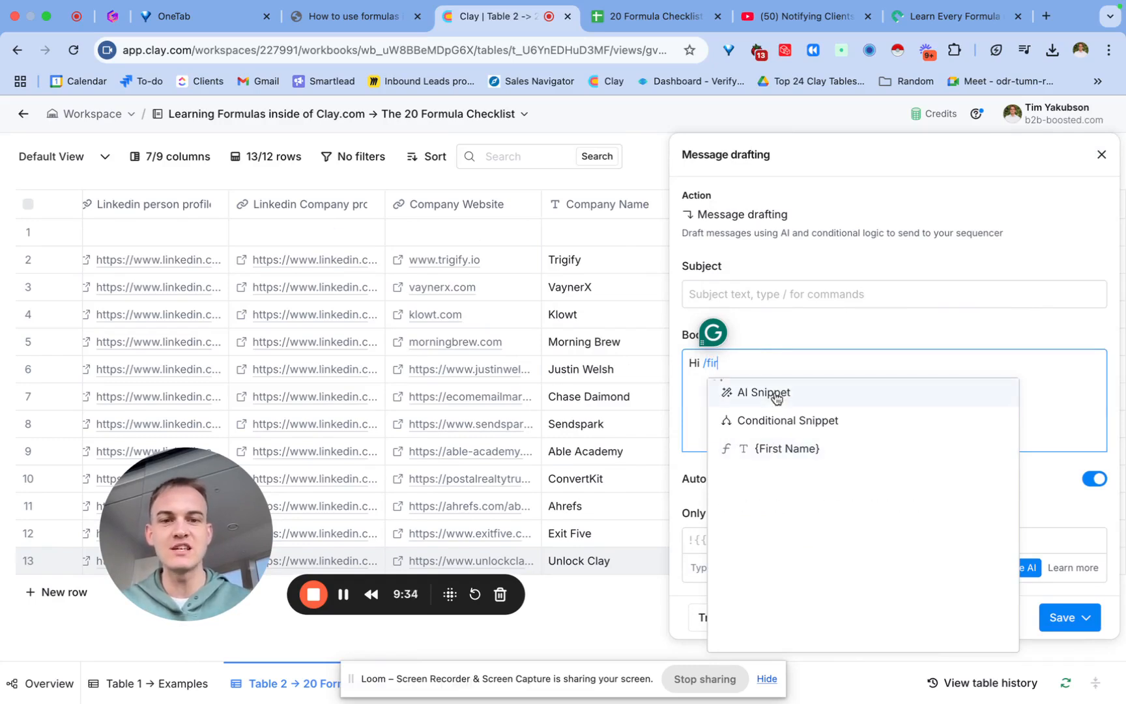
left_click(787, 450)
left_click(804, 301)
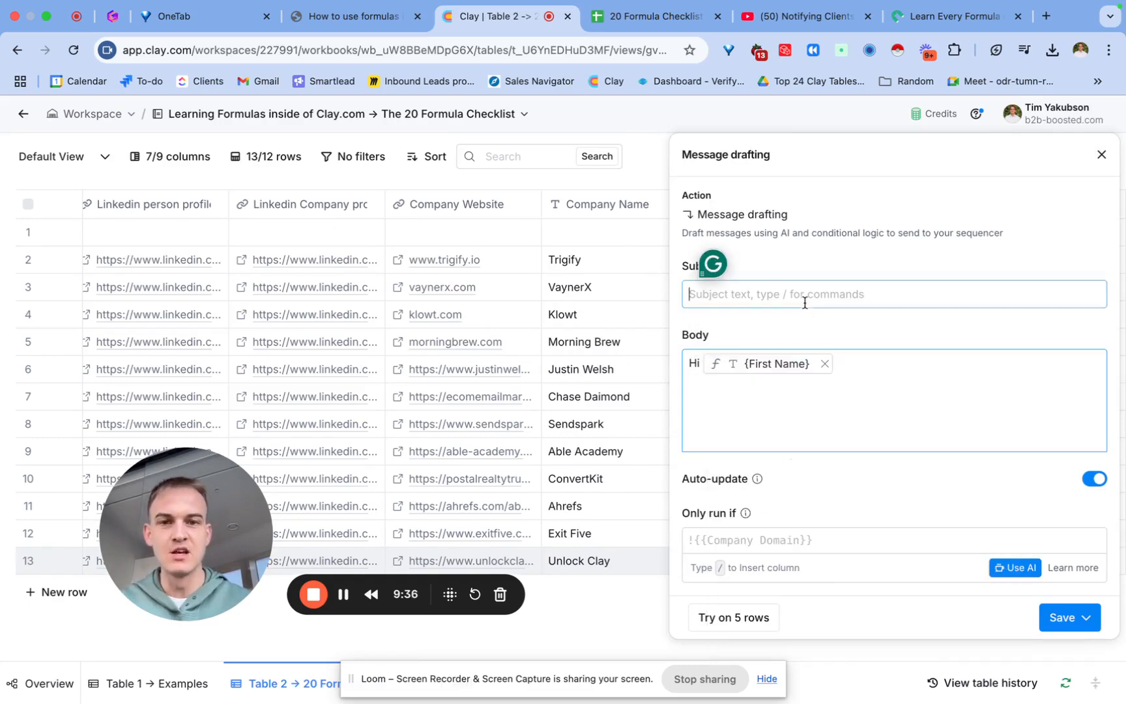
type("test")
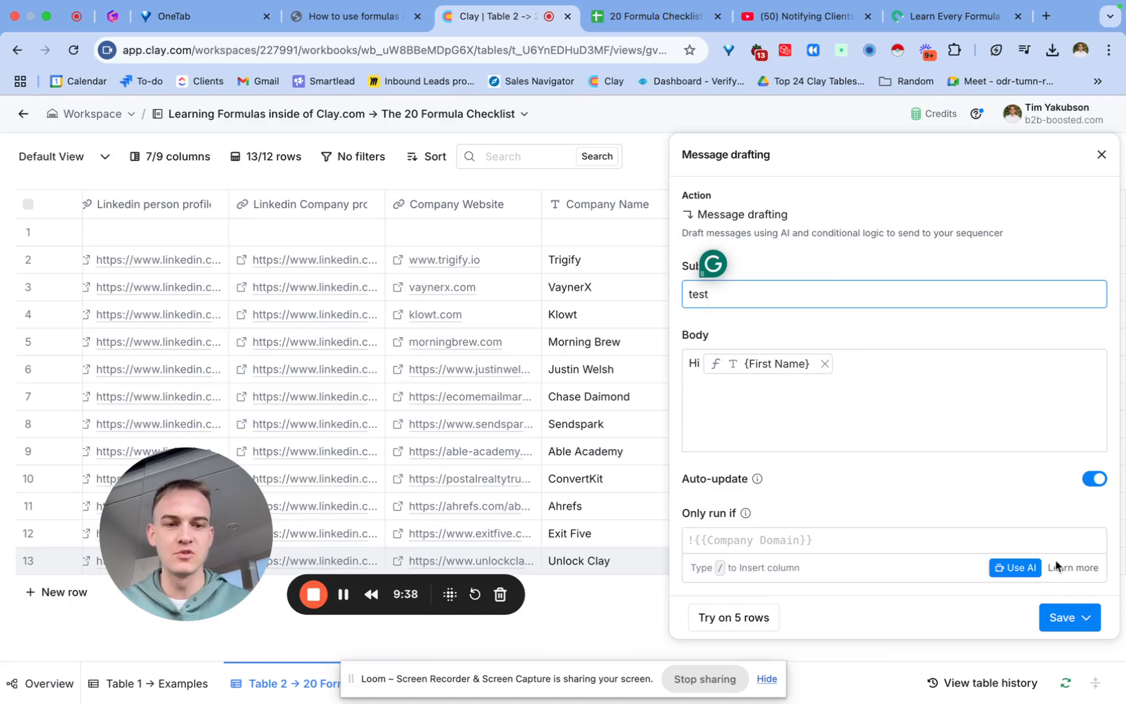
left_click(1062, 626)
left_click(1004, 583)
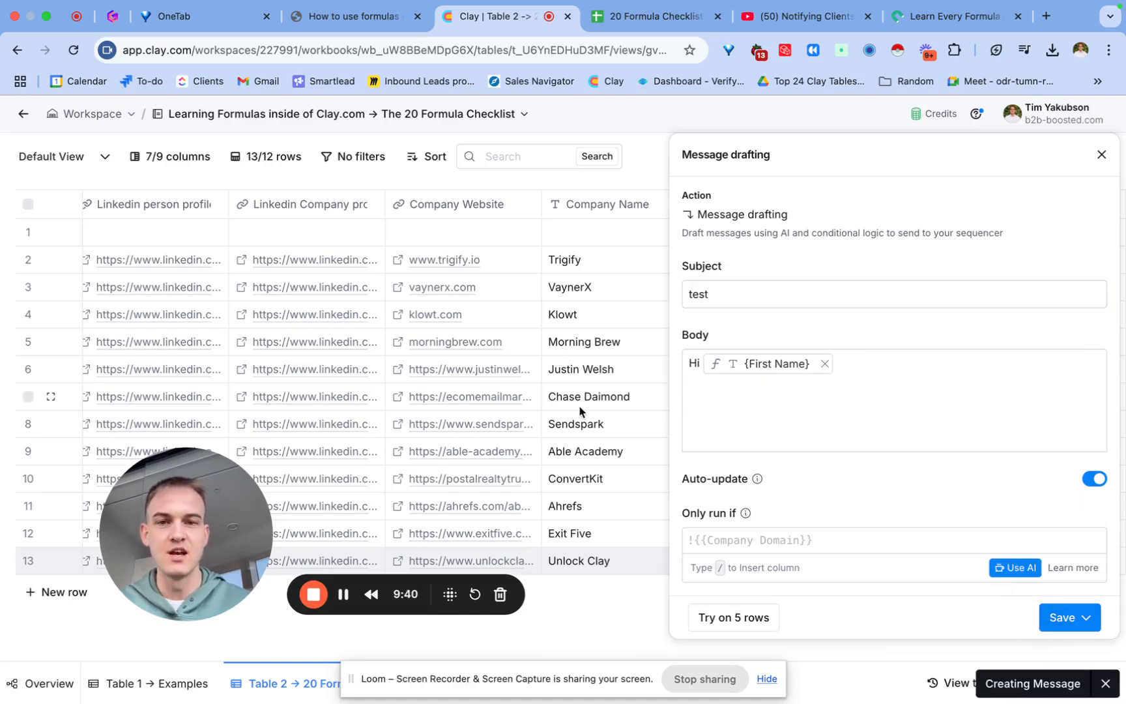
scroll(580, 411, "right", 2)
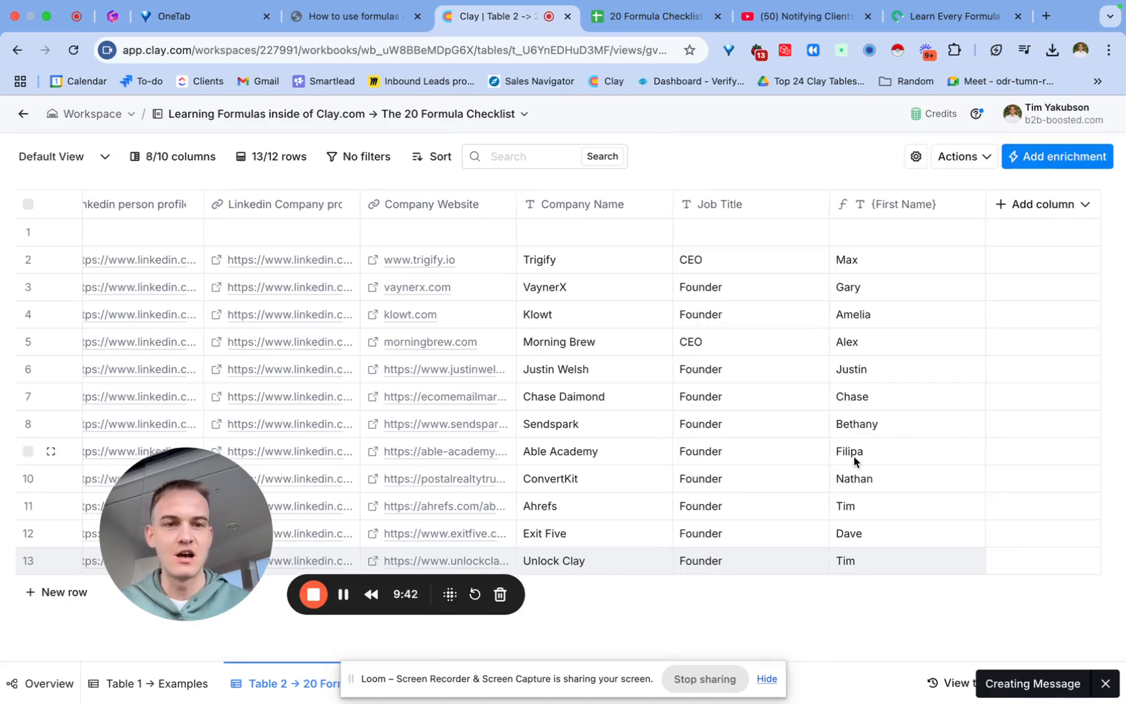
scroll(853, 456, "right", 5)
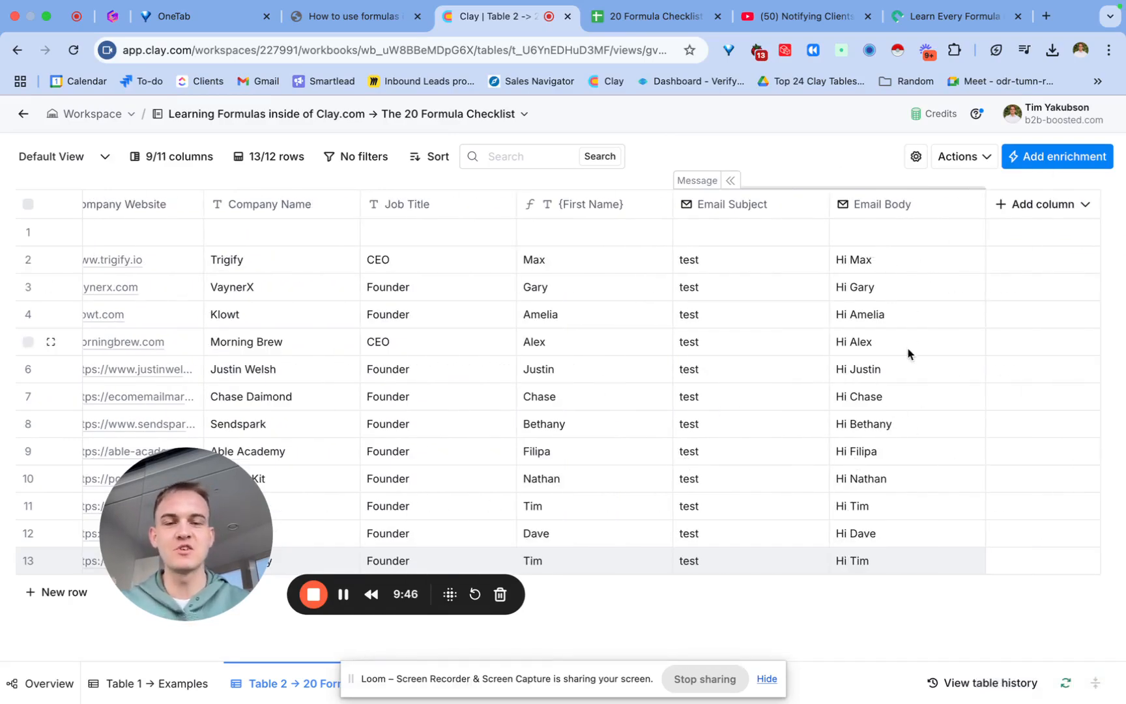
Delete the empty first row of the table.
scroll(909, 354, "left", 10)
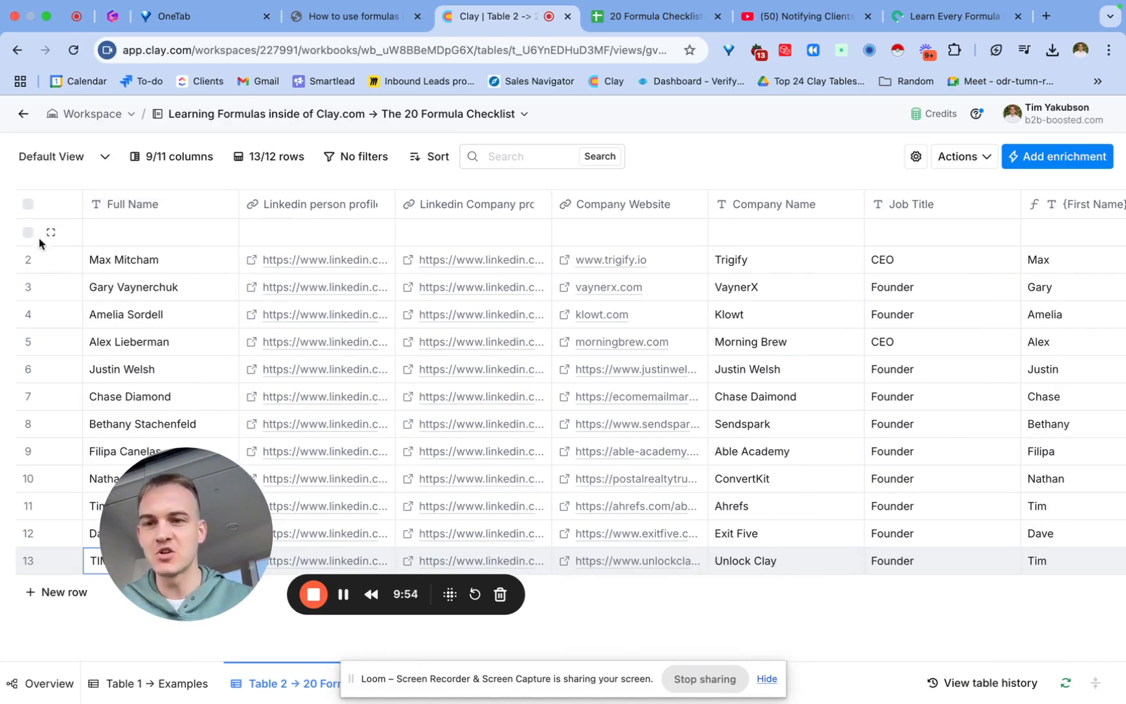
scroll(618, 283, "right", 10)
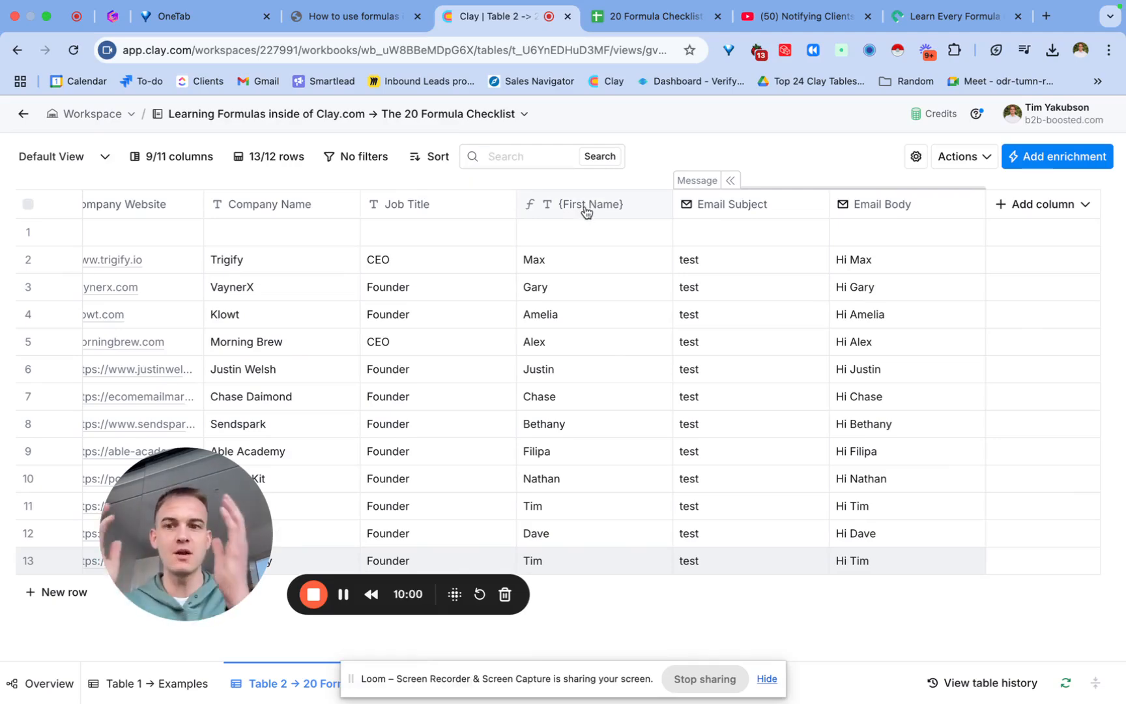
scroll(529, 385, "left", 10)
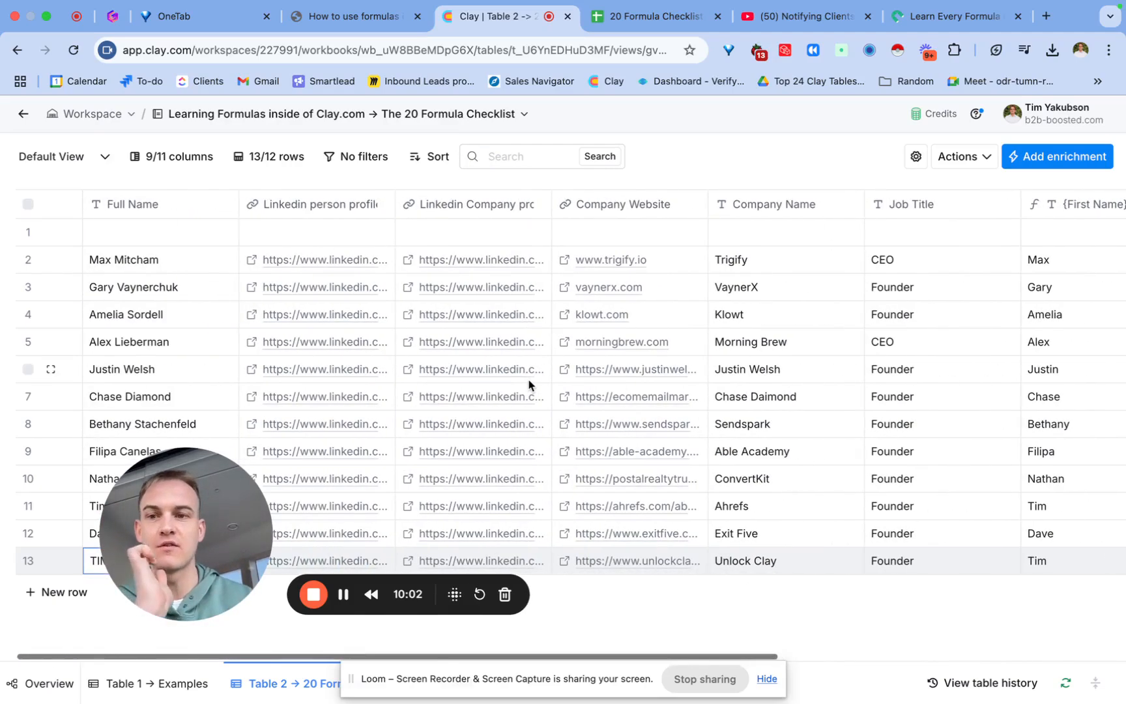
left_click(28, 233)
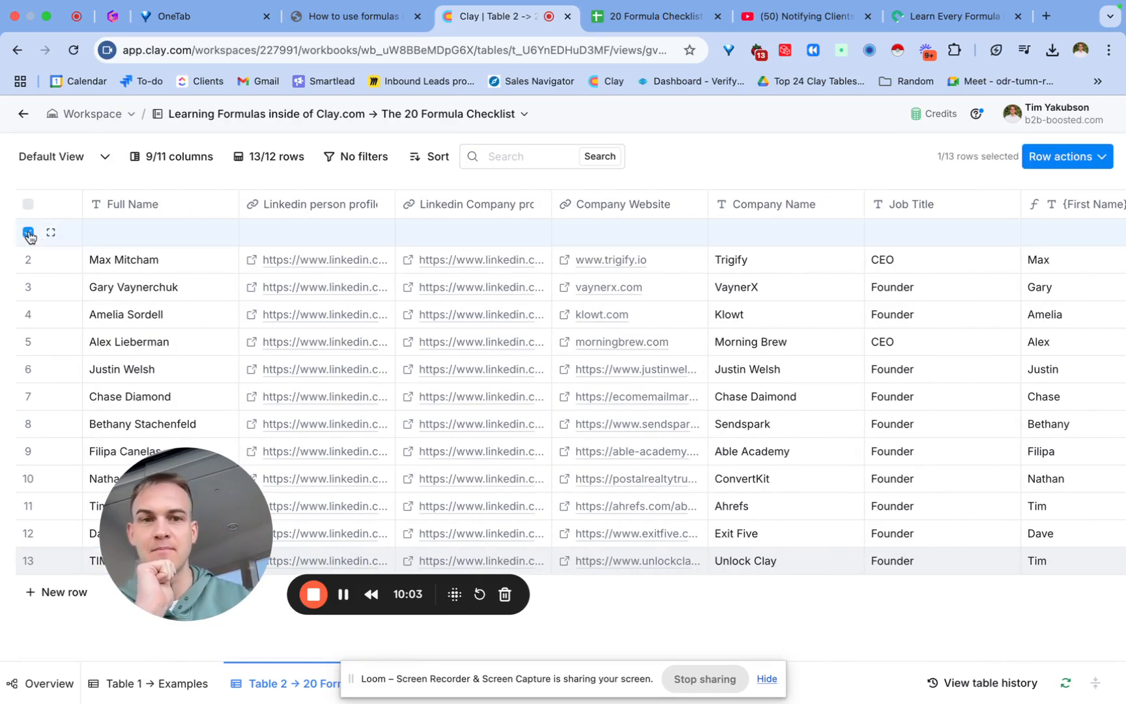
left_click(1066, 169)
left_click(1056, 225)
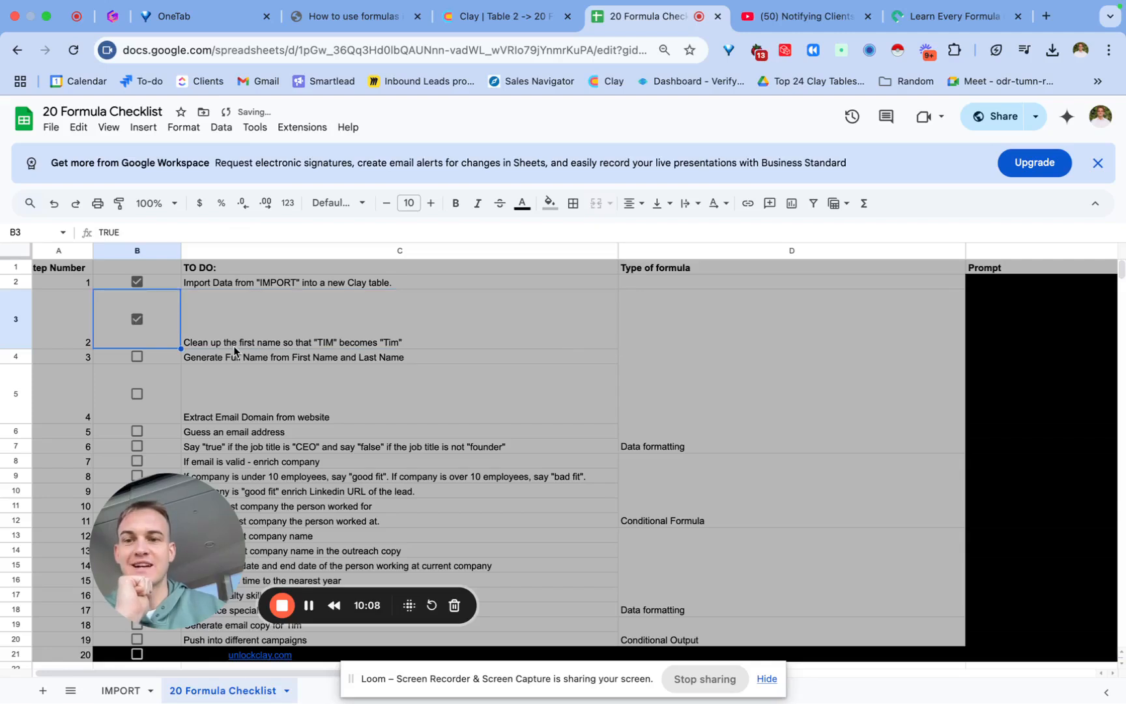
Switch to the 20 Formula Checklist, tick off step 2 and reword step 3 as "Split Full Name into First Name and Last name columns".
left_click(293, 340)
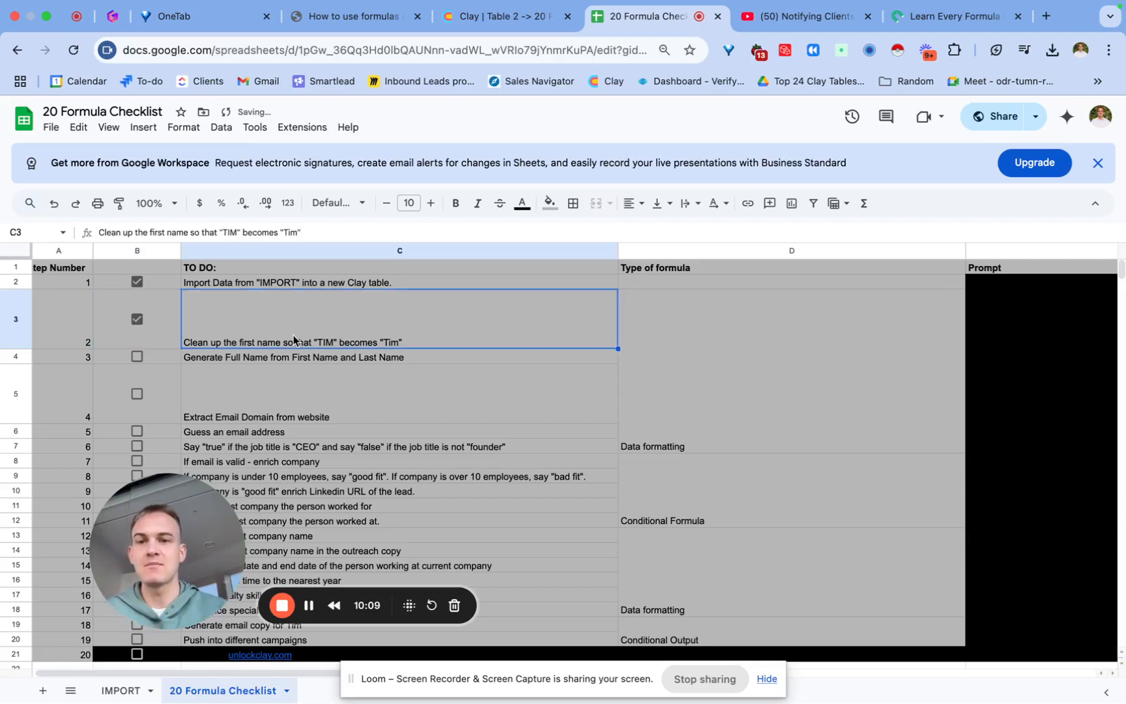
left_click(290, 358)
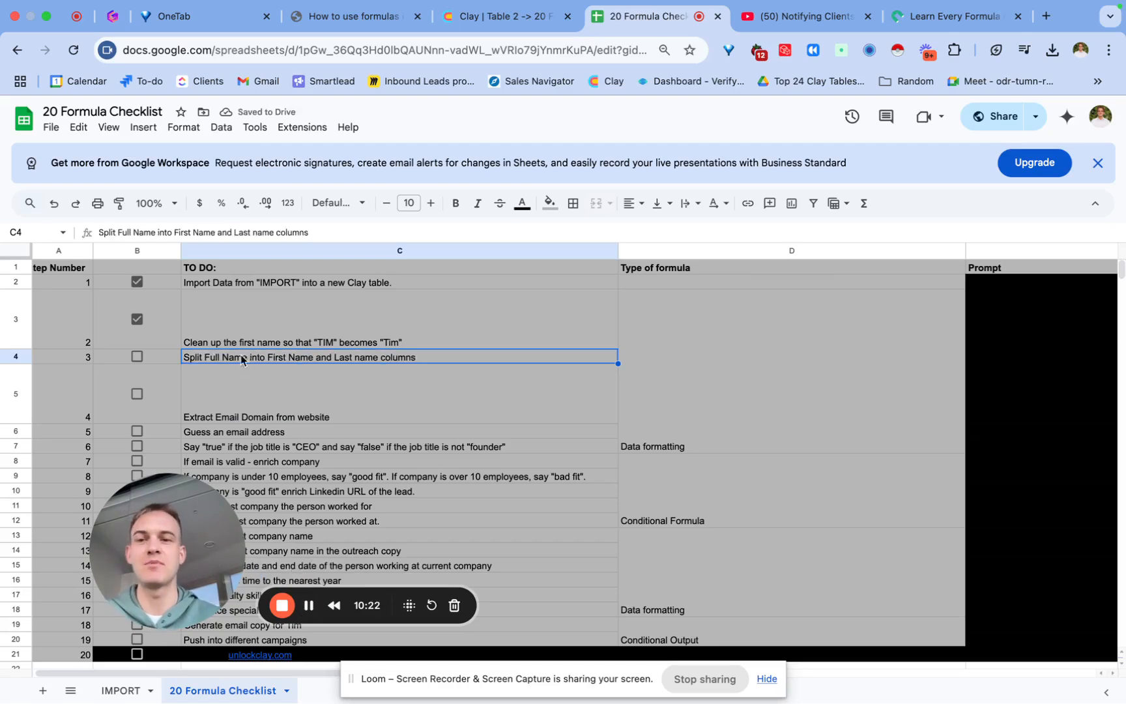
Return to the Clay table and generate a formula for a new column from the prompt "grab the last word from Full Name".
left_click(498, 16)
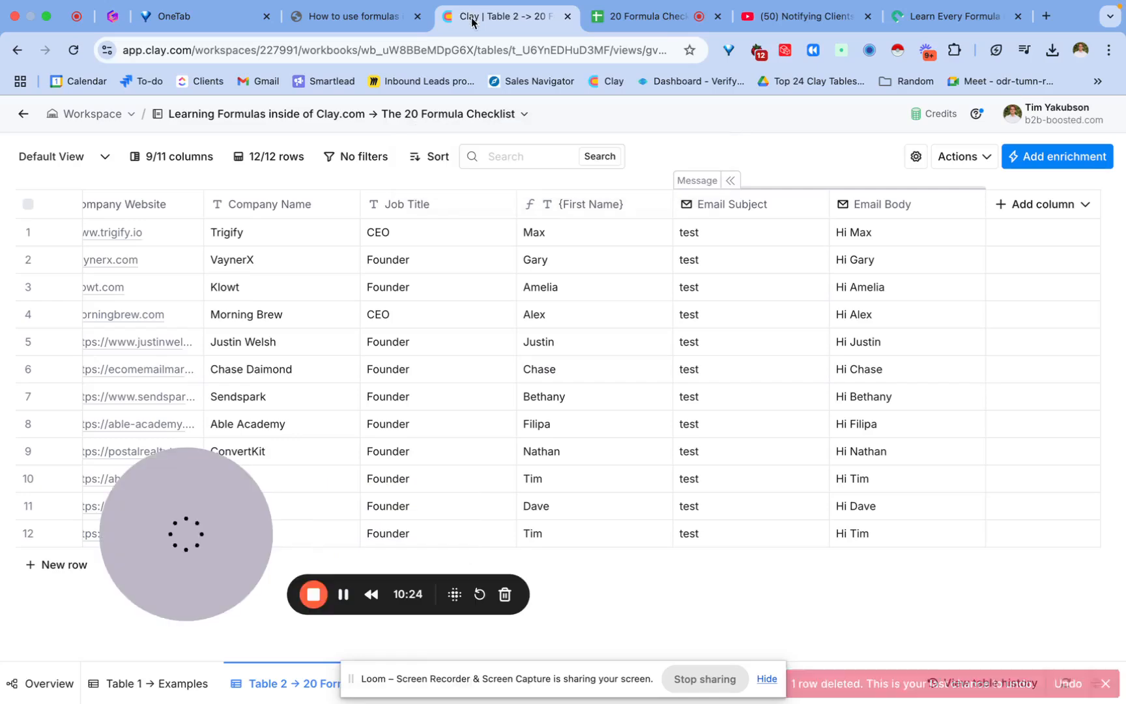
left_click(1065, 206)
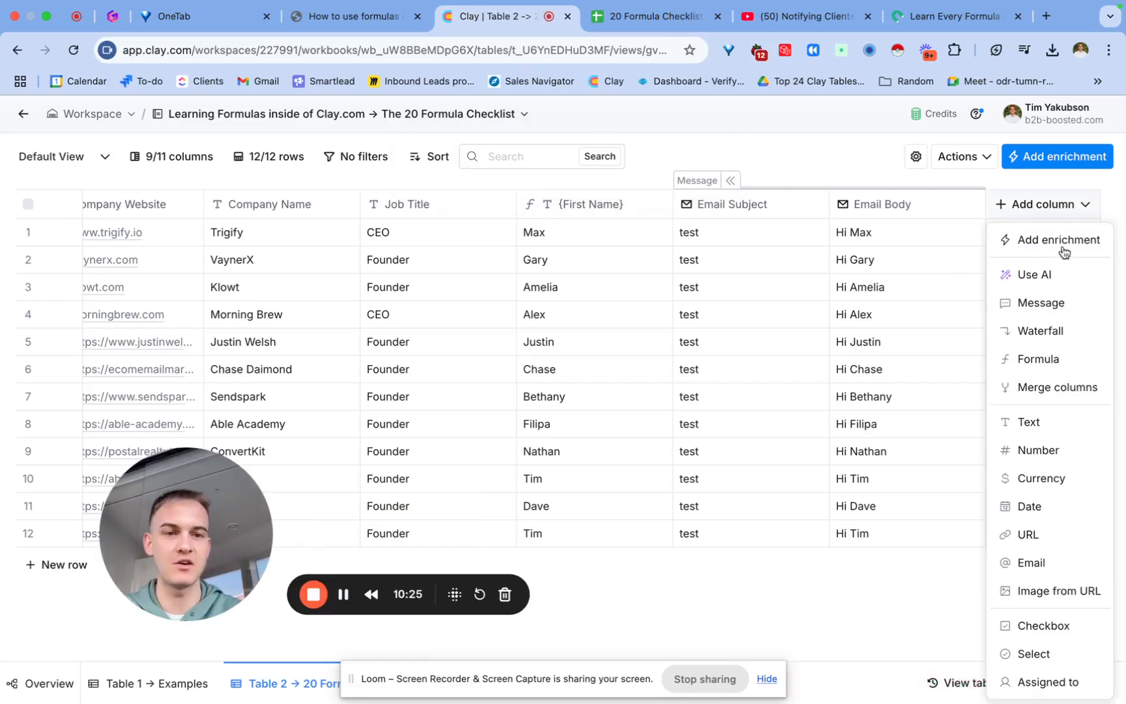
left_click(1038, 360)
type("g")
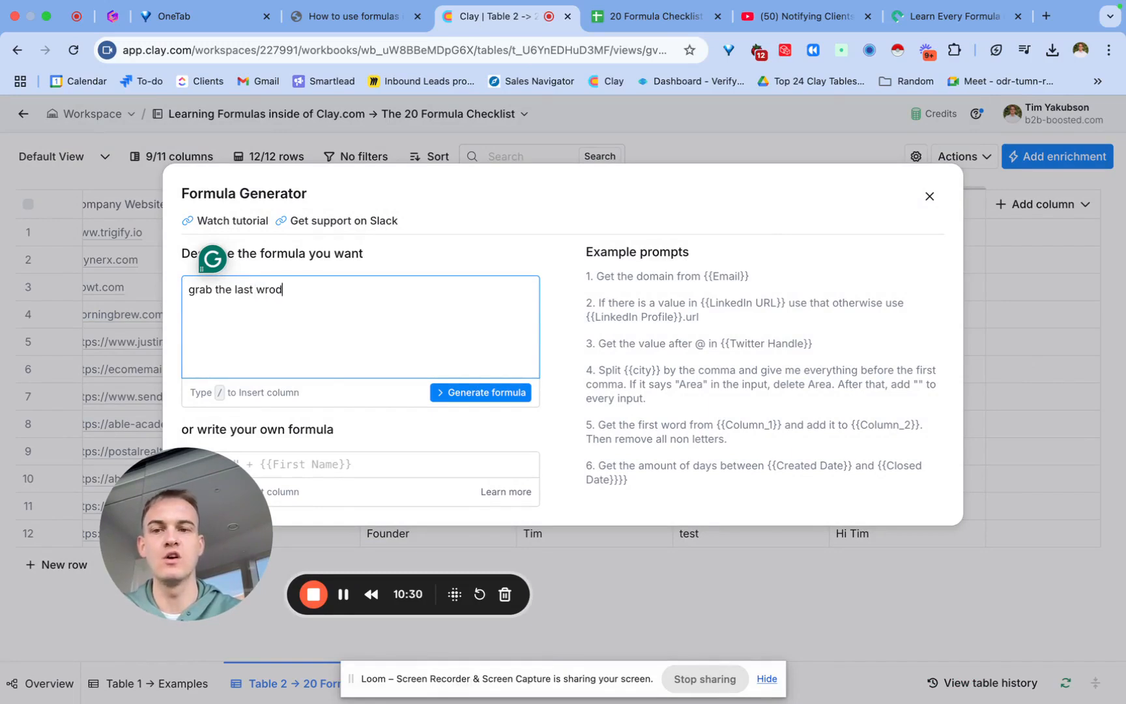
type("rab the last word from /ful")
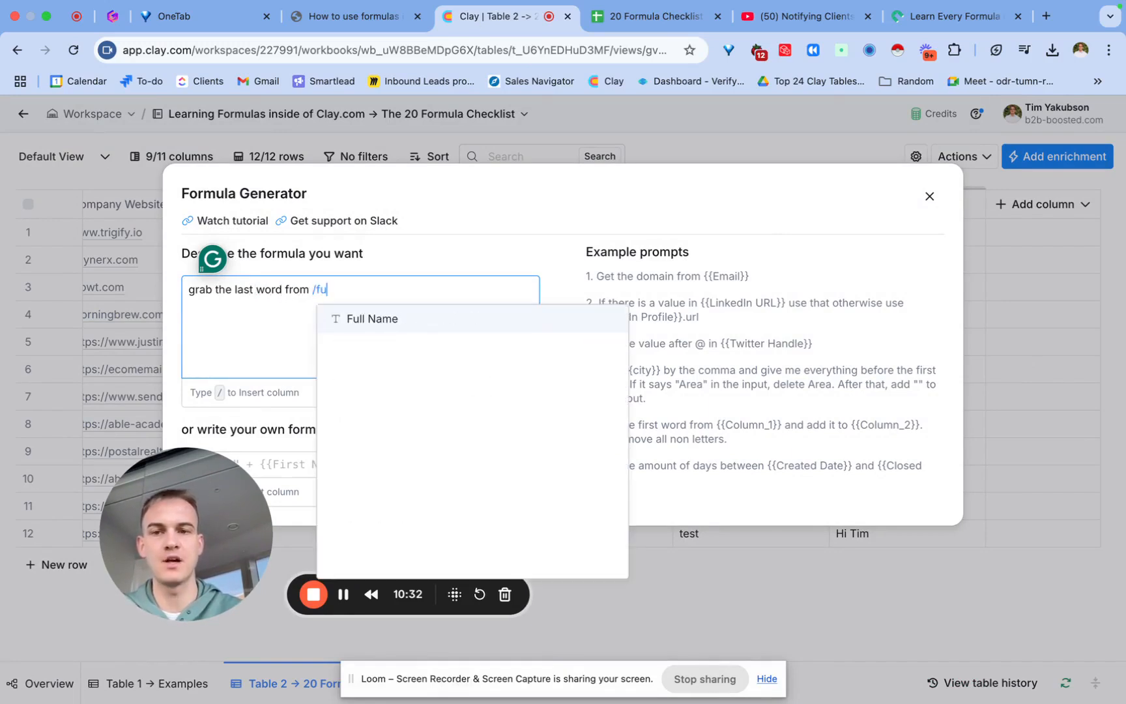
left_click(500, 329)
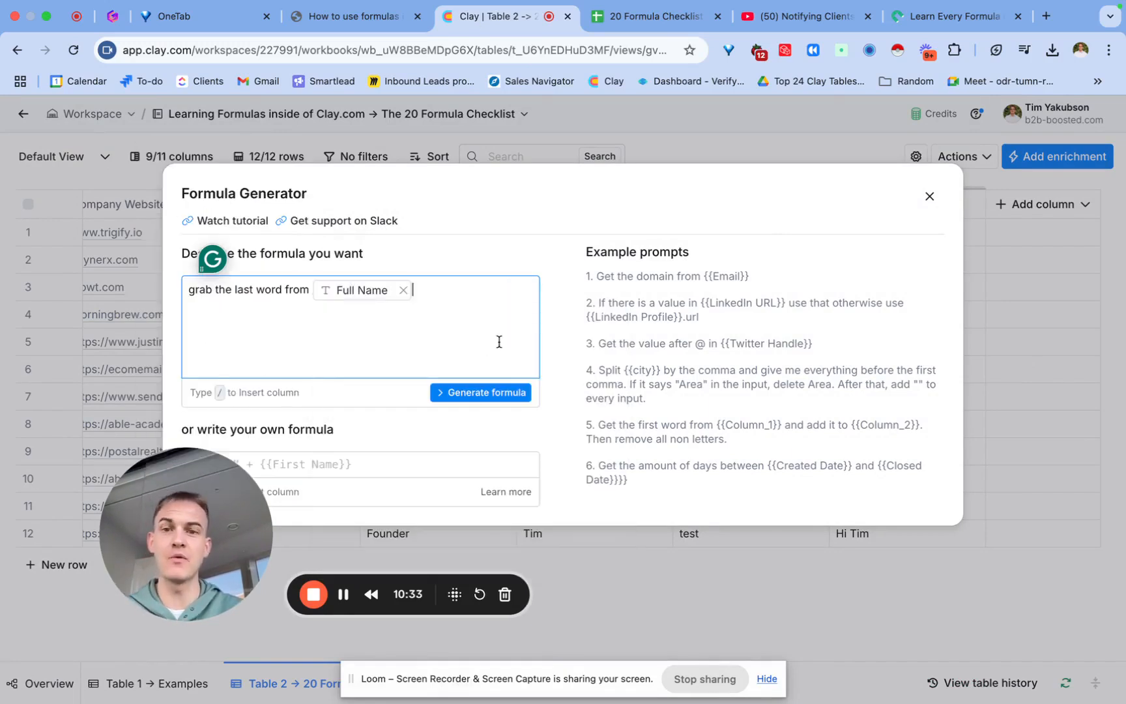
left_click(495, 392)
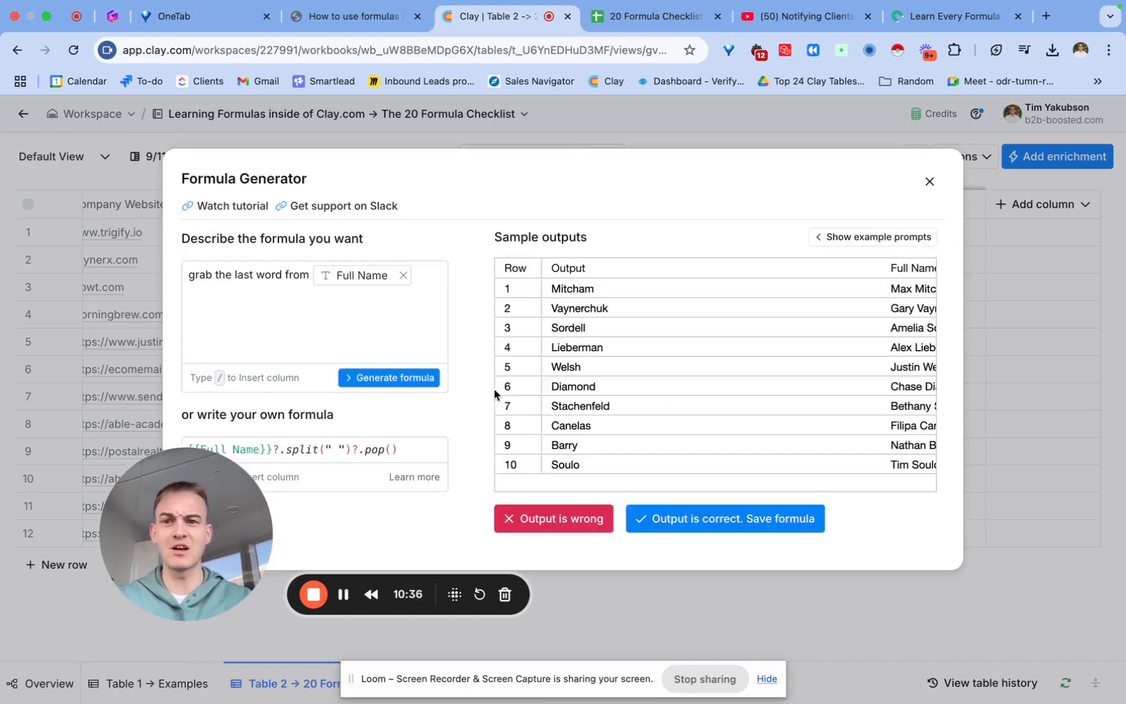
Save the last-word formula as a new column and rename that column "Last Name".
left_click(639, 519)
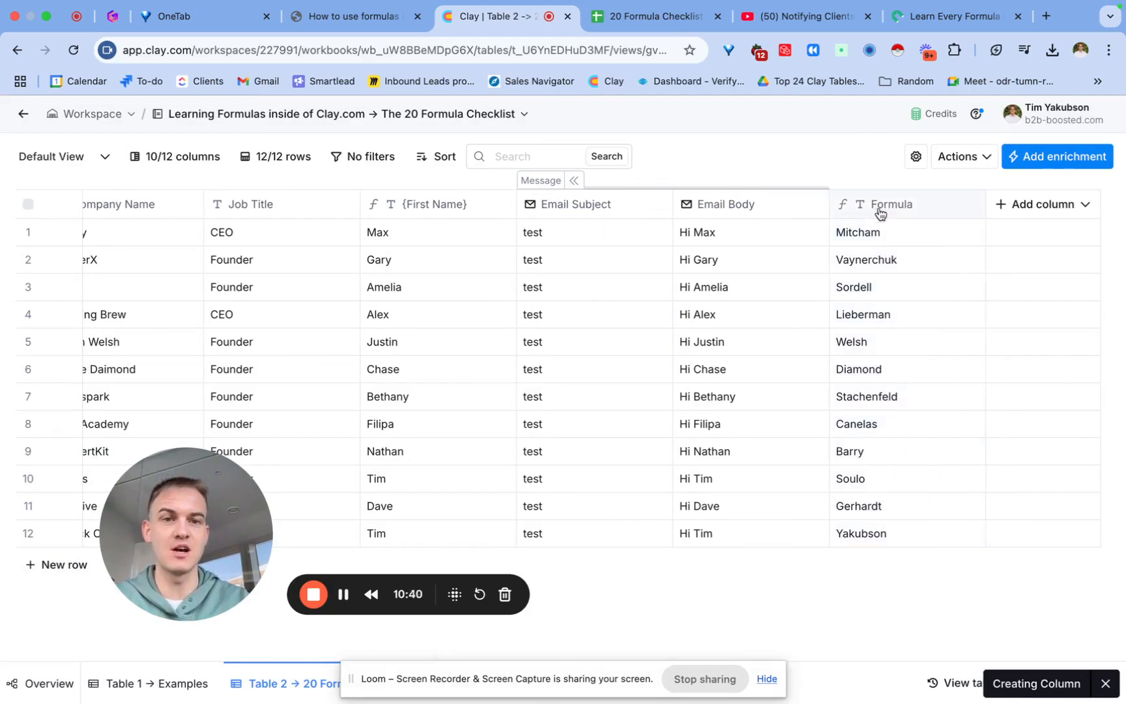
left_click(881, 208)
left_click(872, 239)
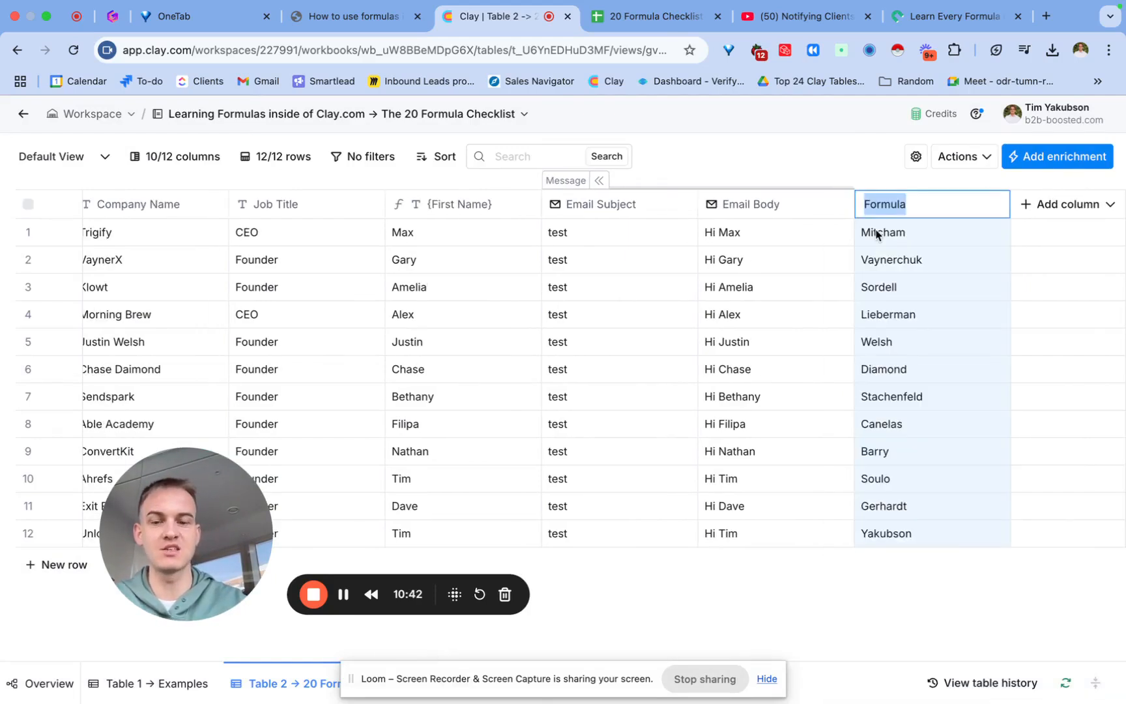
type("Last Name")
key("Return")
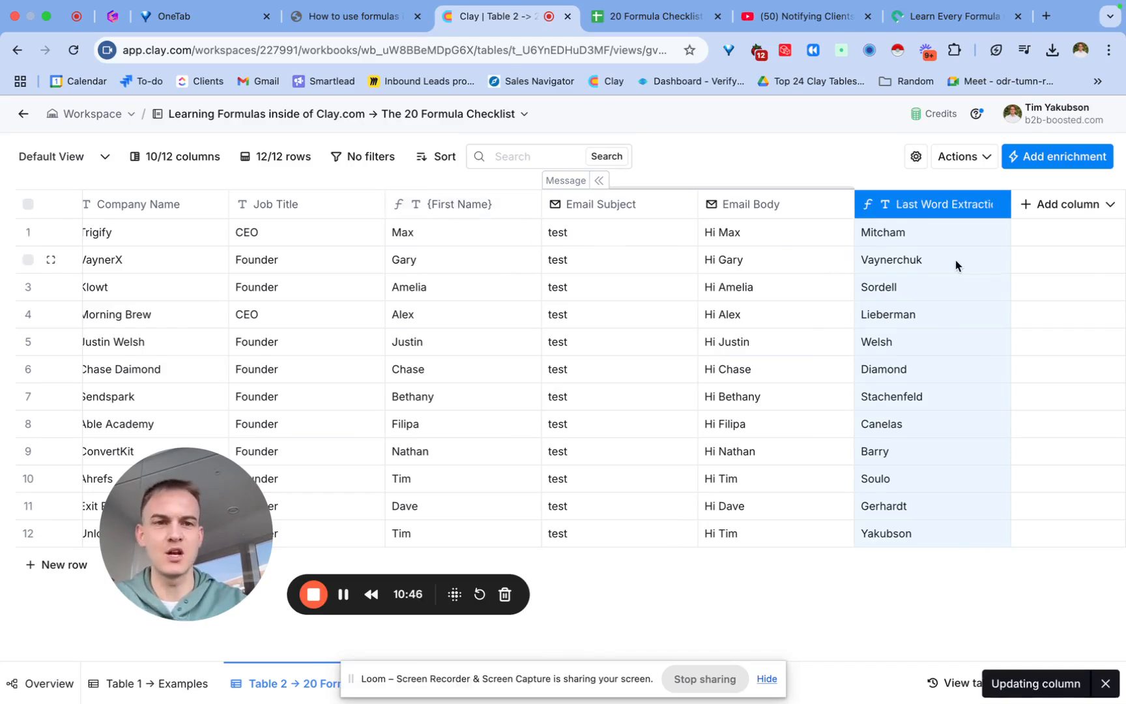
double_click(963, 207)
type("La")
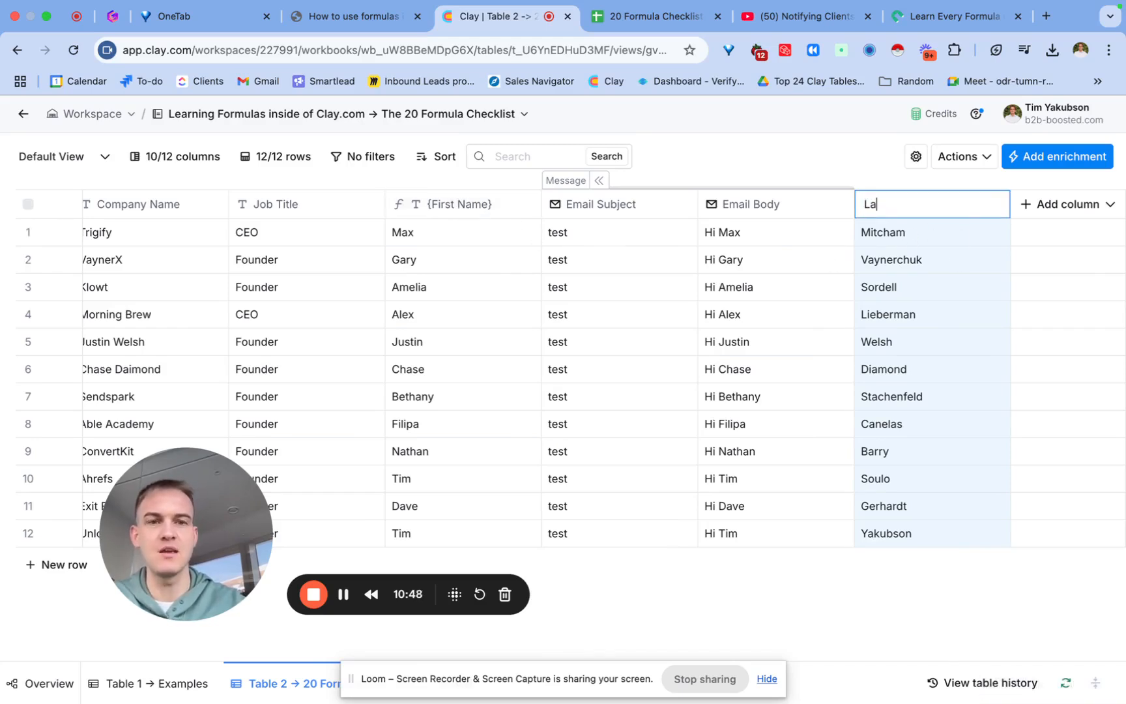
type("st Name")
key("Return")
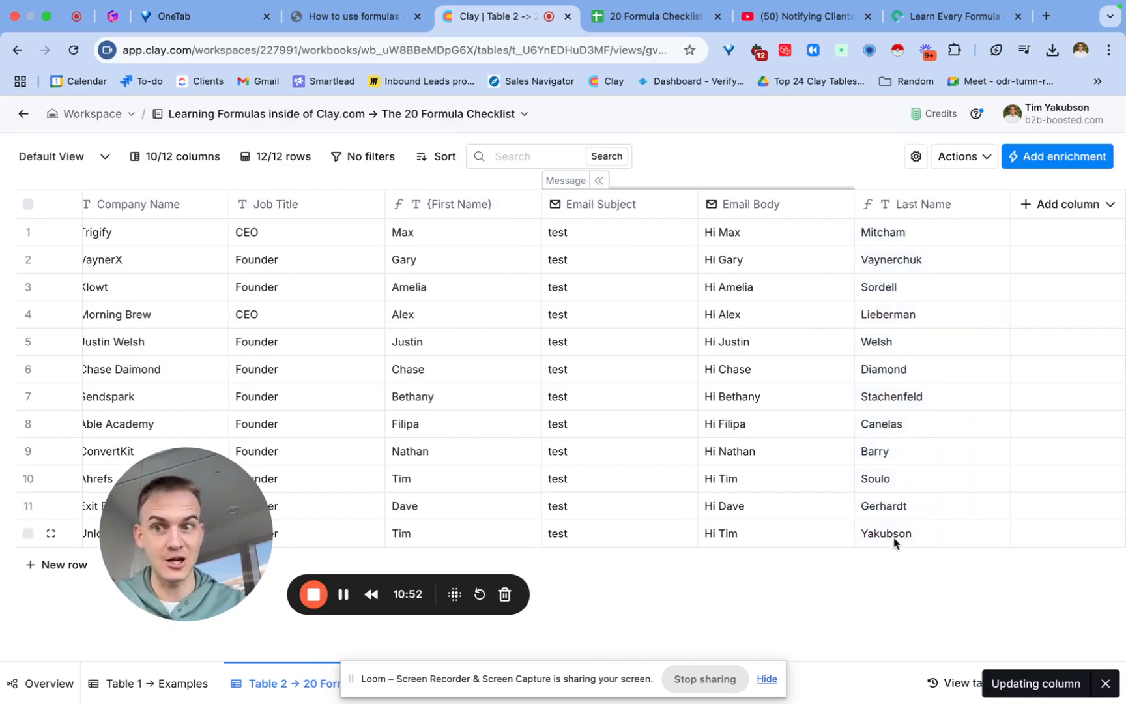
Switch to the 20 Formula Checklist, tick off step 3 and select the step 4 task about extracting the email domain.
left_click(372, 26)
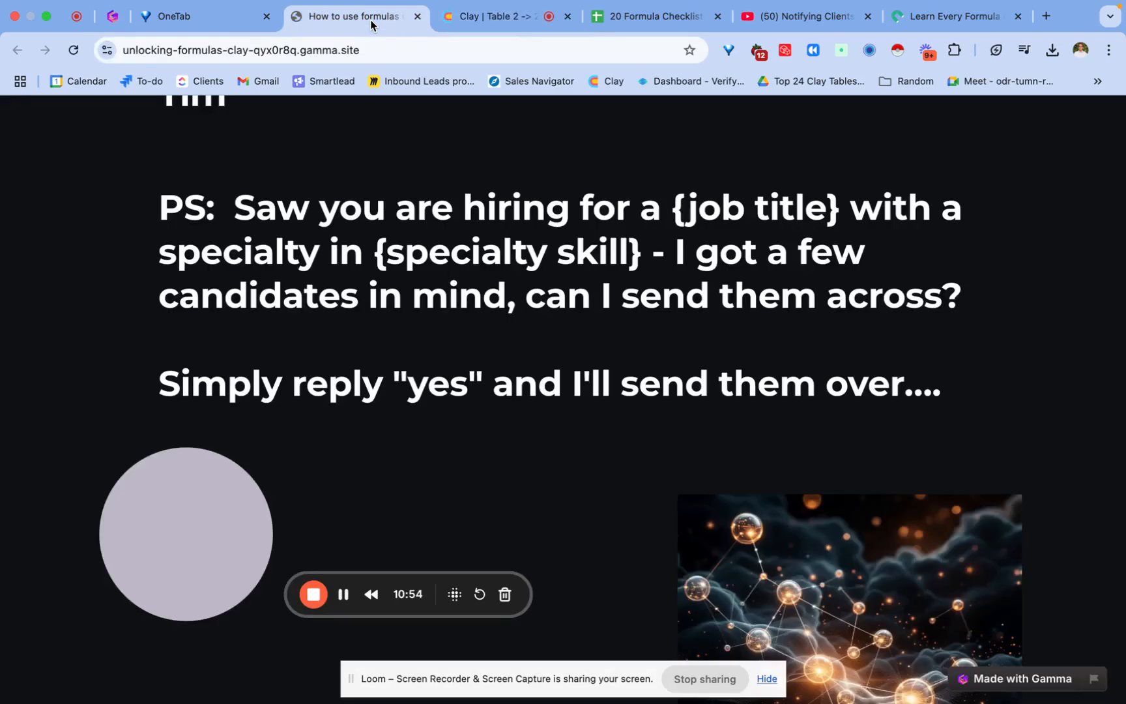
left_click(651, 17)
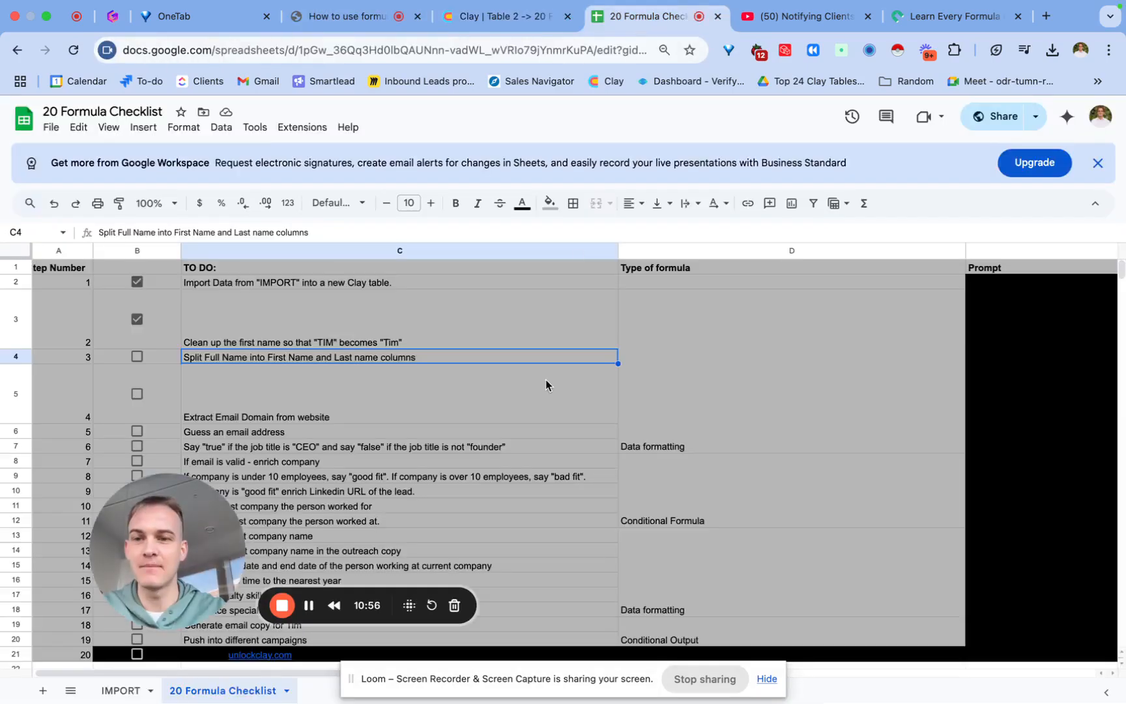
left_click(137, 356)
left_click(232, 416)
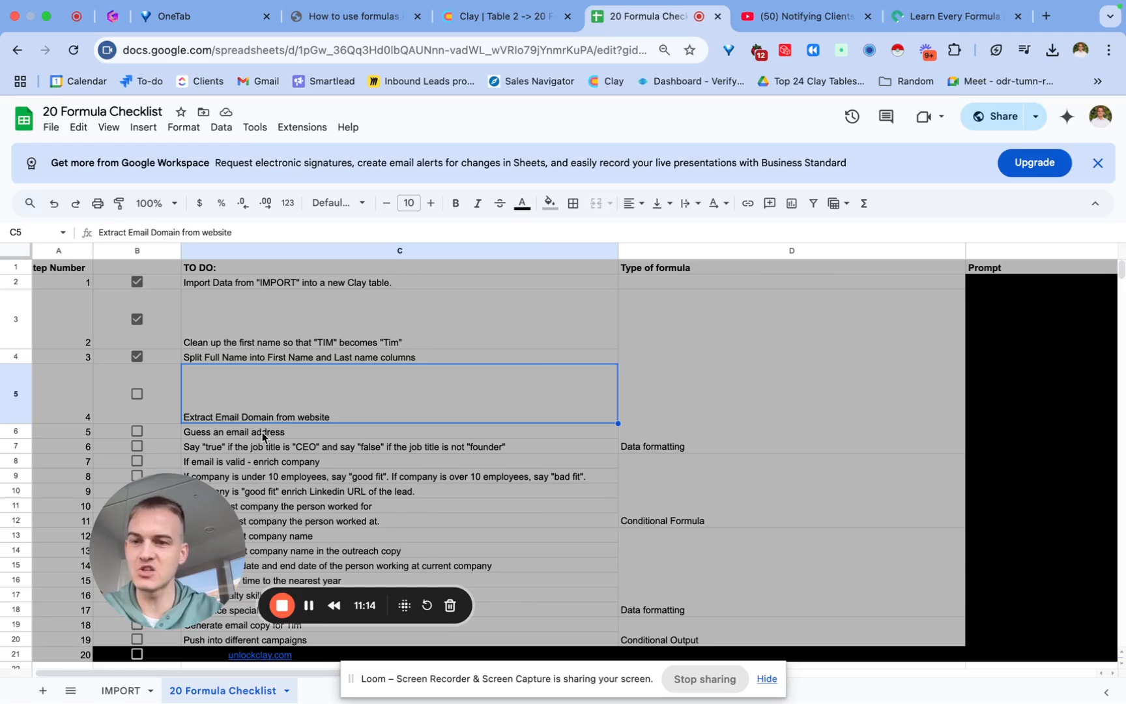
left_click(246, 433)
left_click(236, 404)
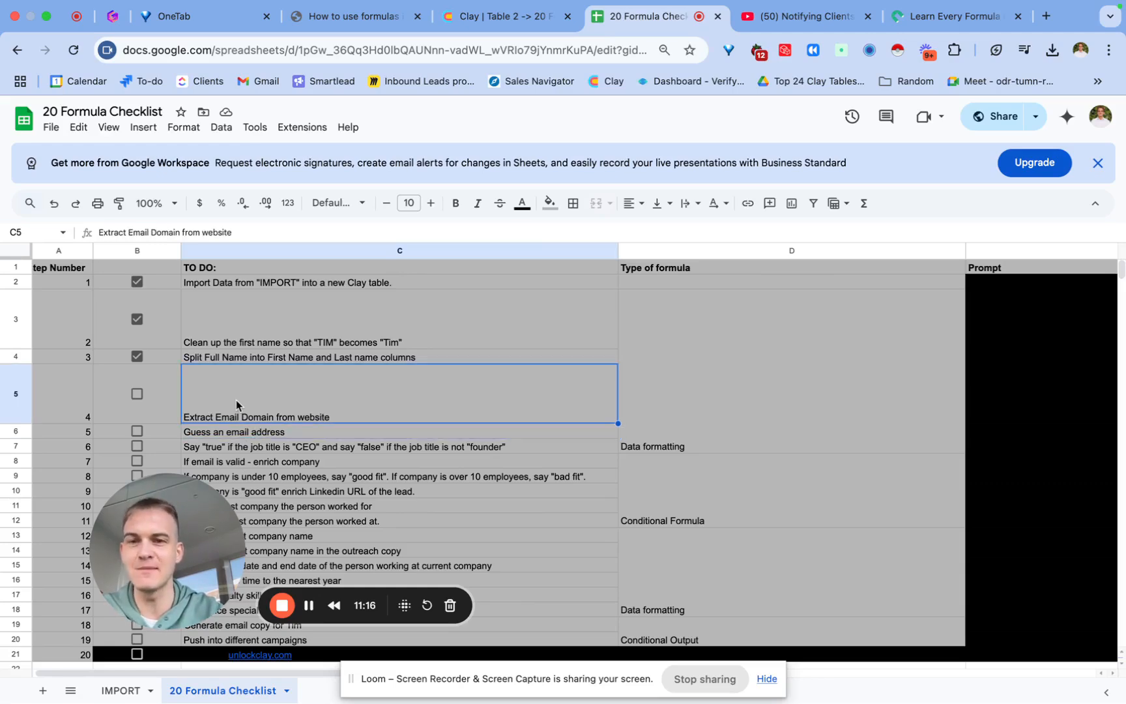
Return to the Clay table and insert a new formula column directly after Company Website.
left_click(502, 17)
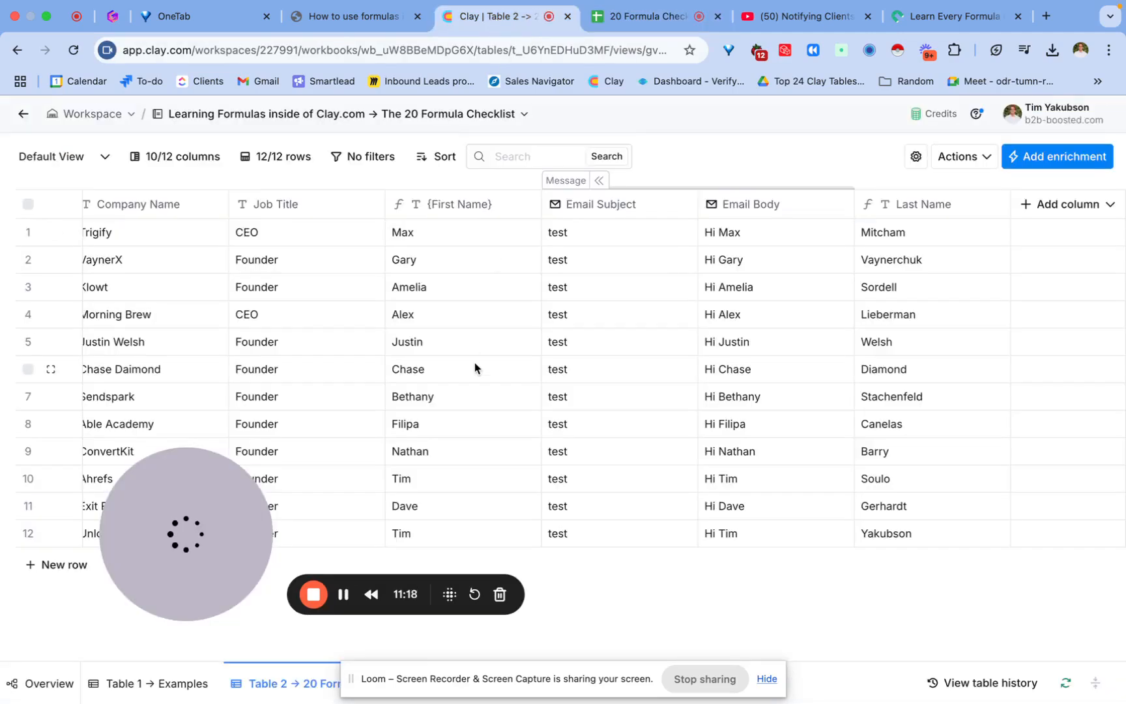
scroll(474, 369, "left", 9)
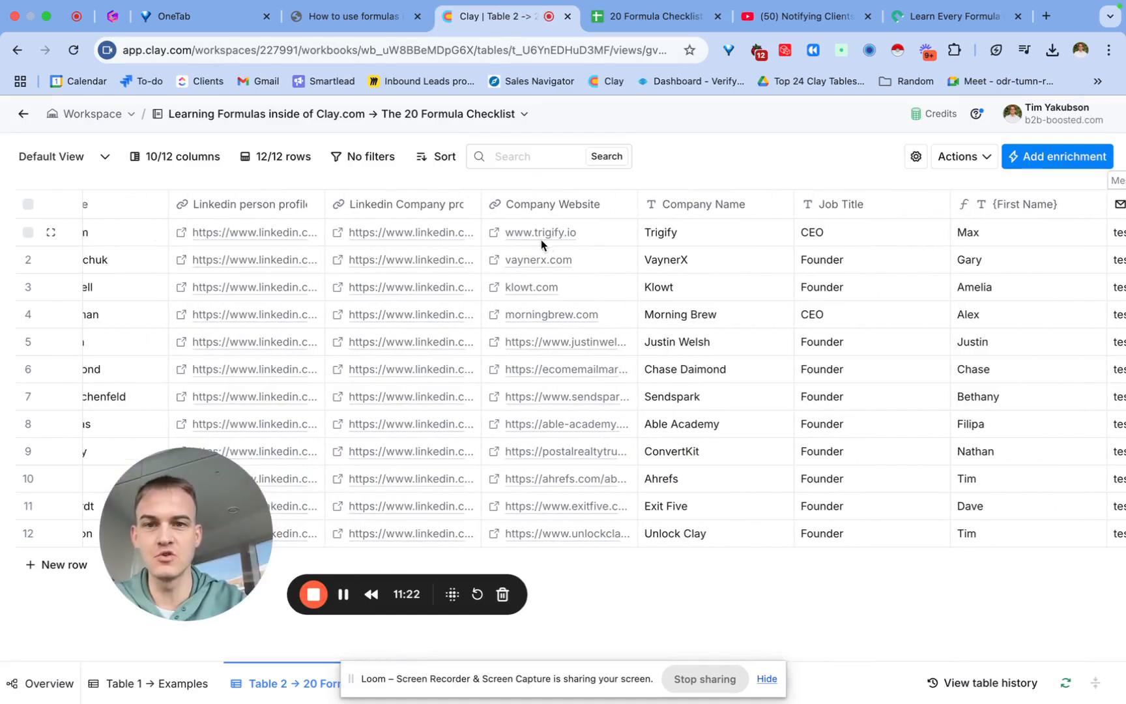
left_click(596, 206)
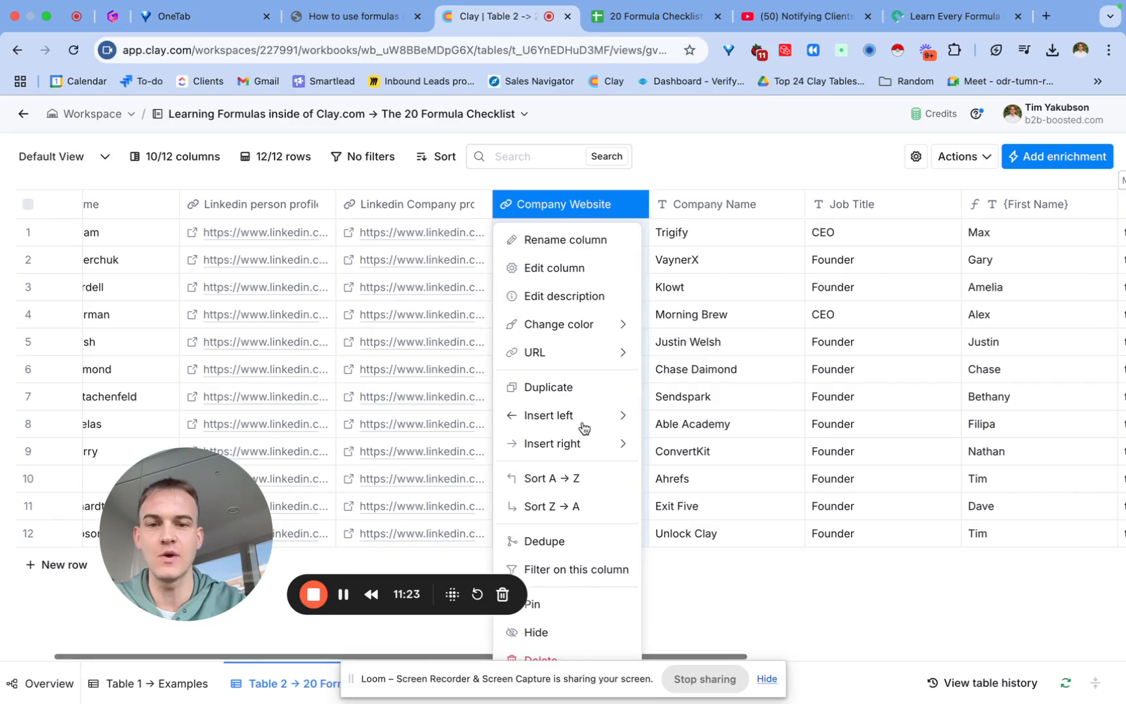
mouse_move(574, 442)
left_click(715, 233)
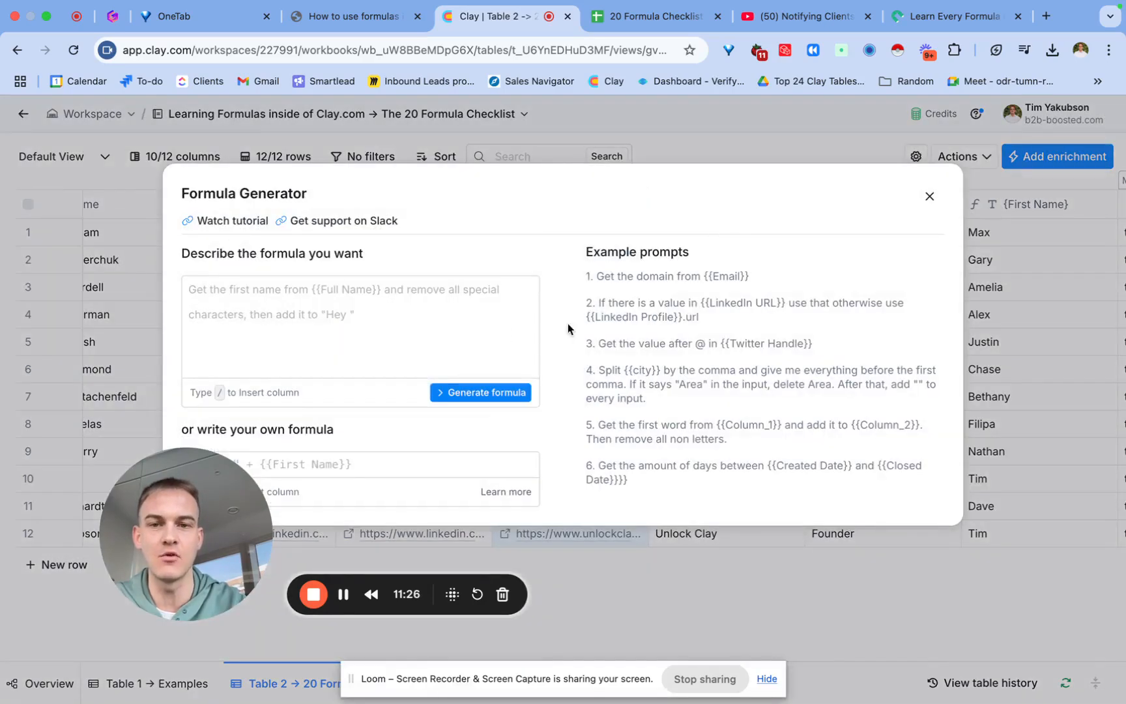
Generate a formula from the prompt "grab the email domain from" followed by the Company Website column.
type("grab the ")
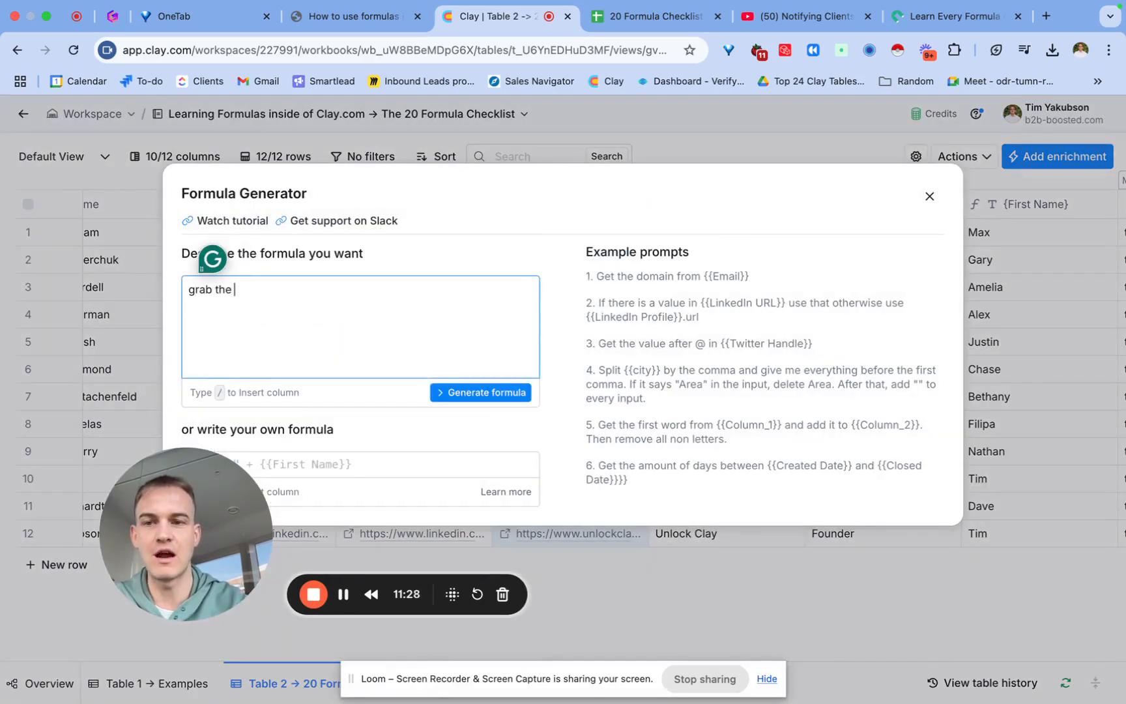
type("email dom")
type("onm /")
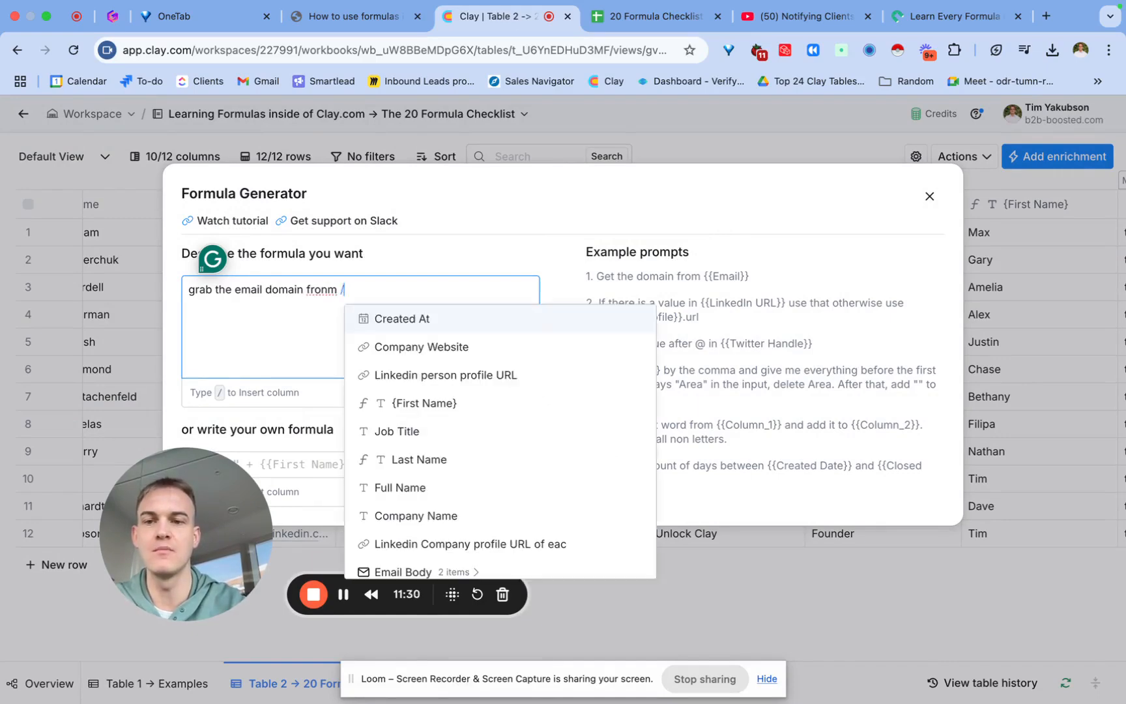
key("BackSpace")
key("BackSpace")
key("BackSpace")
key("BackSpace")
type("m /")
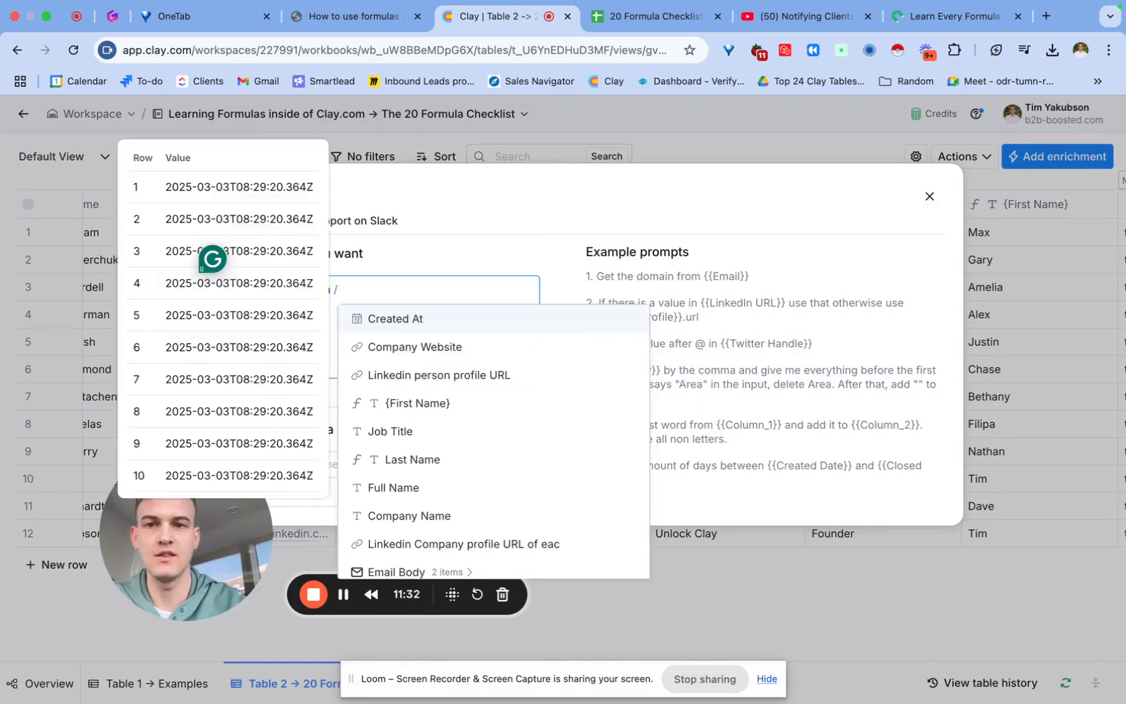
type("web")
key("Return")
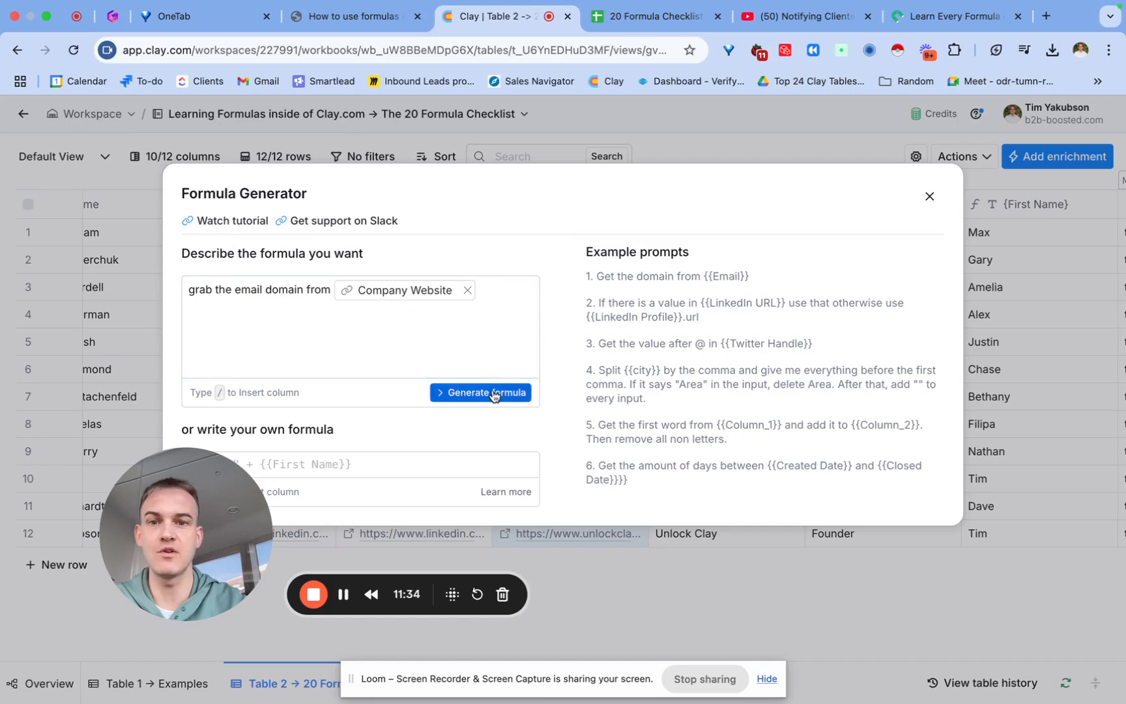
left_click(501, 386)
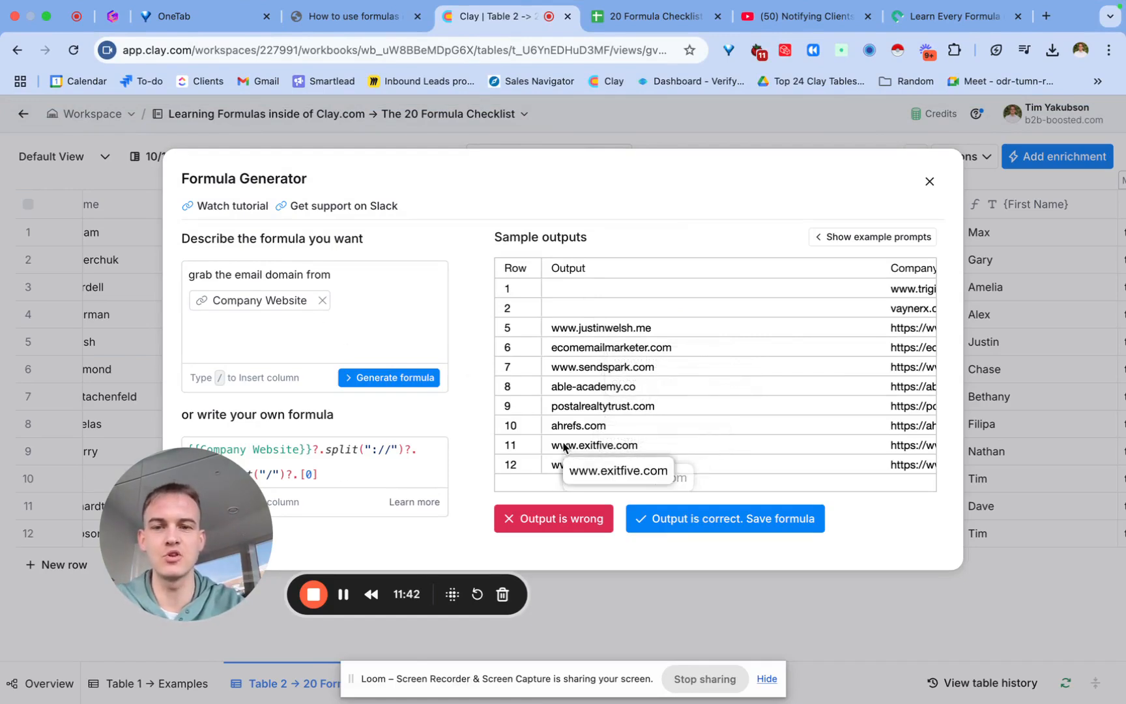
Save the domain formula that also strips "www", "https", "//", ":" and "/", and rename its column "Email Domains".
left_click(344, 594)
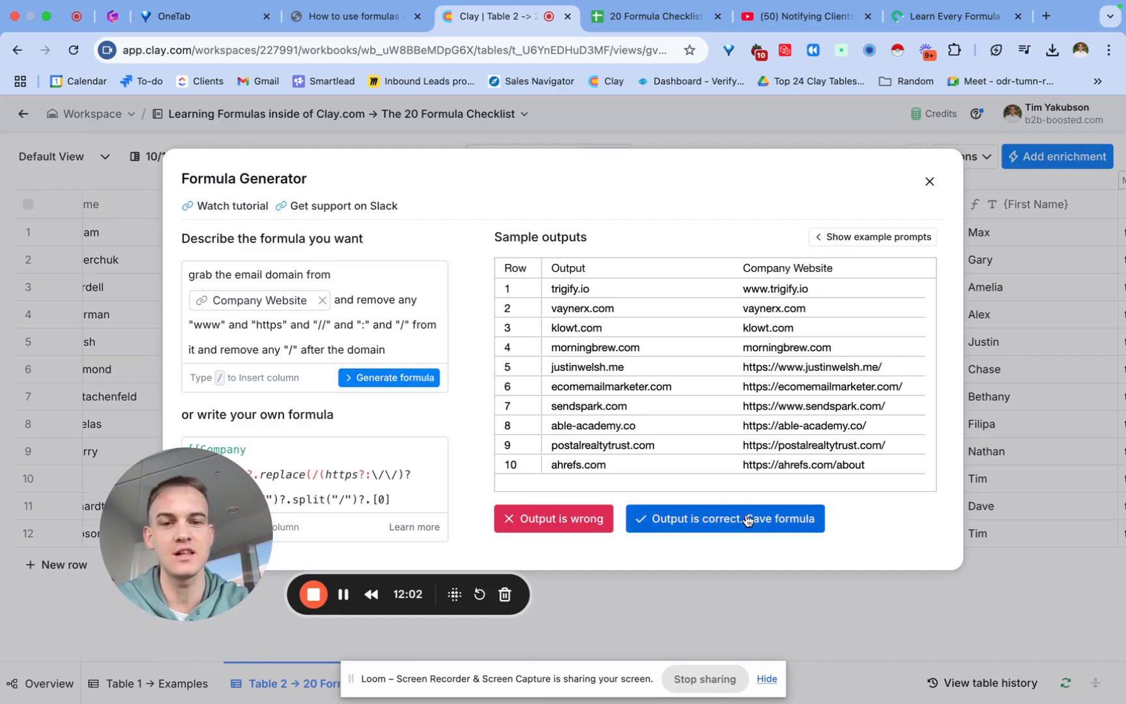
left_click(692, 521)
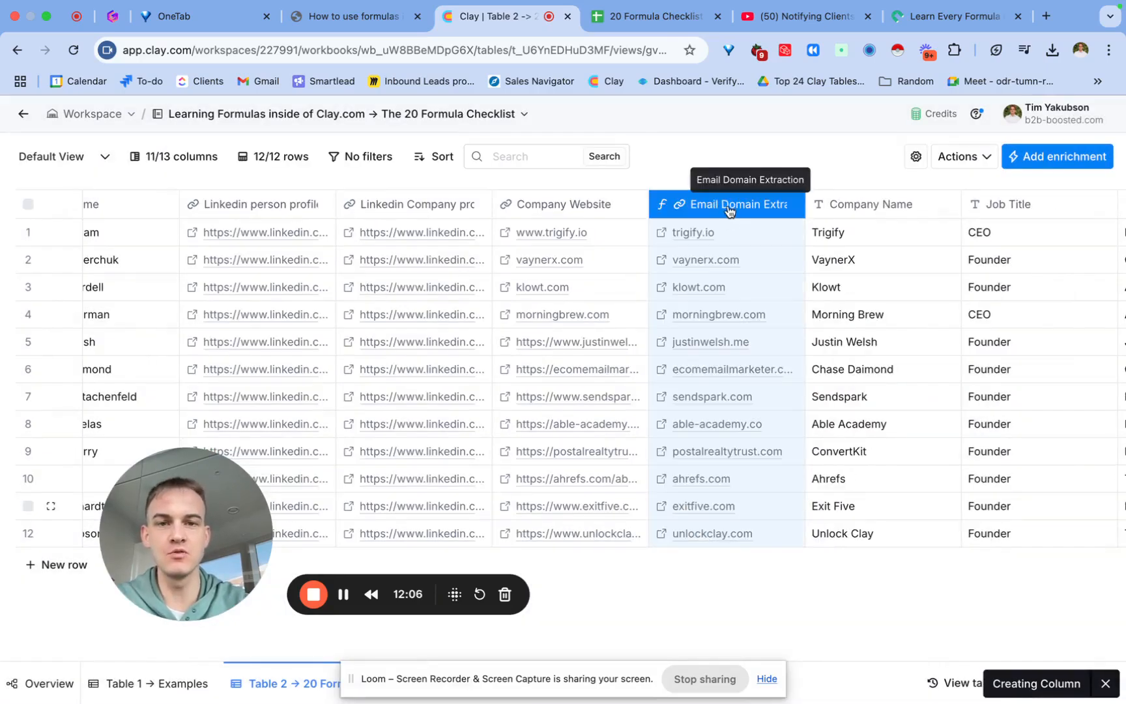
double_click(724, 204)
type("Email DOm")
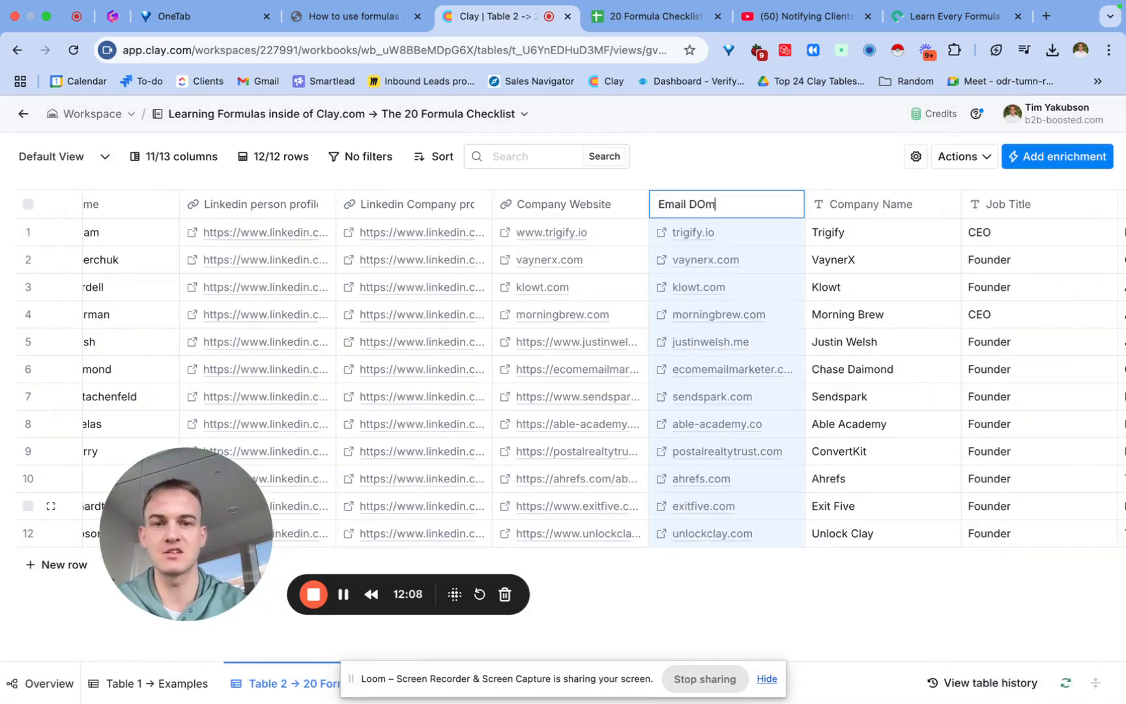
type("ai ")
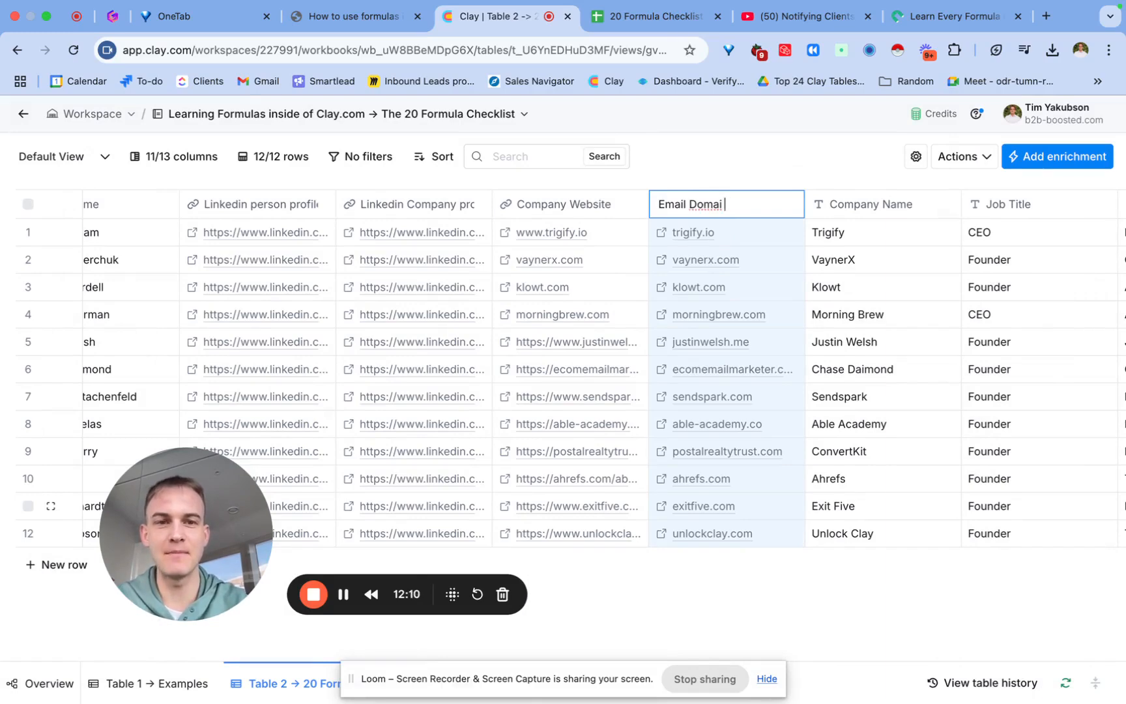
type("s")
key("Return")
Move the Full Name column so that it sits directly before Email Domains.
scroll(457, 259, "left", 2)
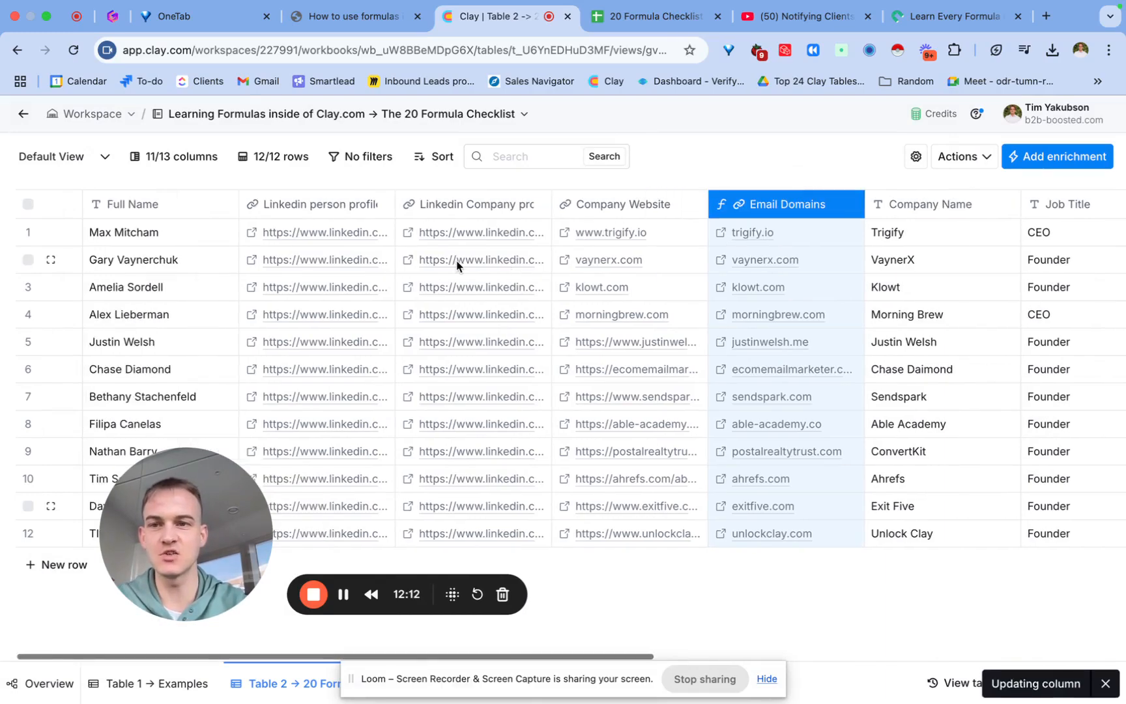
left_click_drag(172, 204, 717, 222)
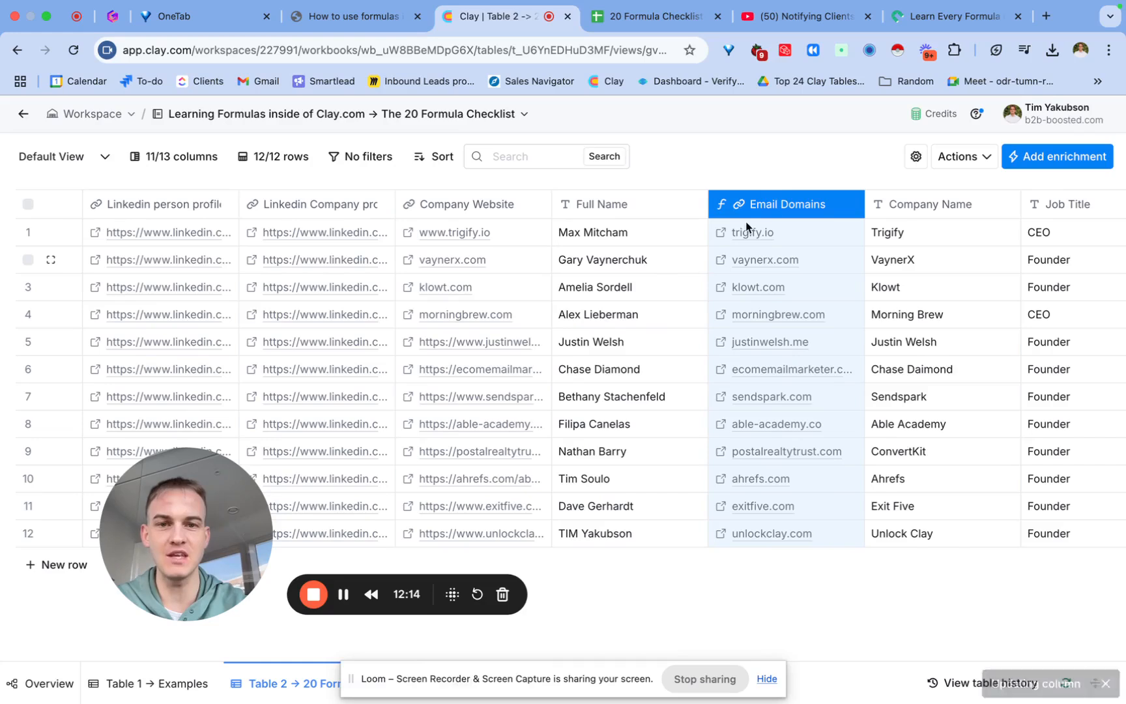
left_click(778, 162)
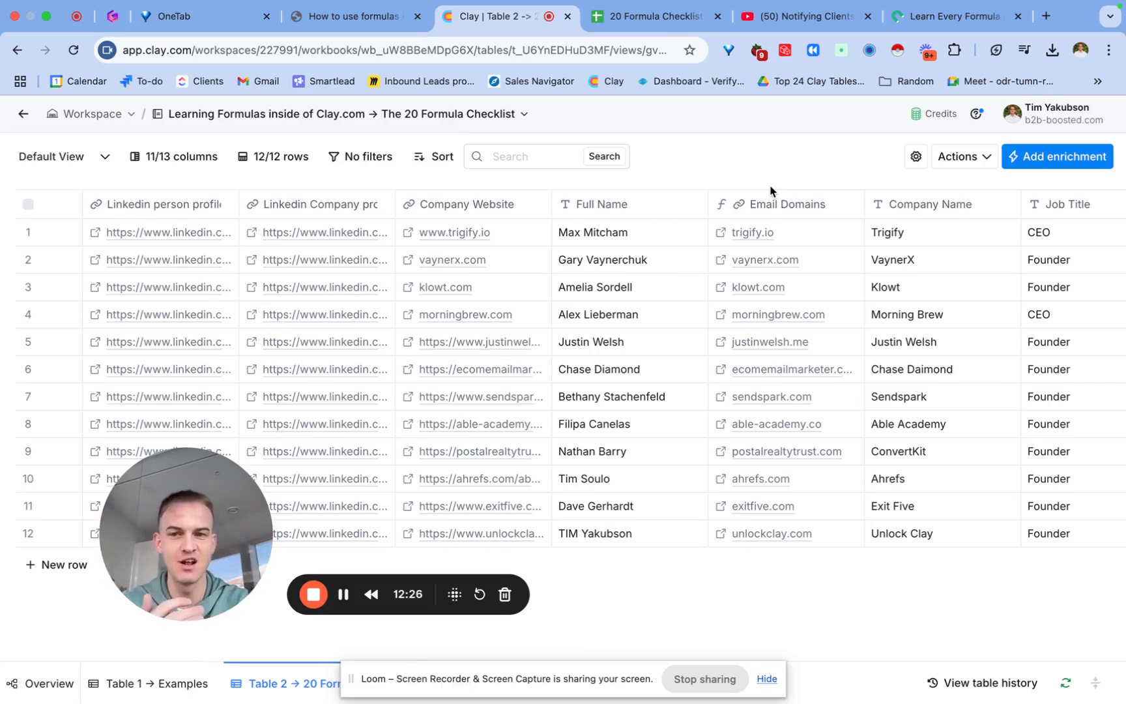
Insert a formula column after Email Domains and generate its formula from the {First Name} column, "@" and the Email Domains column.
left_click(772, 204)
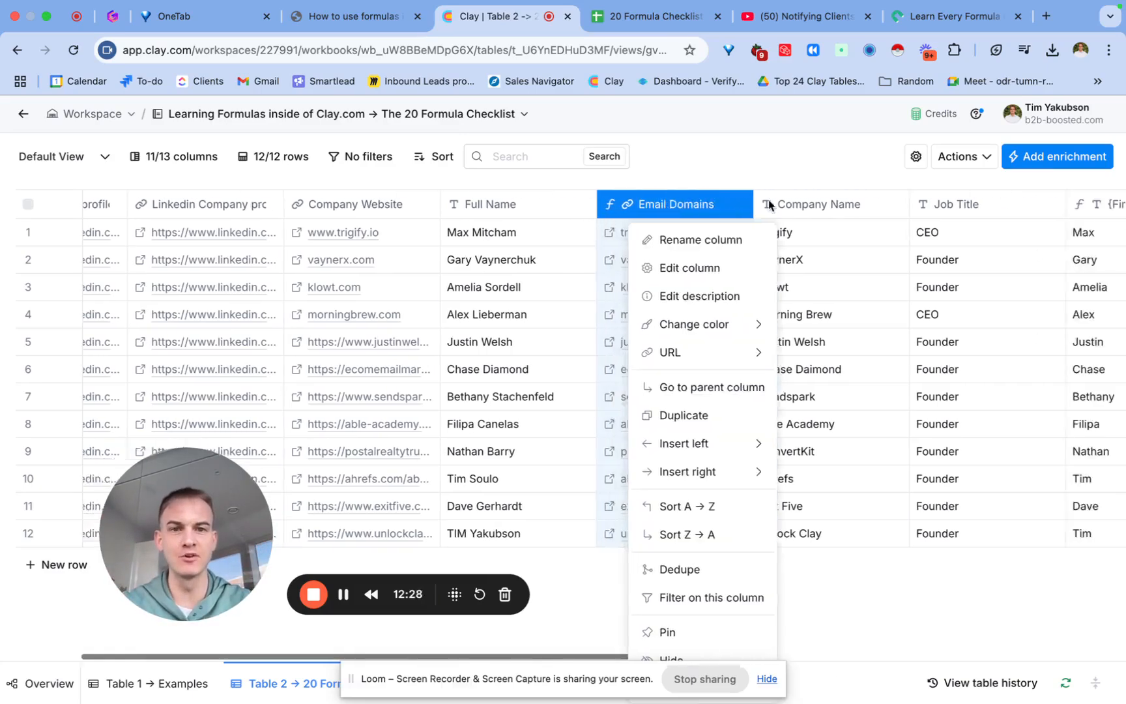
mouse_move(607, 471)
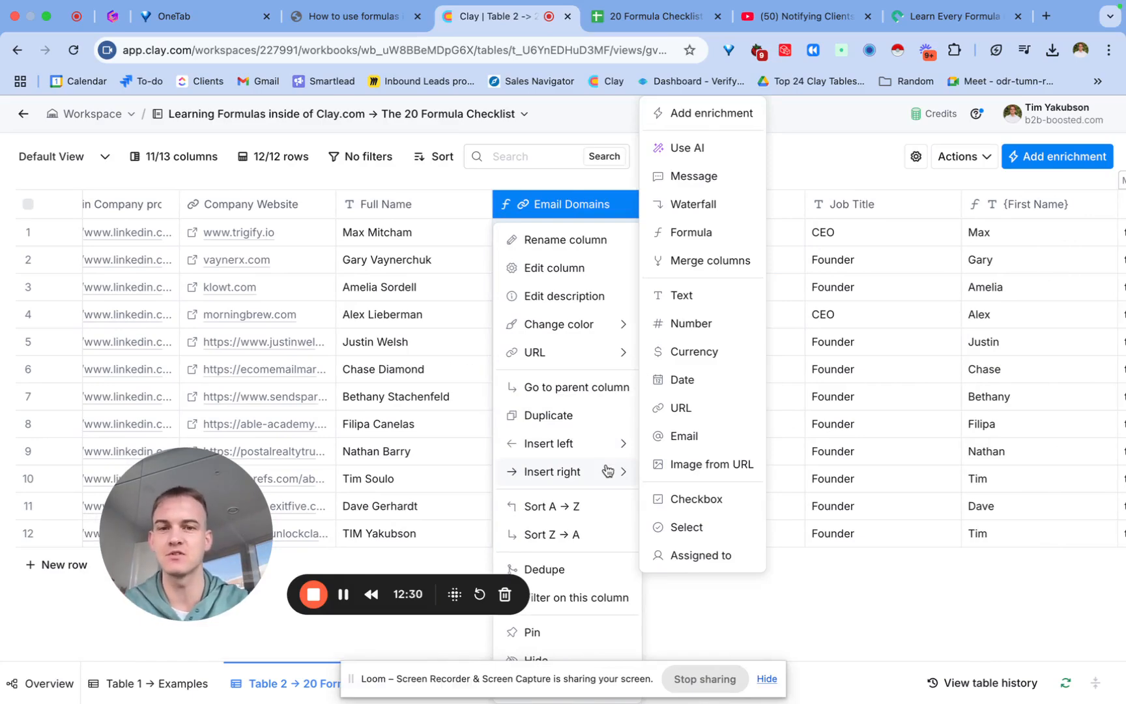
left_click(701, 234)
left_click(496, 308)
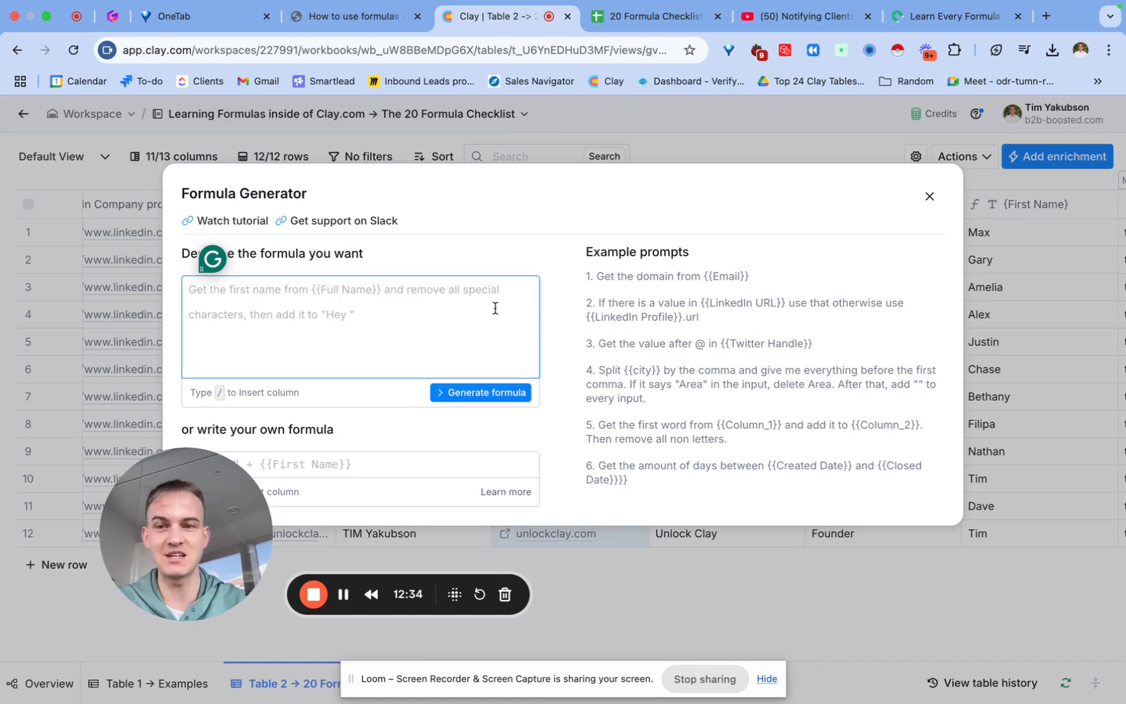
type("/fir")
left_click(464, 319)
type("@")
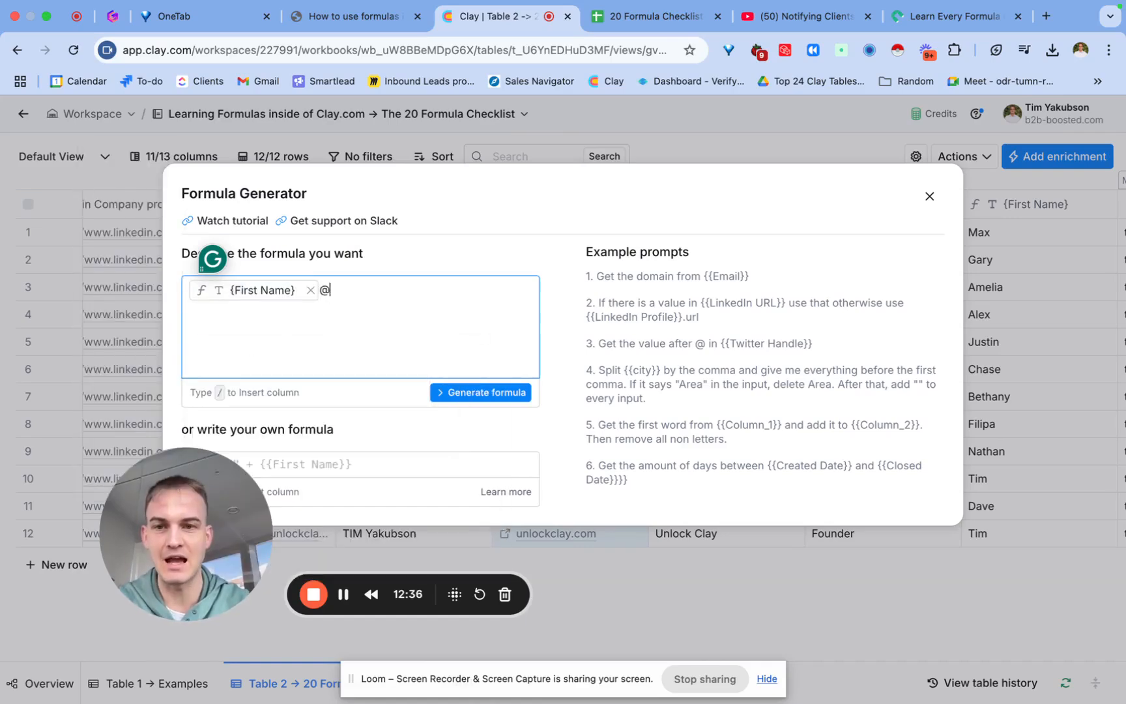
type("/ema")
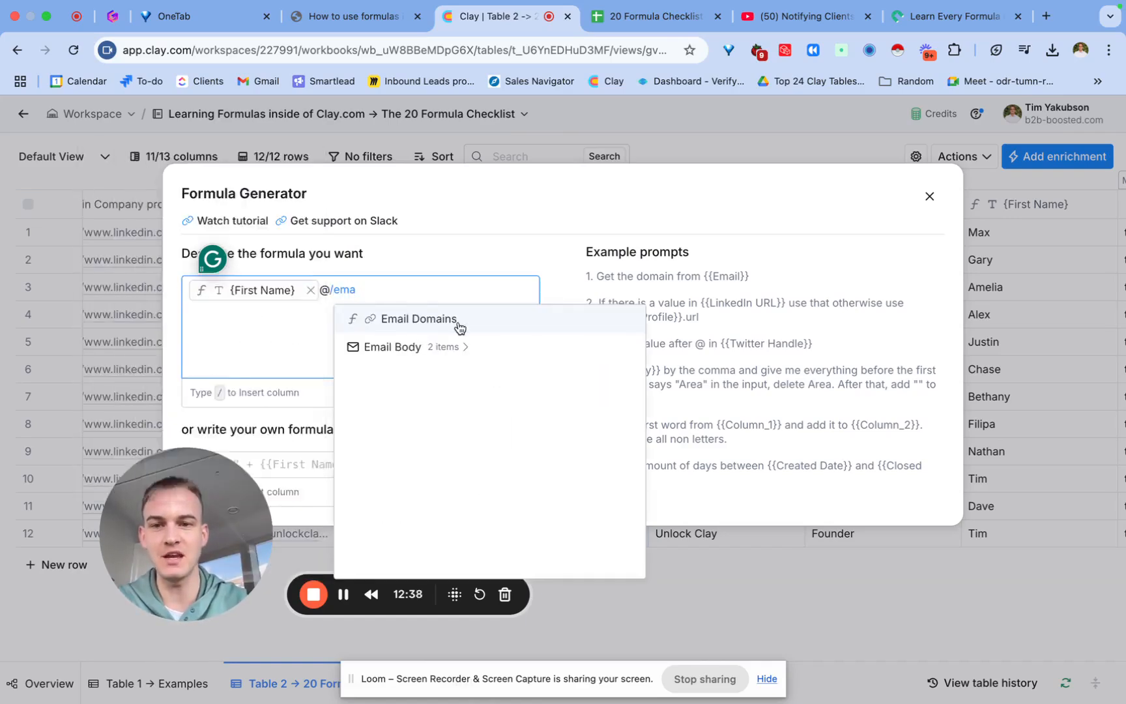
left_click(460, 321)
left_click(491, 399)
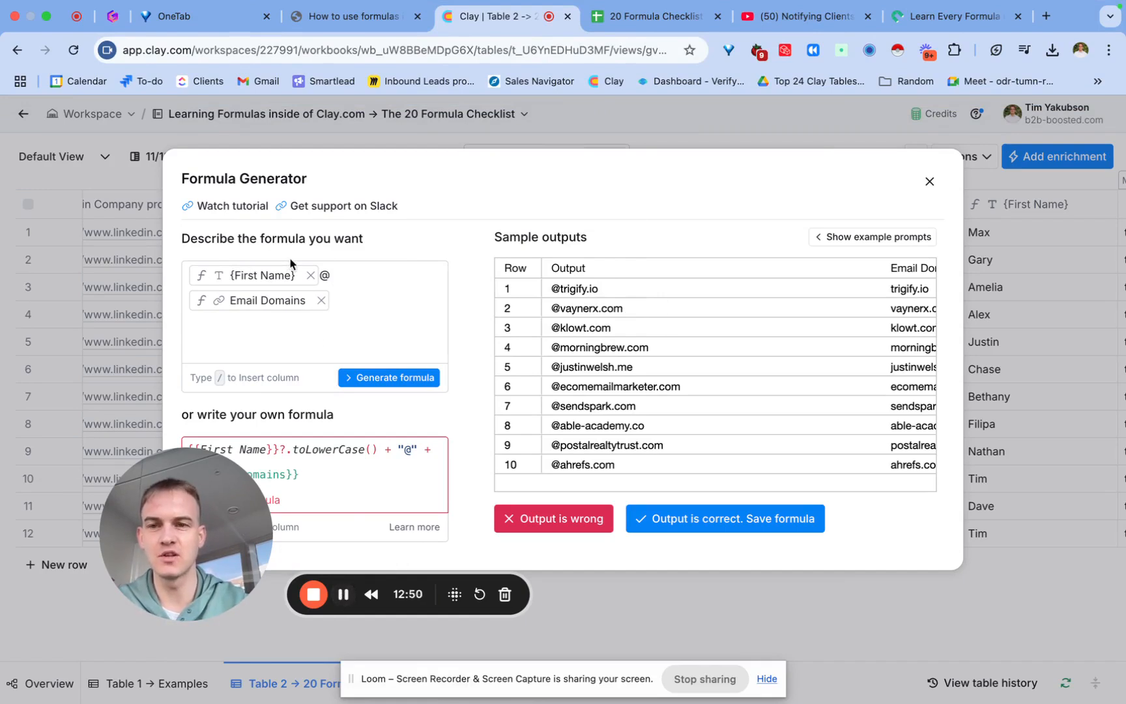
Save the formula that joins the First Name column, "@" and Email Domains, and rename its column "Email Guess 1".
left_click(344, 594)
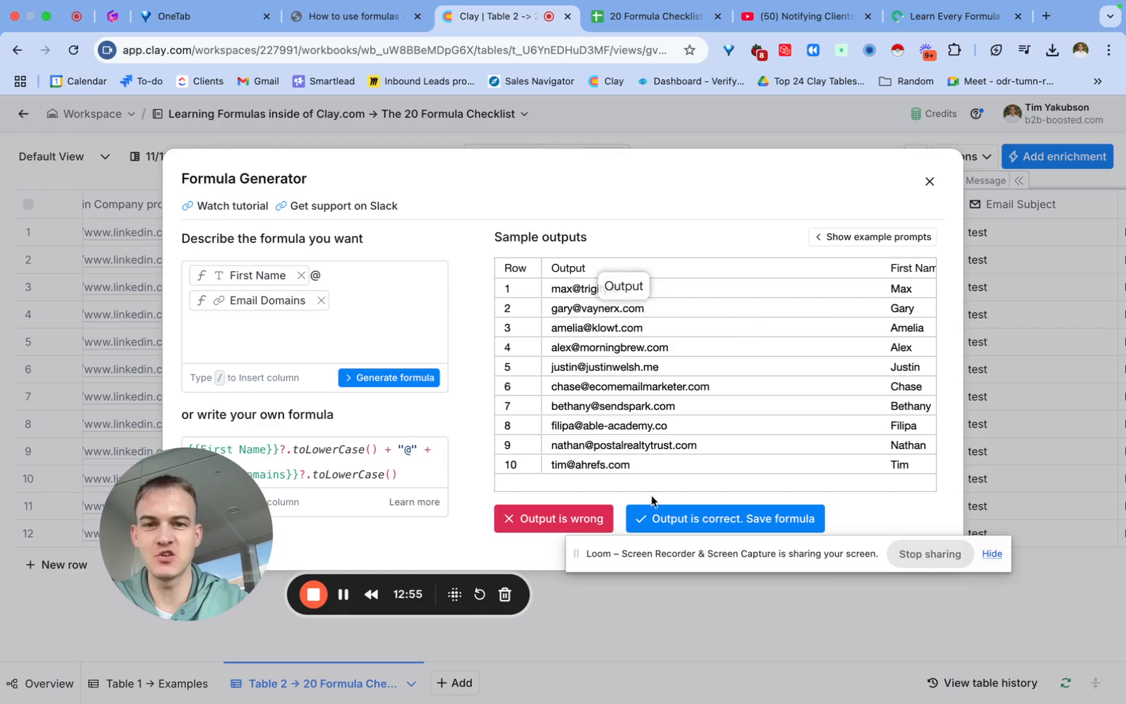
left_click(653, 521)
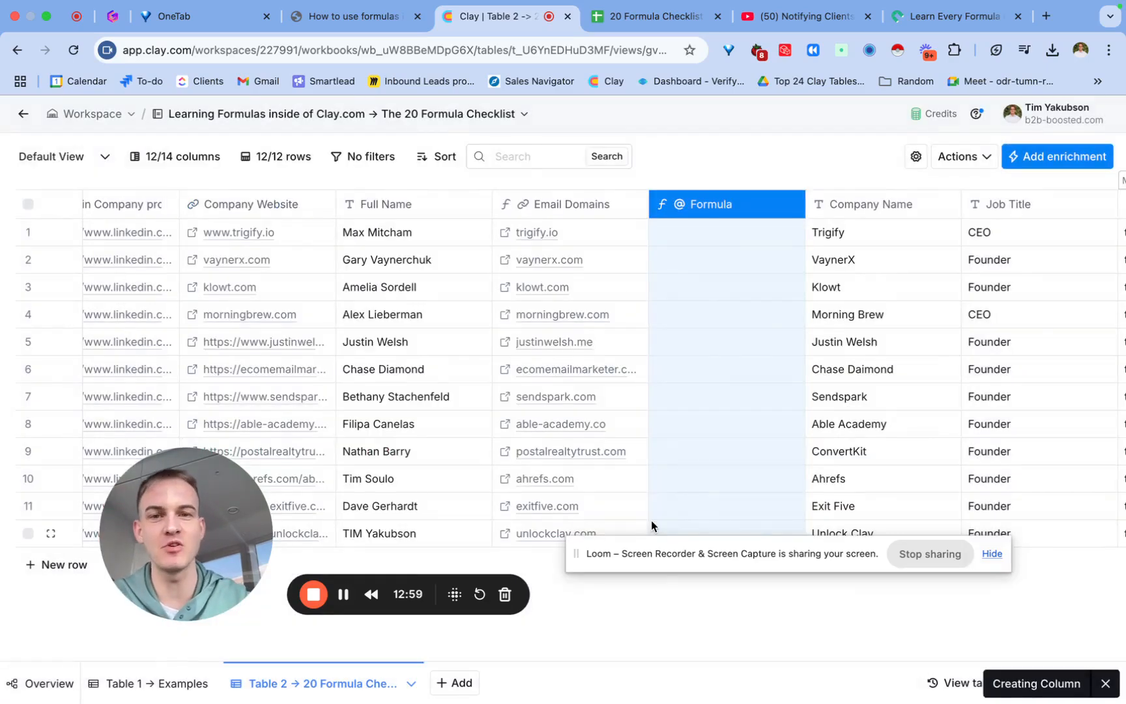
left_click(723, 204)
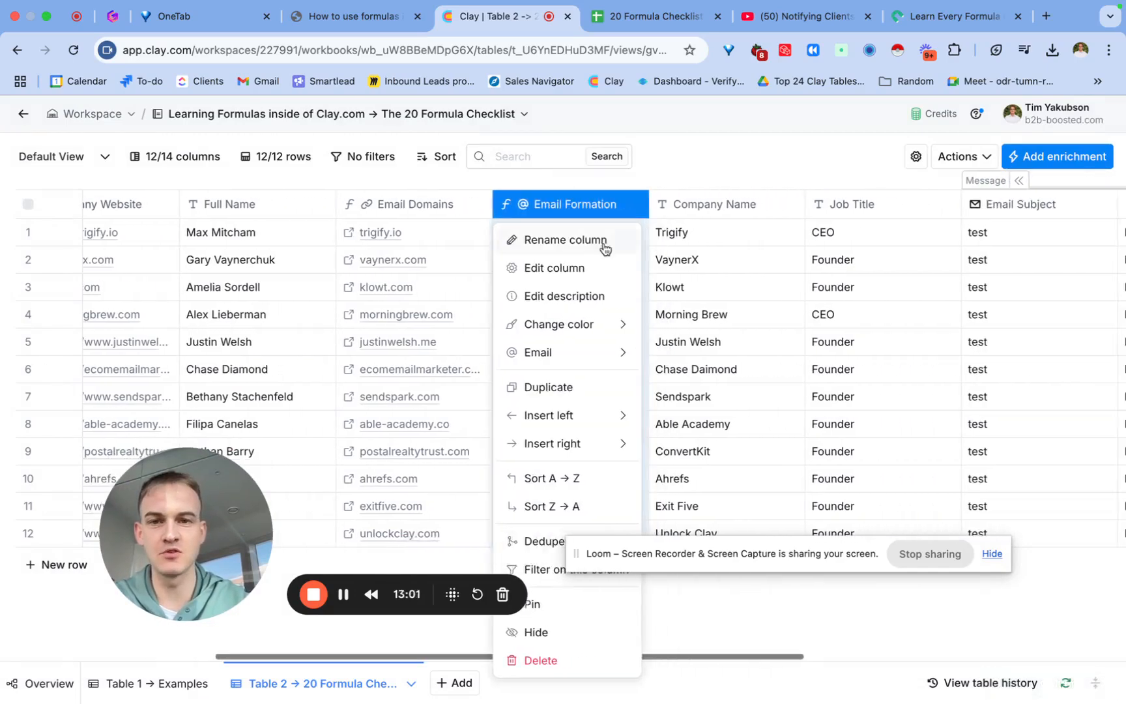
left_click(551, 241)
type("Email")
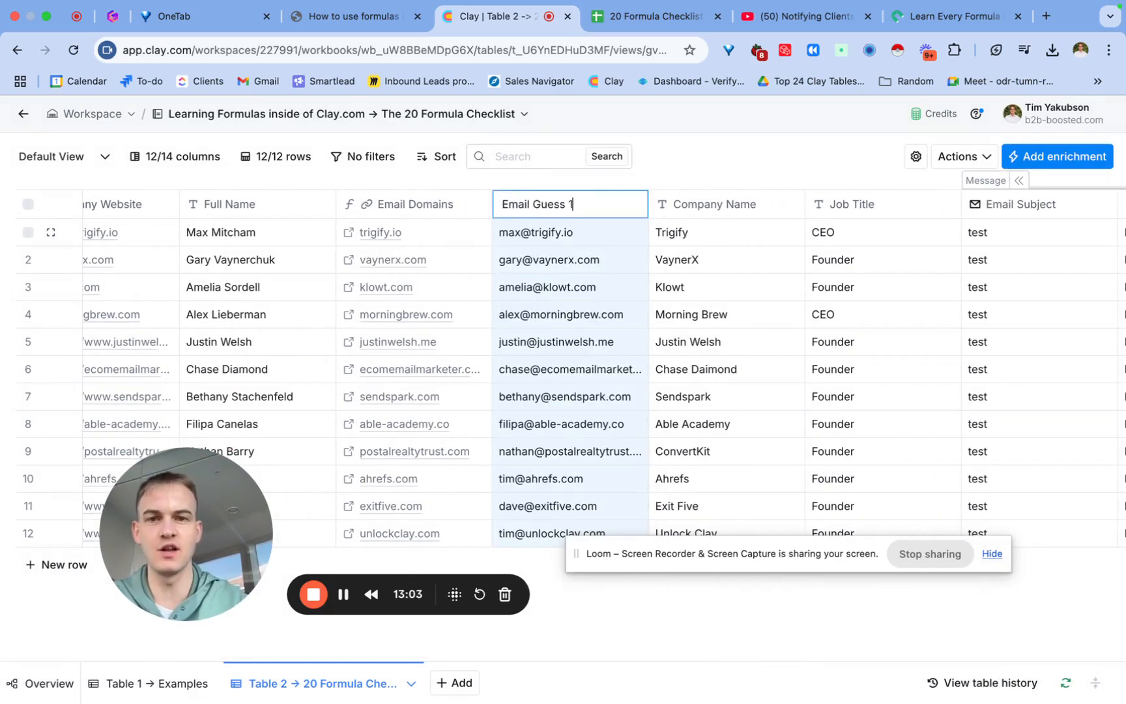
type(" Guess 1")
key("Return")
Insert an enrichment after the Email Guess 1 column, searching for "validate emai" and choosing LeadMagic's Validate Email.
left_click(591, 201)
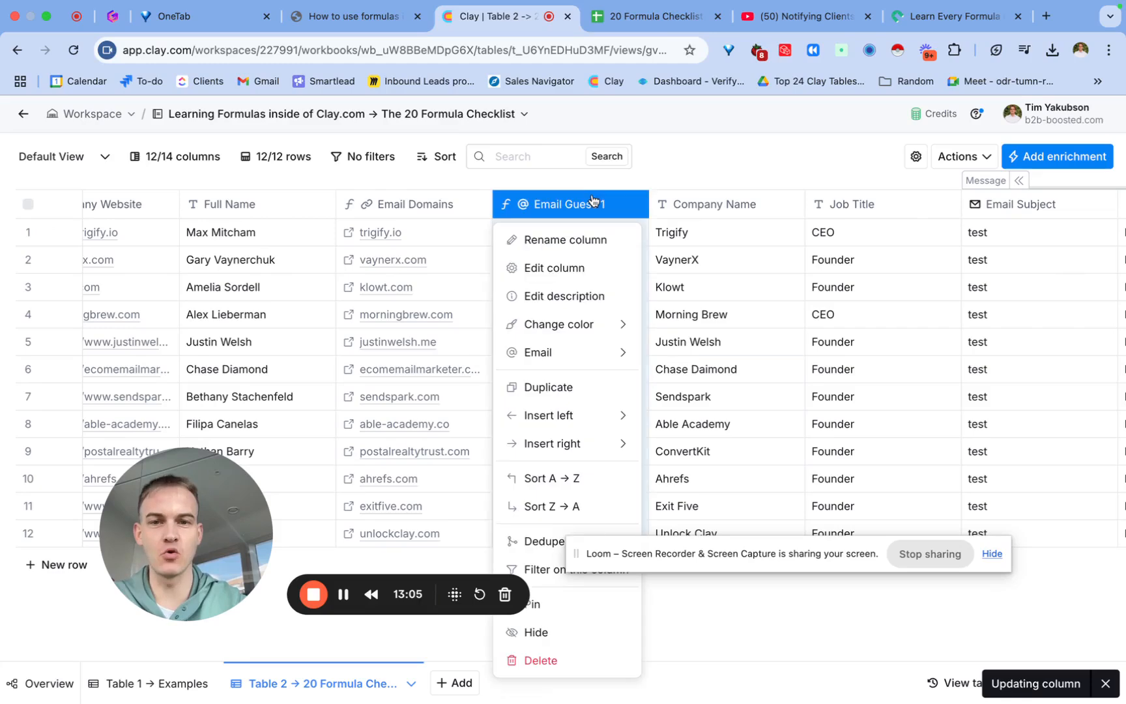
mouse_move(586, 443)
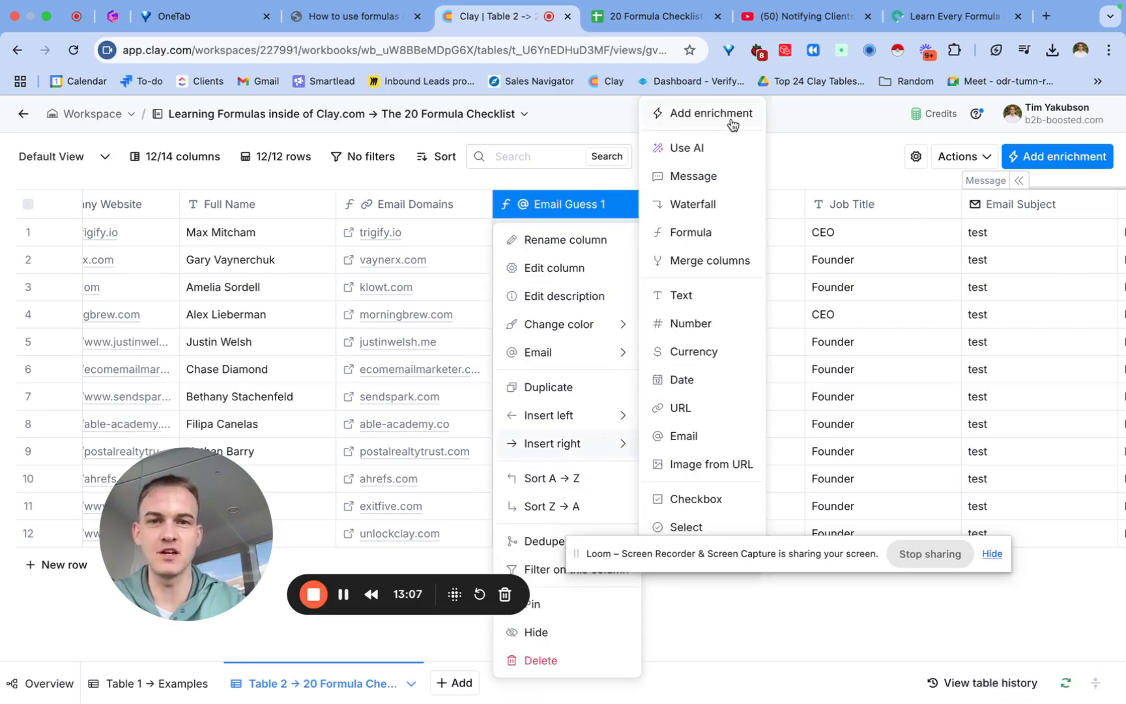
left_click(712, 114)
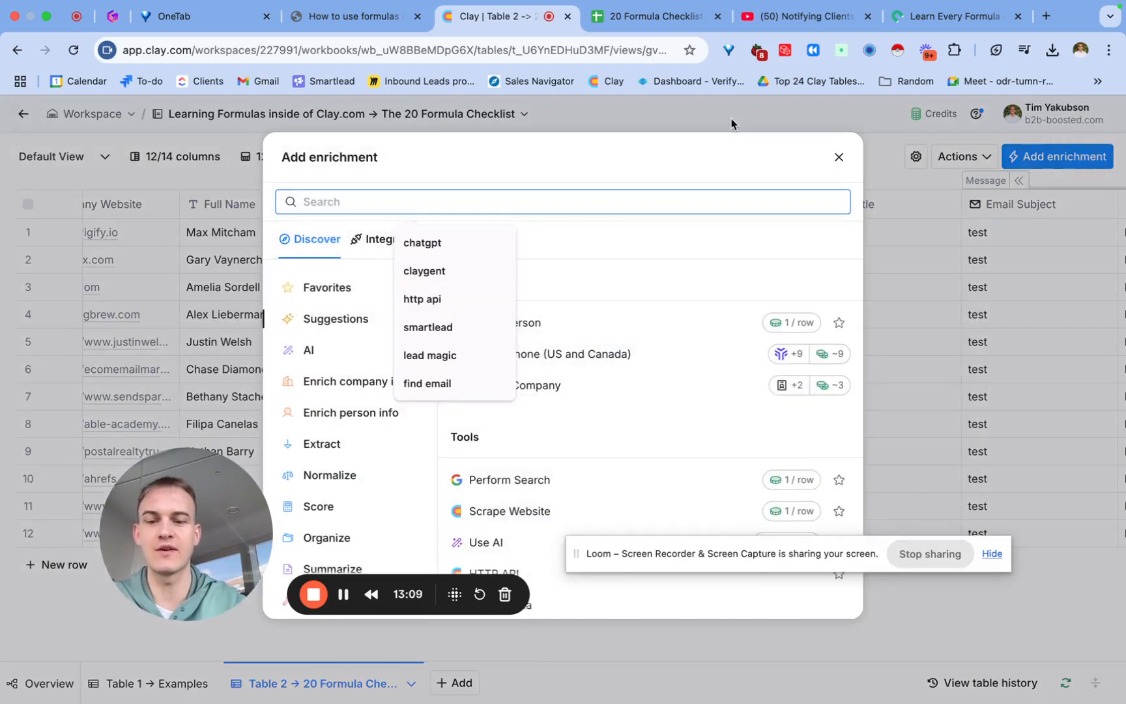
type("vali")
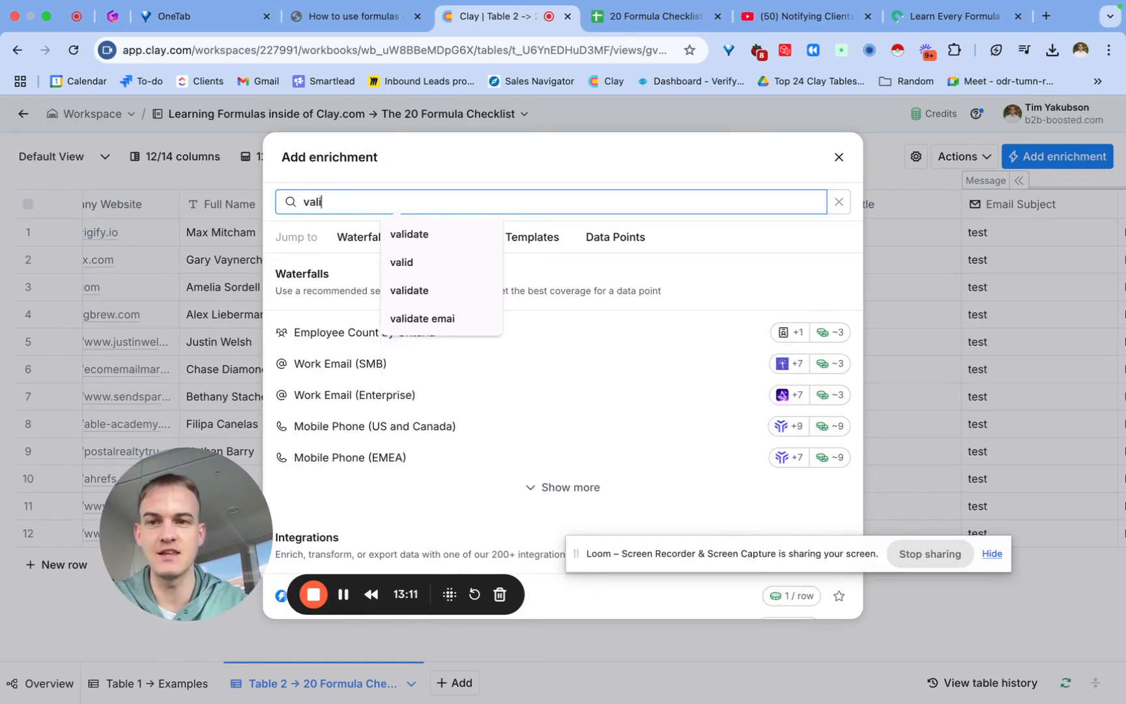
type("date emai")
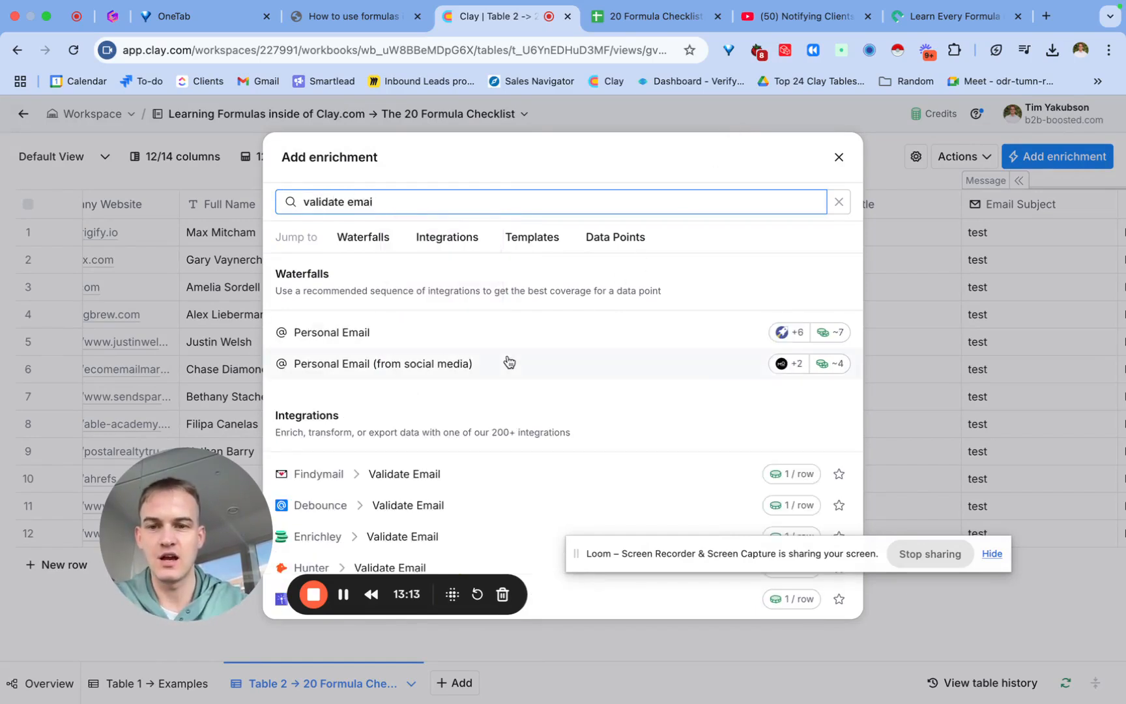
scroll(509, 361, "down", 3)
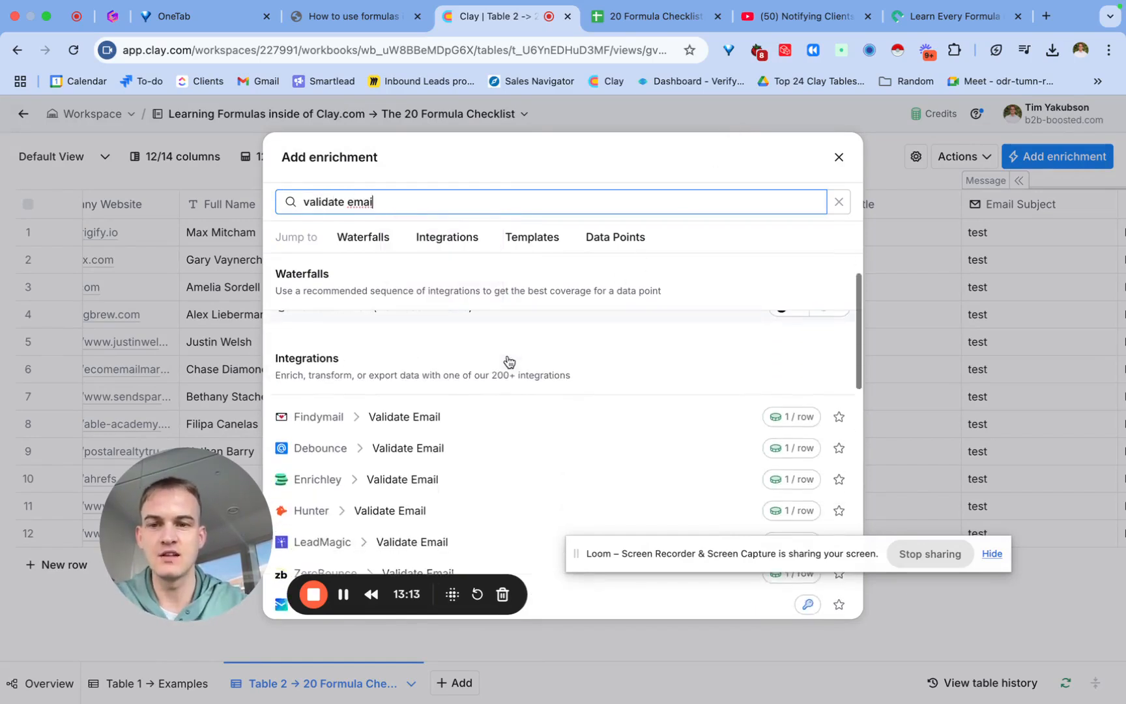
left_click(440, 454)
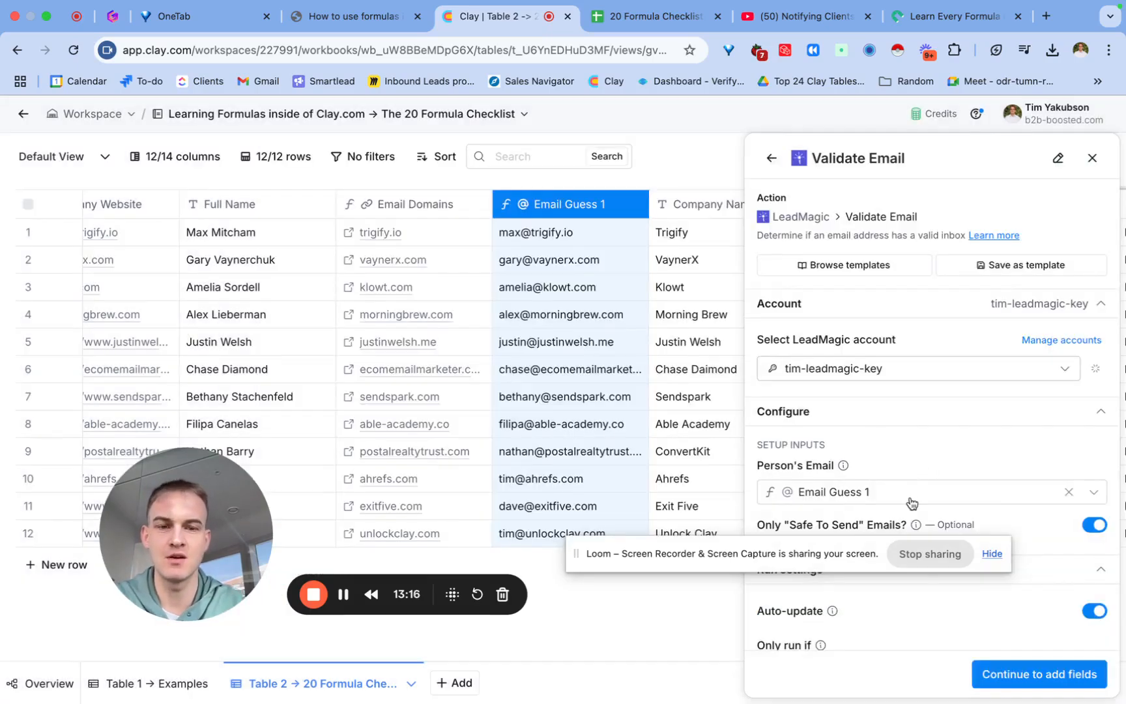
Add Status as an output column of the email validation, save it and run it on the 12 rows in this view.
left_click(1046, 671)
left_click(1084, 322)
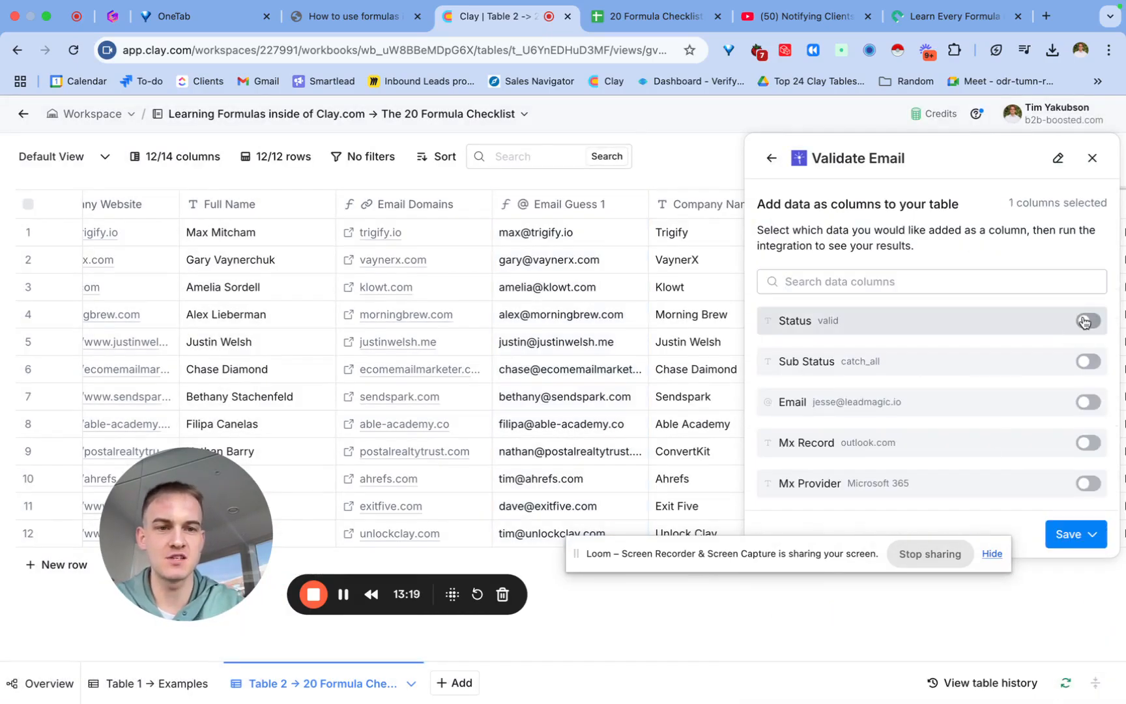
left_click(1090, 534)
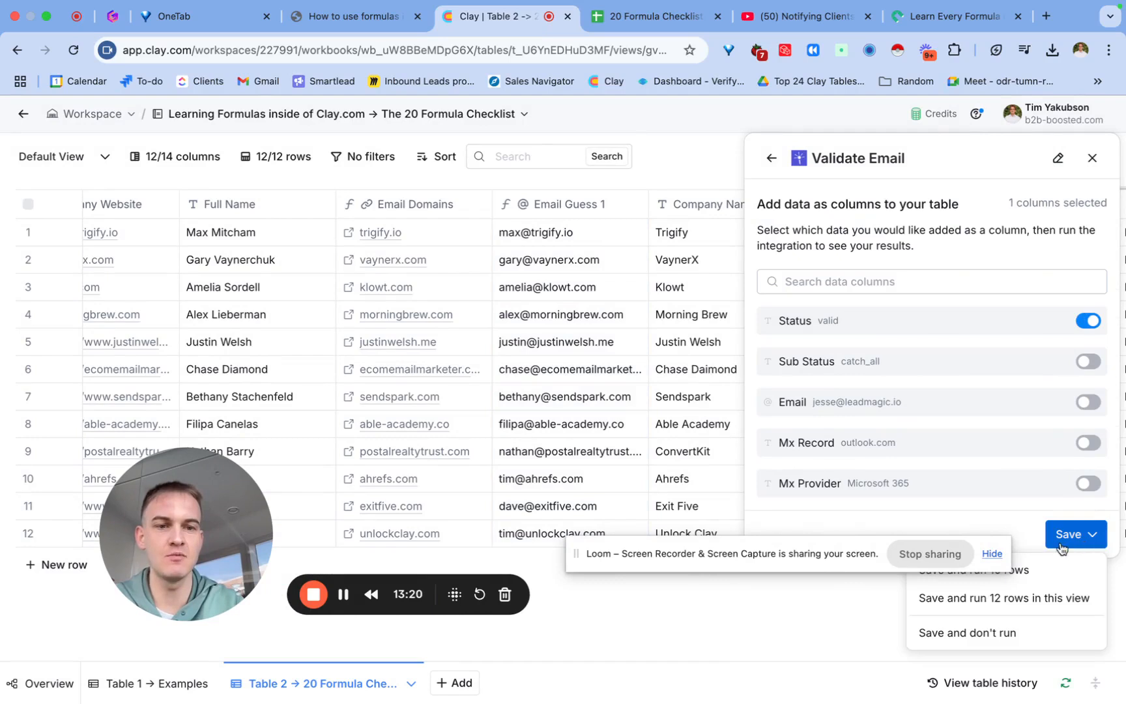
left_click(1044, 597)
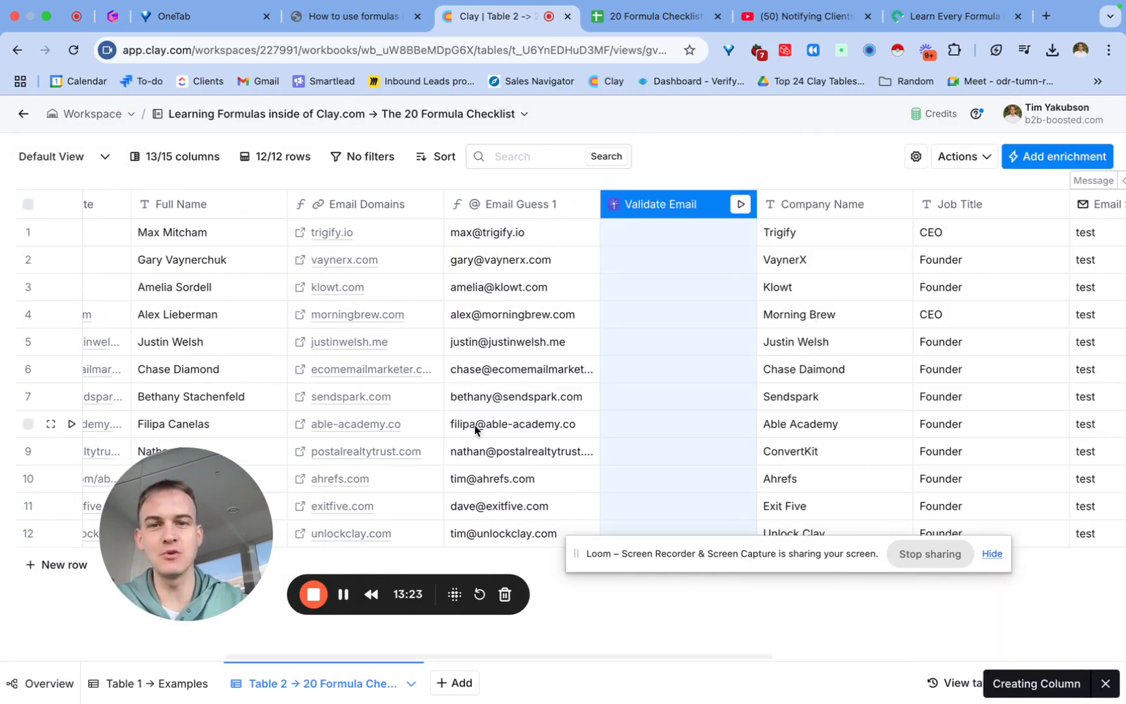
left_click(741, 205)
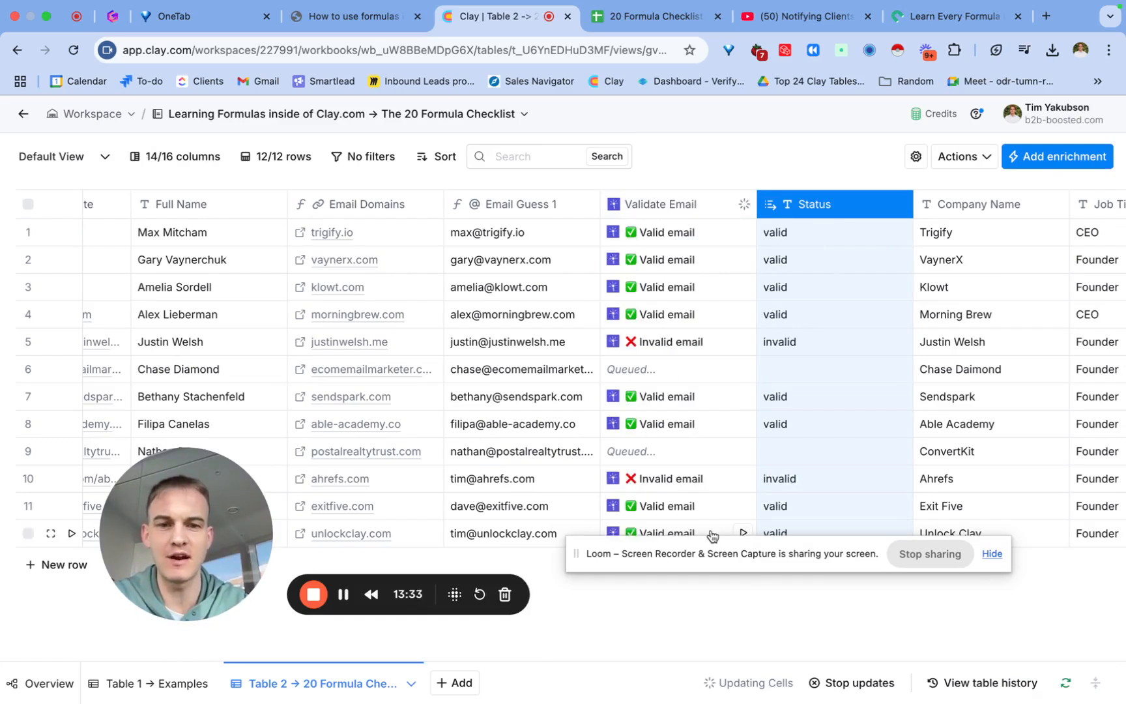
left_click_drag(700, 553, 697, 624)
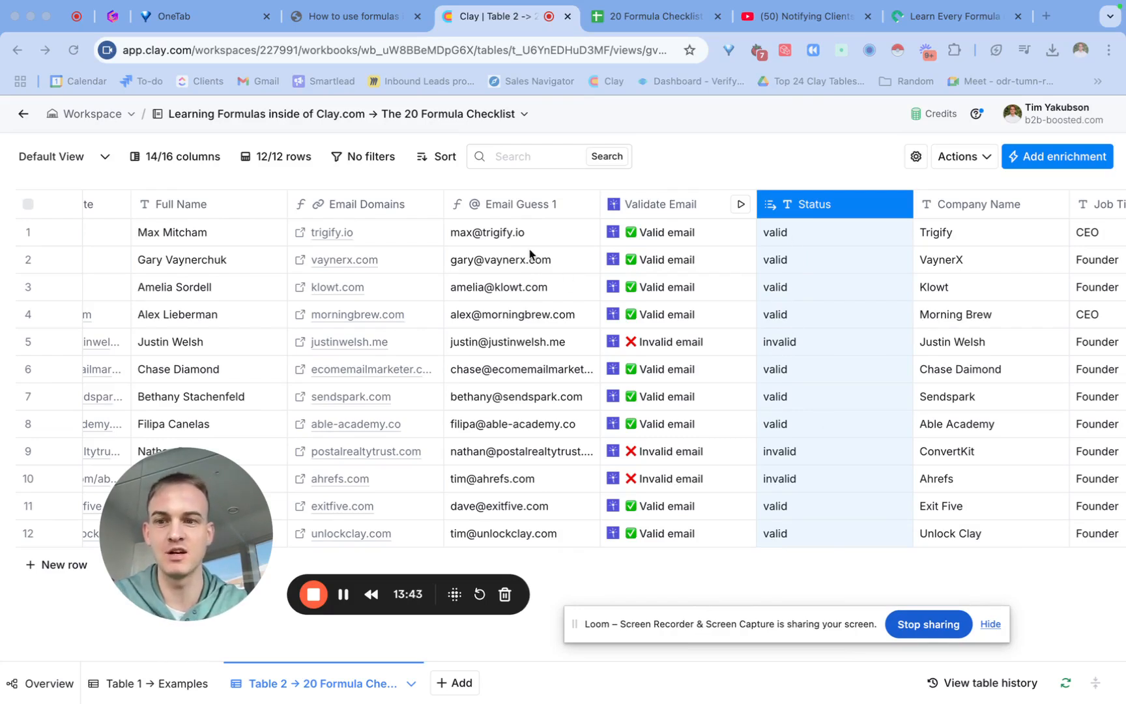
Switch to the 20 Formula Checklist sheet and tick off steps 4 and 5, the email domain extraction and email guess.
left_click(376, 16)
left_click(649, 16)
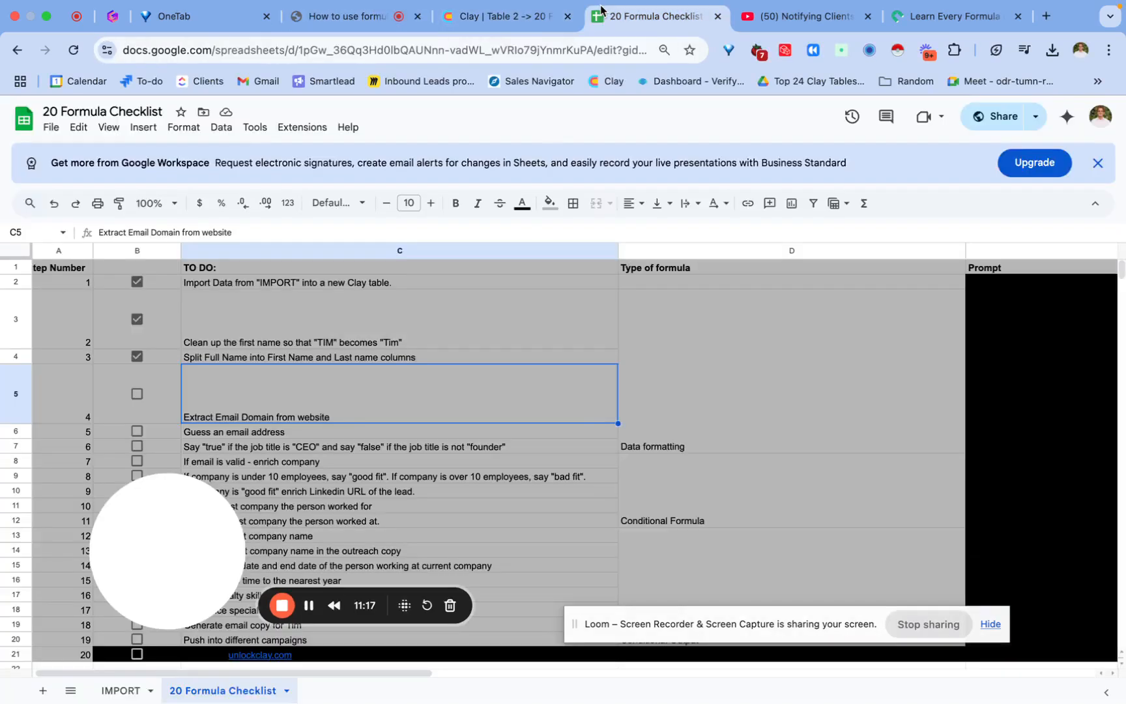
left_click(137, 393)
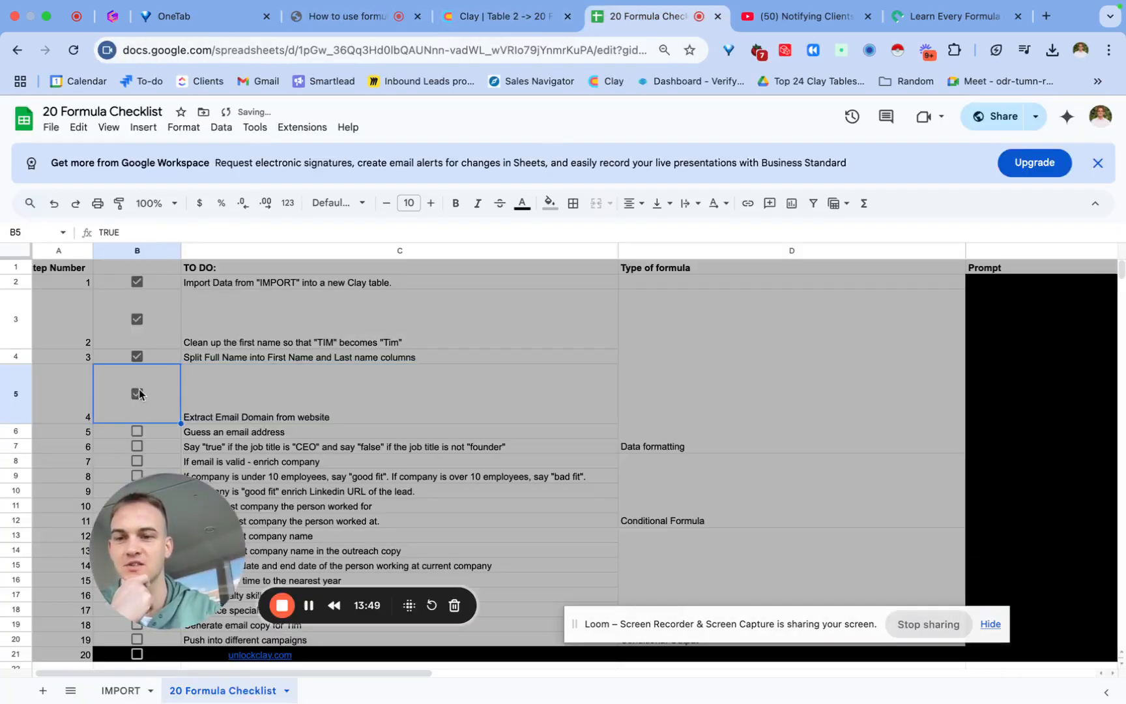
left_click(246, 384)
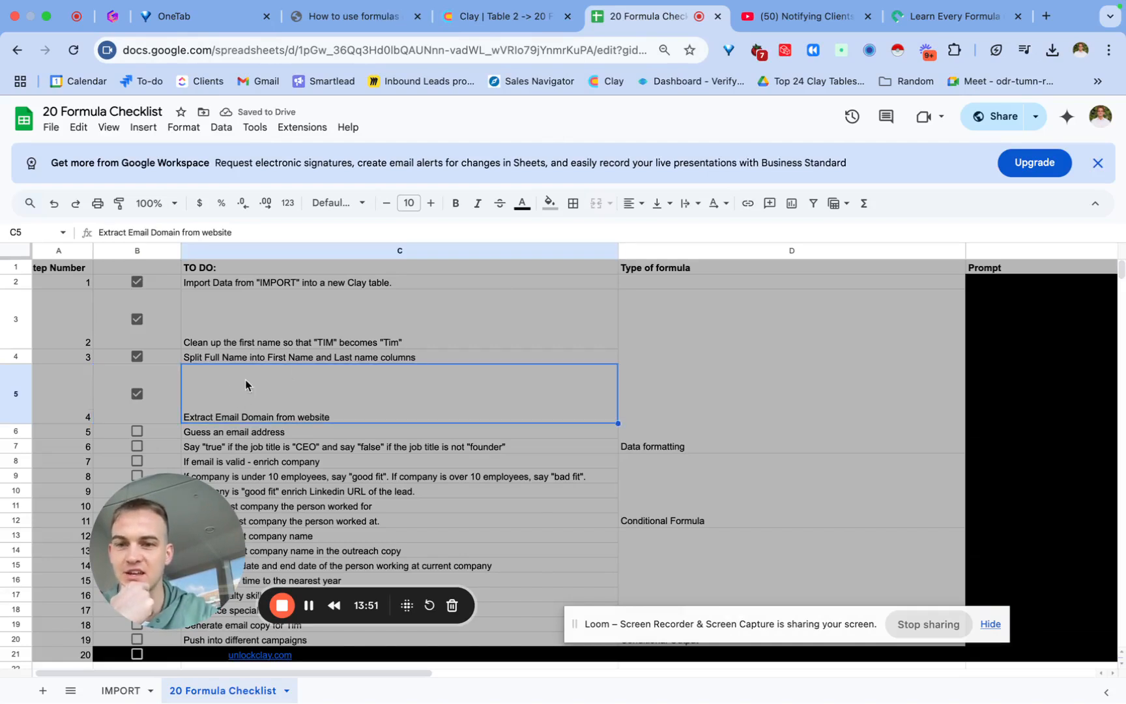
left_click(137, 432)
Copy the step 6 instruction about the "CEO" job title from the checklist and return to the Job Title column in Clay.
left_click(245, 449)
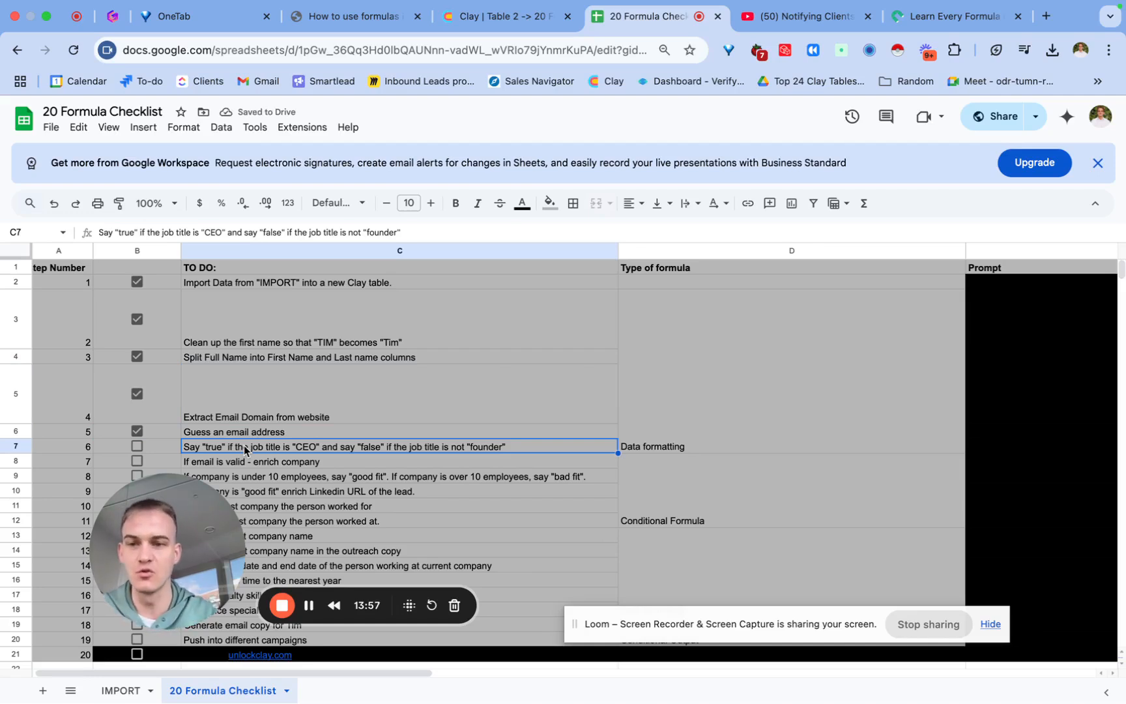
key("ctrl+c")
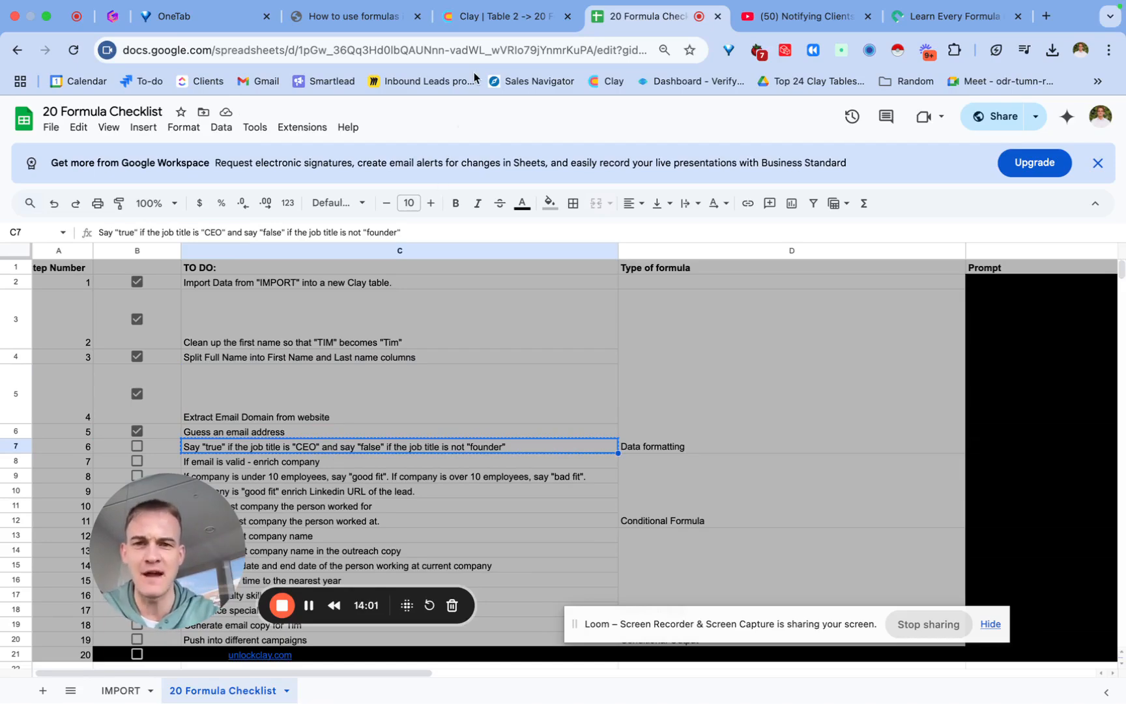
left_click(492, 19)
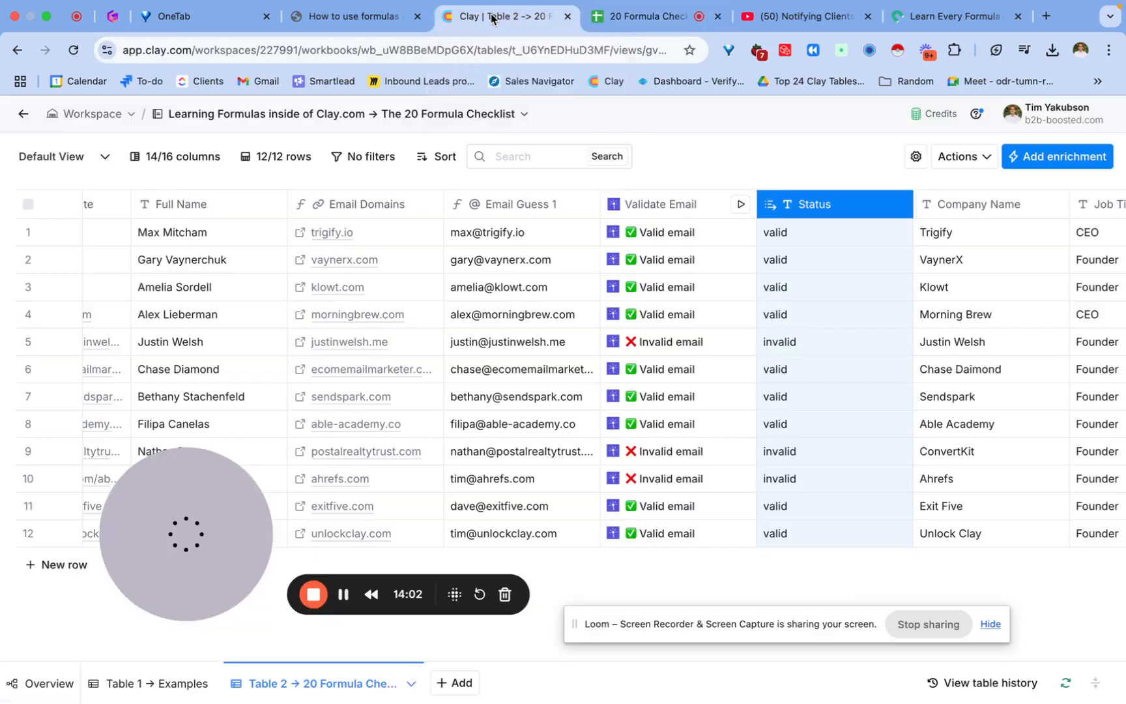
left_click(773, 160)
scroll(717, 348, "right", 1)
scroll(715, 348, "left", 5)
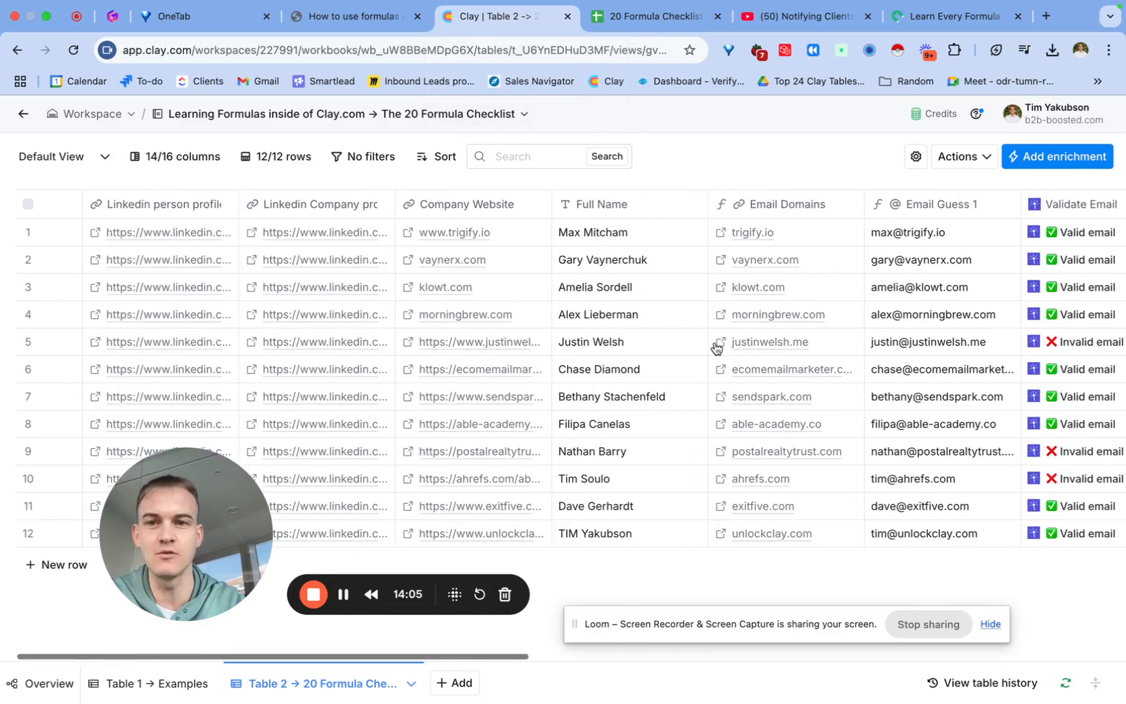
scroll(715, 348, "right", 10)
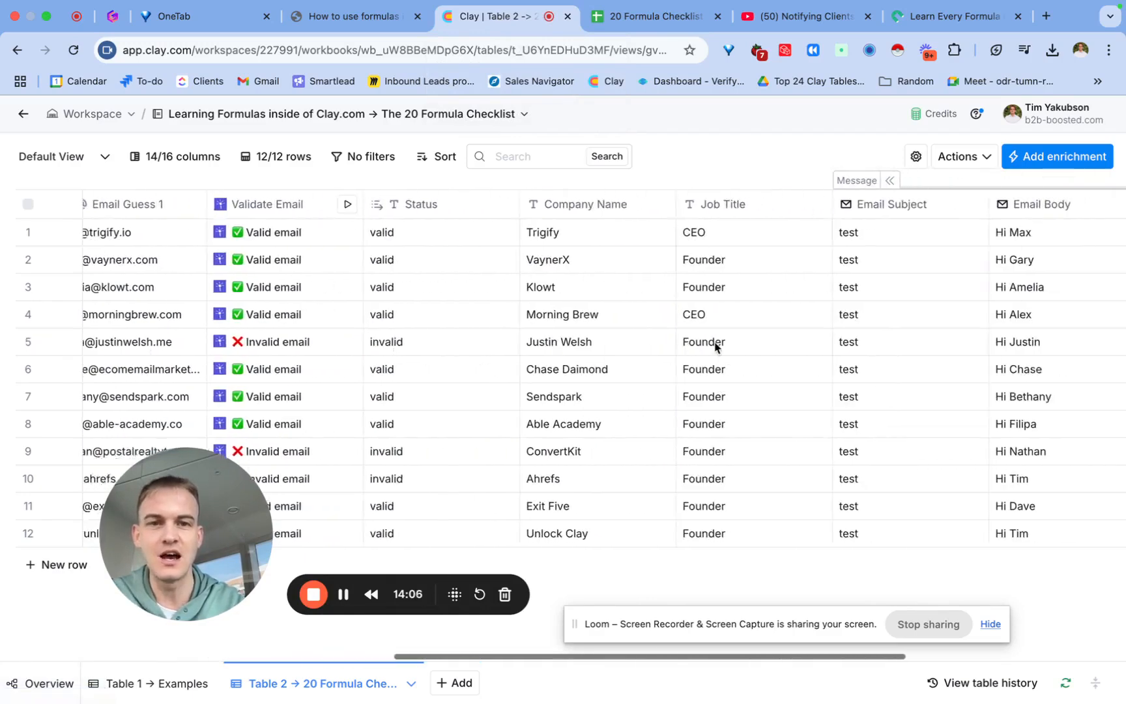
Insert a formula column after Job Title and paste the copied checklist instruction as its prompt.
left_click(695, 214)
mouse_move(578, 443)
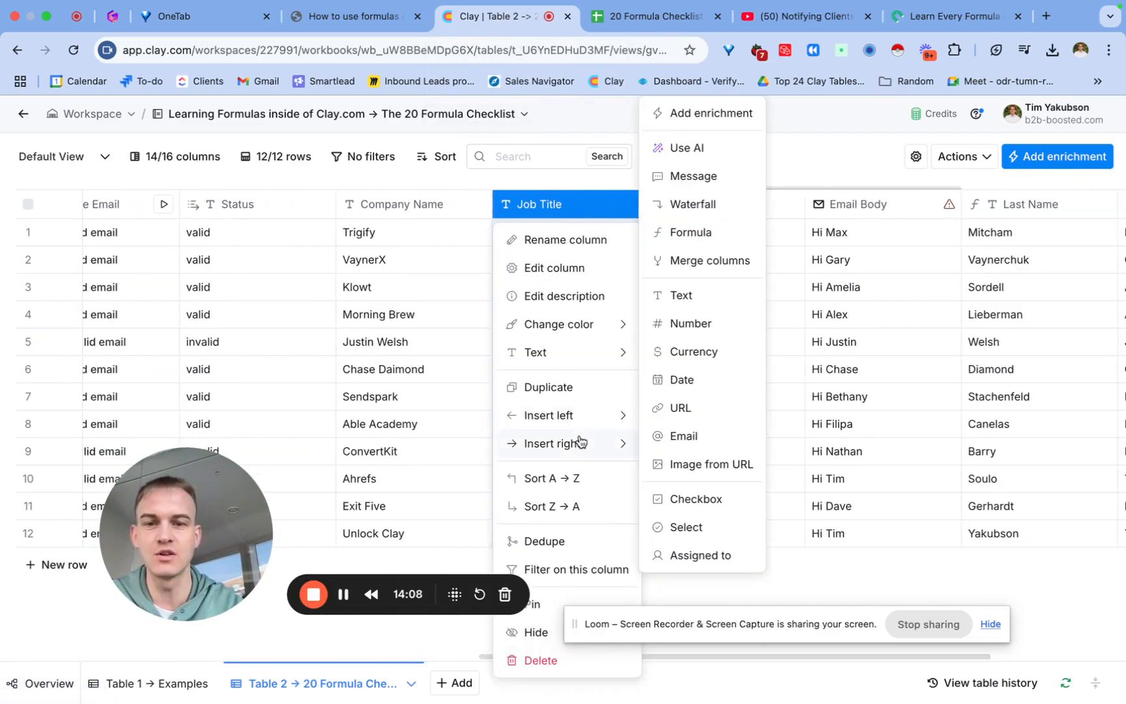
left_click(710, 233)
left_click(473, 287)
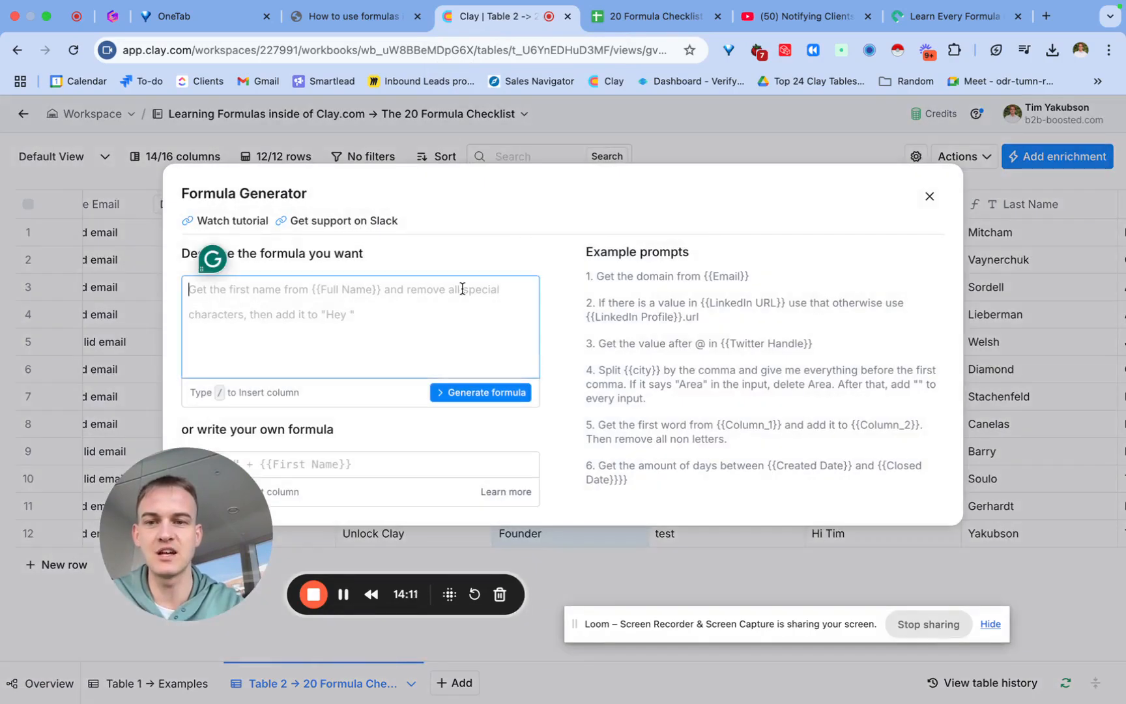
key("ctrl+v")
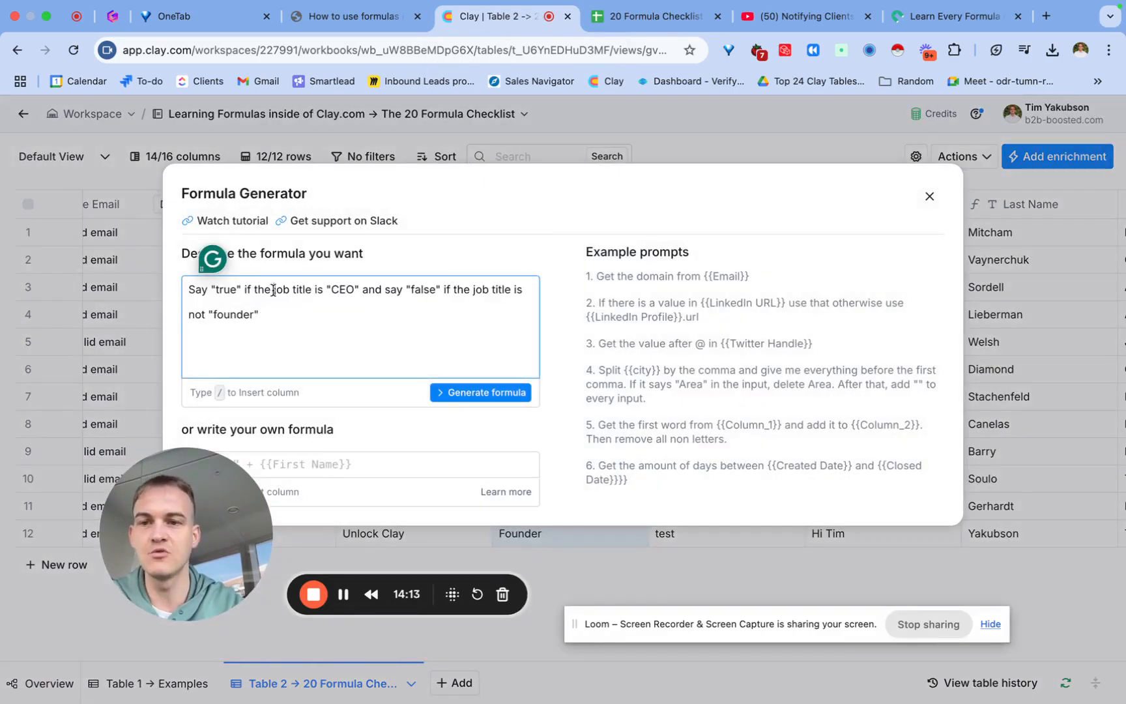
Replace both "job title" mentions in the prompt with the Job Title column, then generate and save the formula.
type("/job")
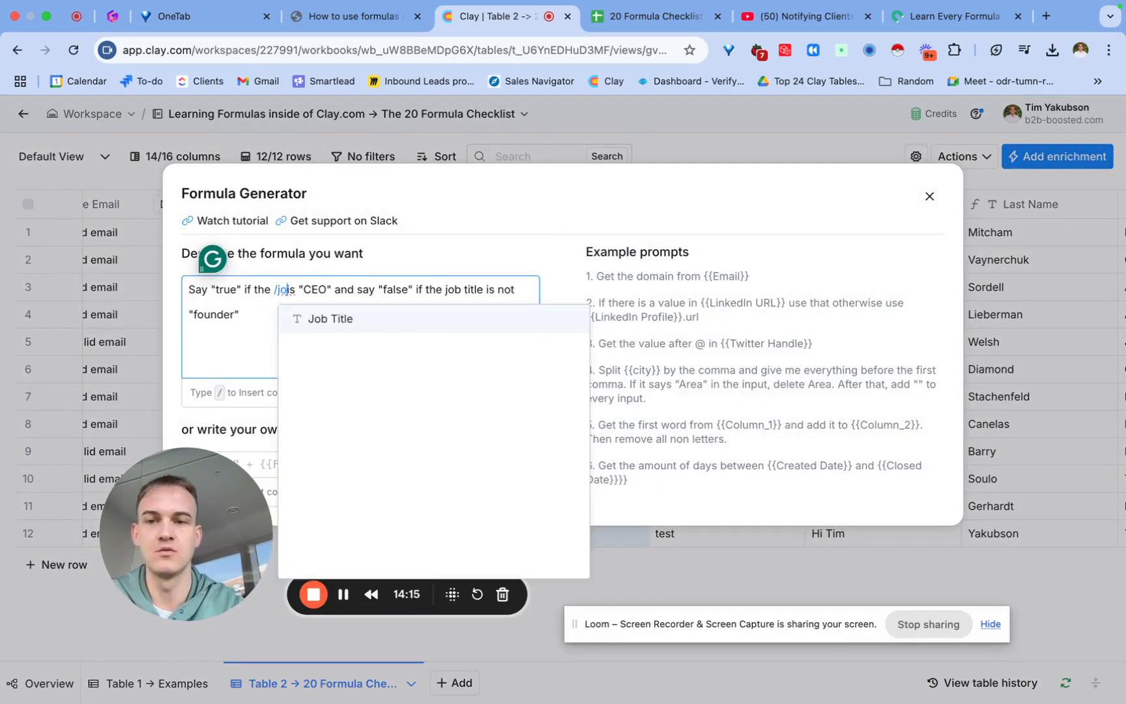
left_click(350, 324)
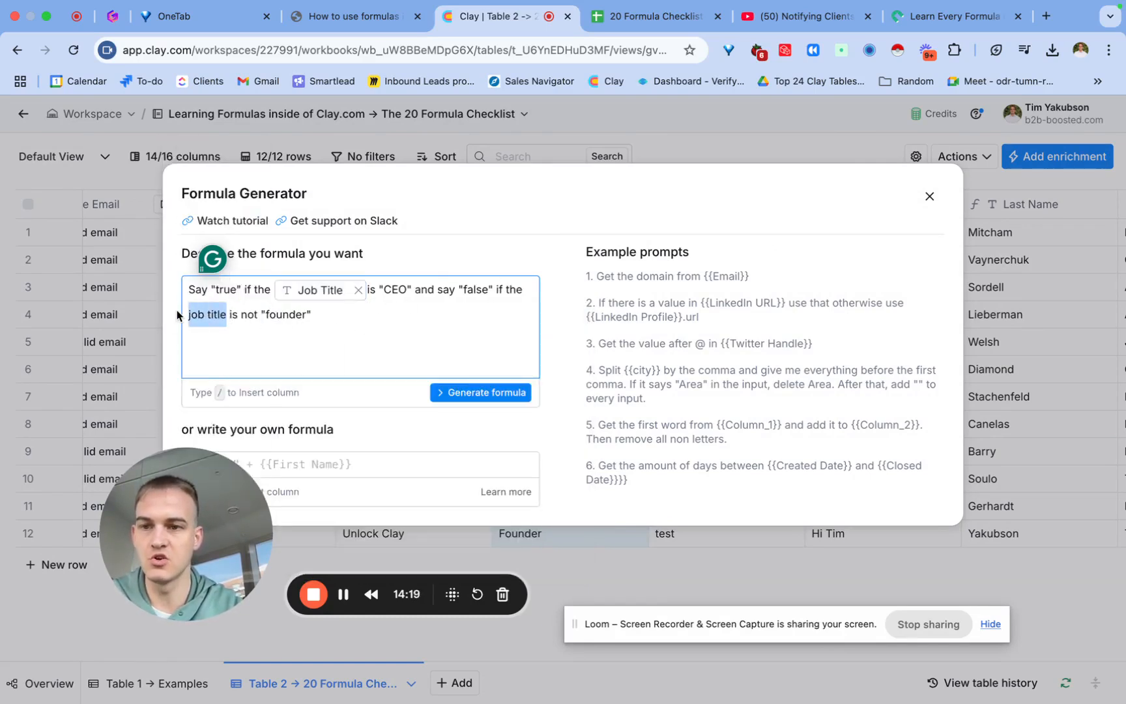
type("/job")
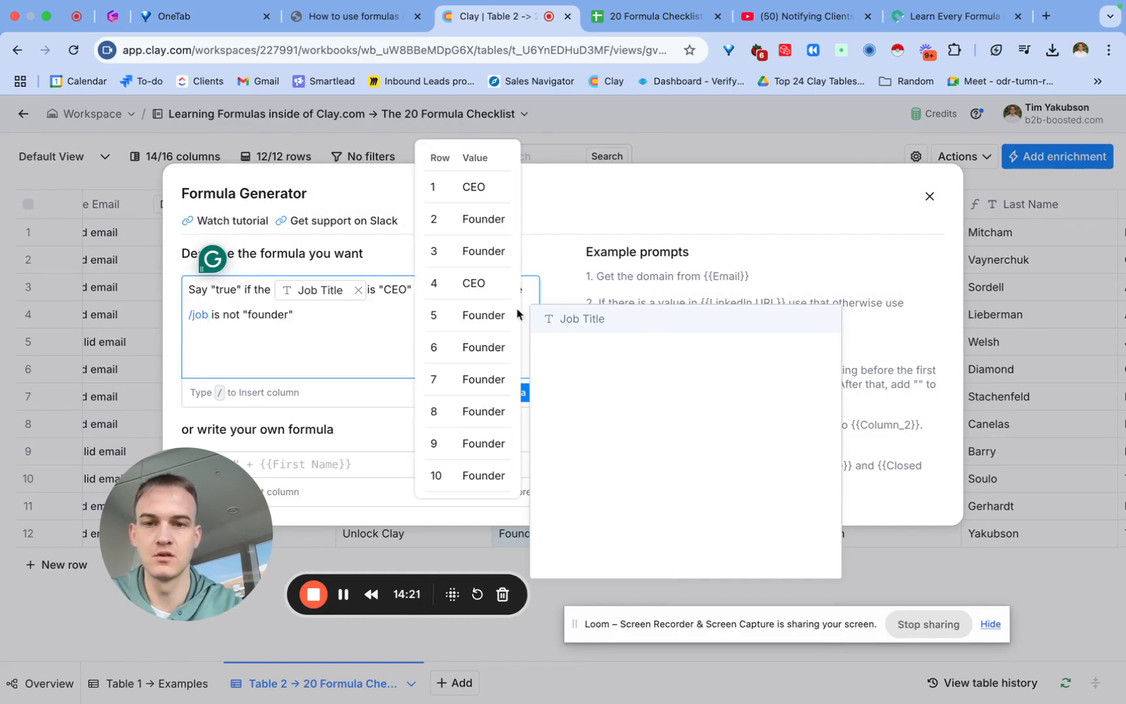
left_click(560, 320)
left_click(488, 396)
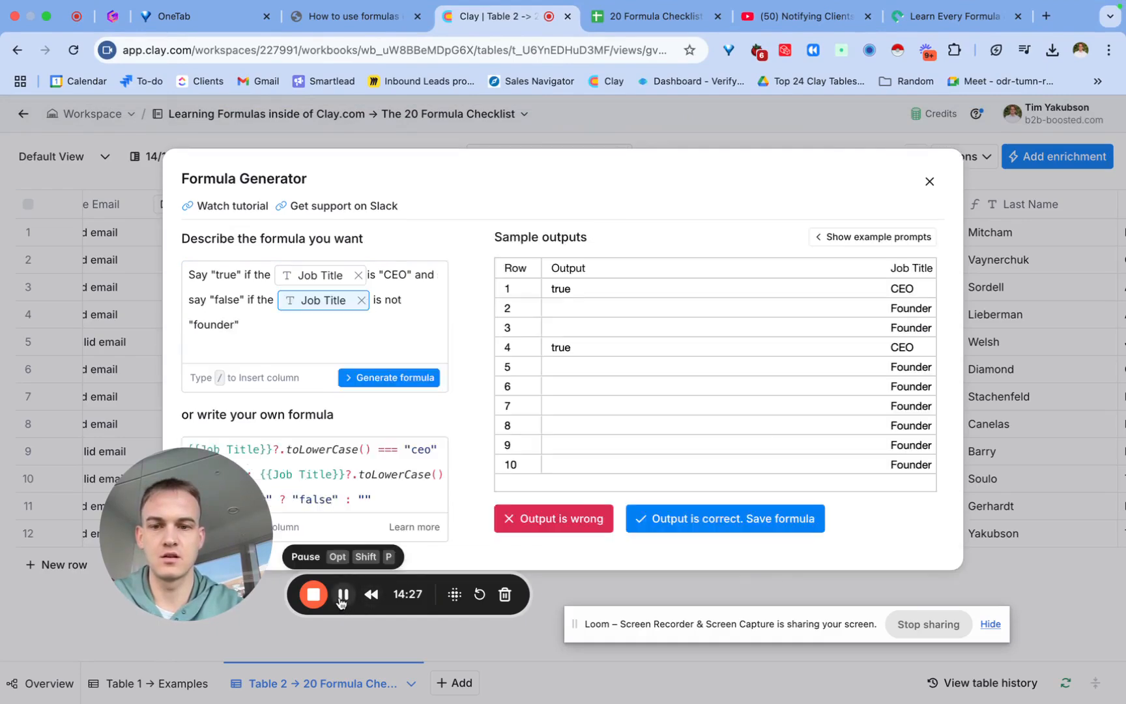
left_click(717, 518)
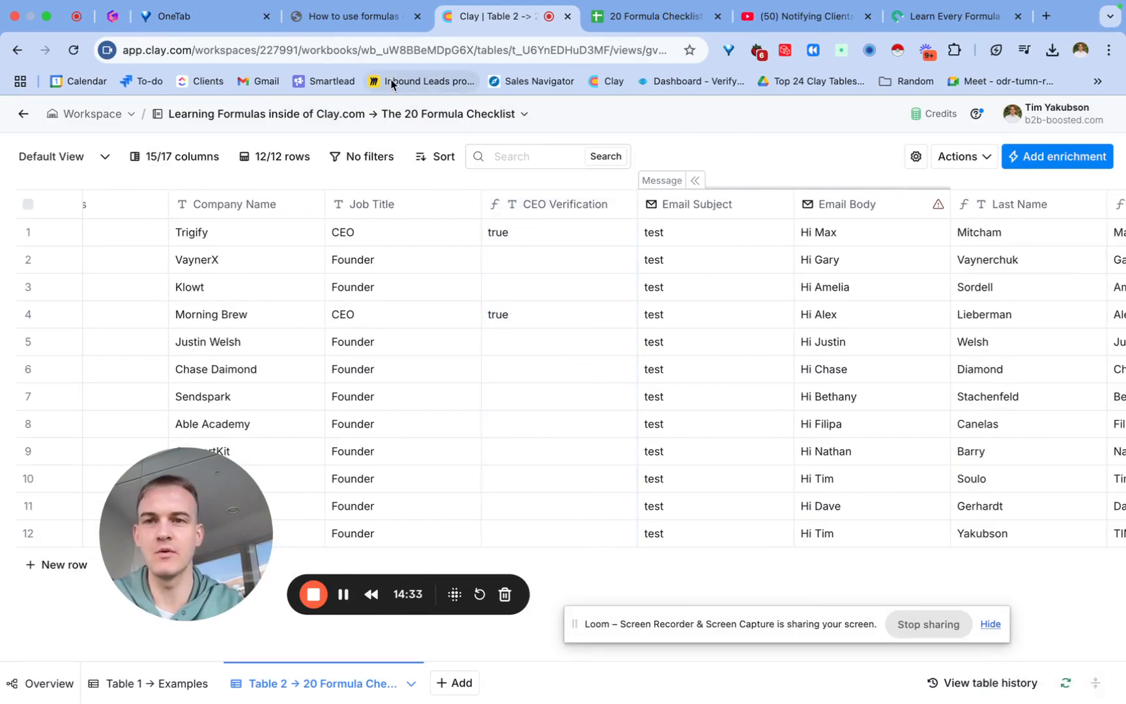
Tick off step 6 in the 20 Formula Checklist sheet and select the step 7 task "If email is valid - enrich company".
left_click(625, 16)
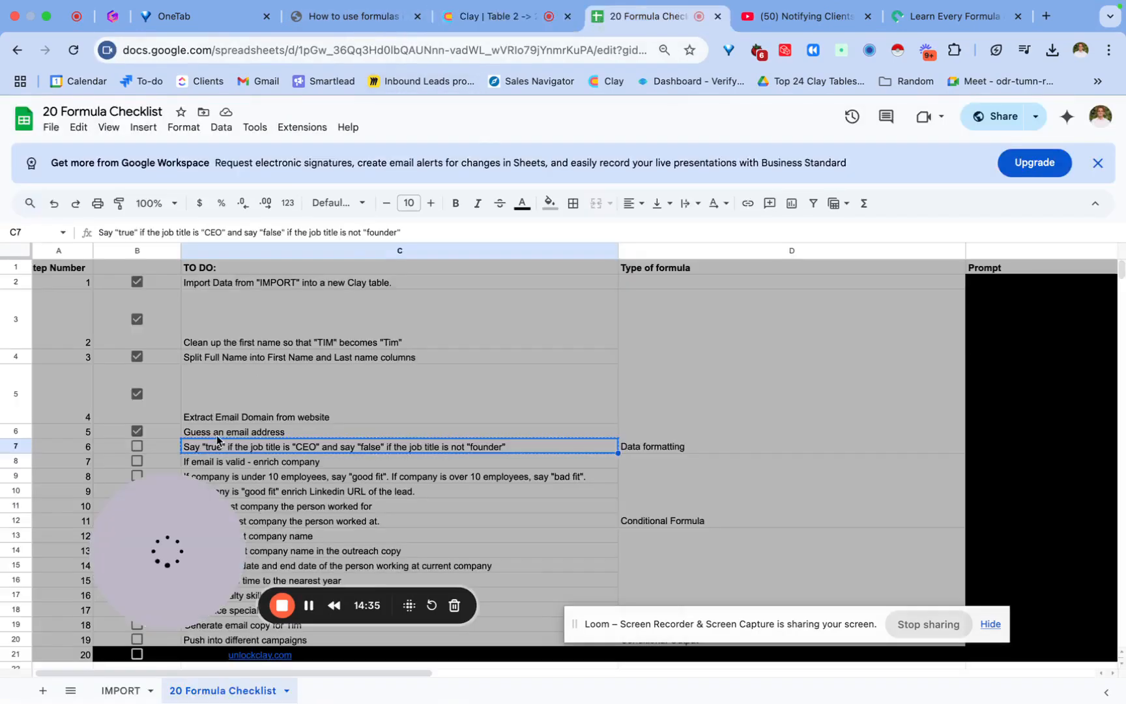
left_click(137, 447)
left_click_drag(169, 555, 841, 449)
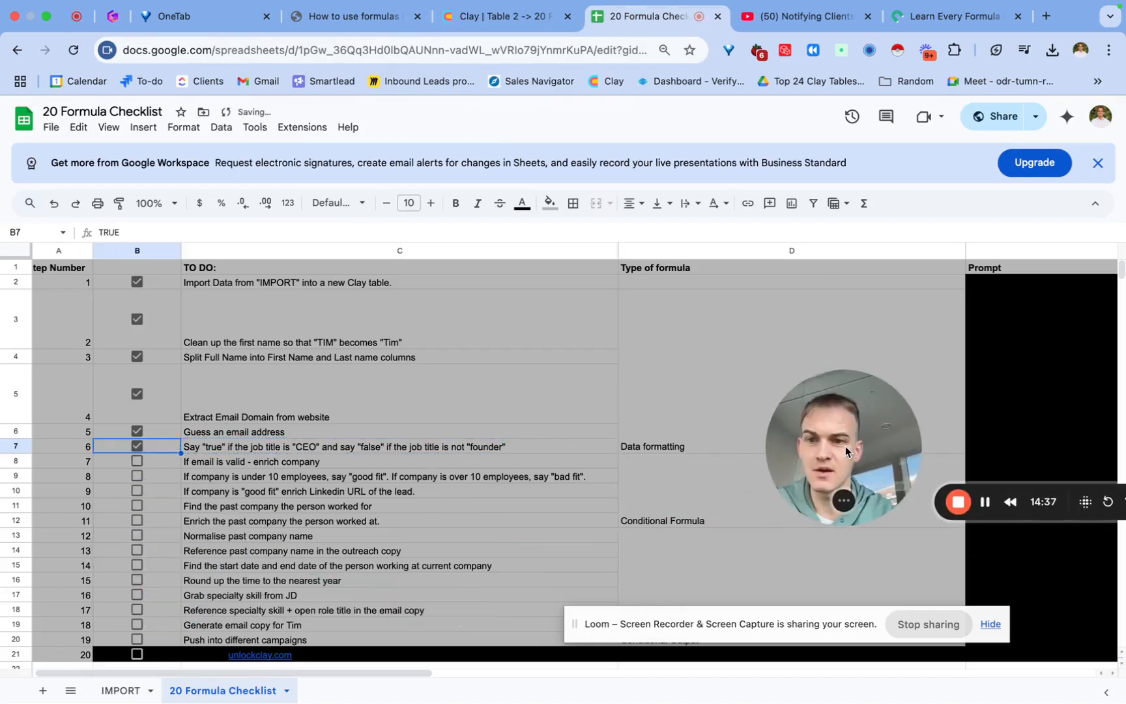
scroll(479, 426, "down", 1)
left_click(290, 415)
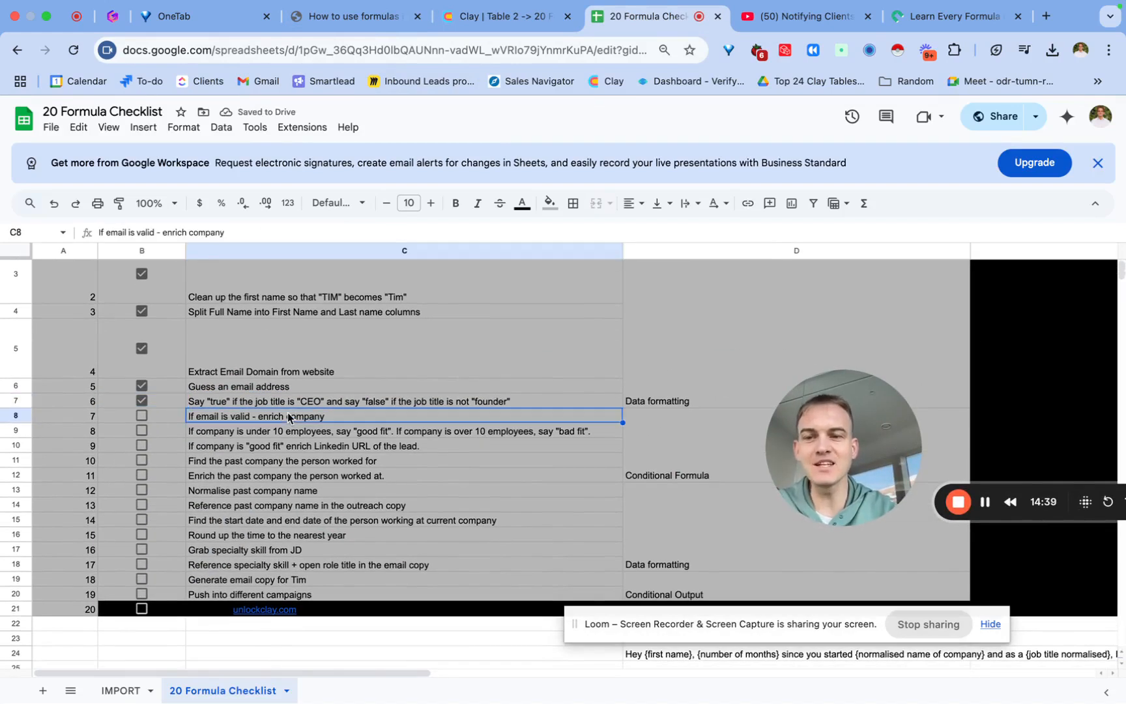
Return to the Clay table, search the enrichments for "enrich company" and choose LeadMagic's Enrich company.
left_click(511, 26)
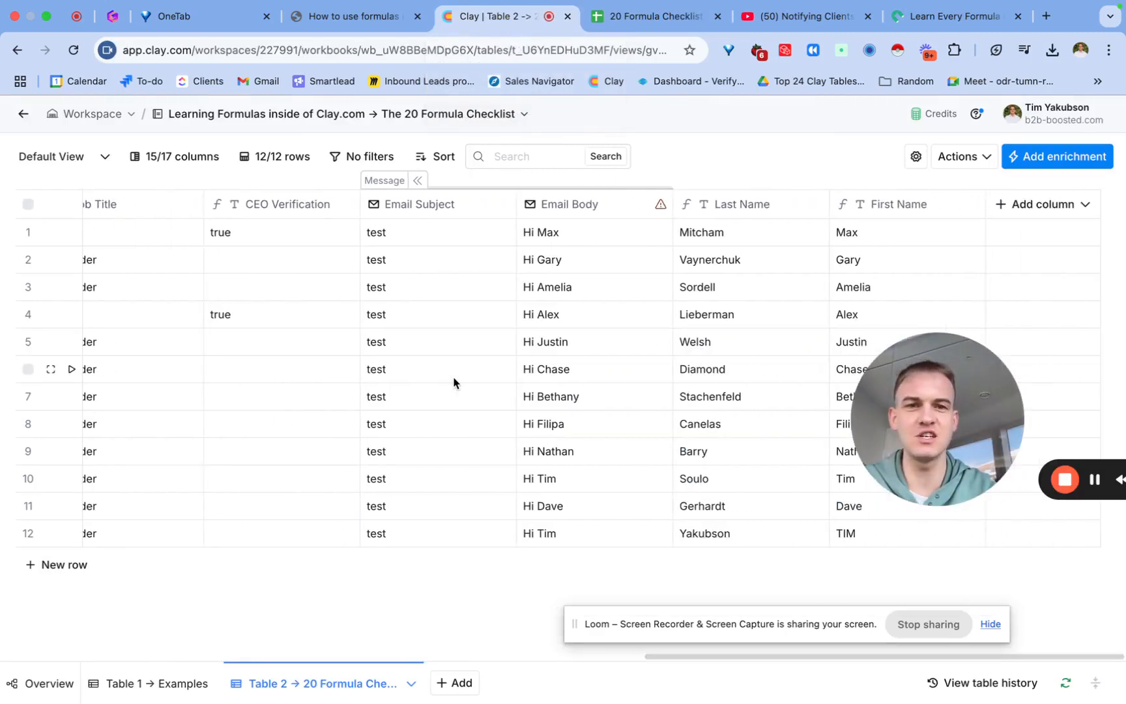
left_click(1060, 160)
type("enrich c")
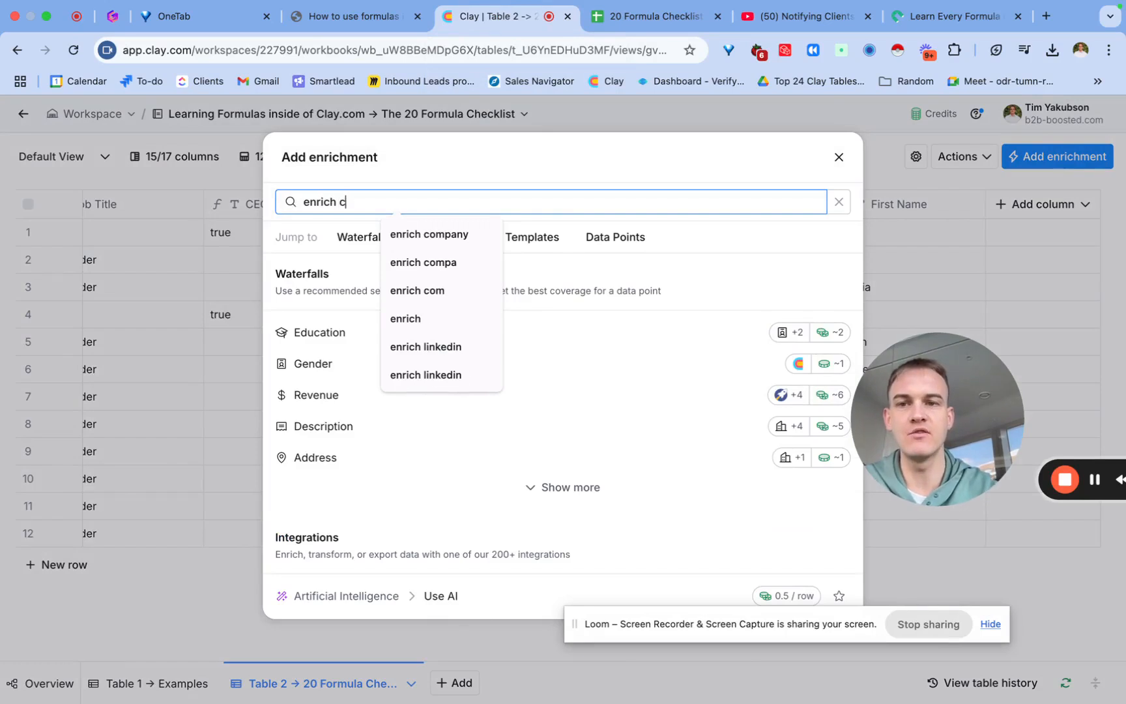
type("ompany")
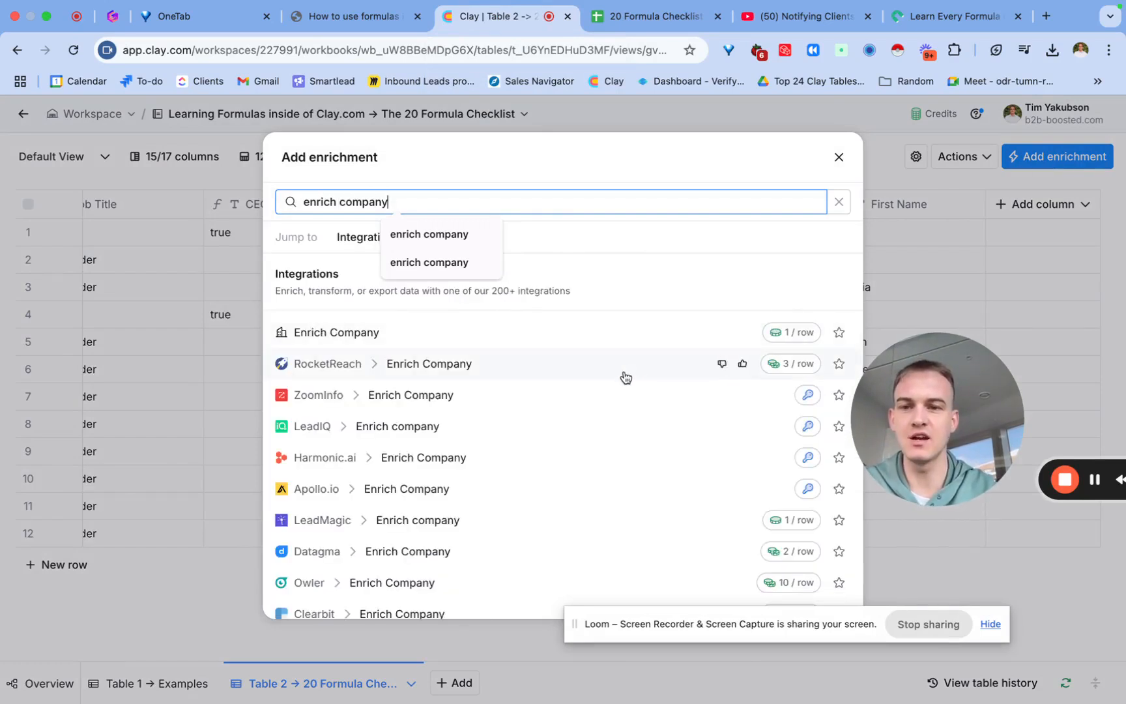
scroll(477, 503, "down", 1)
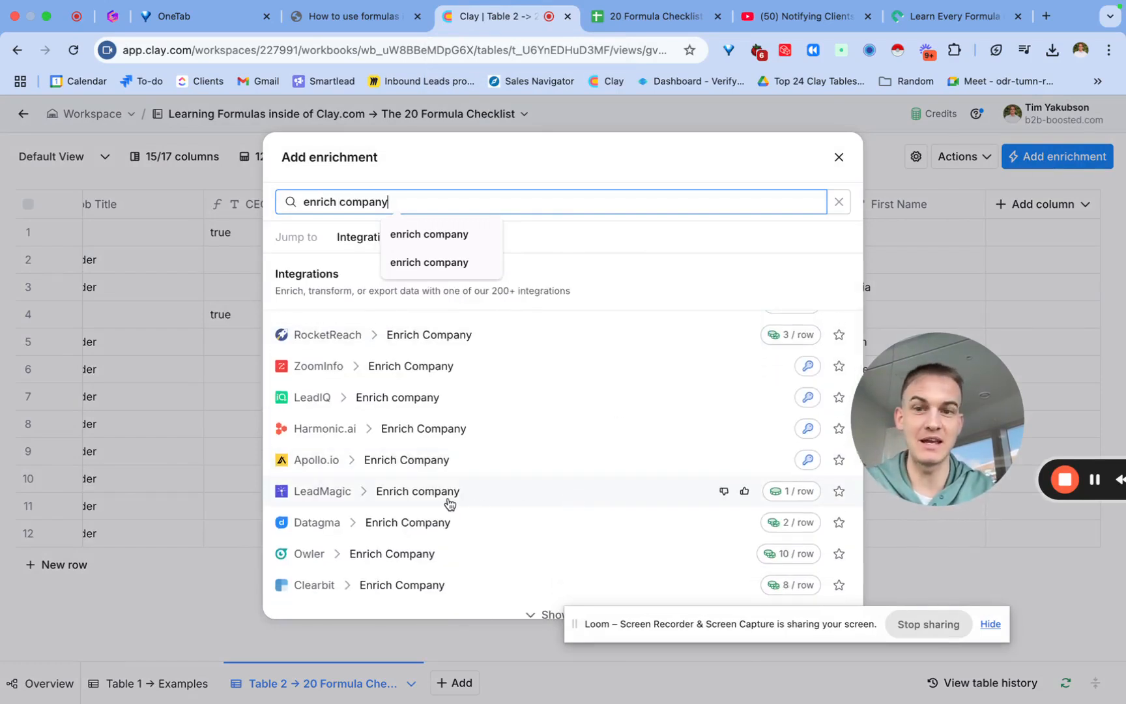
left_click(399, 498)
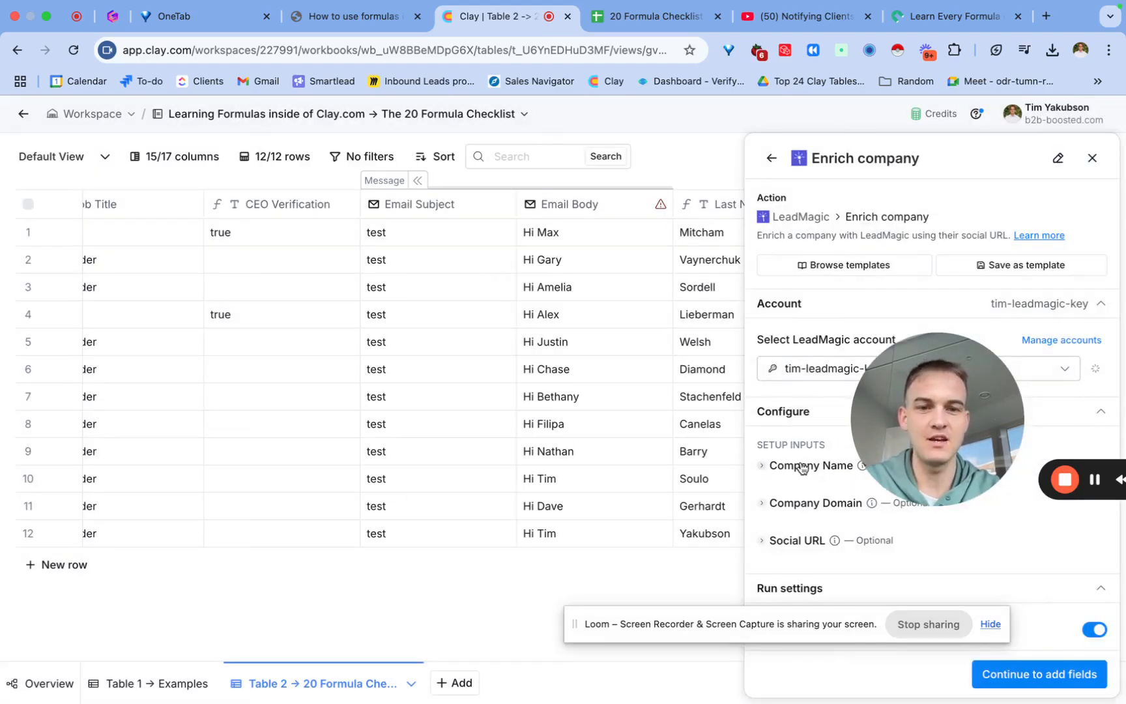
Expand the optional Company Name, Company Domain and Social URL inputs, mapped to Company Name, Email Domains and the LinkedIn company profile URL.
left_click(801, 466)
left_click(800, 528)
scroll(805, 515, "down", 3)
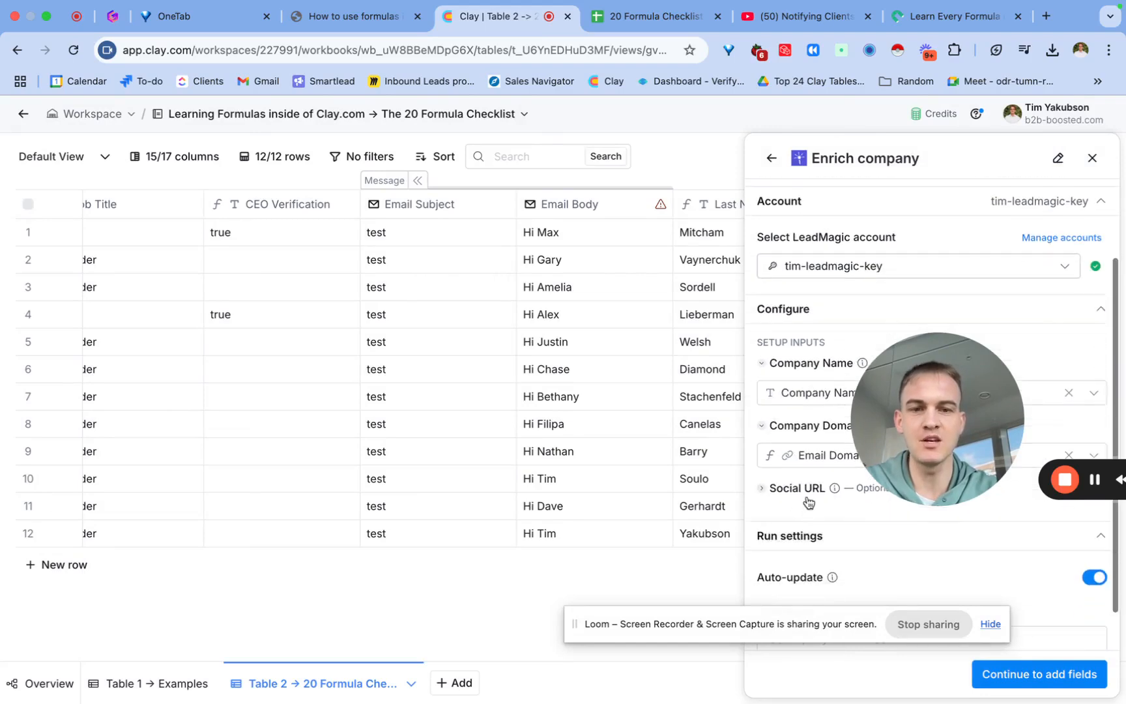
left_click(807, 499)
scroll(810, 495, "down", 2)
left_click_drag(921, 420, 248, 443)
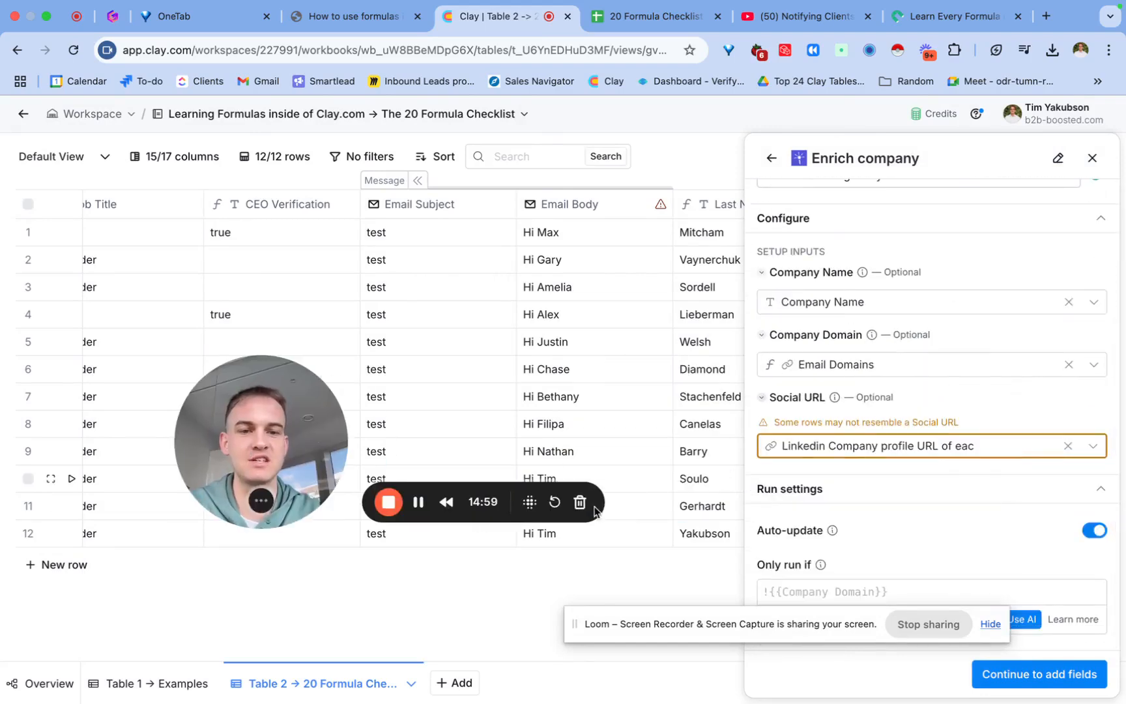
Start an AI-generated run condition for the company enrichment with "only run if" and look up the email validation status column.
left_click(1026, 619)
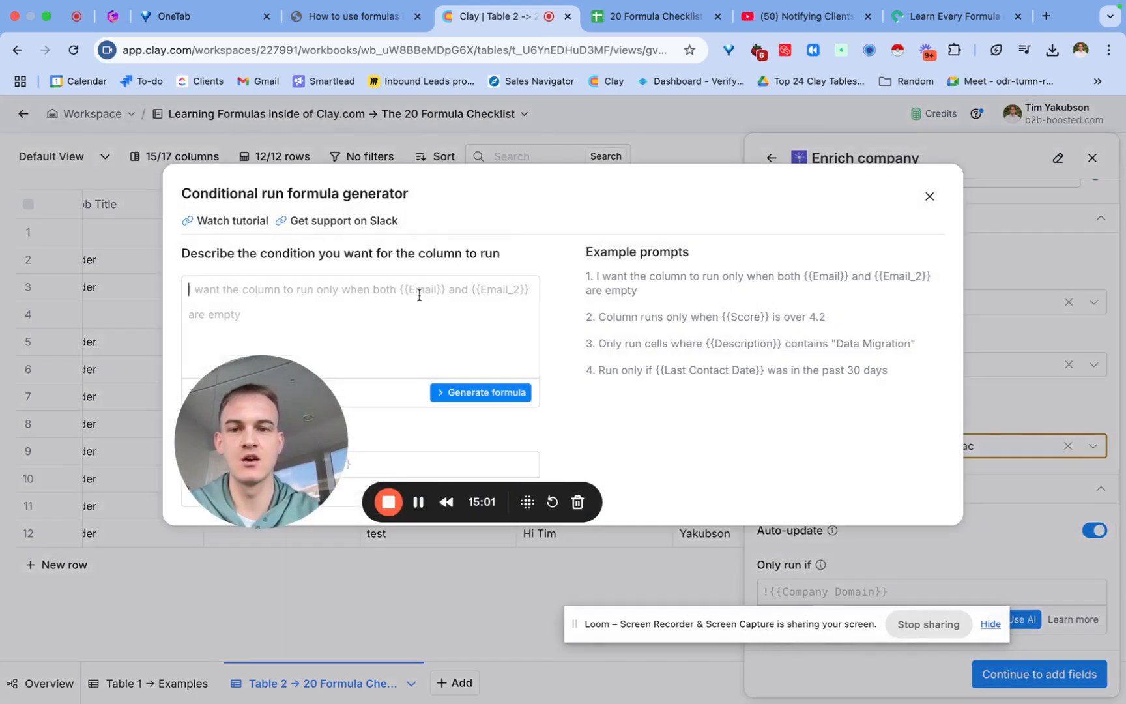
type("only run if /")
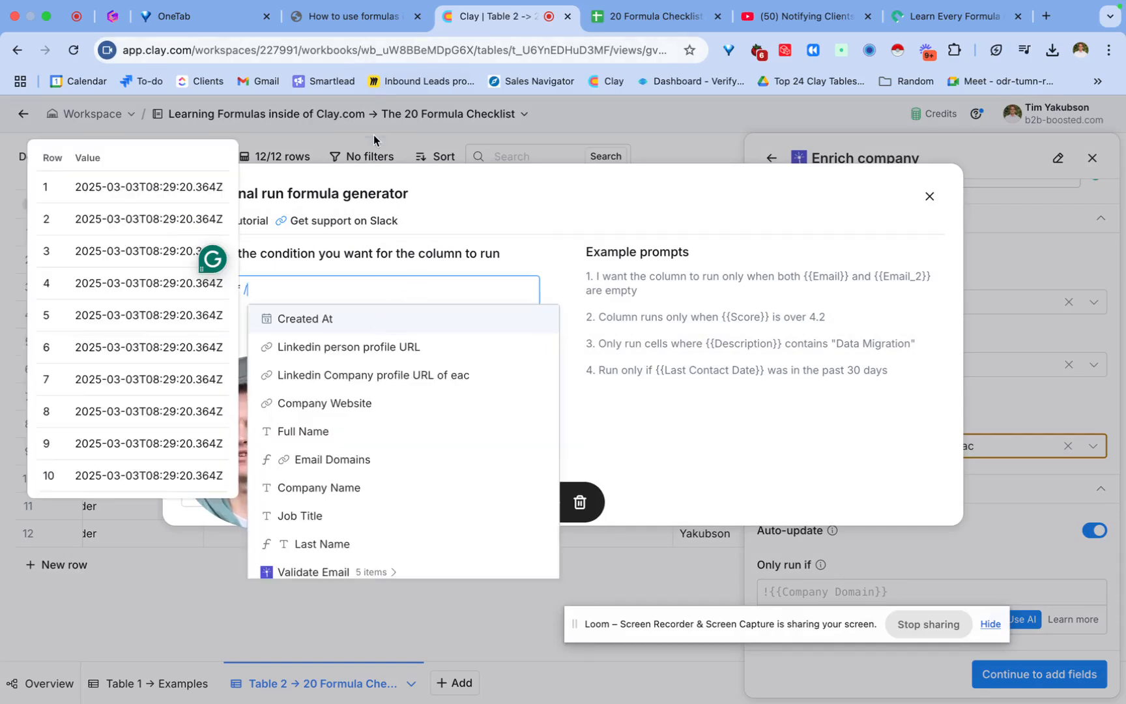
type("sta")
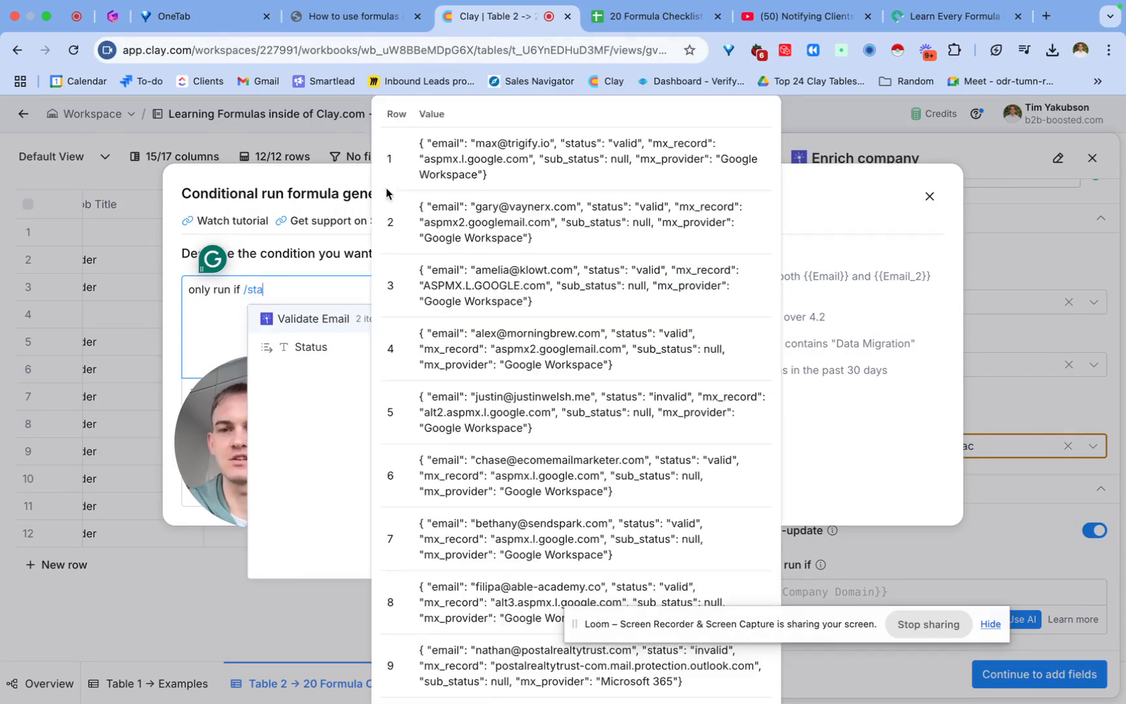
Complete the Enrich company run condition as only run if Status is "valid", generate its formula and save it.
left_click(322, 346)
type("is \"valid")
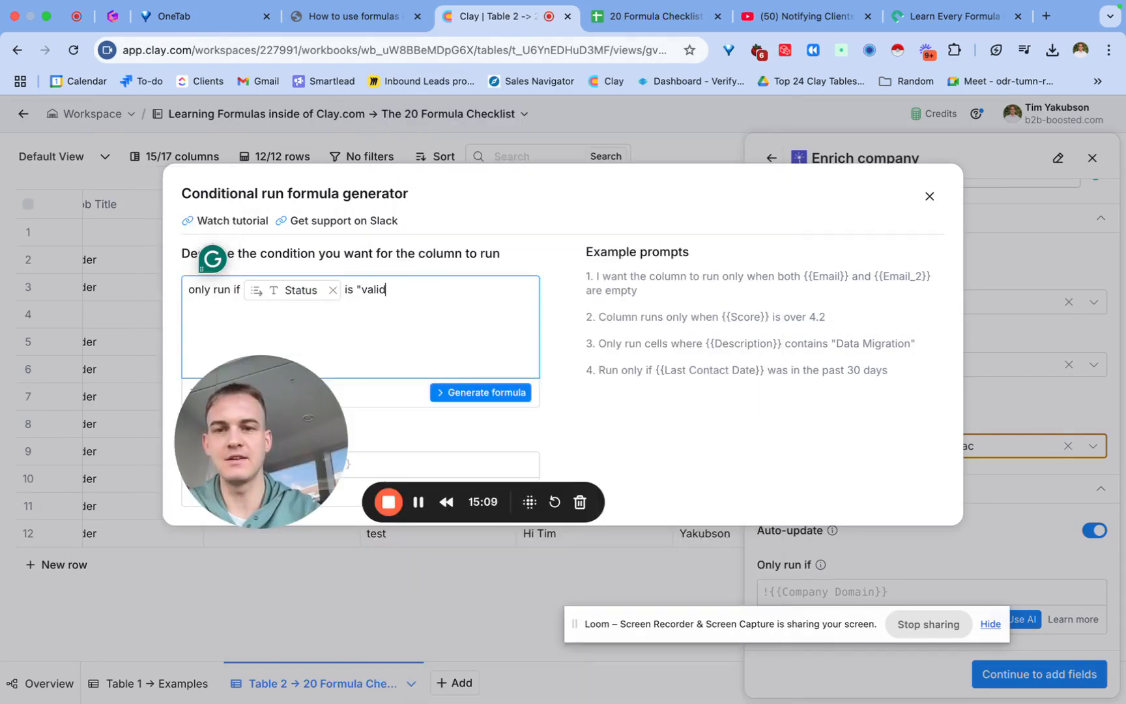
type("\"")
left_click(457, 393)
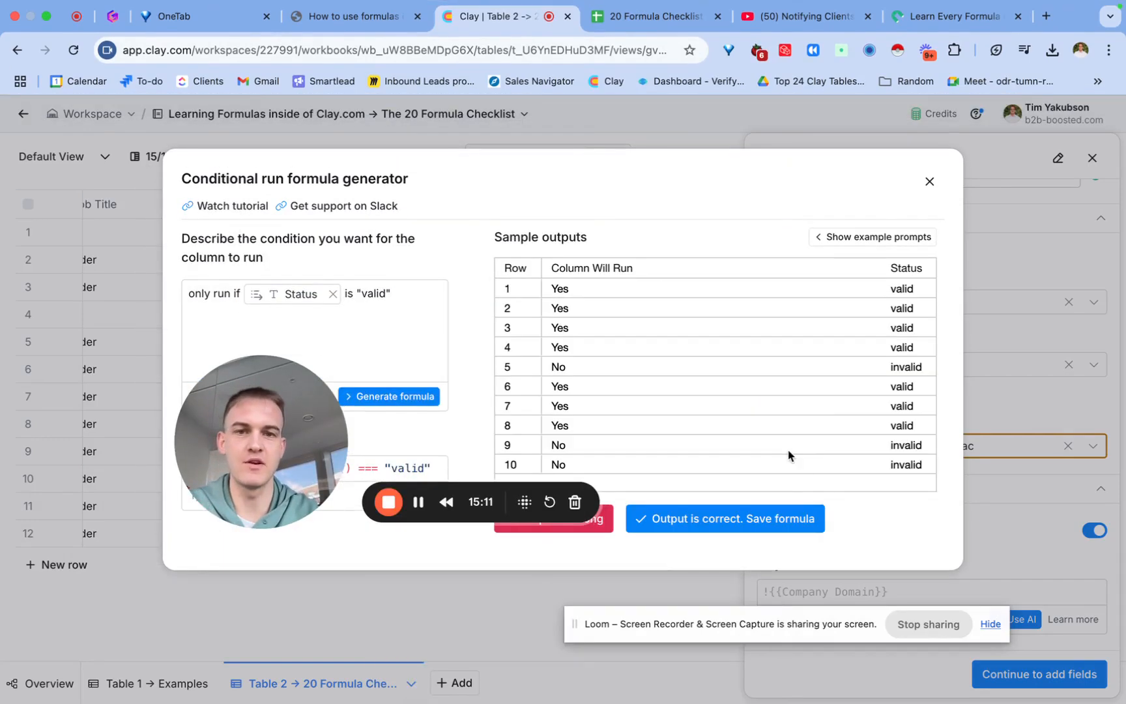
left_click(766, 525)
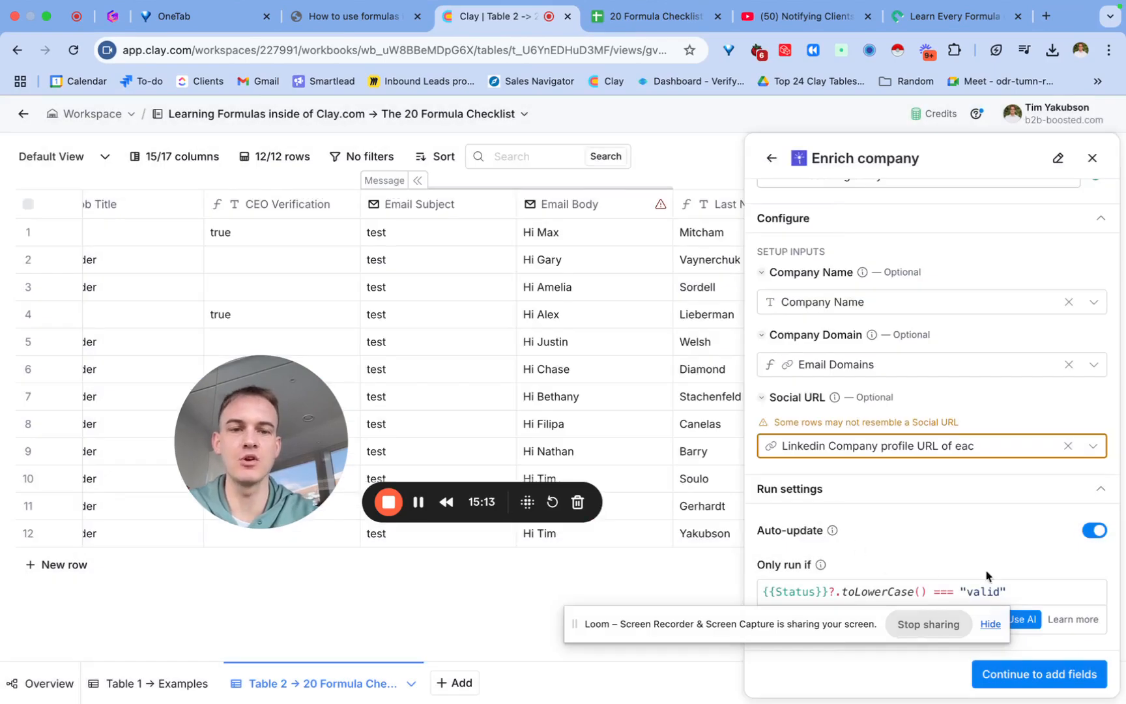
Add Employee Count as an output column of the Enrich company enrichment, then save and run it on the table's rows.
left_click(1042, 671)
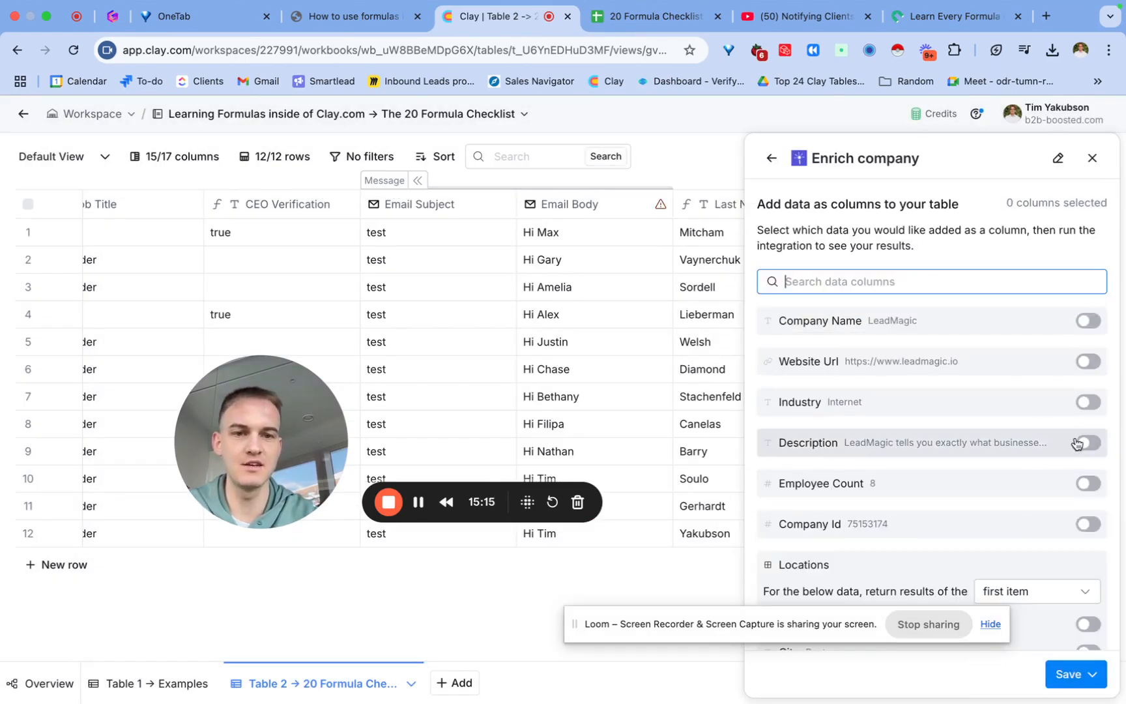
left_click(1086, 486)
left_click(1072, 674)
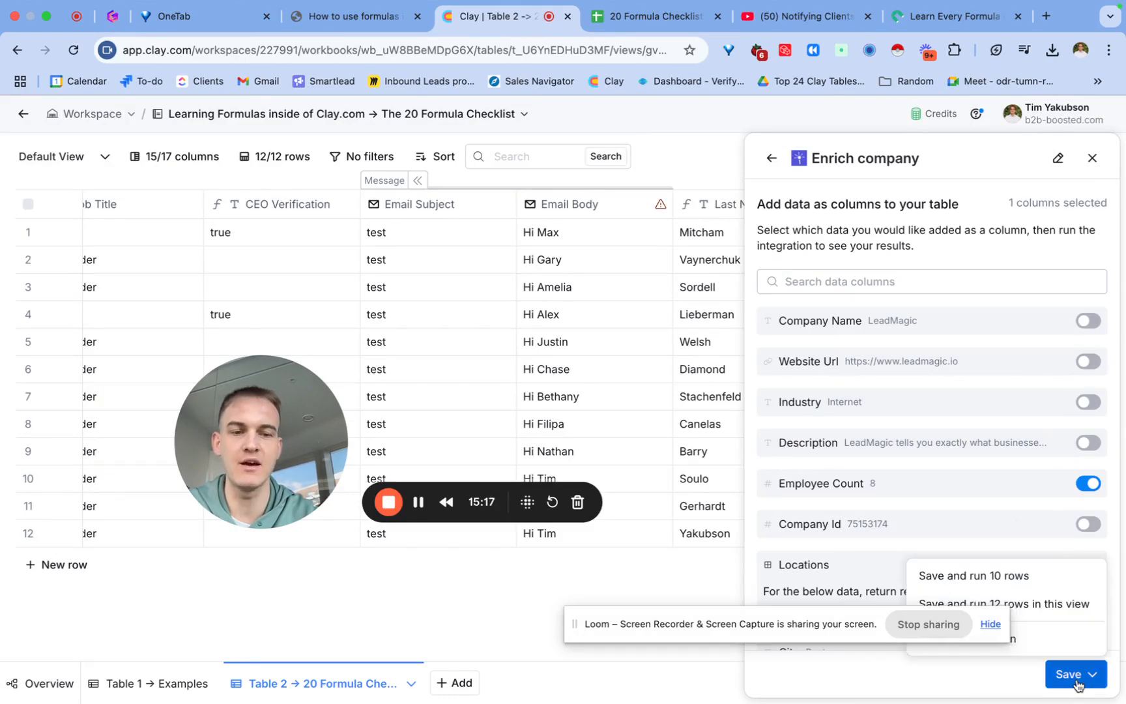
left_click(1020, 585)
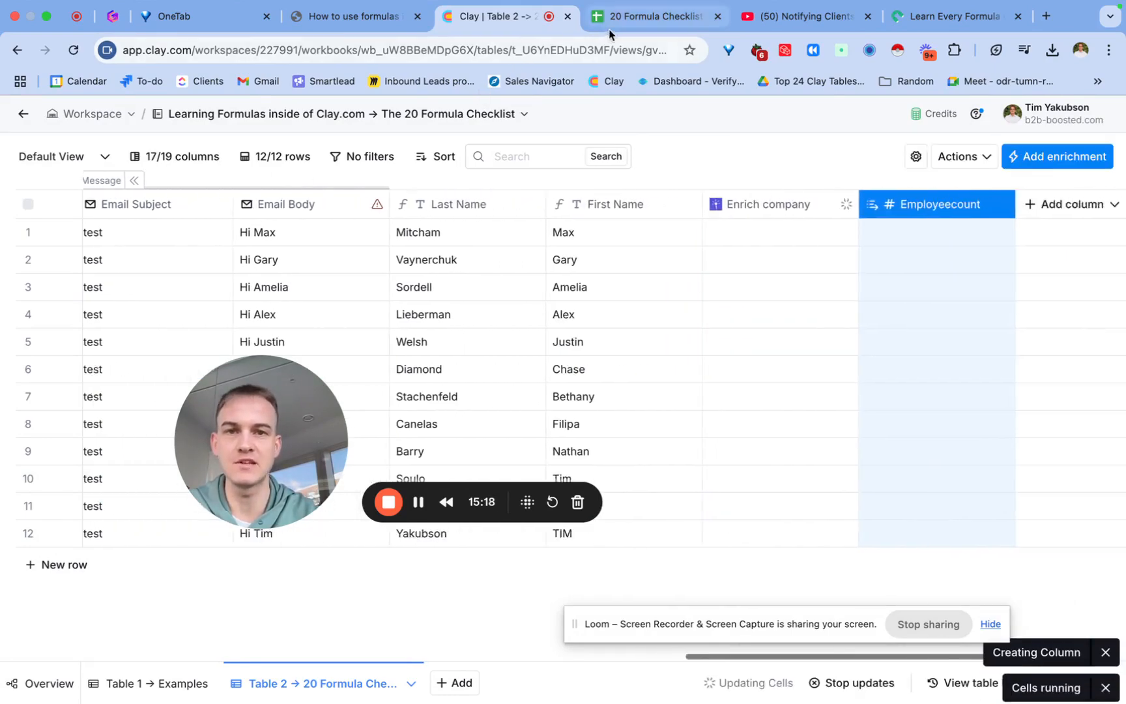
Switch to the 20 Formula Checklist spreadsheet, tick off item 7 and copy the text of item 8 about the 10-employee fit rule.
left_click(621, 18)
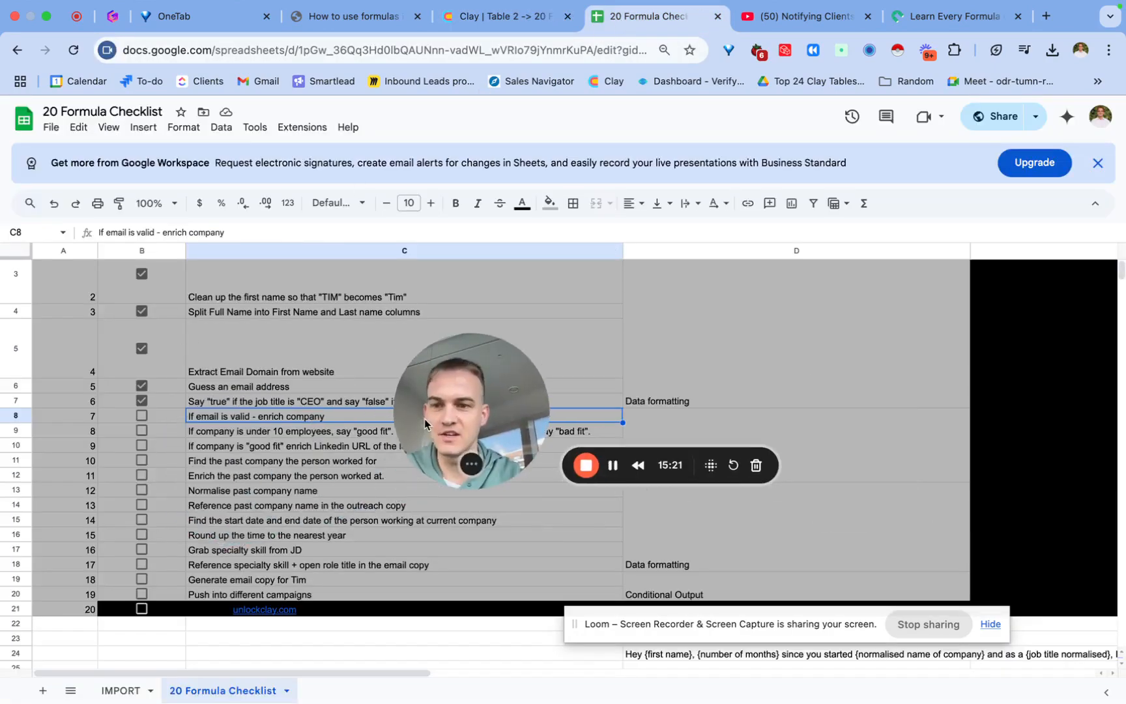
left_click(142, 416)
scroll(311, 427, "down", 5)
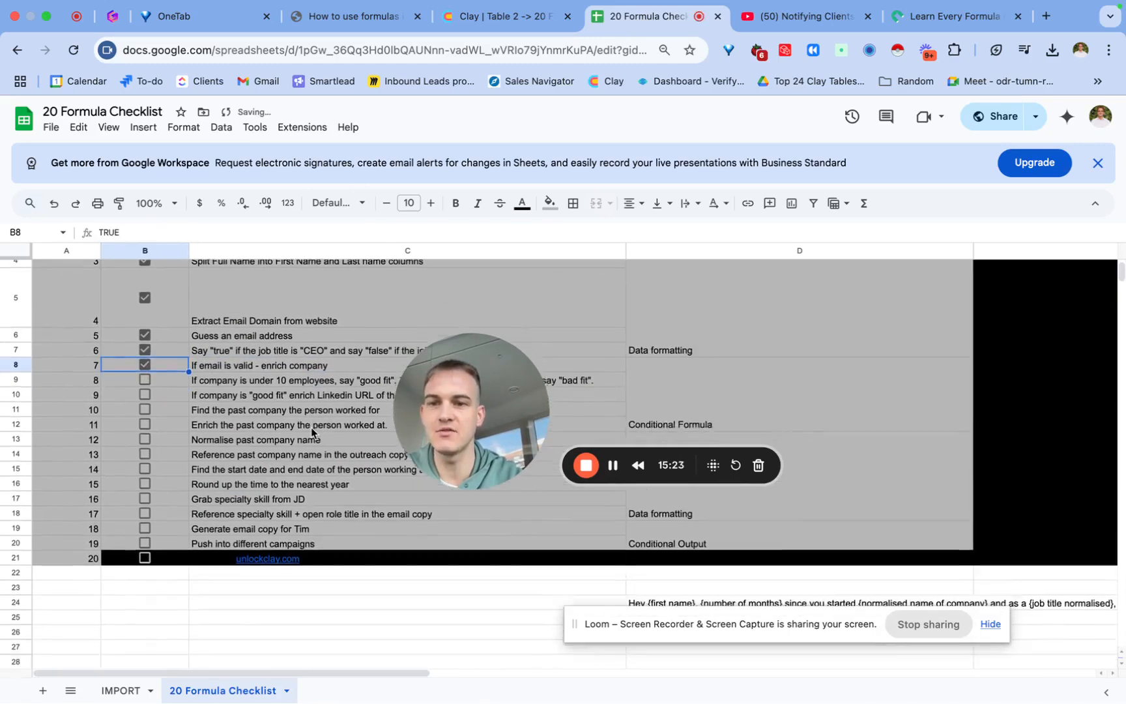
left_click(302, 317)
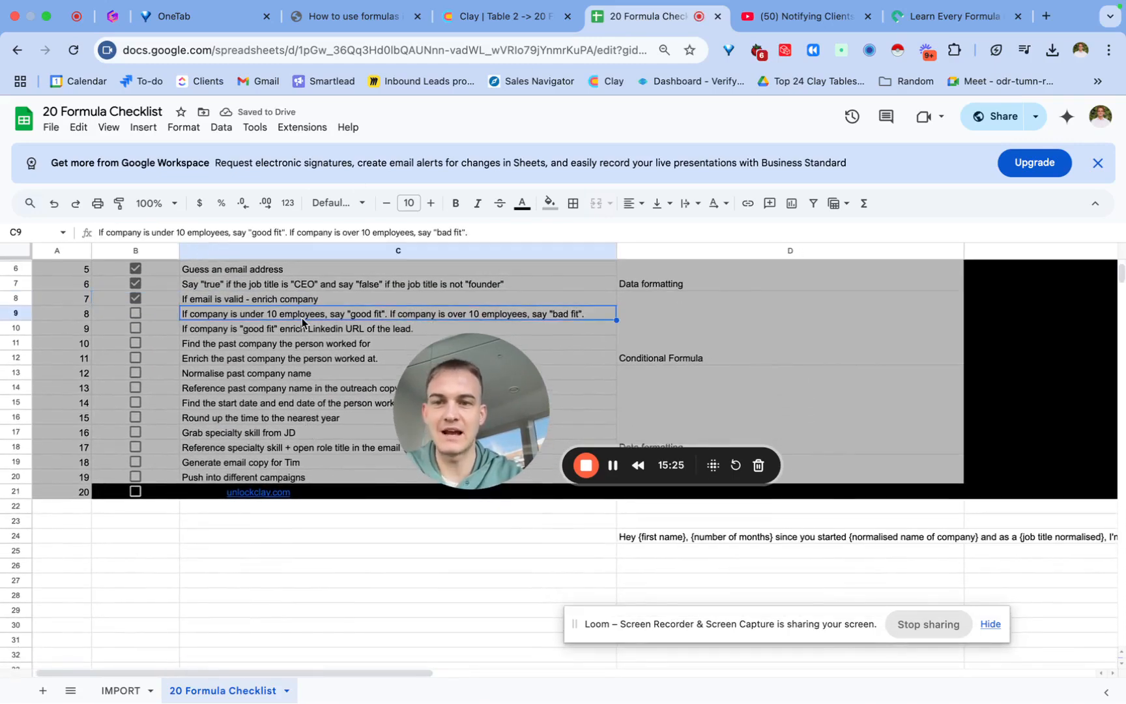
key("ctrl+c")
left_click(703, 312)
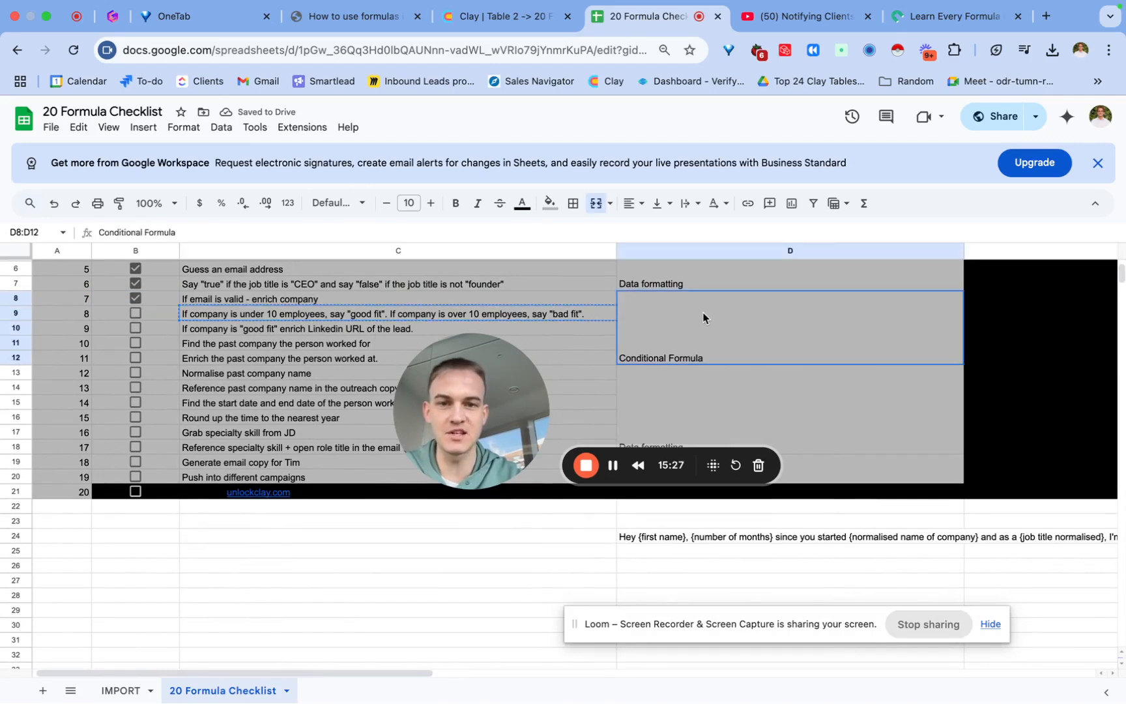
Switch back to the Clay table and start a new formula column using the copied checklist text as its description.
left_click(502, 19)
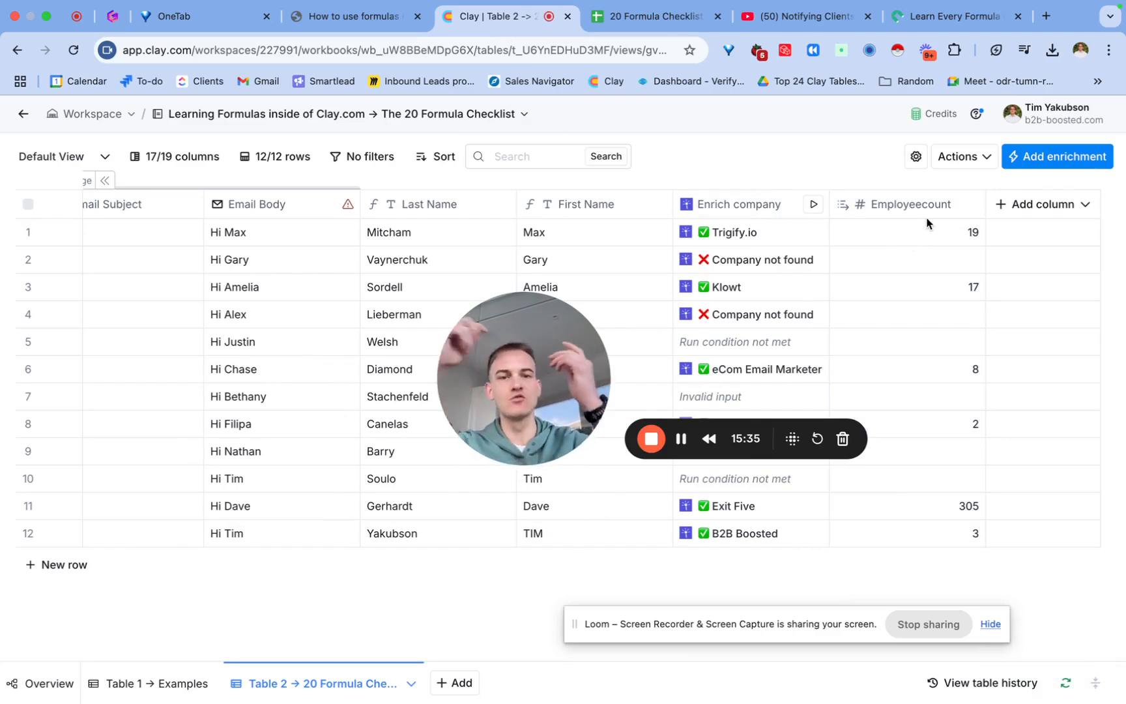
left_click(1066, 209)
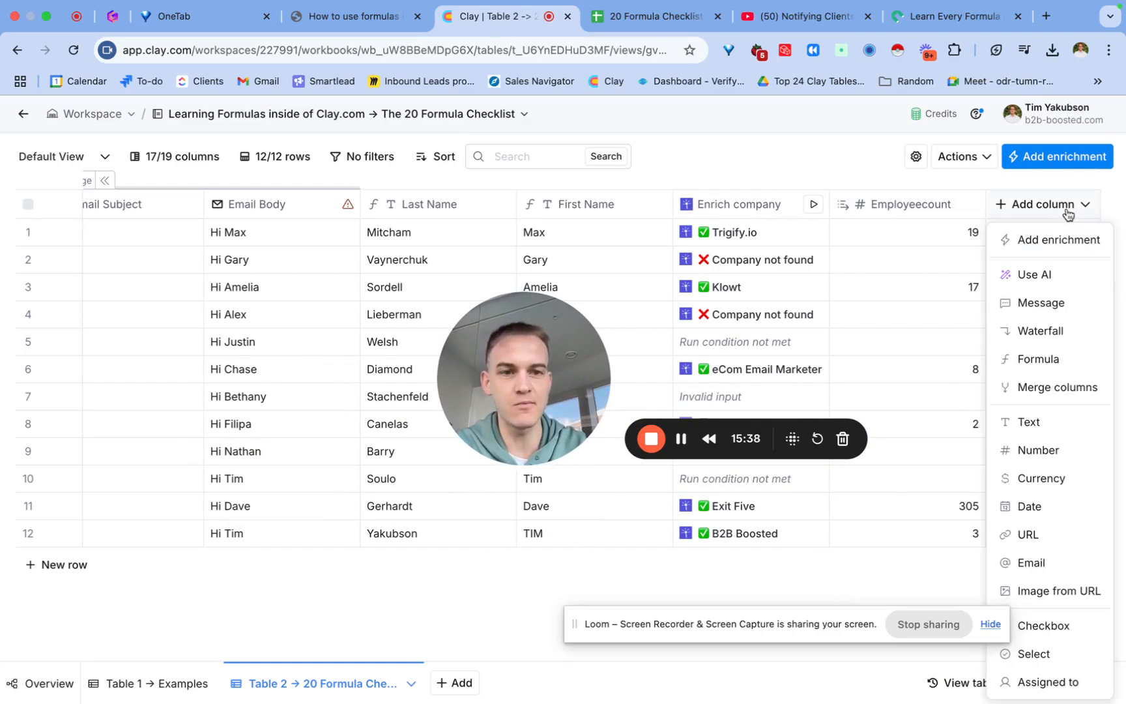
left_click(1039, 359)
key("super+v")
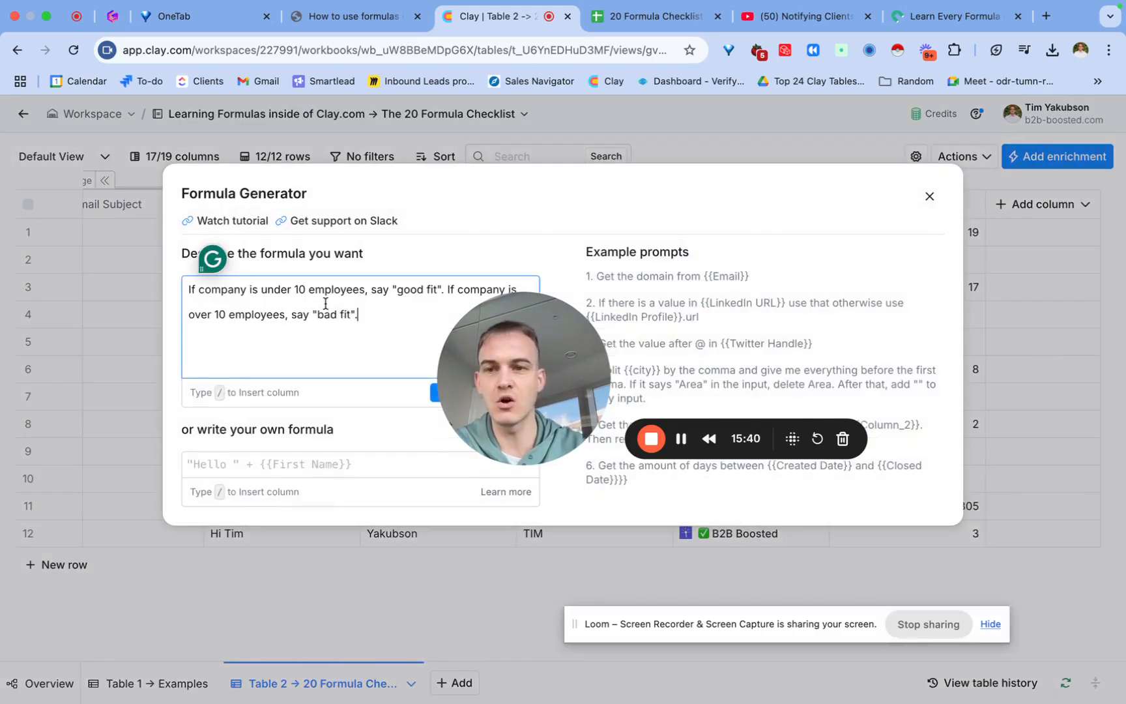
Replace both mentions of "company" in the formula description with references to the Employeecount column.
left_click_drag(246, 290, 196, 293)
type("/em")
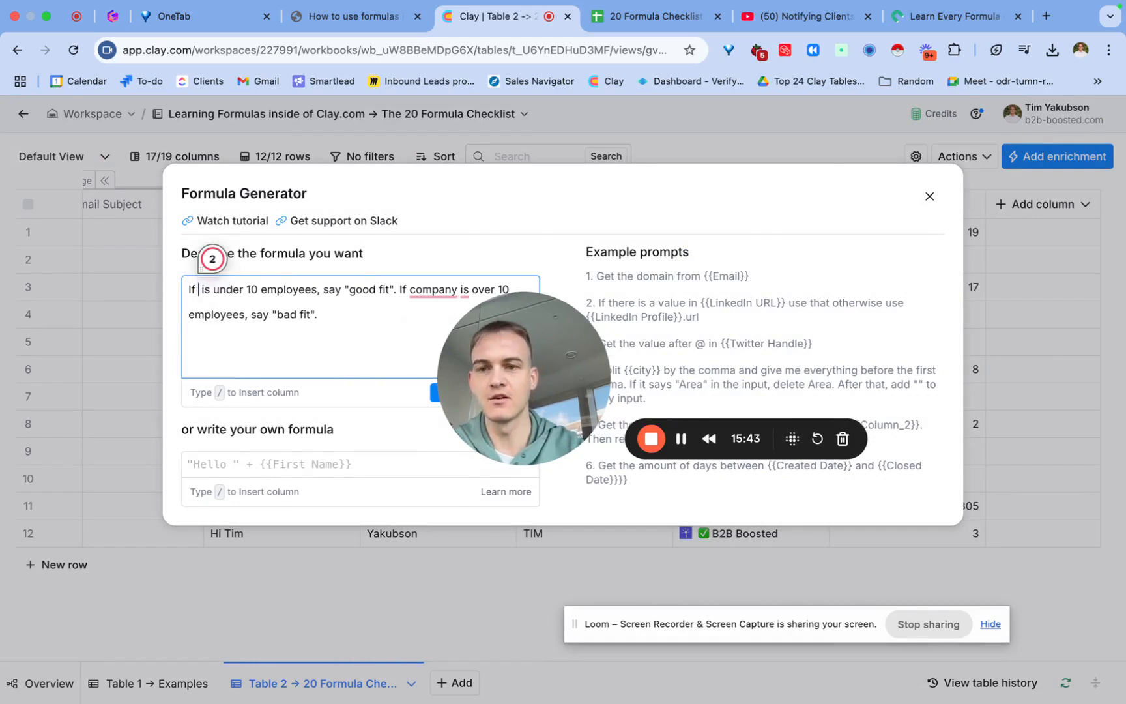
left_click(283, 443)
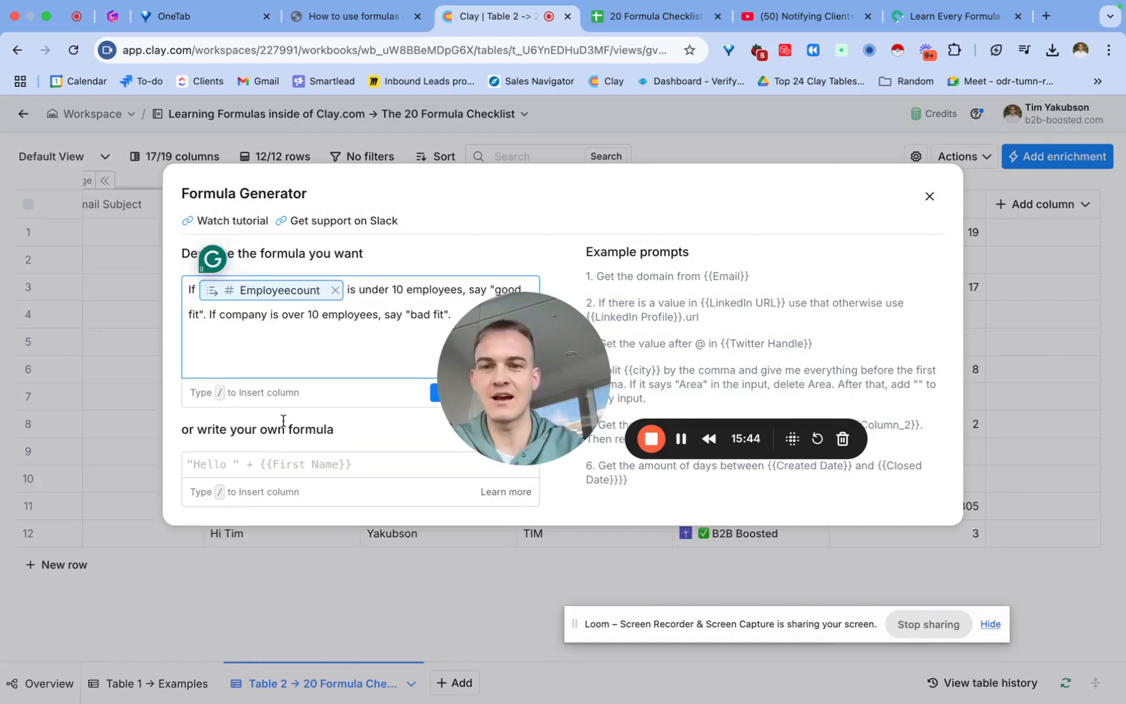
left_click_drag(492, 345, 162, 510)
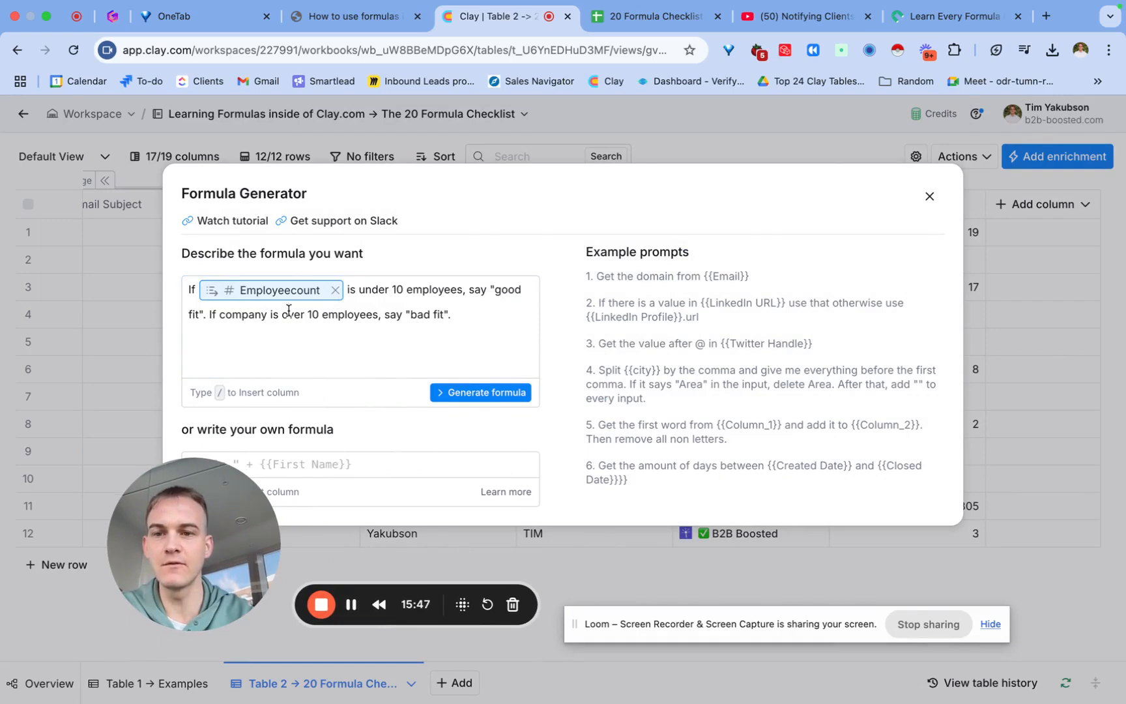
left_click_drag(267, 315, 224, 319)
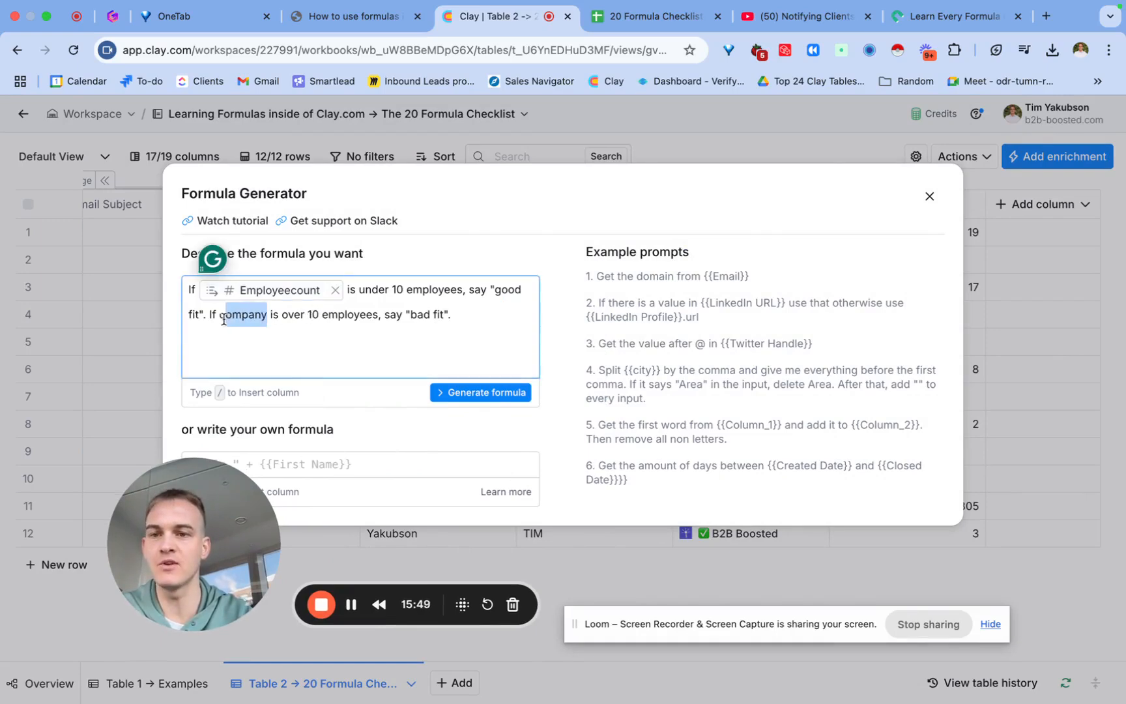
type("/count")
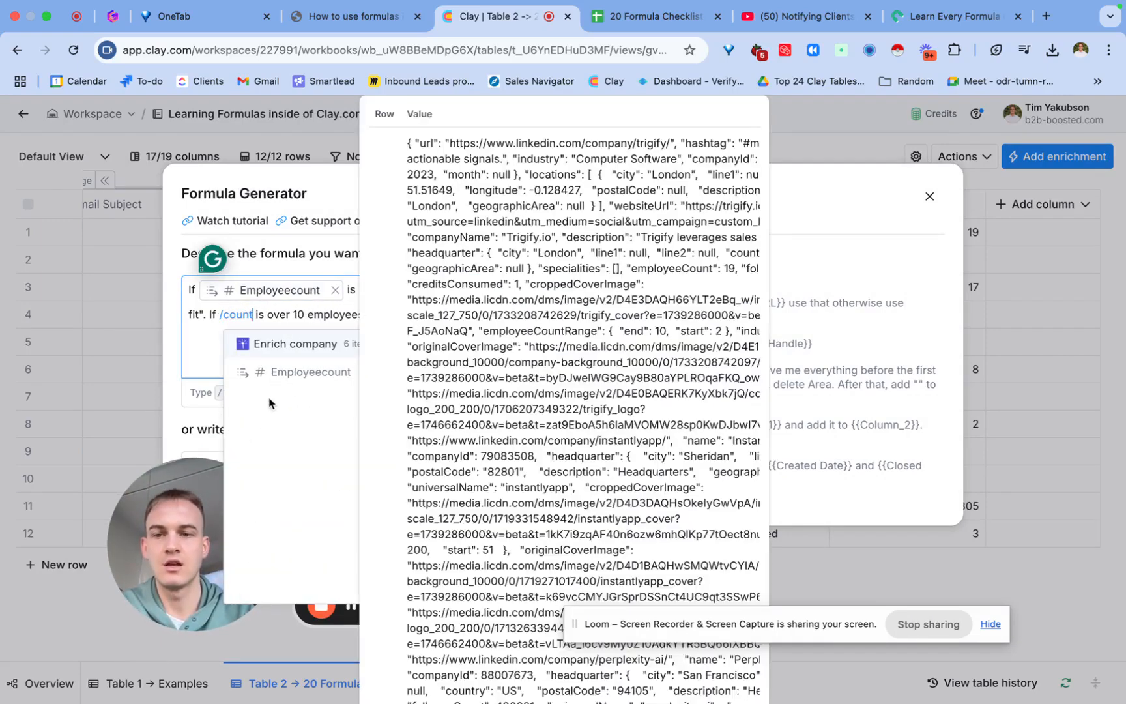
left_click(302, 371)
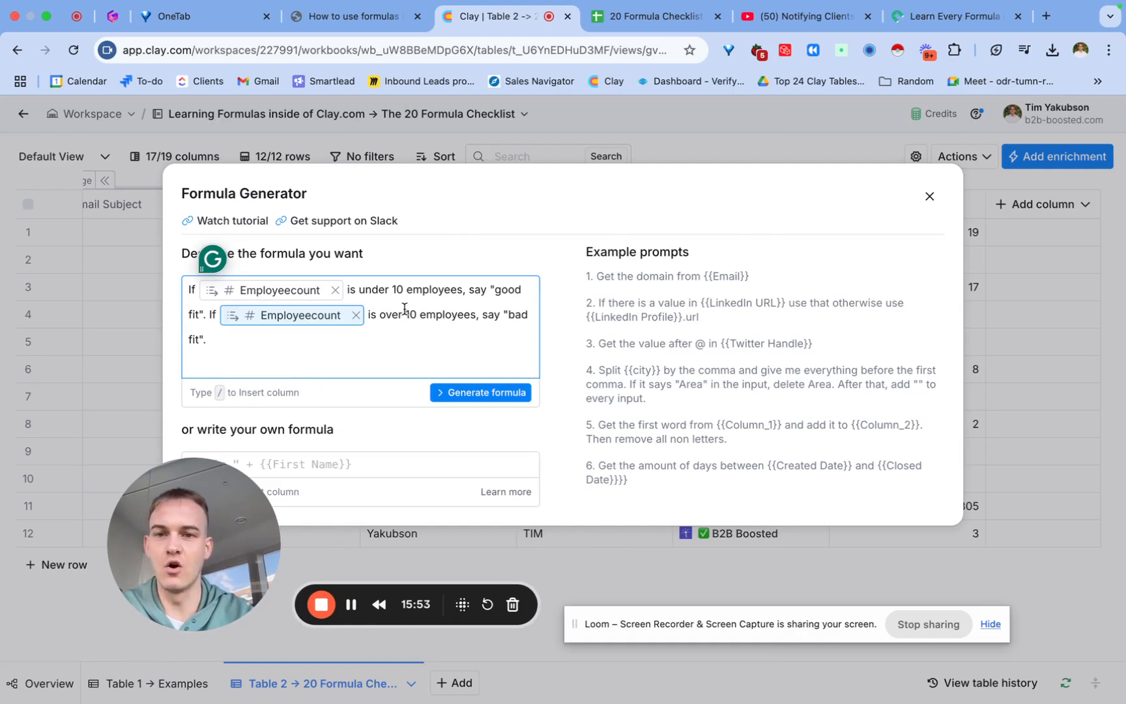
Generate the formula from the description, save it as a new column and inspect the fit result and employee count in row 2.
left_click(481, 392)
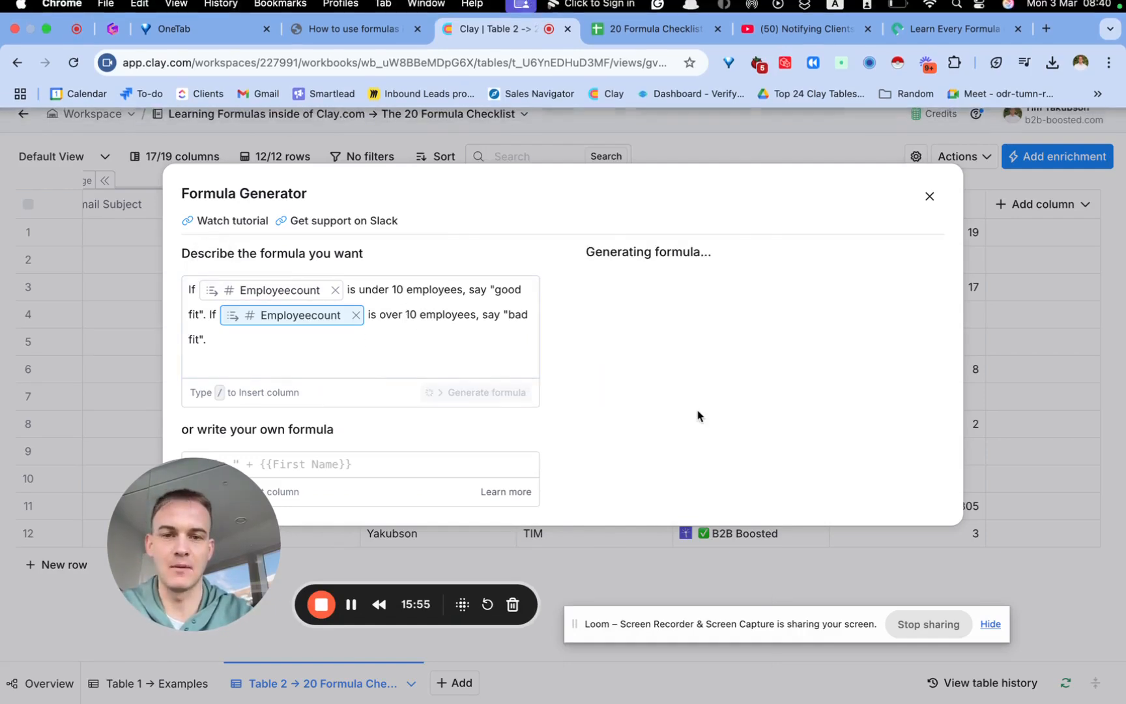
left_click(677, 528)
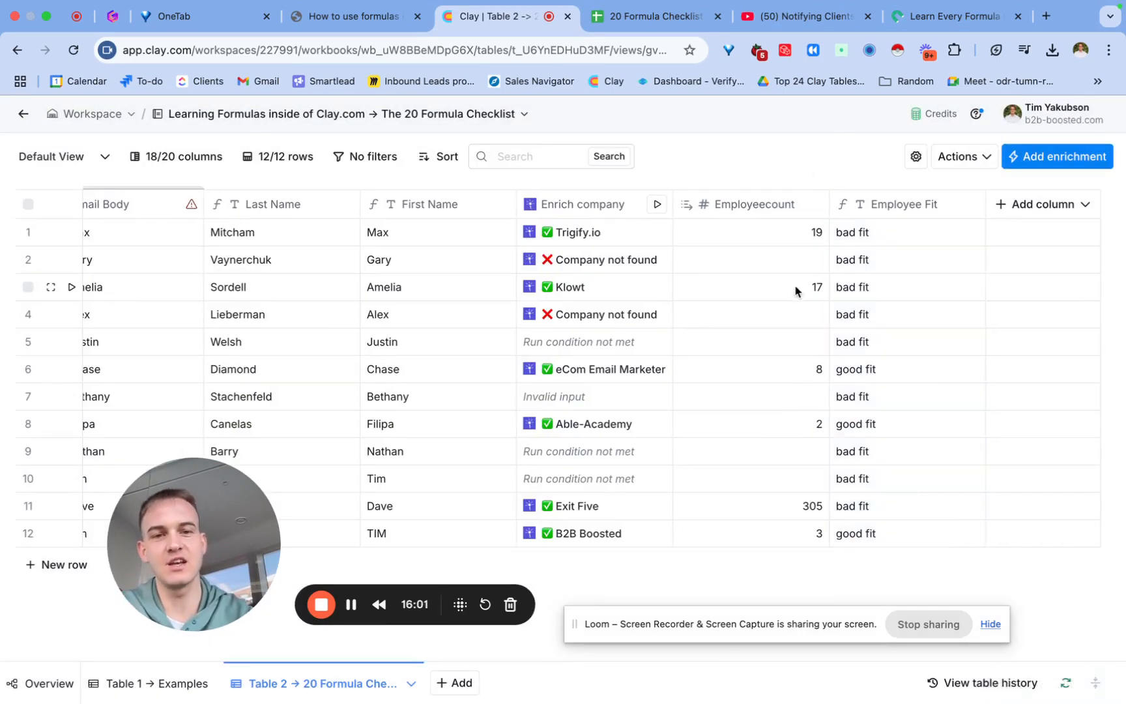
double_click(887, 258)
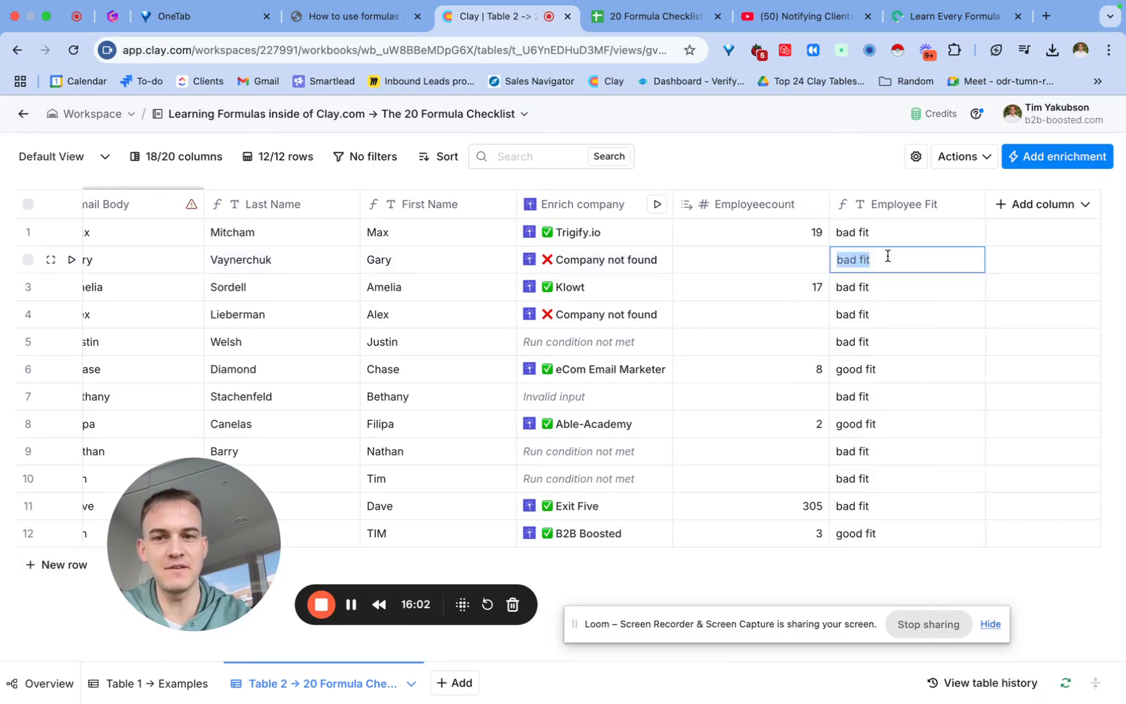
left_click(794, 263)
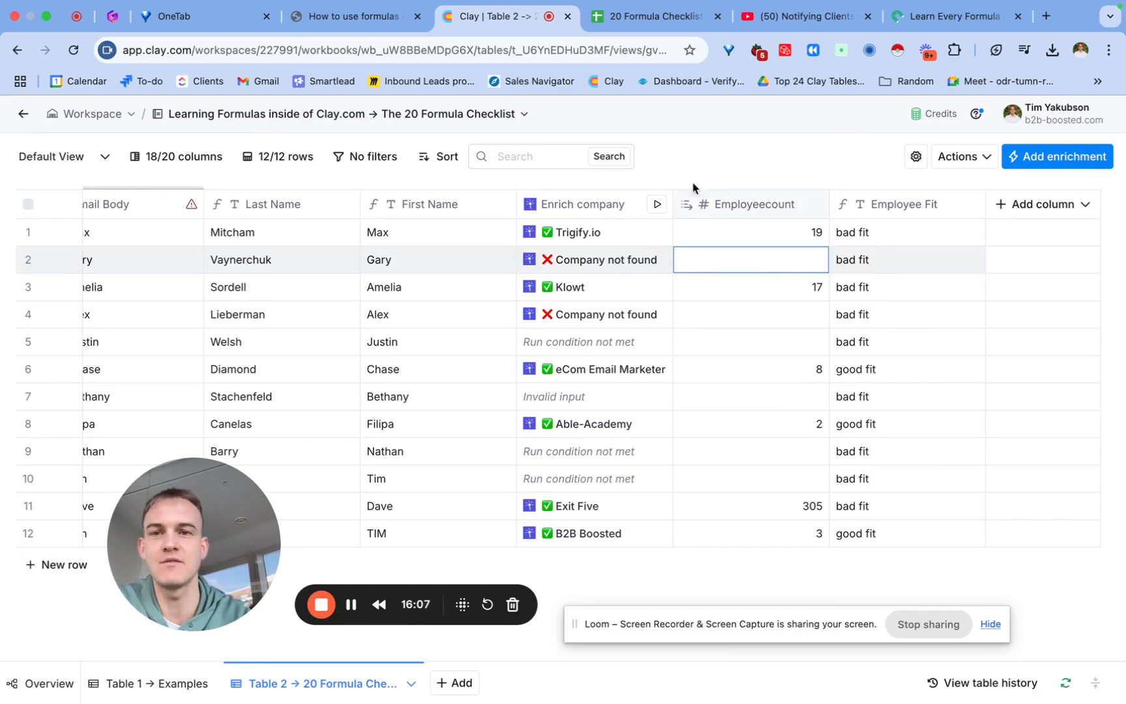
Rename the Employee Fit column to "ICP food or bad fit'".
left_click(876, 205)
left_click(871, 239)
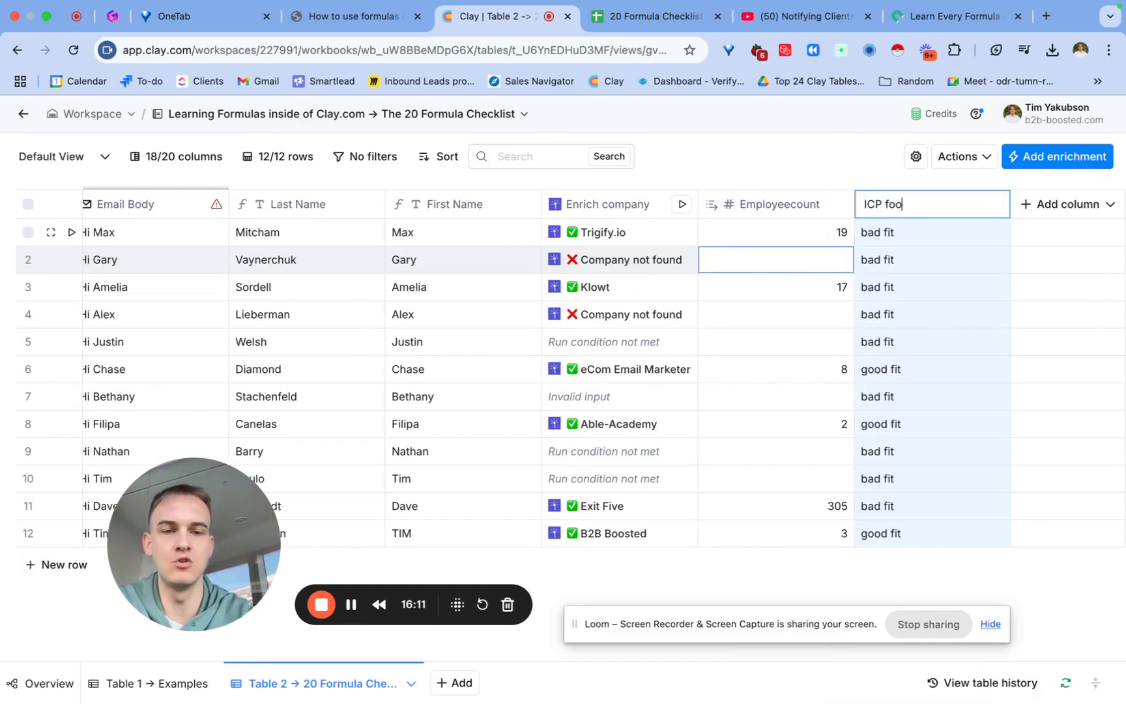
key("Return")
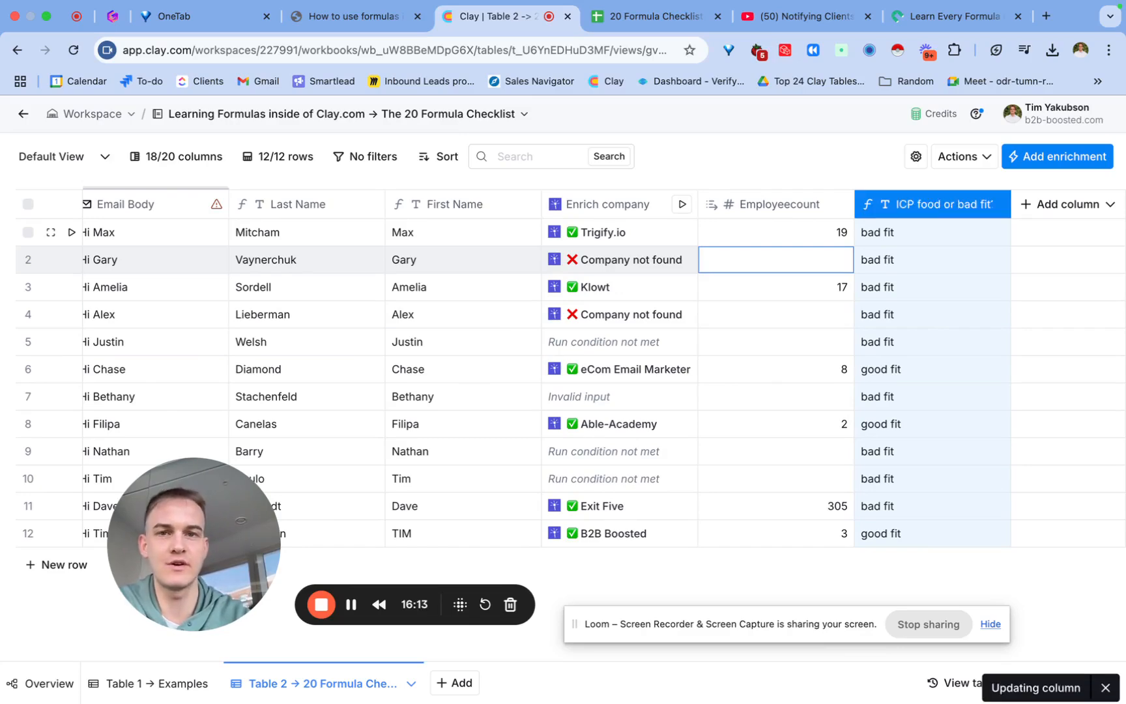
Switch to the 20 Formula Checklist spreadsheet, tick off item 8 and select the item 9 text about enriching good-fit leads.
left_click(608, 18)
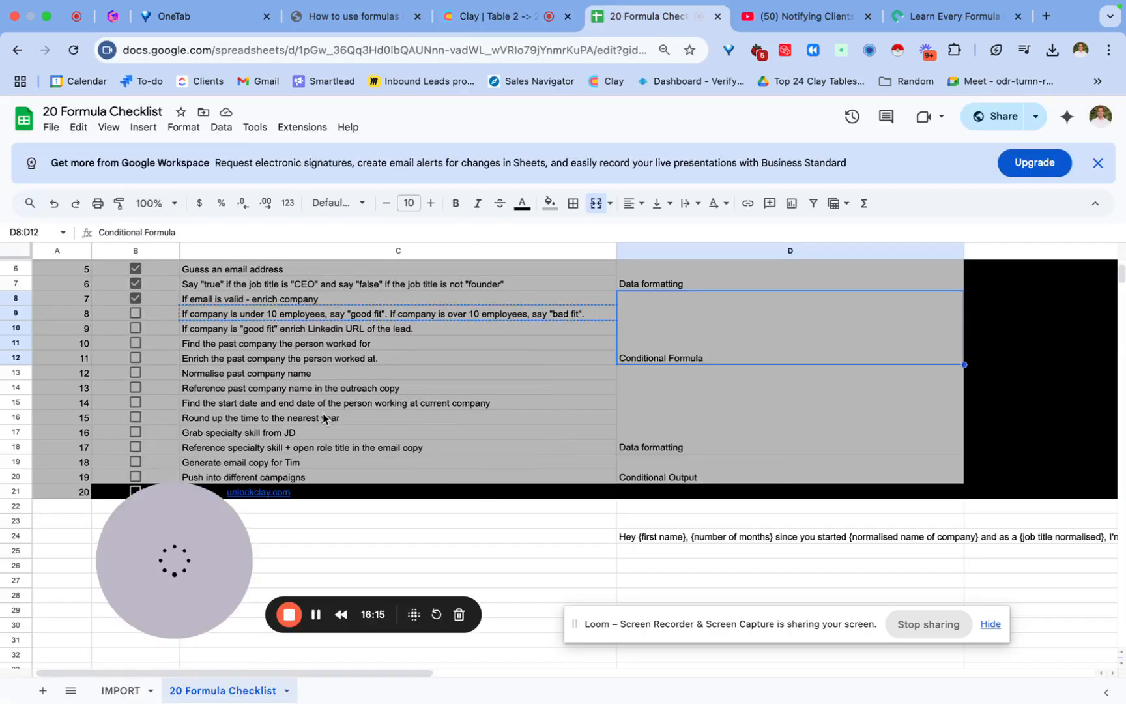
left_click(135, 314)
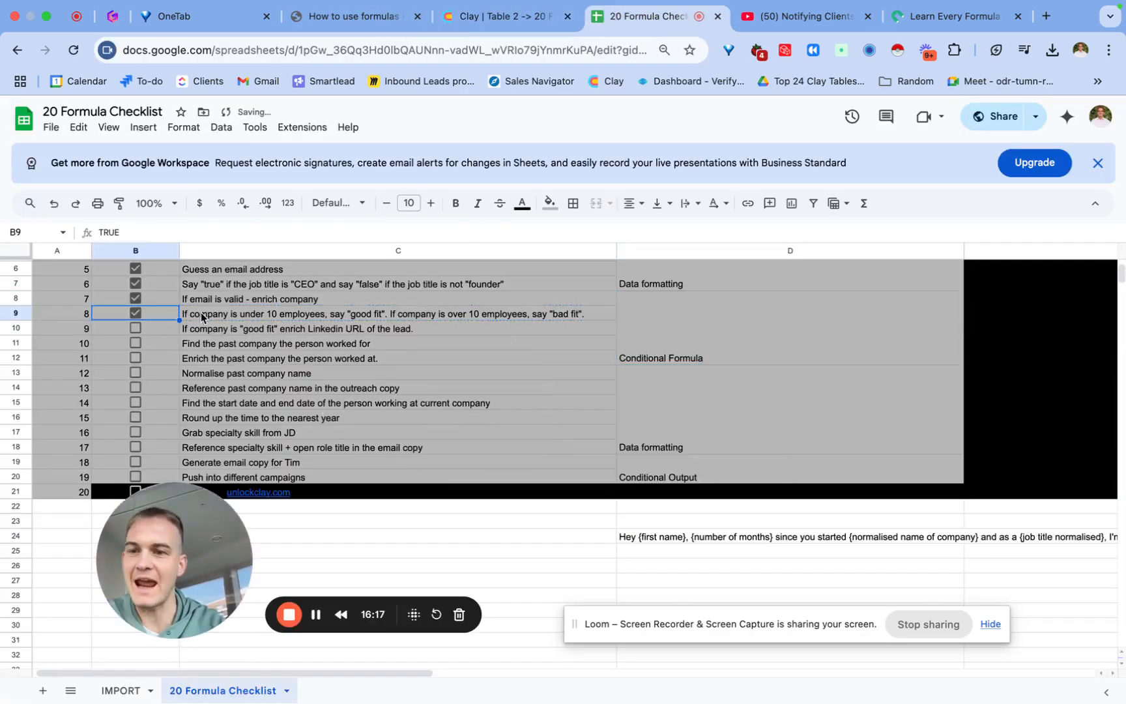
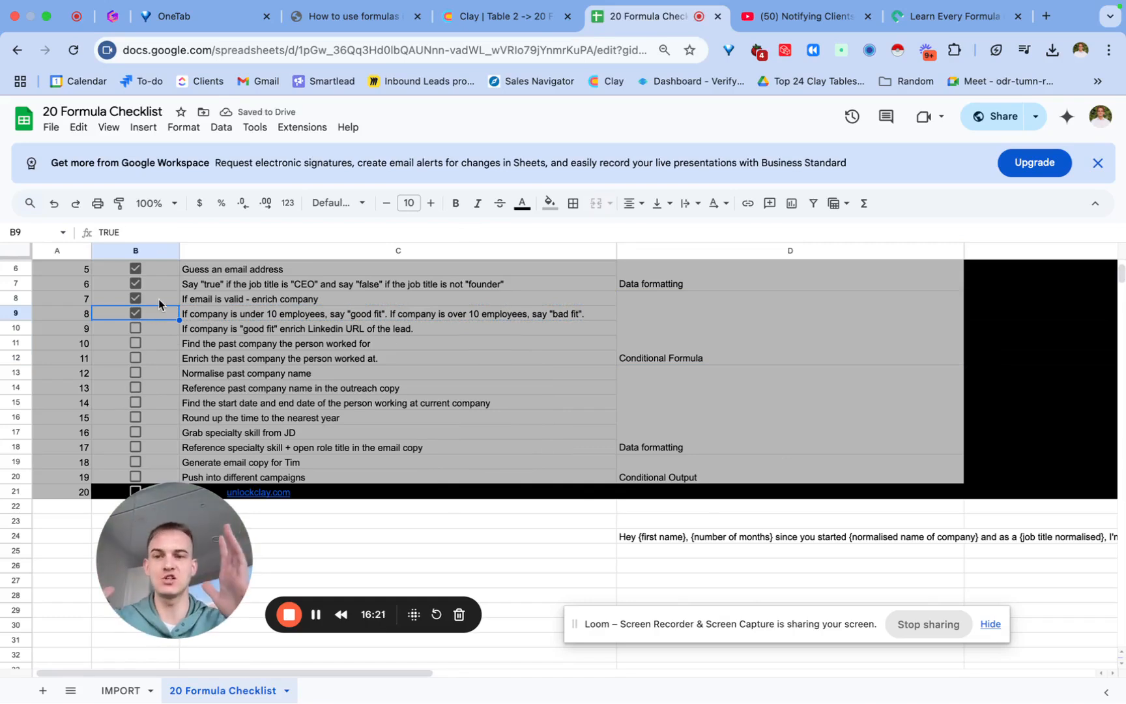
left_click(213, 330)
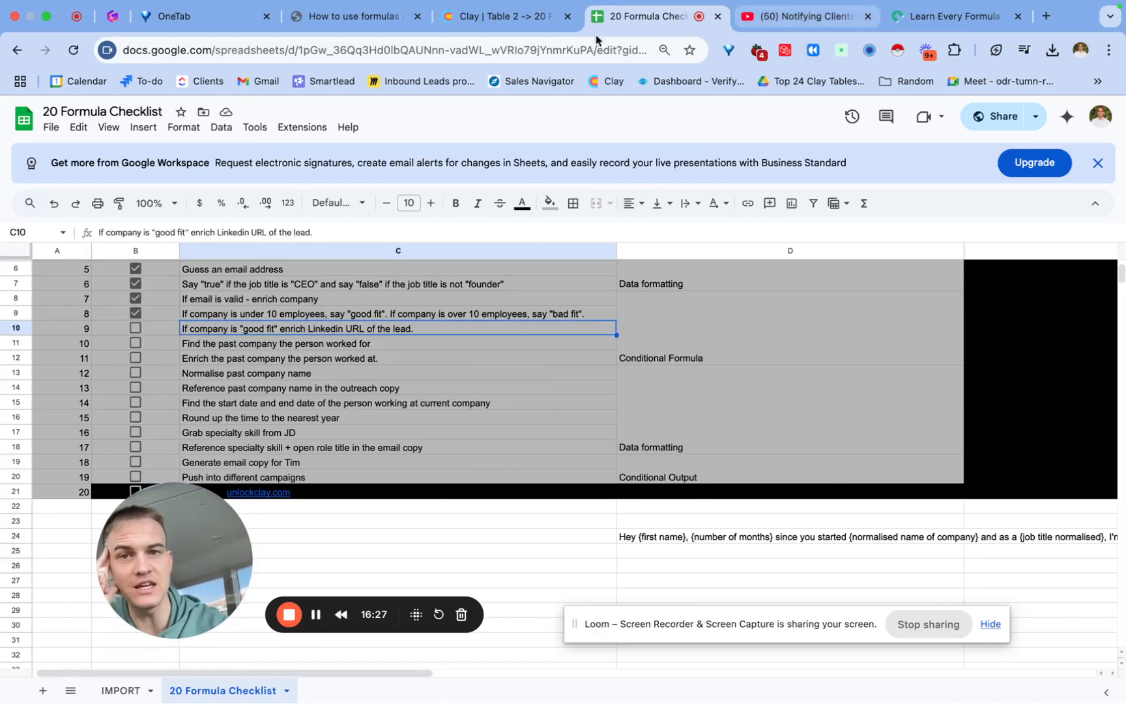
Switch back to the Clay table, search the enrichments for "enrich person" and choose the basic Enrich Person enrichment.
left_click(485, 18)
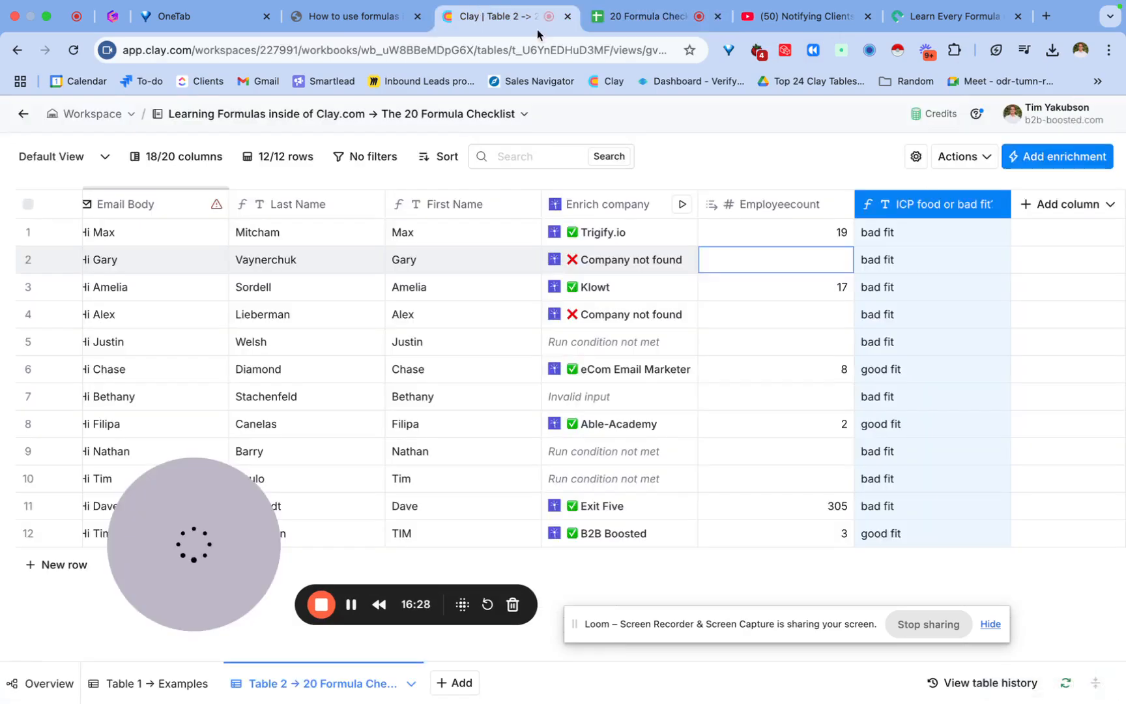
left_click(1088, 164)
type("enrich ")
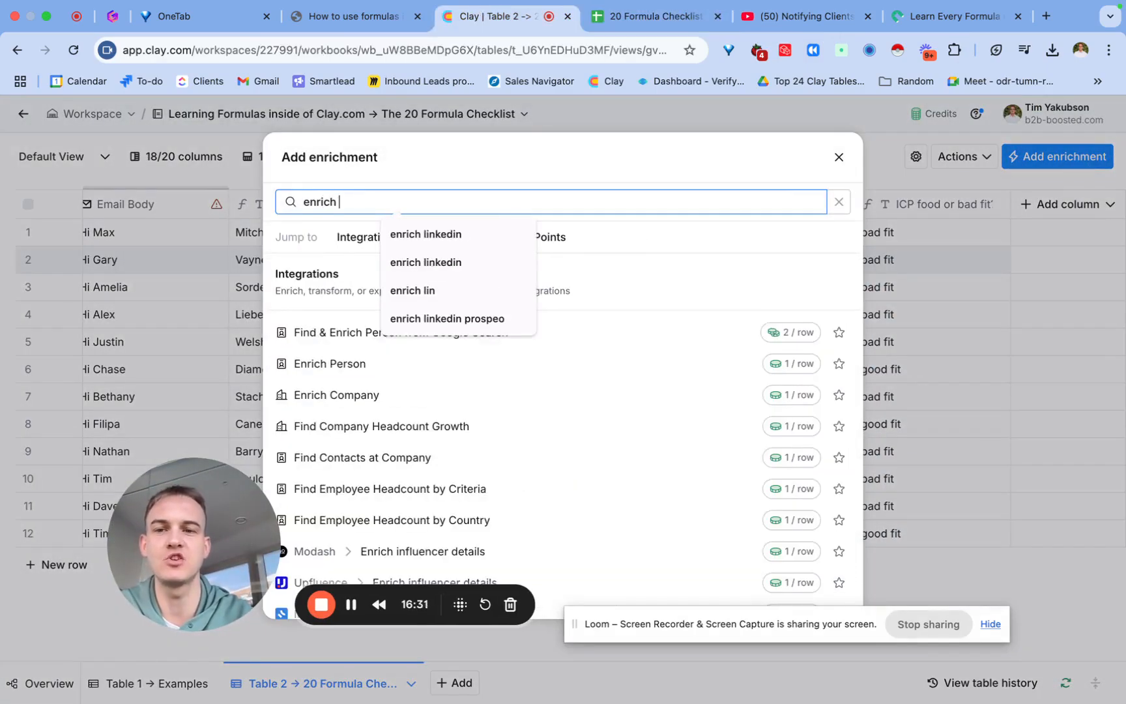
type("profile")
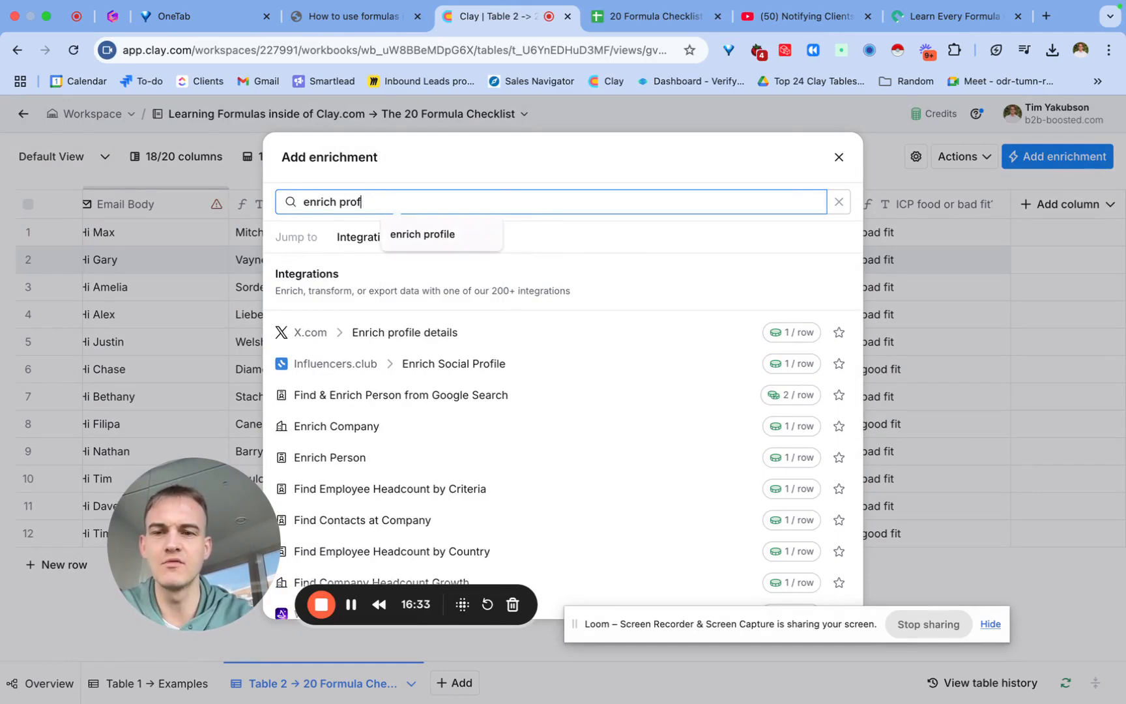
key("BackSpace")
key("BackSpace")
key("BackSpace")
type("erson")
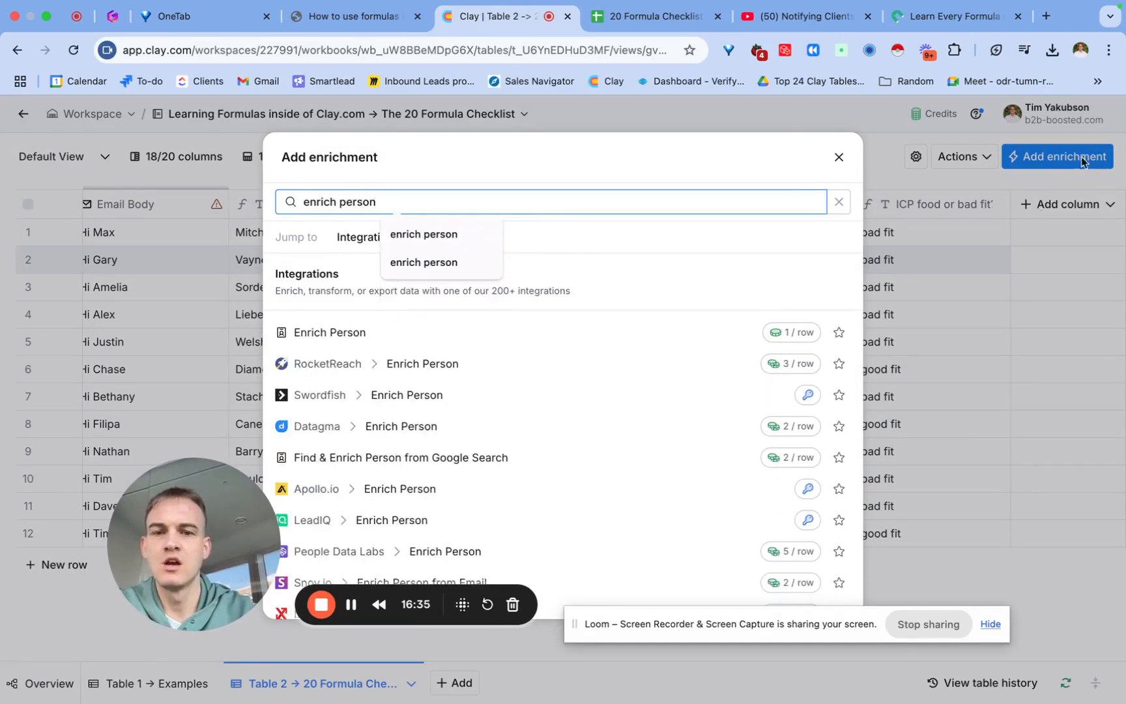
left_click(564, 328)
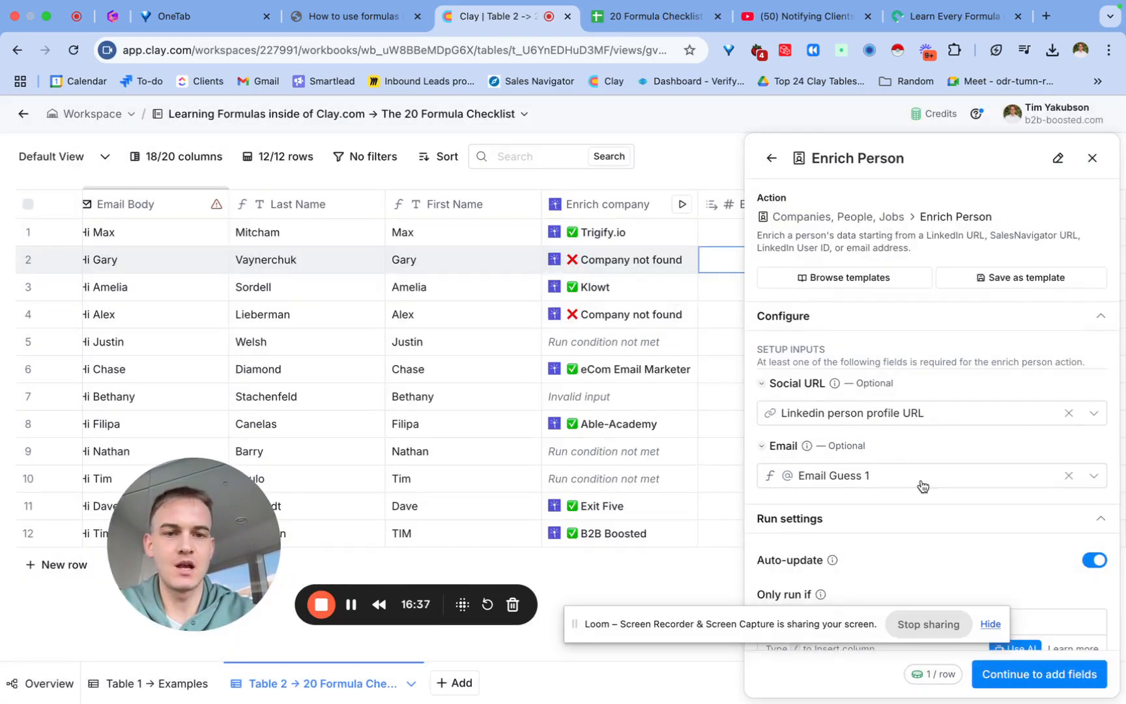
Generate and save an AI run condition for Enrich Person: only run if "ICP food or bad fit?" is "good fit".
scroll(922, 454, "down", 1)
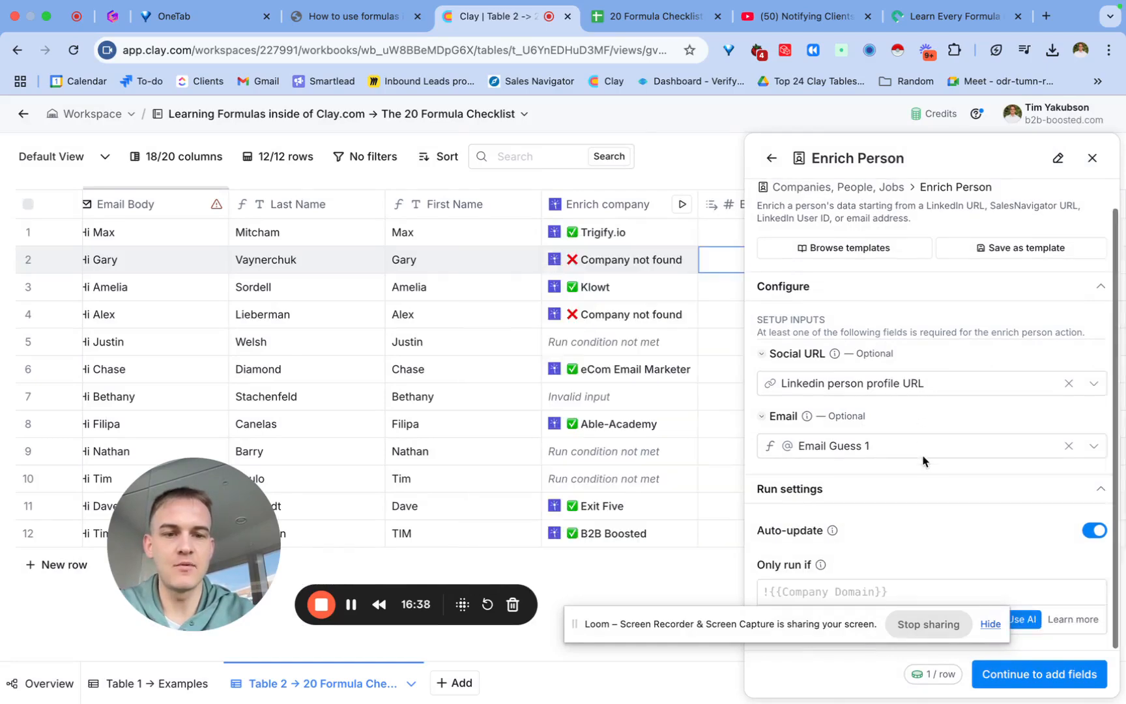
left_click(1033, 621)
left_click(518, 327)
type("onl")
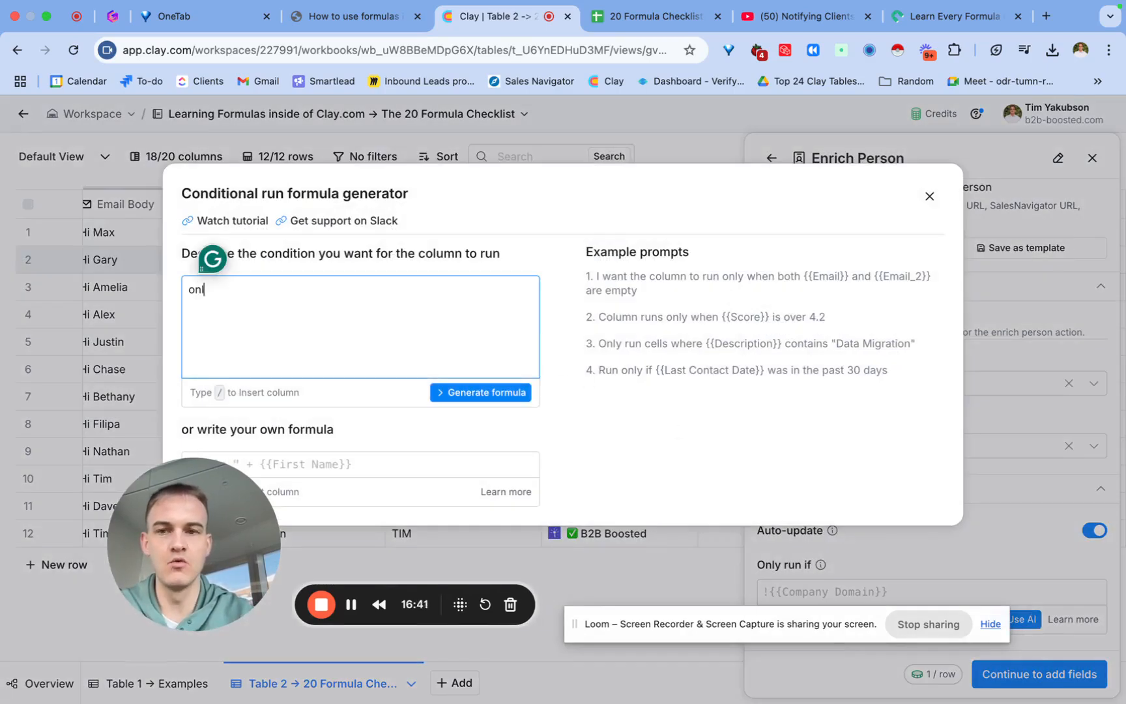
type("y run if /")
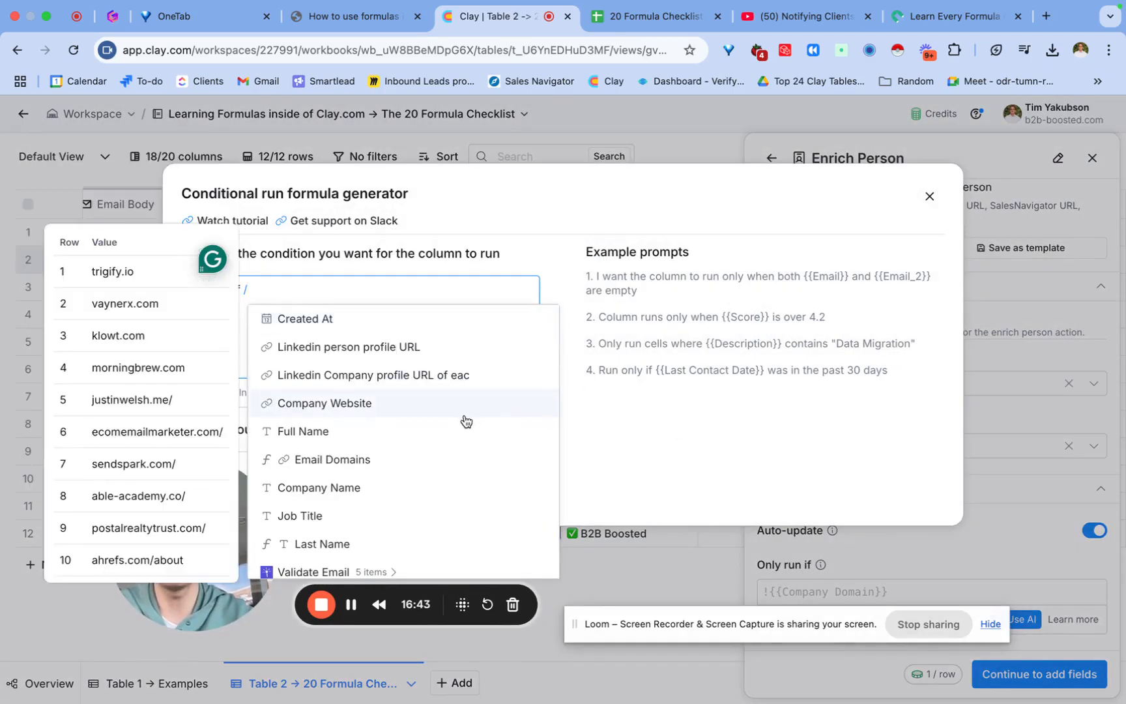
scroll(456, 443, "down", 4)
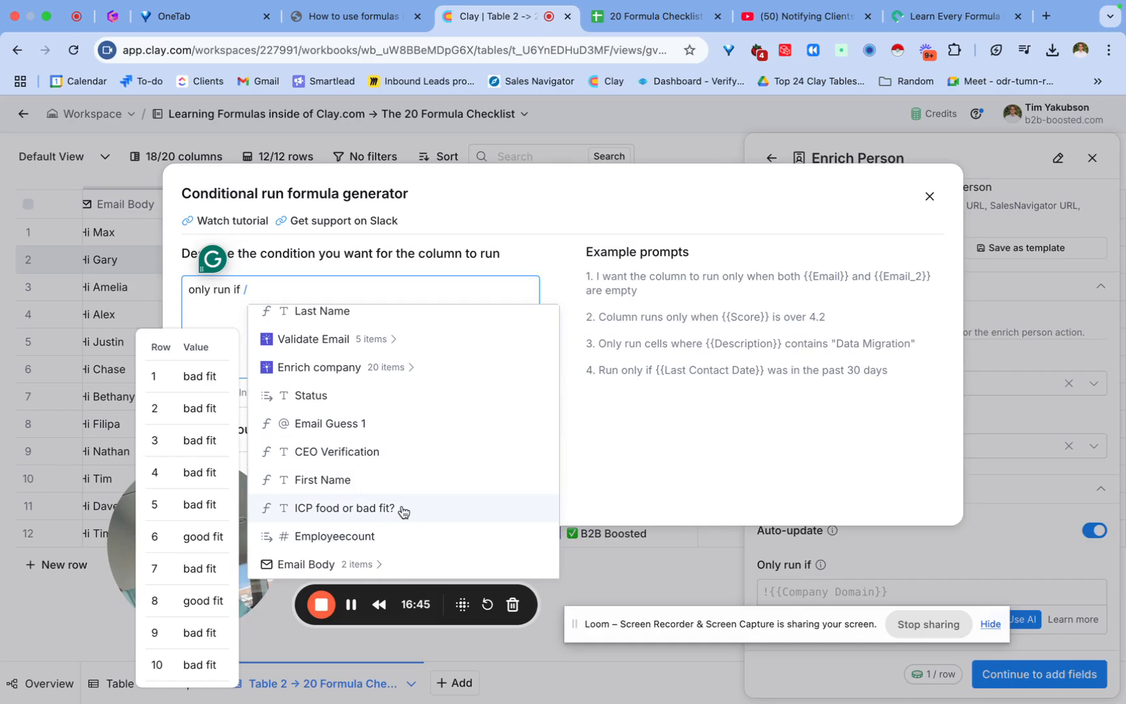
left_click(344, 508)
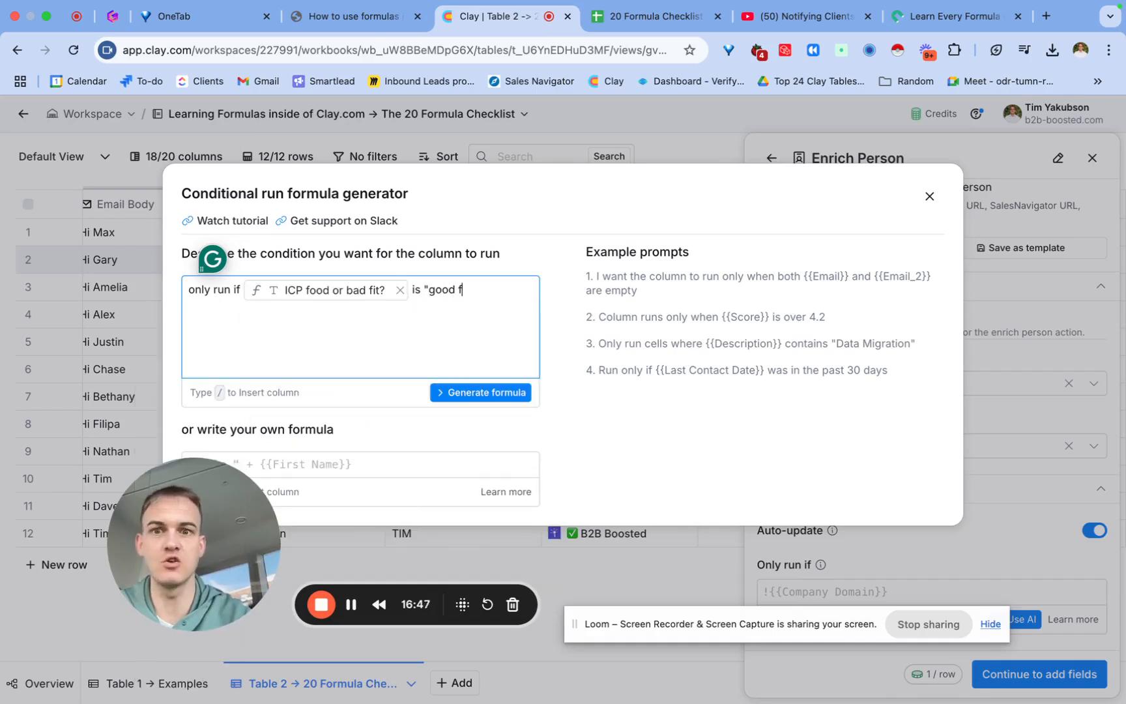
left_click(503, 399)
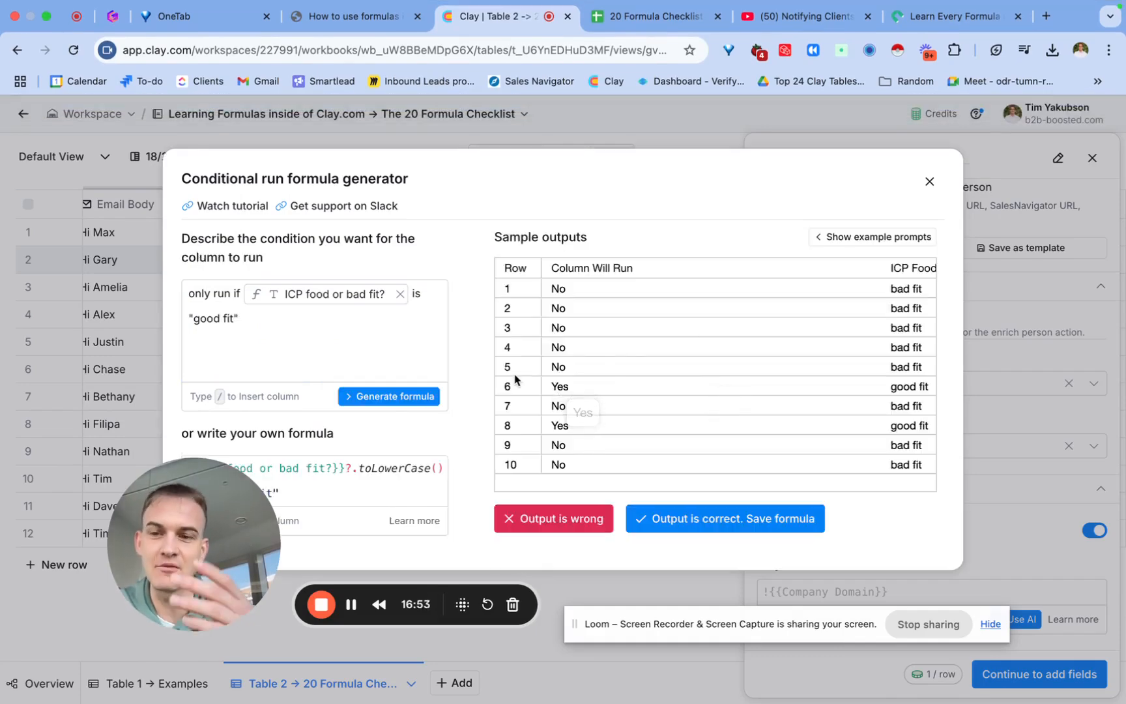
left_click(684, 531)
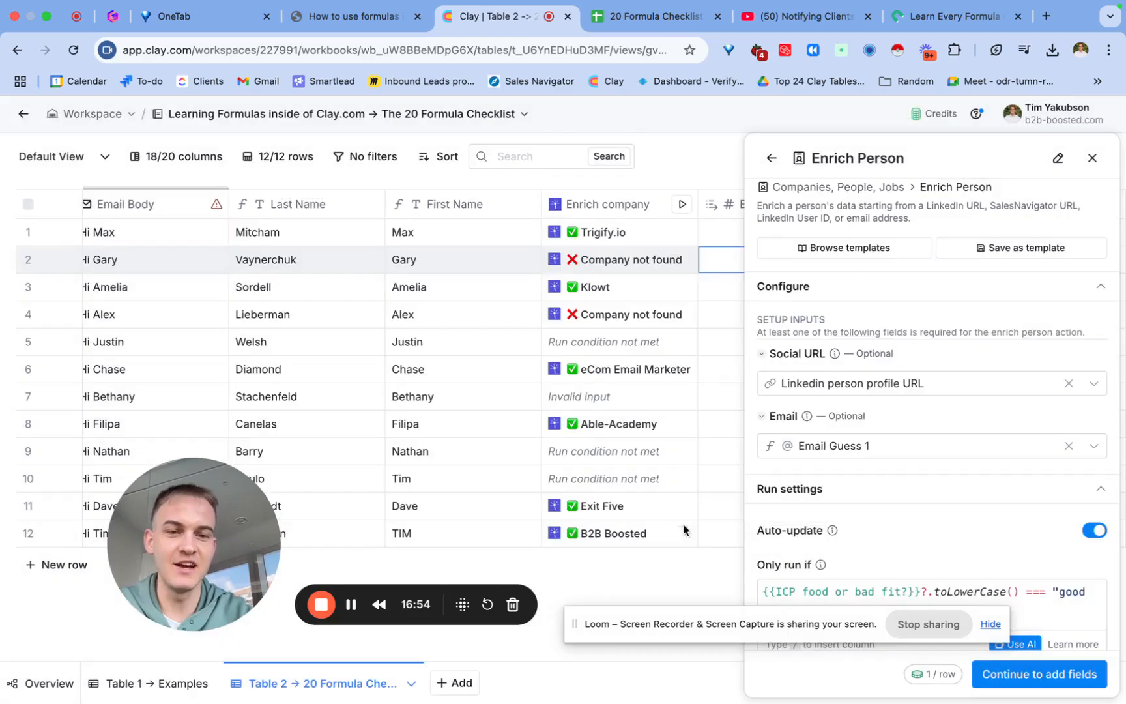
left_click(1012, 674)
left_click(1072, 671)
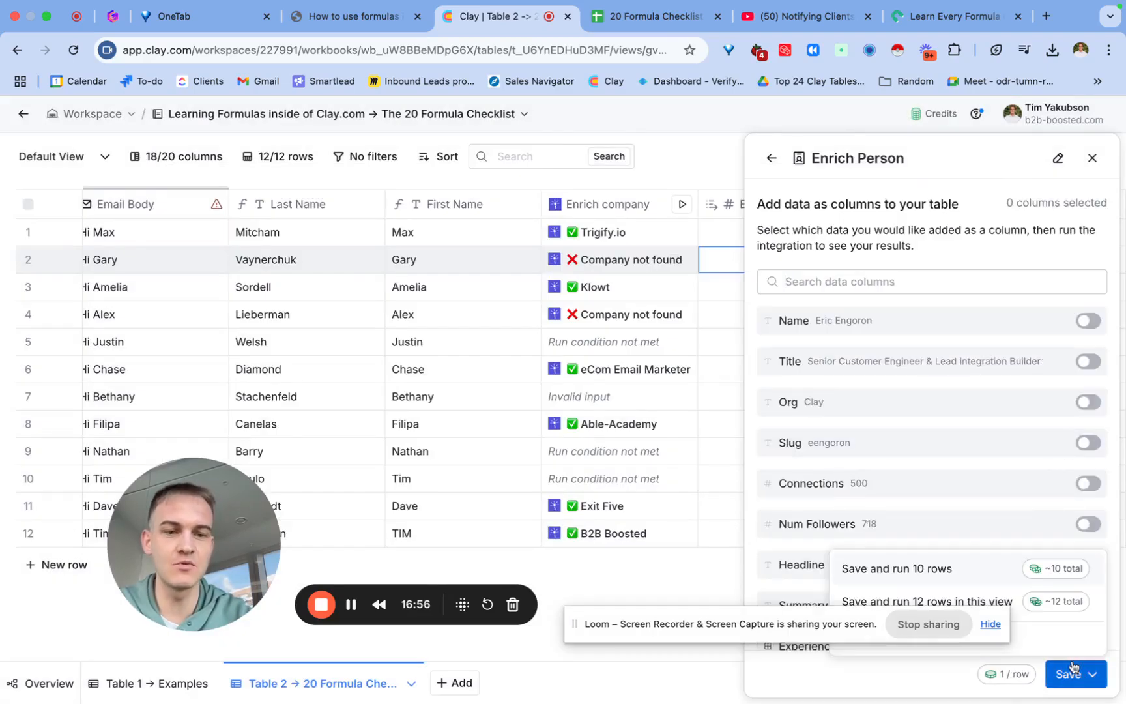
left_click_drag(850, 622, 748, 625)
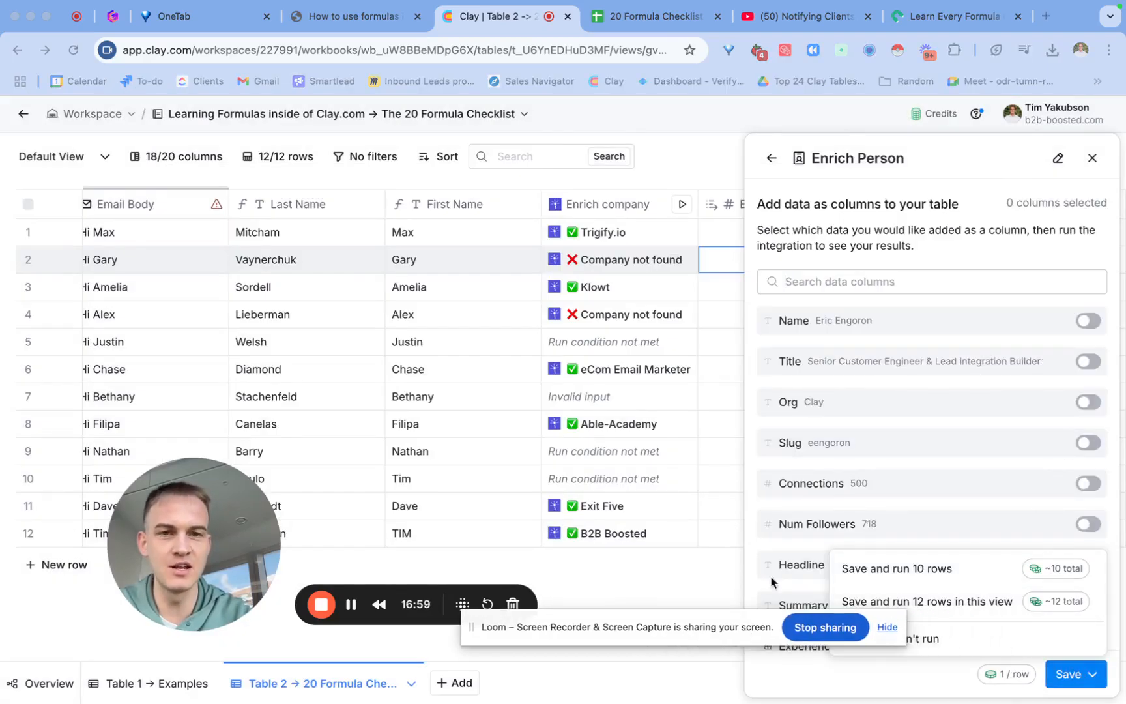
left_click(771, 164)
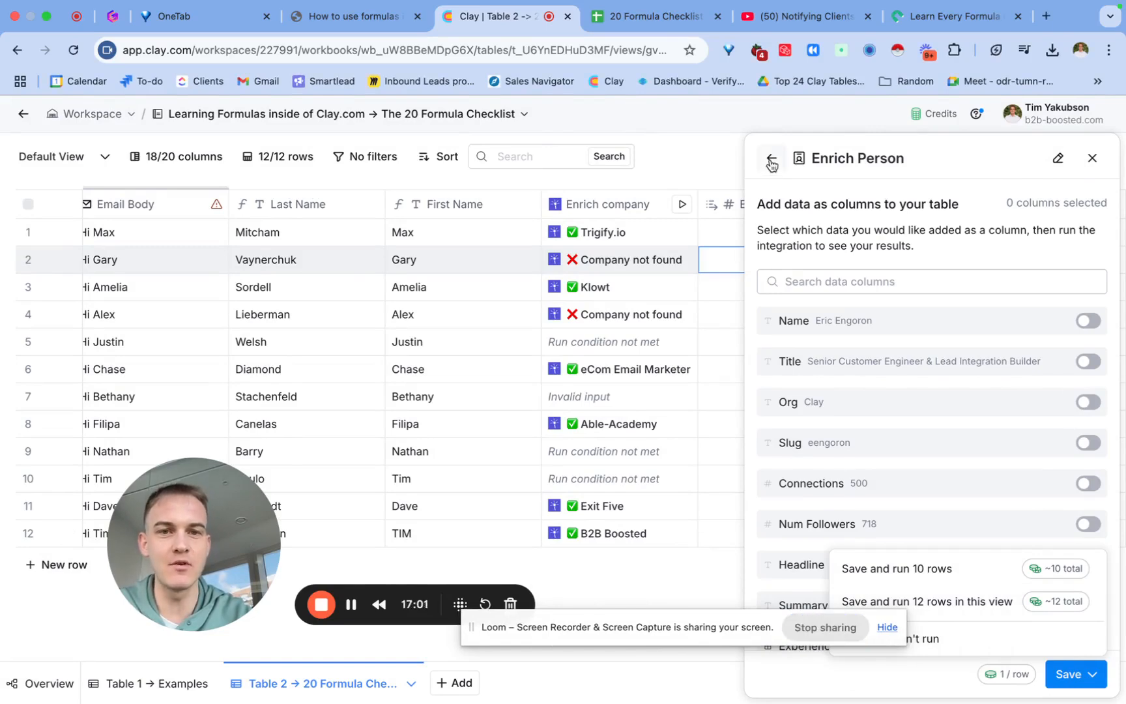
left_click(771, 164)
Replace the run condition with a saved AI-generated one: only run if "ICP food or bad fit?" is "bad fit".
scroll(889, 468, "down", 2)
left_click(1014, 619)
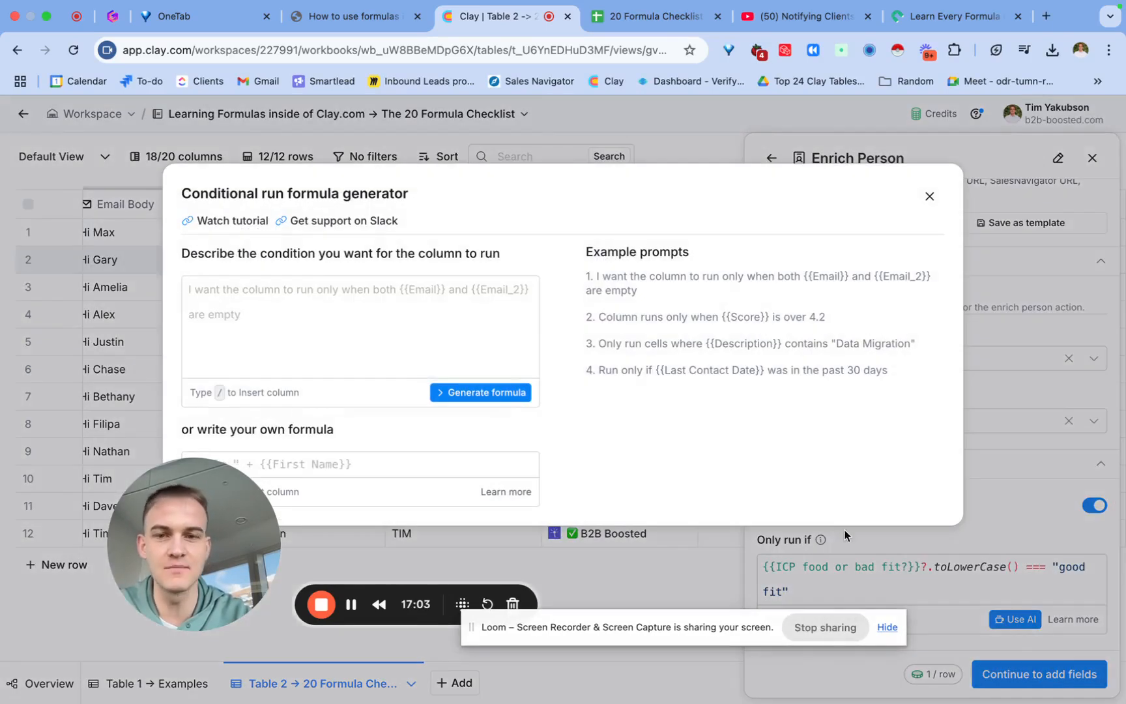
left_click(364, 323)
type("If company is under 10 employees, say \"good fit\". If company is over 10 employees, say \"bad fit\".")
key("super+a")
type("only")
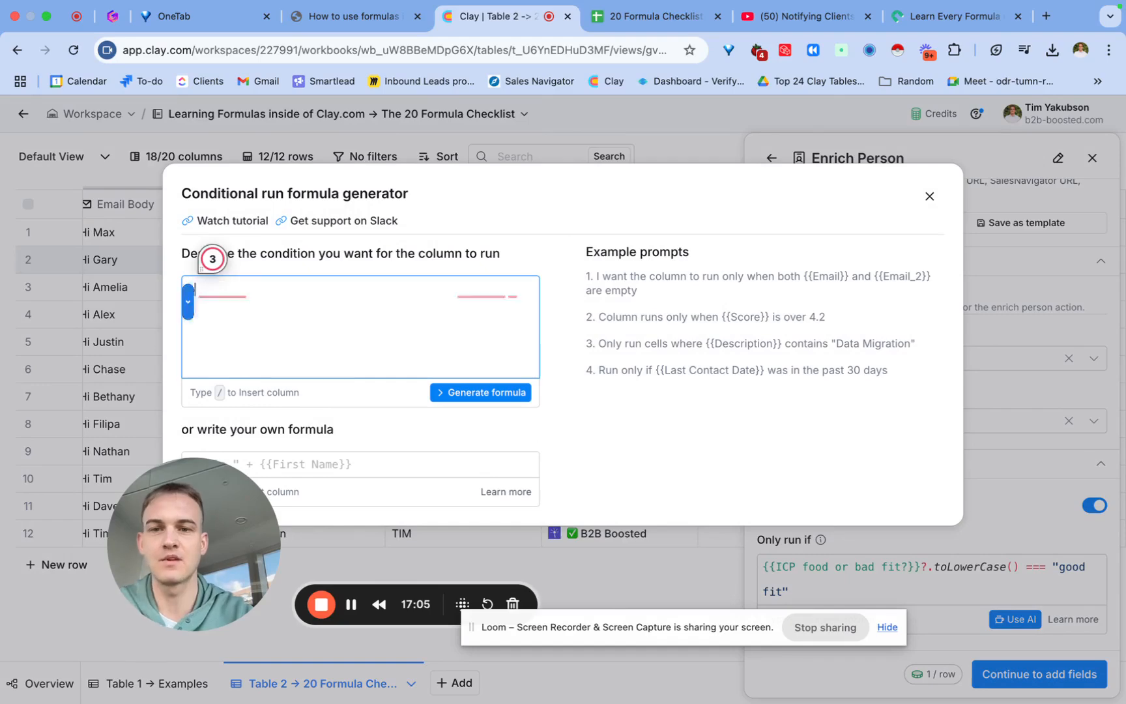
type(" run if /")
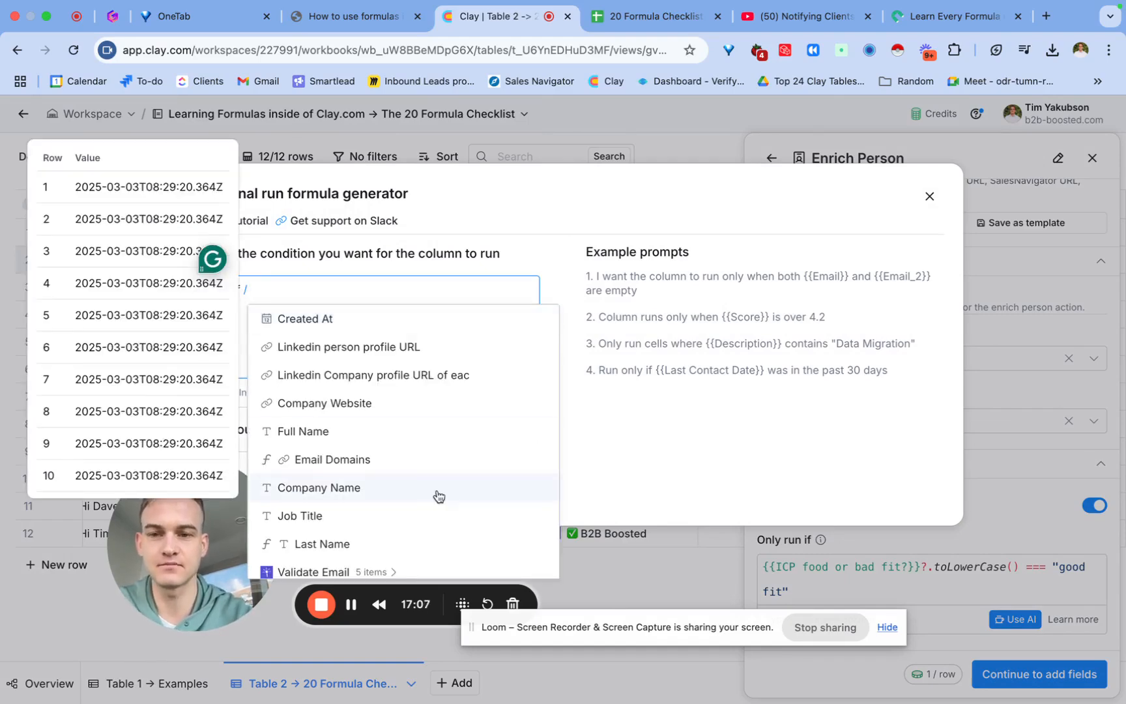
scroll(428, 501, "down", 5)
left_click(416, 518)
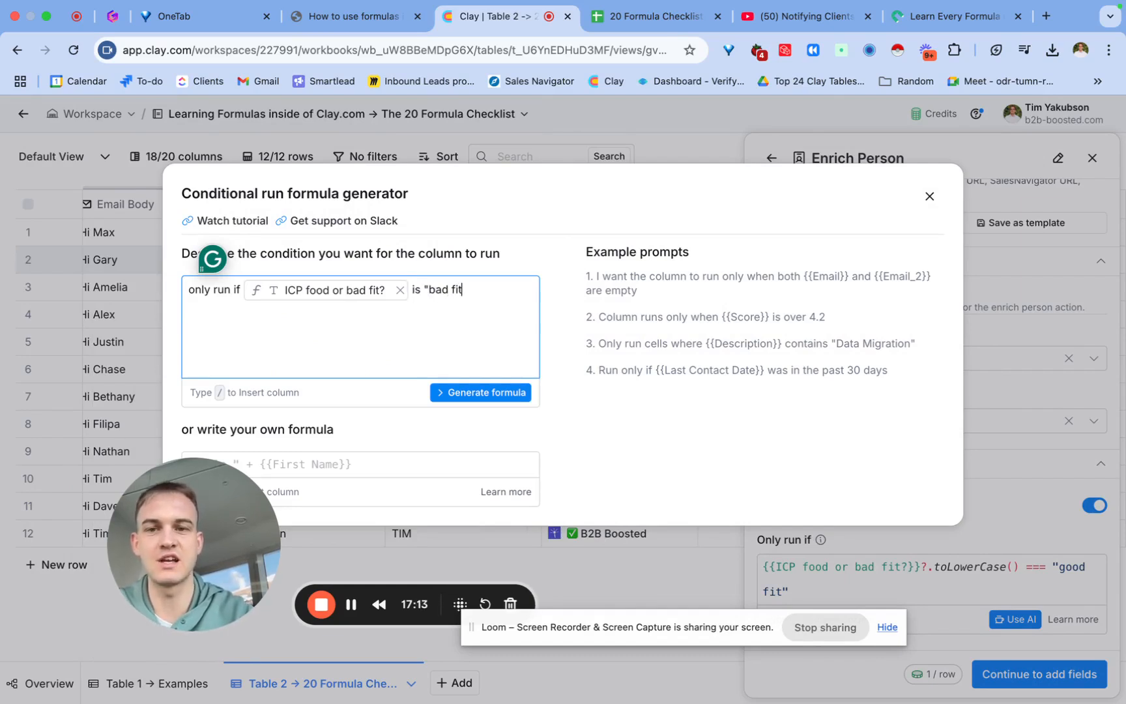
left_click(493, 392)
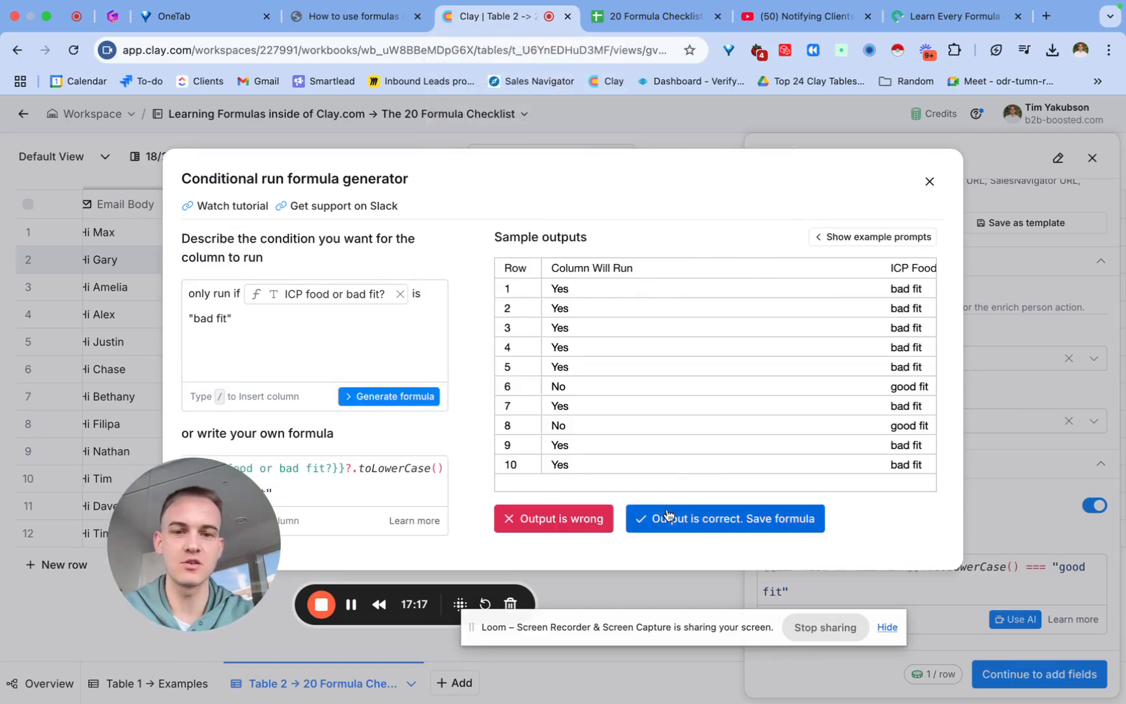
left_click(648, 519)
Save the Enrich Person column without extra data columns and run it on the 12 rows in this view.
left_click(1019, 673)
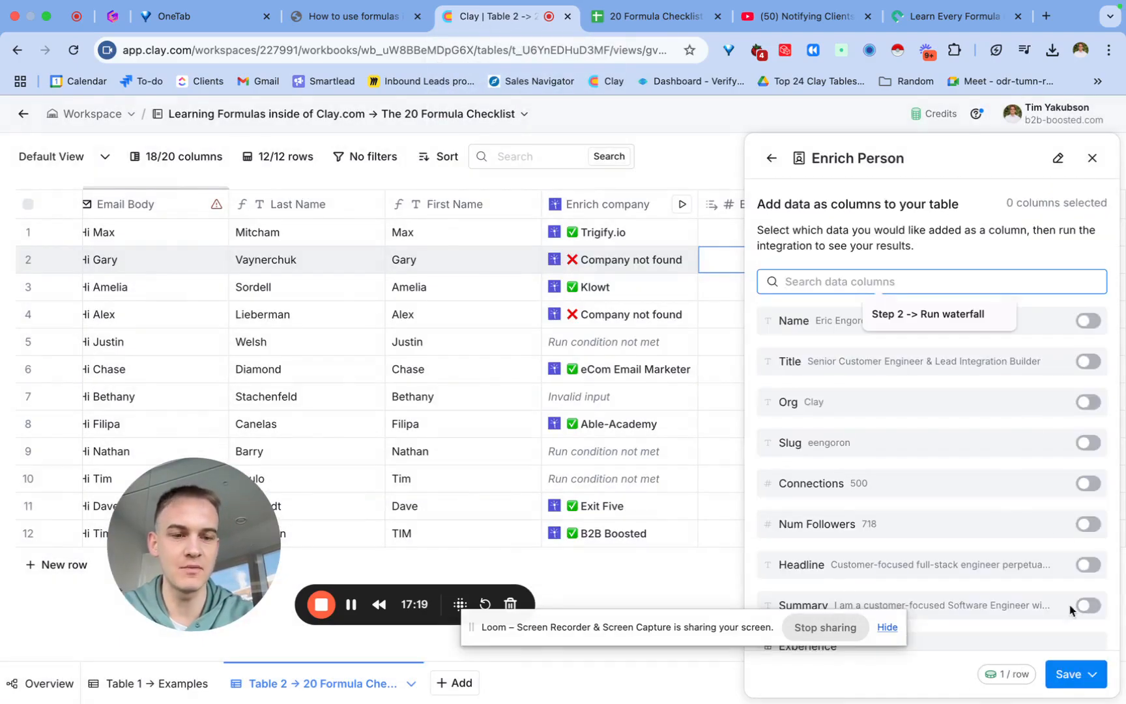
left_click(1068, 672)
left_click(1007, 606)
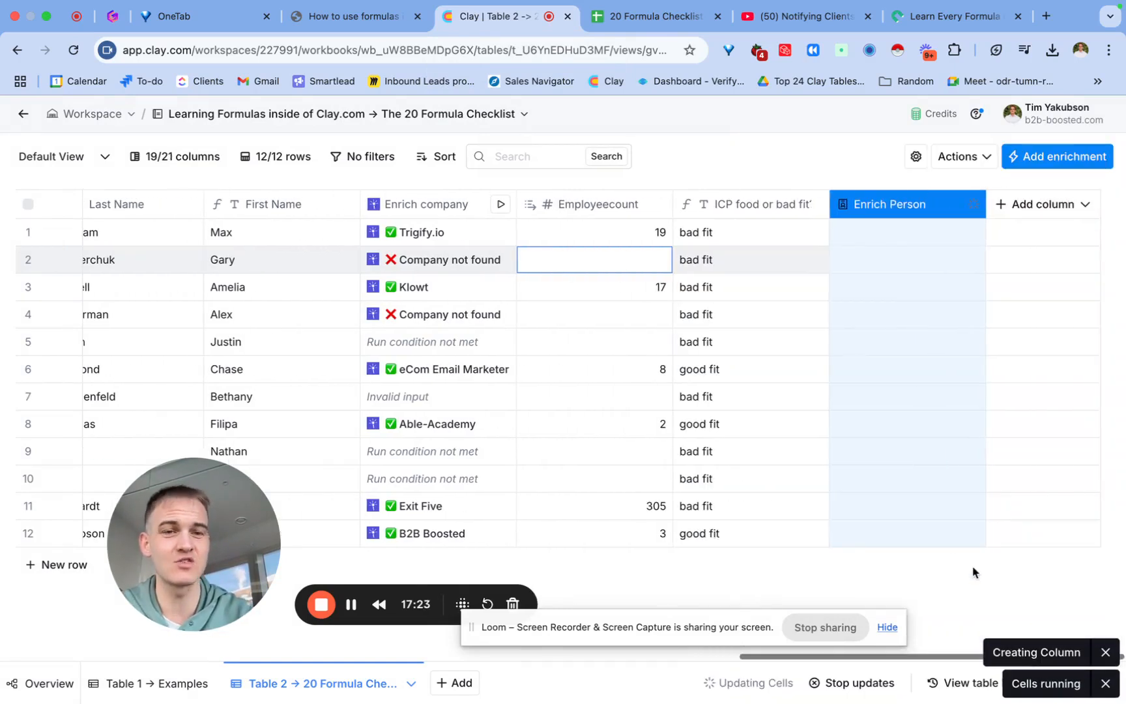
Check the workspace's remaining credit balance.
left_click(941, 115)
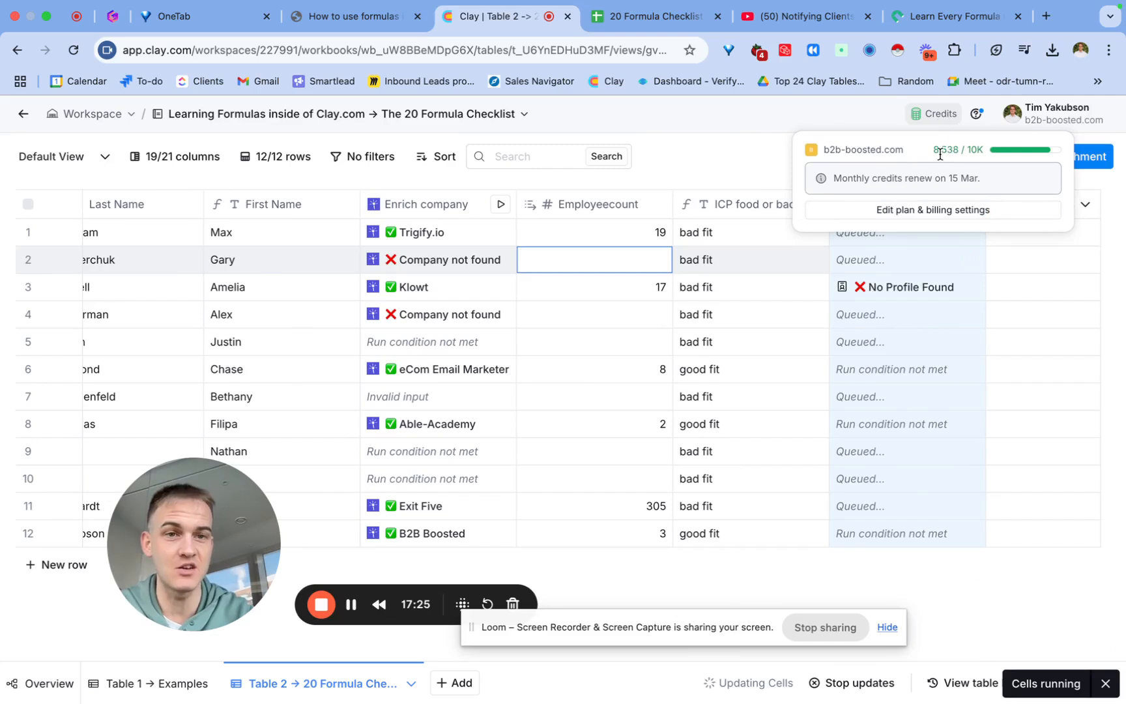
left_click_drag(942, 151, 987, 155)
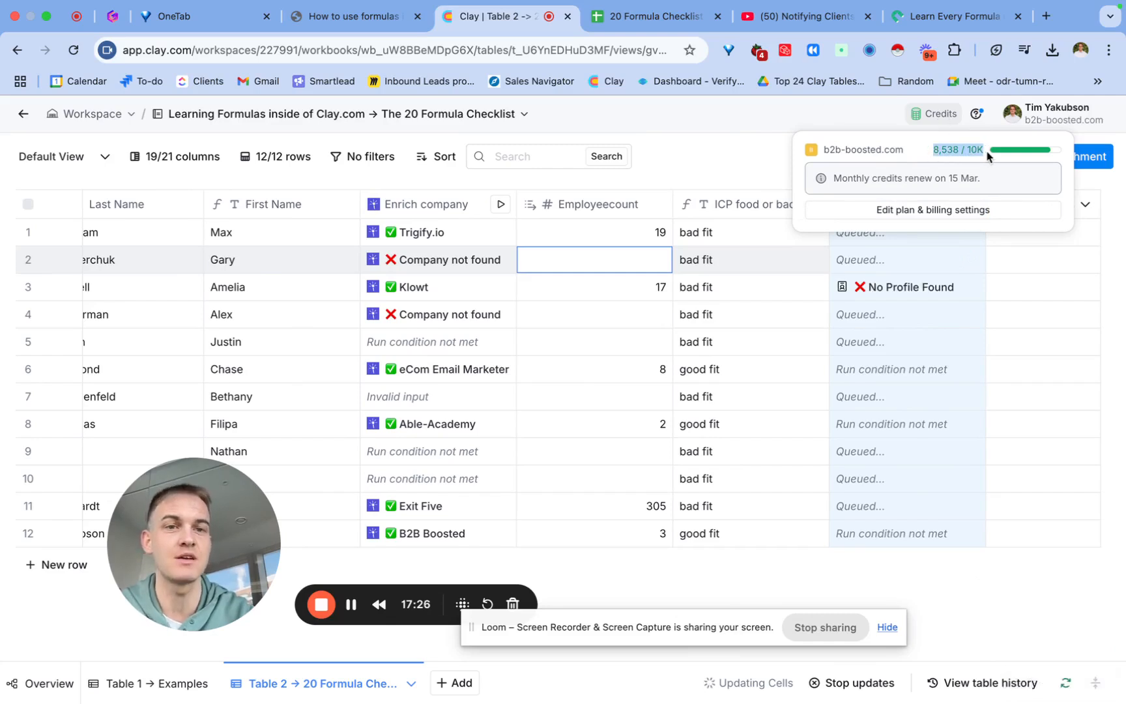
left_click(934, 150)
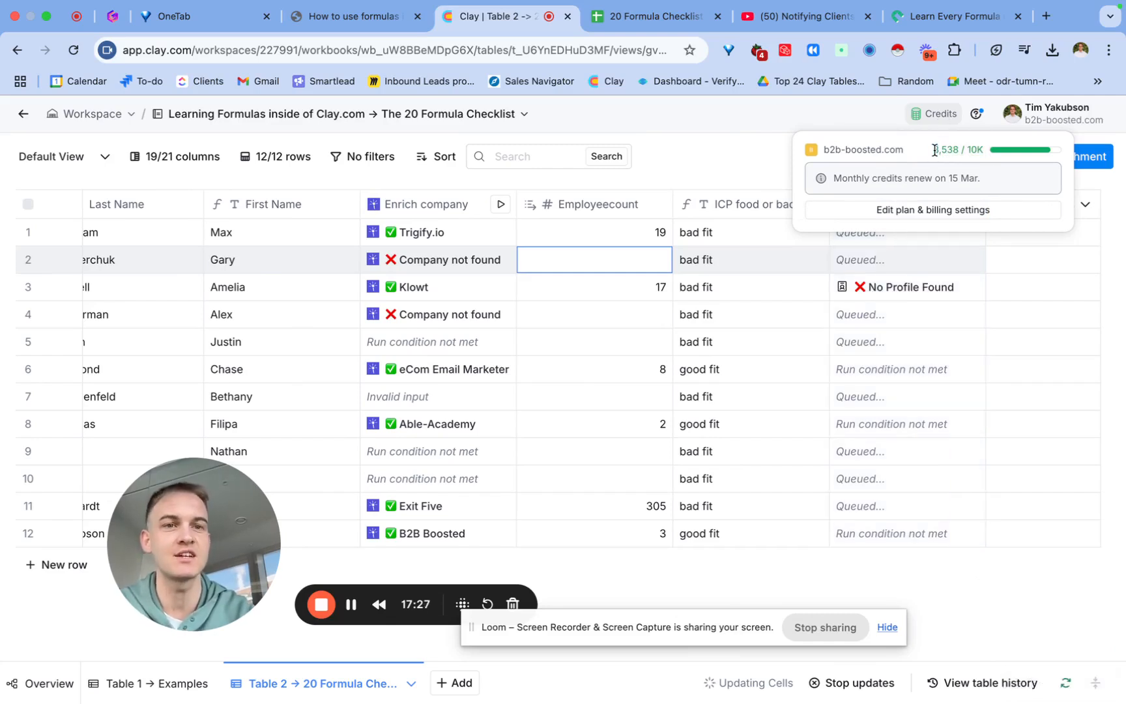
Switch to the 20 Formula Checklist spreadsheet, tick off item 9 and select the item 10 text about finding the past company.
left_click(649, 19)
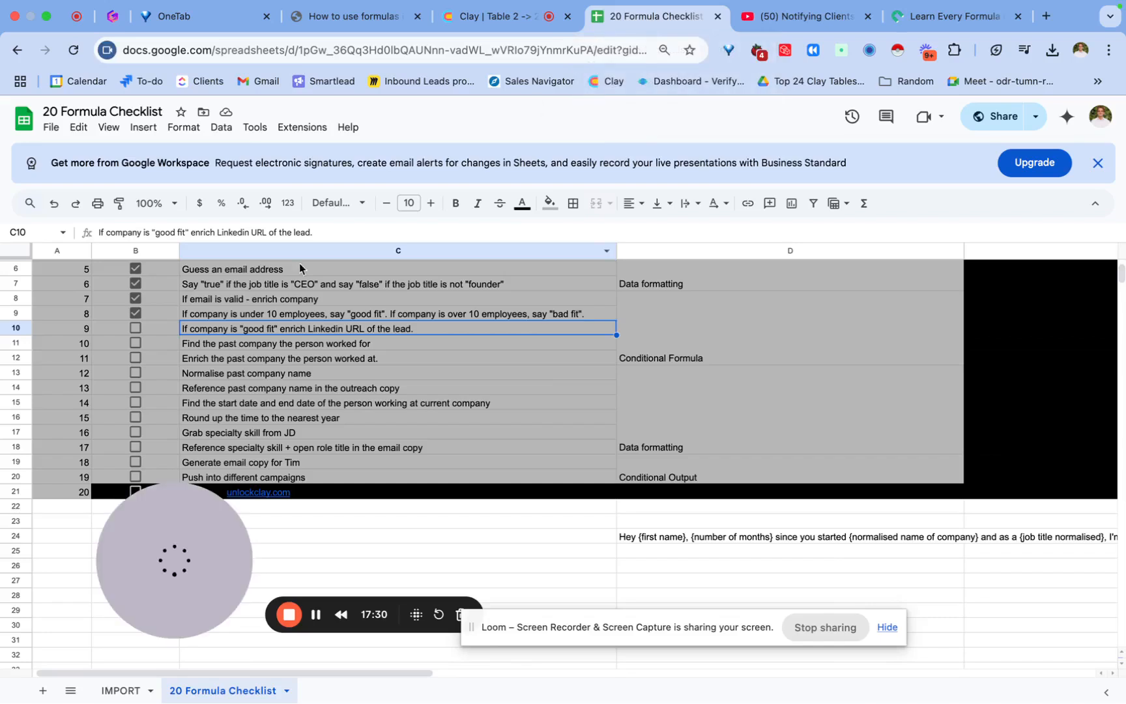
left_click(134, 329)
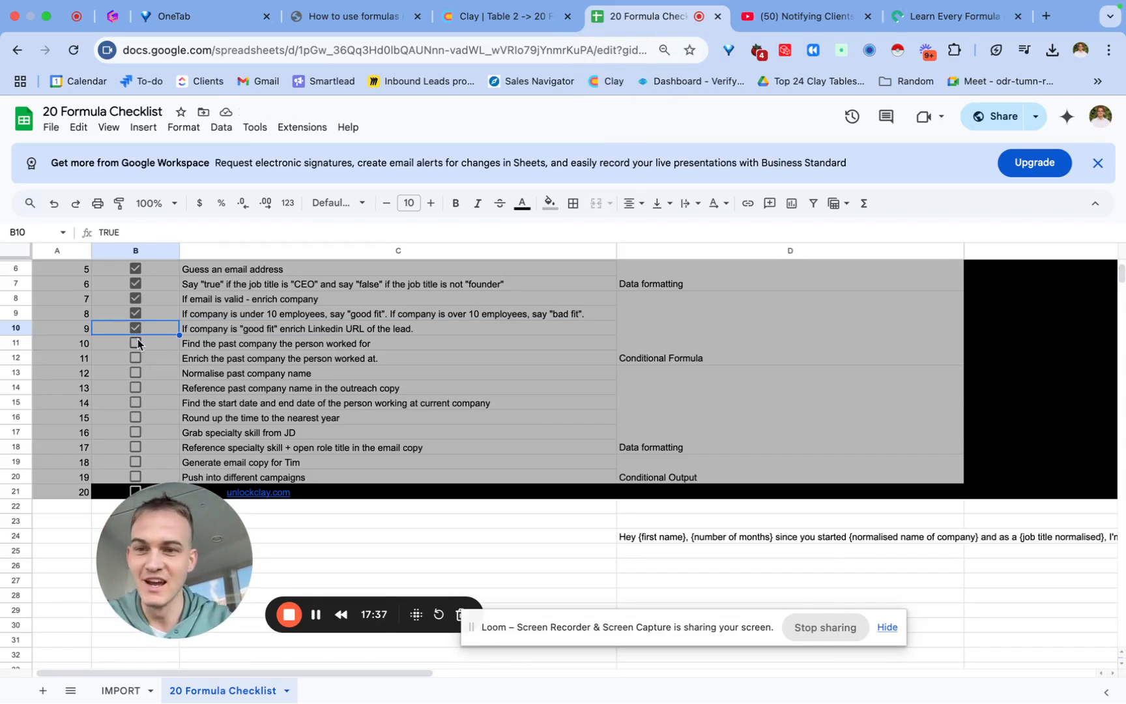
left_click(202, 345)
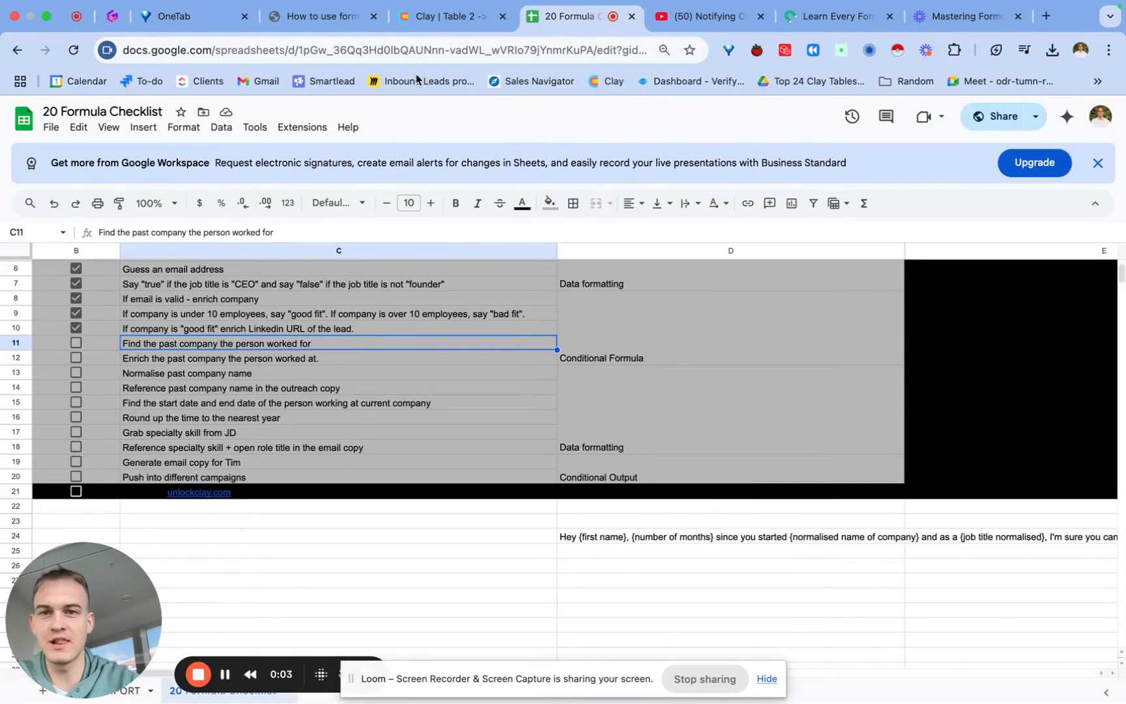
Return to the Clay table, open row 1's Enrich Person cell details and search them for "experience".
left_click(434, 18)
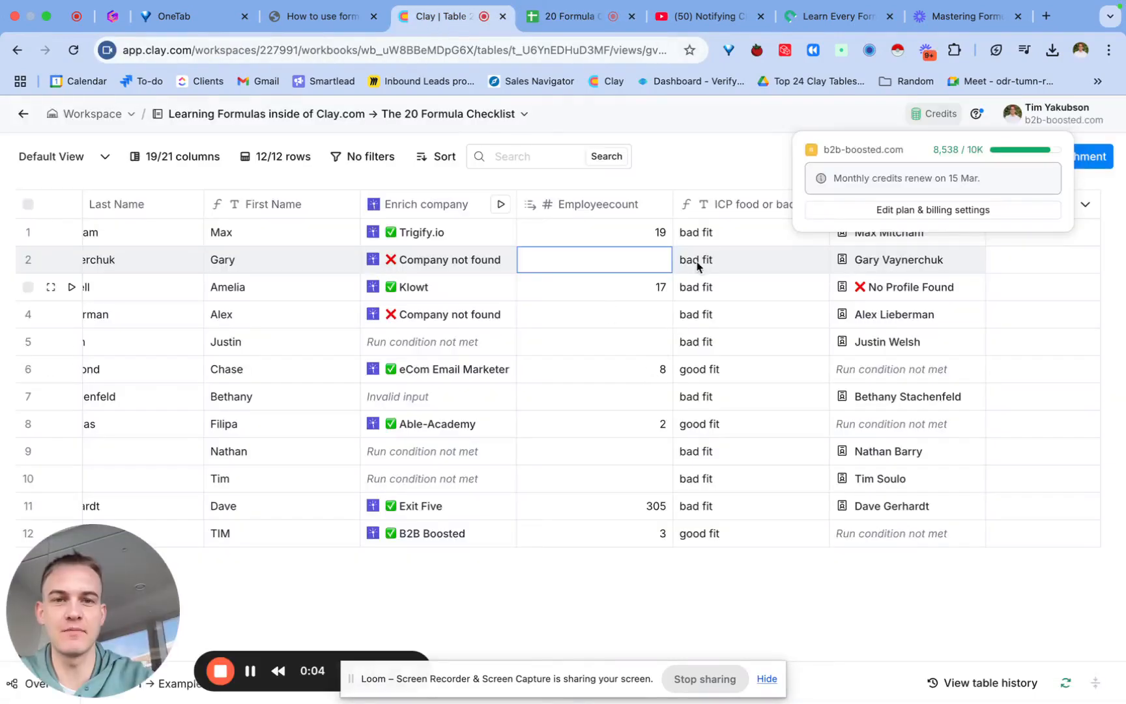
left_click(733, 168)
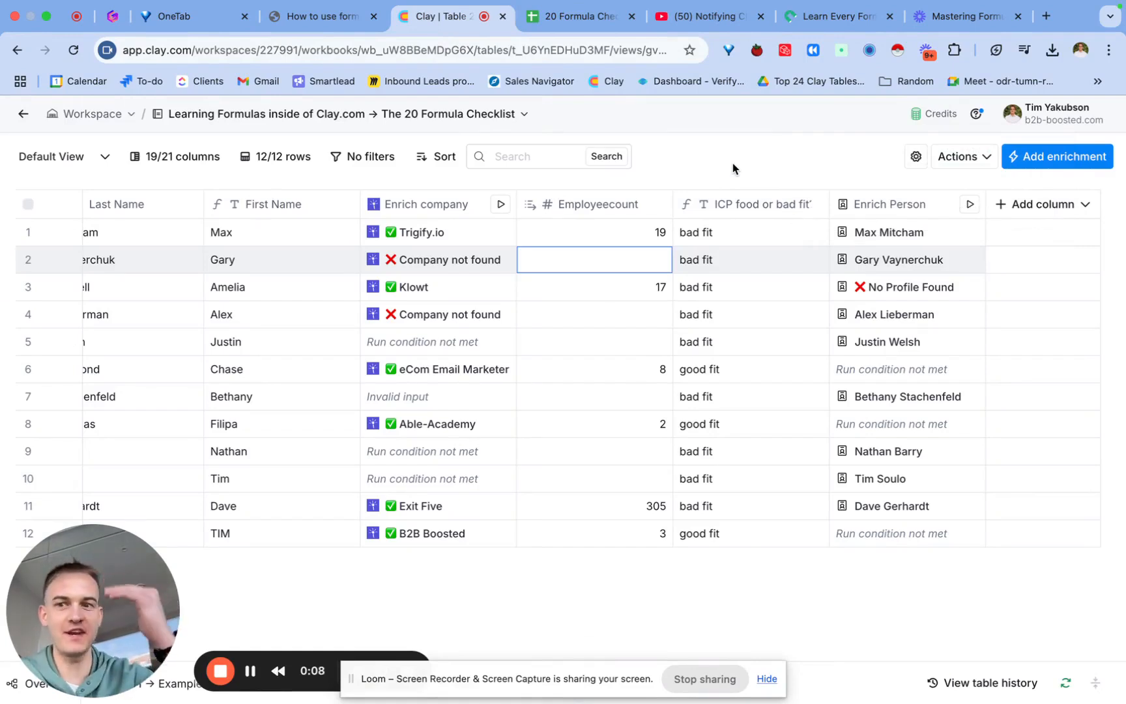
left_click(903, 240)
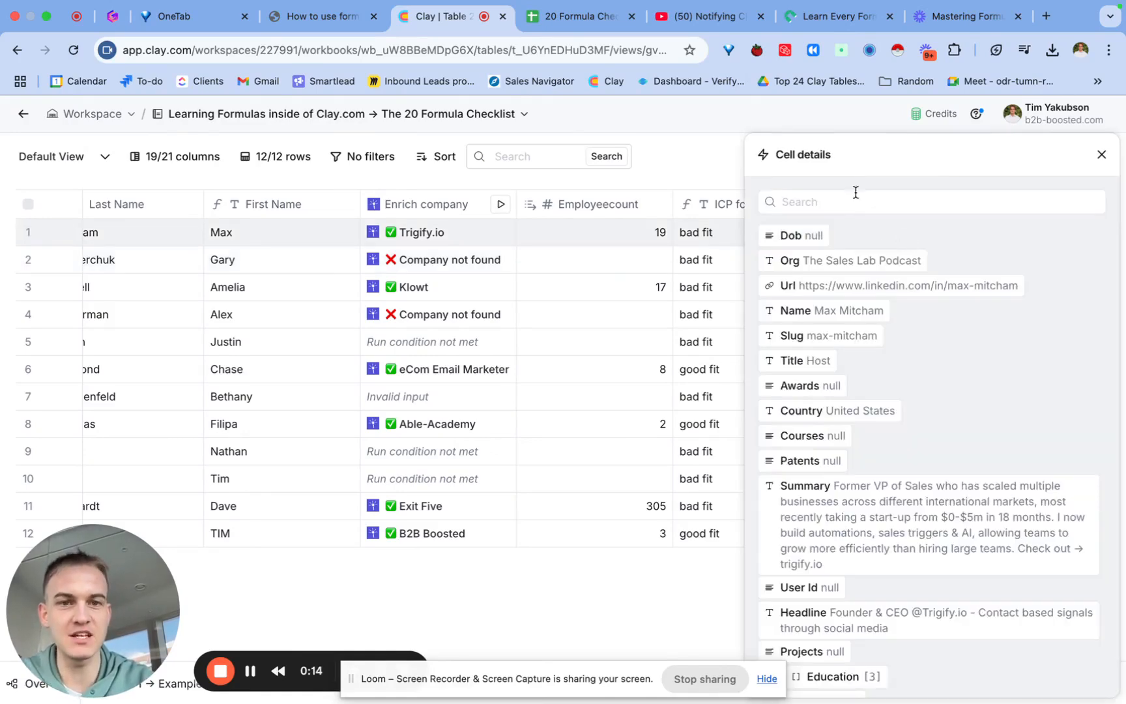
left_click(856, 192)
type("experience")
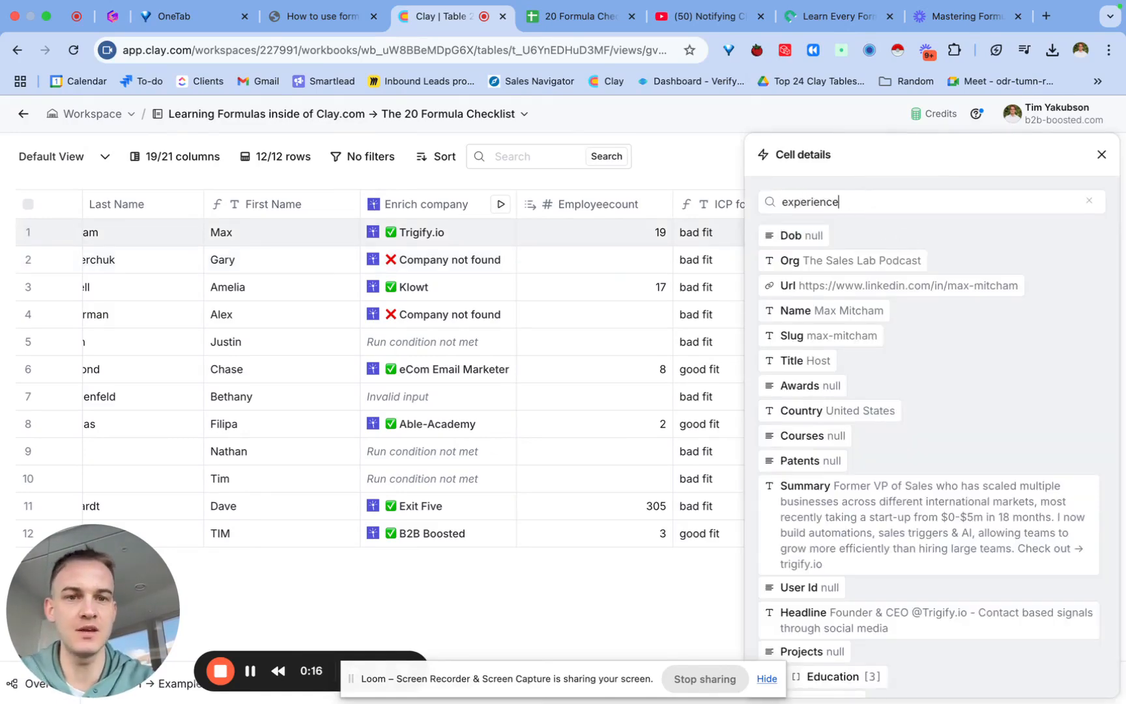
Open the list formula generator for the Experience list to filter it and find keywords using a formula.
left_click(822, 240)
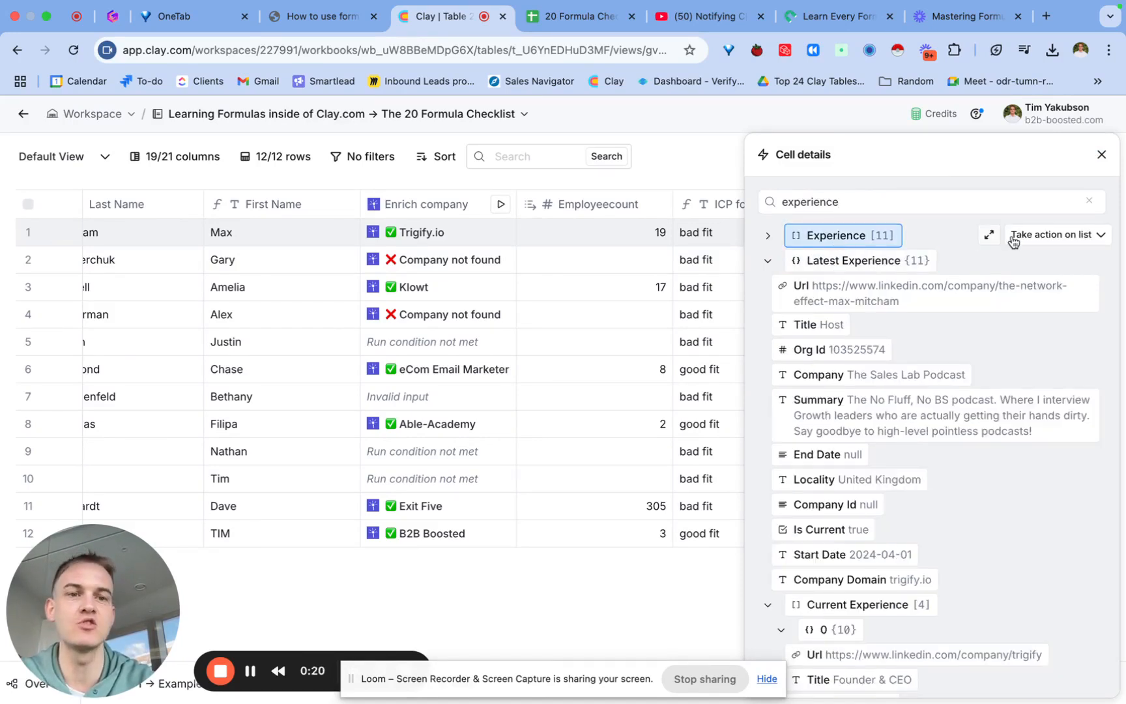
left_click(1032, 243)
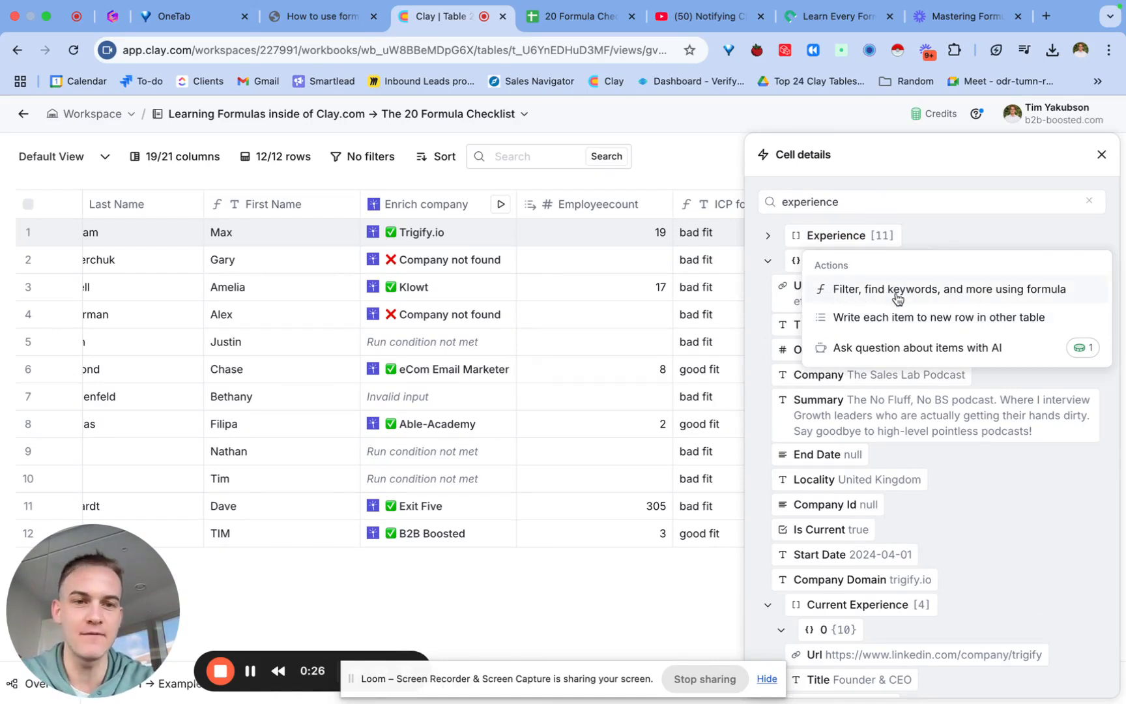
left_click(956, 291)
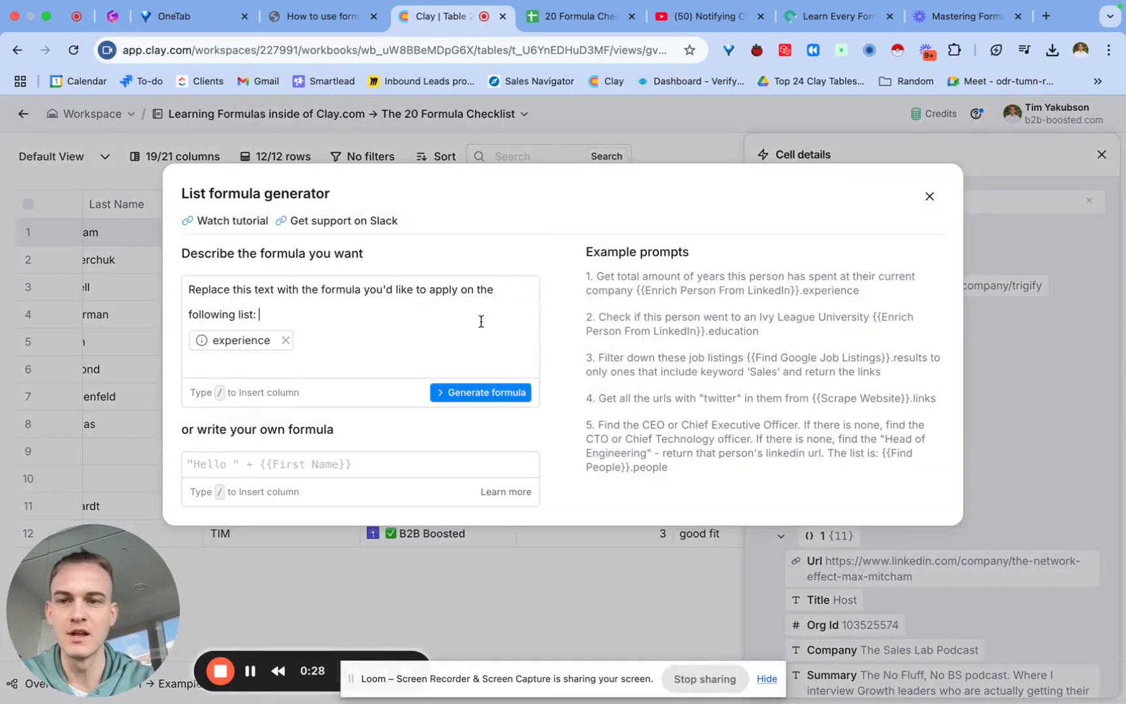
Replace the prompt's placeholder text with: from X find the first instance where "is current" is unchecked, then return the URL from that object.
left_click_drag(265, 316, 192, 292)
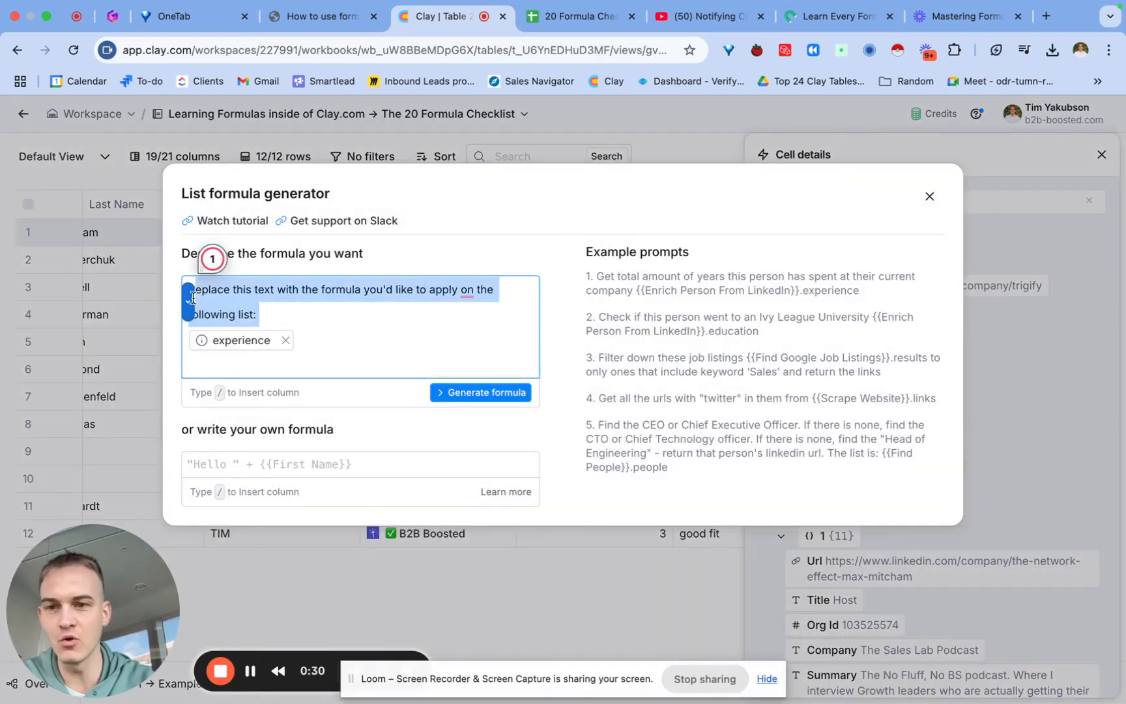
left_click(316, 333)
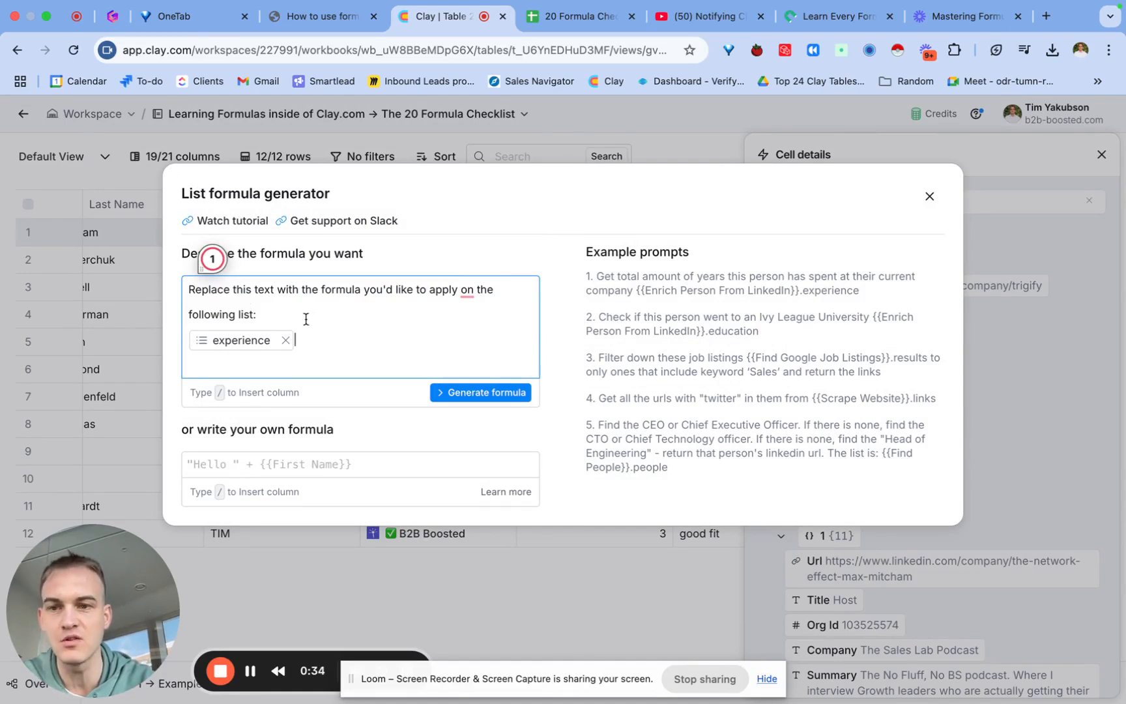
left_click_drag(297, 318, 183, 298)
type("from X find the first instance where \"is current\" is unchecked, then return the URL from that object.")
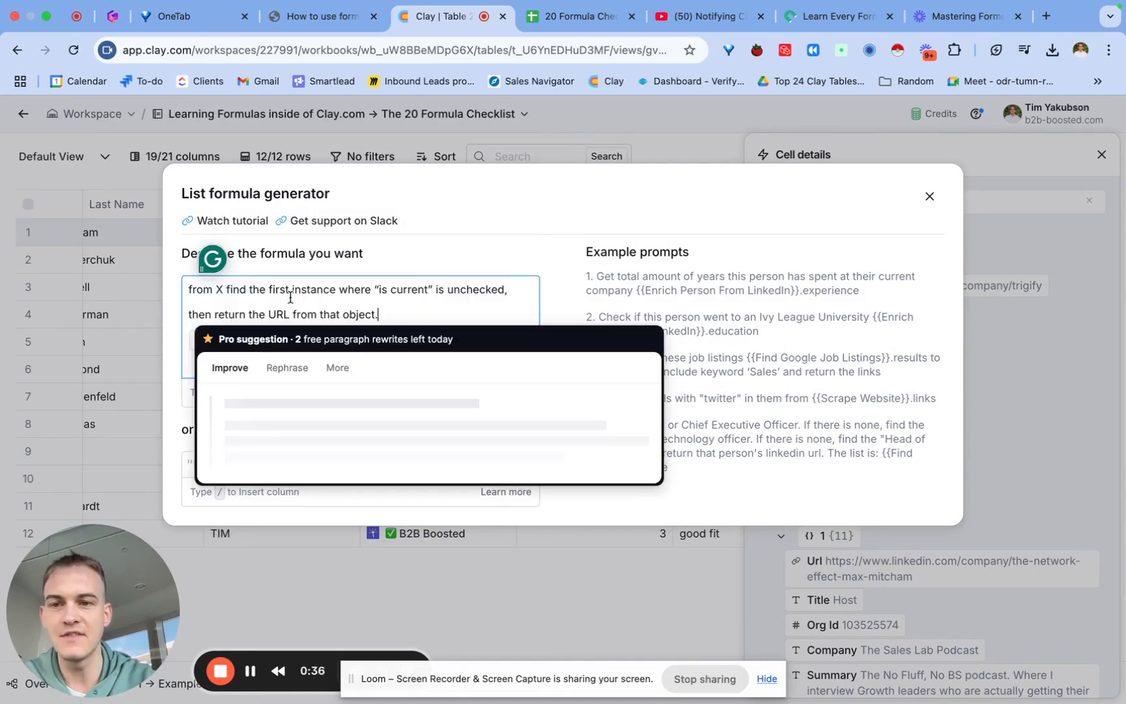
Replace the X in the prompt with all items of Enrich Person's experience list and remove the leftover experience reference at the end.
double_click(220, 288)
type("/expe find the first instan")
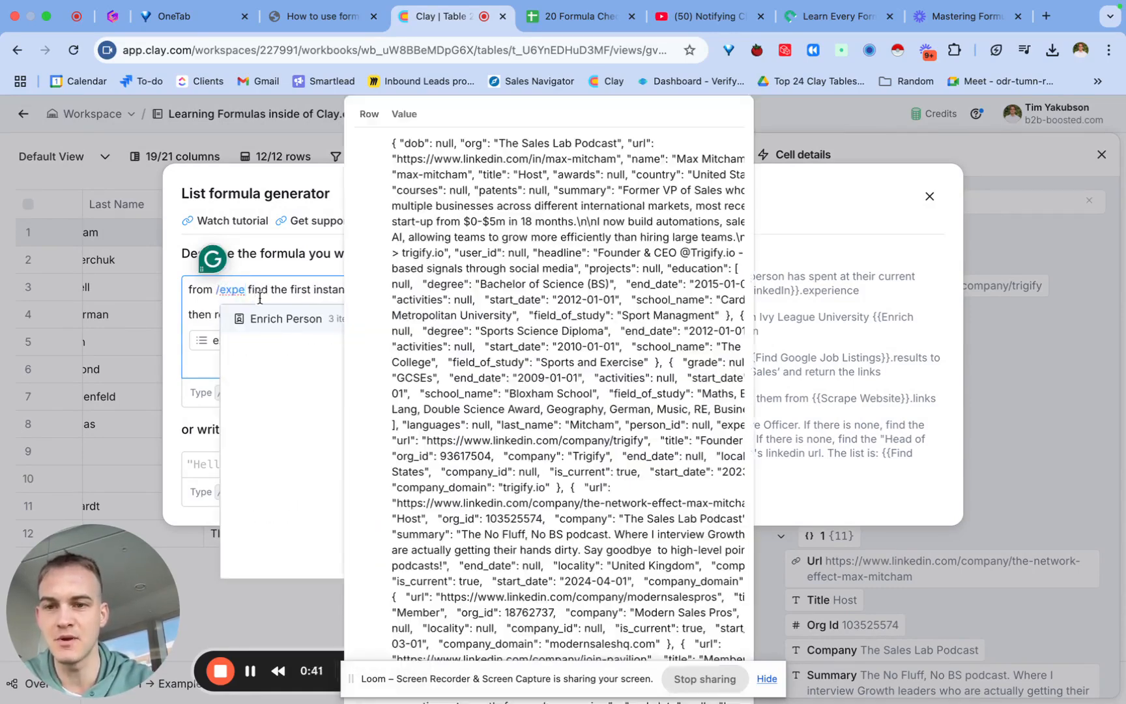
left_click(277, 318)
left_click(281, 372)
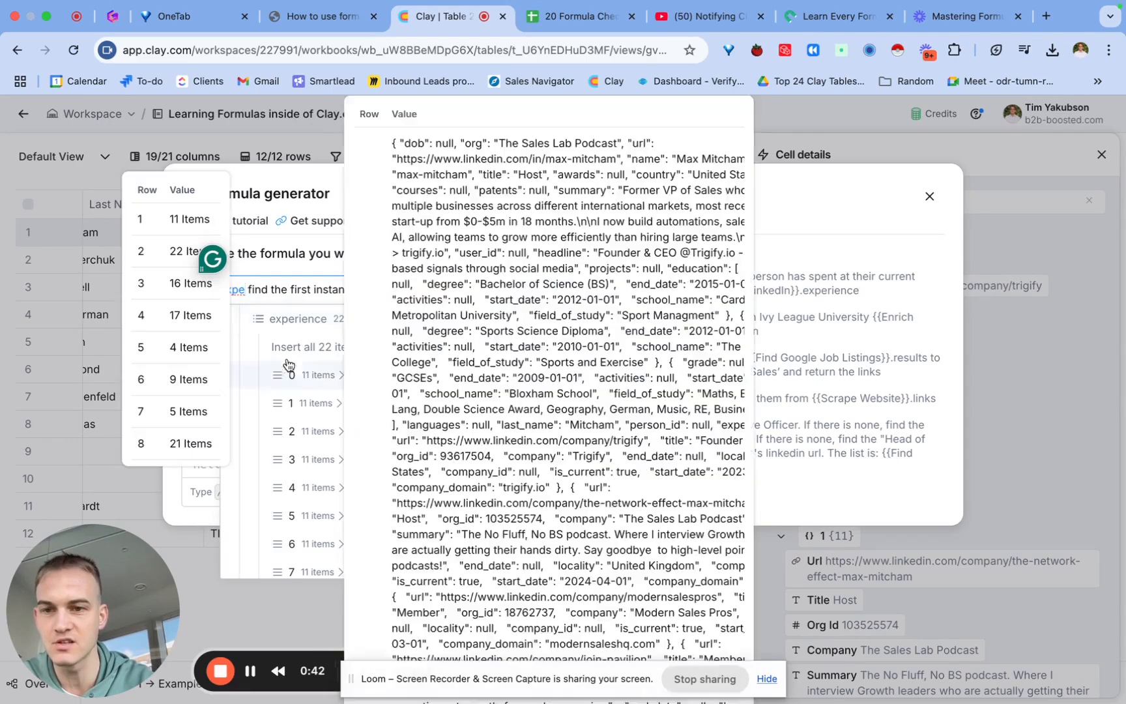
left_click(286, 348)
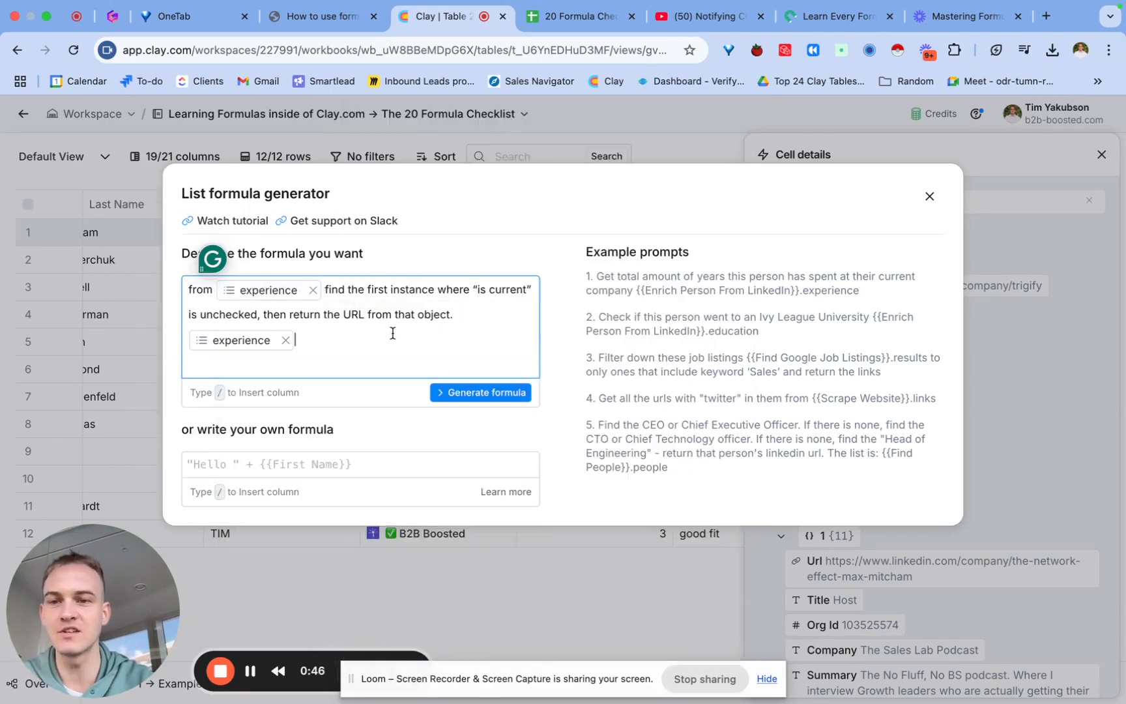
left_click(285, 339)
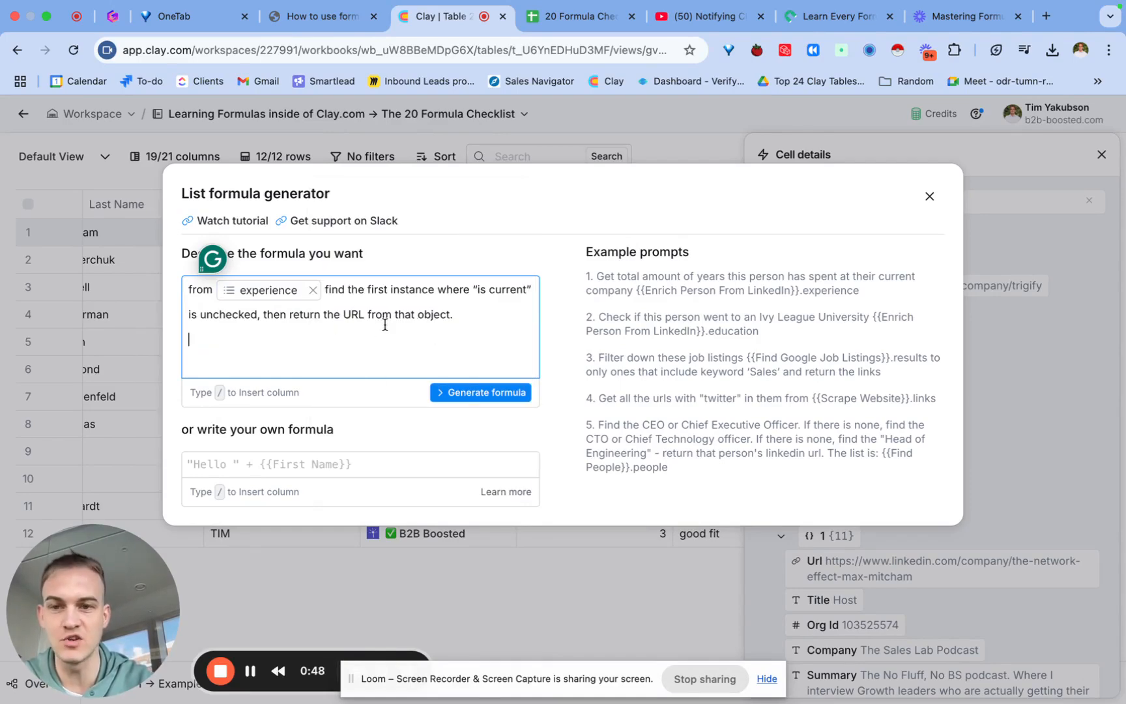
Generate the list formula from the prompt and save it as a new column.
left_click(480, 391)
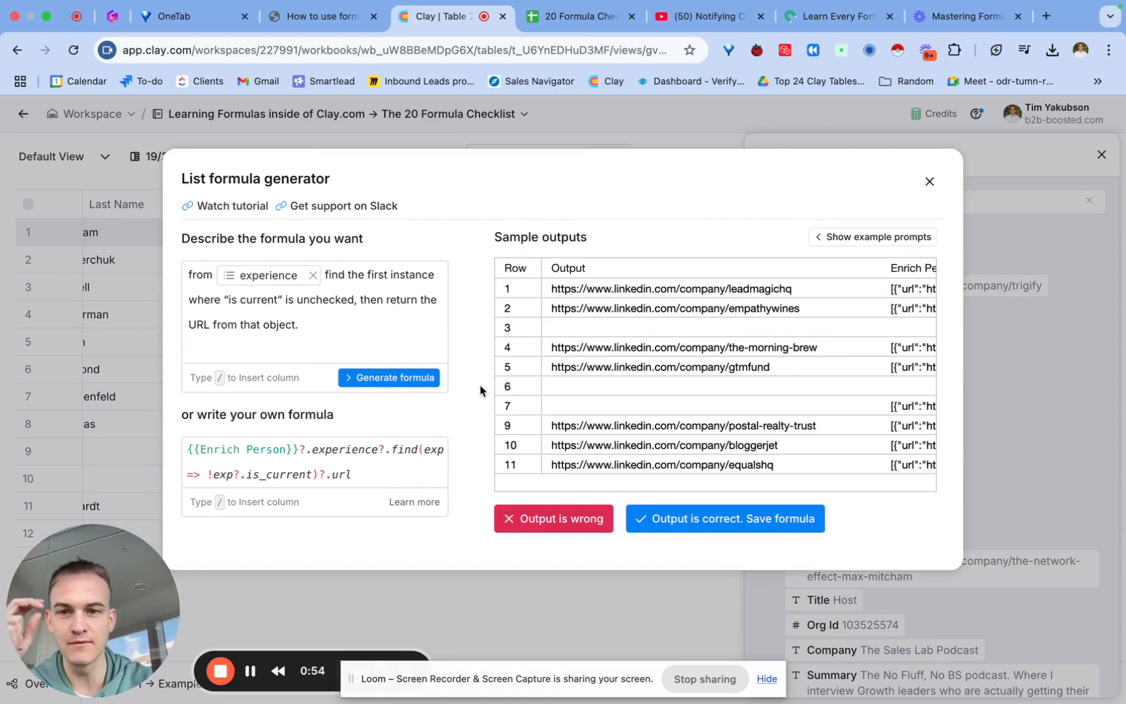
left_click(296, 309)
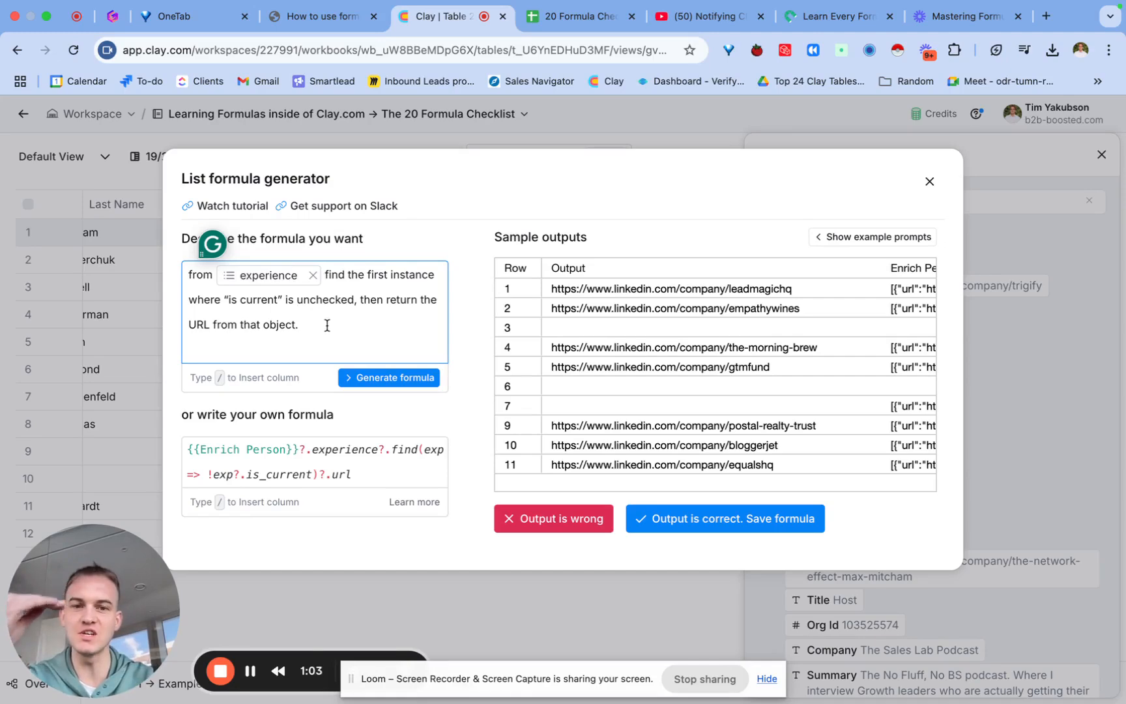
left_click(699, 522)
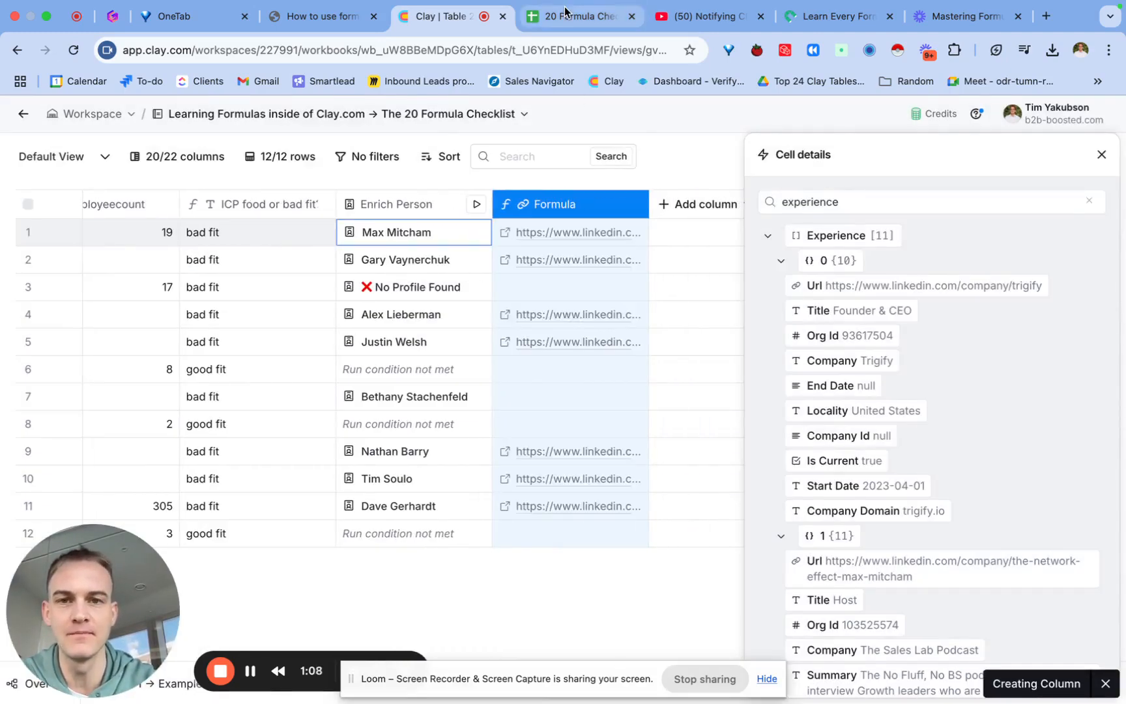
Switch to the 20 Formula Checklist spreadsheet, tick off "Find the past company the person worked for" and select the item about enriching that company.
left_click(565, 11)
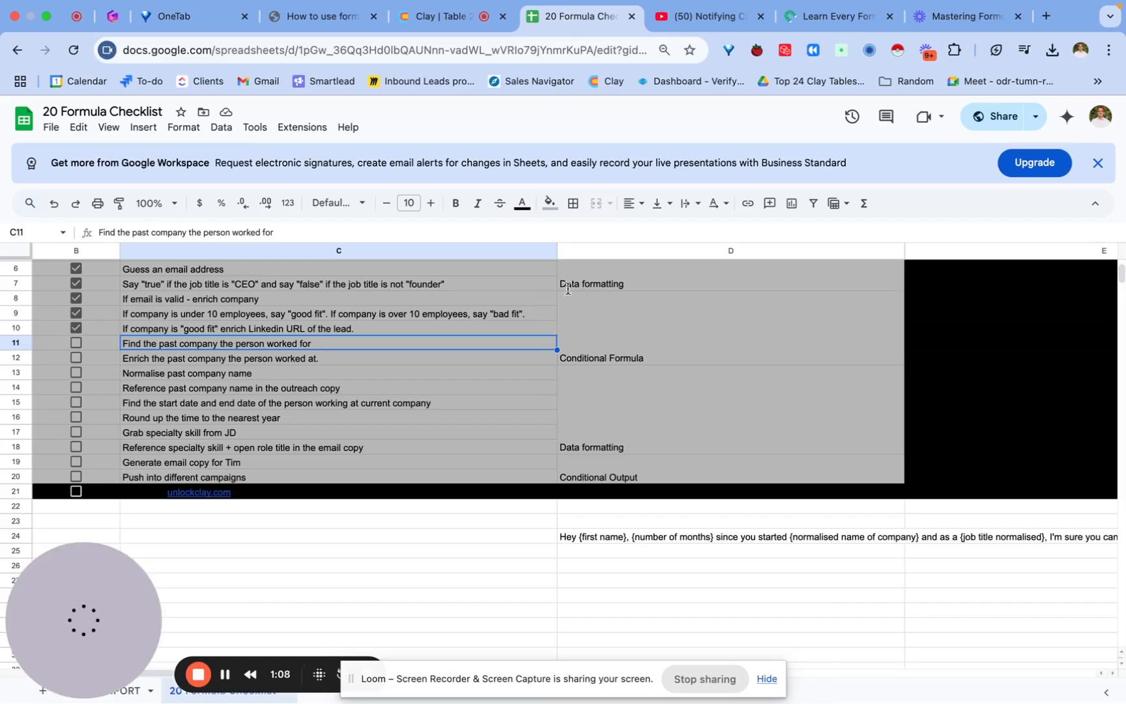
left_click(77, 343)
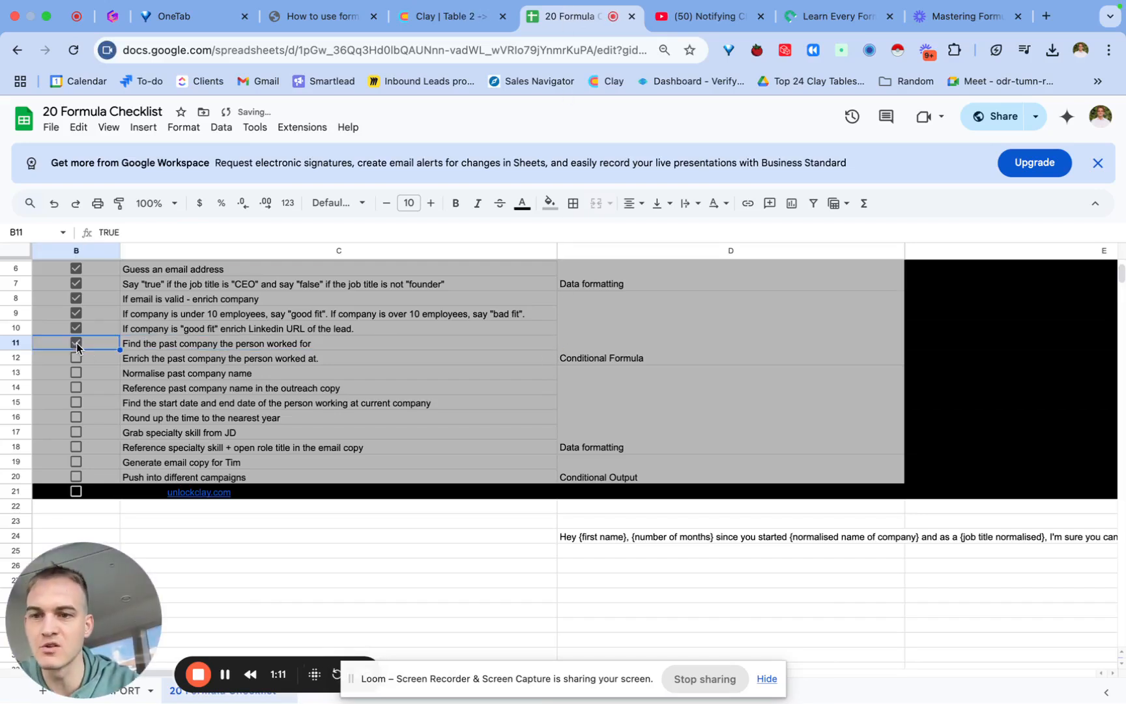
left_click(157, 363)
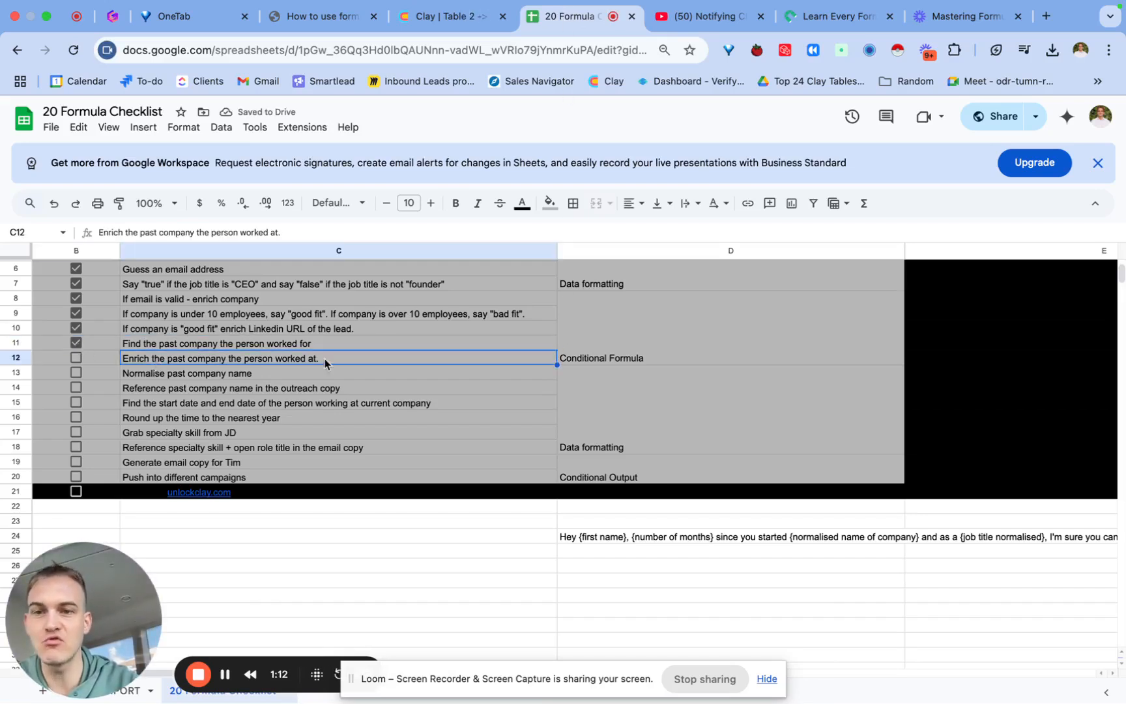
Return to the Clay table, rename the URL Retrieval column to "Past COmpany URL" and close the cell details.
left_click(450, 16)
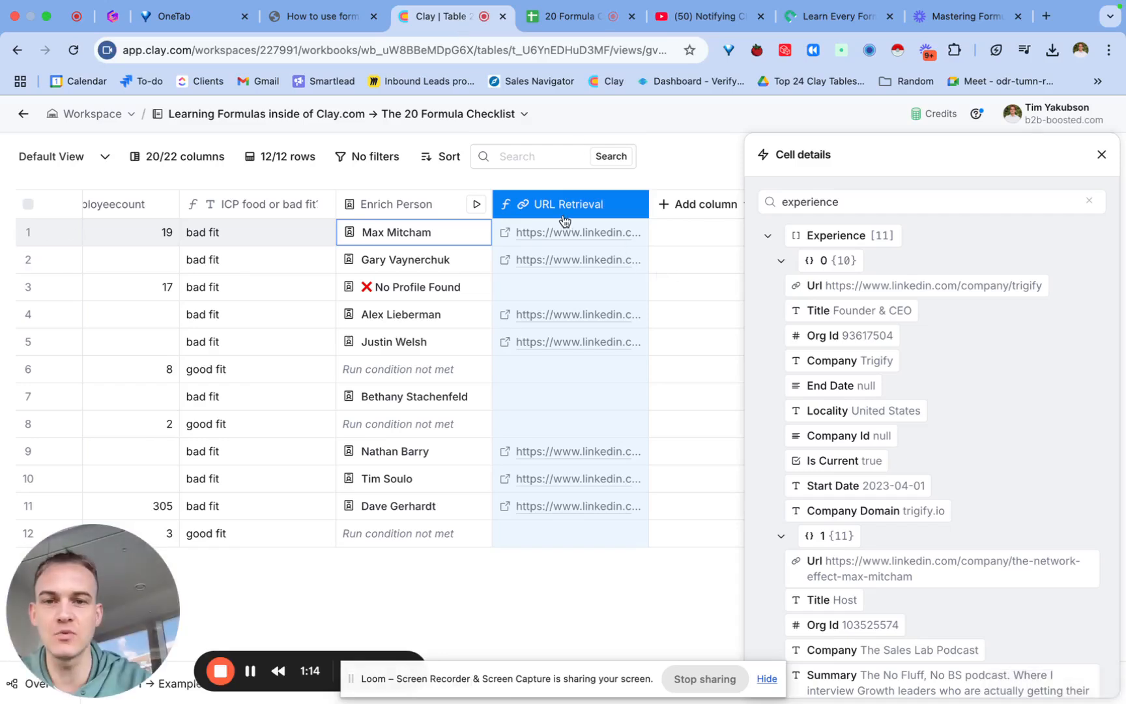
double_click(606, 212)
type("Past C")
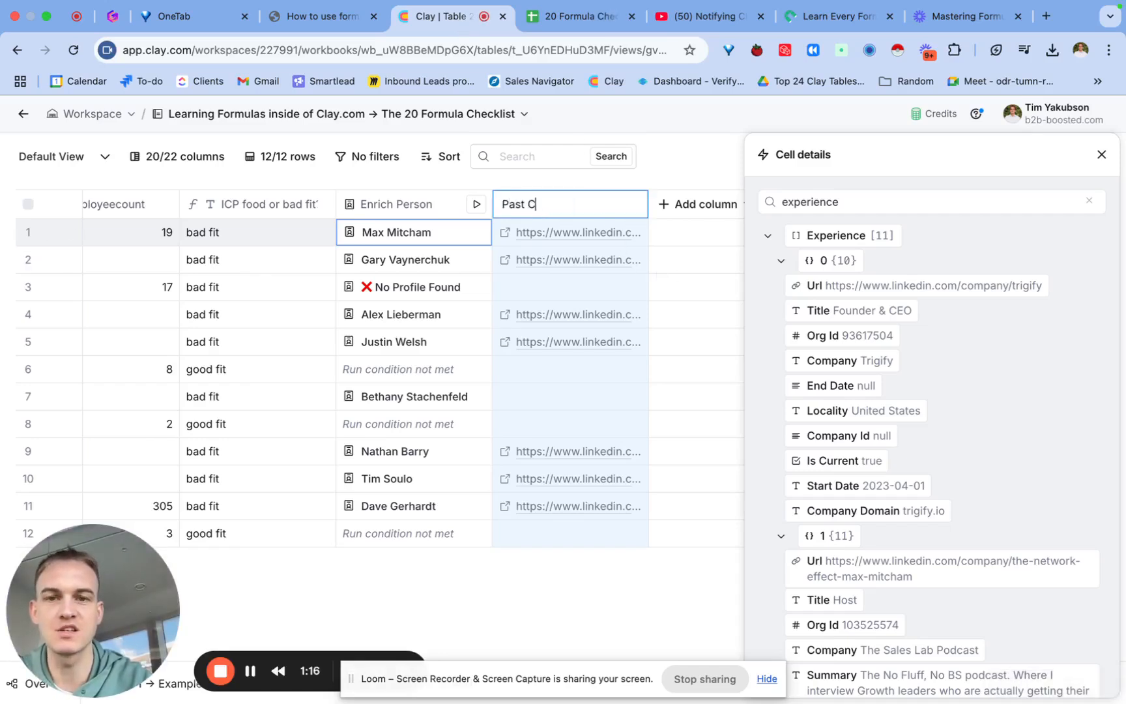
type("Ompany URL")
key("Return")
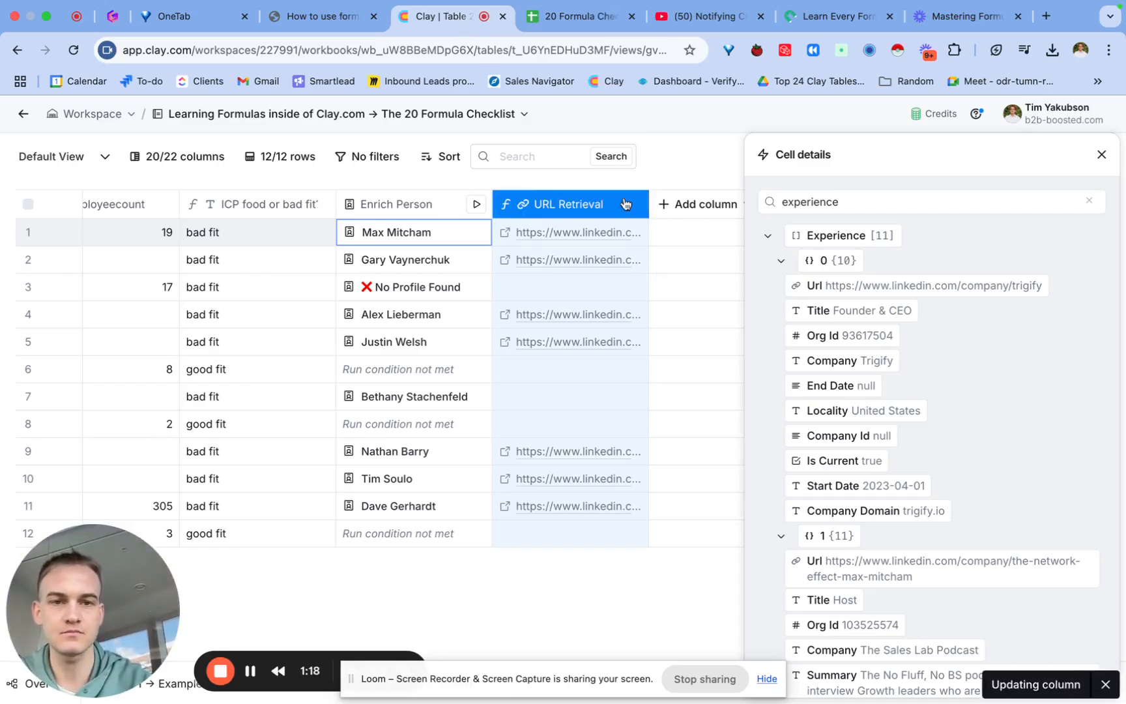
left_click(1102, 154)
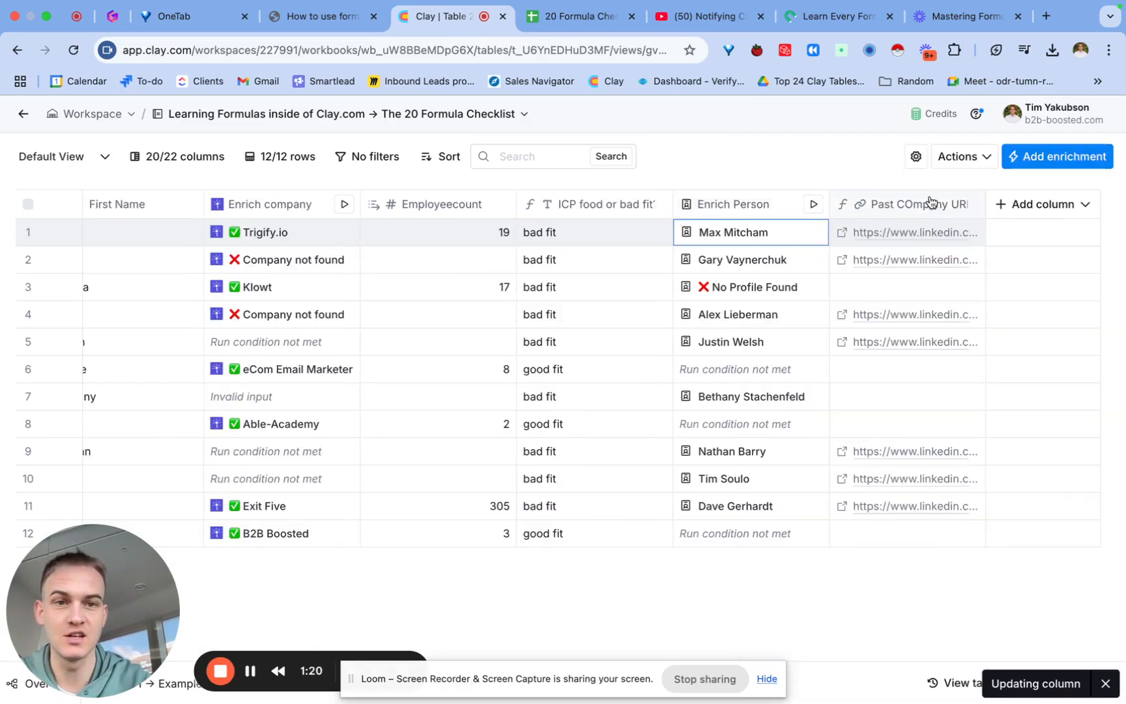
Search the enrichments for "enrich company" and choose LeadMagic's Enrich company.
left_click(1054, 157)
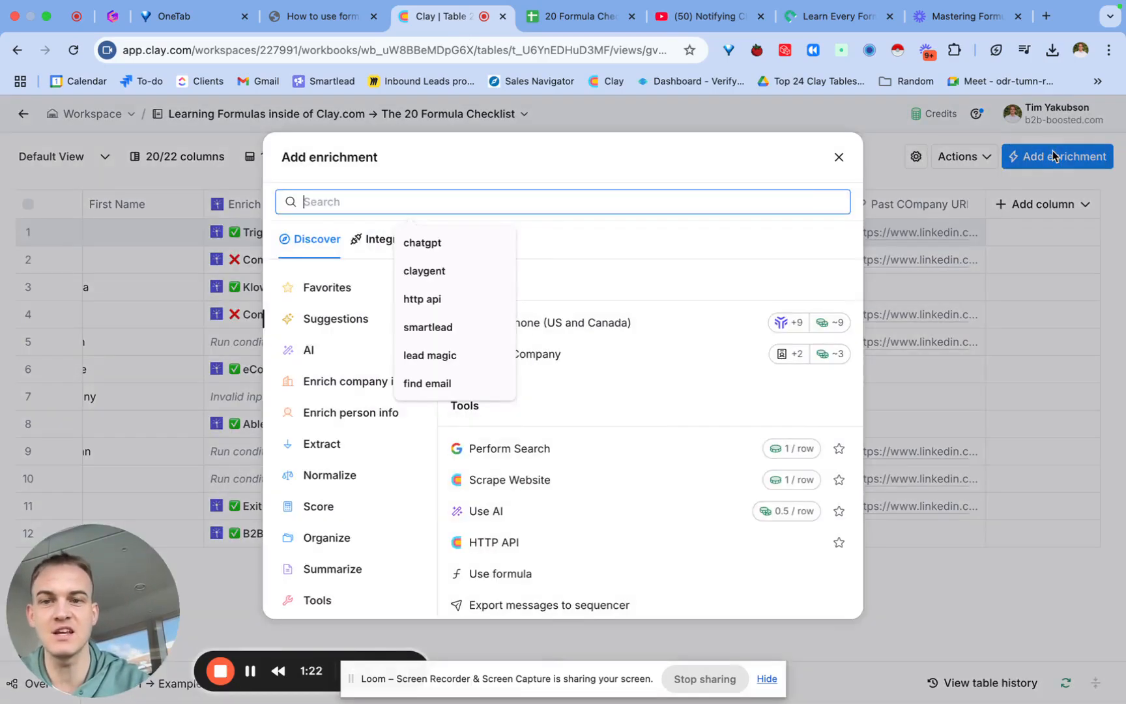
type("enrich company")
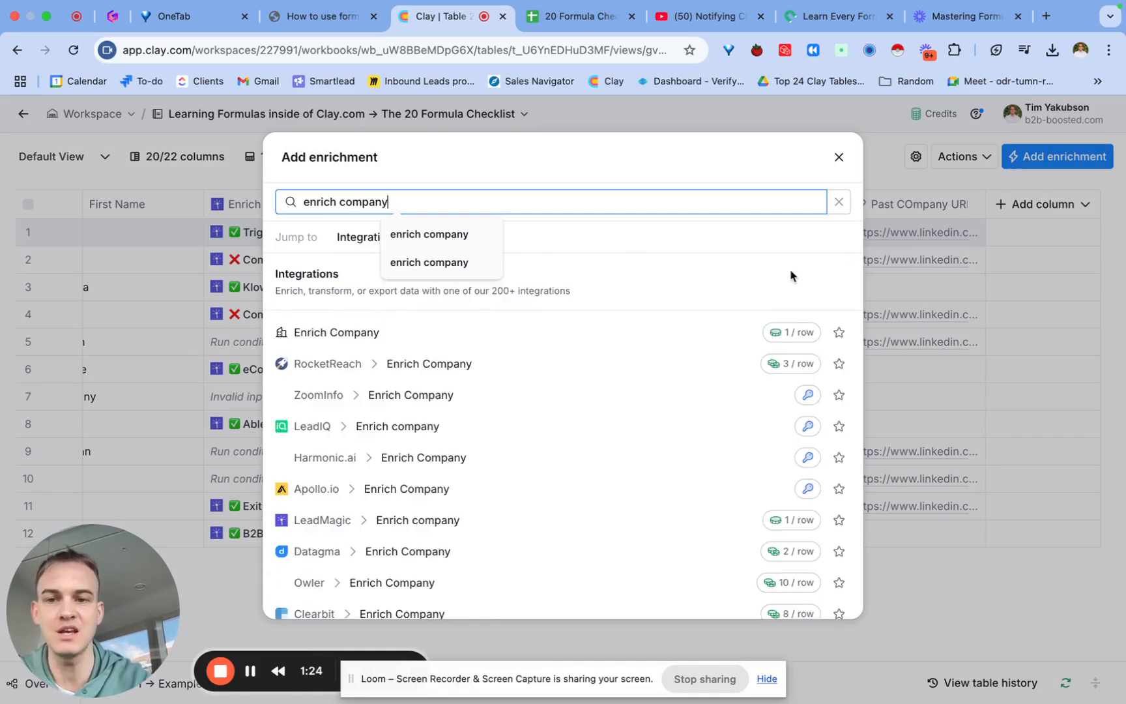
left_click(539, 522)
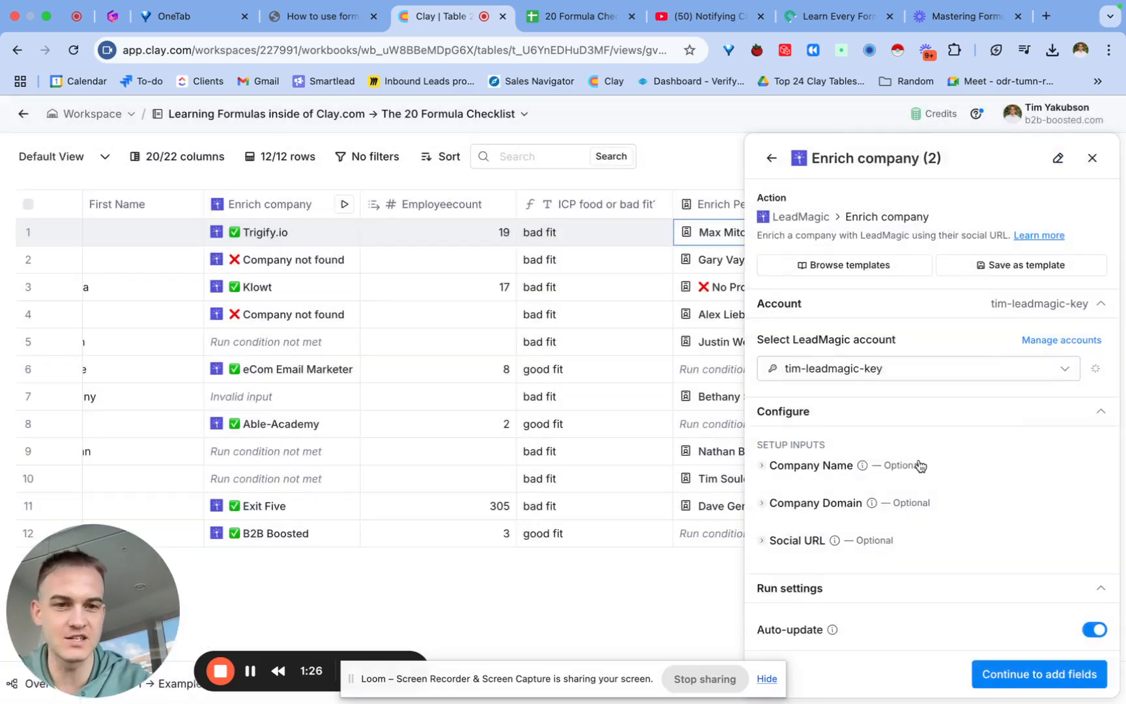
Try mapping the enrichment's Company Domain input to the Past COmpany URL column.
left_click(840, 508)
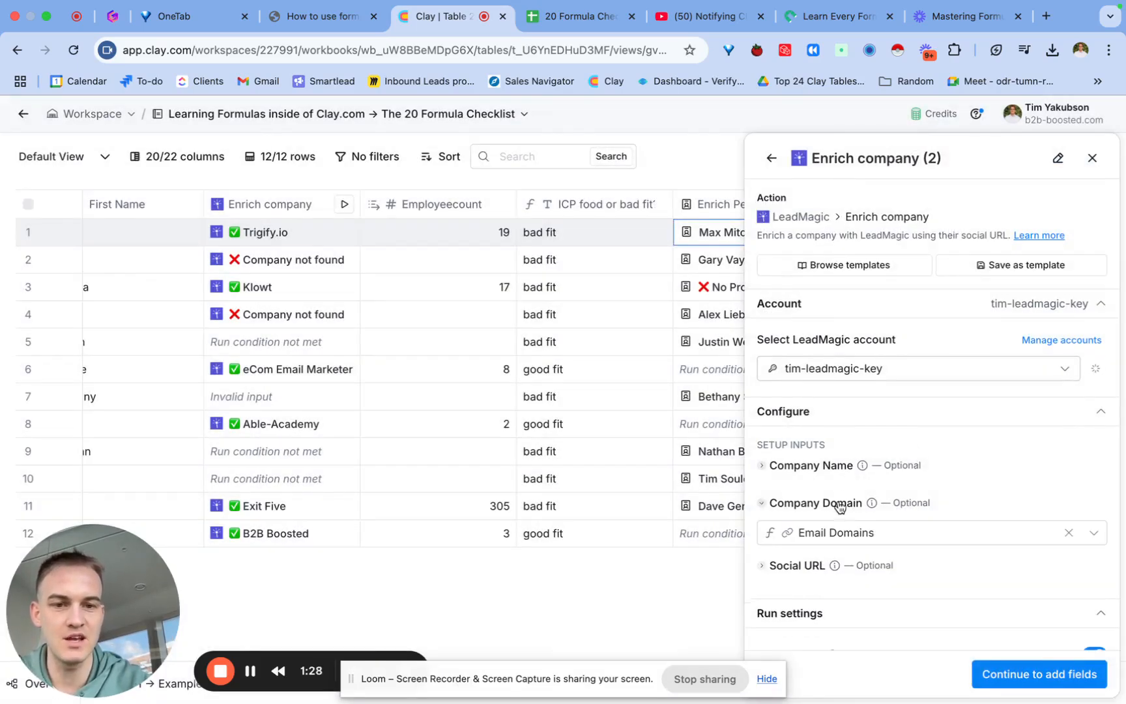
left_click(834, 522)
type("past")
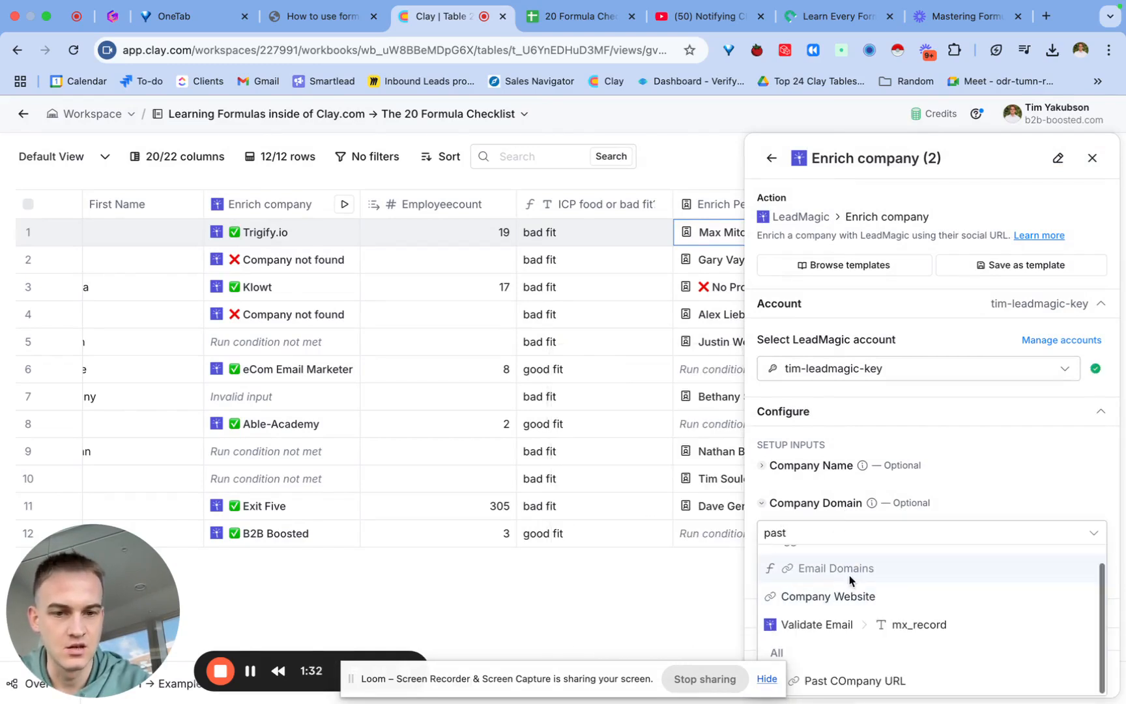
left_click(847, 678)
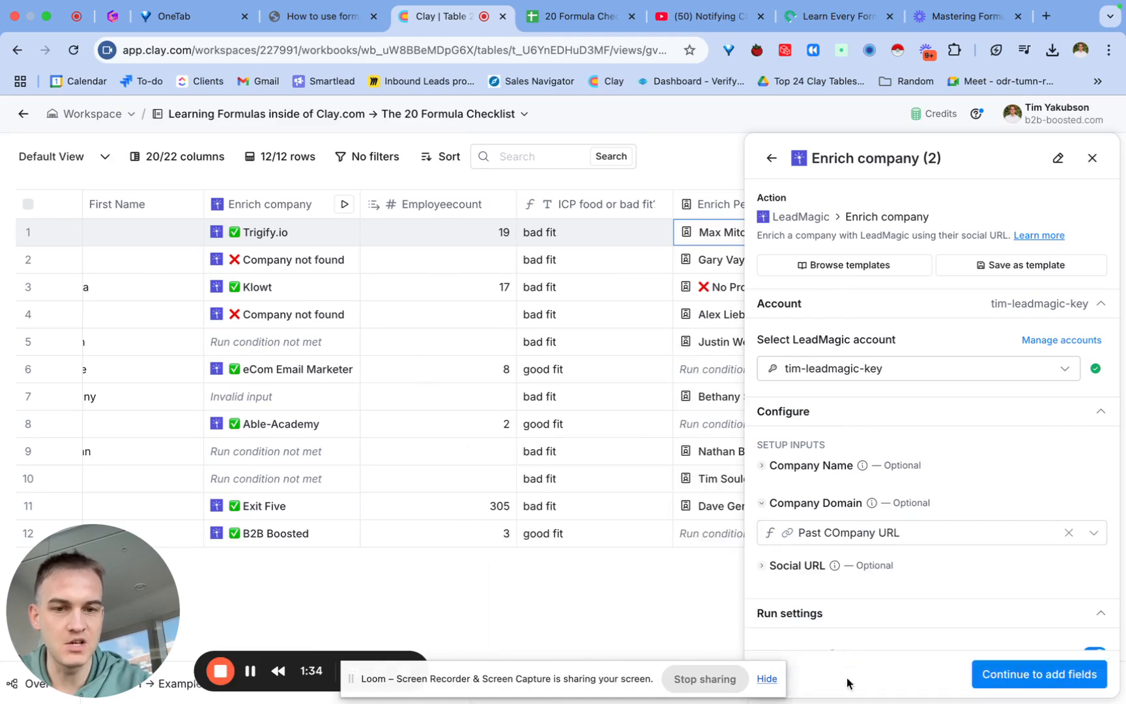
left_click(818, 464)
left_click(823, 495)
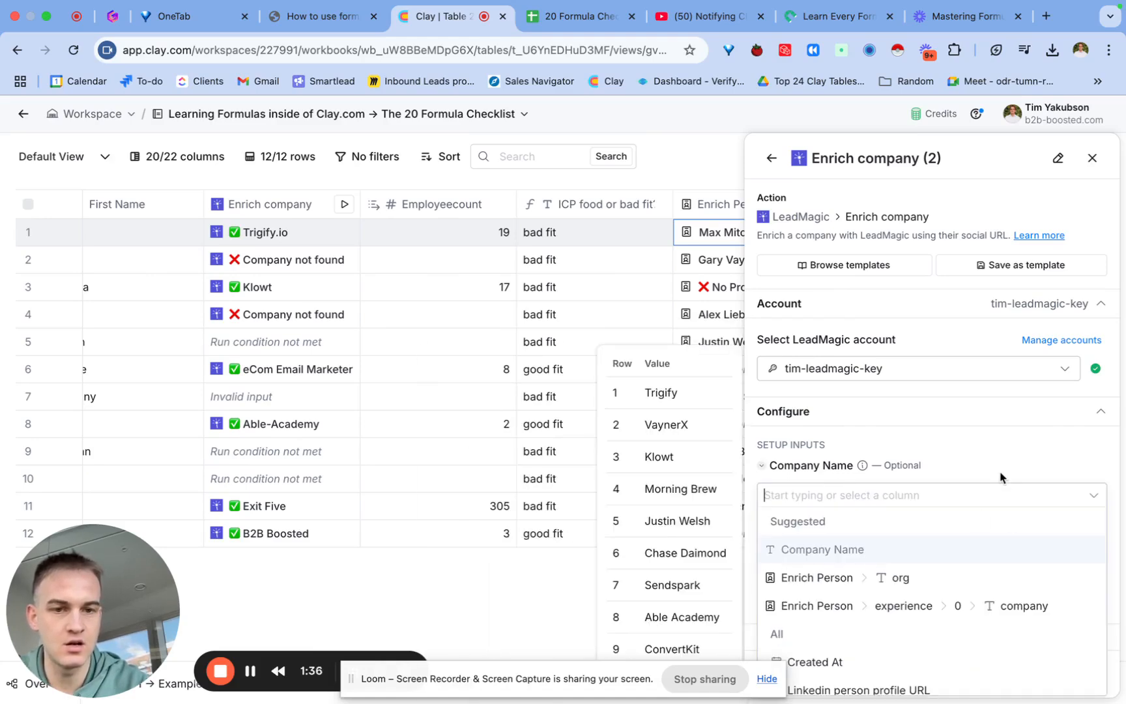
key("Return")
left_click(1068, 497)
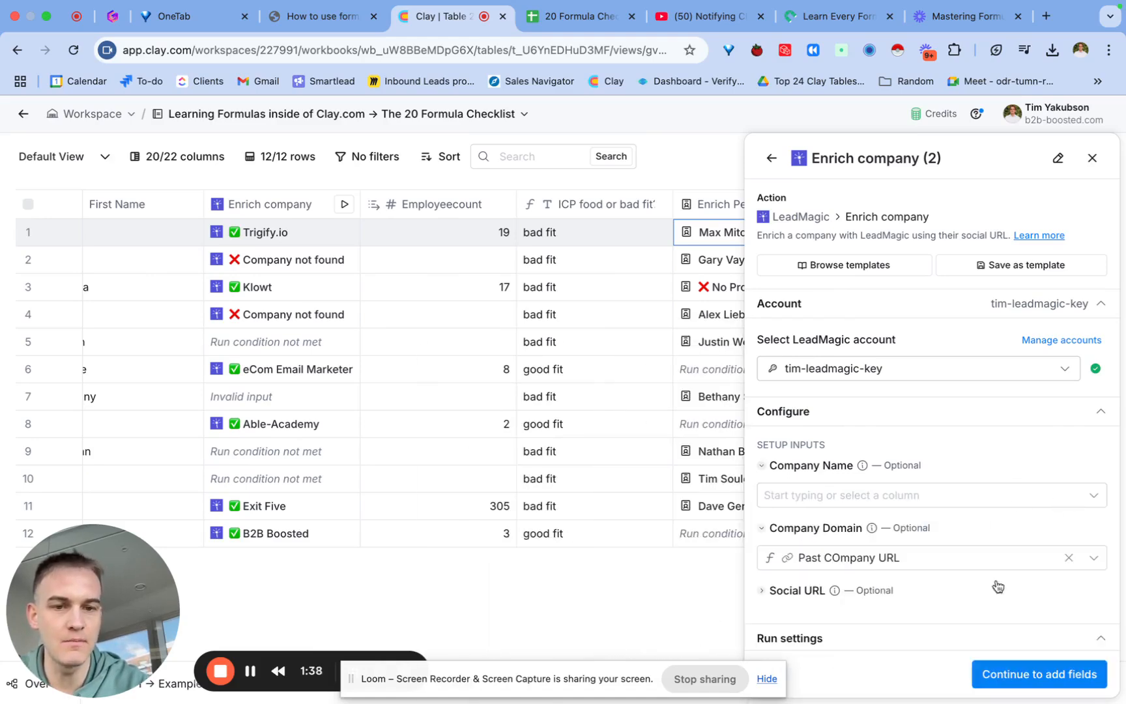
Map the enrichment's Social URL input to the Past COmpany URL column and clear the Company Domain input.
left_click(881, 590)
left_click(1005, 625)
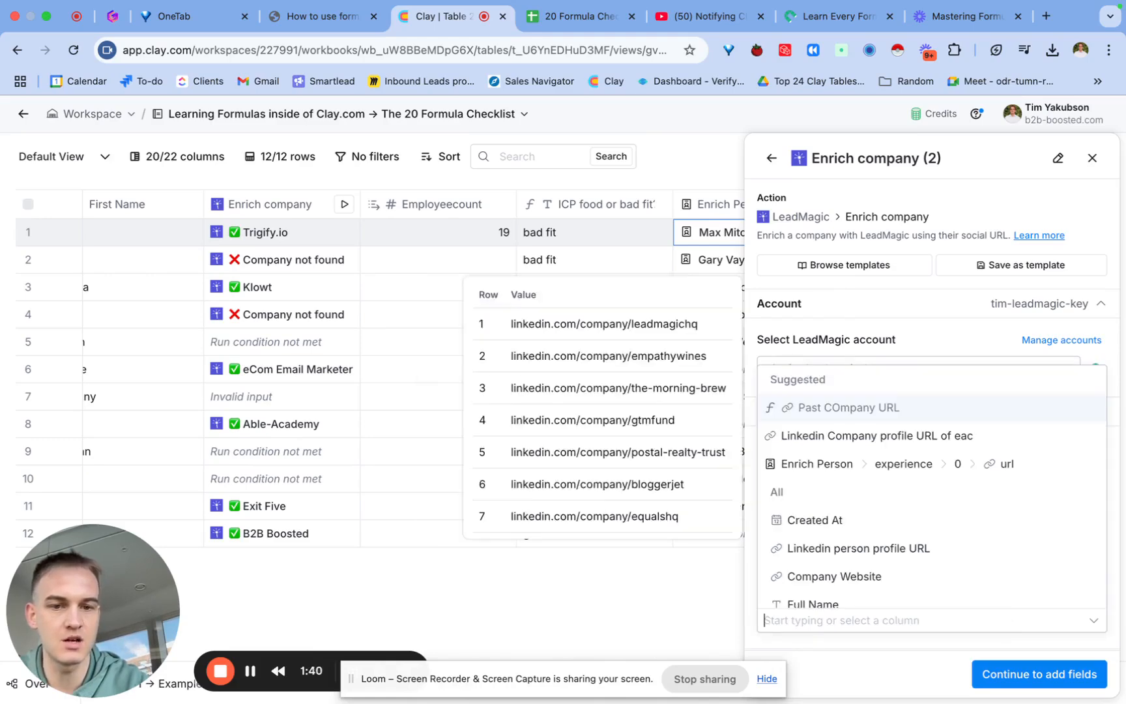
type("past")
left_click(892, 416)
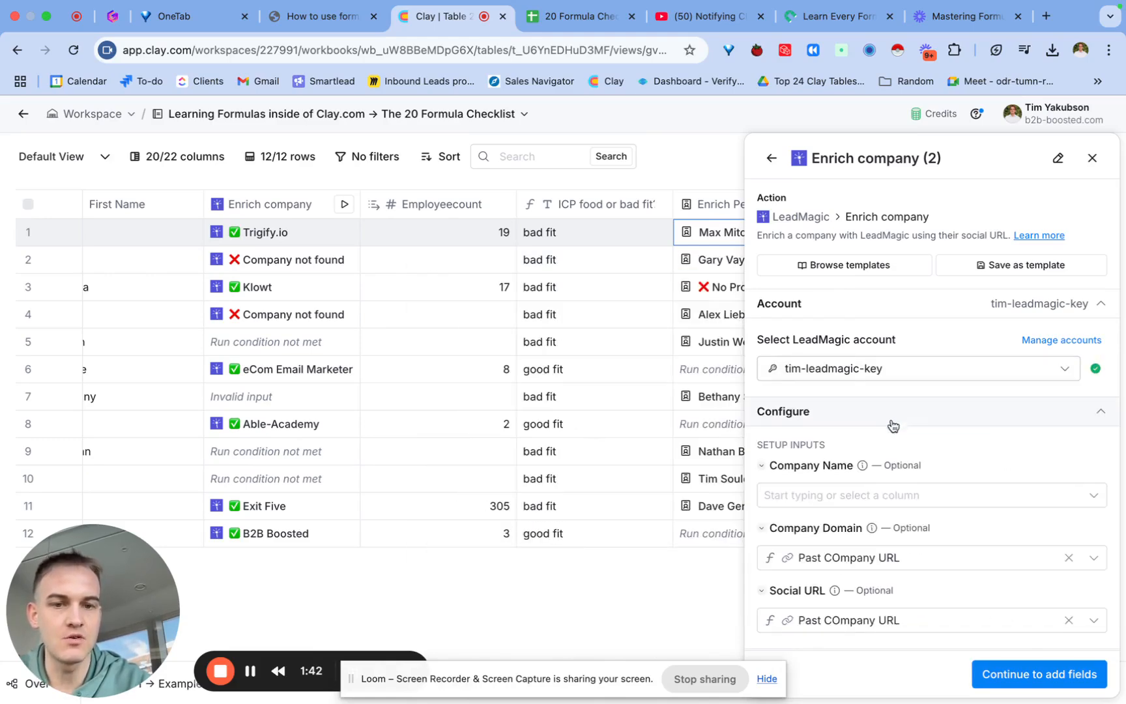
left_click(1069, 558)
Add Company Name as an output column of the enrichment, then save and run it on the 12 rows in this view.
left_click(1026, 676)
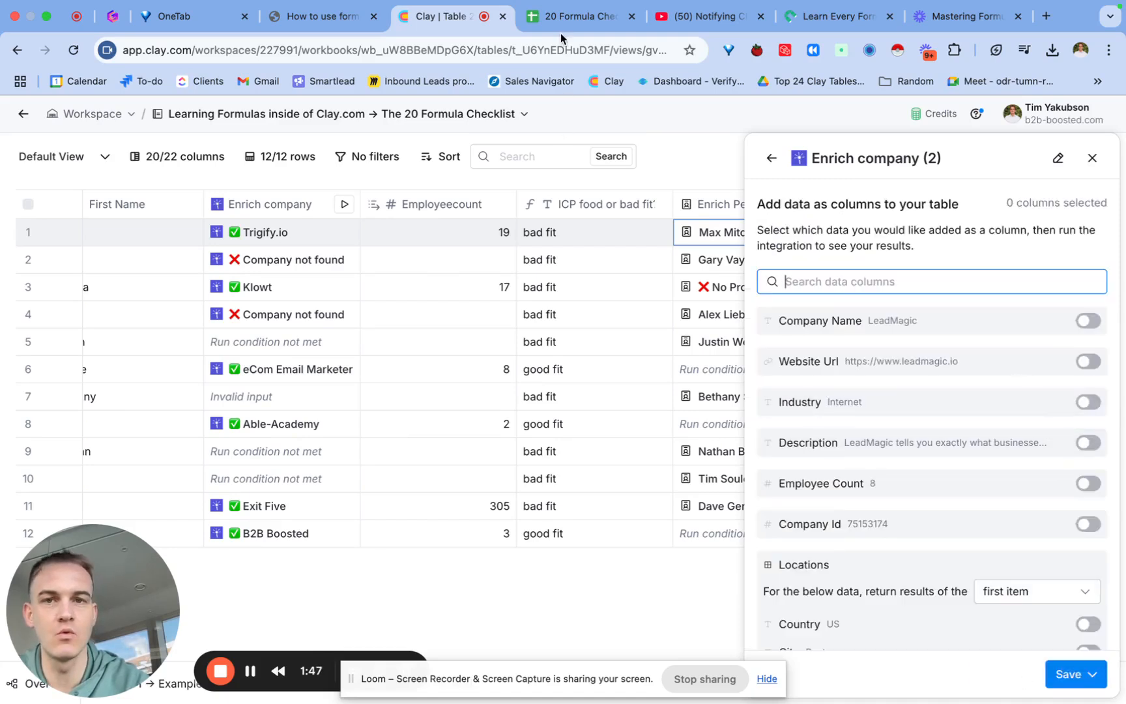
left_click(250, 672)
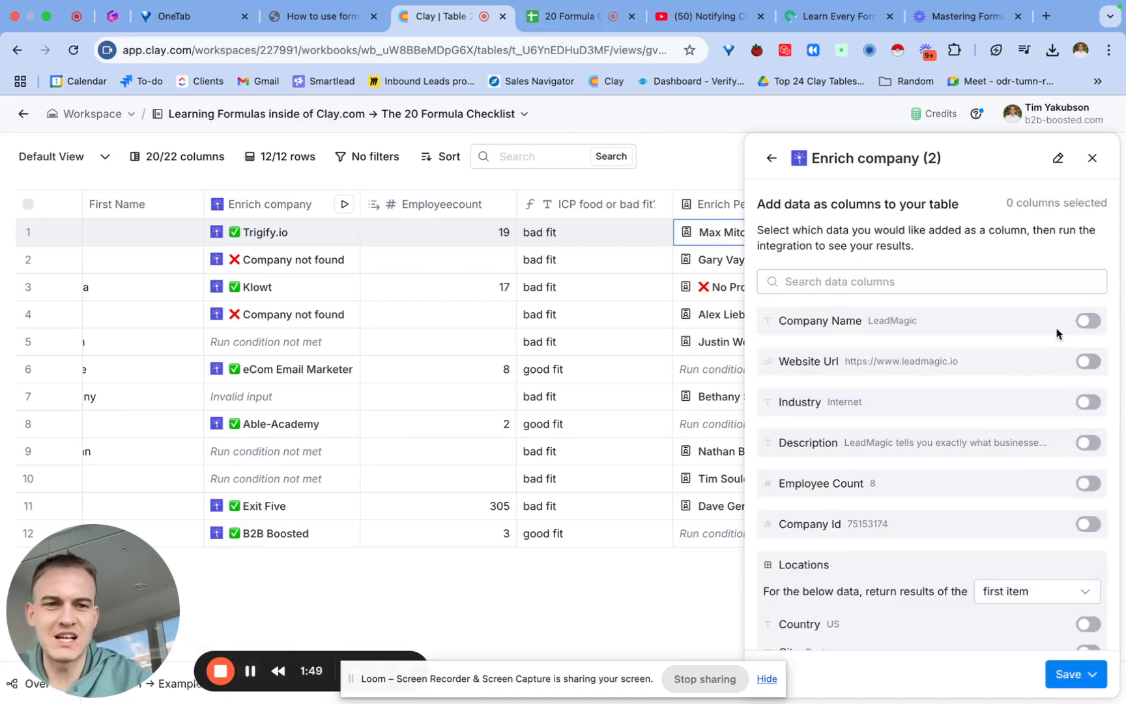
left_click(1088, 322)
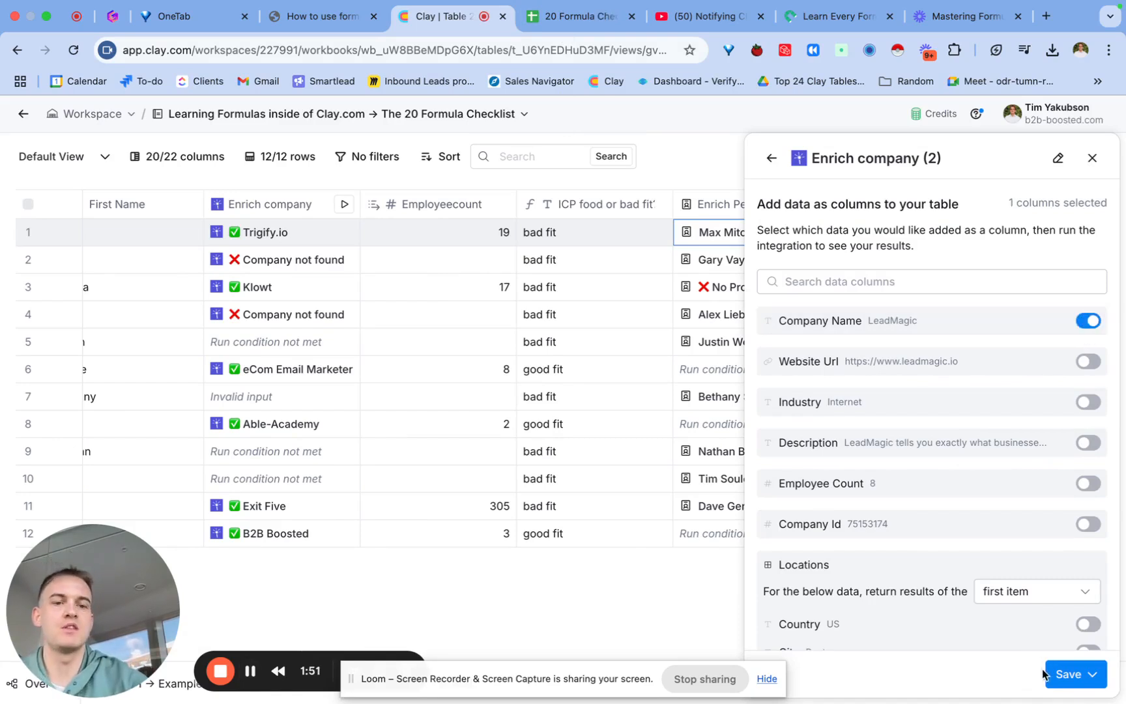
left_click(1069, 674)
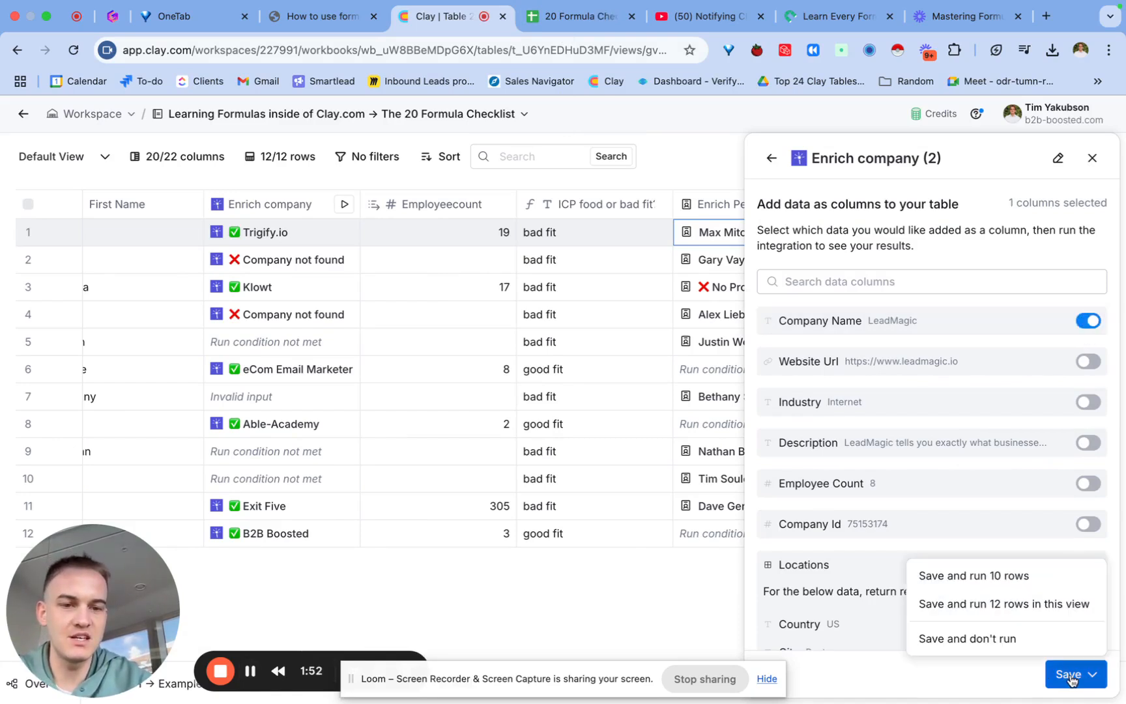
left_click(1023, 606)
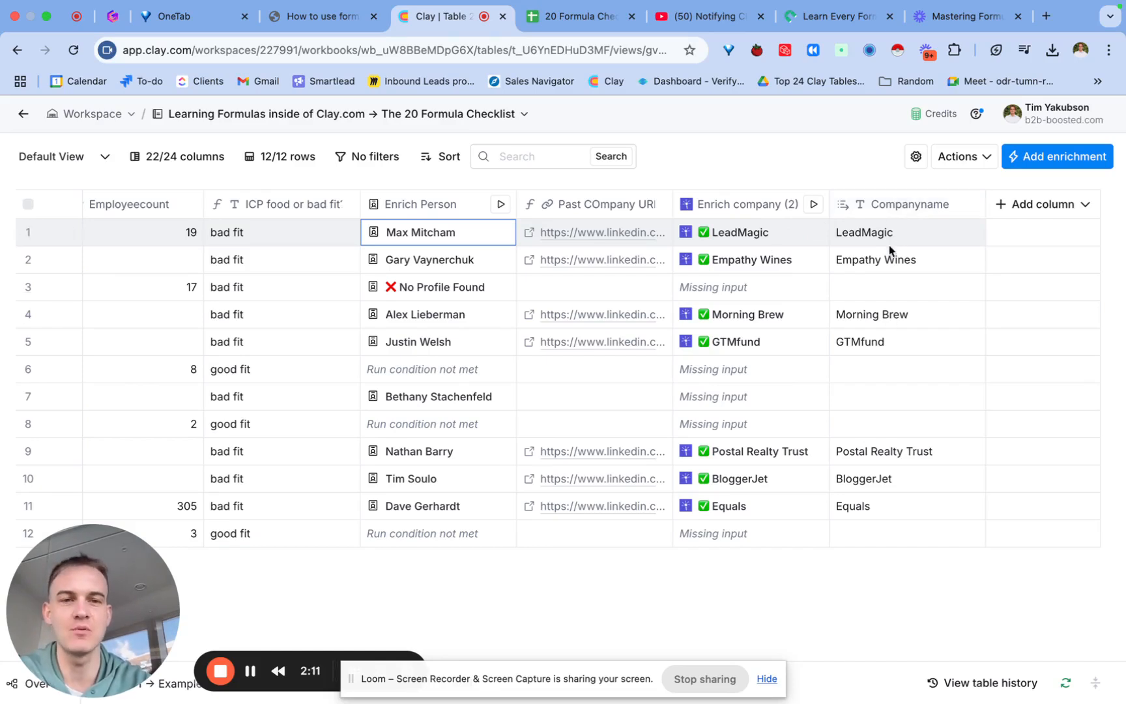
Rename the Companyname column to "Past company name not-normalised".
left_click(939, 199)
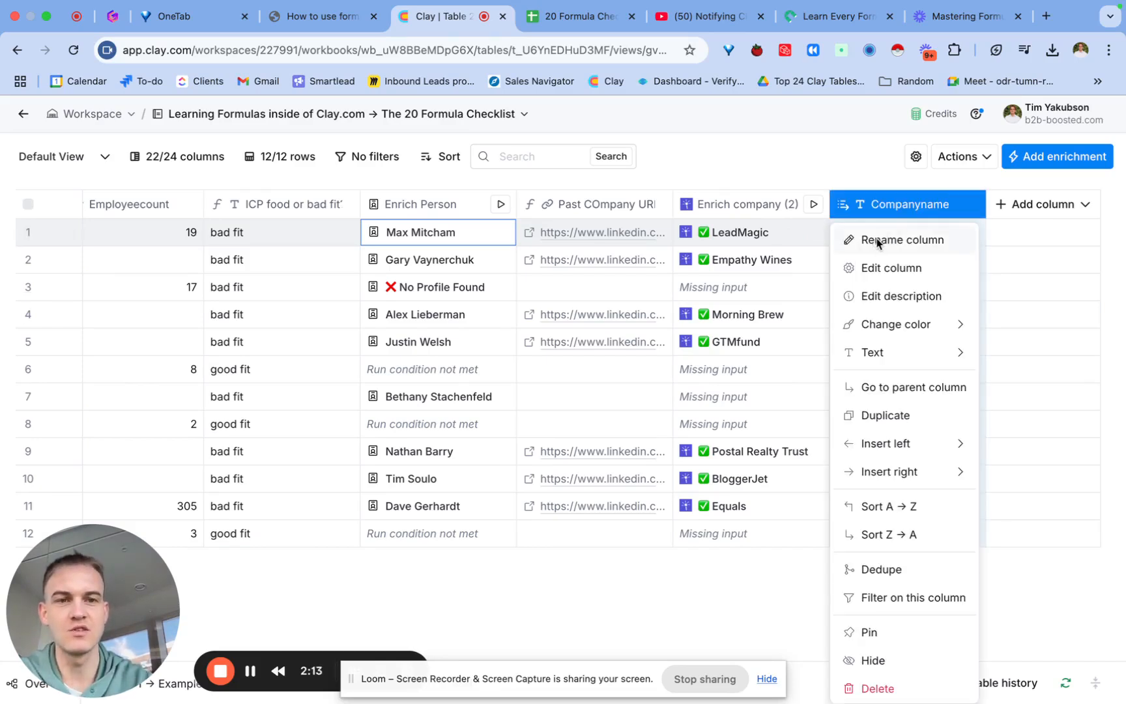
left_click(877, 237)
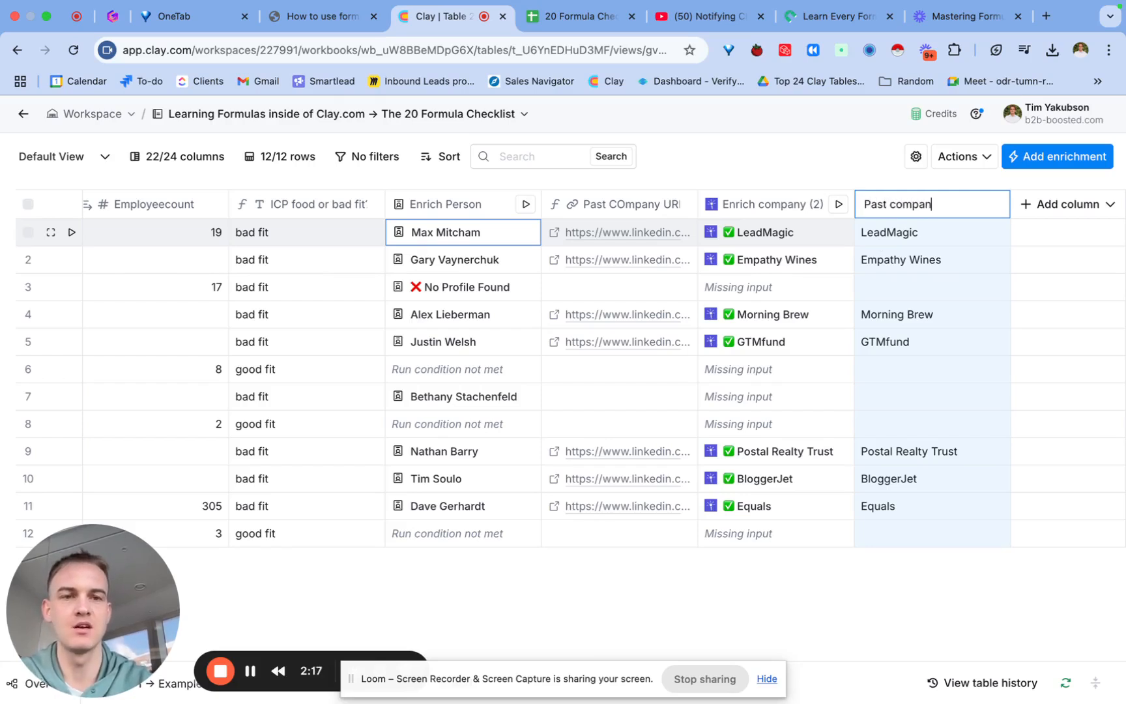
type("Past company name not-")
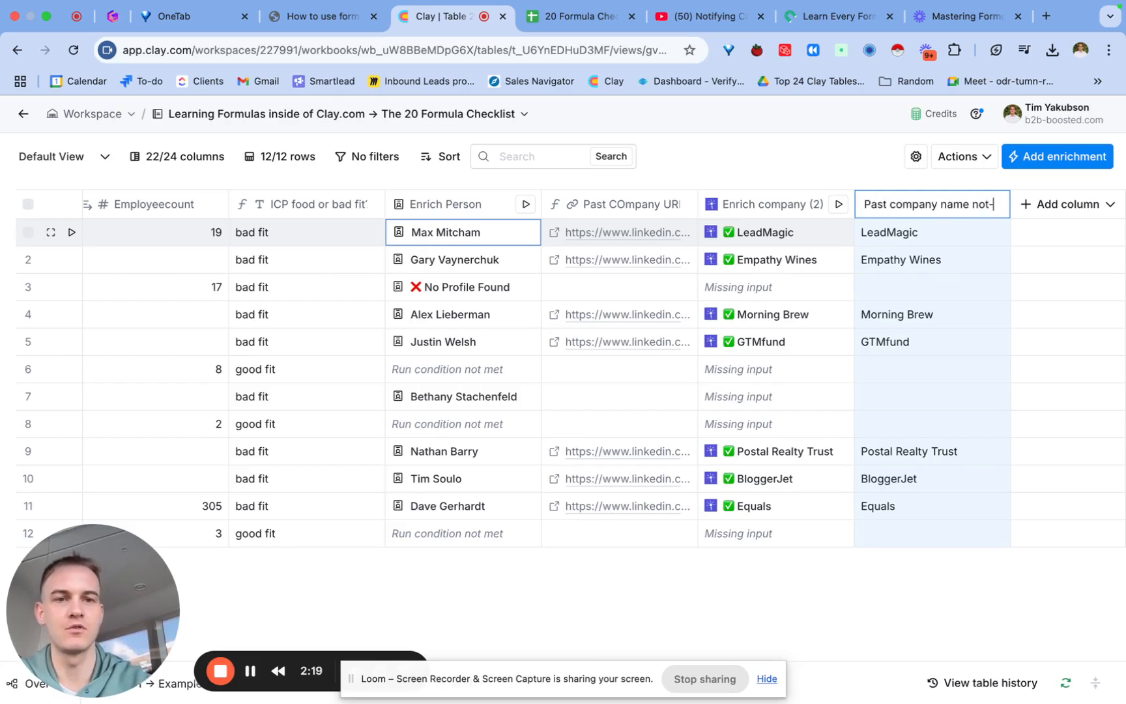
type("normalised")
key("Return")
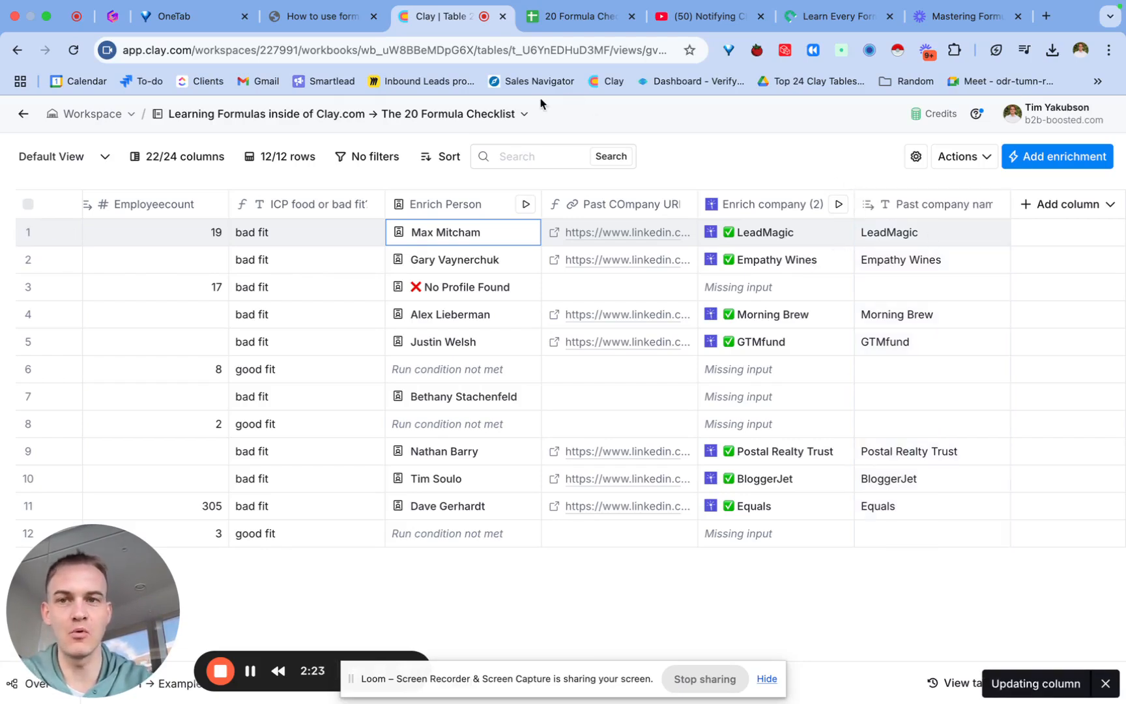
Look up the Normalise Company Name entry in the formulas guide page and return to the Clay table.
left_click(334, 19)
scroll(375, 370, "down", 5)
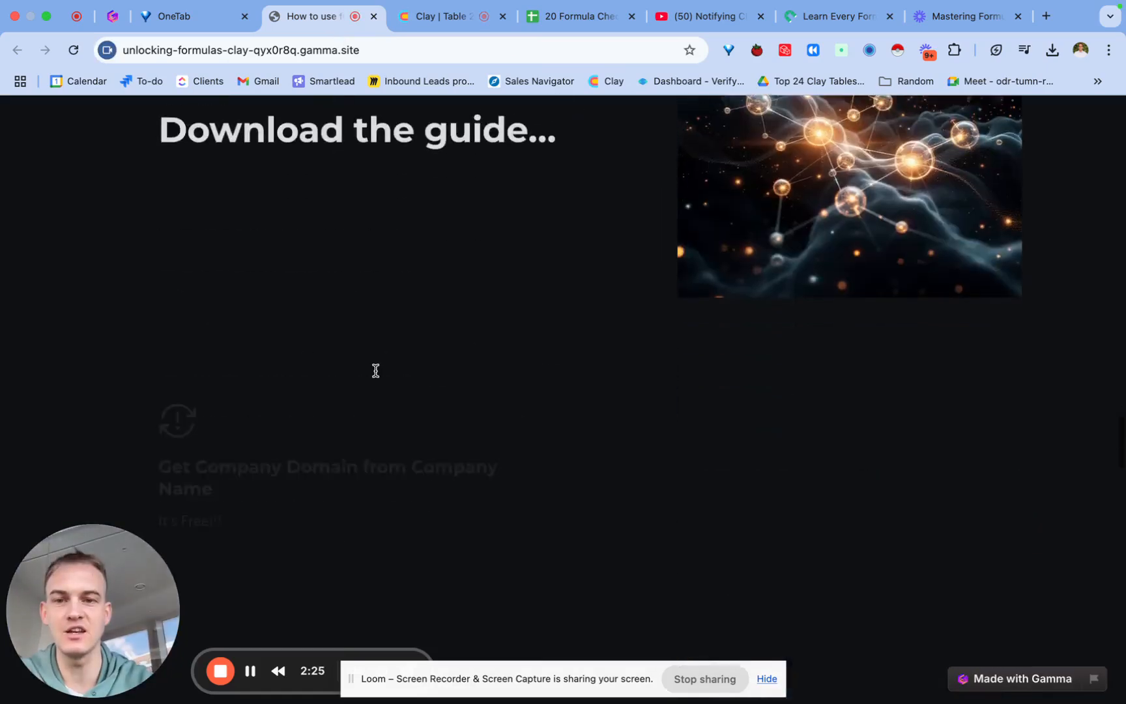
scroll(375, 370, "down", 3)
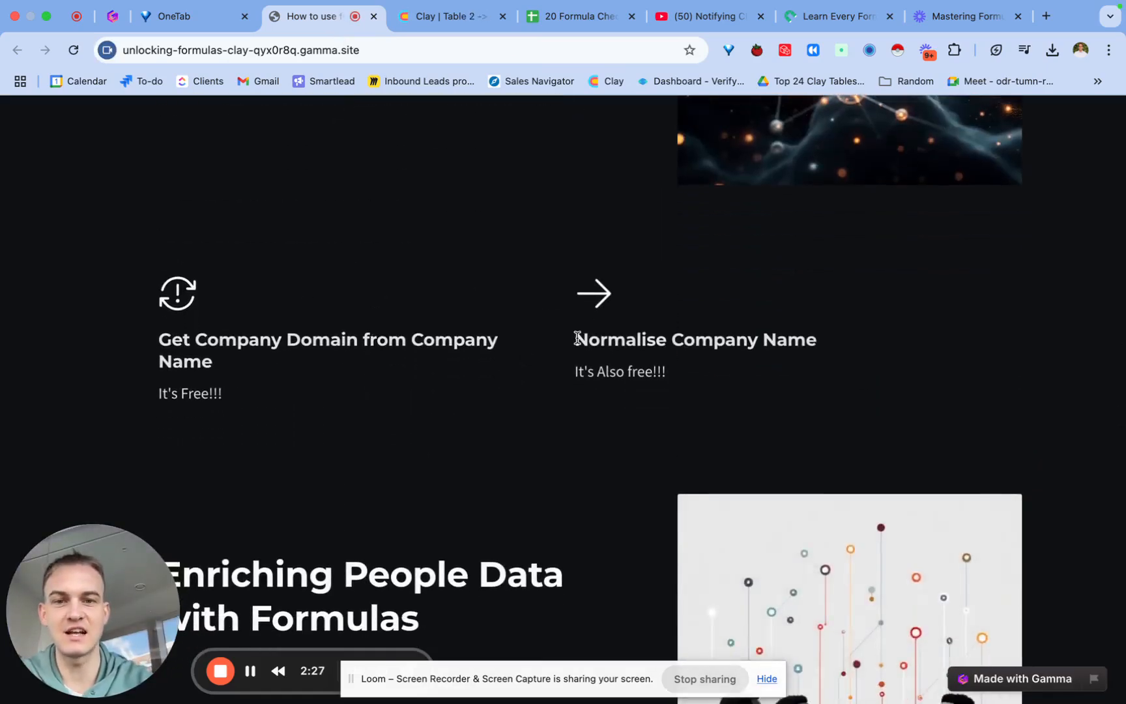
left_click_drag(577, 338, 802, 359)
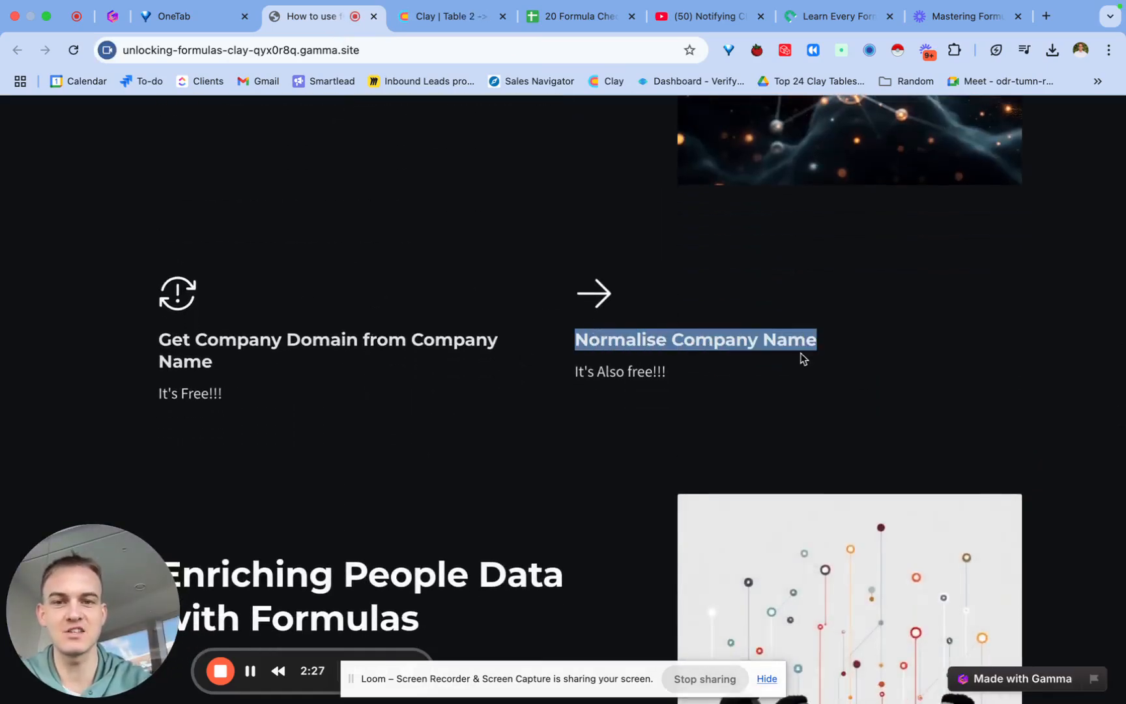
left_click(444, 17)
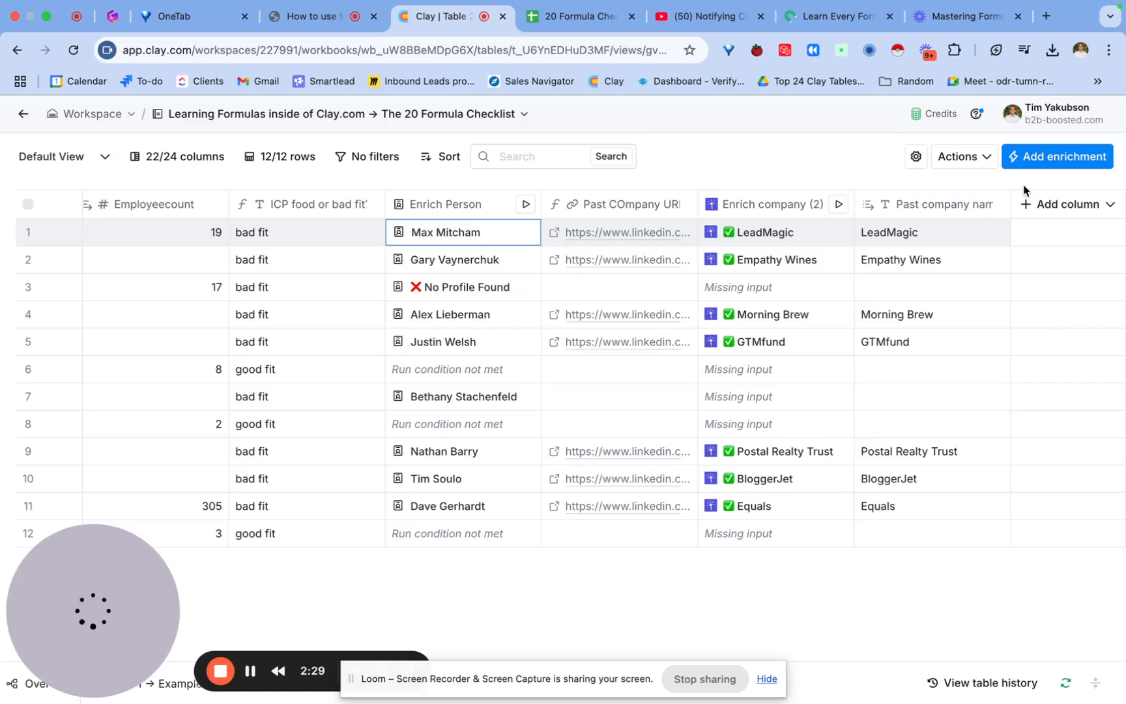
Search the enrichments for "normali" and choose Clay Formatters' Normalize Company Name.
left_click(1069, 162)
type("normali")
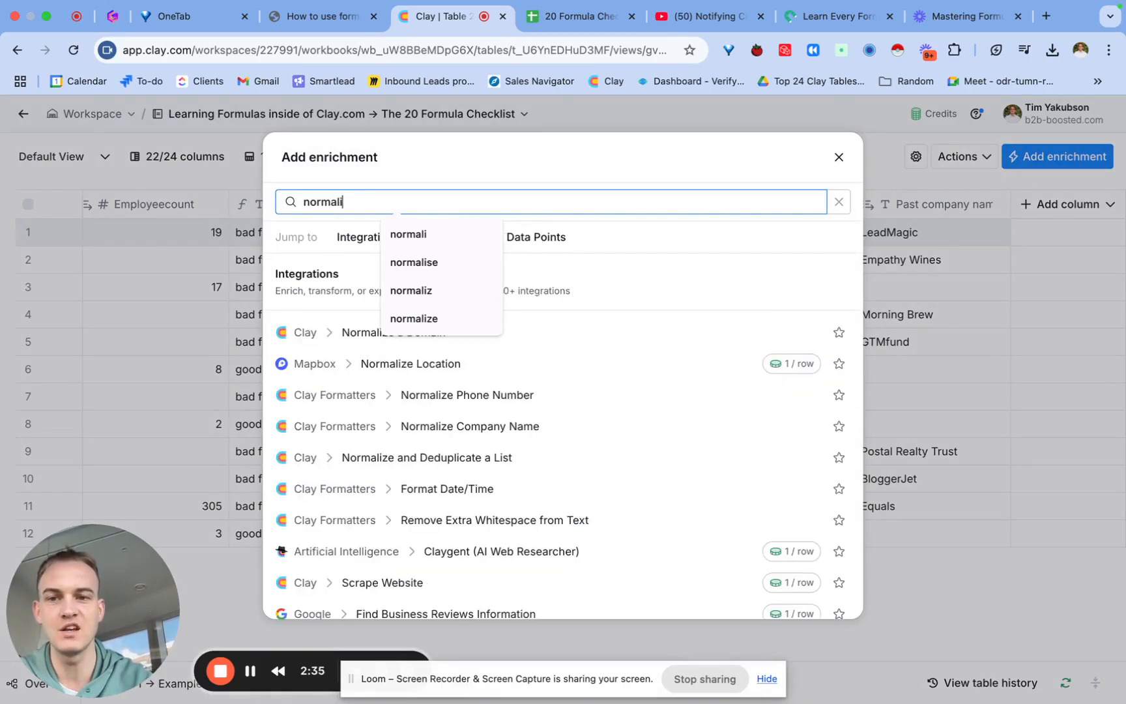
left_click(613, 427)
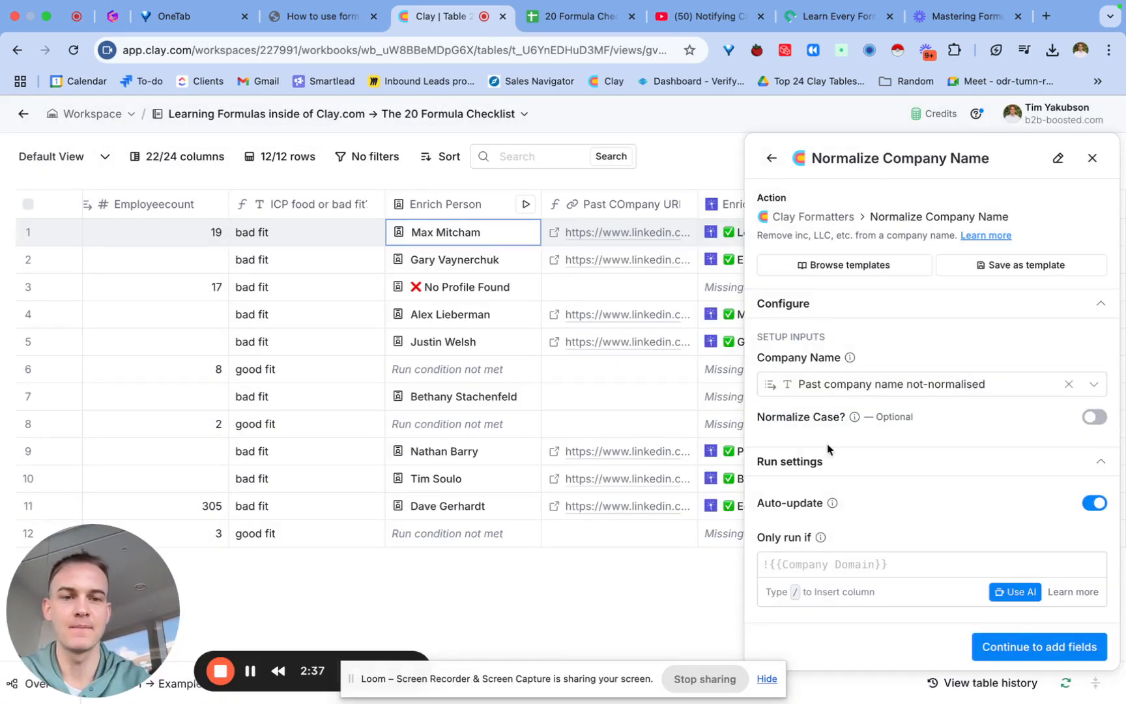
Keep Past company name not-normalised as the input, add Normalized Name as an output column, then save and run the enrichment.
left_click(981, 646)
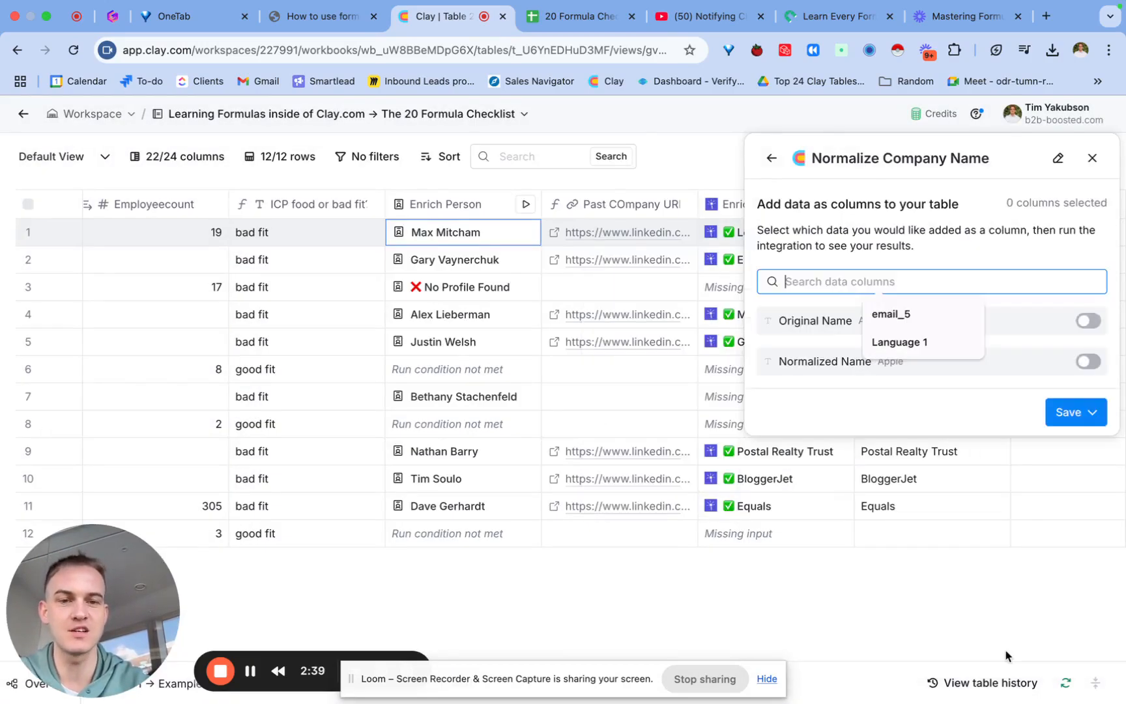
left_click(1087, 361)
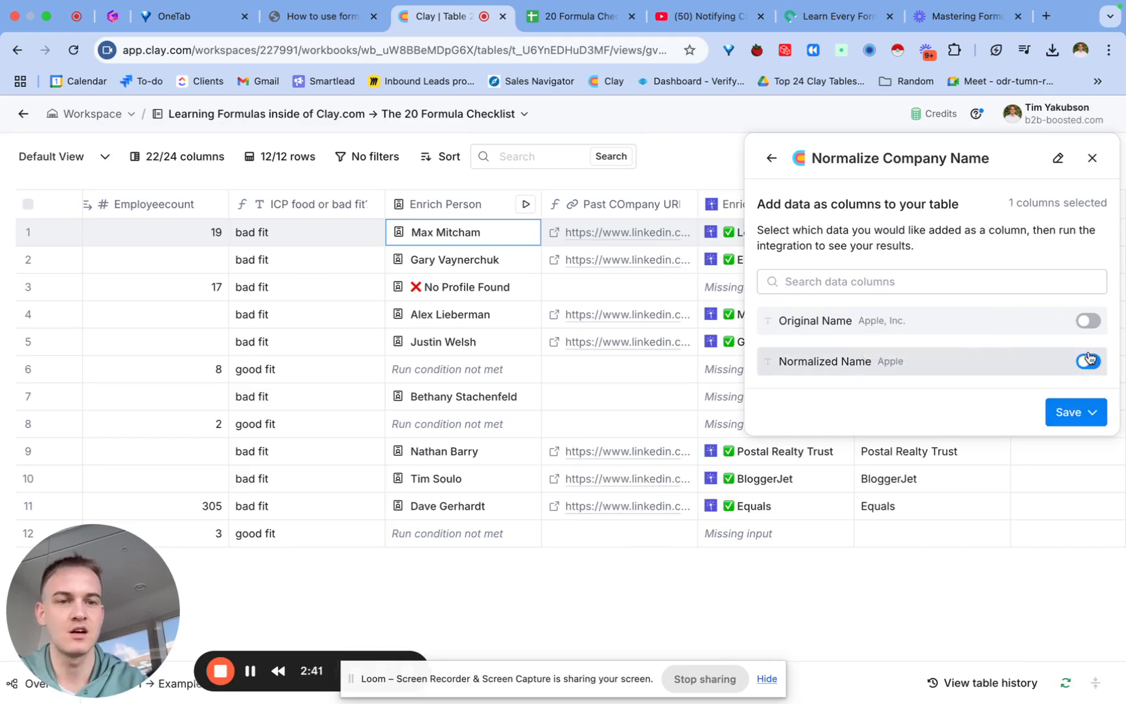
left_click(1080, 415)
left_click(1021, 488)
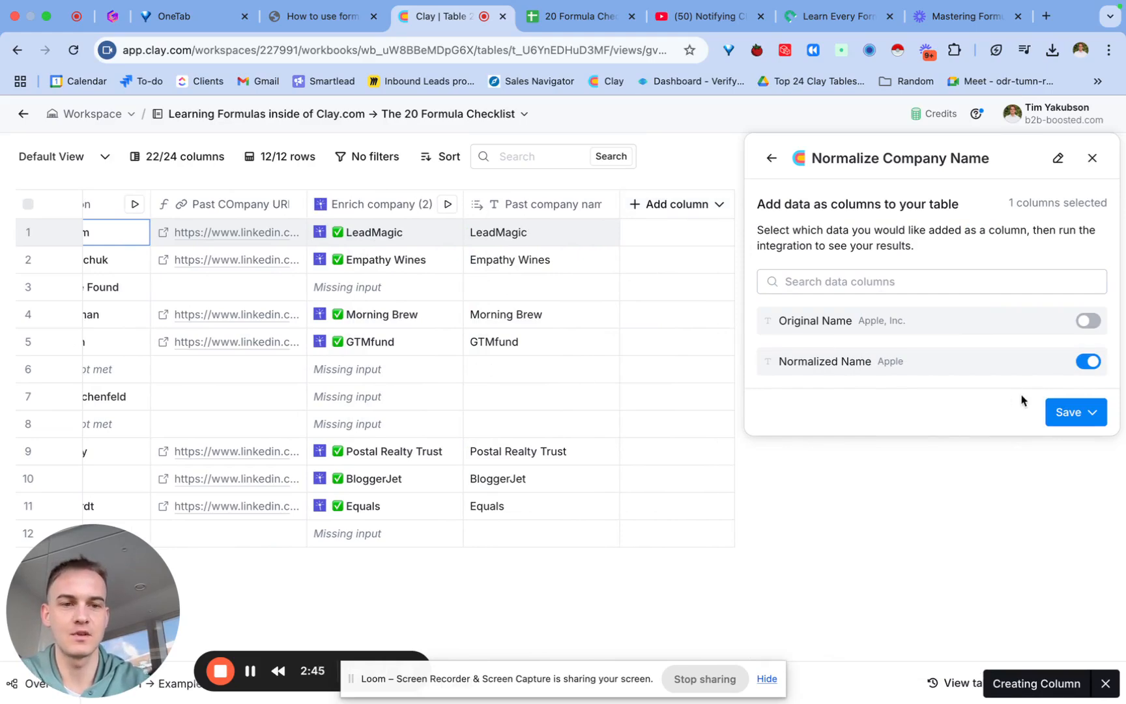
left_click(1070, 412)
left_click(1027, 475)
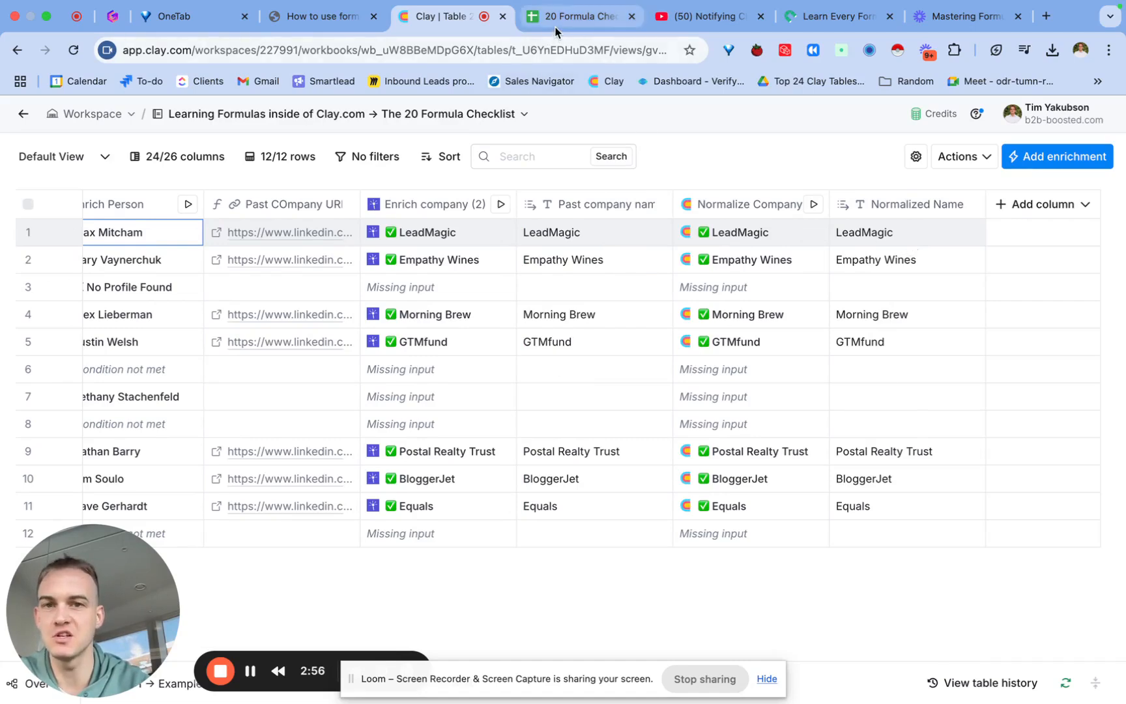
In the 20 Formula Checklist sheet, tick "Normalise past company name" and copy the outreach template from cell D24.
left_click(573, 16)
left_click(73, 359)
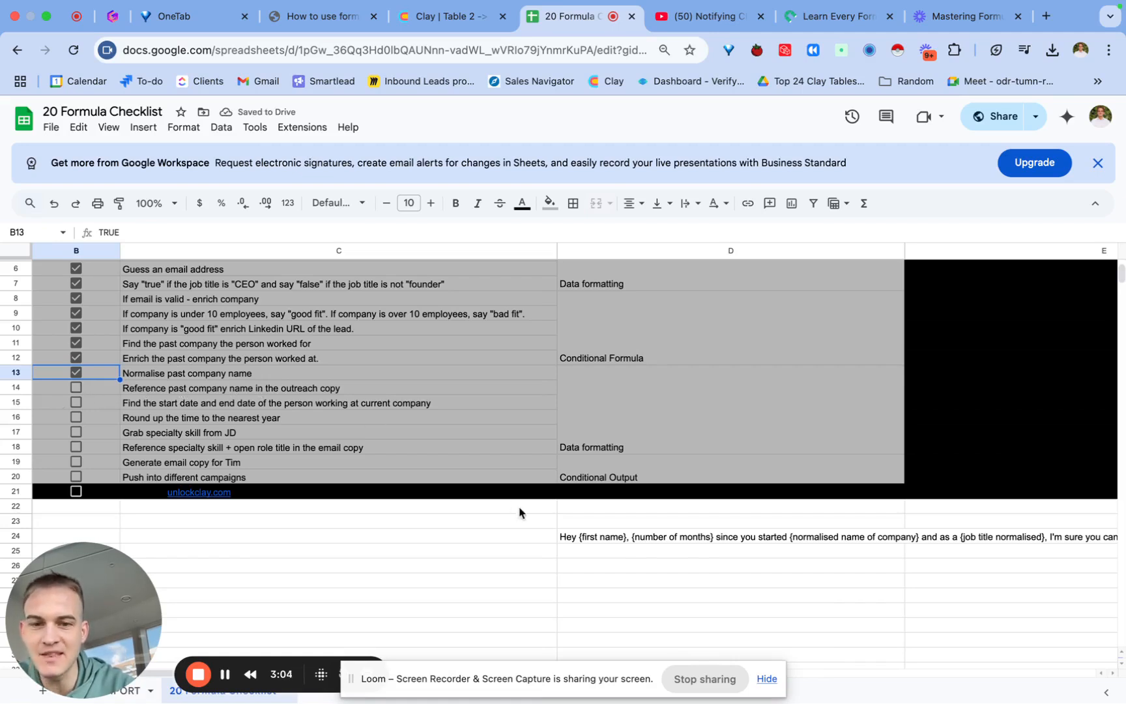
left_click(576, 538)
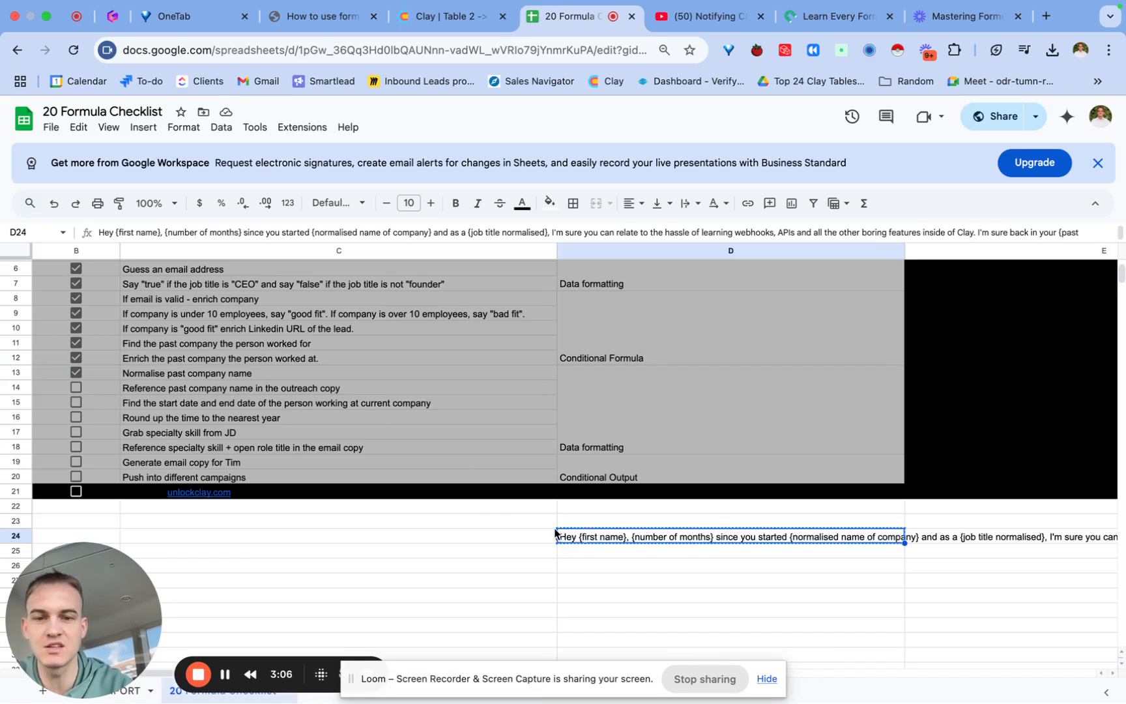
Enter the label "Outreach copy:" in cell D23, above the outreach template.
left_click(584, 522)
type("Outreach")
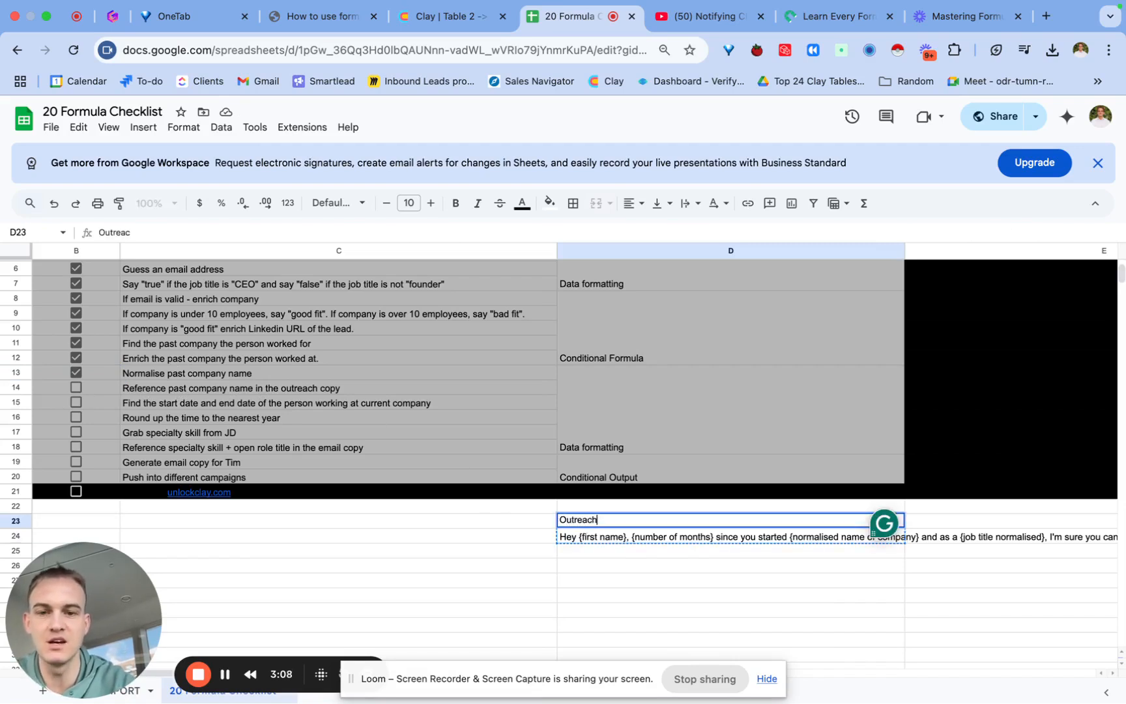
type(" copy:")
key("Return")
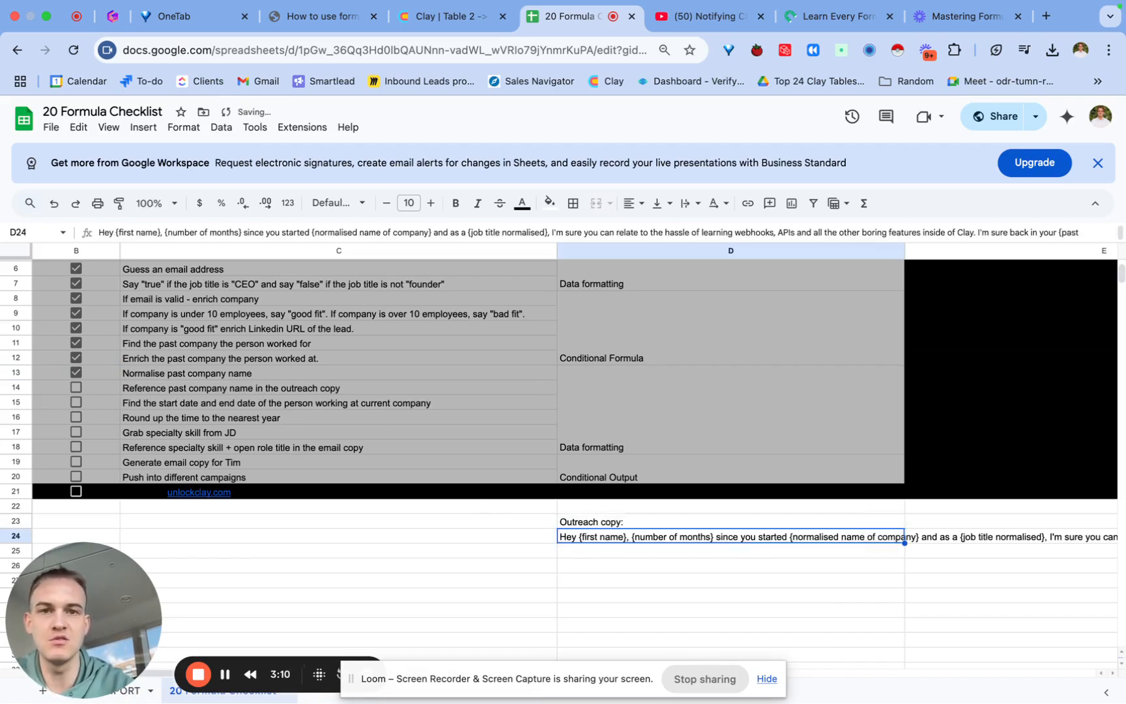
Back in the Clay table, add a Message column and paste the copied outreach template into its body.
left_click(429, 25)
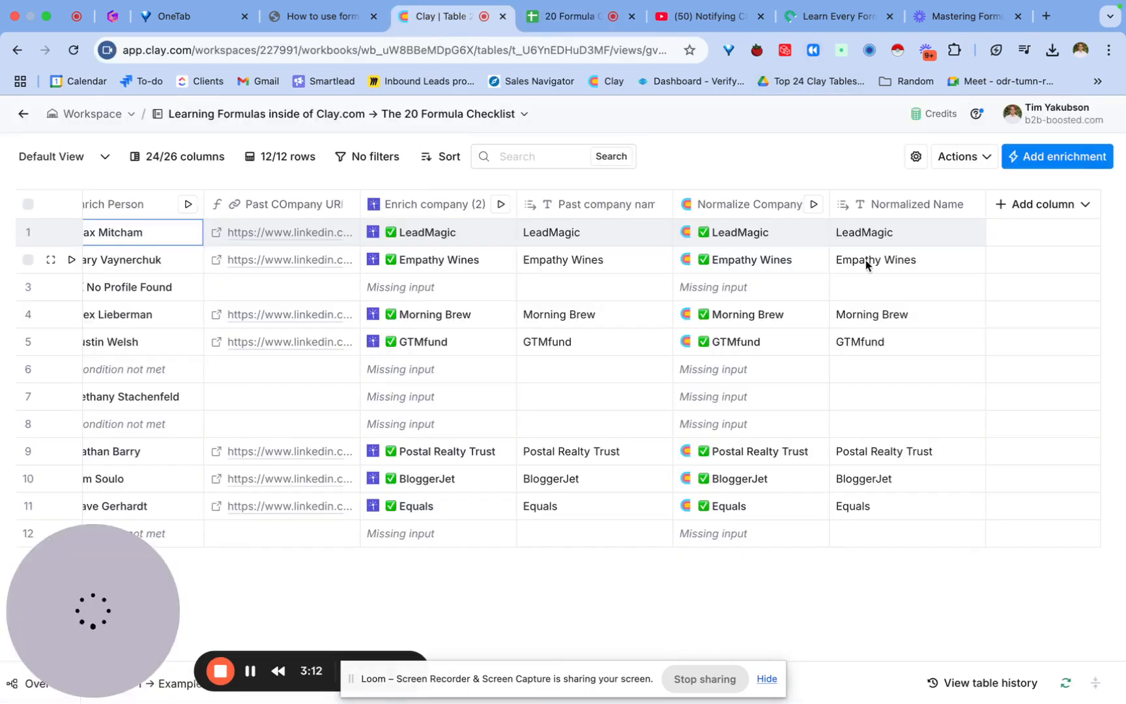
left_click(1021, 207)
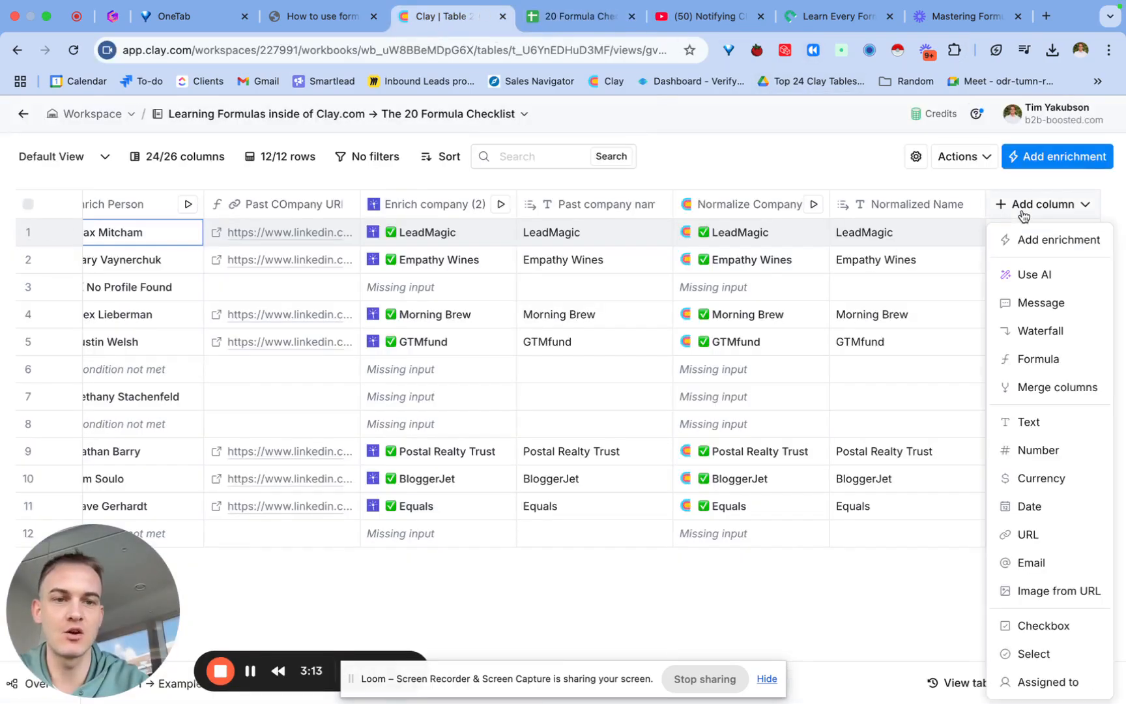
left_click(1041, 302)
left_click(754, 427)
type("Hey {first name}, {number of months} since you started {normalised name of company} and as a {job title normalised}, I'm sure you can relate to the hassle of learning webhooks, APIs and all the other boring features inside of Clay. I'm sure back in your {past company name} days you didn't dream of going through endless trial and error, and that's why I am giving away this free guide to learn Clay.com as a beginner. Just download it here: {link}. Thanks, Tim PS: Saw you are hiring for a {job title} with a specialty in {specialty skill} - I got a few candidates in mind, can I send them across?")
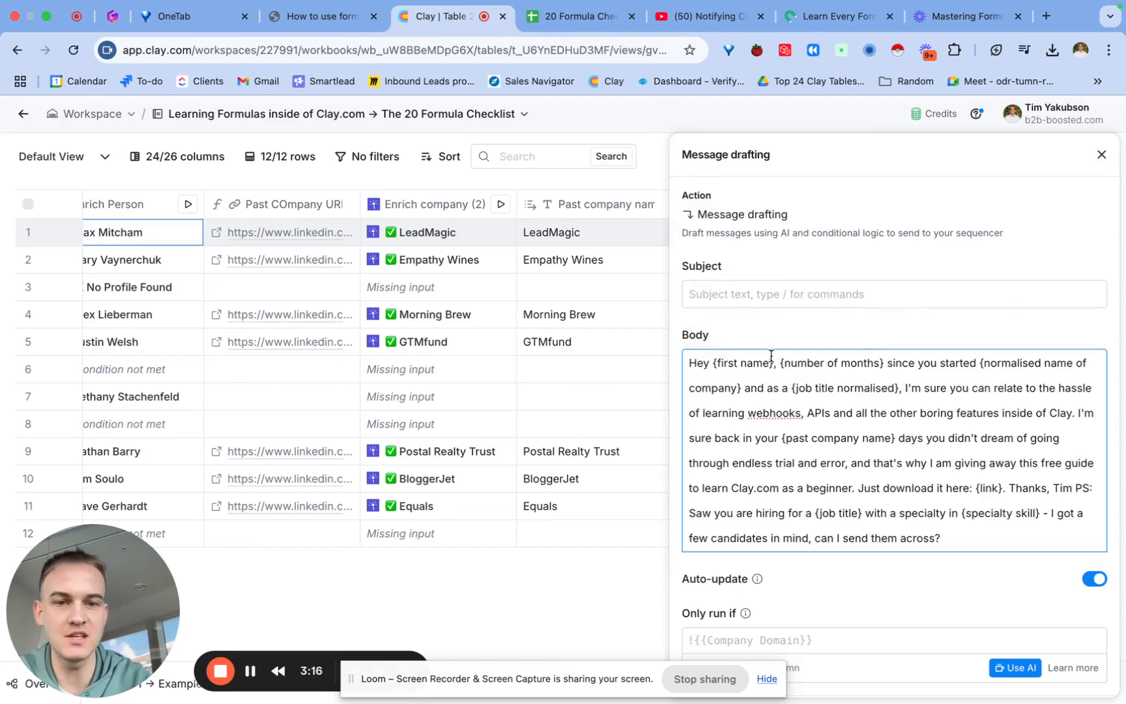
Replace the {first name} placeholder in the message body with the First Name column.
left_click_drag(772, 360, 713, 358)
type("/")
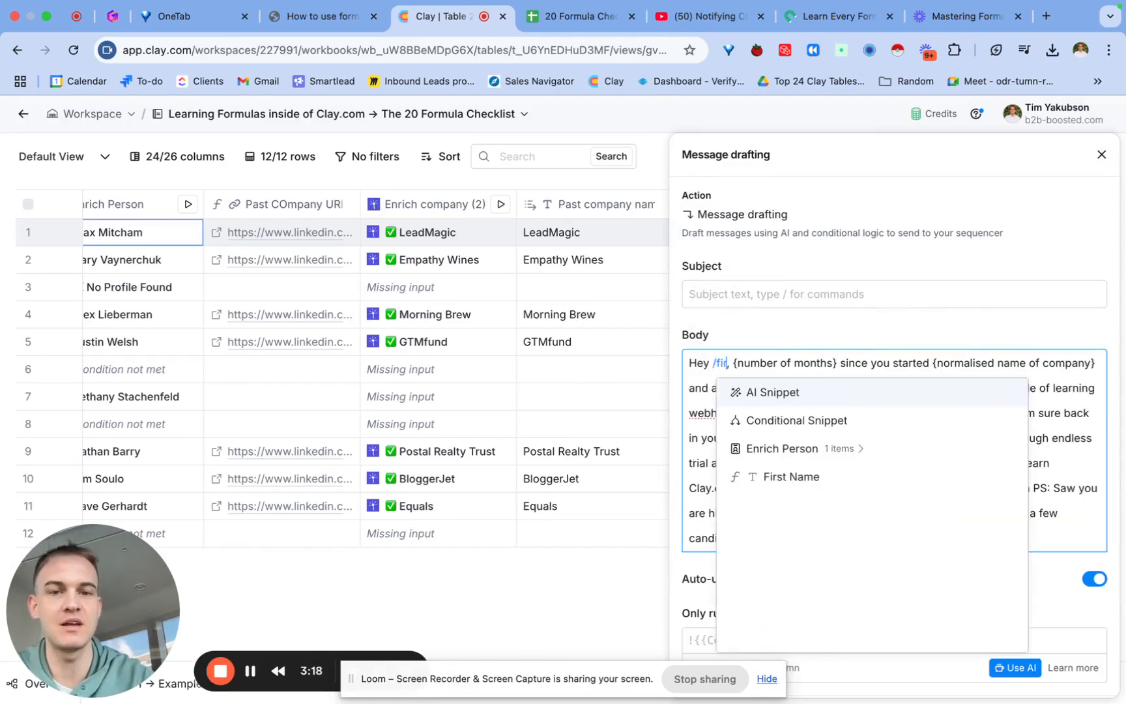
left_click(765, 474)
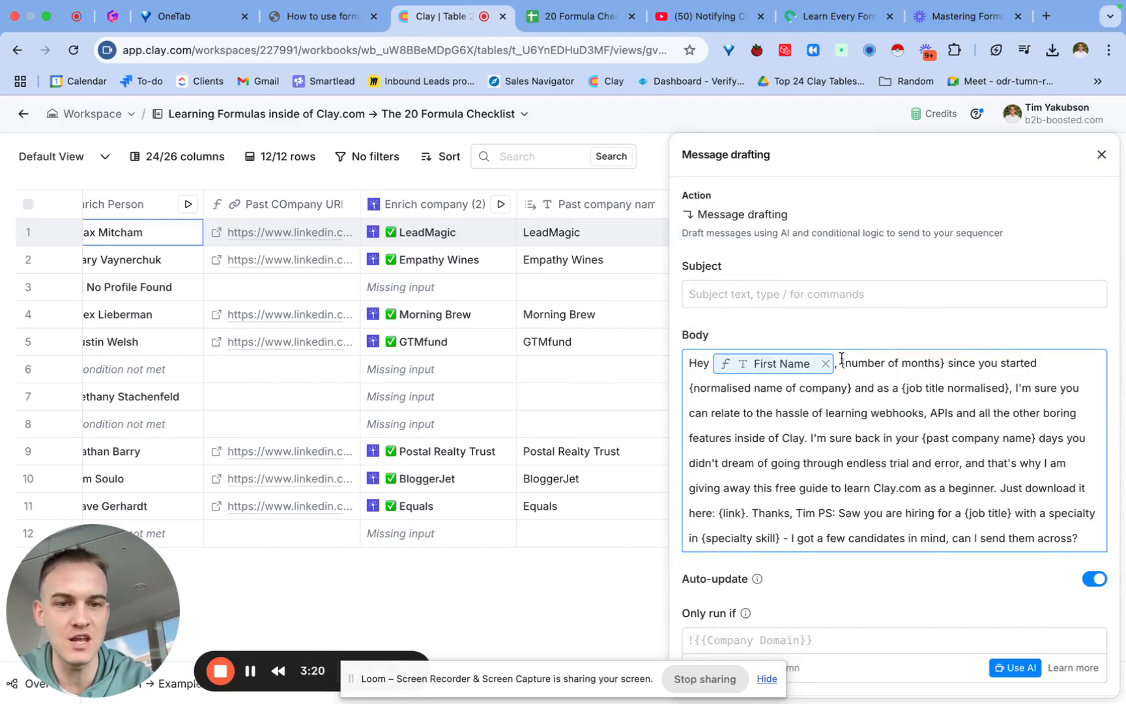
Start a new paragraph at "I'm sure back in your" and replace the {past company name} placeholder with "past" and the Normalized Name column.
left_click_drag(839, 362, 946, 365)
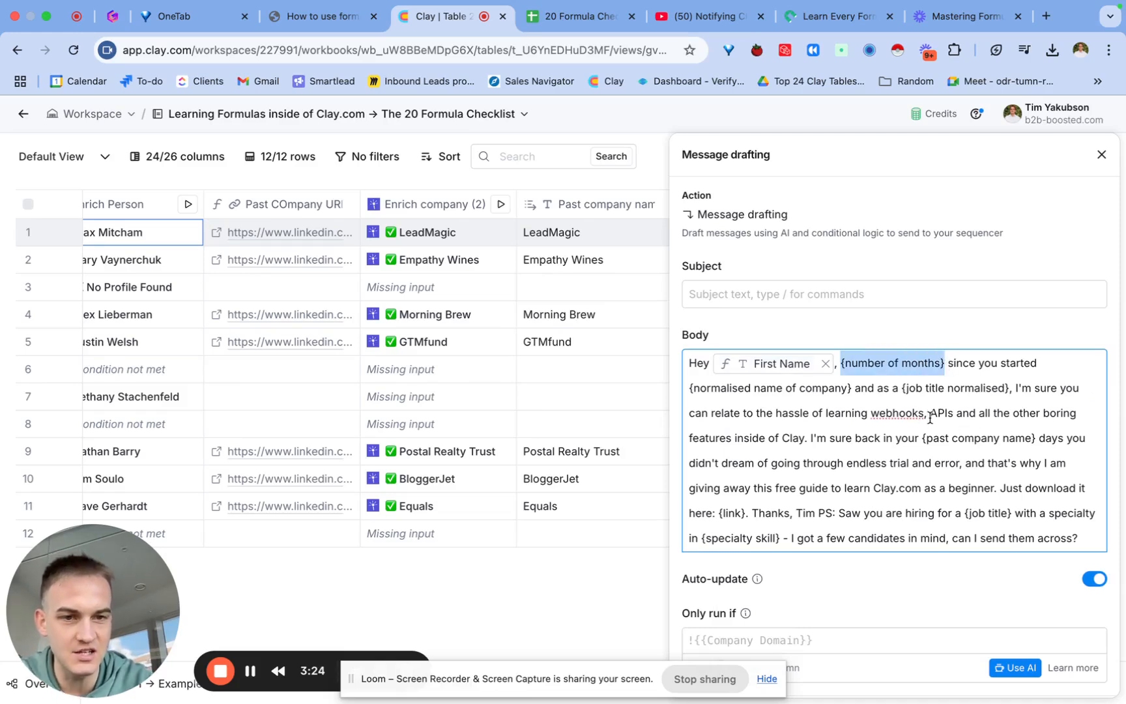
left_click(930, 415)
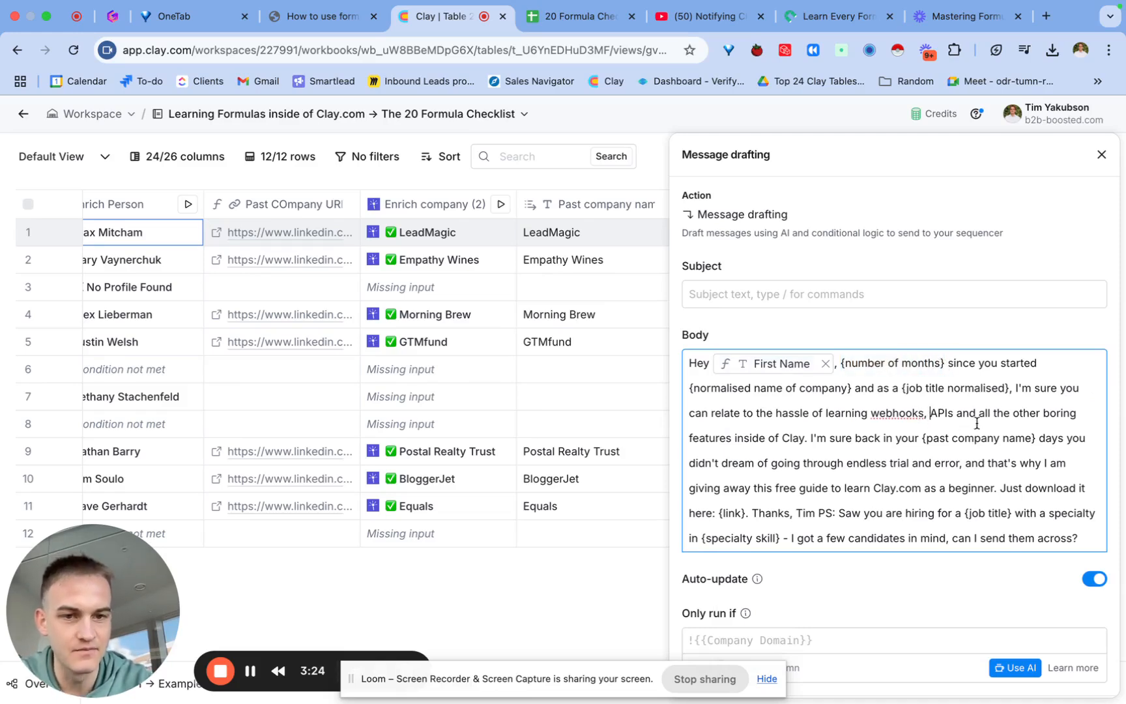
left_click(809, 438)
key("Return")
key("Return")
left_click_drag(914, 491, 801, 490)
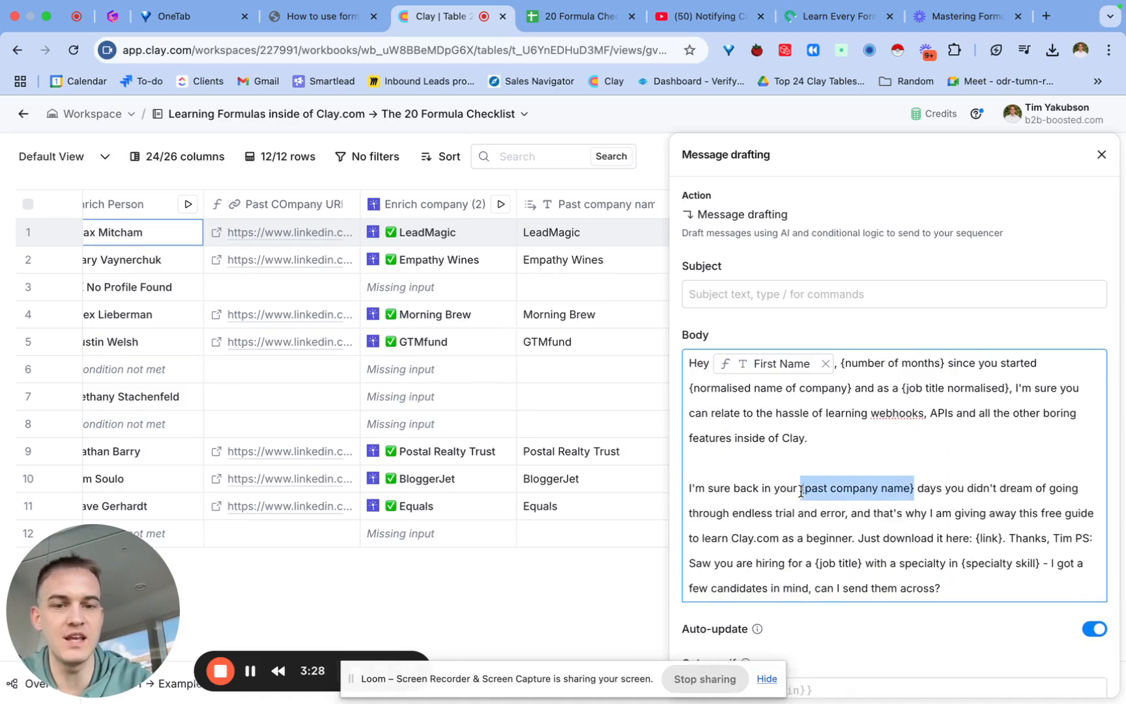
type("/past")
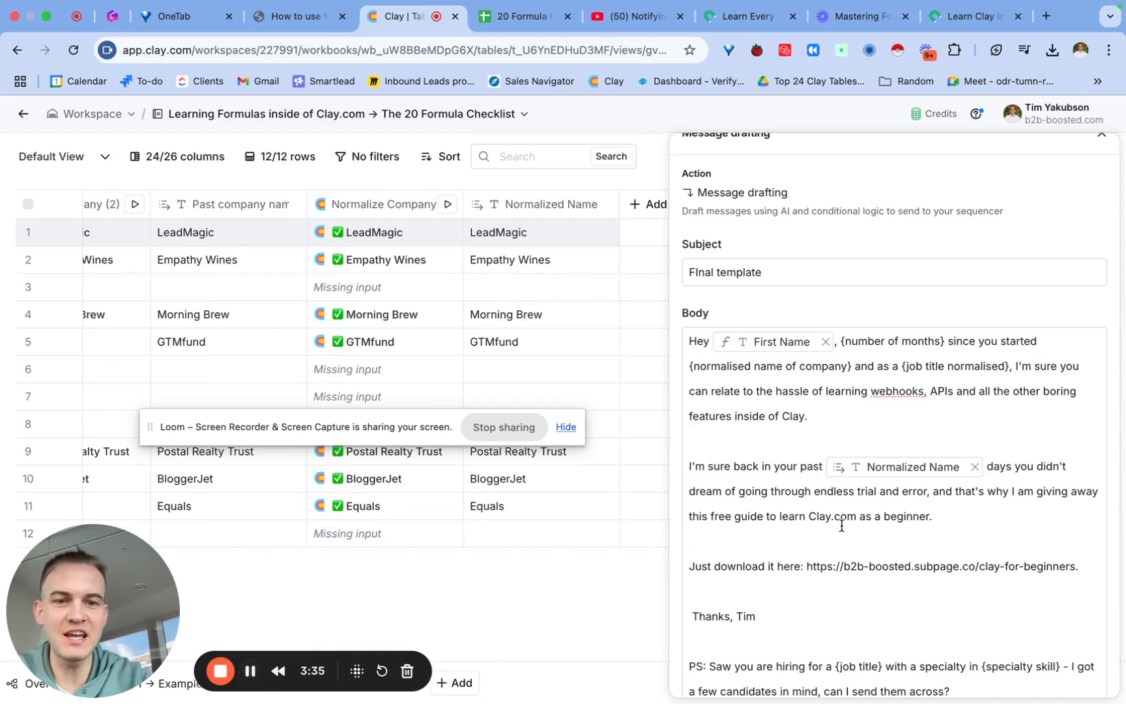
Review the full message template and save it as a new message column in the table.
scroll(839, 554, "down", 1)
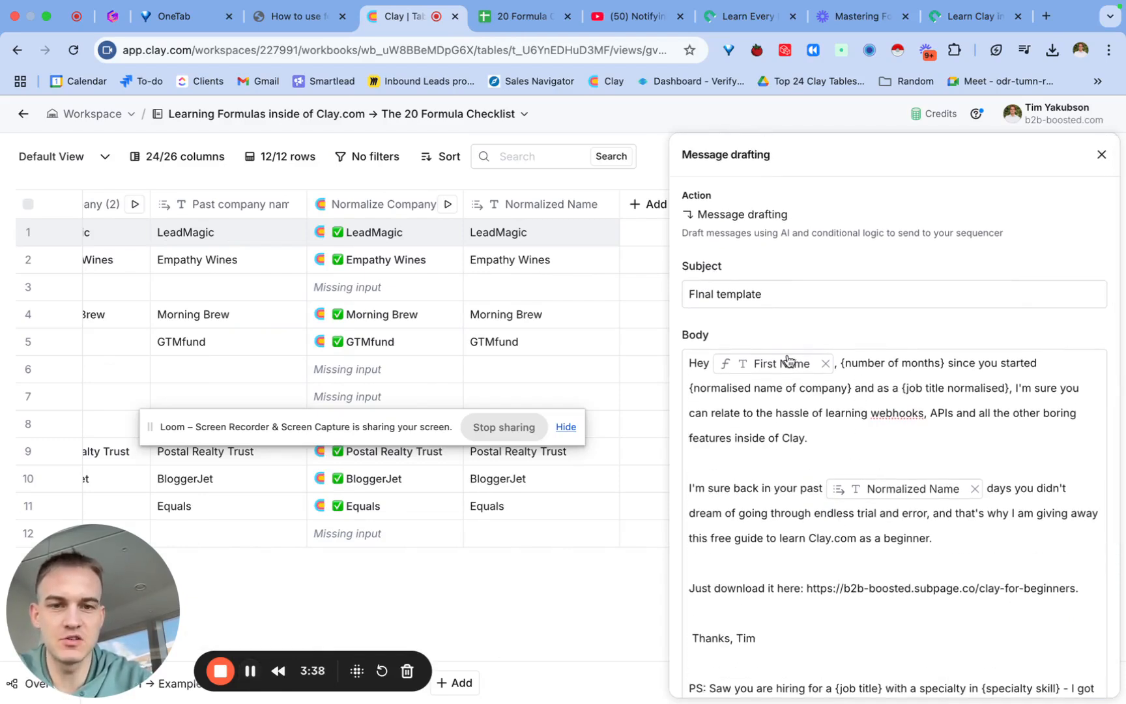
scroll(923, 507, "down", 4)
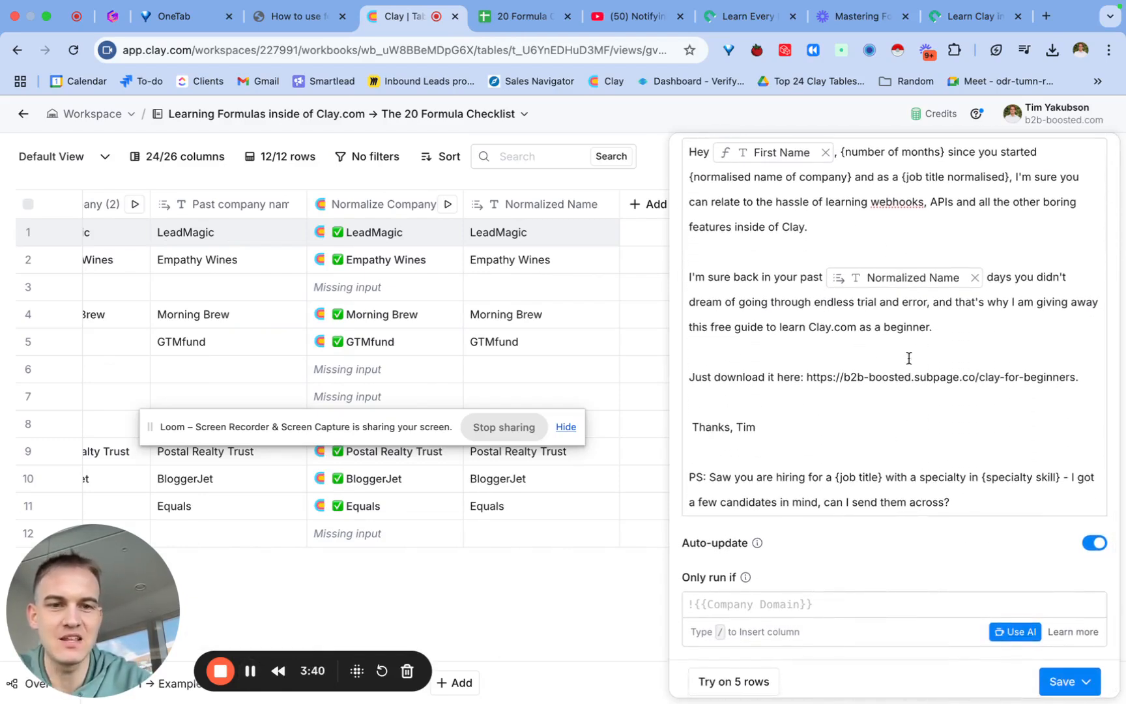
scroll(888, 369, "up", 1)
scroll(889, 369, "down", 1)
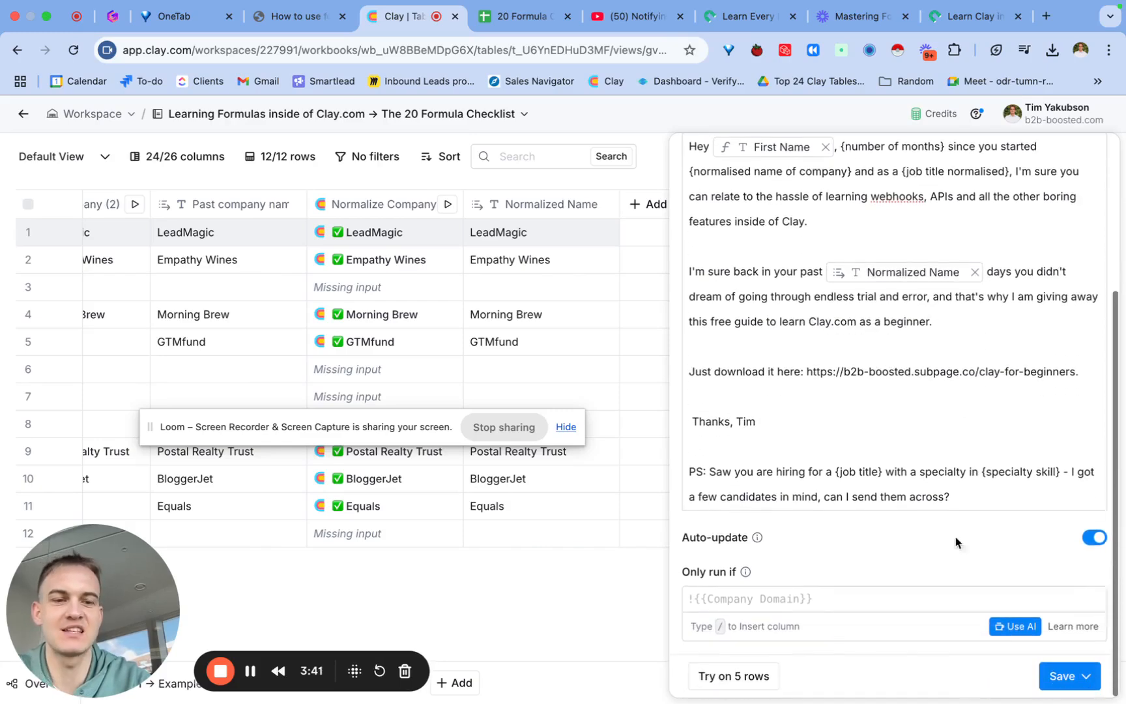
left_click(1061, 678)
left_click(1006, 641)
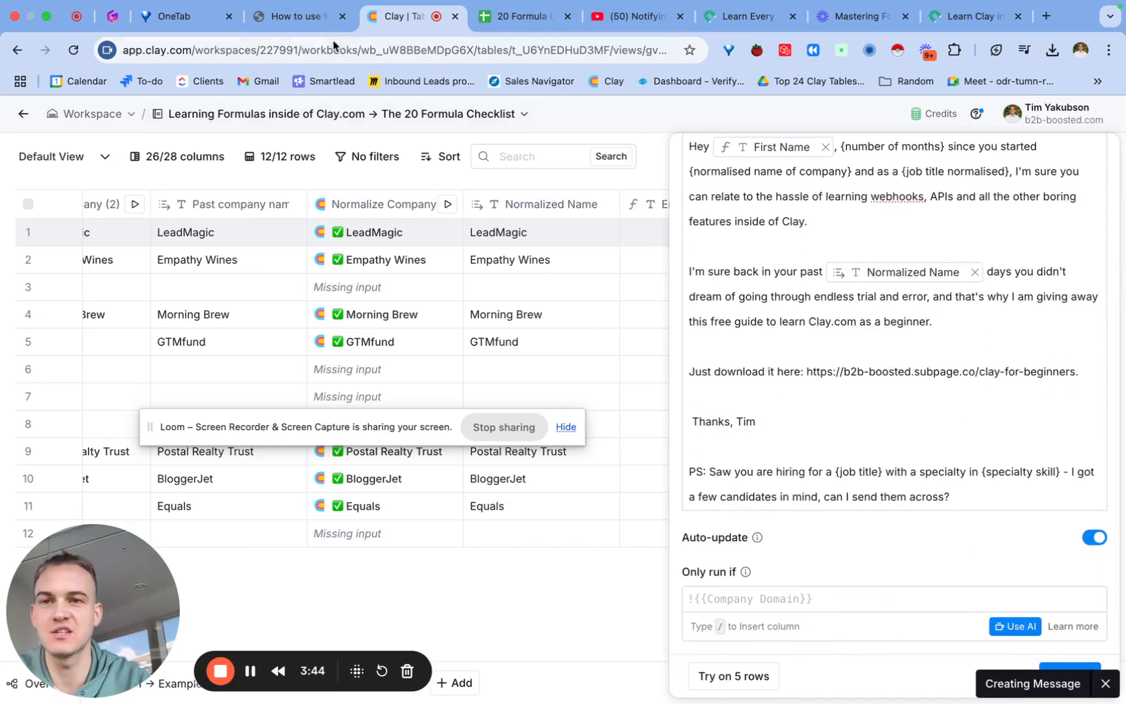
In the 20 Formula Checklist sheet, tick "Reference past company name in the outreach copy" and select the start and end date task in C15.
left_click(512, 17)
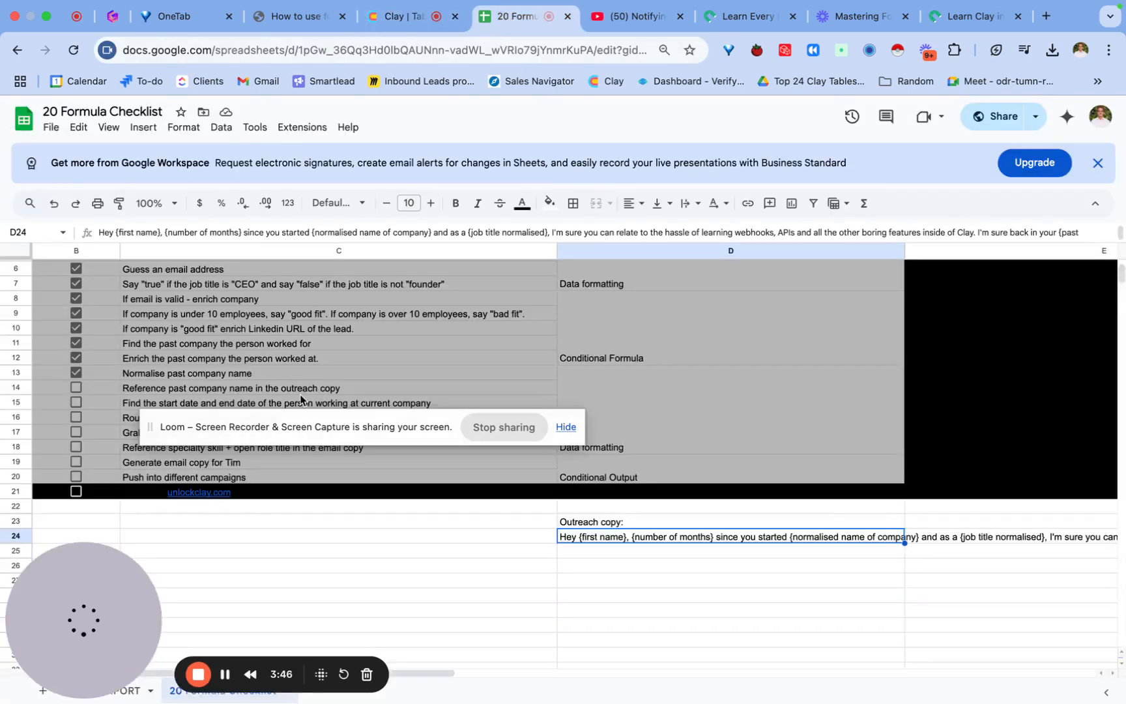
left_click_drag(177, 413, 216, 527)
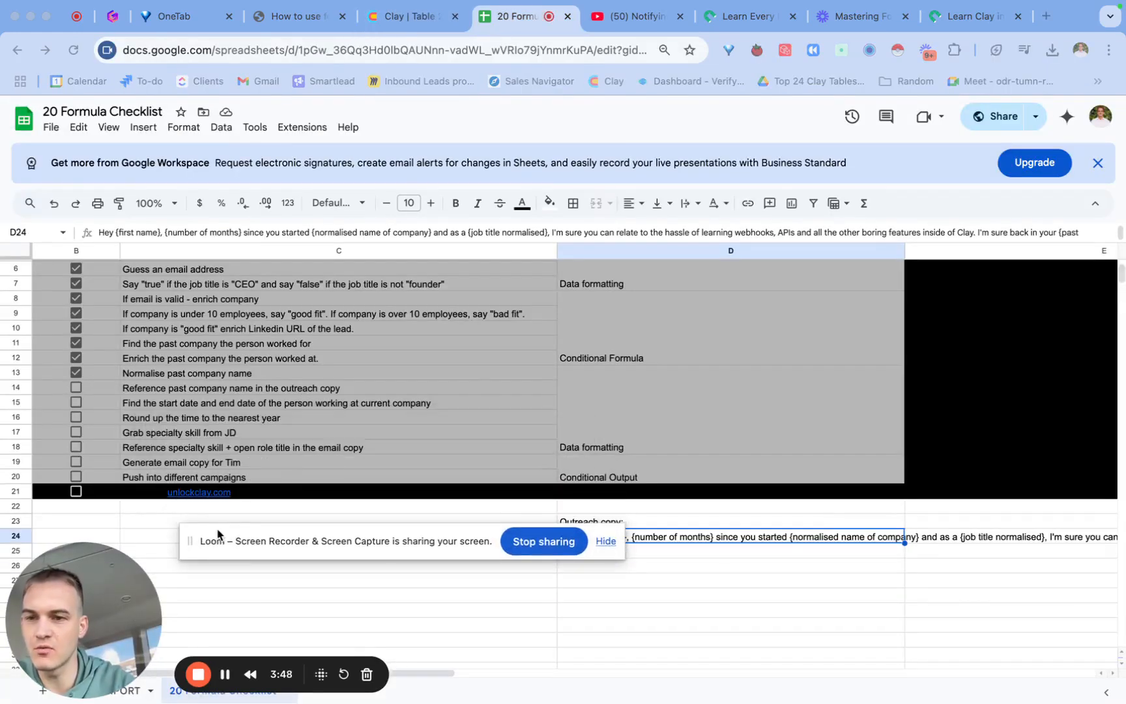
left_click(74, 390)
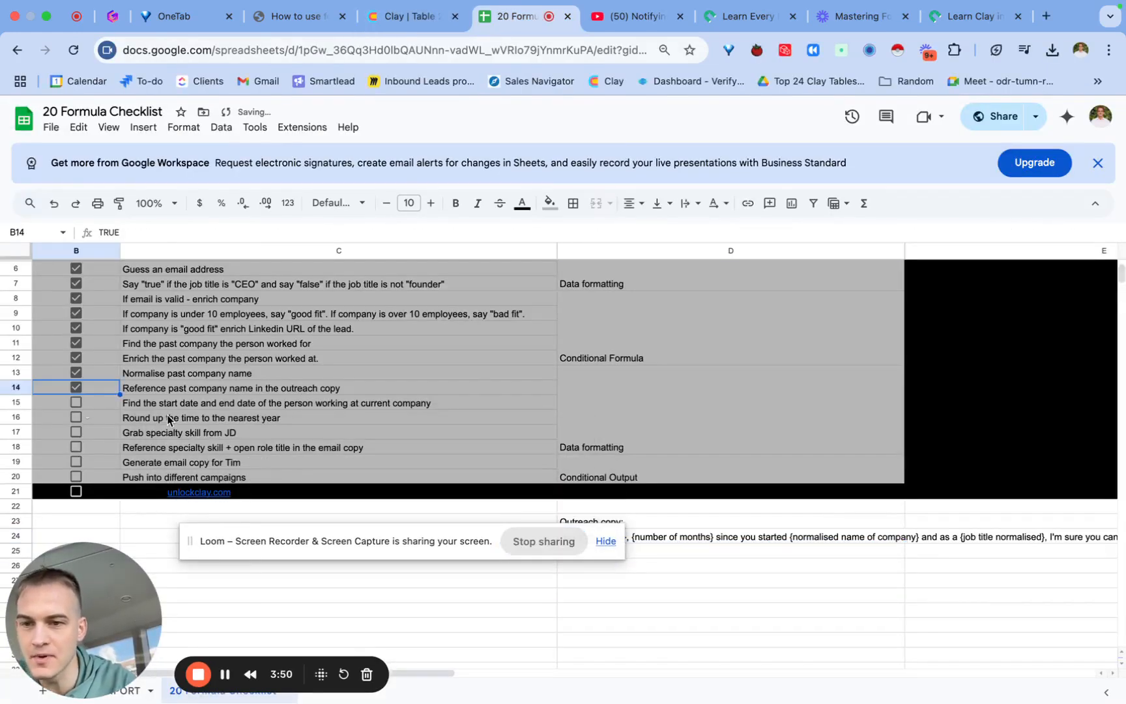
left_click(133, 409)
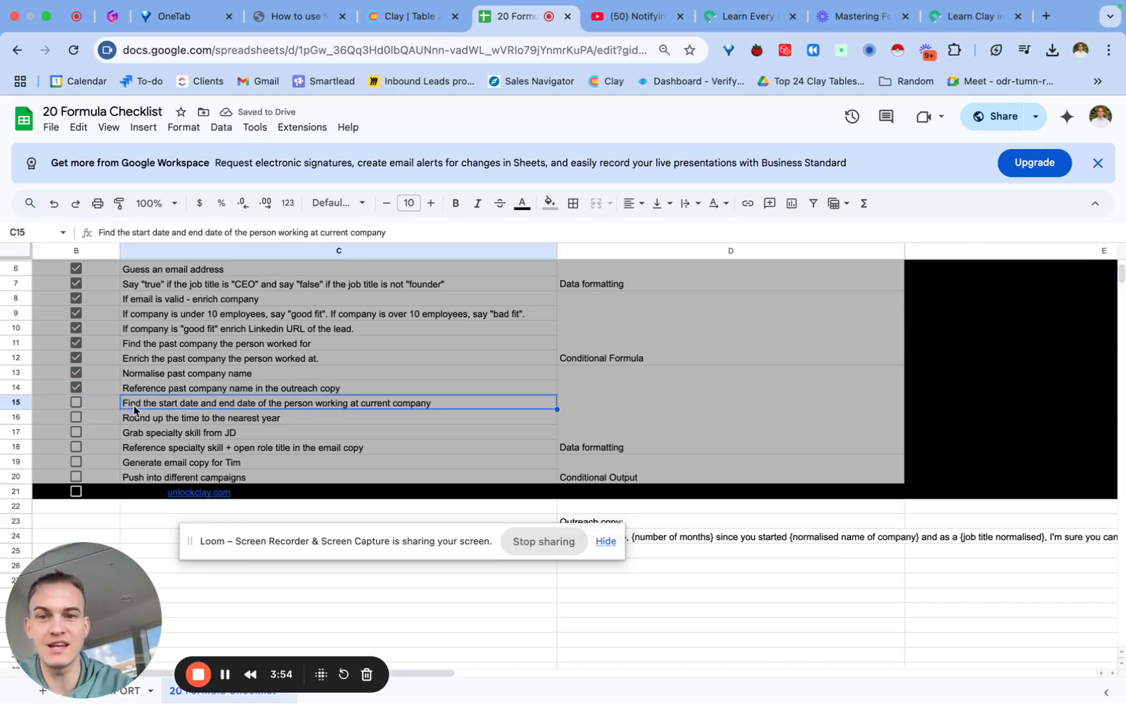
Switch to the Clay table and search the cell details of the enrichment data for "experience".
key("Right")
key("Right")
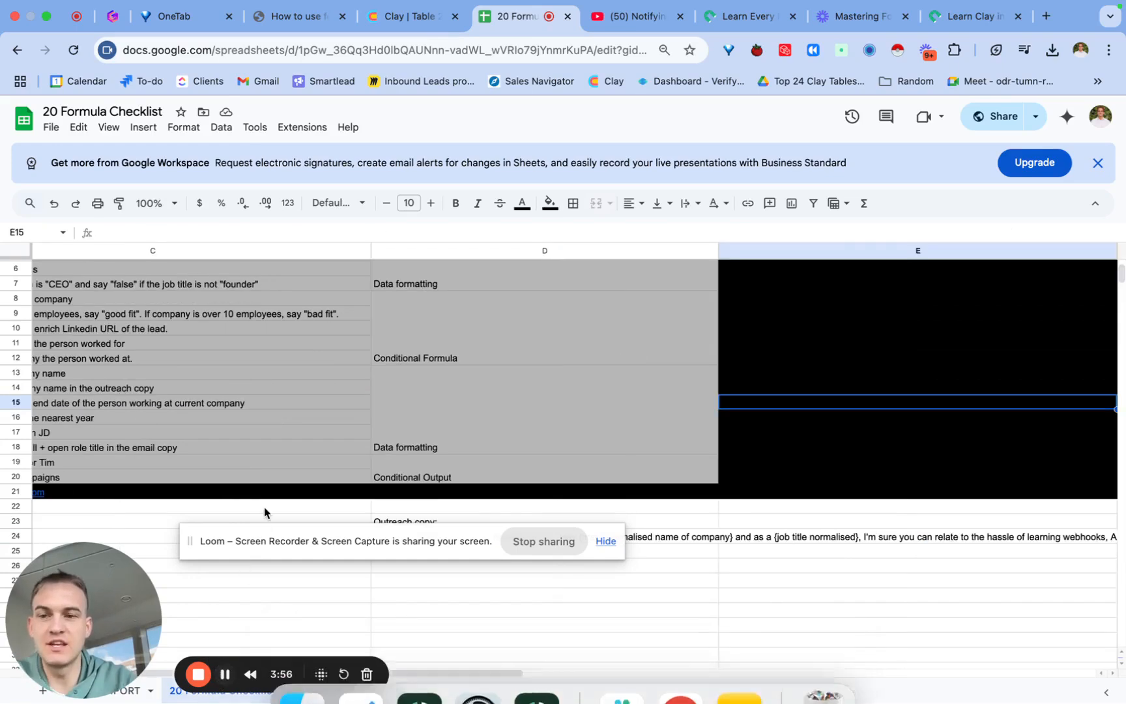
left_click(407, 16)
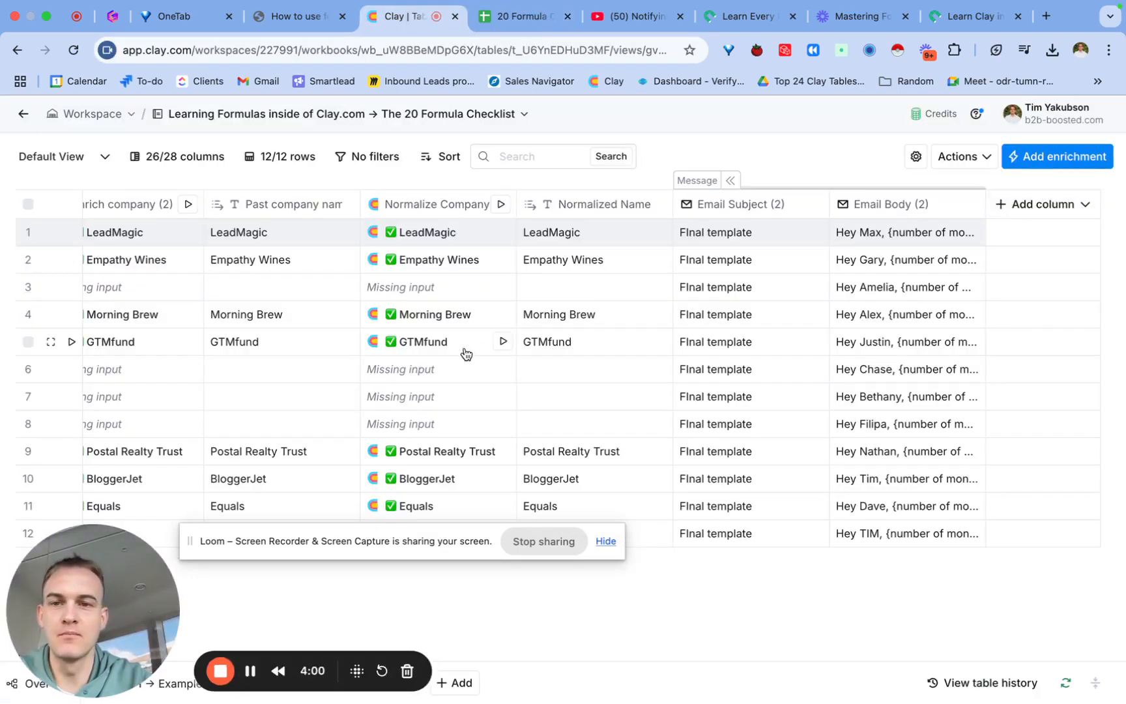
left_click(438, 262)
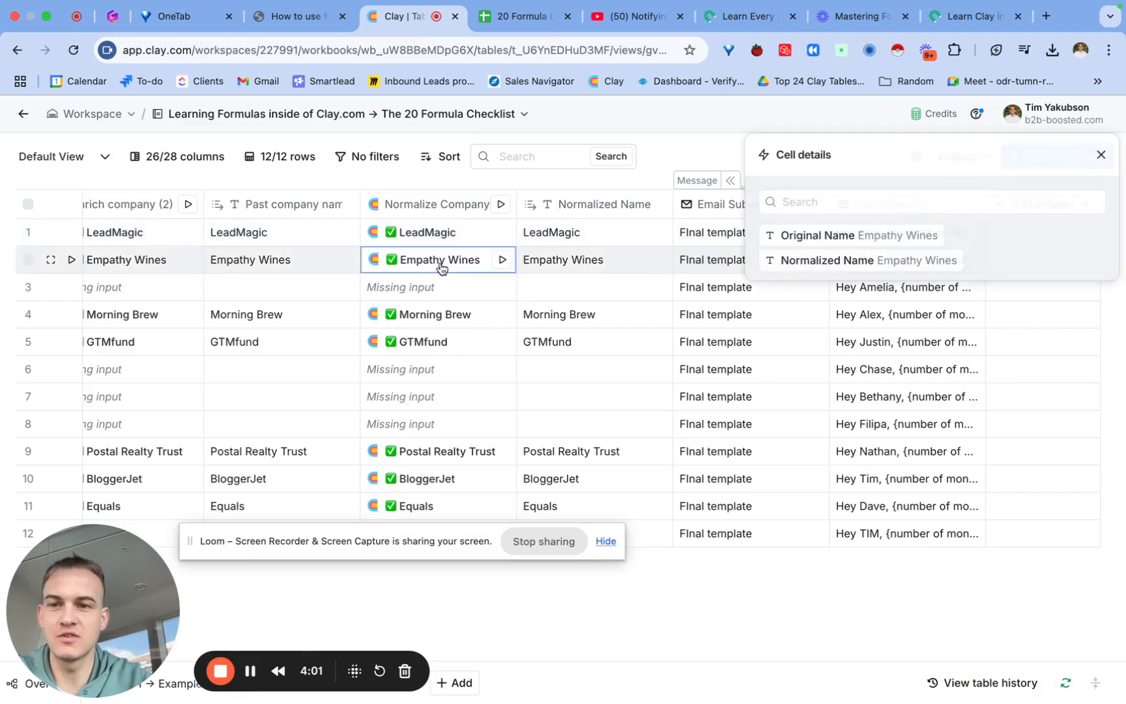
left_click(169, 262)
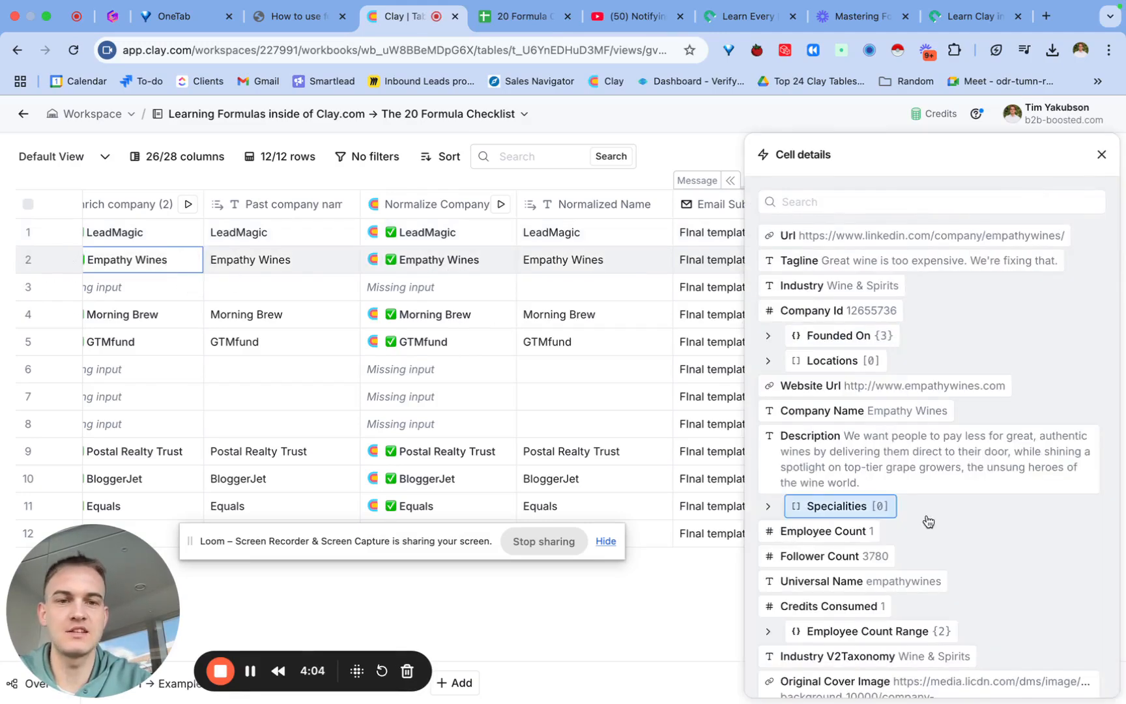
type("experience")
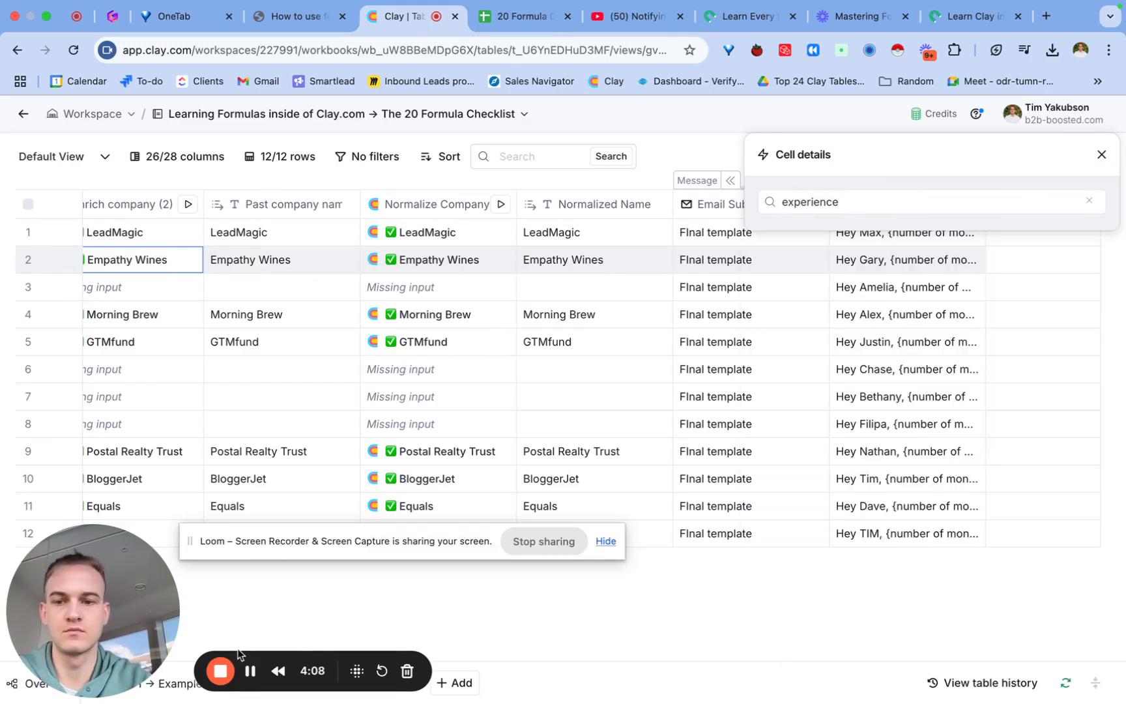
left_click(247, 670)
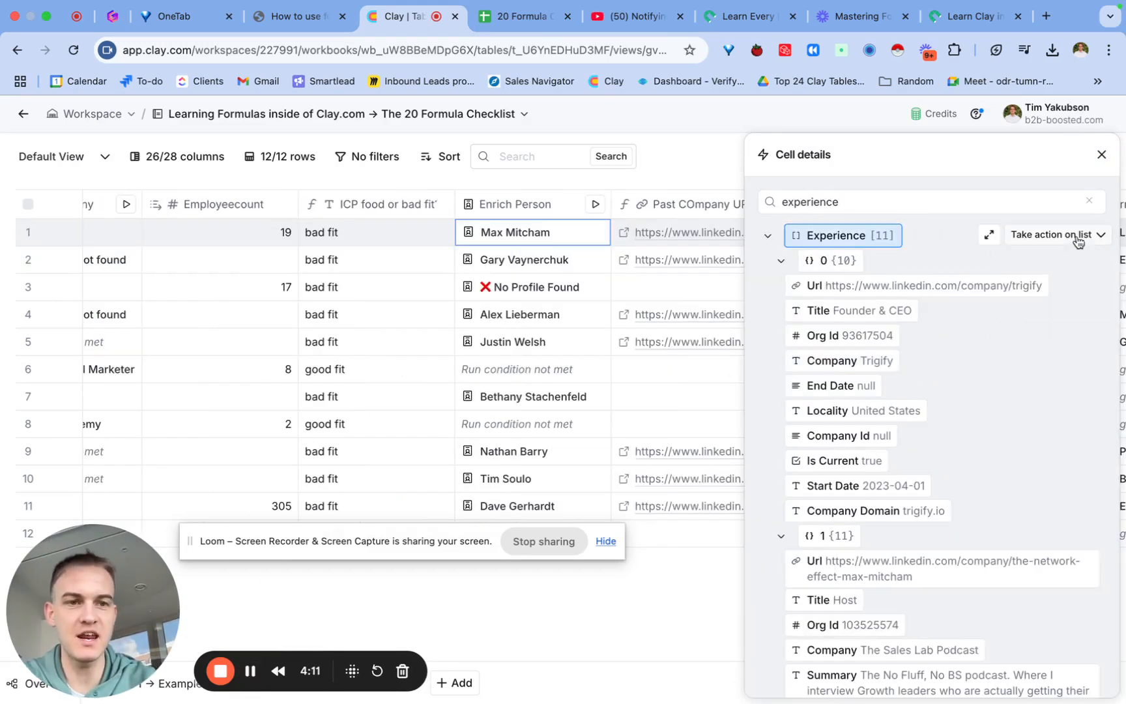
Try generating a formula on the Experience list with the prompt 'tell me the "start date" of the experience from Past COmpany URL from experience'.
left_click(1078, 242)
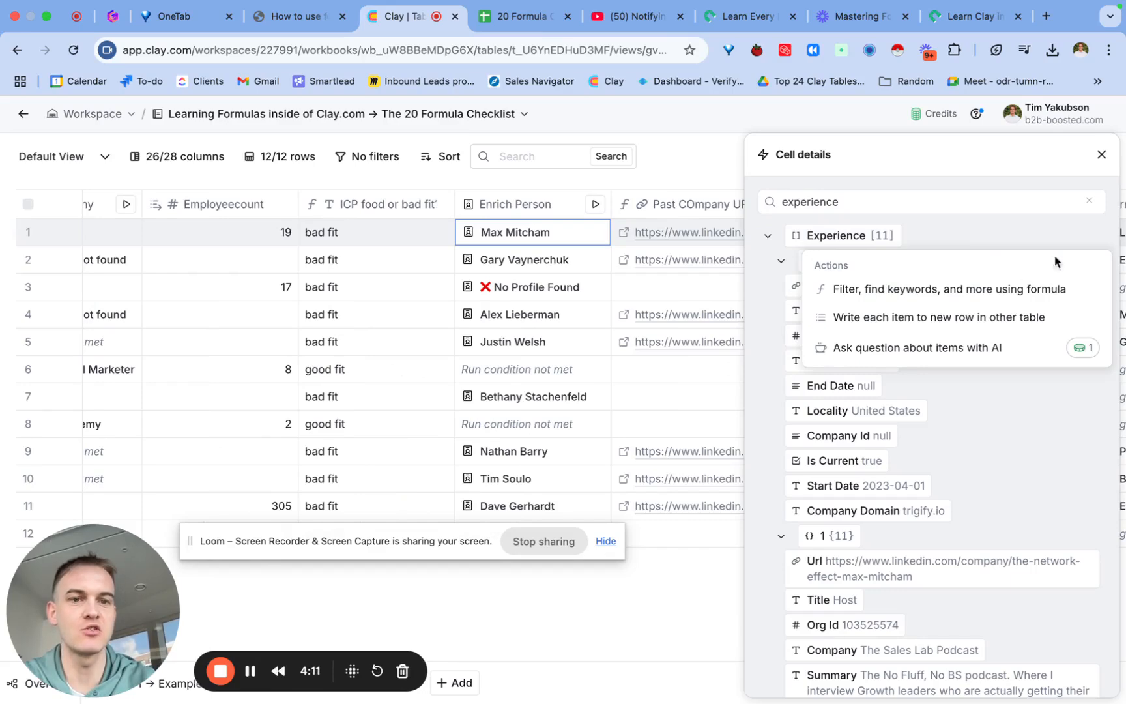
left_click(1005, 290)
left_click_drag(331, 324, 177, 288)
key("BackSpace")
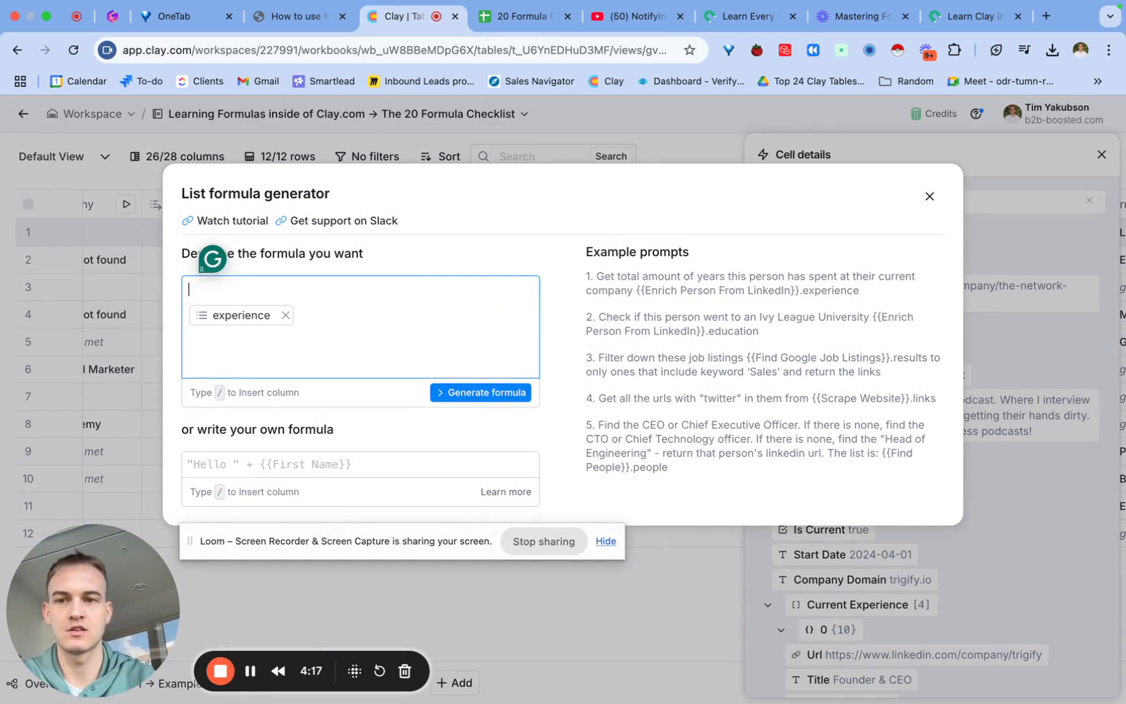
type("tell me the start")
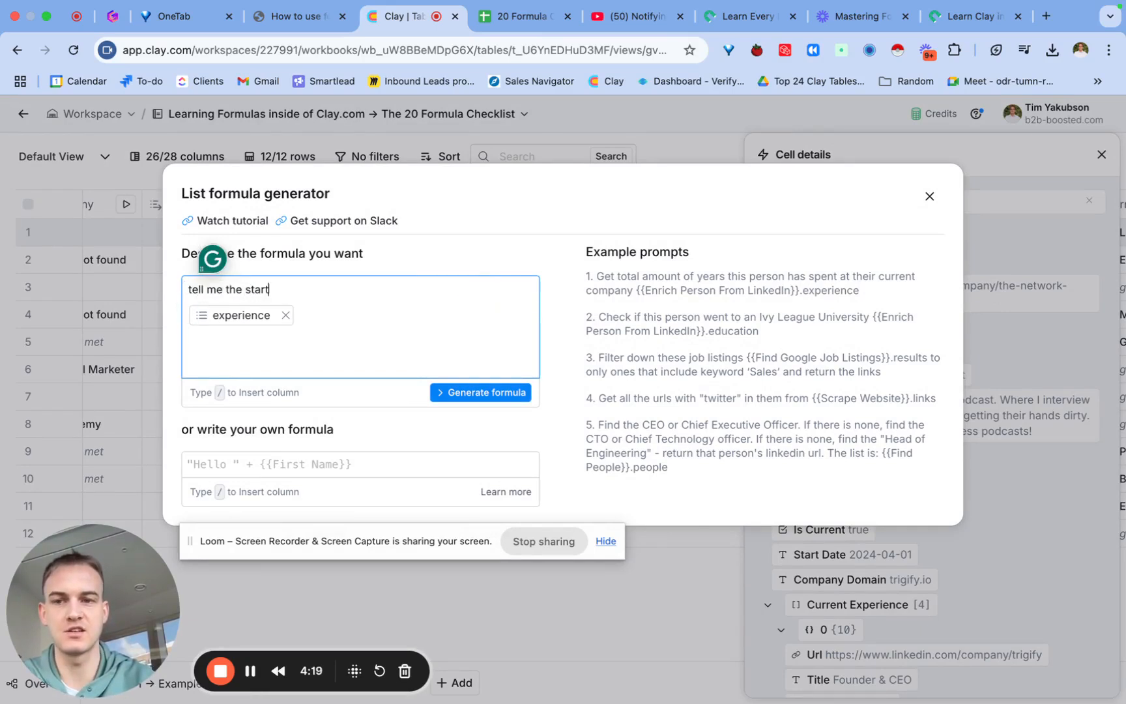
type(" date of ")
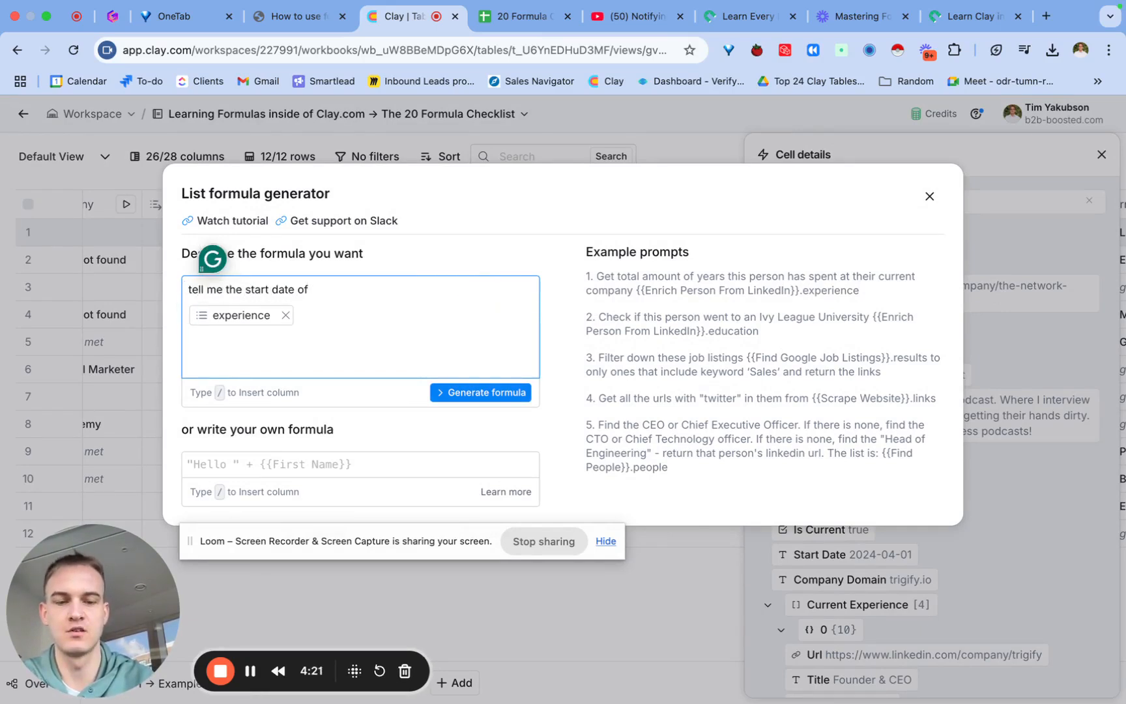
type("/")
key("BackSpace")
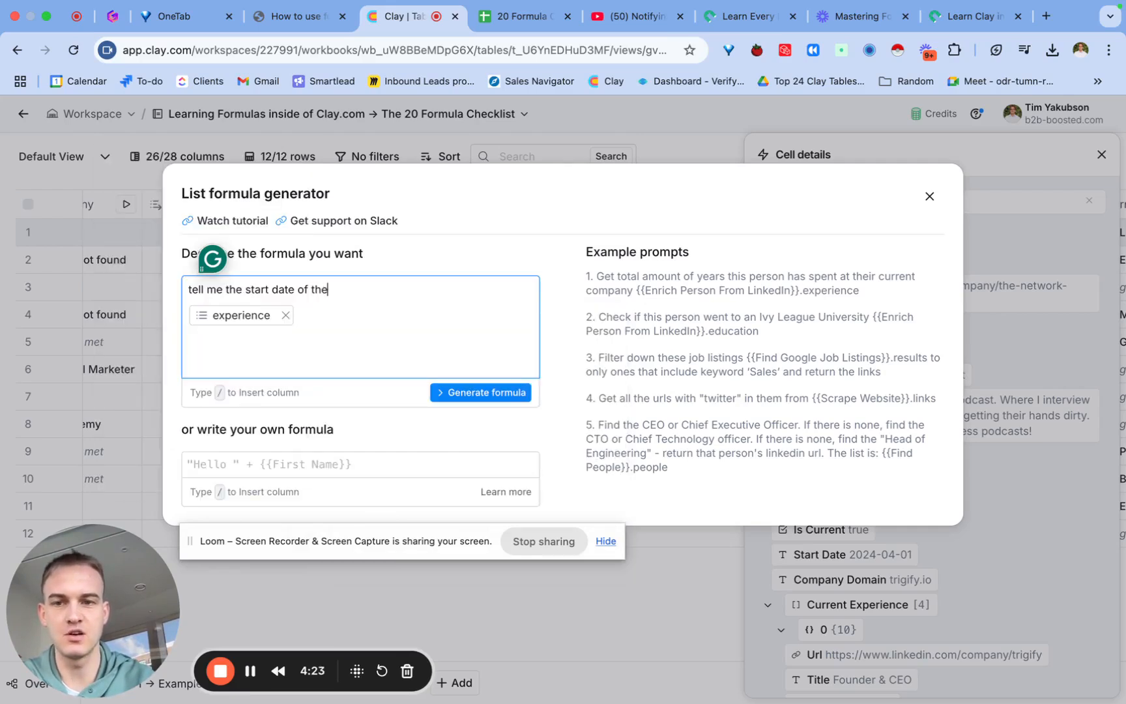
type("the exper")
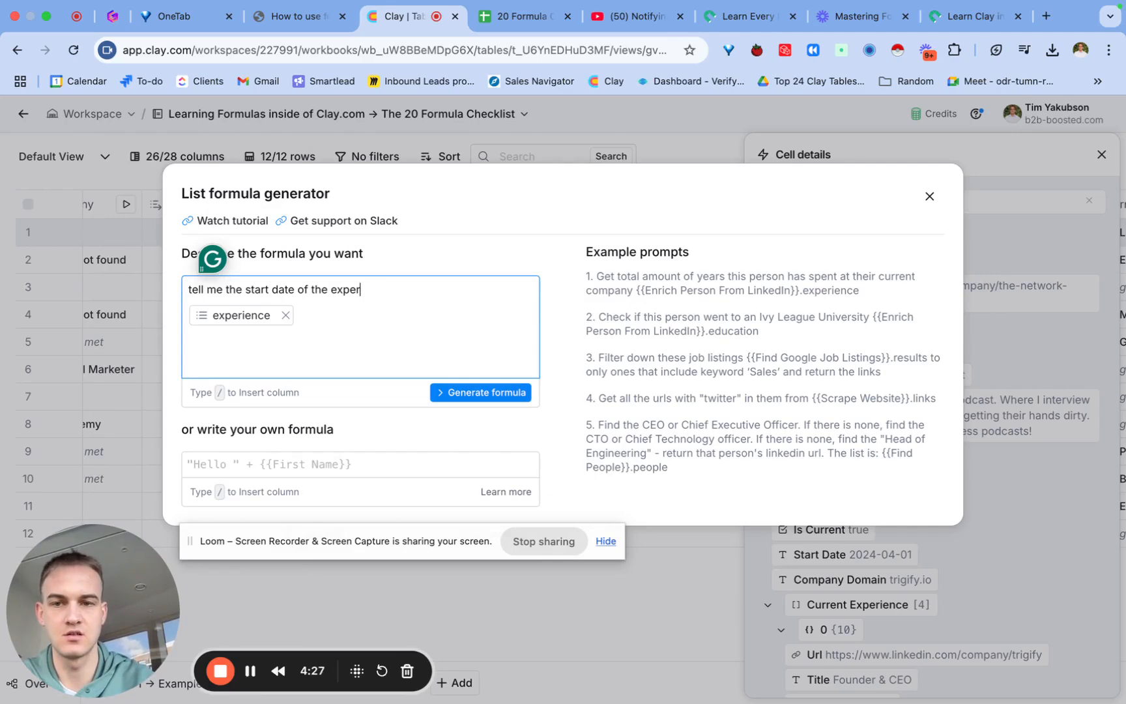
type("/")
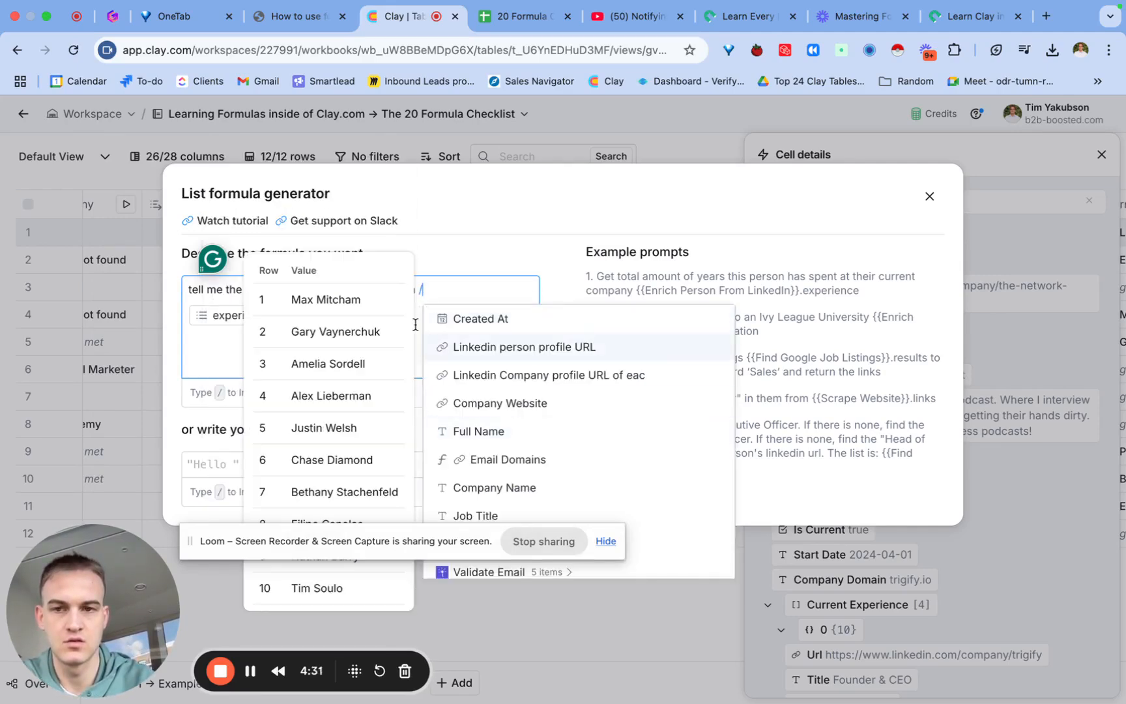
left_click(251, 671)
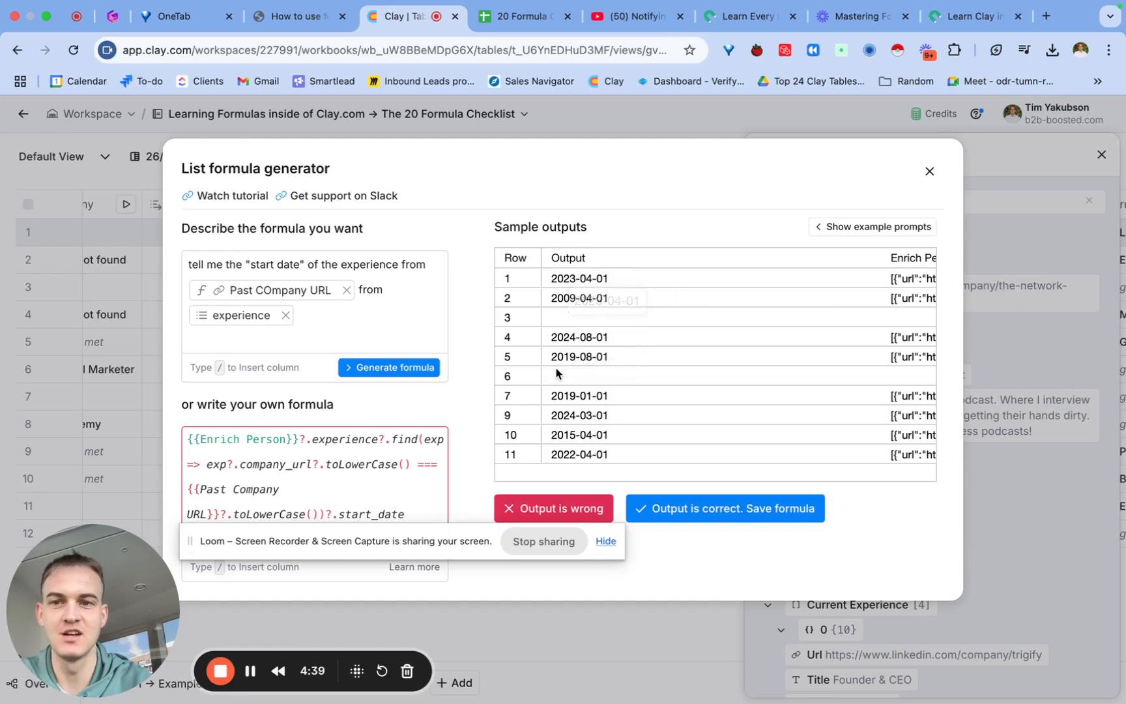
Replace the Past COmpany URL reference in the prompt with "Linkedin Company profile URL of eac" and regenerate the formula.
left_click(346, 289)
left_click(306, 277)
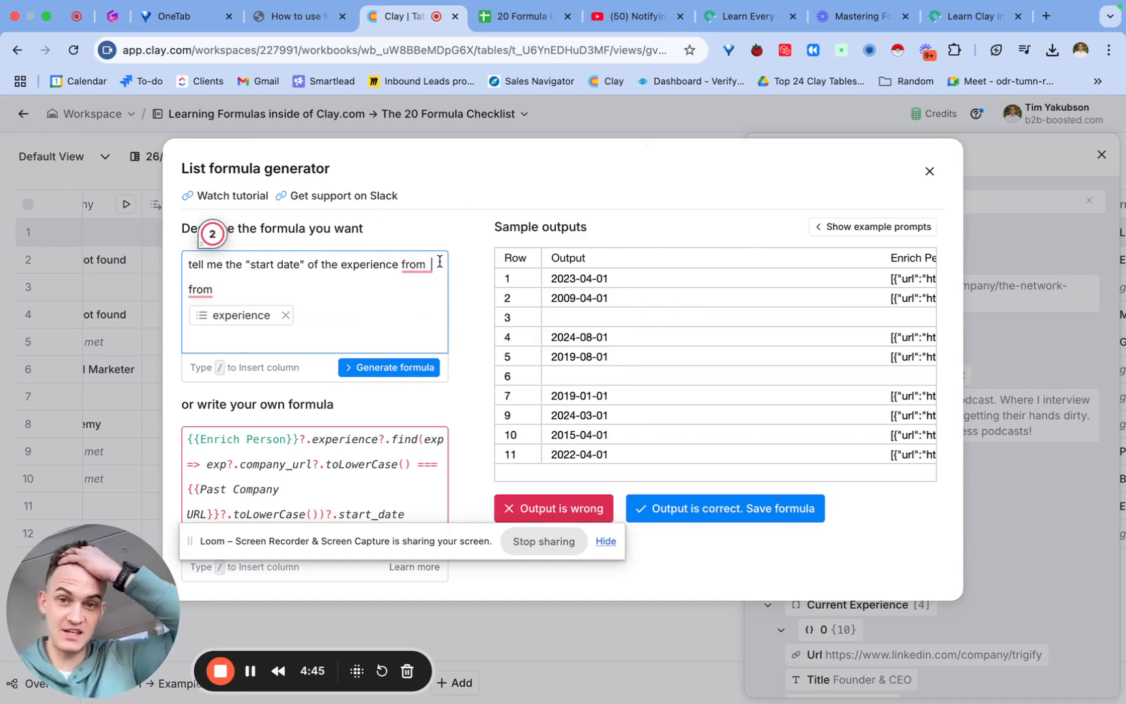
type("/")
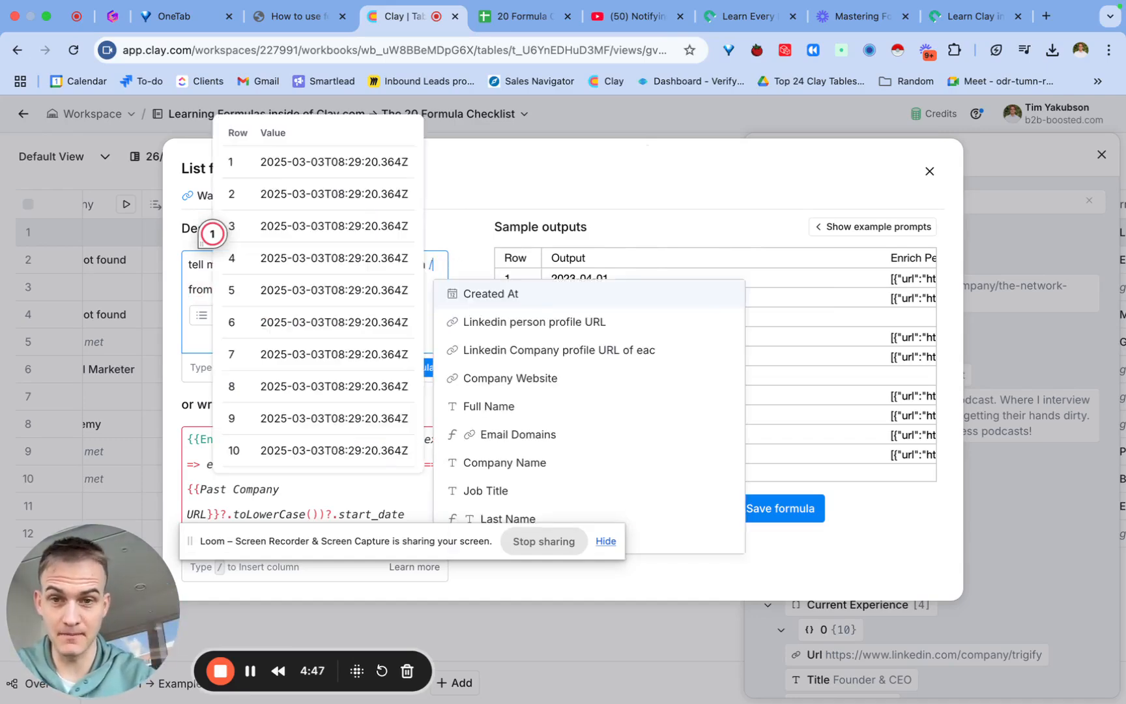
left_click(574, 350)
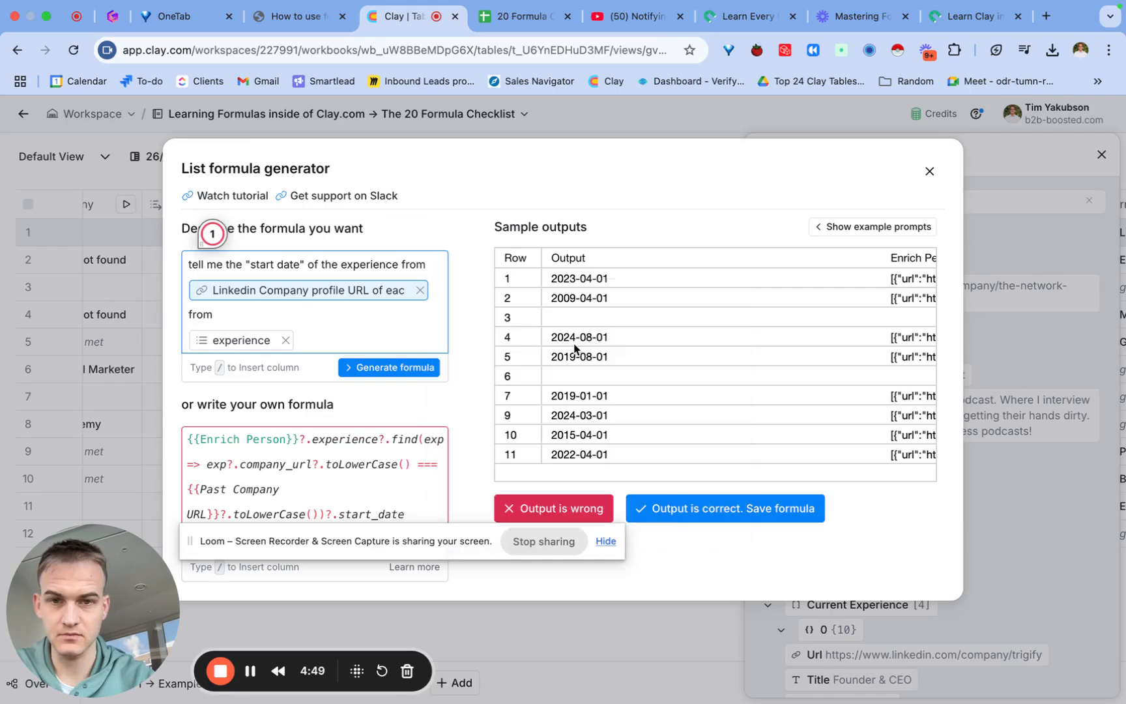
left_click(411, 368)
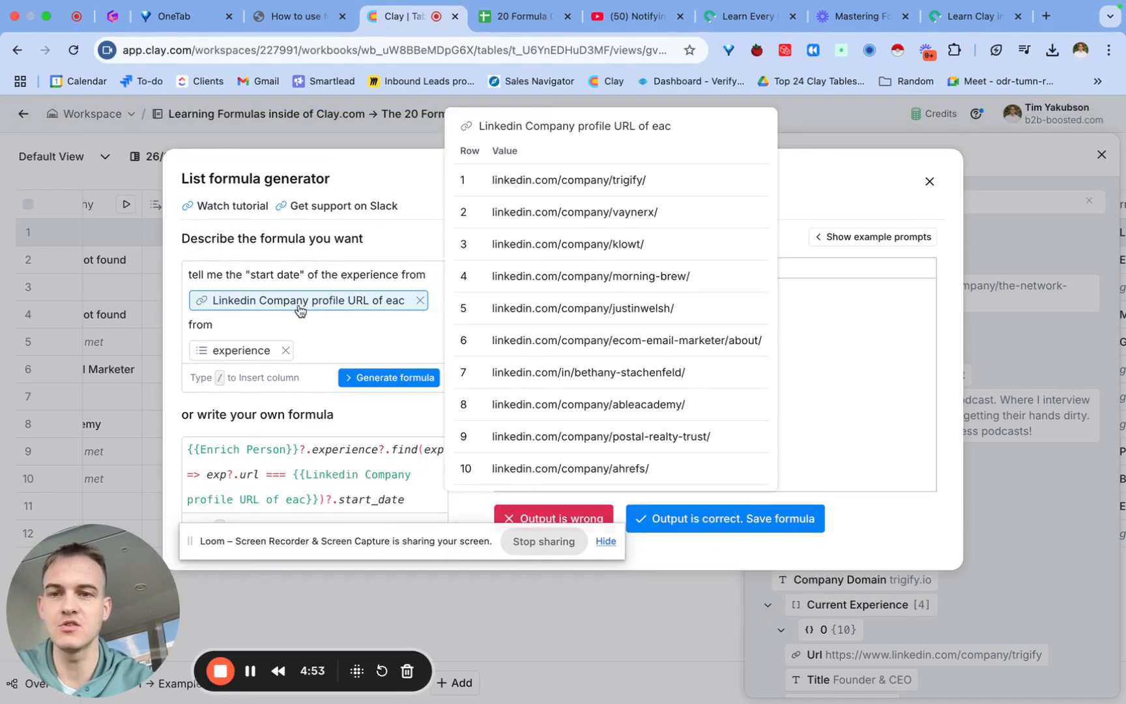
left_click(244, 675)
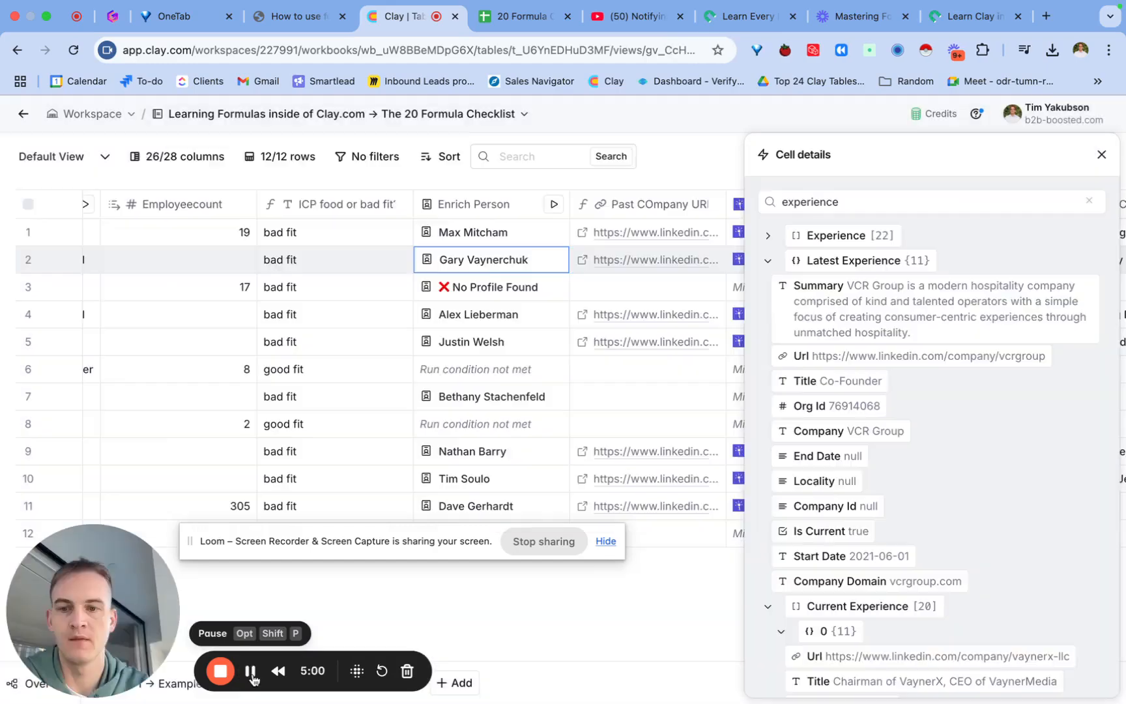
From the second row's Enrich Person details, add the first experience's Start Date as a column named "Start Date of recent job" and close the details.
left_click(866, 245)
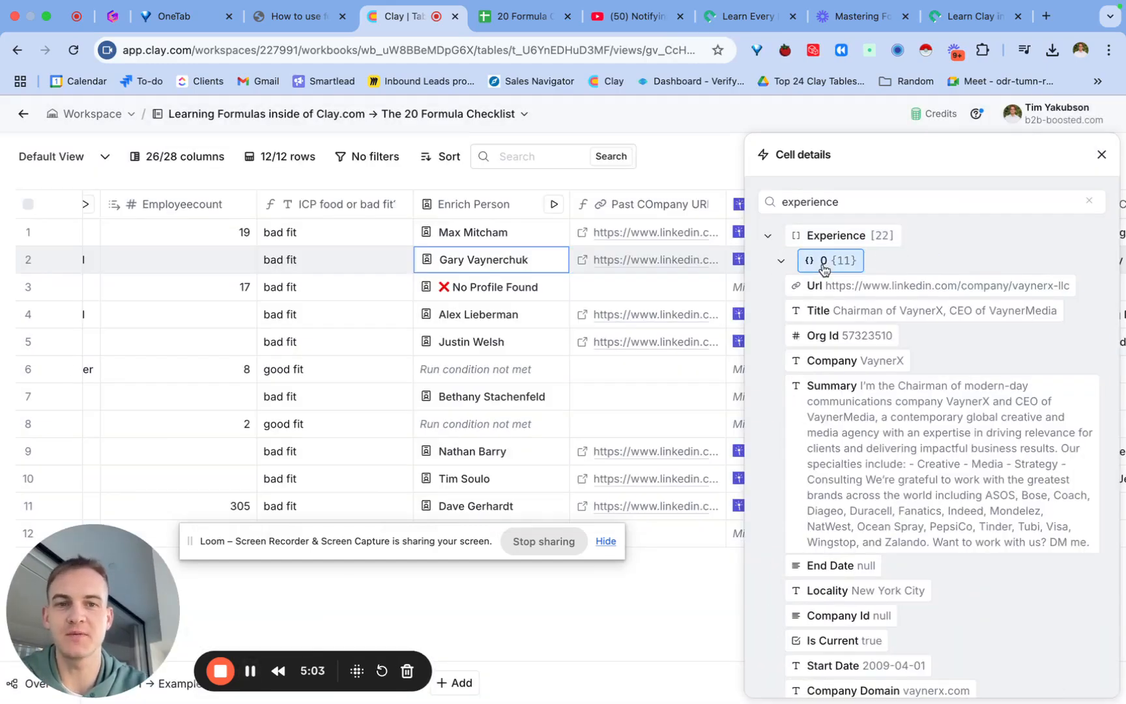
left_click(823, 264)
left_click(828, 267)
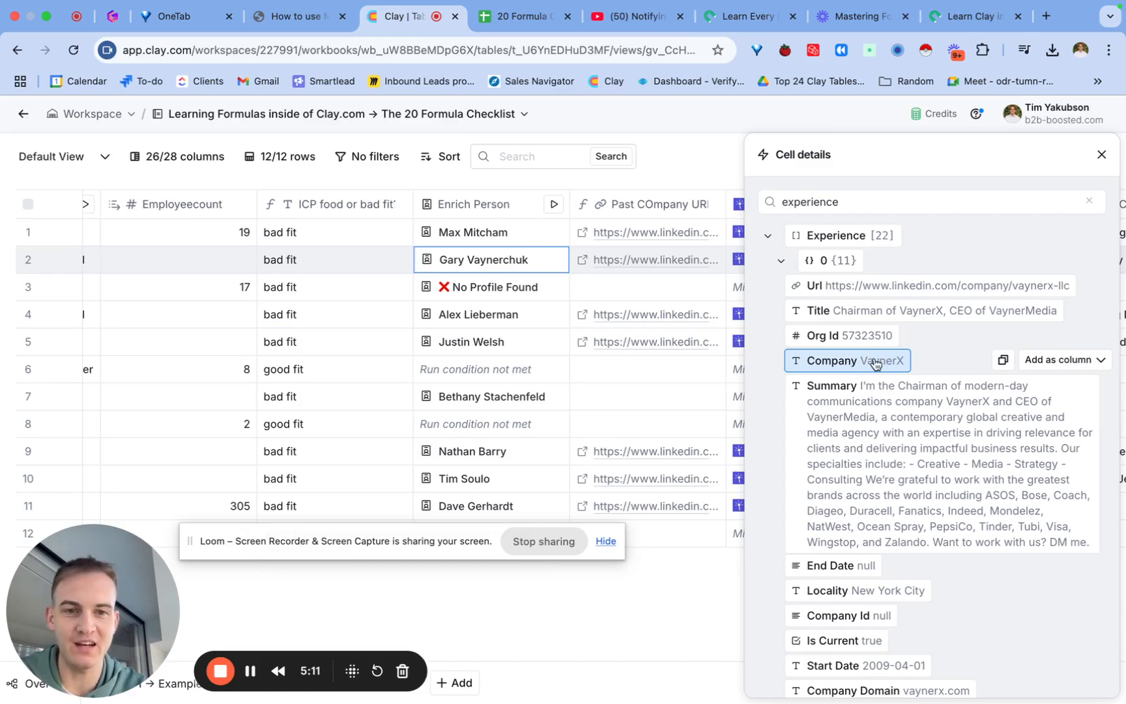
scroll(899, 544, "down", 1)
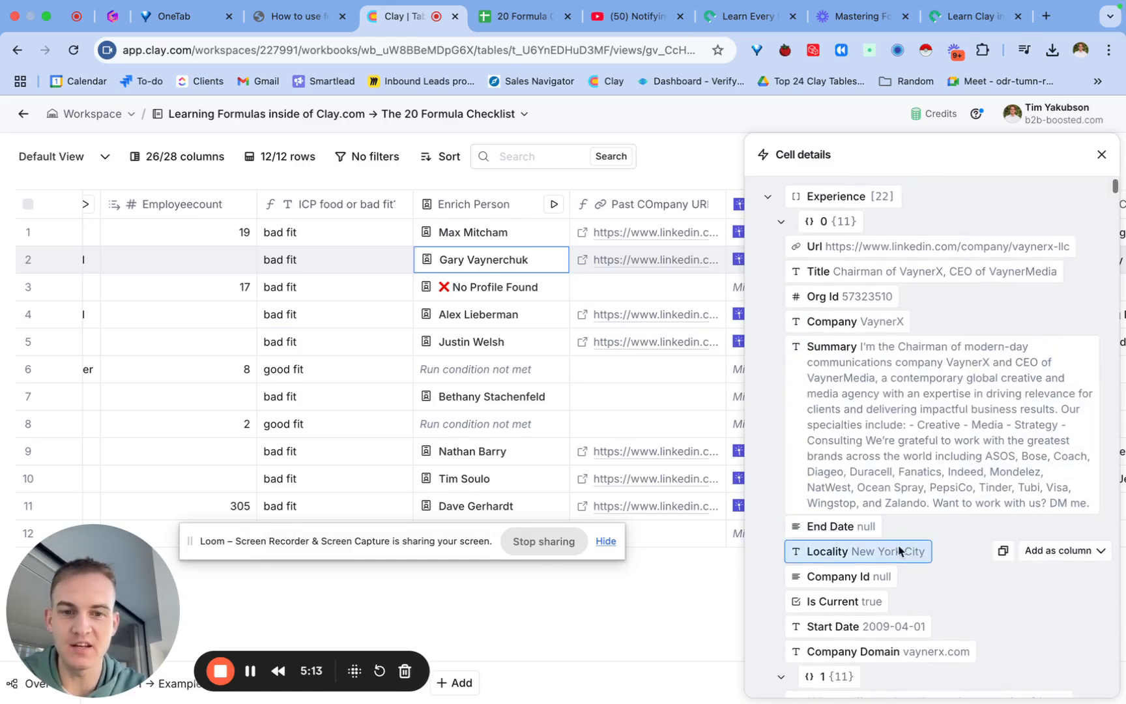
left_click(1046, 630)
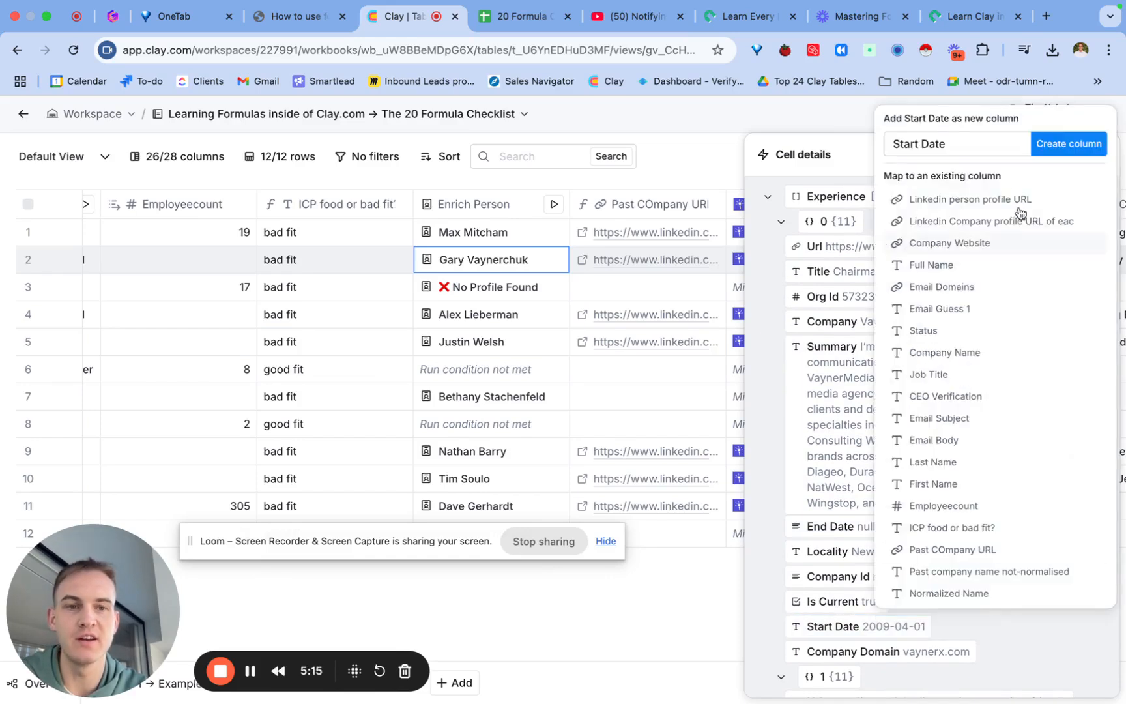
left_click(968, 143)
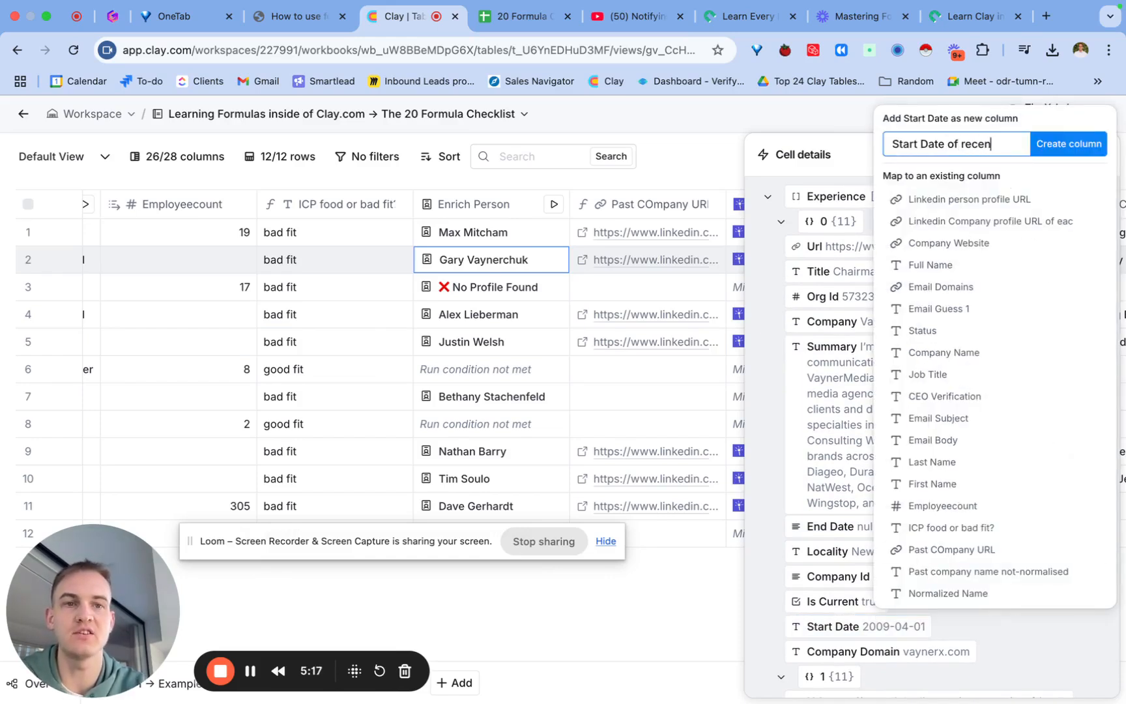
type("of recent job")
left_click(1068, 144)
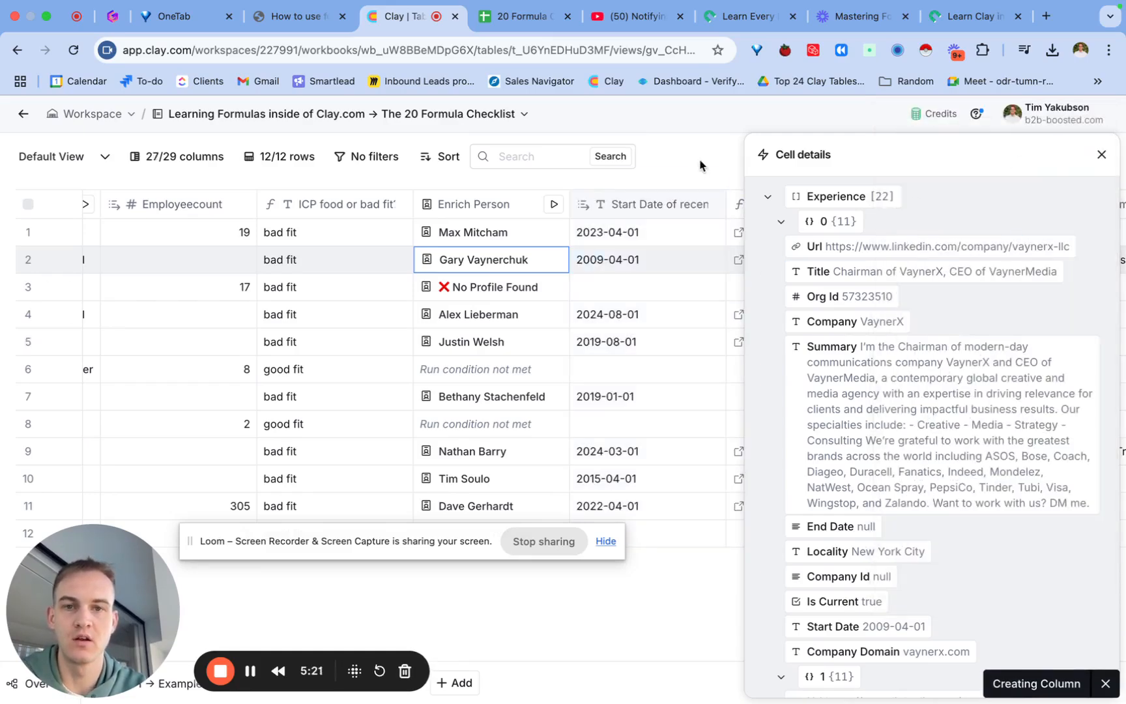
left_click(1101, 154)
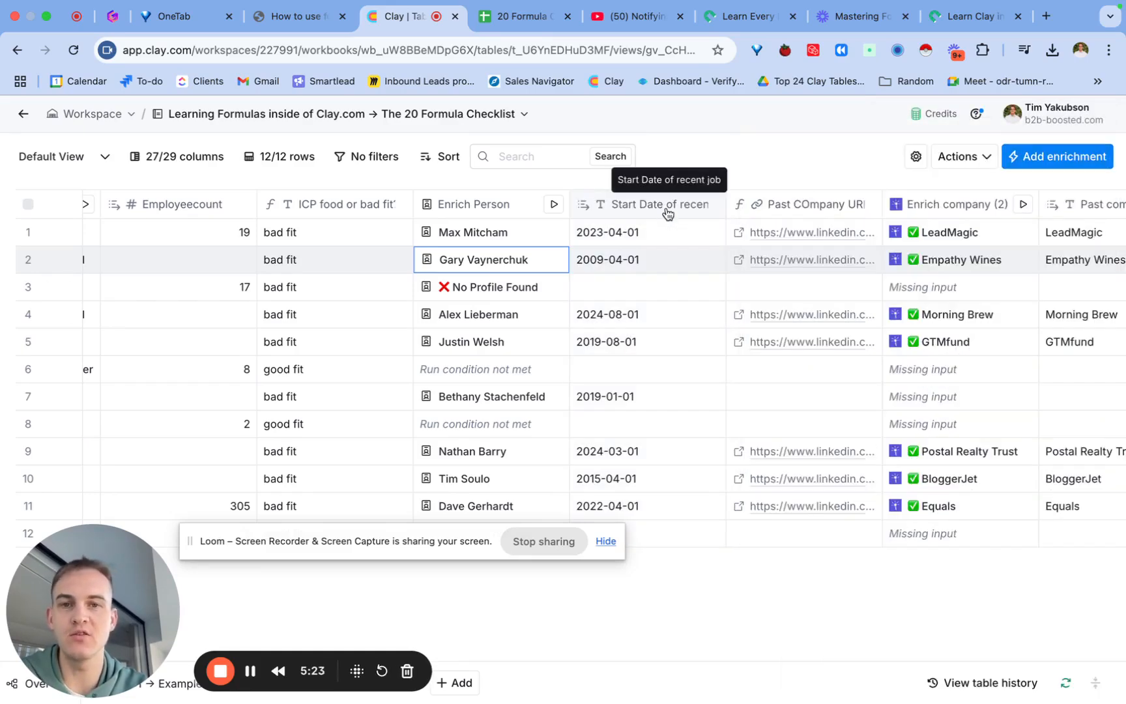
Insert a formula column to the right of the Start Date of recent job column.
left_click(668, 212)
mouse_move(568, 468)
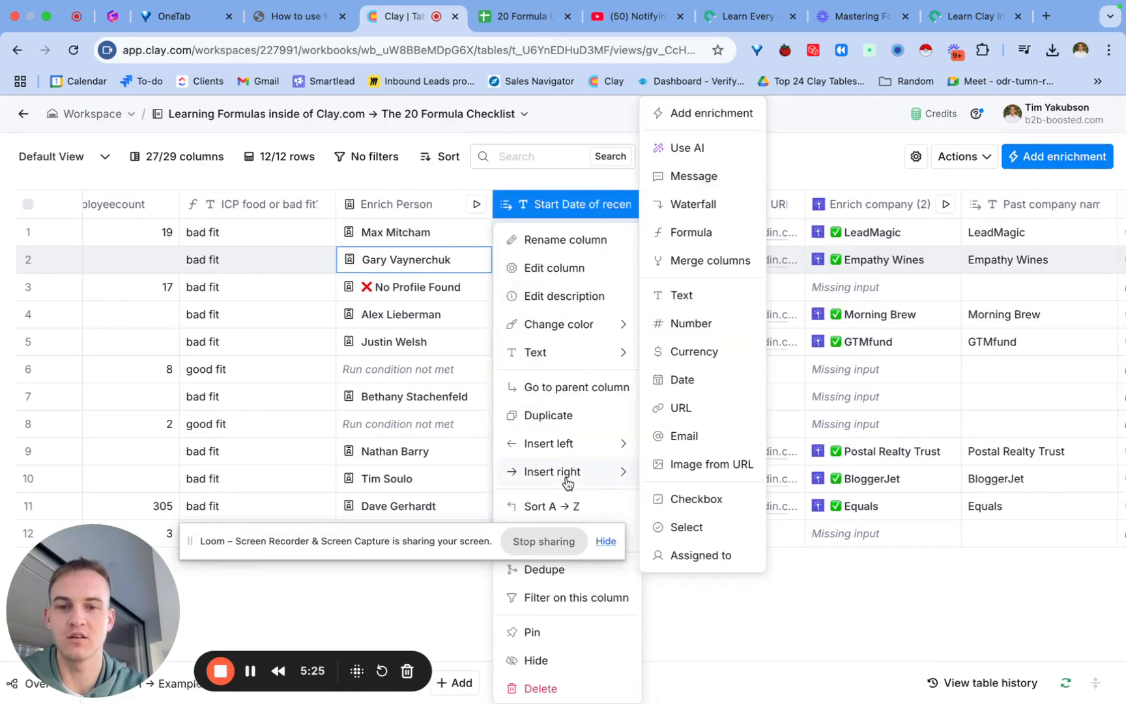
left_click(720, 236)
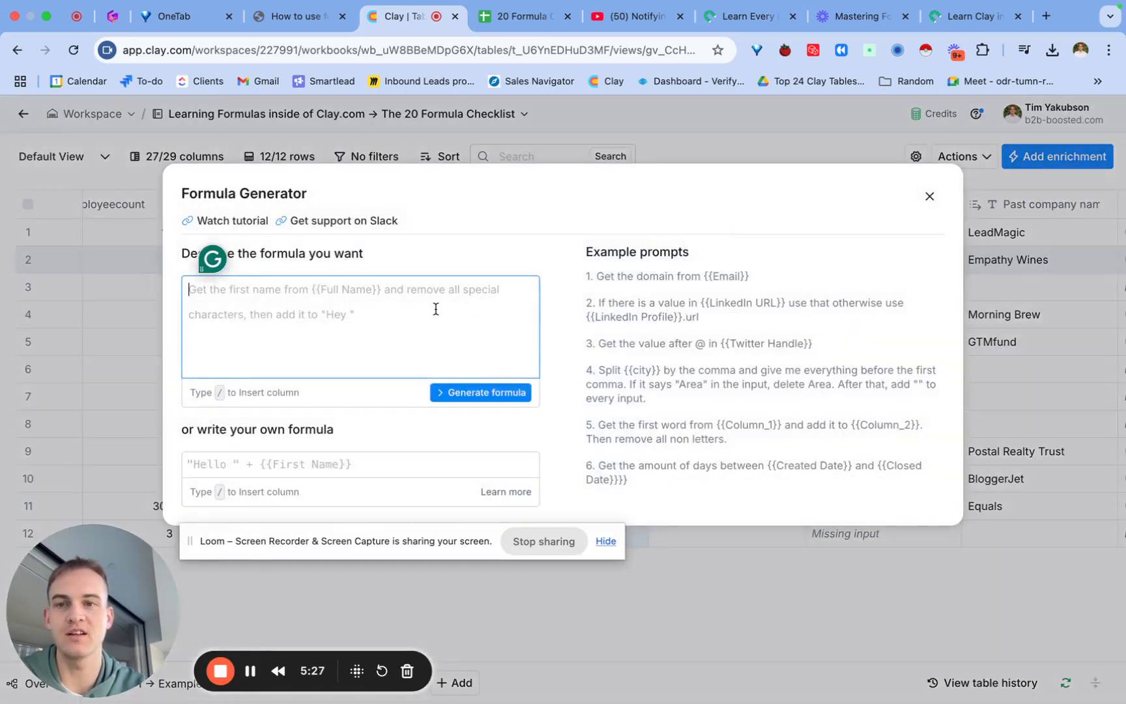
Generate the column's formula from the prompt "how many months is it between Start Date of recent job and march 2025".
type("h")
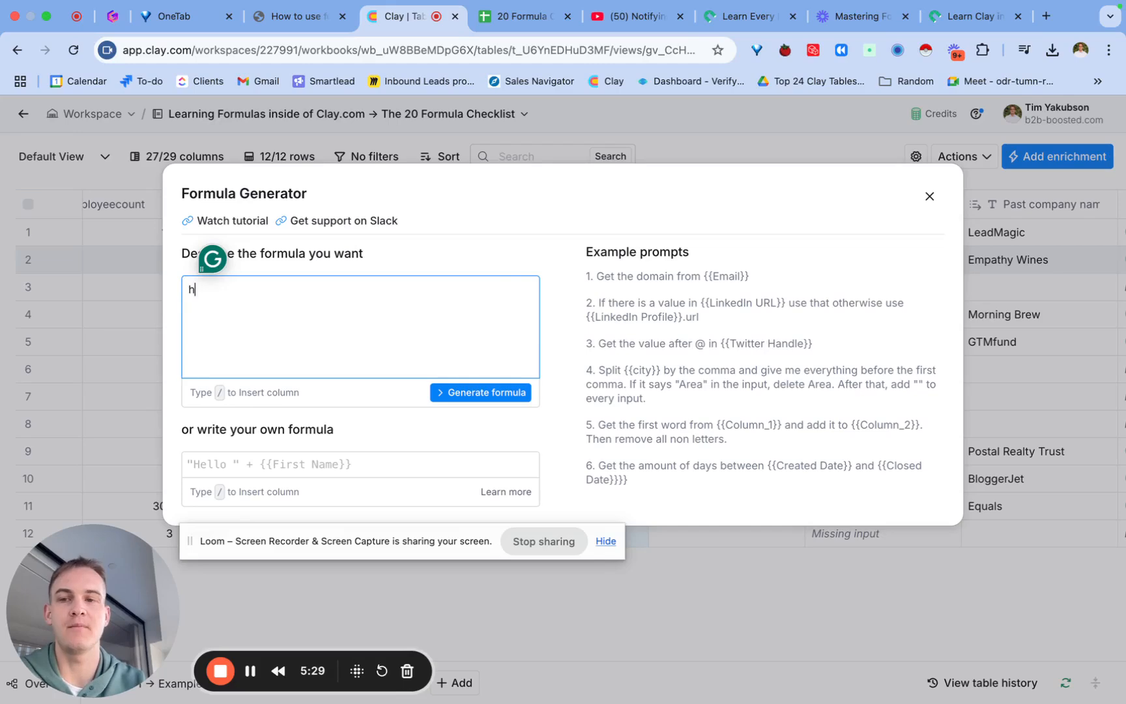
type("ow many months ")
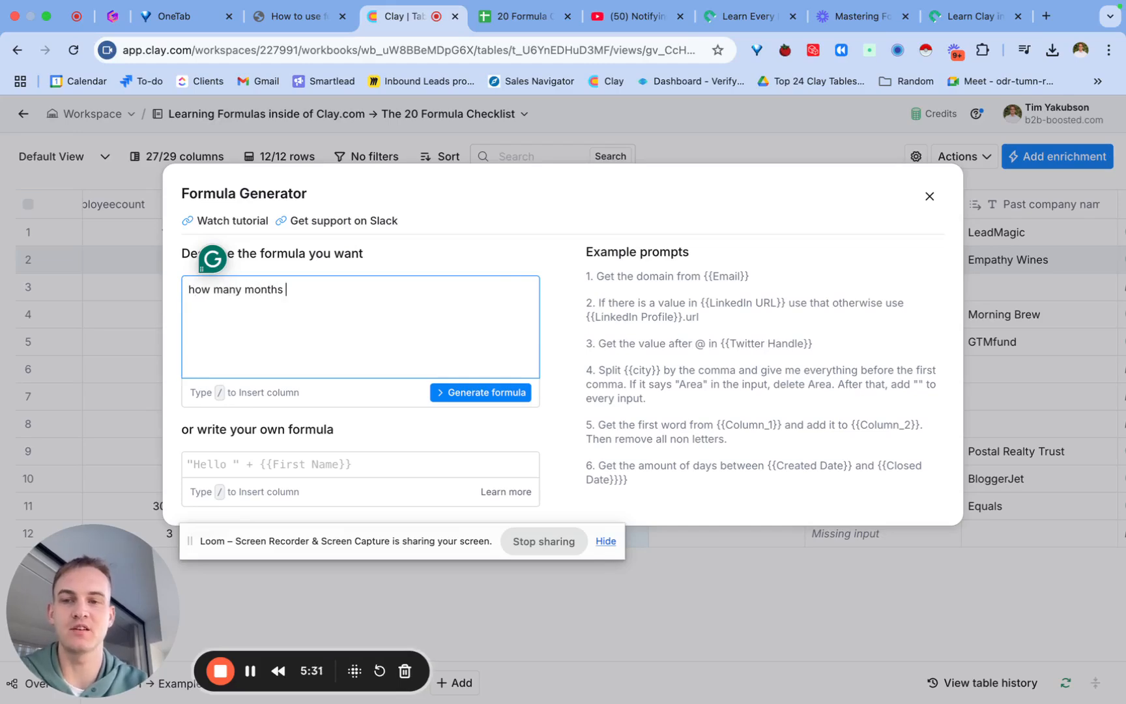
type("is it between /")
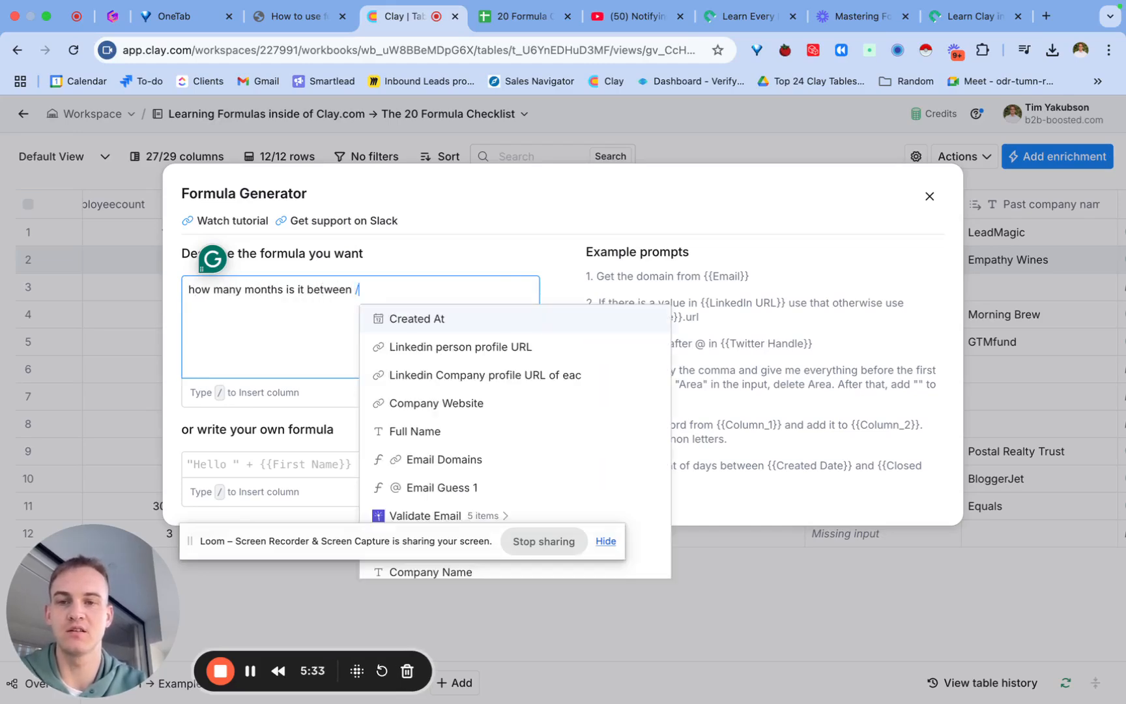
type("sta")
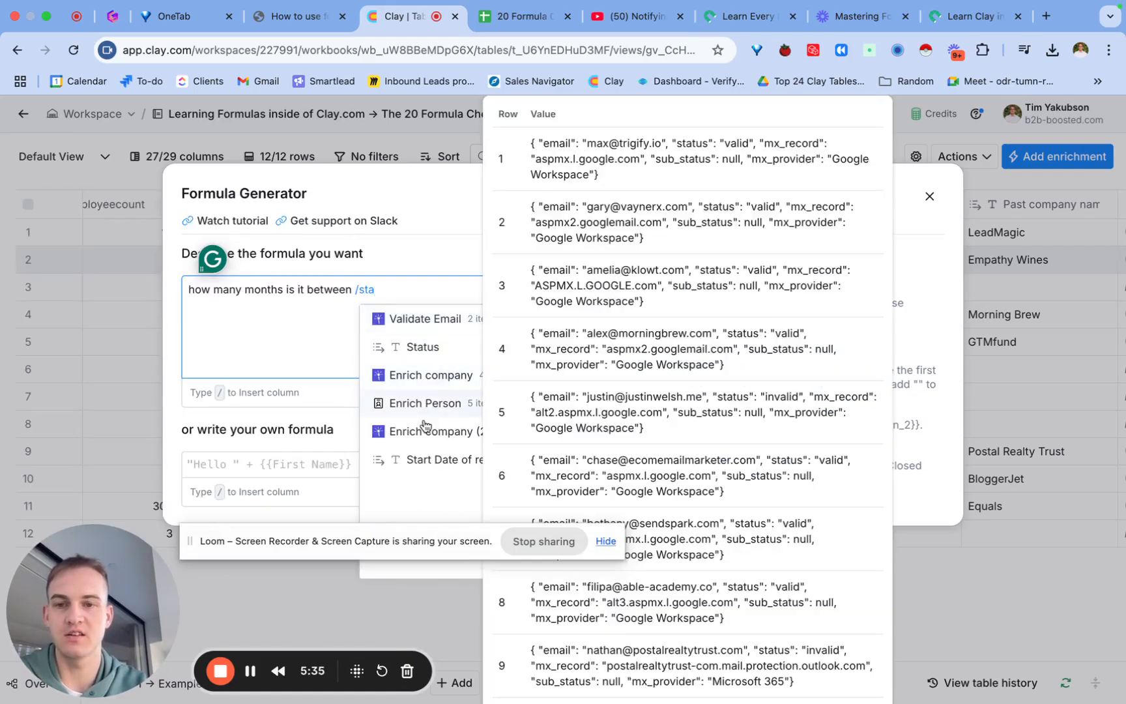
left_click(414, 465)
type("and ")
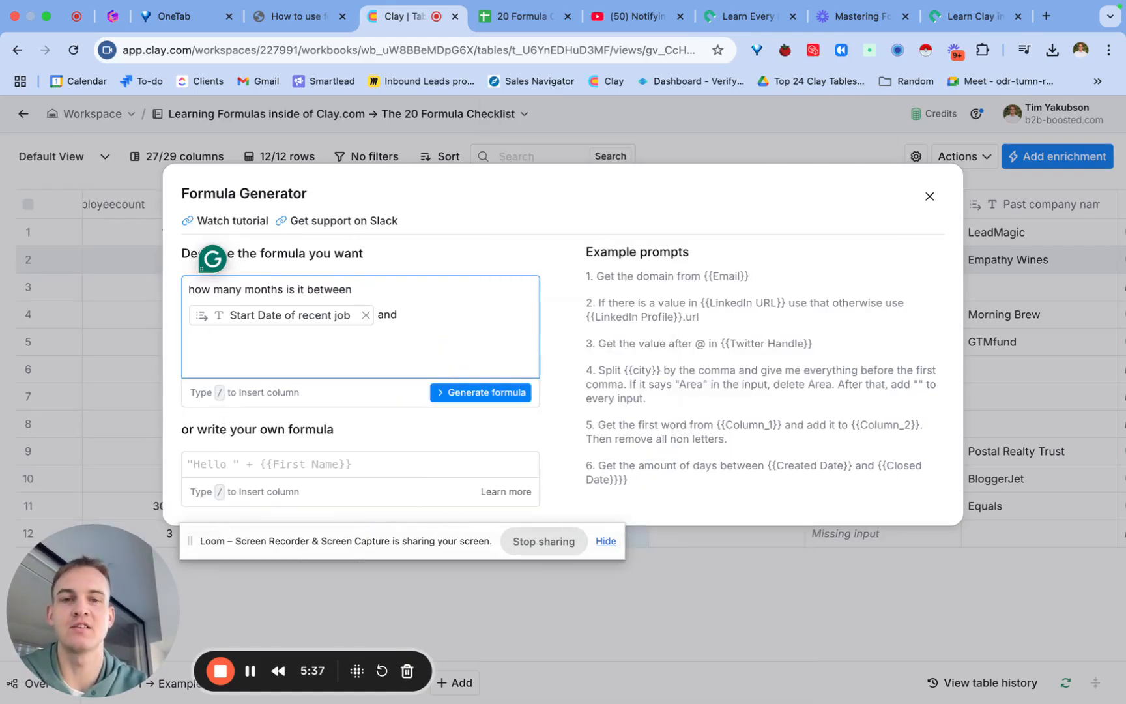
type("march 2025")
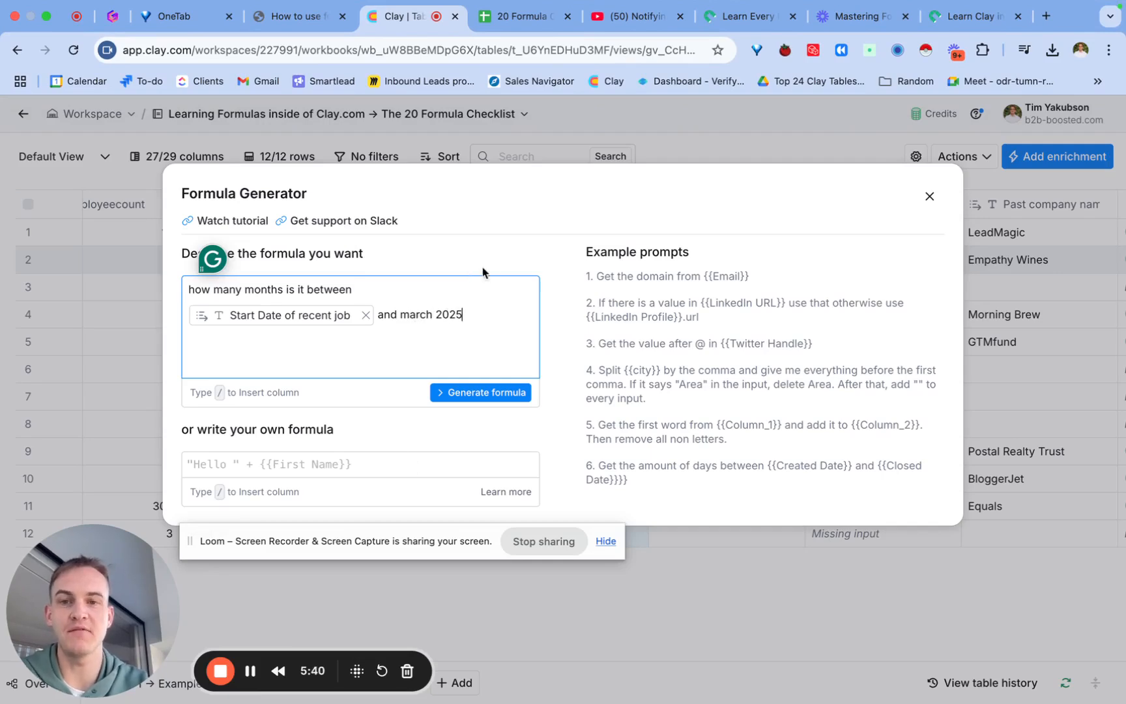
left_click(501, 393)
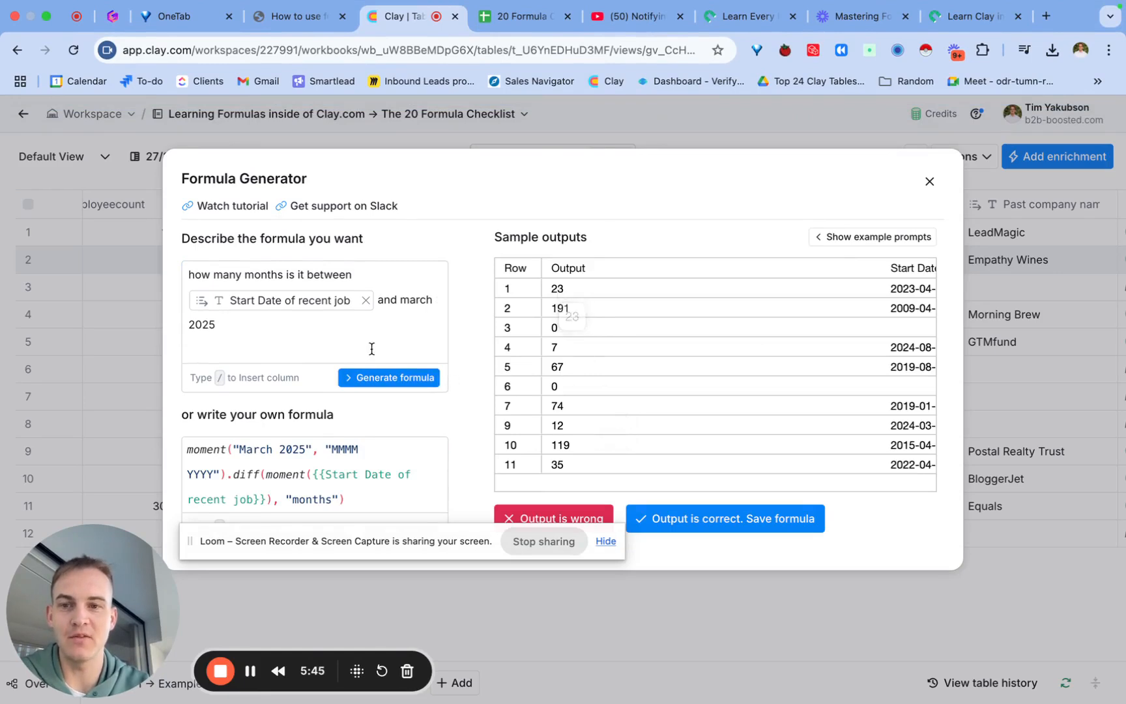
Add "and round it up to the nearest year" to the formula prompt, regenerate the formula and save it.
left_click(352, 333)
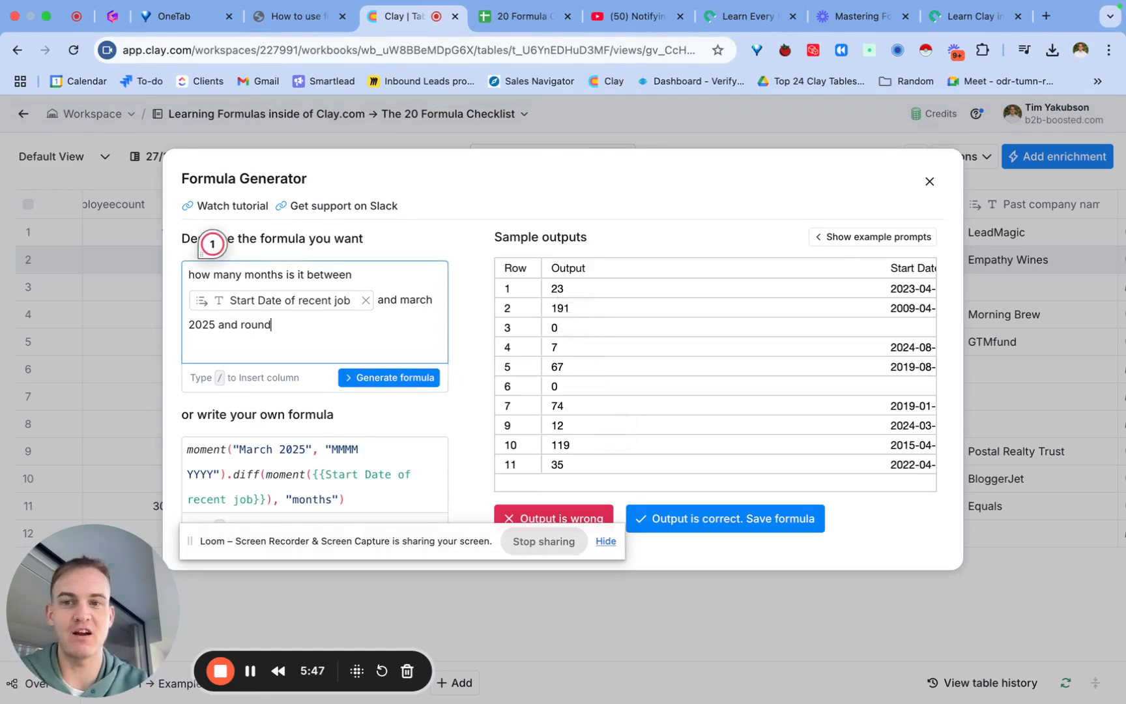
type("and round it up to th")
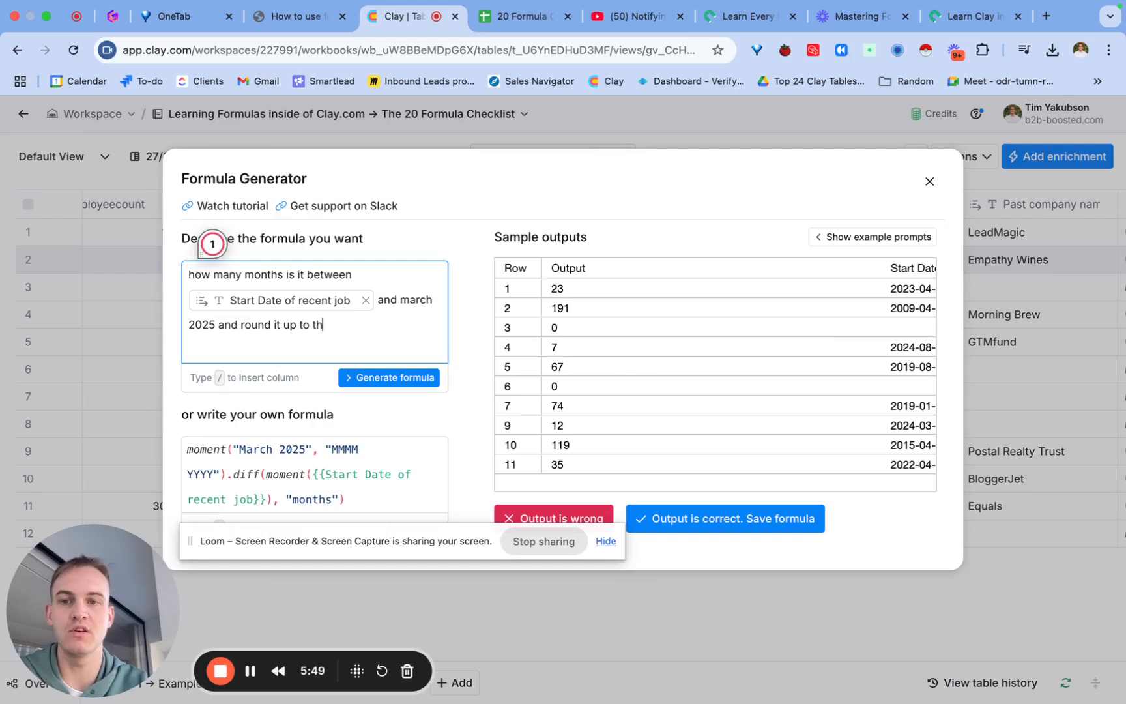
type("e nearest year")
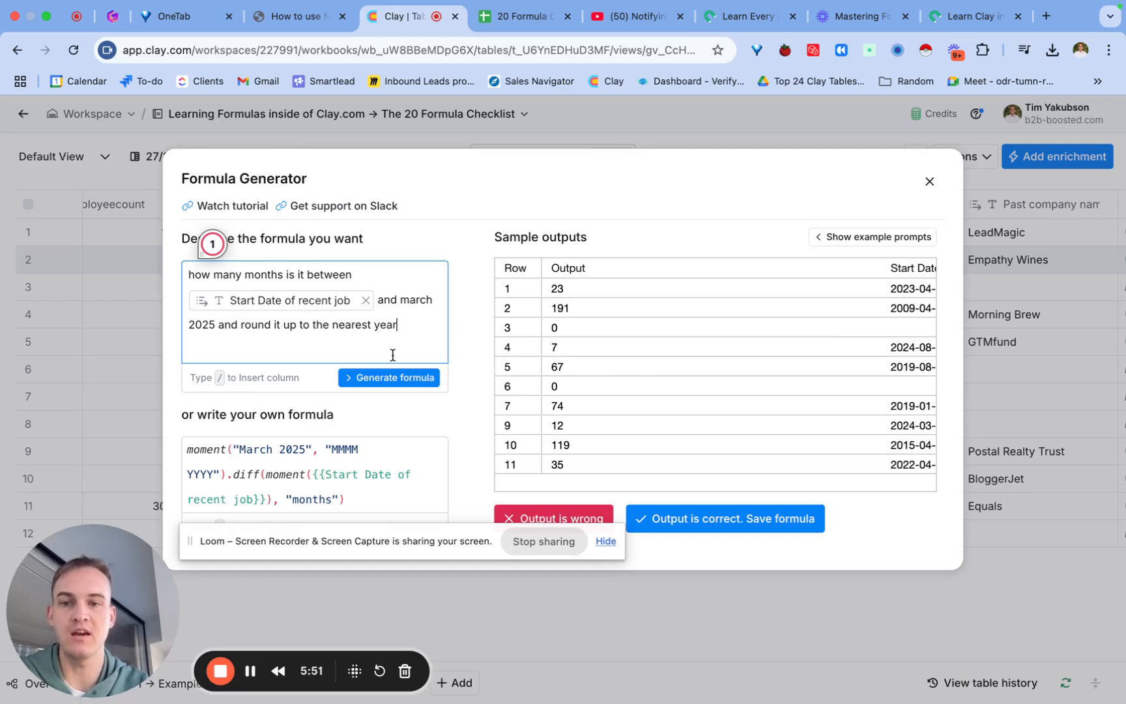
left_click(389, 378)
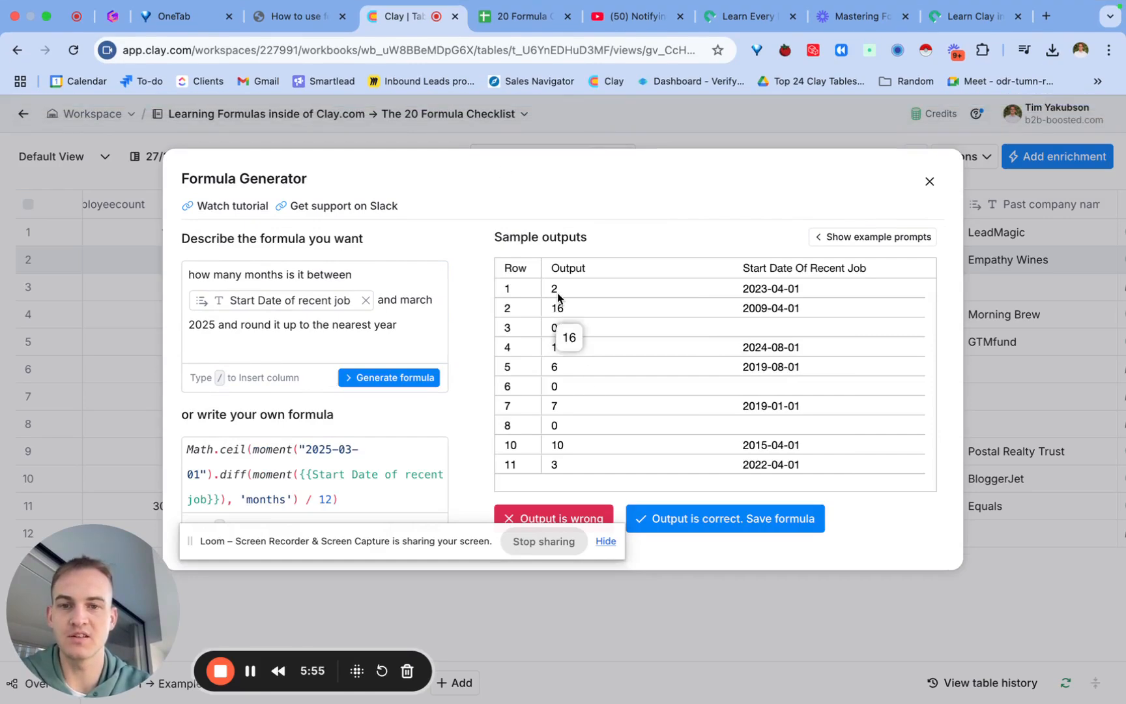
left_click(641, 516)
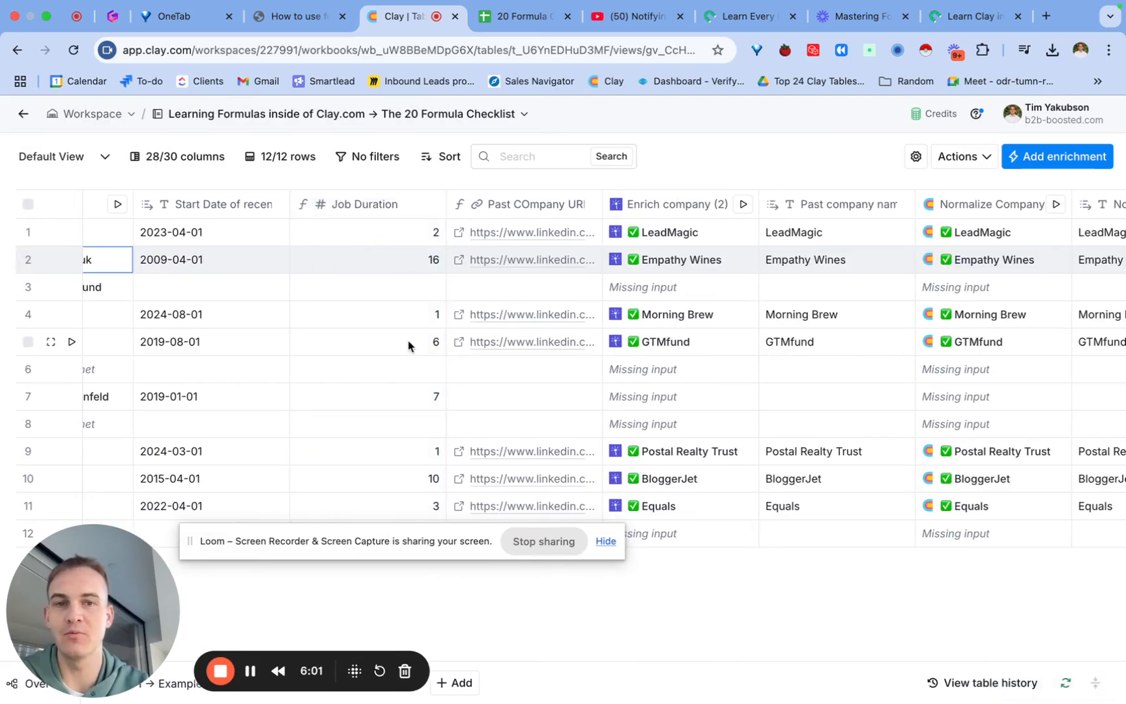
In the Email Body (2) message, replace the {number of months} placeholder with the Job Duration column followed by "years", and save without running.
scroll(409, 346, "right", 10)
left_click(929, 204)
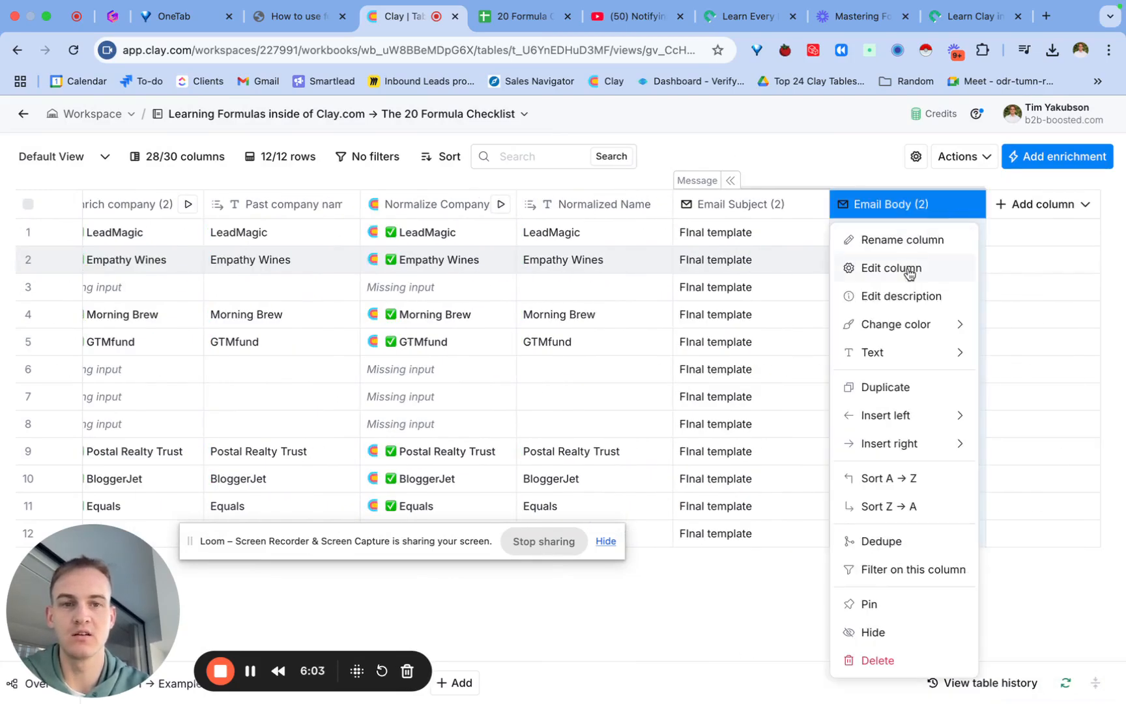
left_click(909, 274)
left_click_drag(840, 365, 939, 365)
type("/")
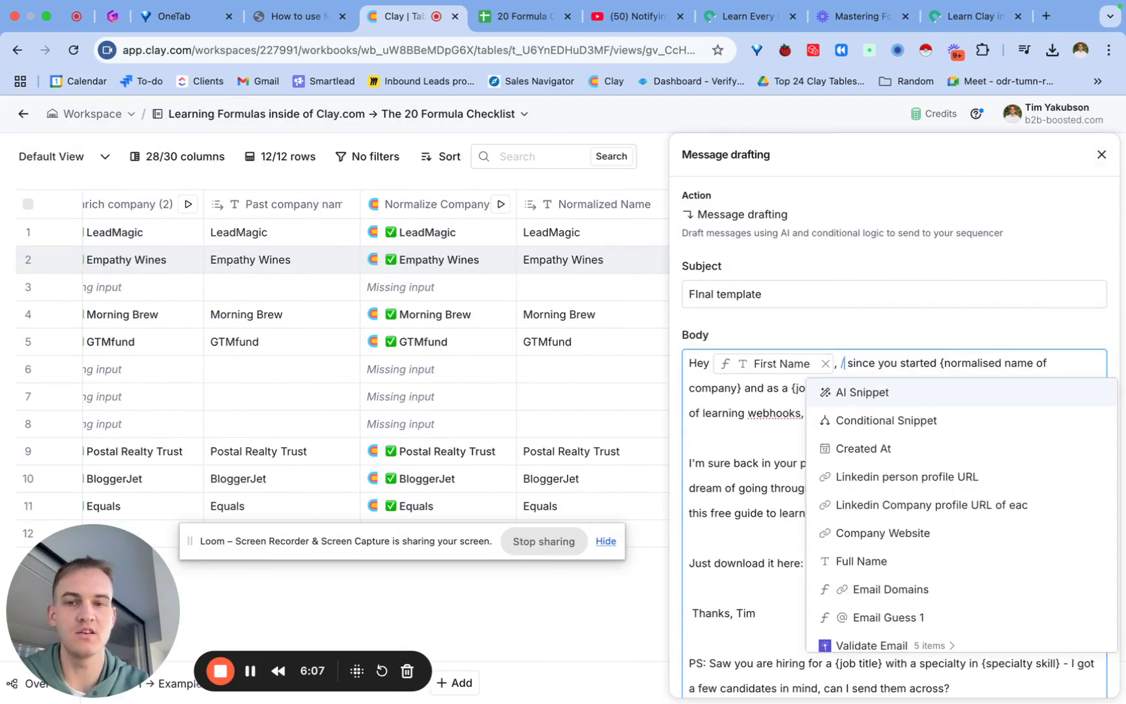
left_click(248, 675)
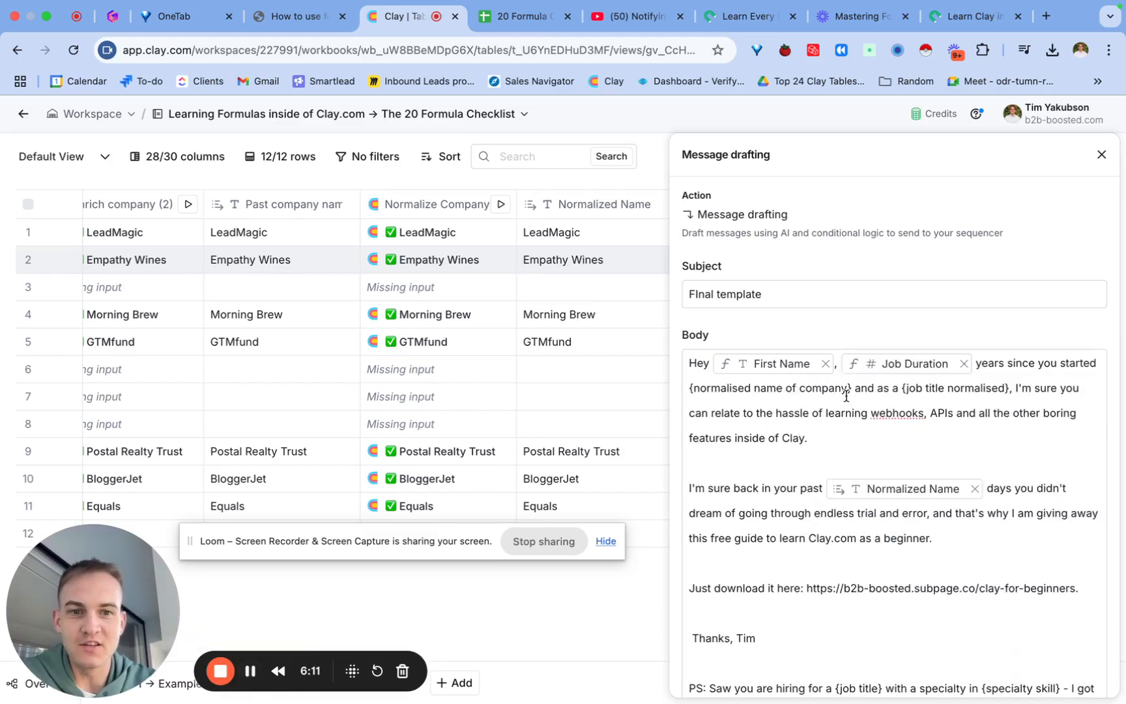
scroll(951, 420, "down", 1)
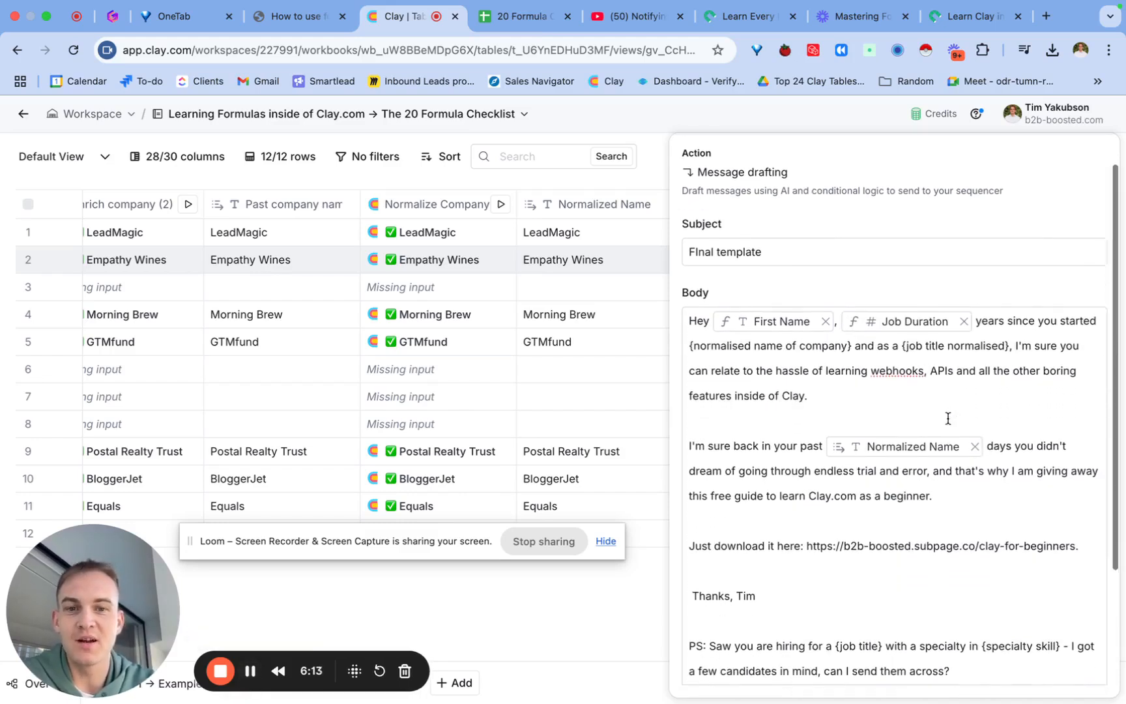
scroll(840, 380, "down", 4)
left_click(1059, 675)
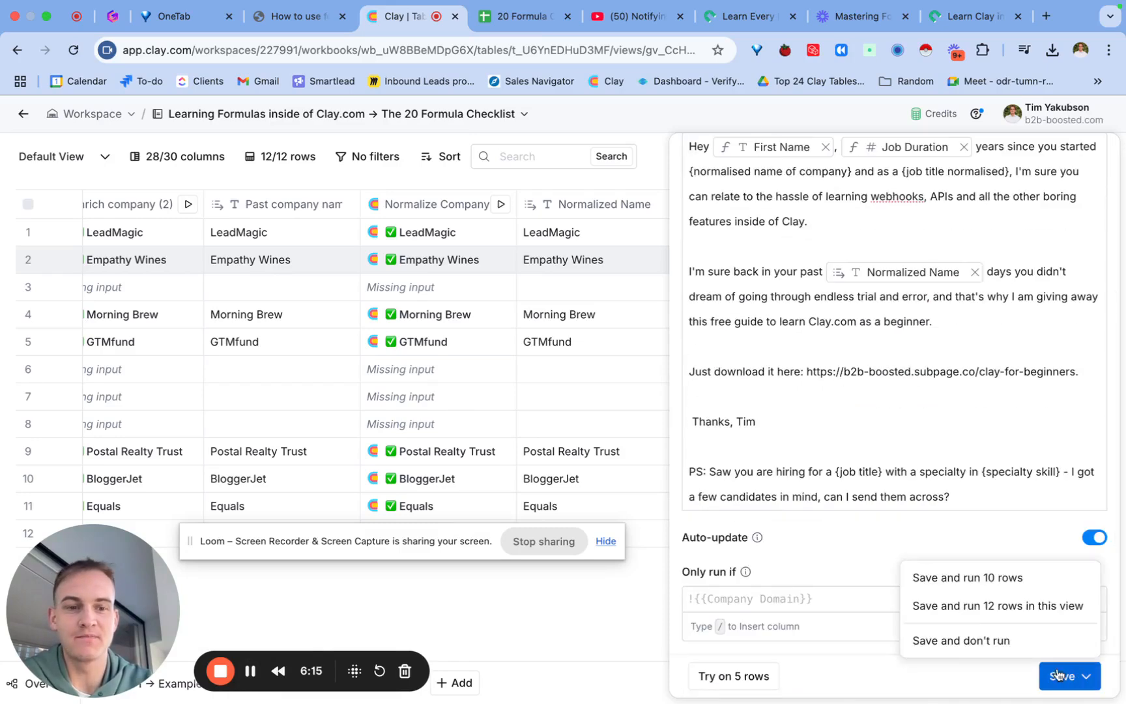
left_click(961, 641)
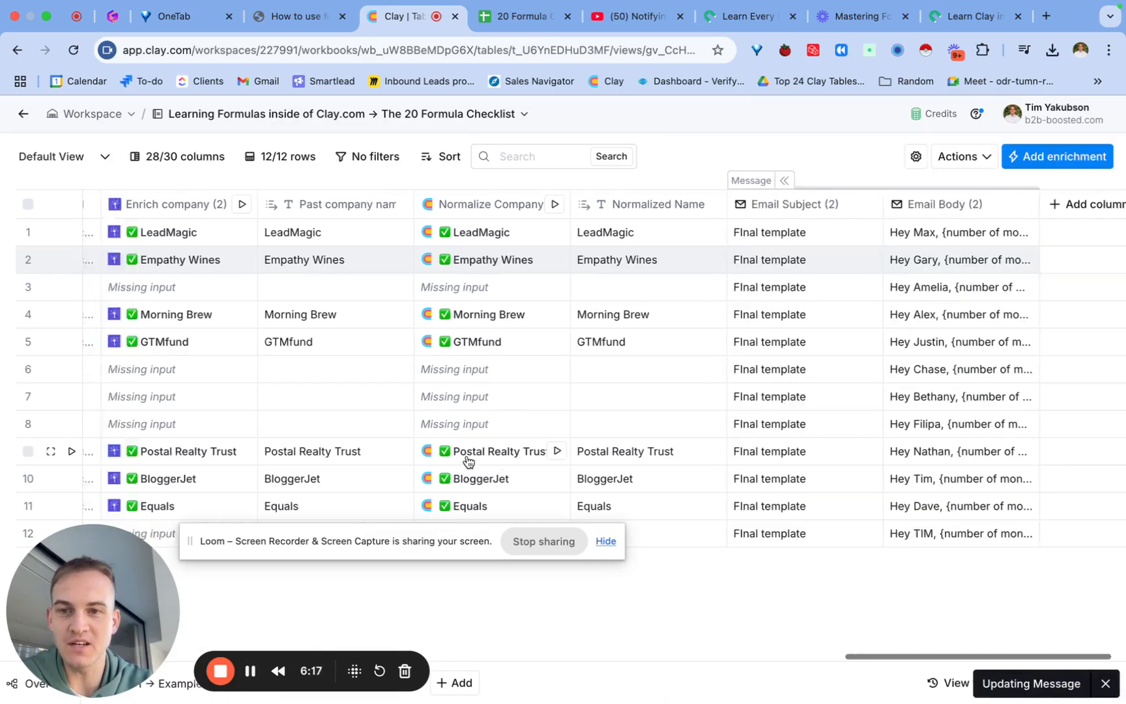
Switch to the 20 Formula Checklist in Google Sheets and tick off items 14 and 15.
scroll(467, 455, "left", 10)
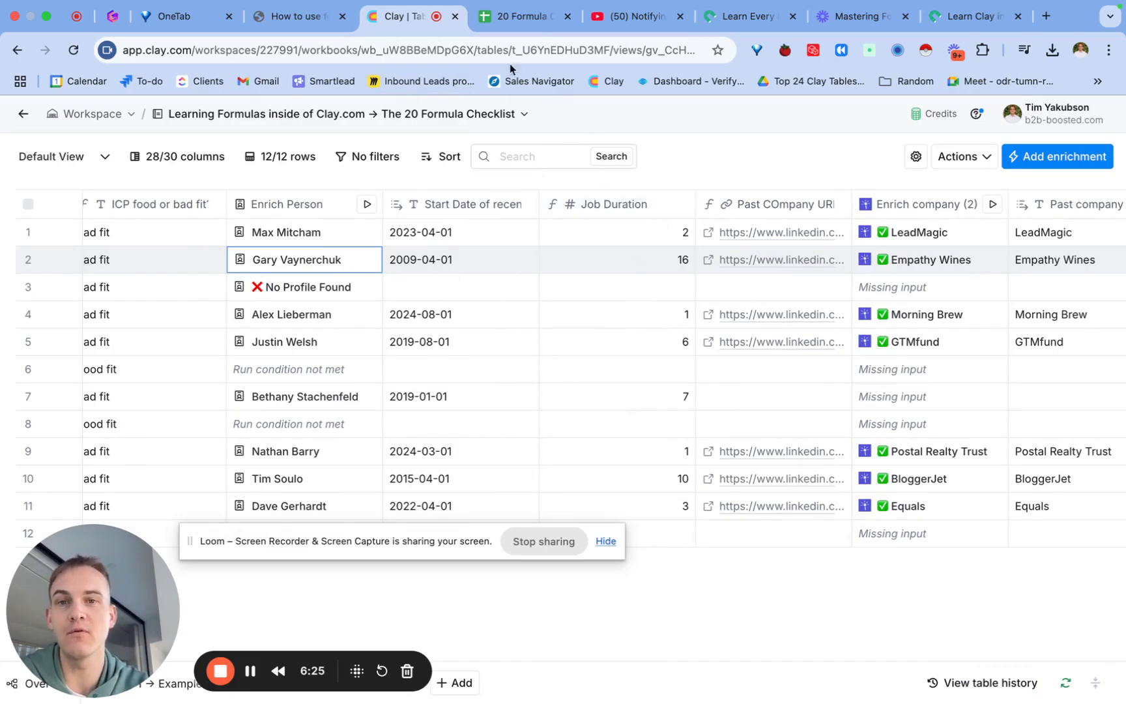
left_click(498, 19)
left_click(214, 388)
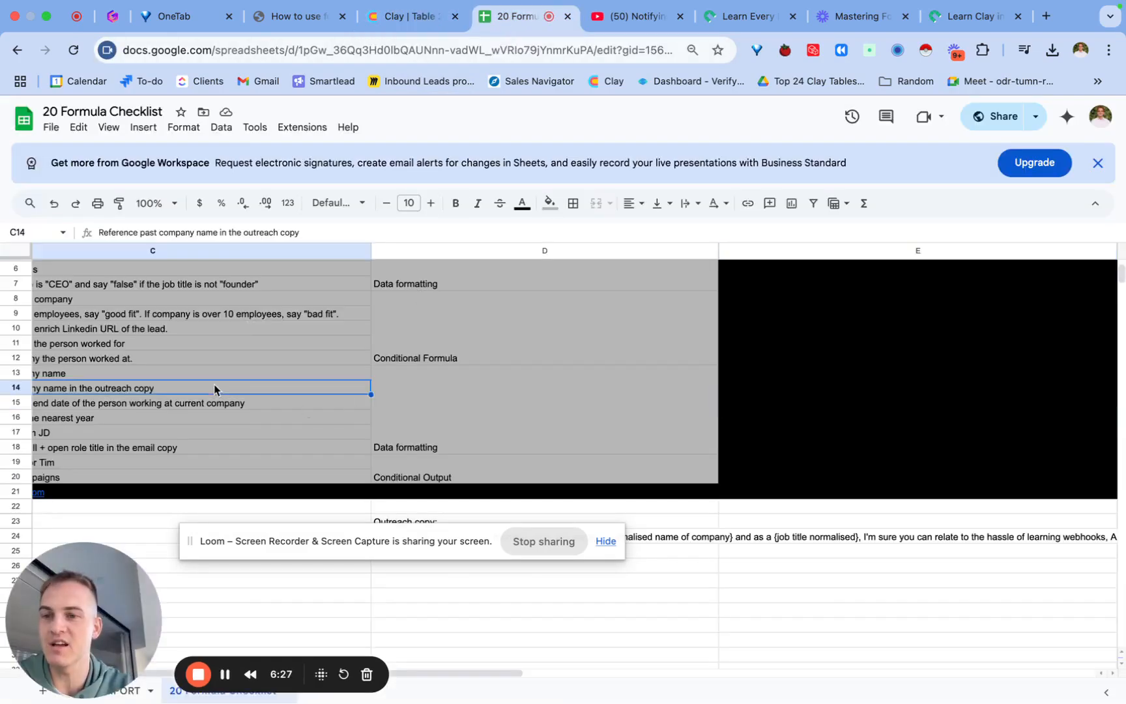
scroll(214, 384, "left", 5)
scroll(169, 380, "down", 2)
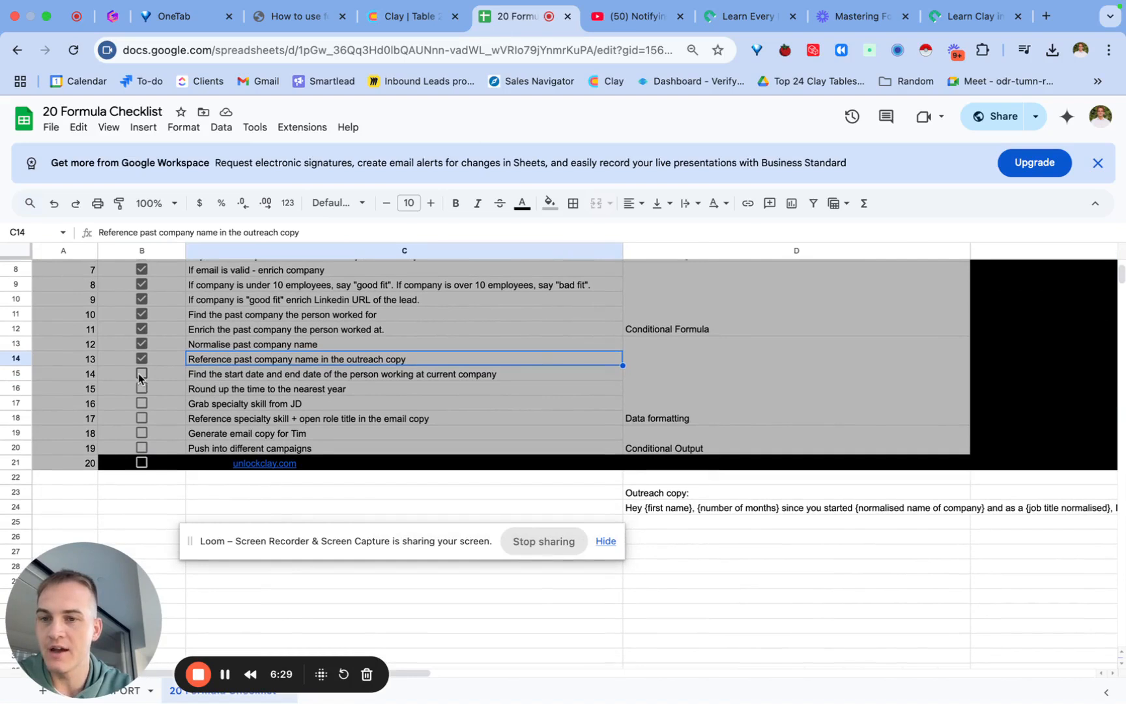
left_click(139, 373)
left_click(142, 390)
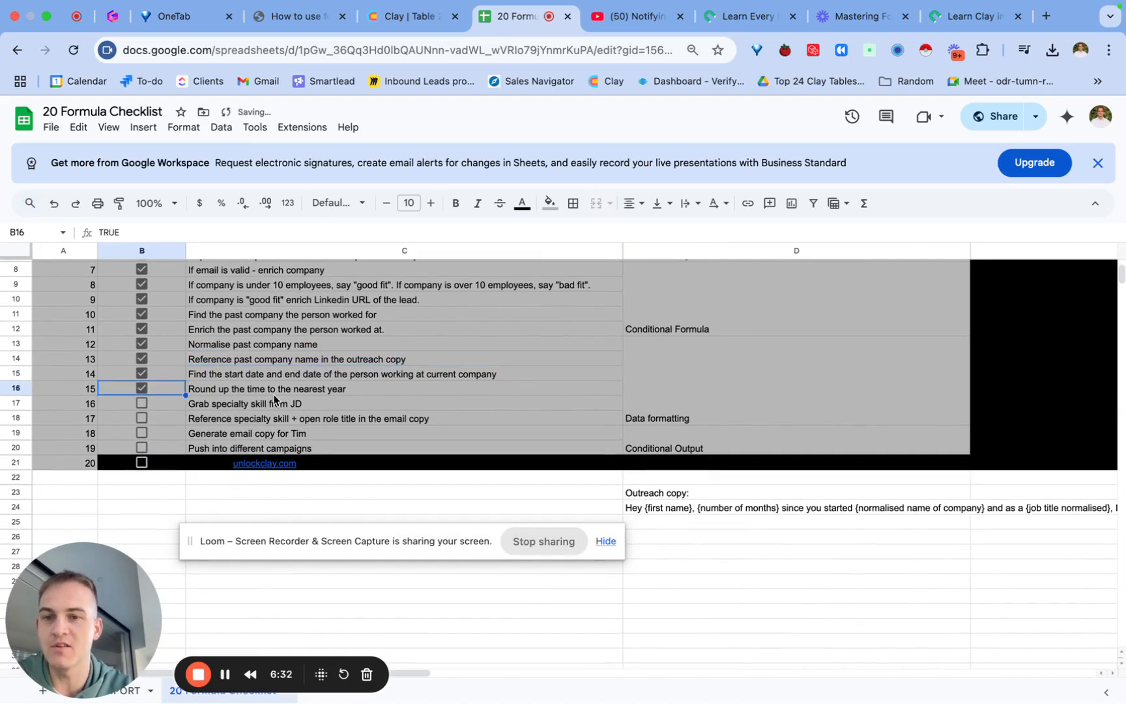
Delete the two checklist rows about grabbing the specialty skill from the JD and referencing it in the email copy.
left_click(279, 391)
left_click(240, 406)
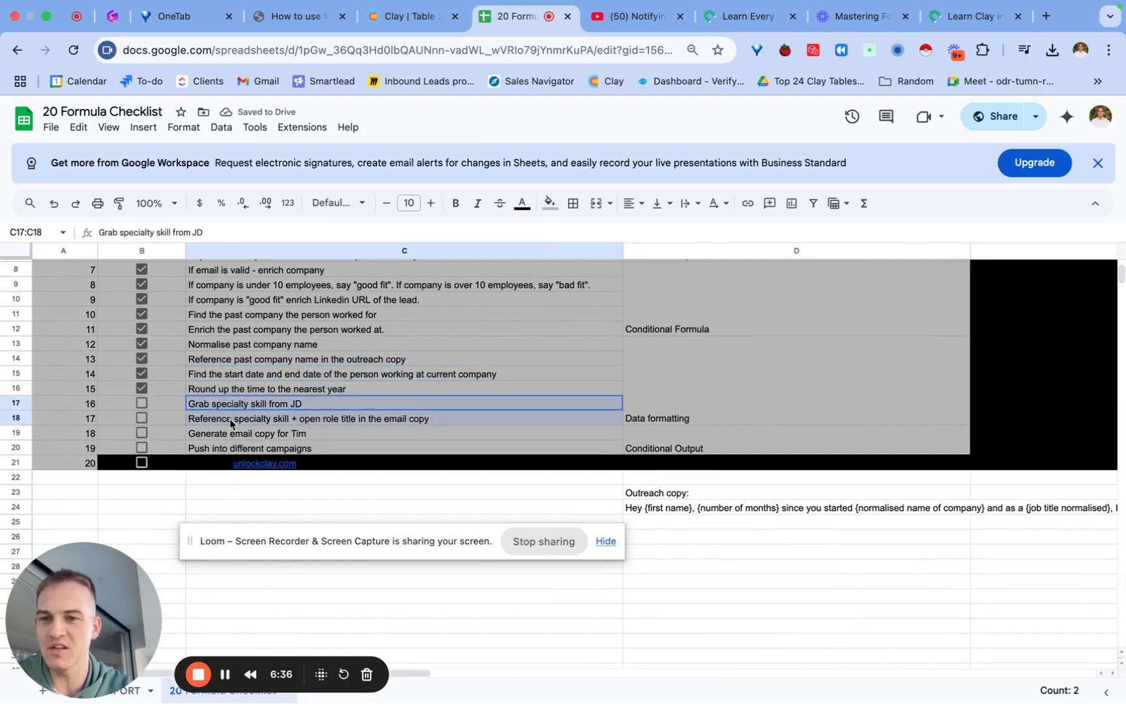
left_click_drag(230, 406, 235, 421)
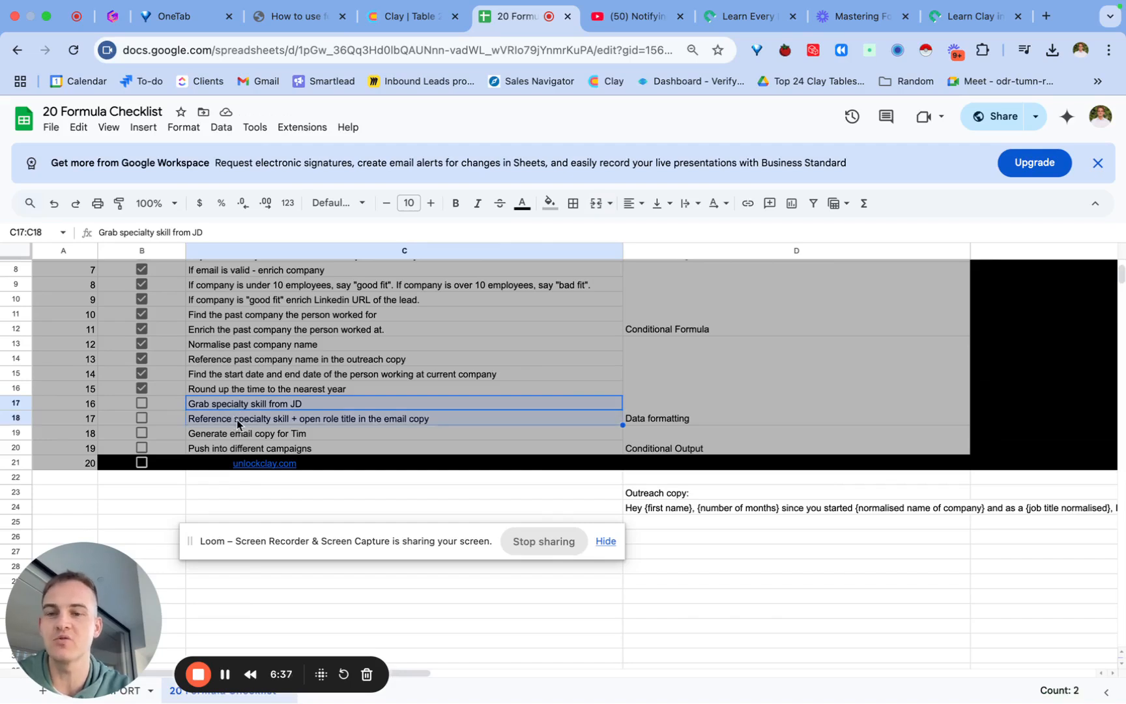
left_click(238, 424)
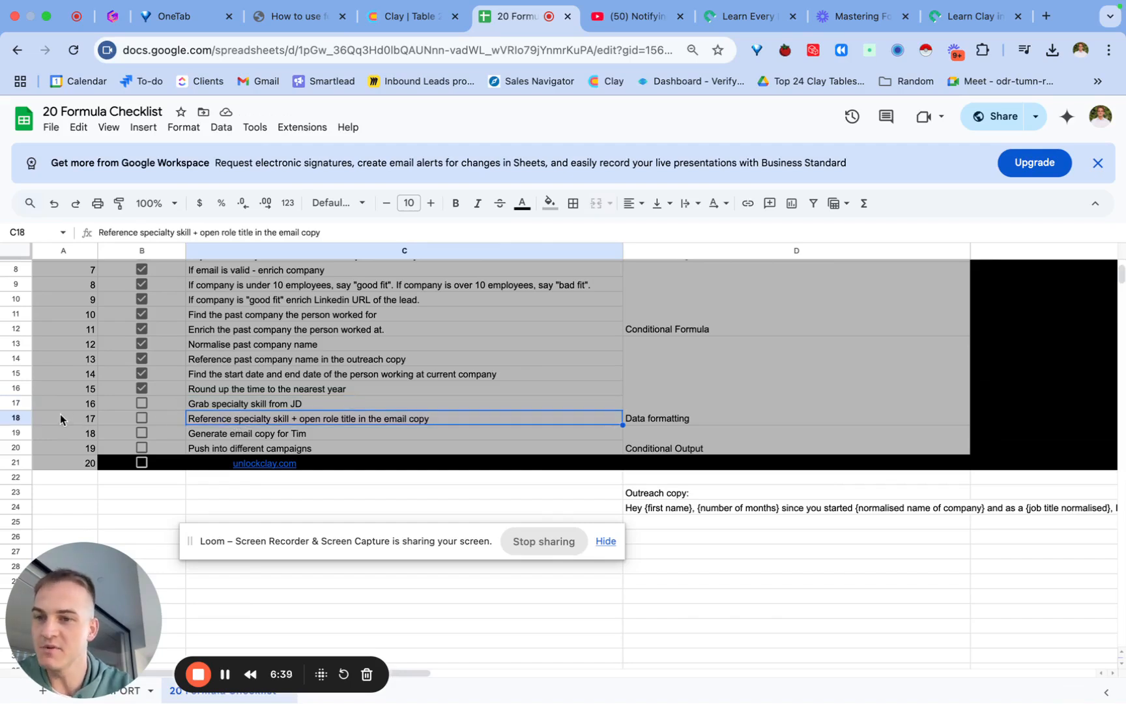
left_click_drag(19, 404, 18, 419)
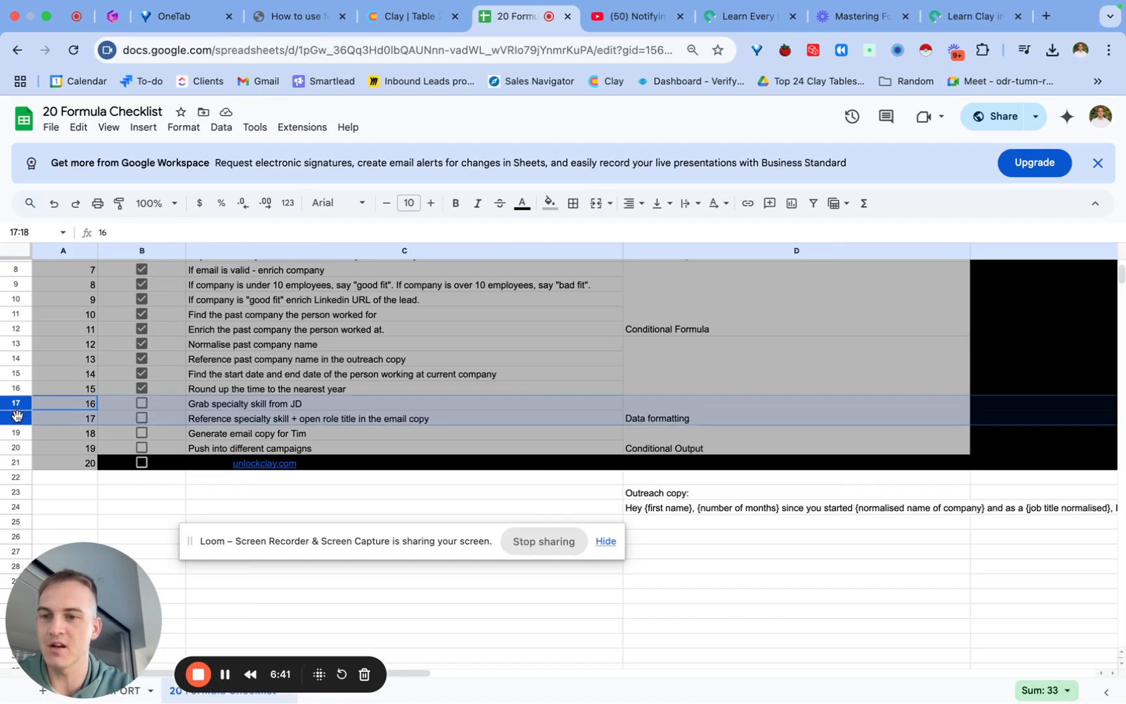
right_click(17, 420)
left_click(98, 495)
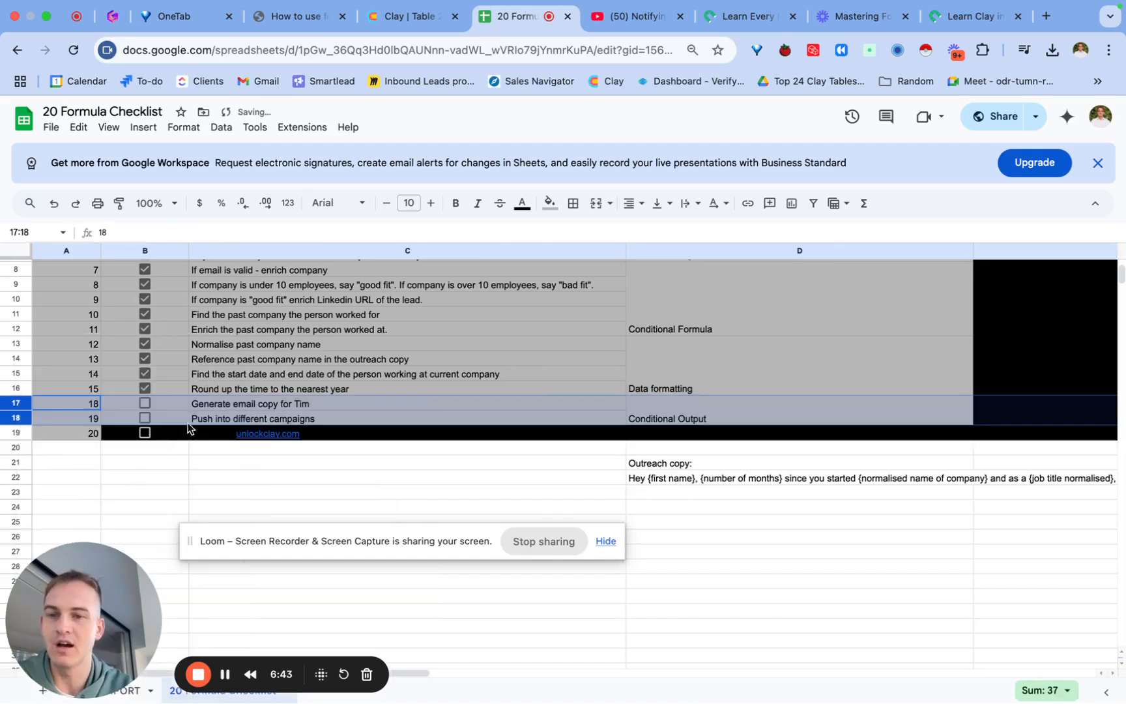
left_click(225, 407)
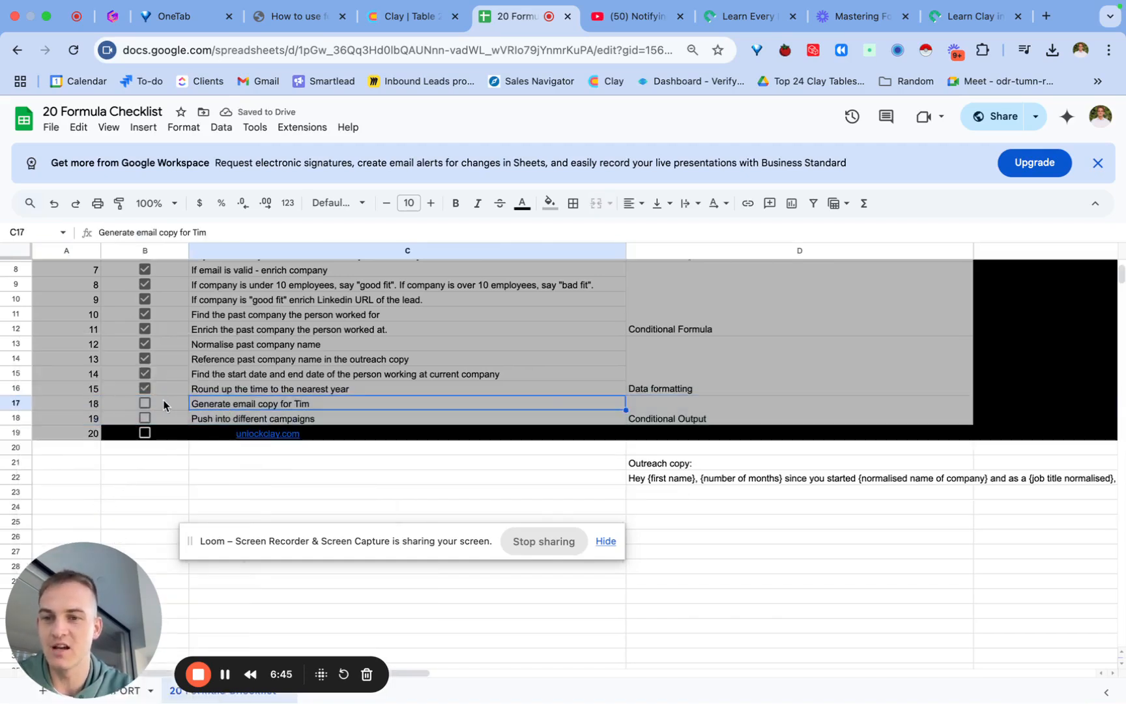
Back in the Clay table, replace the {job title normalised} placeholder in the Email Body (2) message with the Job Title column.
left_click(414, 27)
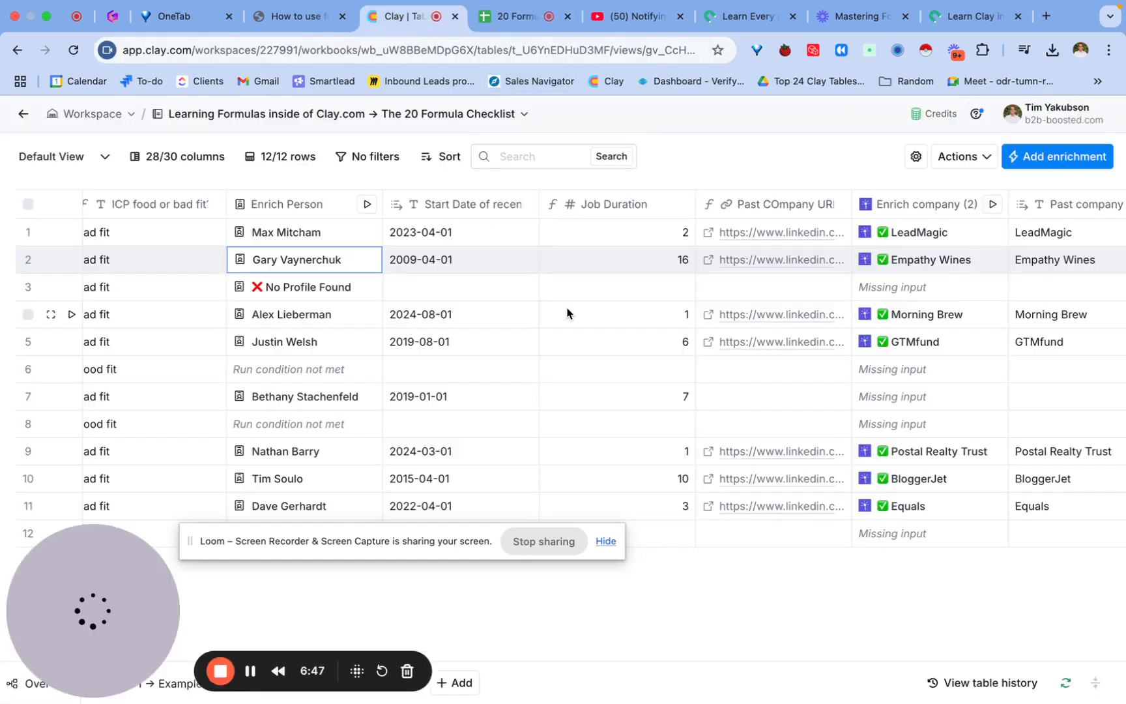
scroll(567, 313, "right", 10)
left_click(870, 207)
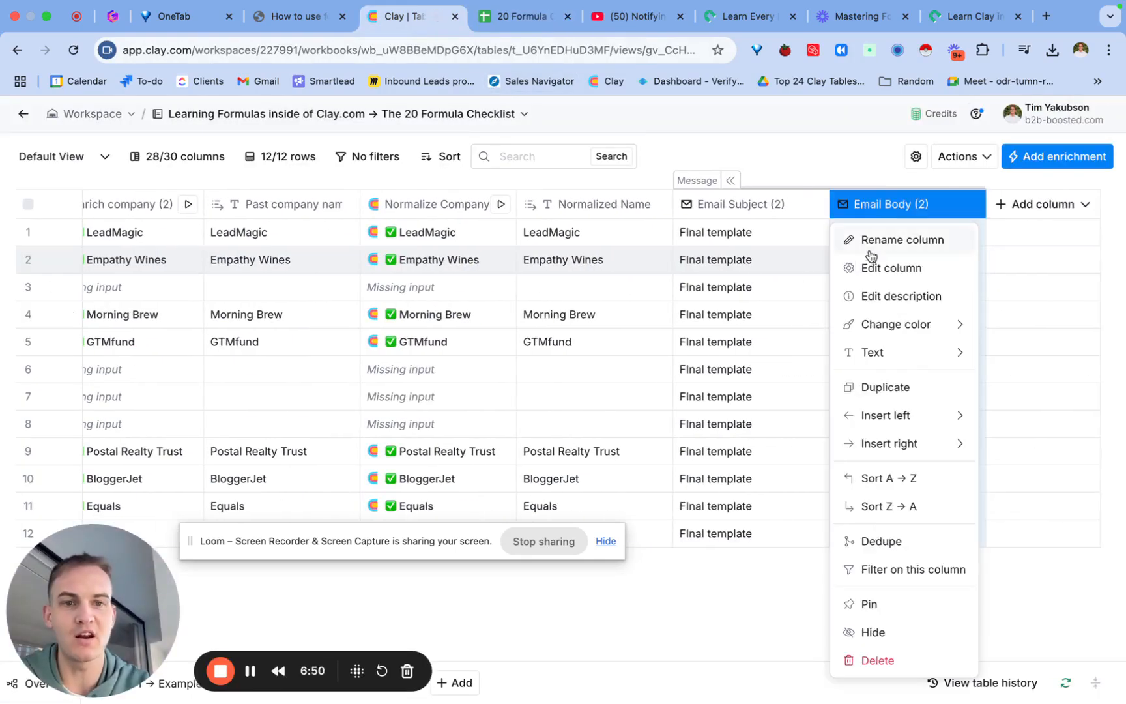
left_click(867, 277)
scroll(863, 452, "down", 1)
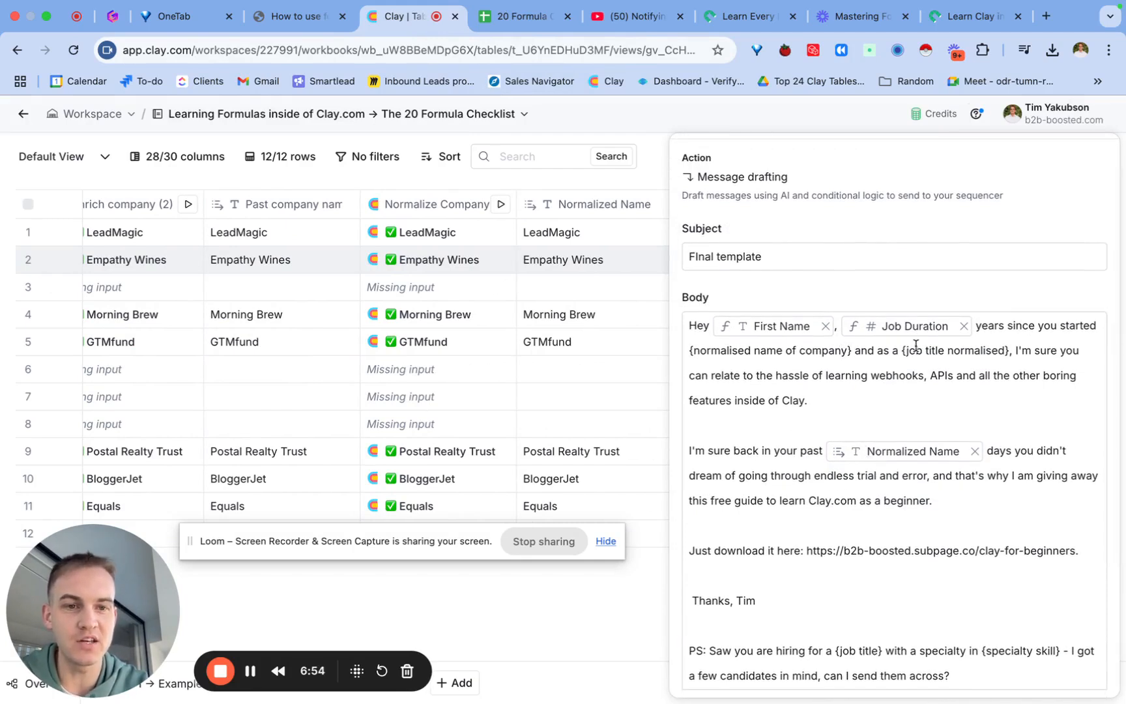
left_click_drag(1009, 353, 900, 357)
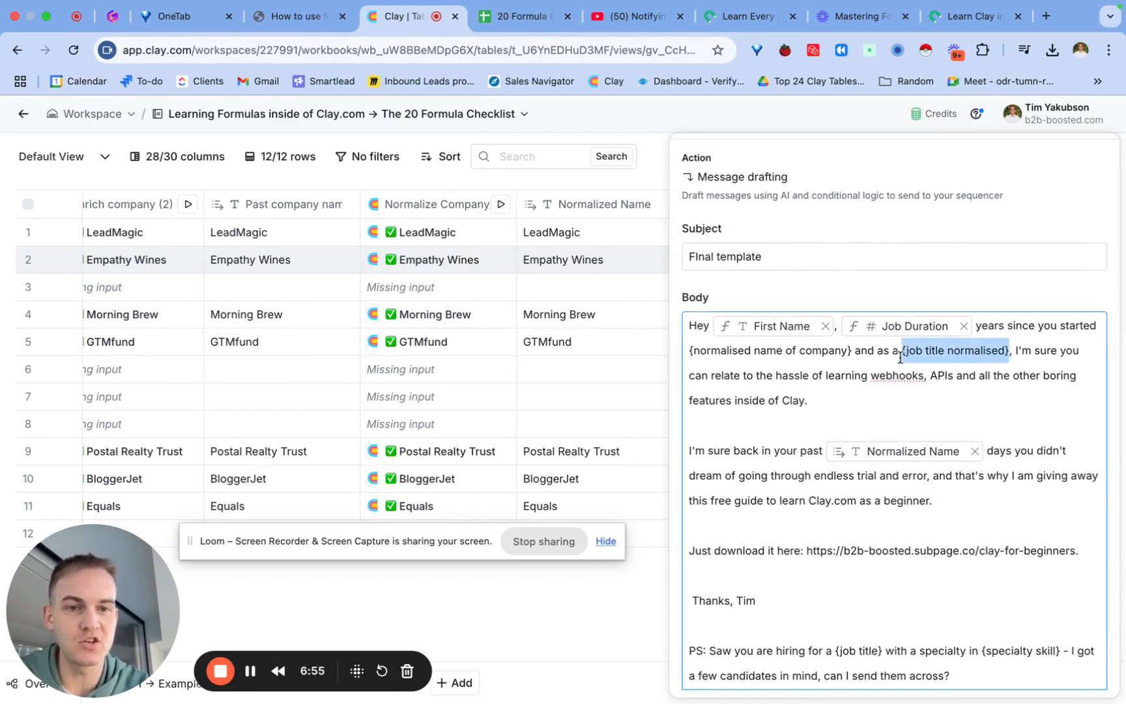
type("/jo")
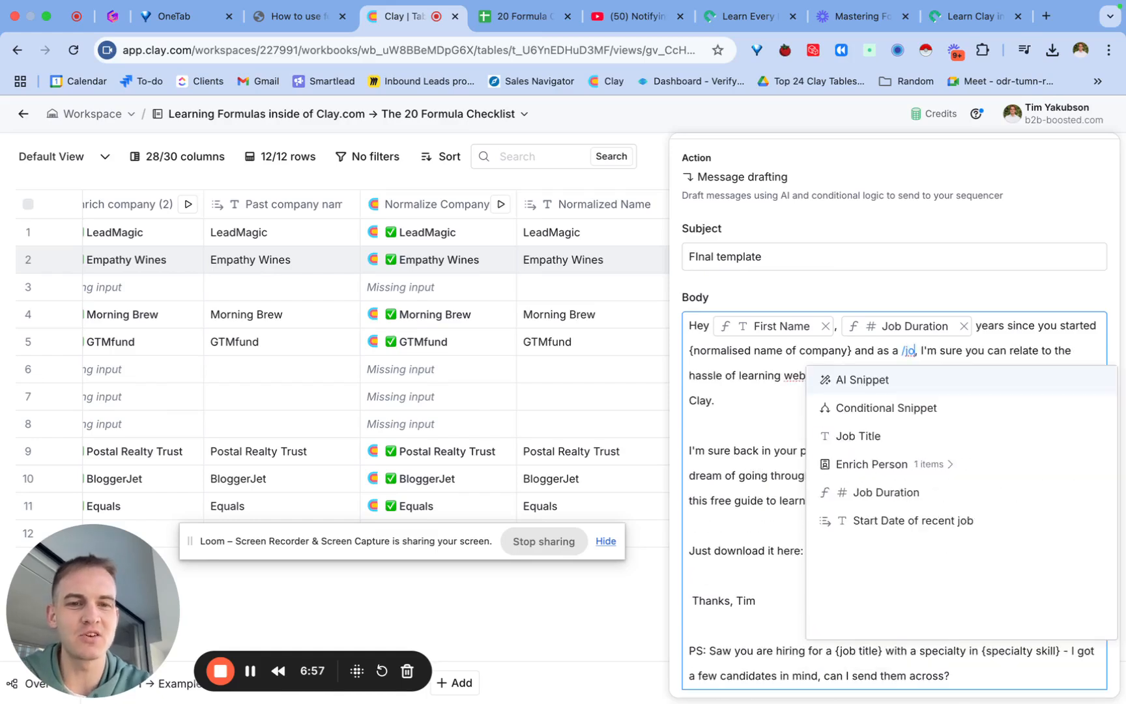
left_click(871, 436)
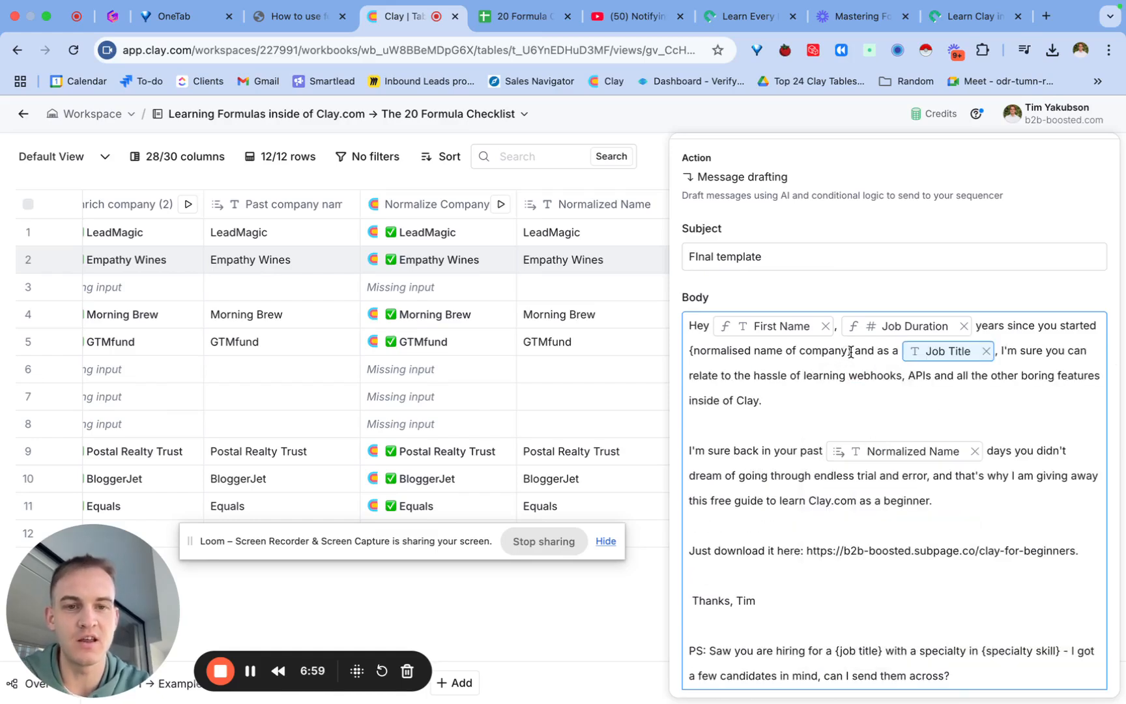
Remove the PS paragraph about hiring candidates from the end of the message body and save without running.
left_click_drag(850, 352, 681, 355)
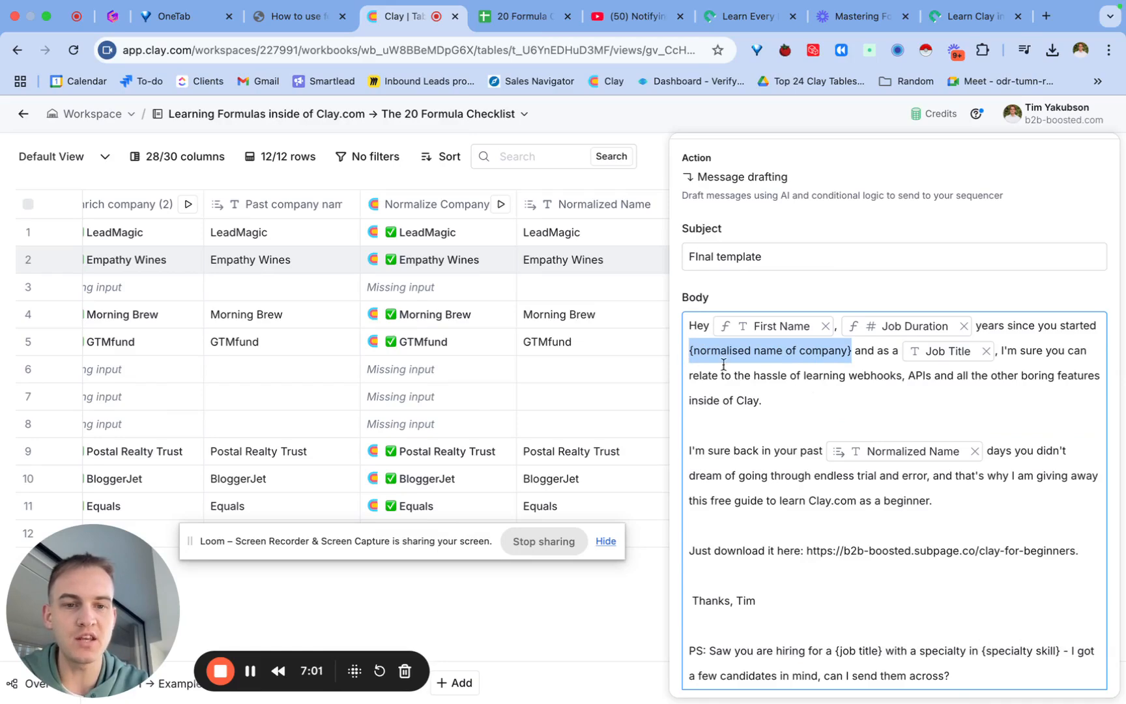
scroll(818, 449, "down", 5)
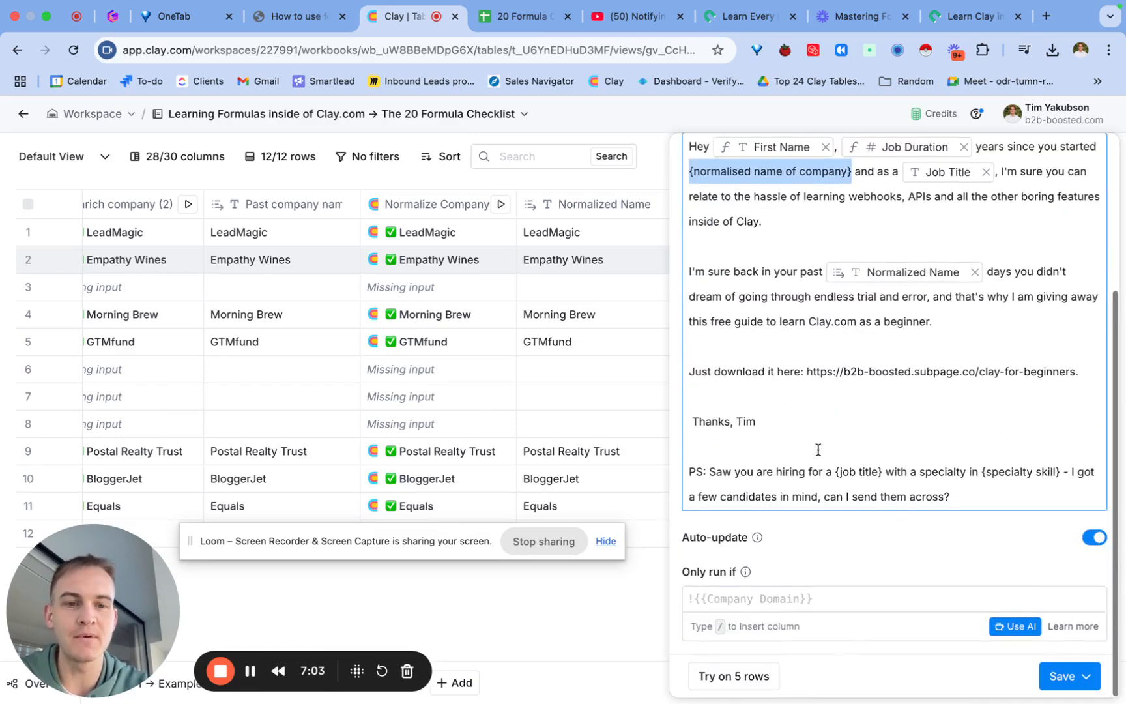
left_click_drag(957, 497, 686, 470)
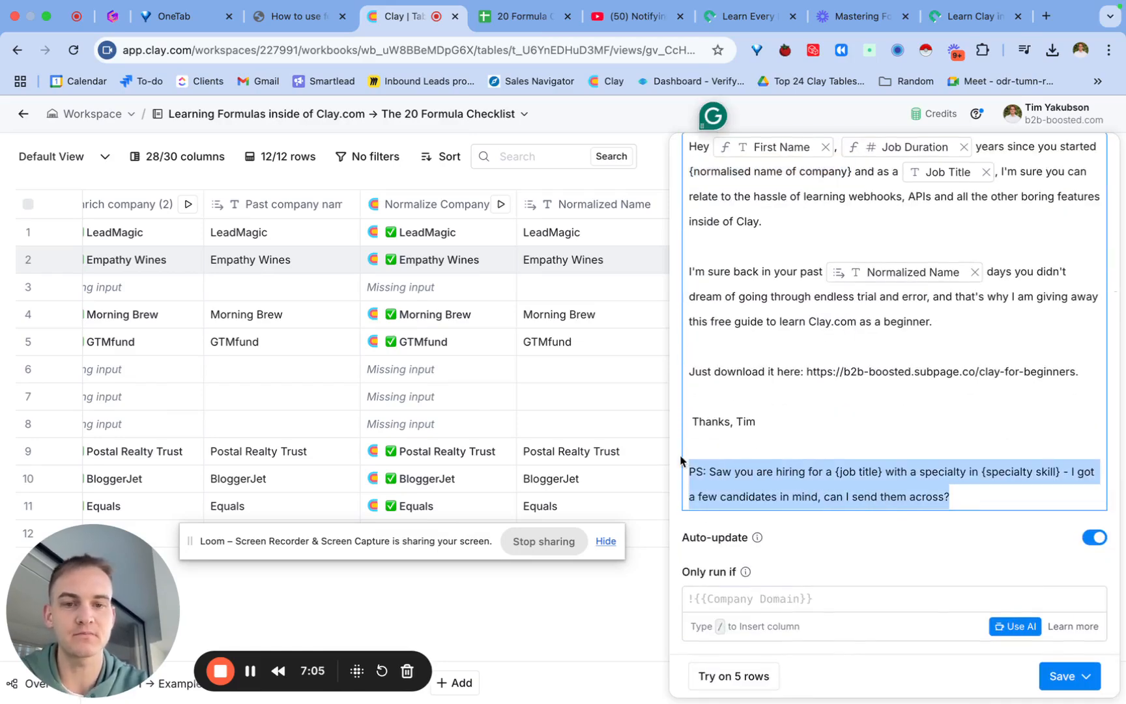
key("BackSpace")
left_click(1086, 676)
left_click(1009, 638)
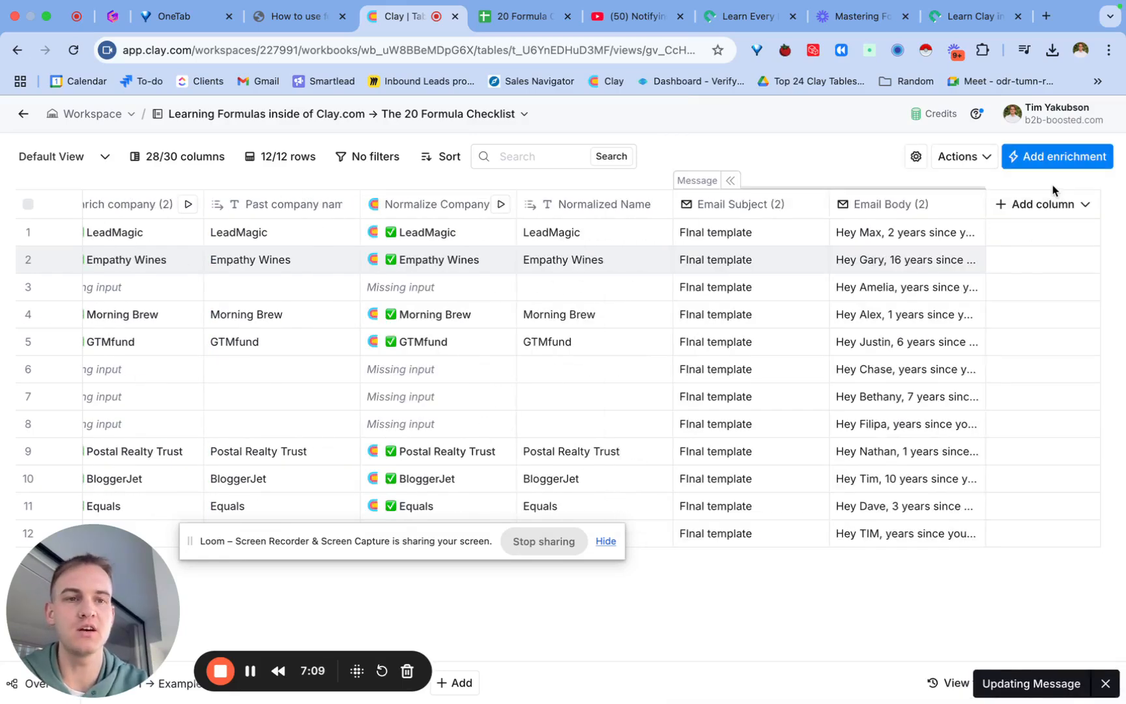
Add a Normalize Company Name enrichment from Clay Formatters with the Company Name column as its input.
left_click(1049, 159)
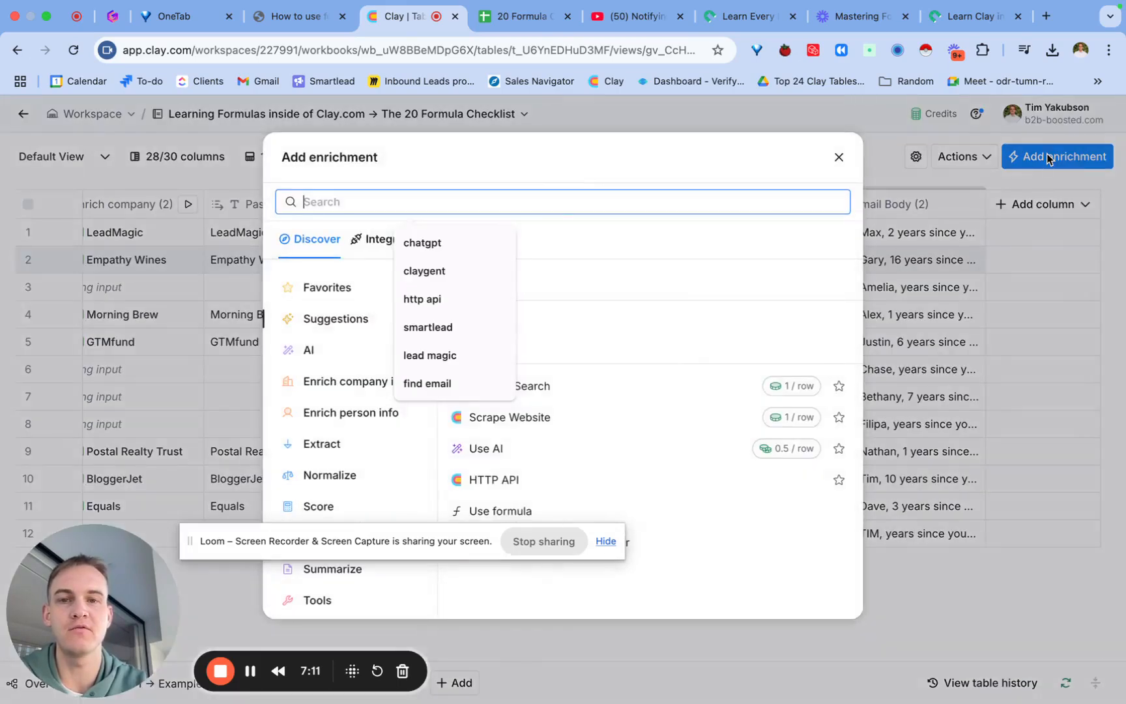
type("normali")
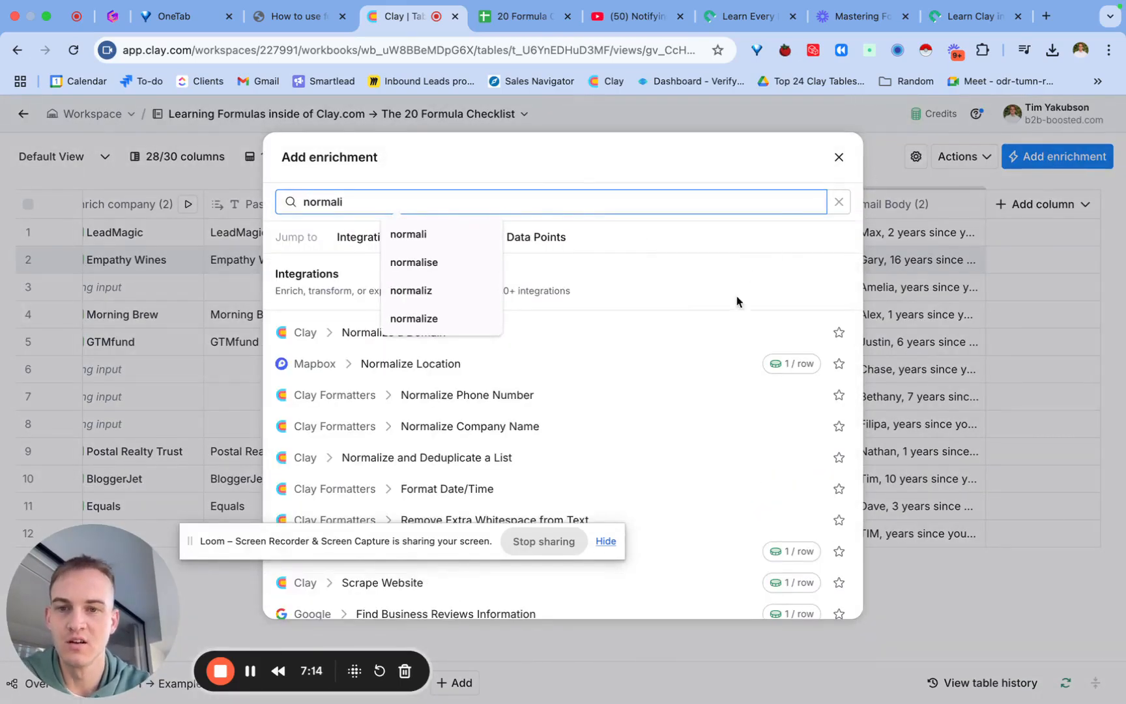
left_click(621, 426)
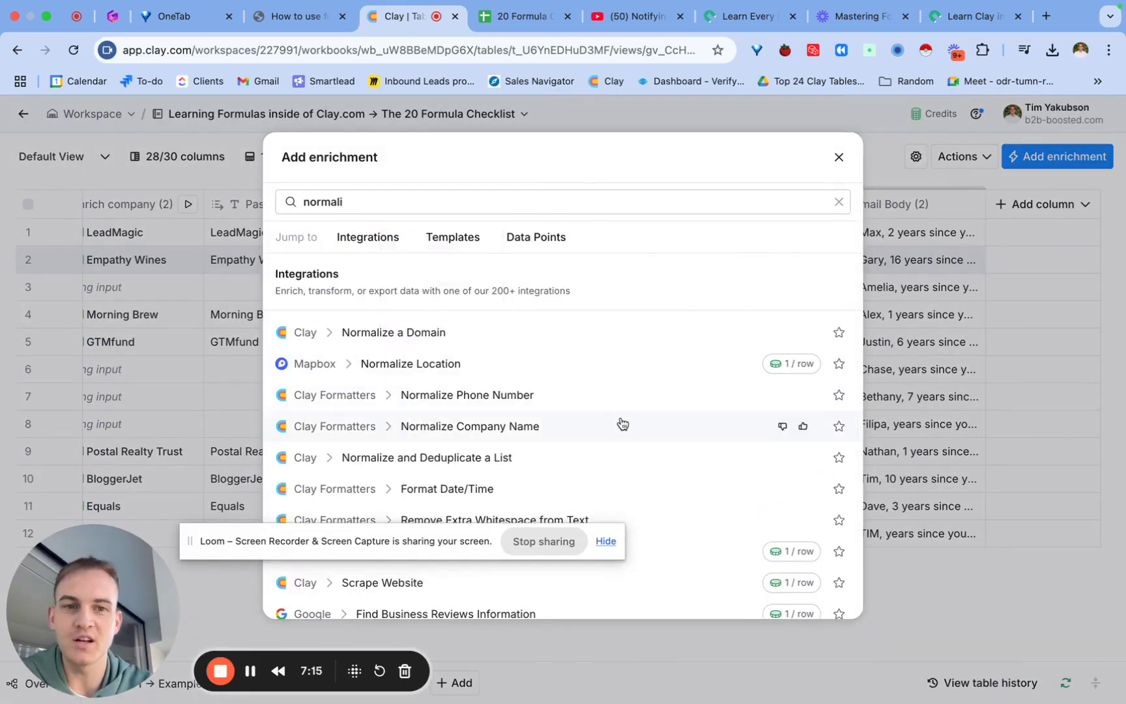
left_click(887, 383)
type("com")
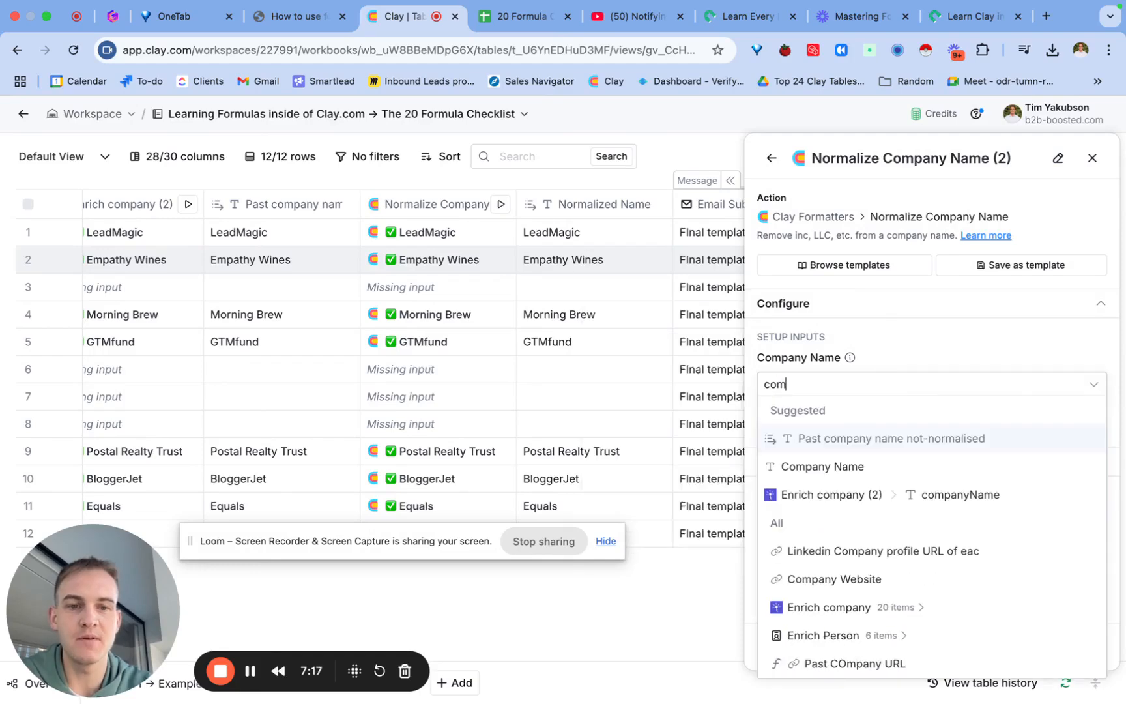
left_click(822, 466)
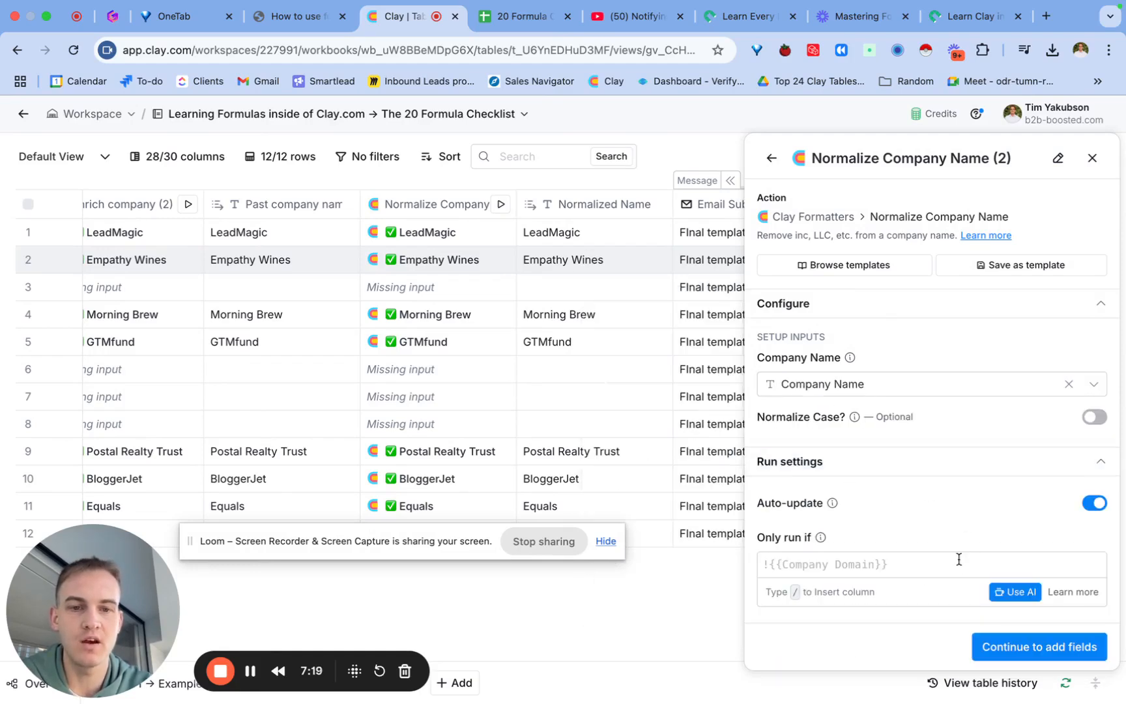
Include Normalized Name as an output column of the enrichment, then save and run it.
left_click(1015, 648)
left_click(1087, 361)
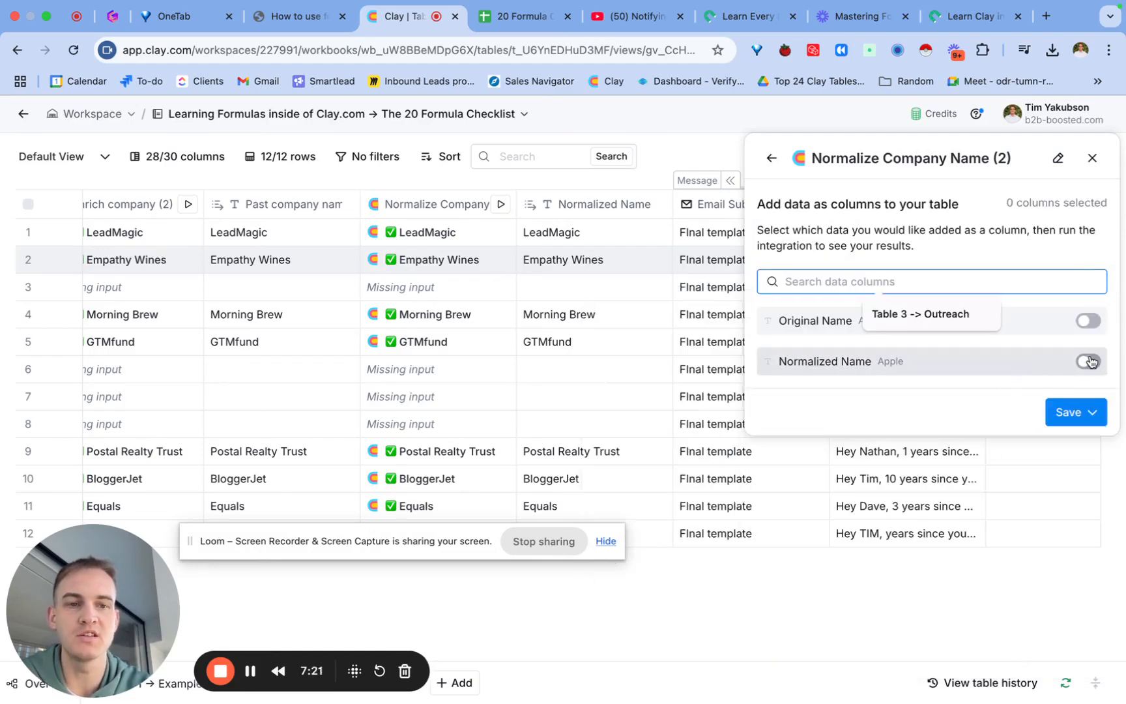
left_click(1082, 427)
left_click(1038, 472)
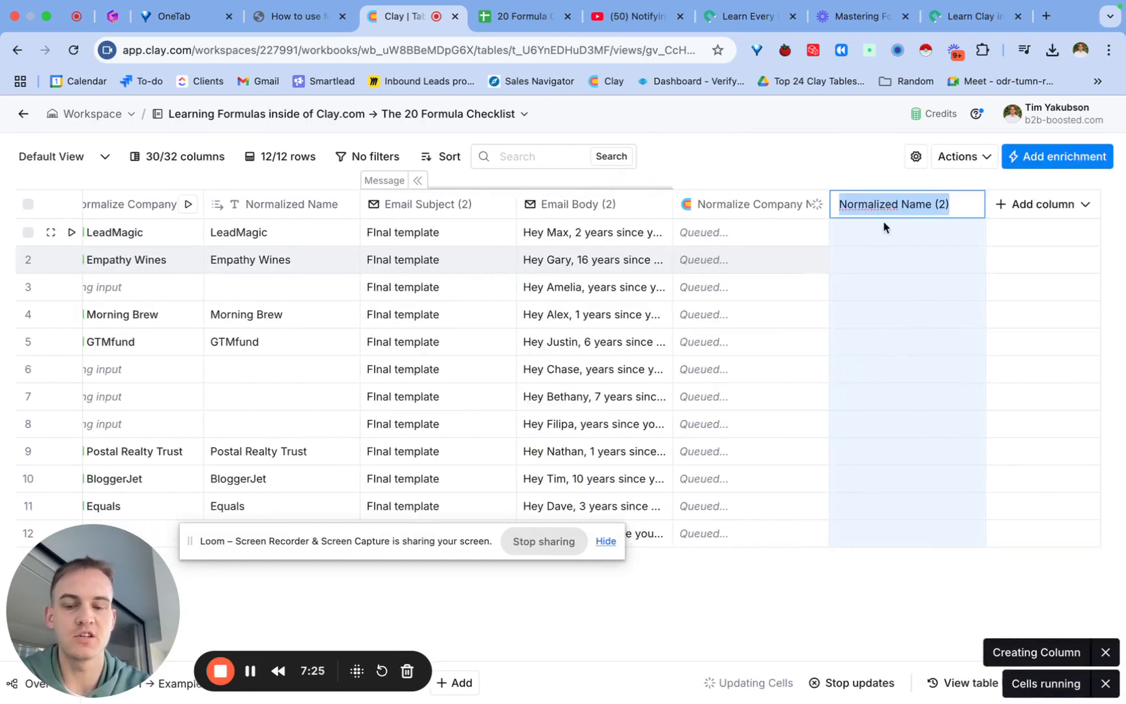
Rename the new normalized name output column as "Company Name FINALLLL".
type("N")
key("BackSpace")
type("Company ")
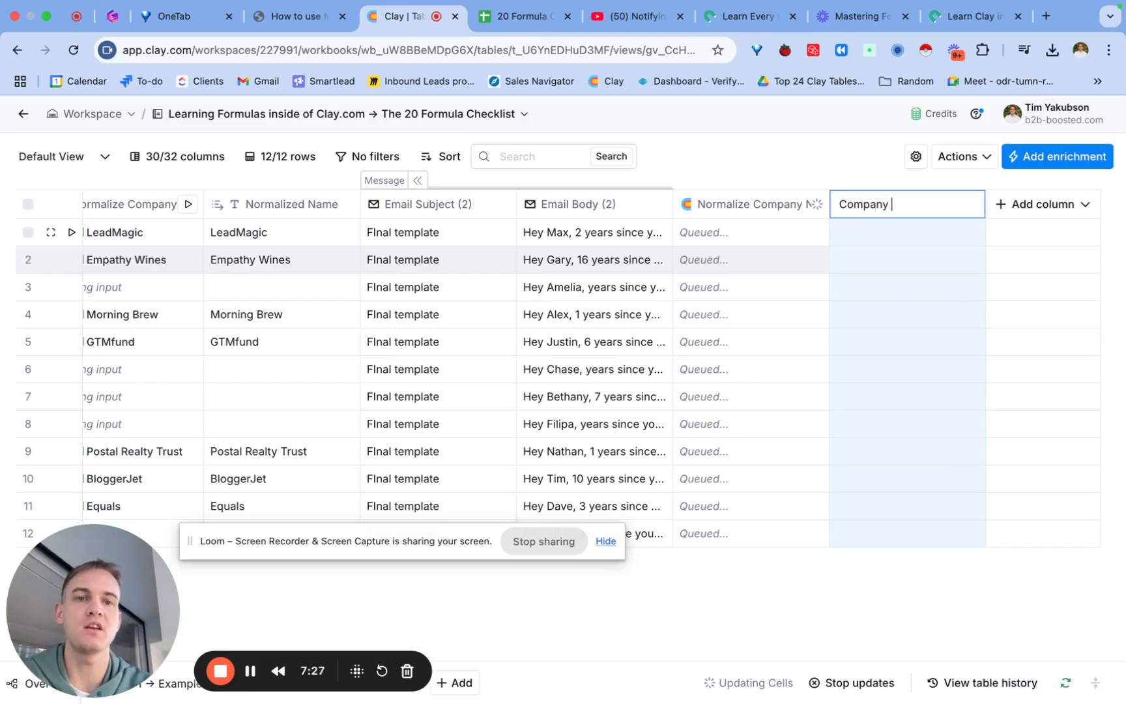
type("Name FINAL")
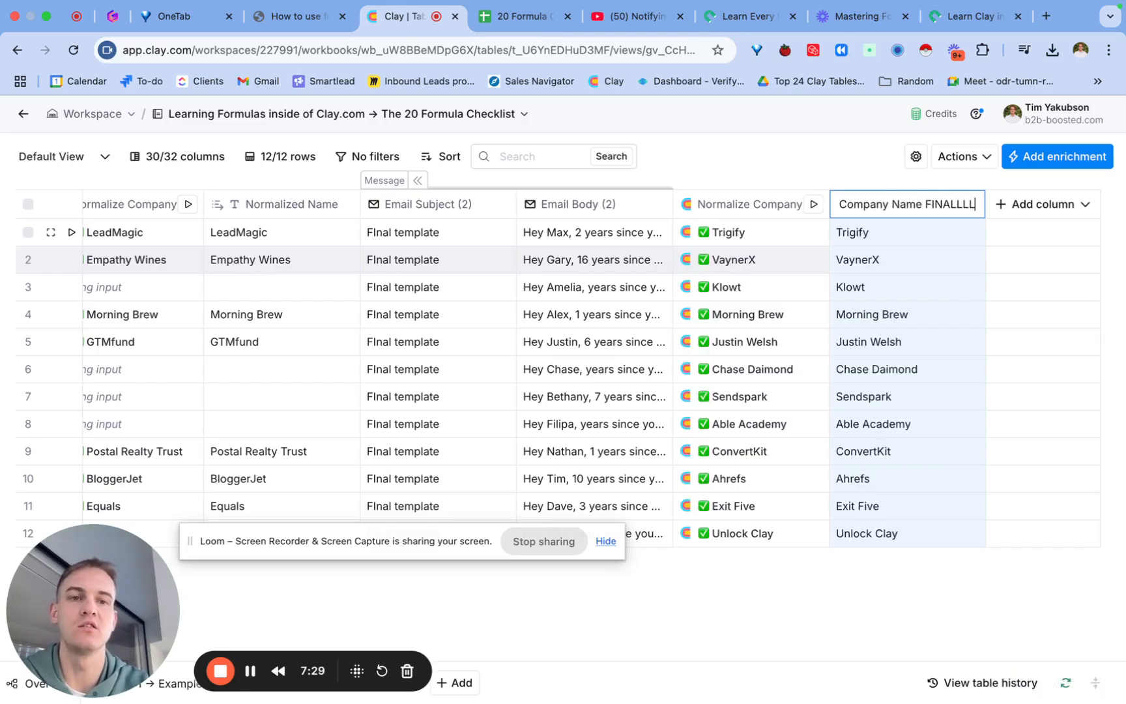
type("LLL")
key("Return")
Replace the {normalised name of company} placeholder in the Email Body (2) message with the Company Name FINALLLL column.
left_click(572, 207)
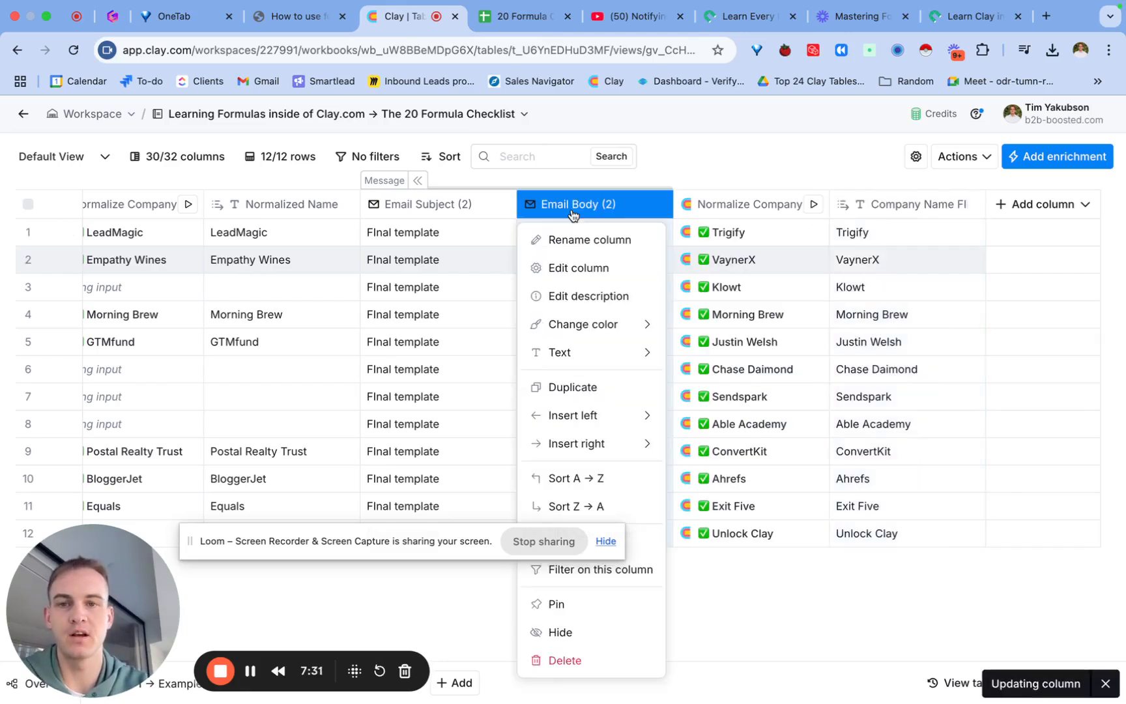
left_click(575, 269)
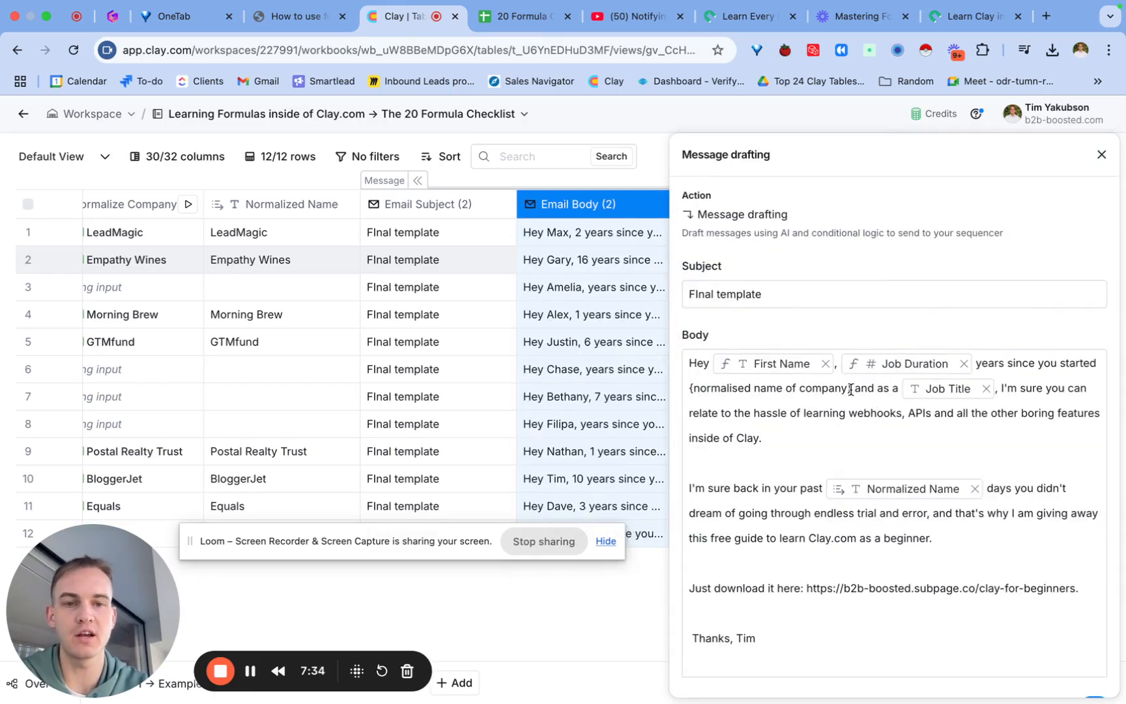
left_click_drag(850, 389, 710, 392)
type("/F")
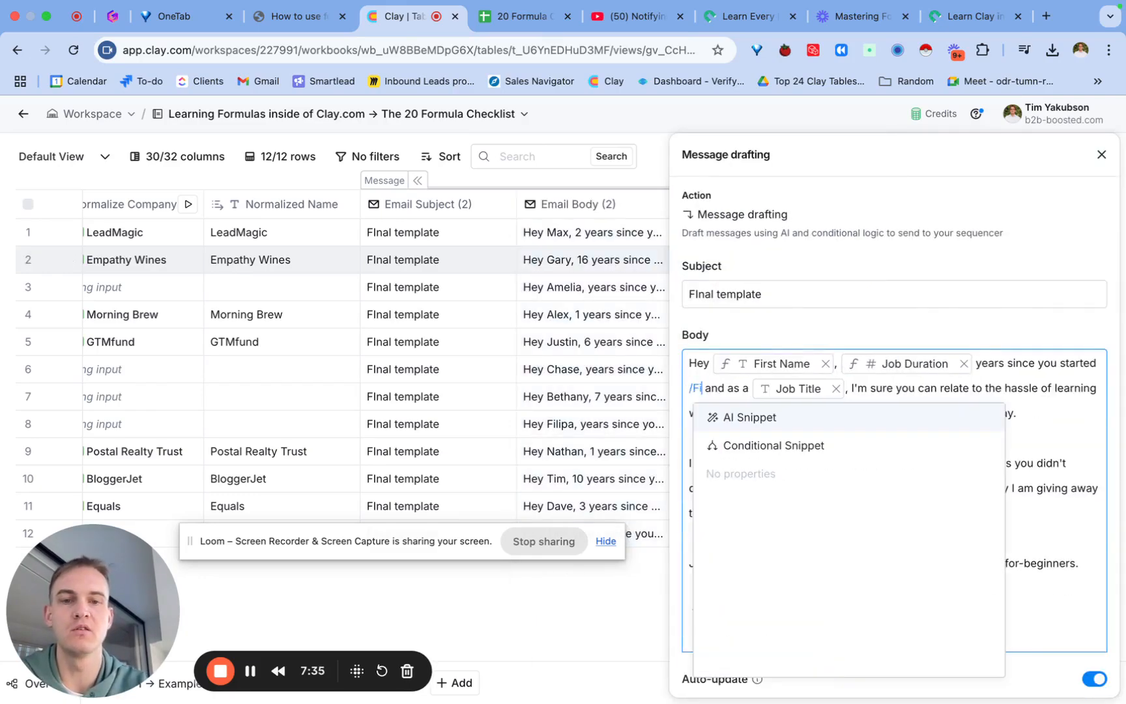
key("BackSpace")
type("fina")
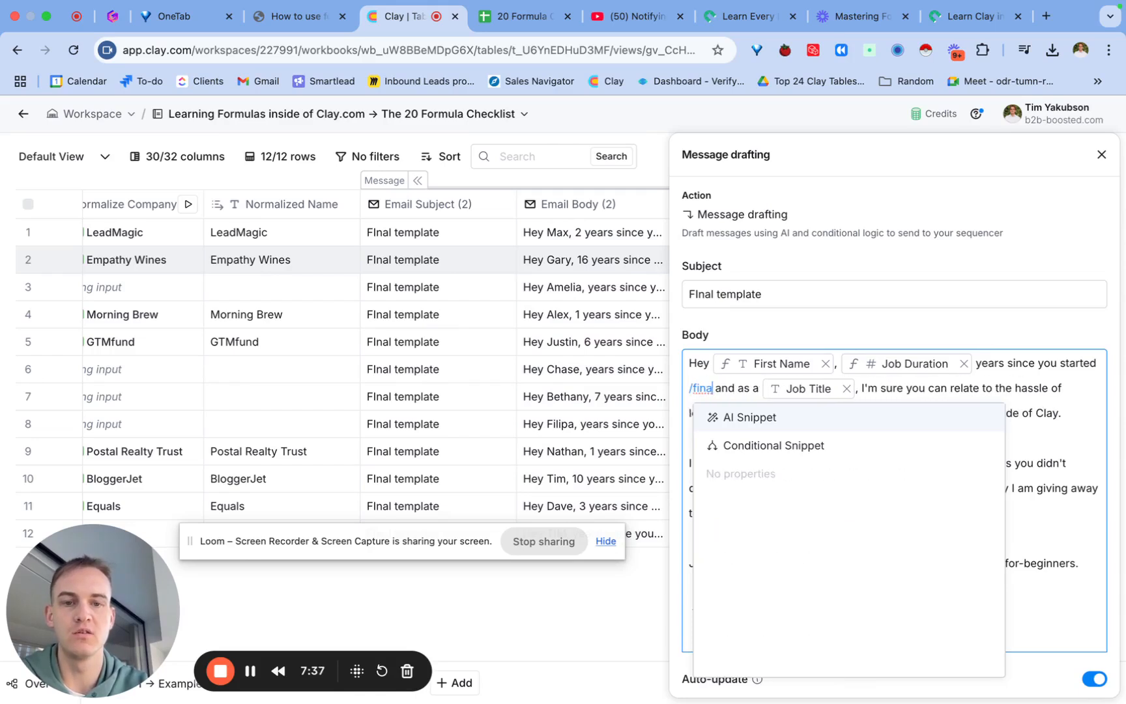
key("BackSpace")
key("BackSpace")
key("BackSpace")
key("BackSpace")
scroll(792, 558, "down", 5)
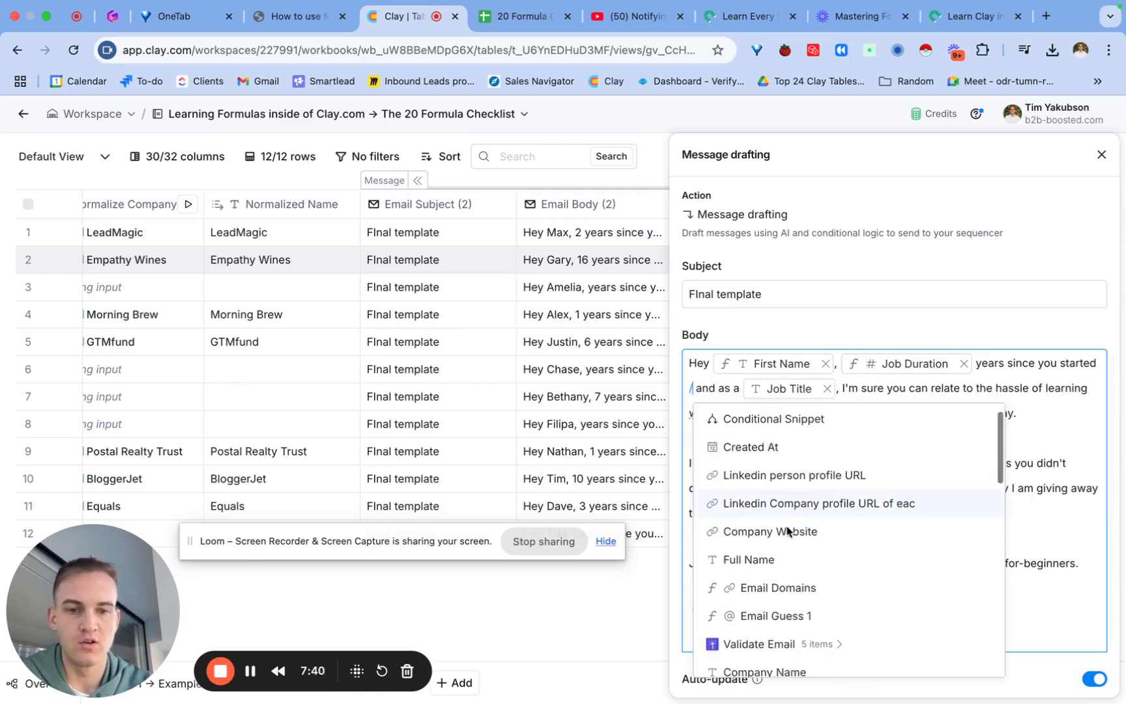
left_click(803, 585)
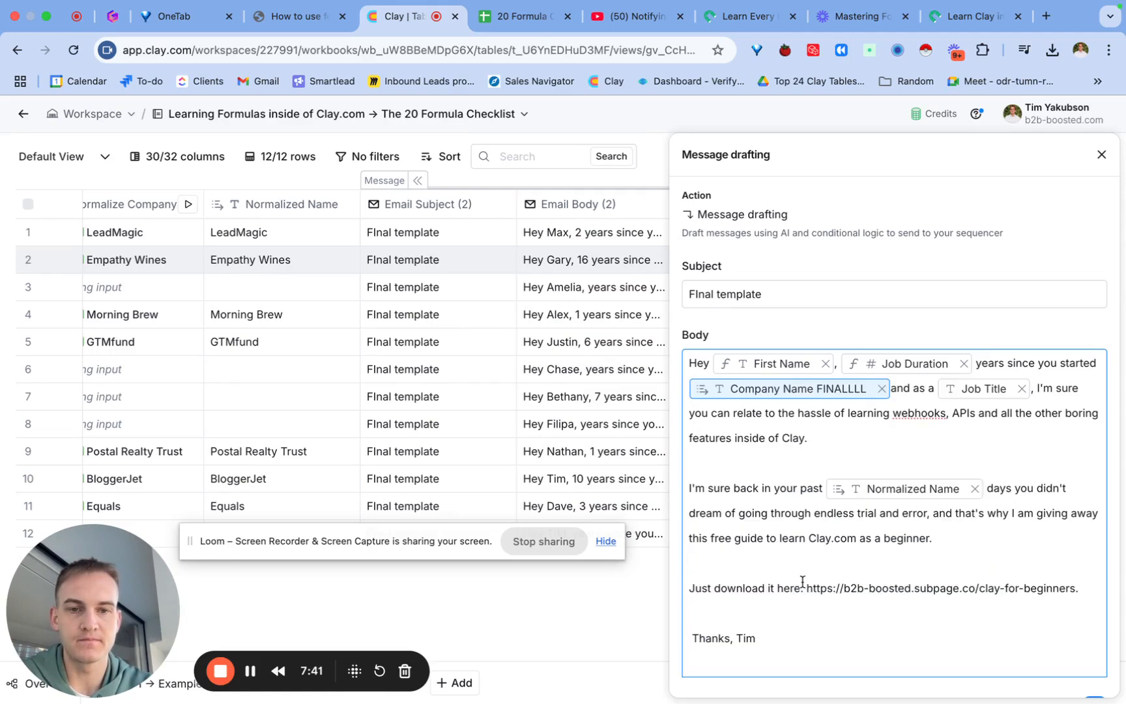
Put the sender's name on its own line below "Thanks," and save and run the message for 12 rows in this view.
scroll(910, 624, "down", 4)
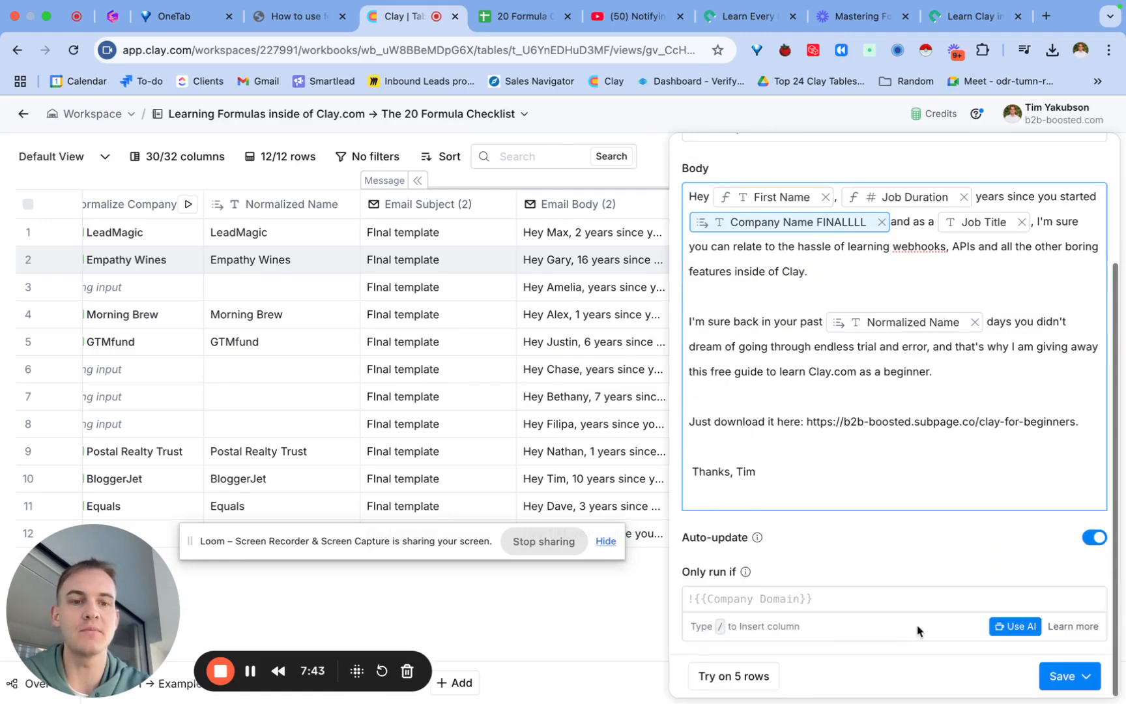
left_click(737, 472)
key("Return")
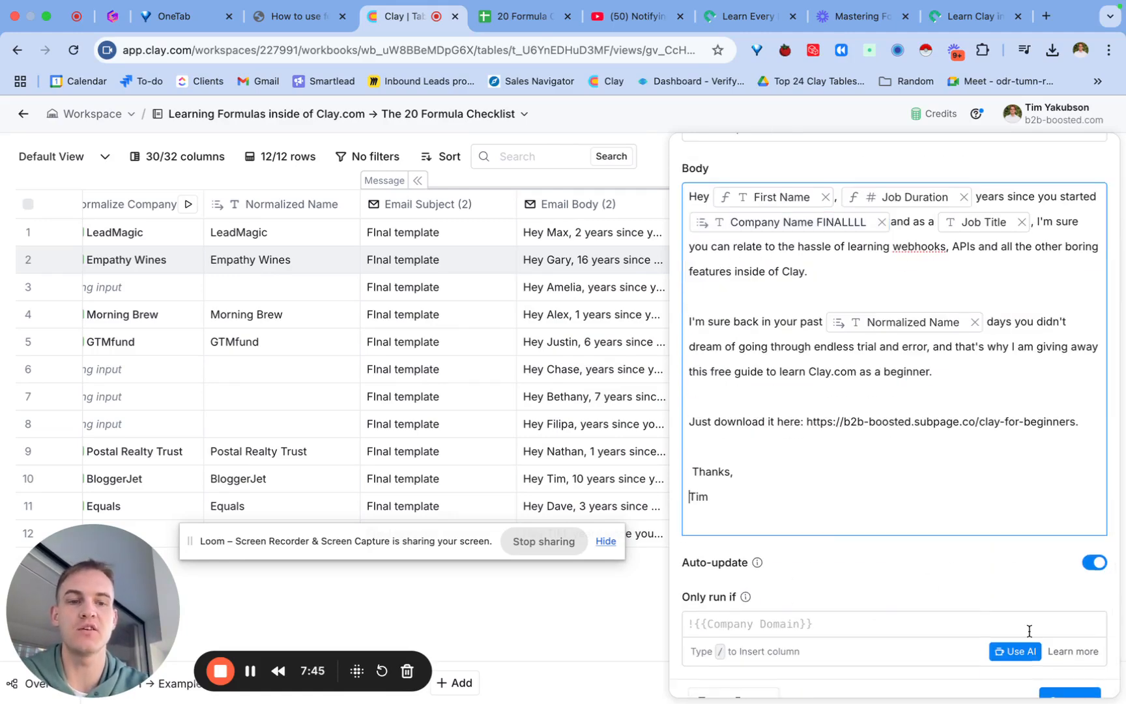
scroll(1102, 682, "down", 1)
left_click(1073, 673)
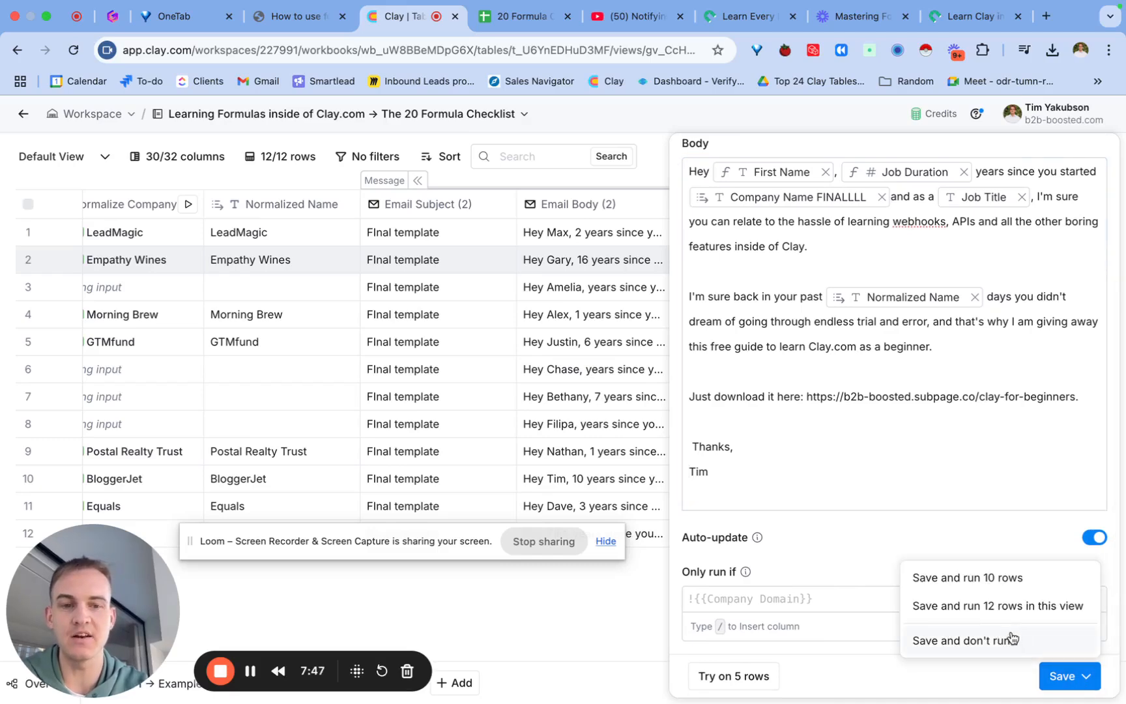
left_click(1009, 613)
Switch to the 20 Formula Checklist in Google Sheets, tick off item 18 about generating email copy, and select "Push into different campaigns".
left_click(524, 26)
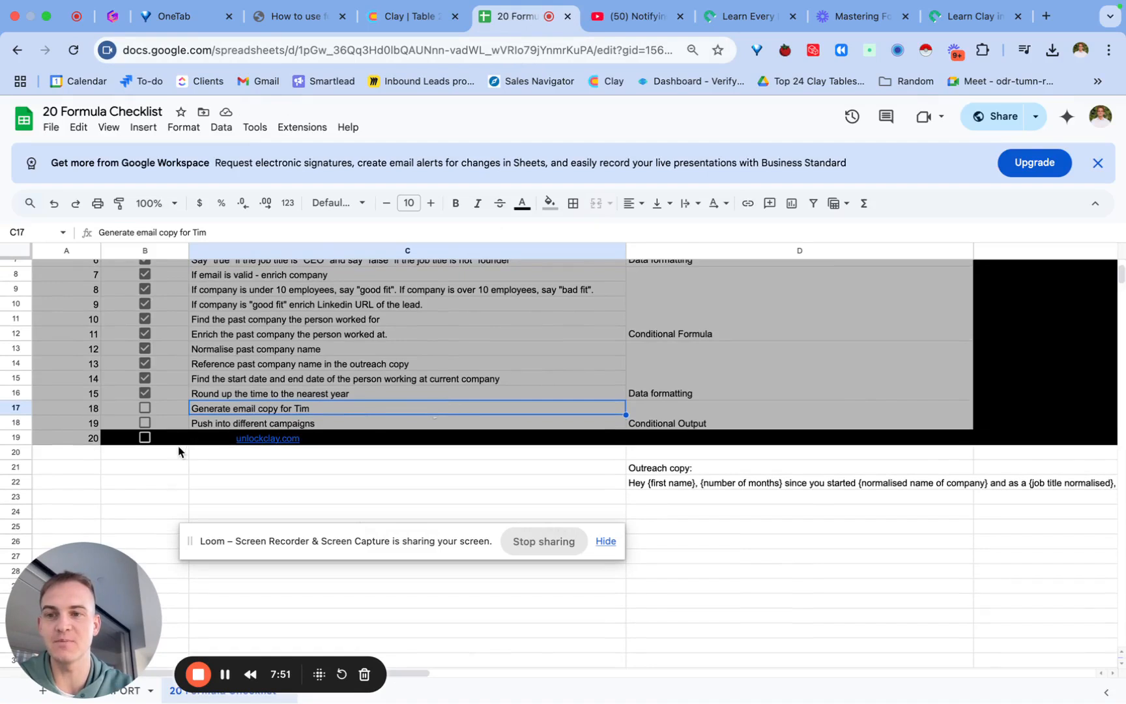
left_click(145, 410)
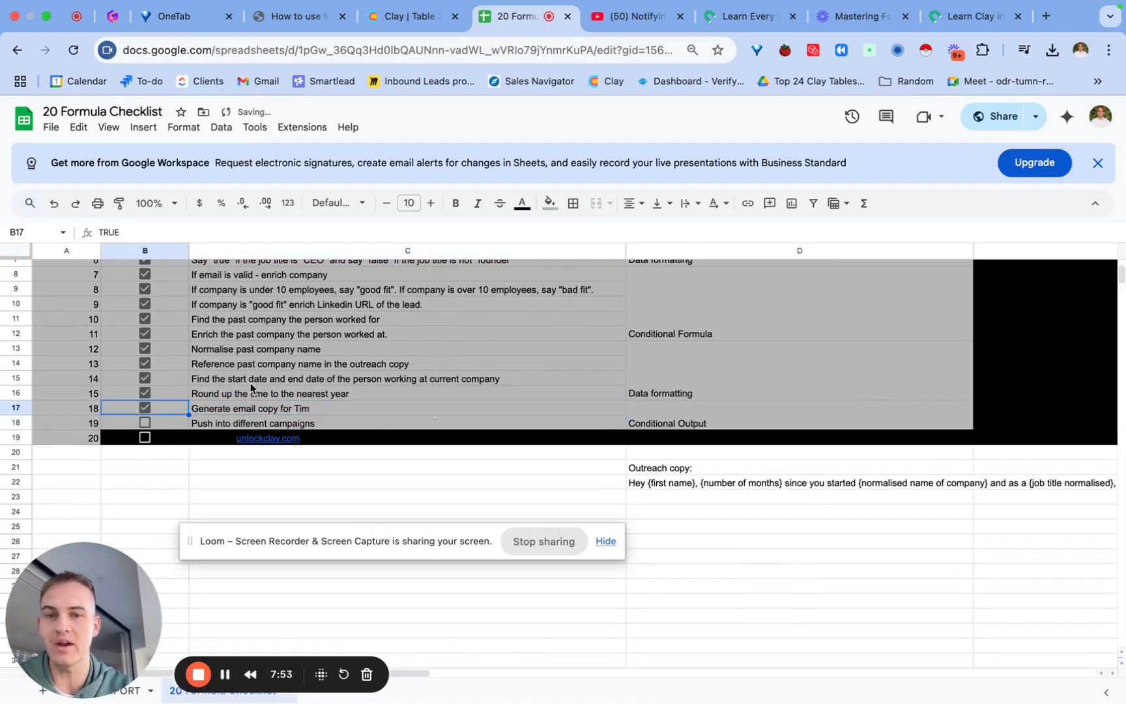
left_click(229, 424)
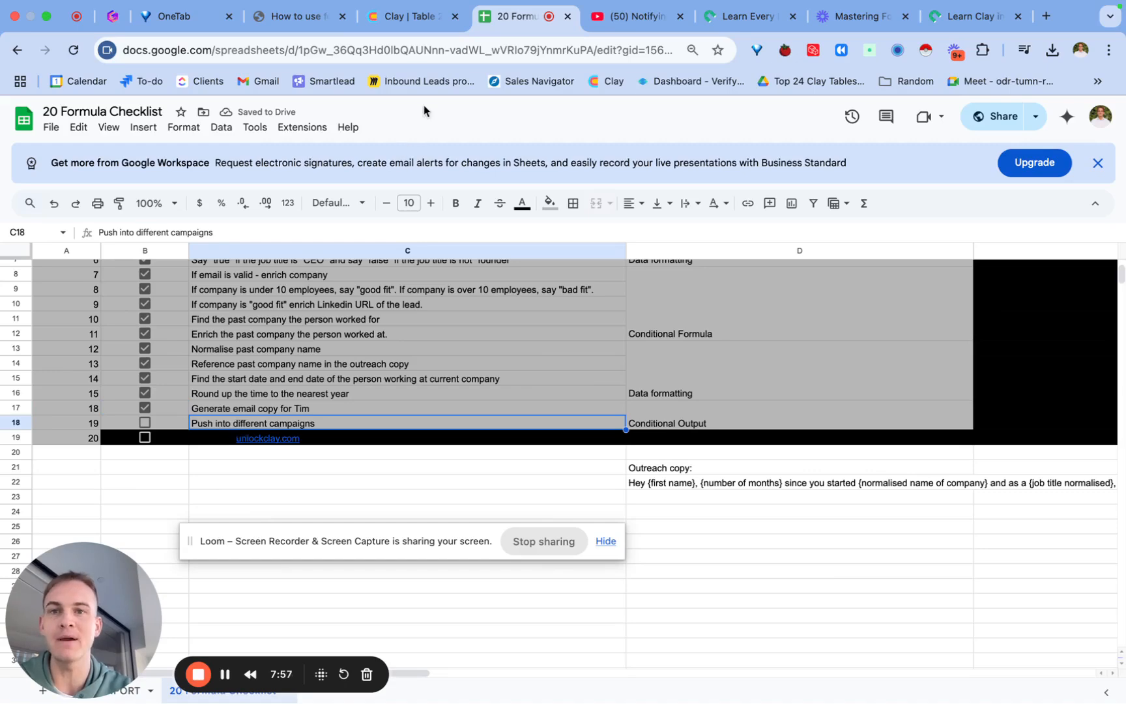
Back in the Clay table, search the enrichments for "smartlead" and add the Smartlead.ai Add Lead to Campaign action.
left_click(393, 20)
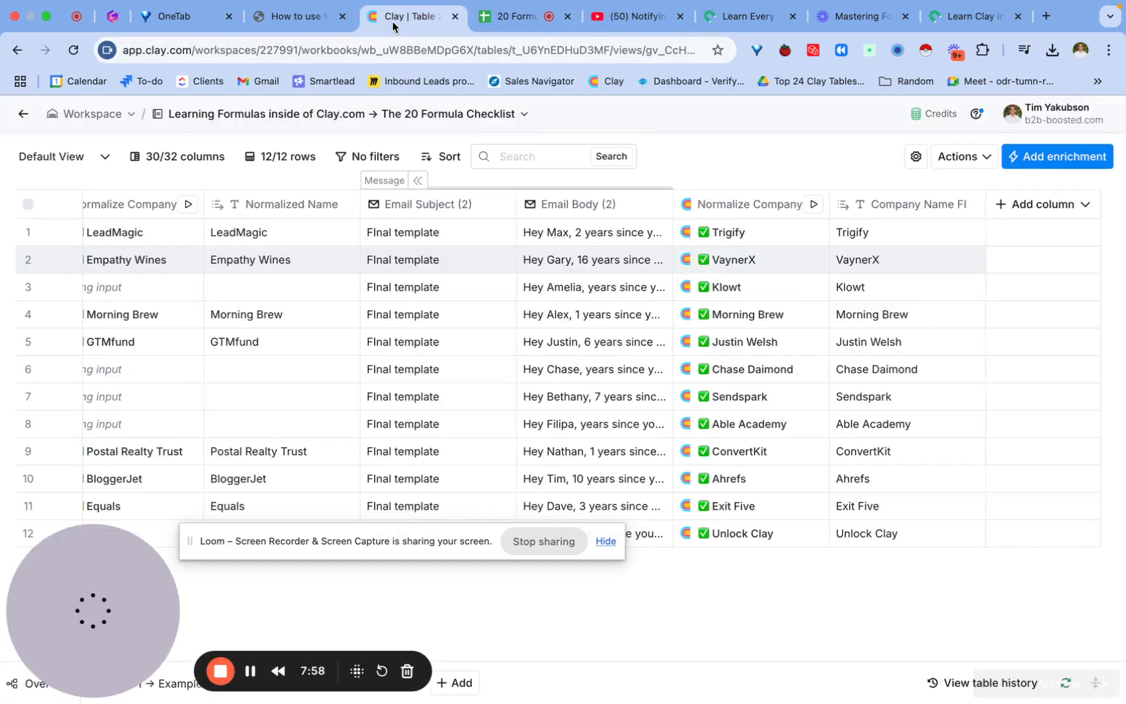
left_click(1052, 158)
type("smartlead")
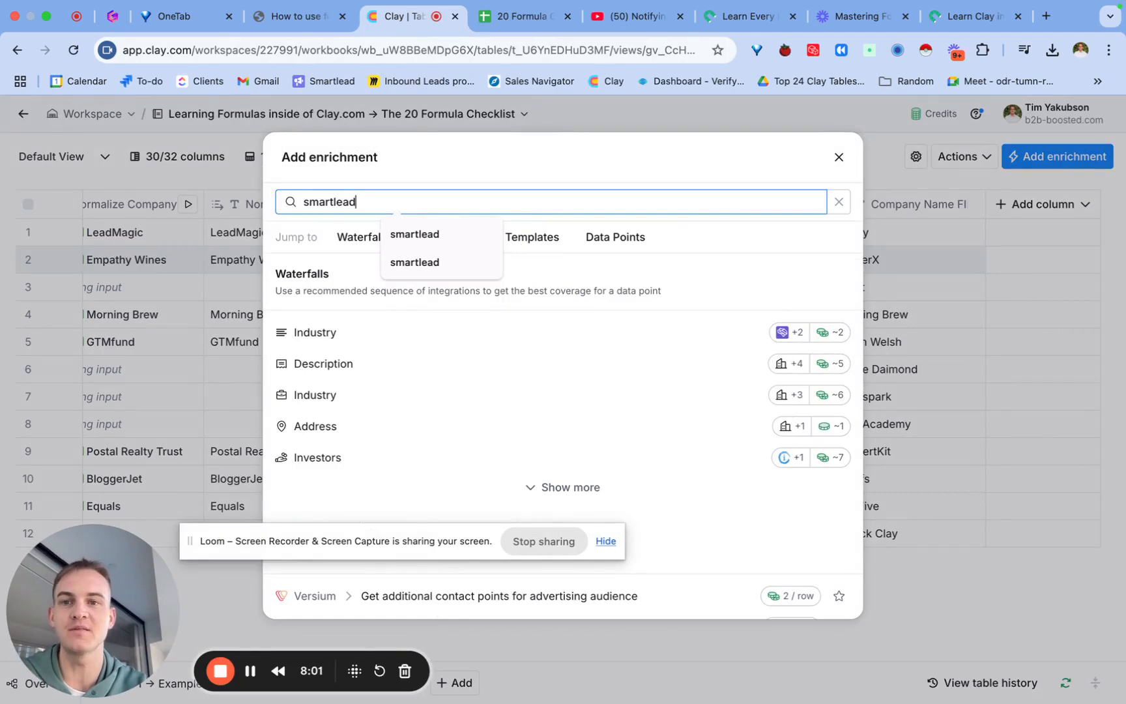
left_click(568, 360)
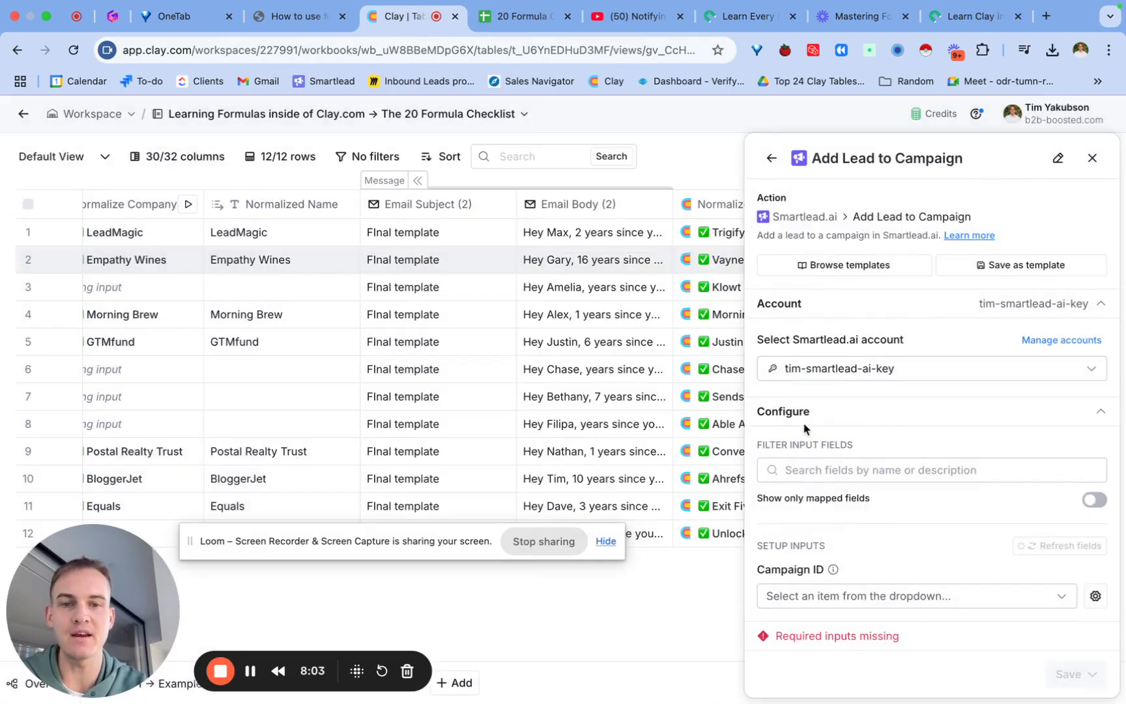
Generate and save an AI run condition so the campaign action only runs if "ICP food or bad fit?" contains "good".
scroll(930, 464, "down", 10)
scroll(877, 355, "up", 4)
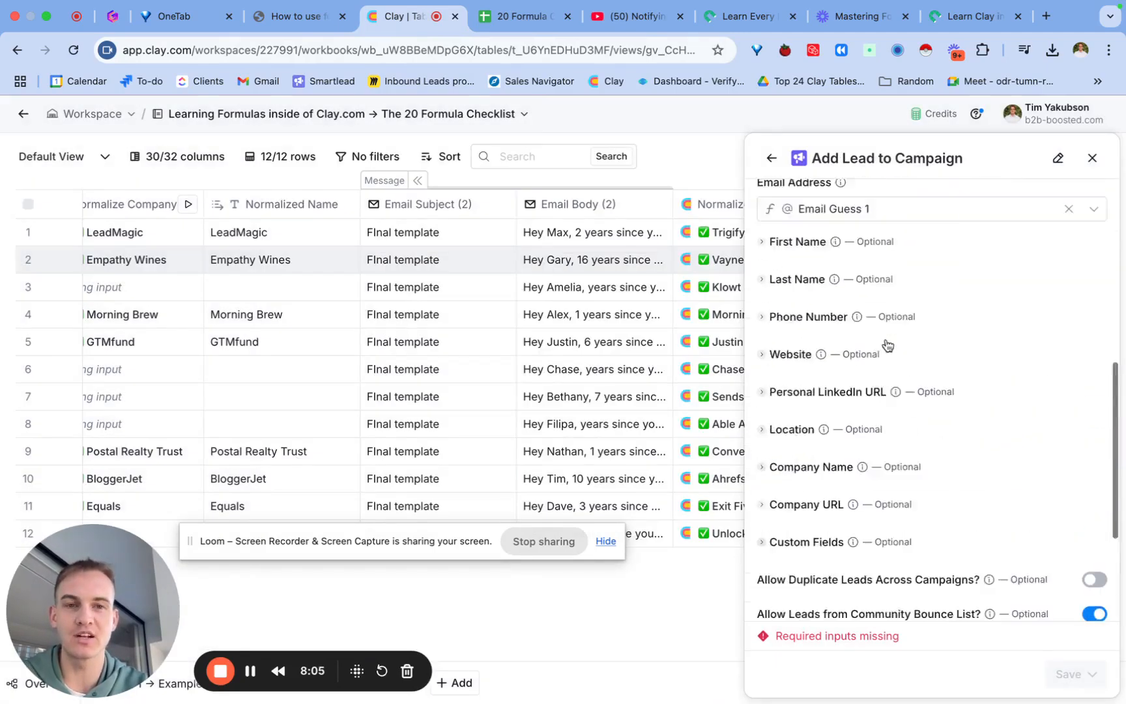
scroll(887, 345, "up", 6)
scroll(845, 457, "down", 10)
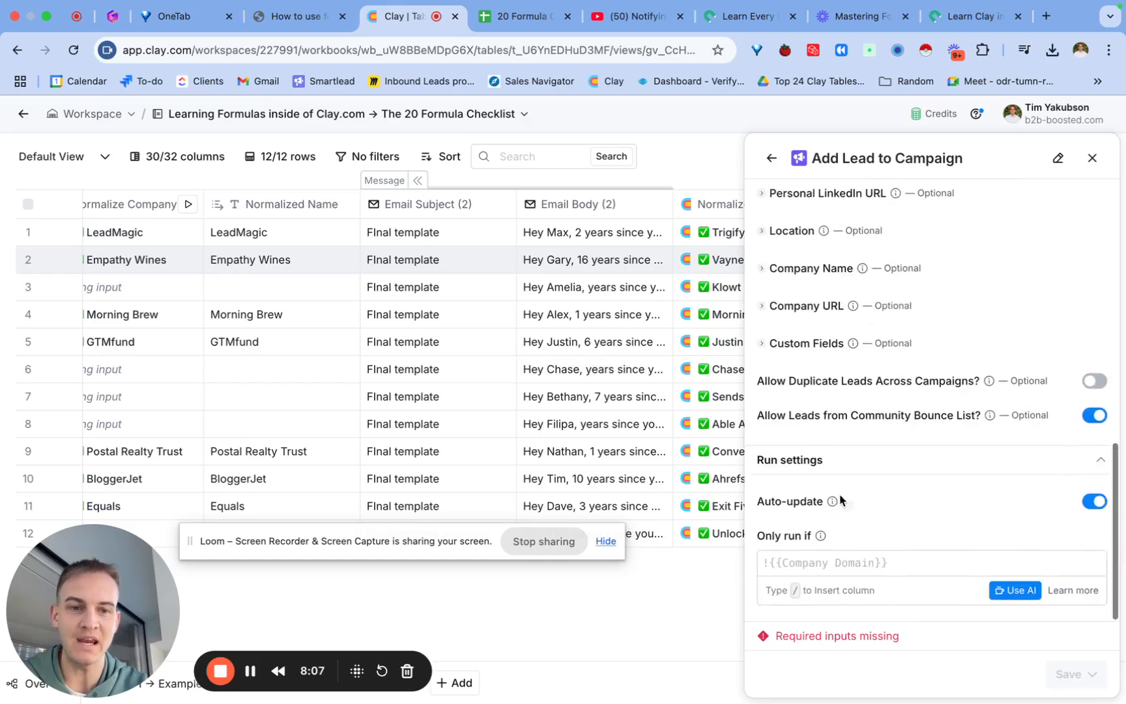
left_click(1019, 593)
left_click(424, 319)
type("only")
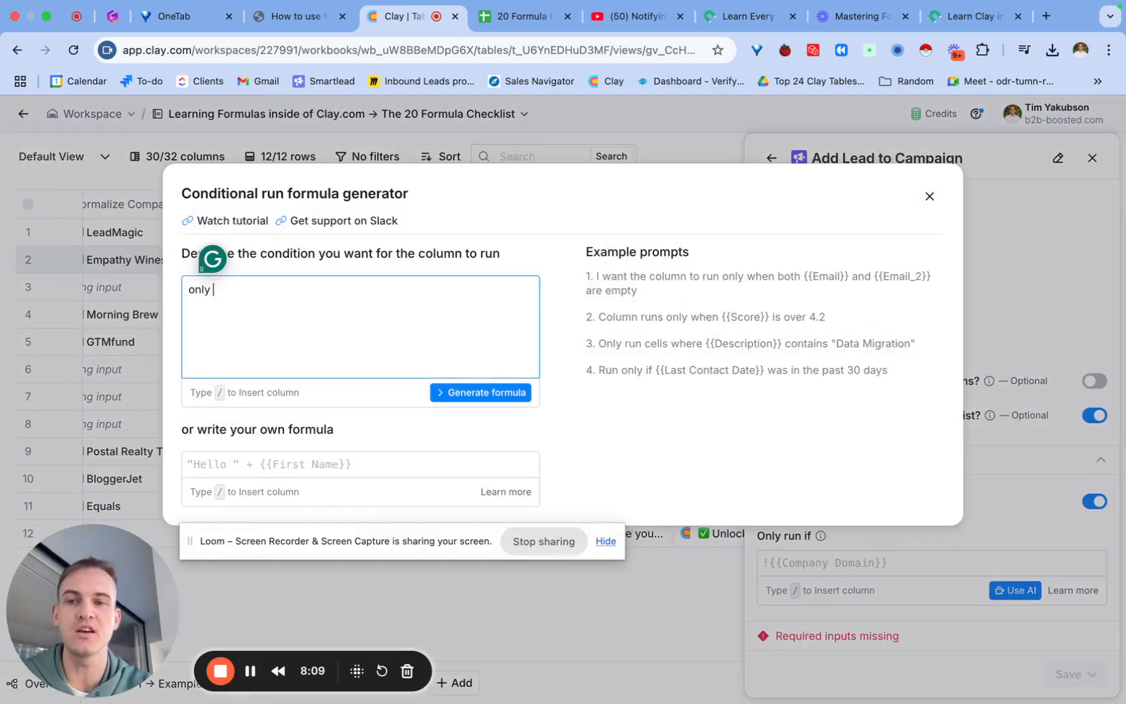
type(" run if /icp")
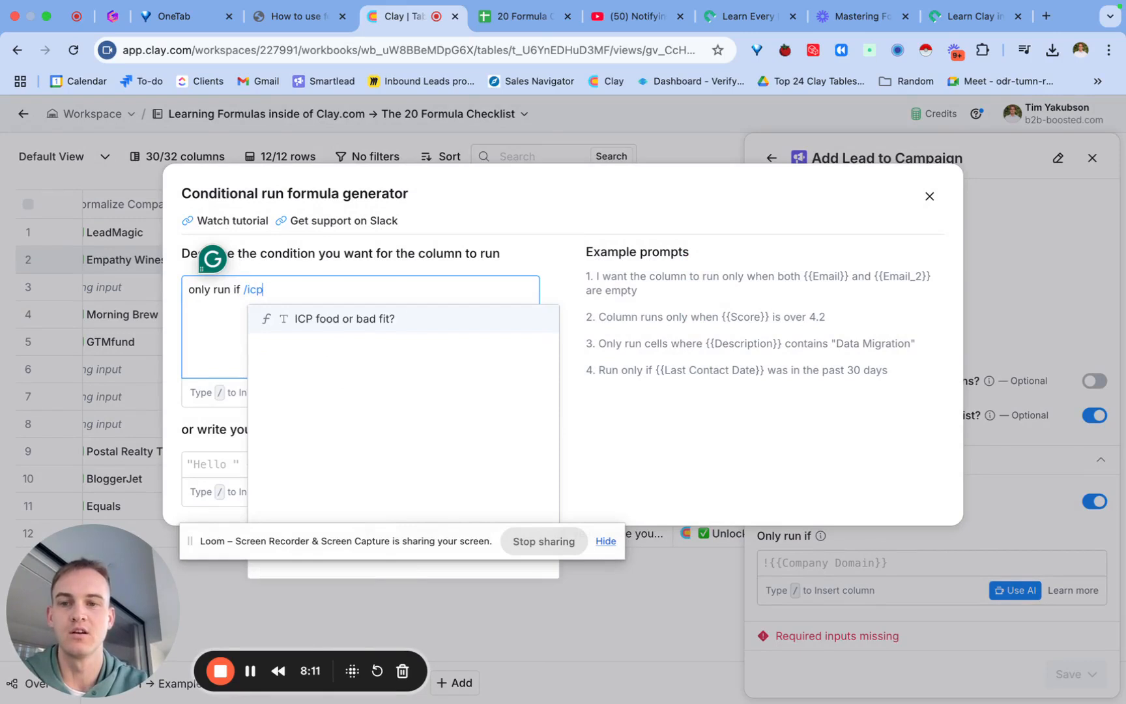
left_click(413, 320)
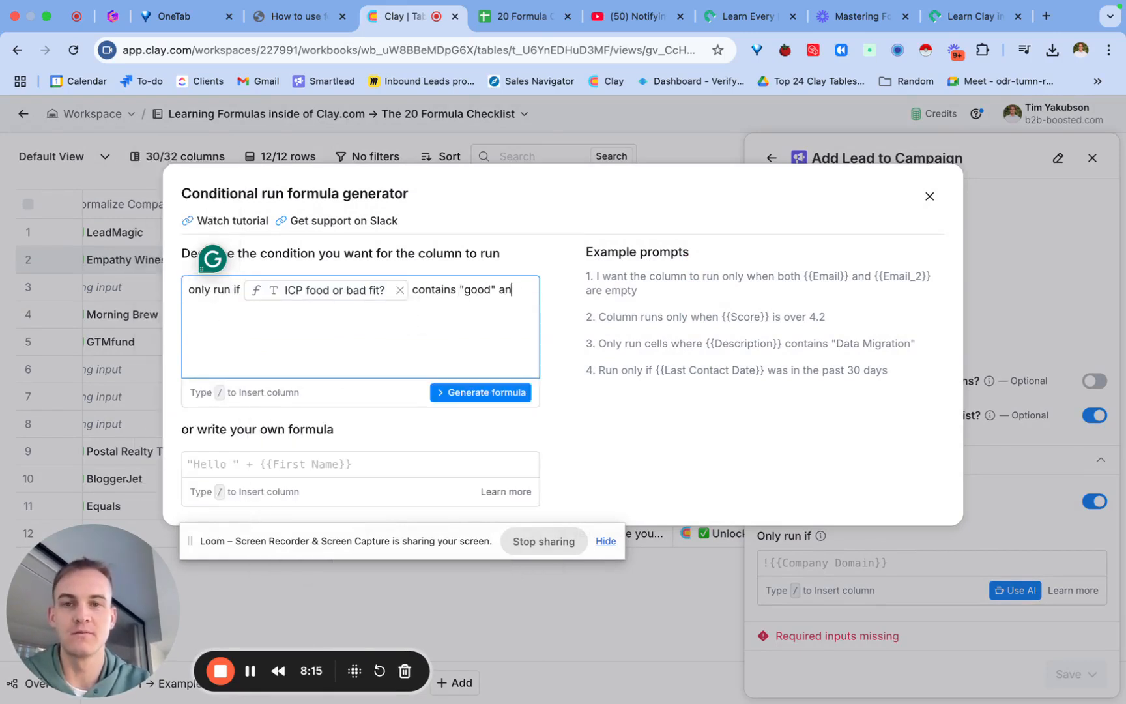
left_click(455, 393)
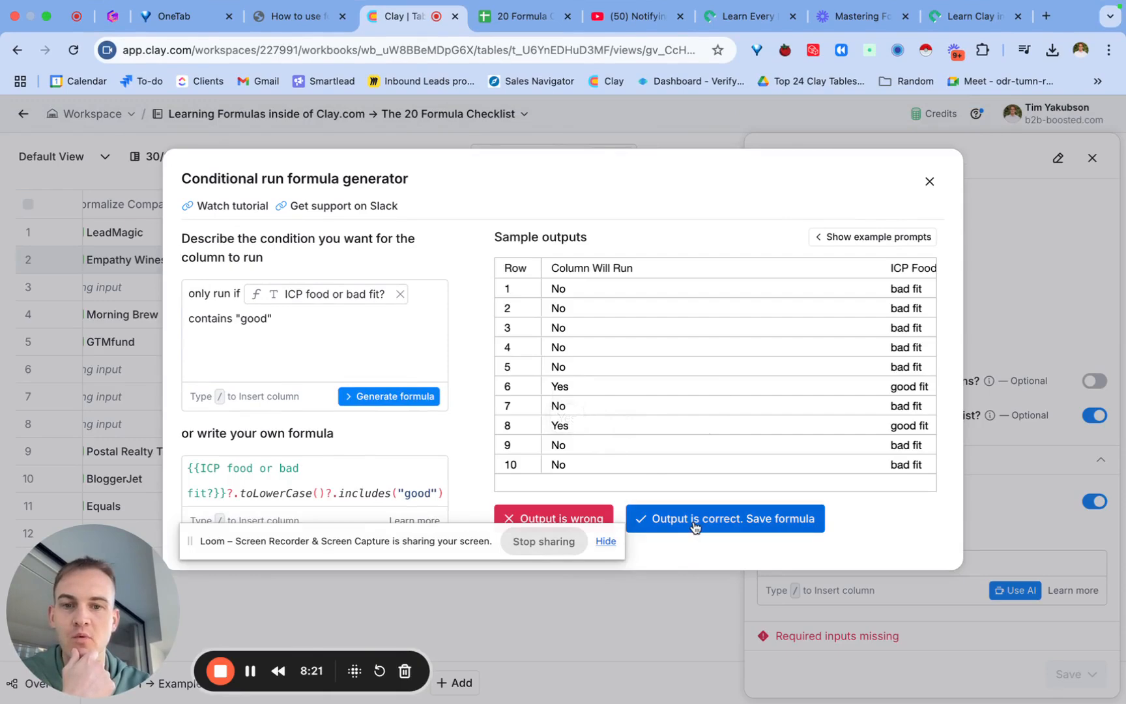
left_click(661, 519)
Close the Add Lead to Campaign setup and save its changes.
scroll(1055, 619, "down", 1)
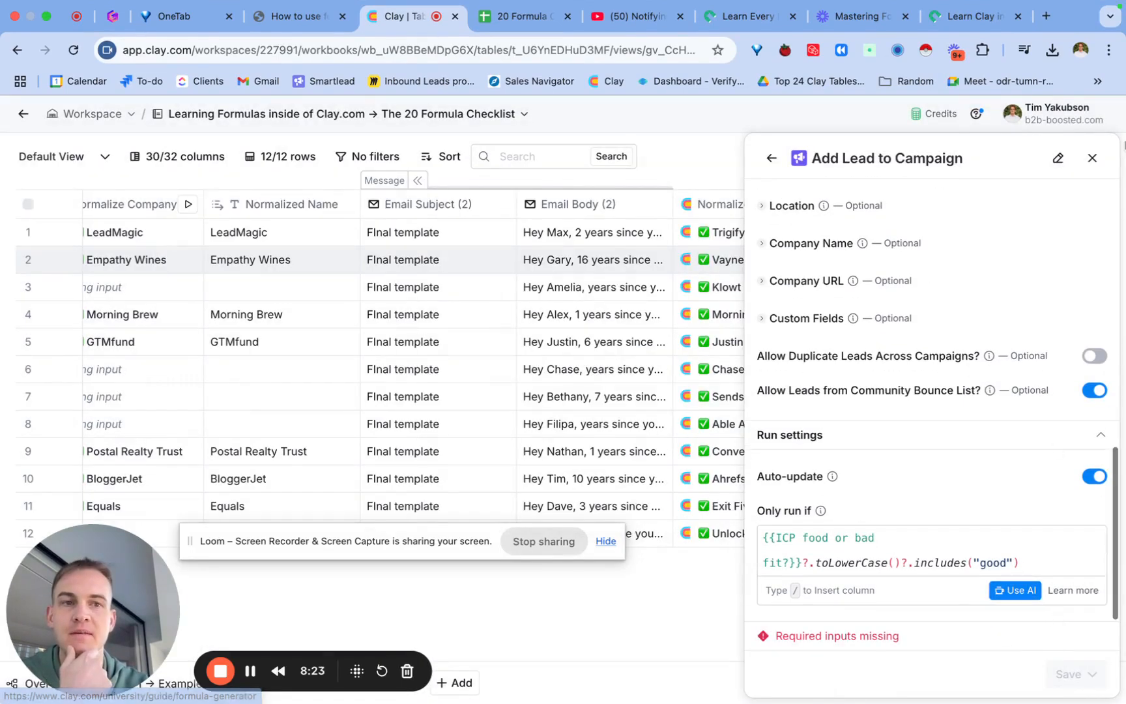
left_click(1092, 158)
left_click(654, 442)
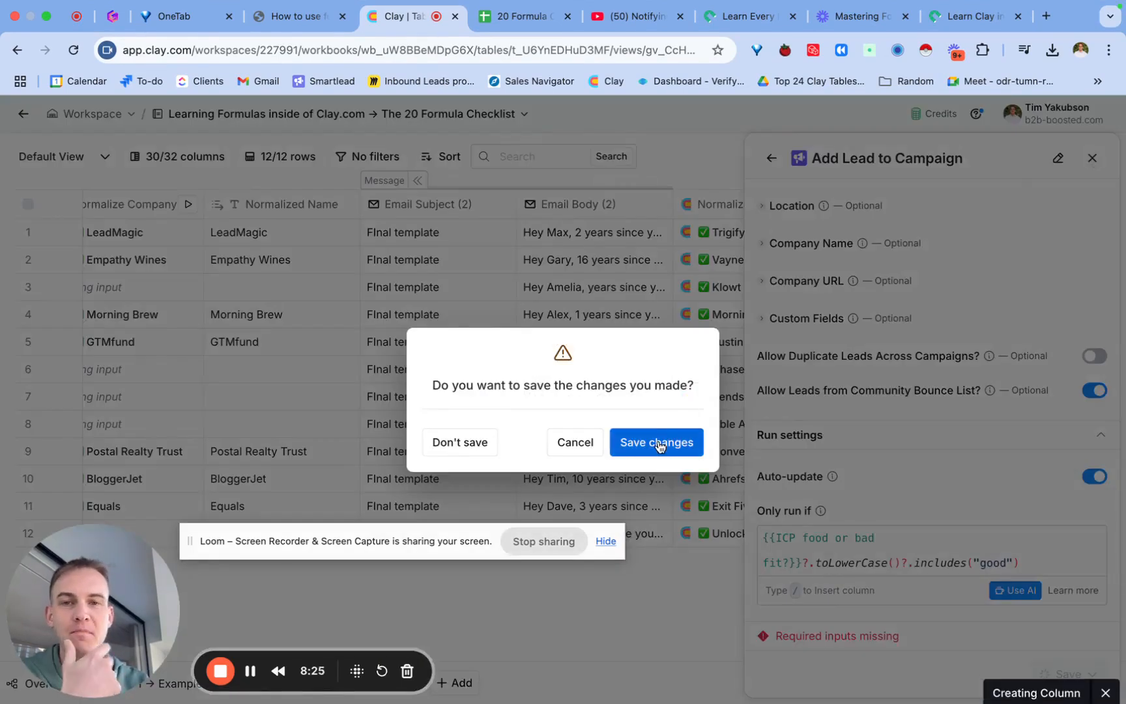
Switch to the 20 Formula Checklist in Google Sheets and review the checklist steps from the beginning.
scroll(483, 371, "left", 10)
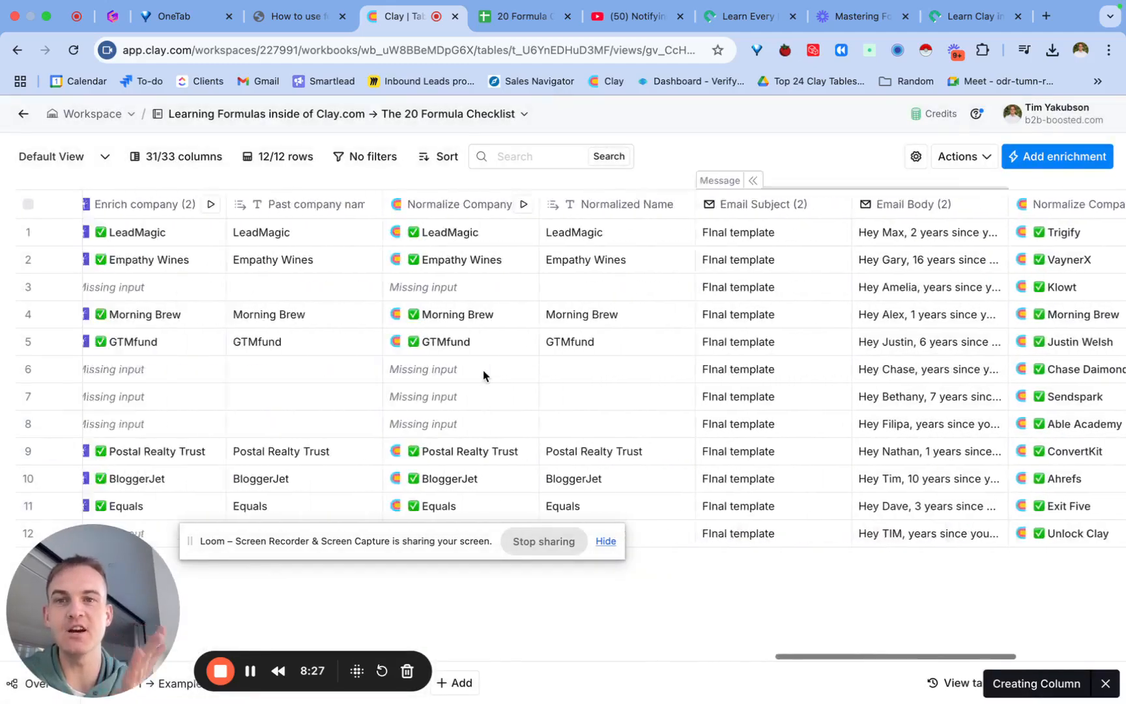
left_click(485, 18)
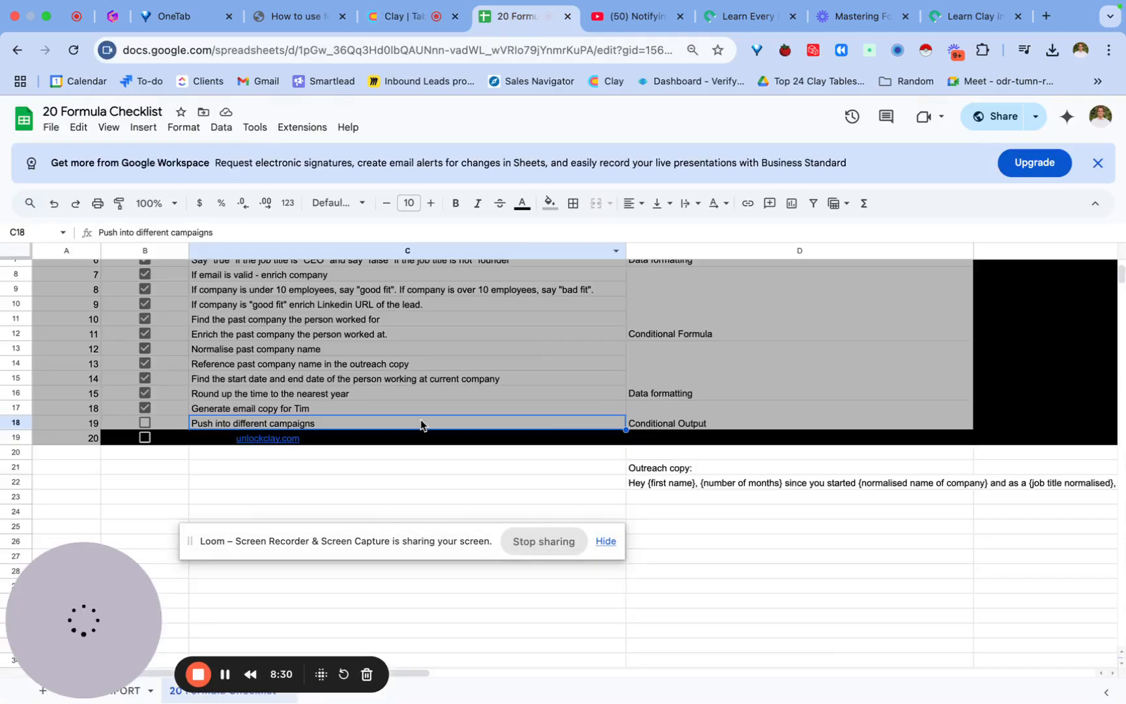
scroll(420, 425, "up", 3)
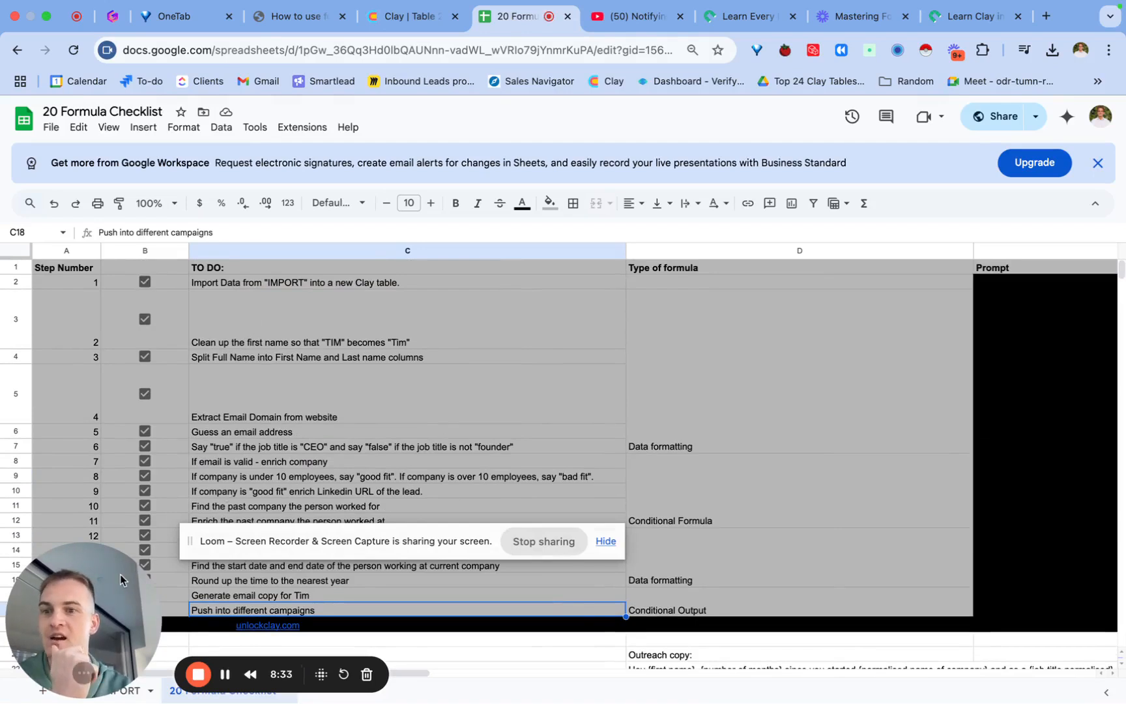
left_click_drag(121, 579, 720, 530)
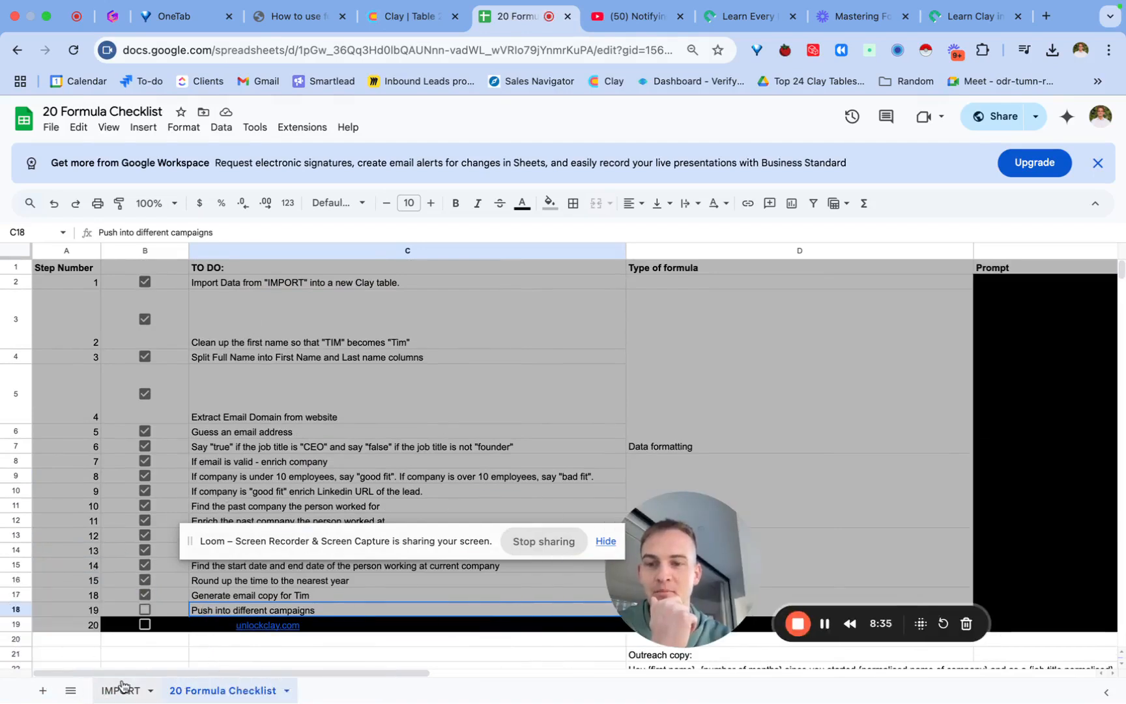
left_click(352, 389)
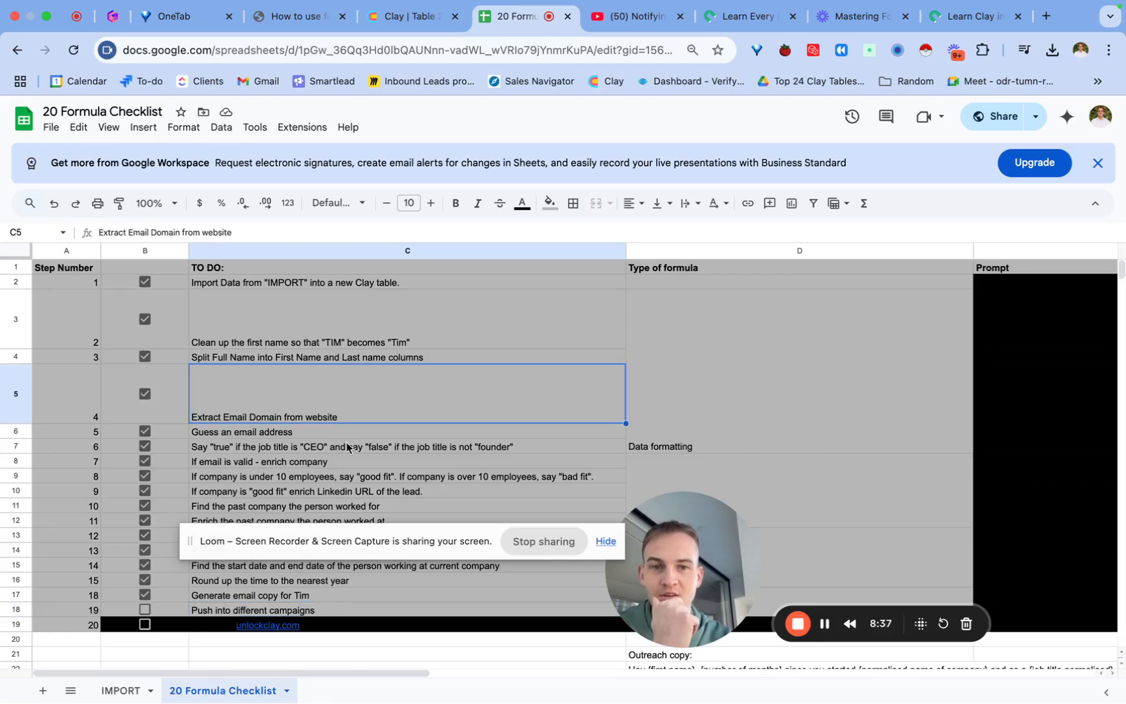
scroll(347, 447, "right", 5)
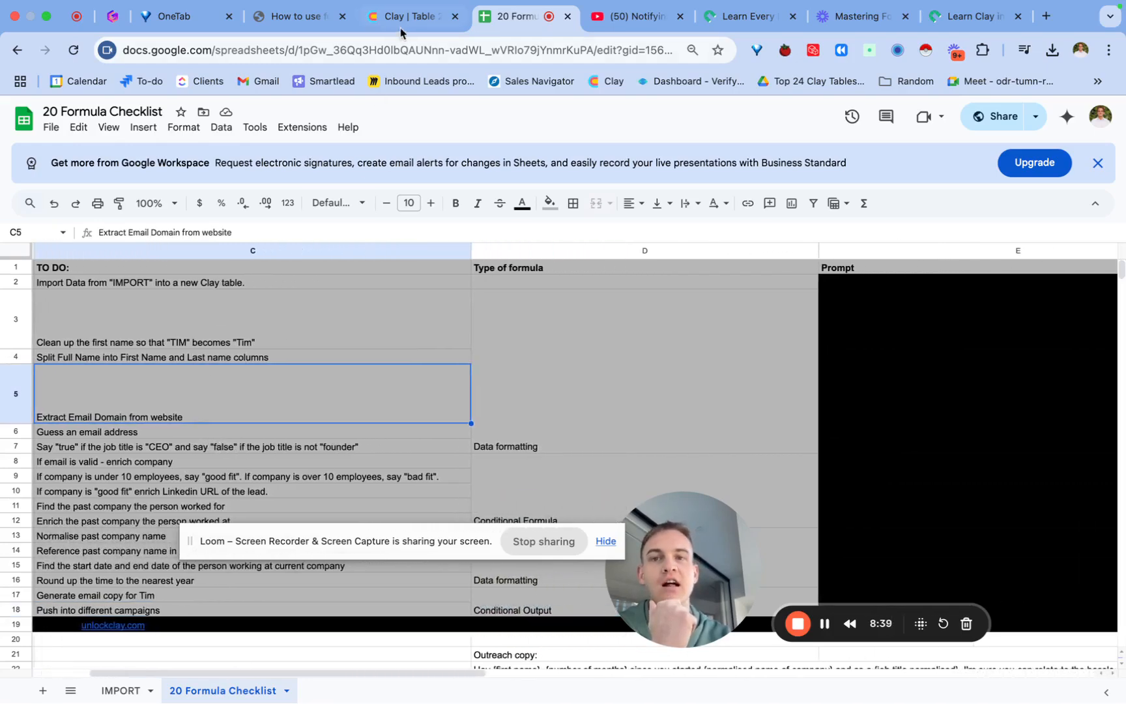
Switch to the Clay table, share the workbook as a template and copy its public link.
left_click(400, 18)
left_click(352, 114)
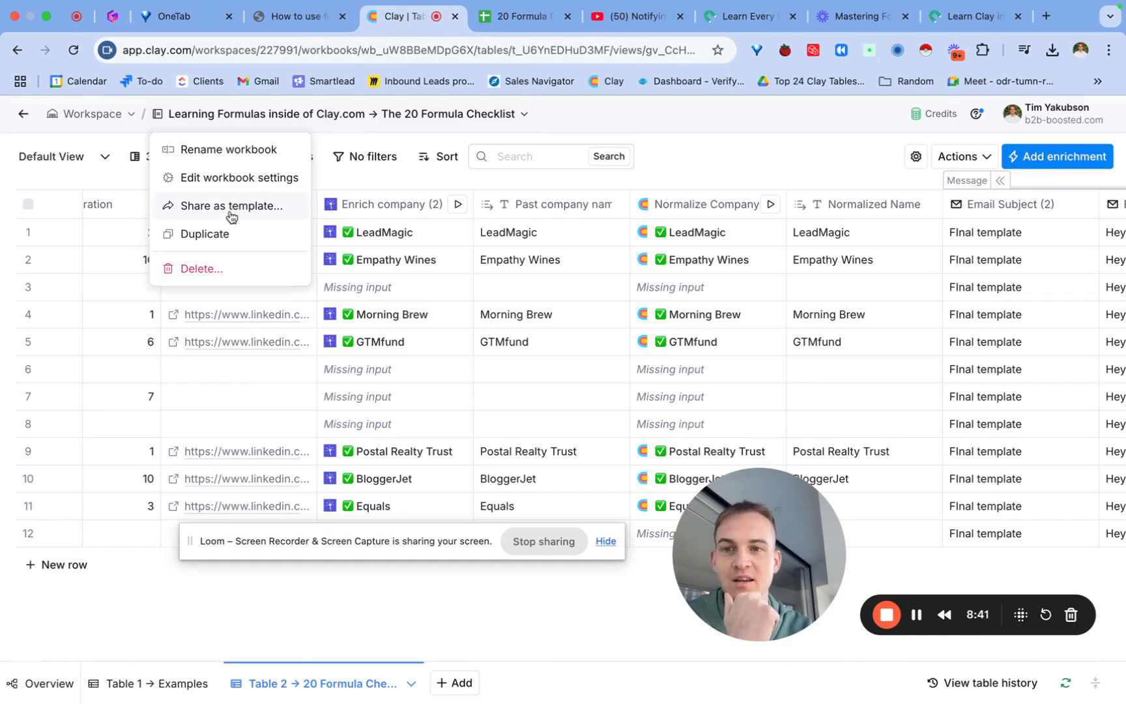
left_click(231, 206)
left_click(494, 457)
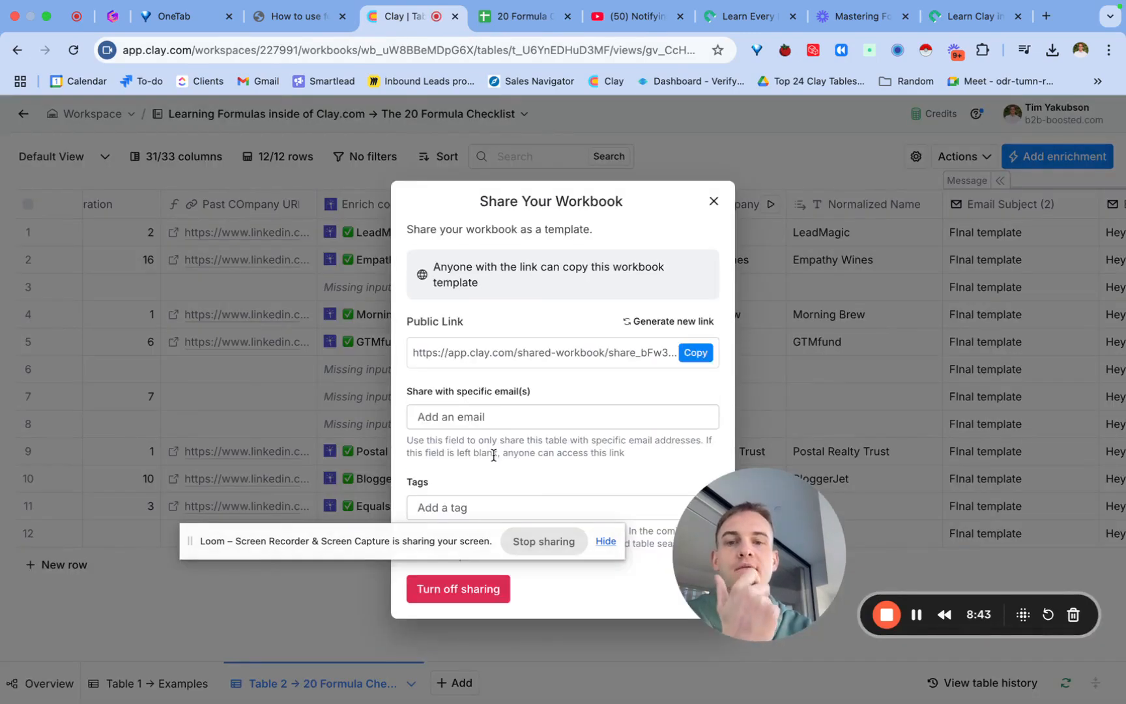
left_click(695, 352)
Back in Google Sheets, enter "Clay Template HERE:" followed by the copied workbook link in cell C21 below the checklist.
left_click(521, 18)
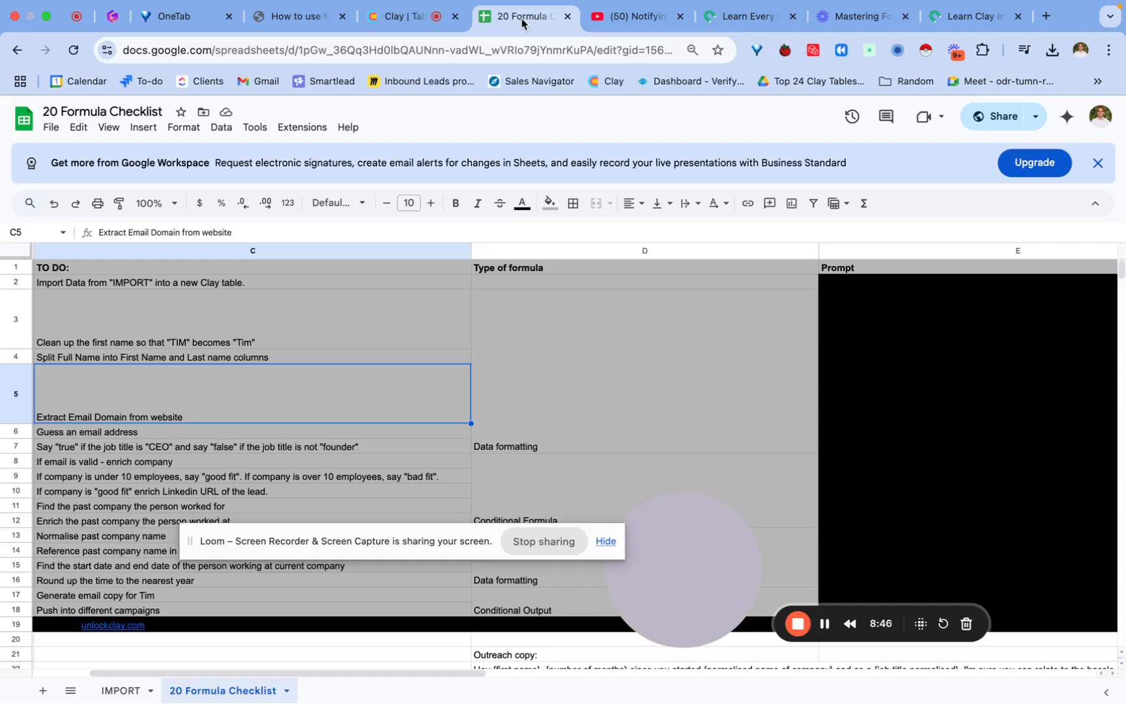
scroll(404, 381, "down", 5)
left_click(206, 328)
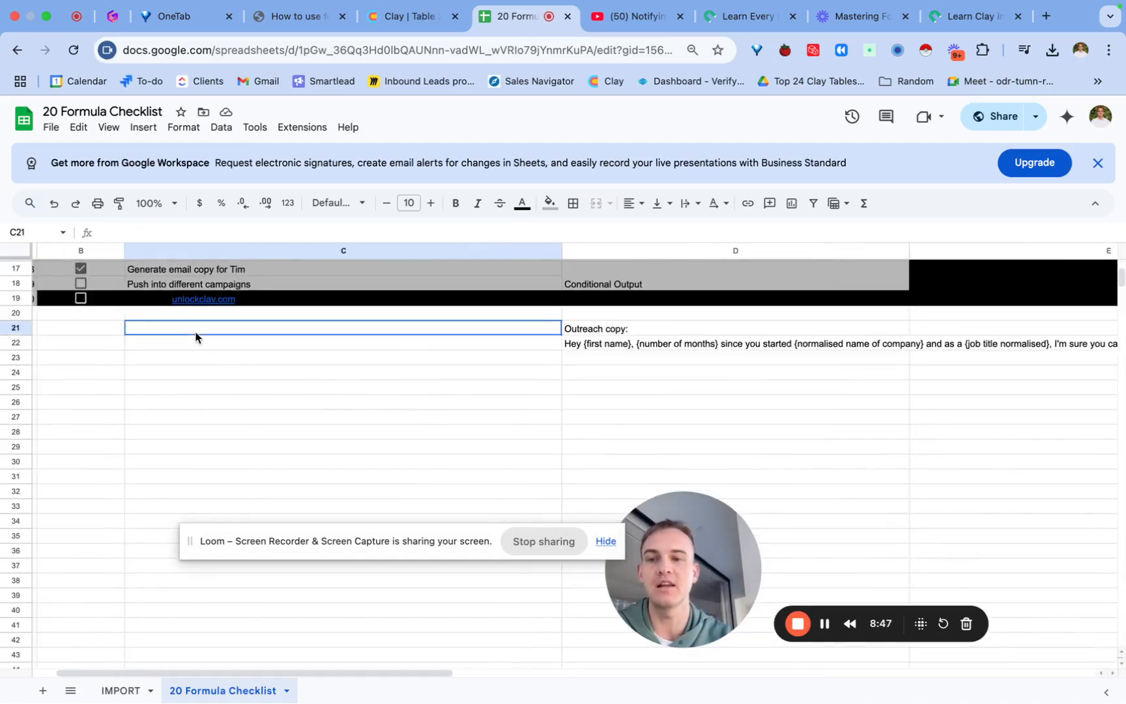
type("Clay Templat")
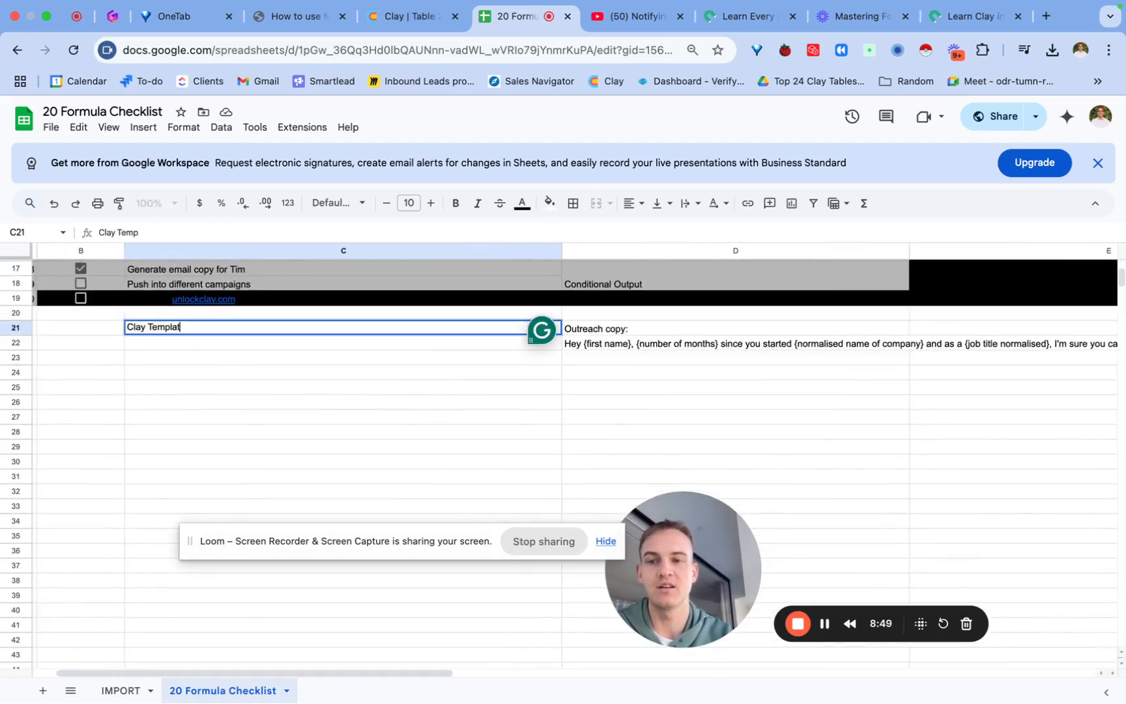
type("e HERE:")
key("ctrl+v")
left_click(211, 433)
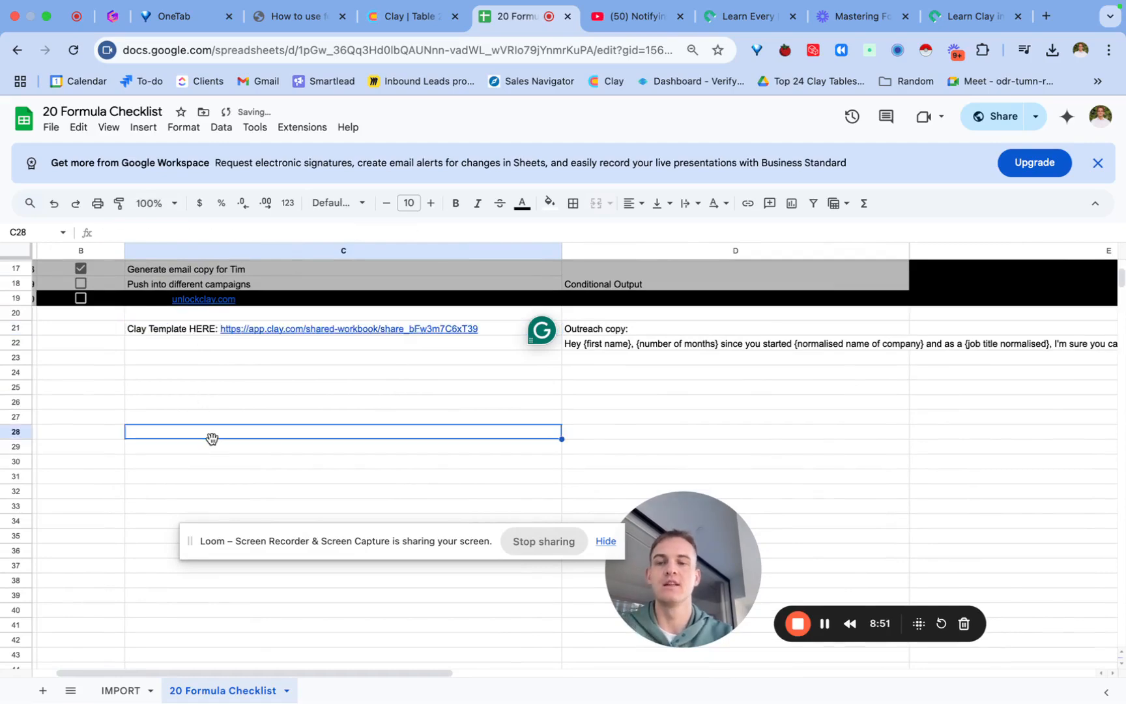
scroll(212, 438, "up", 5)
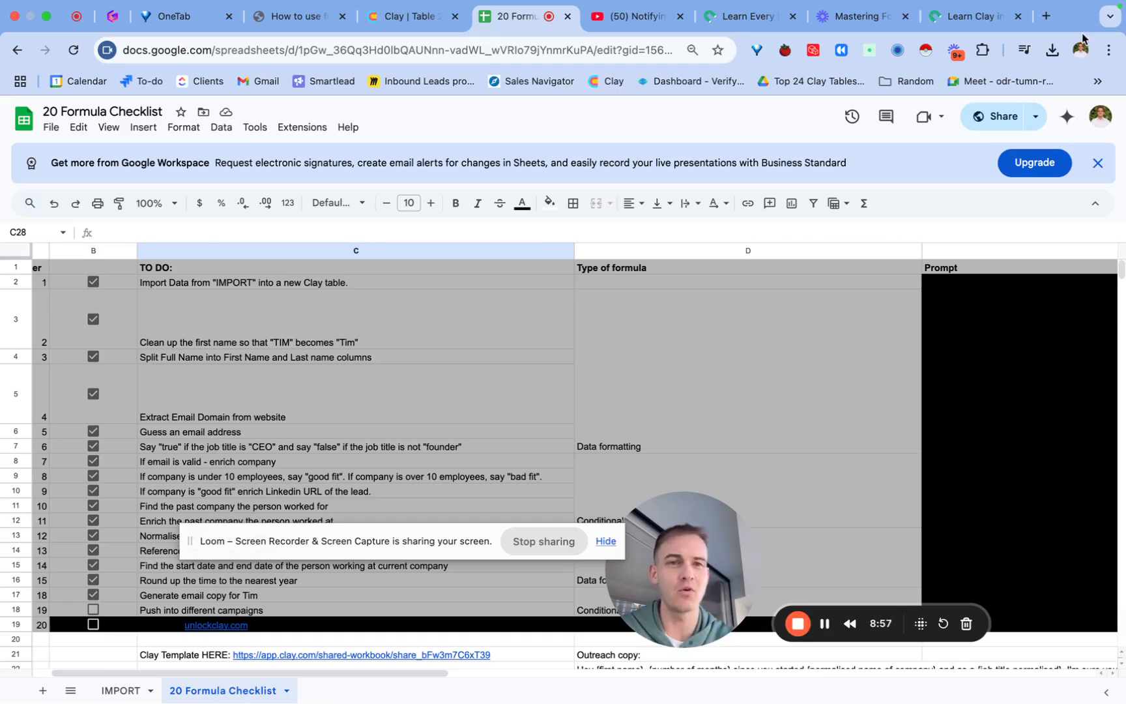
Open the unlockclay.com website in a new browser tab.
left_click(1044, 14)
type("unl")
key("Return")
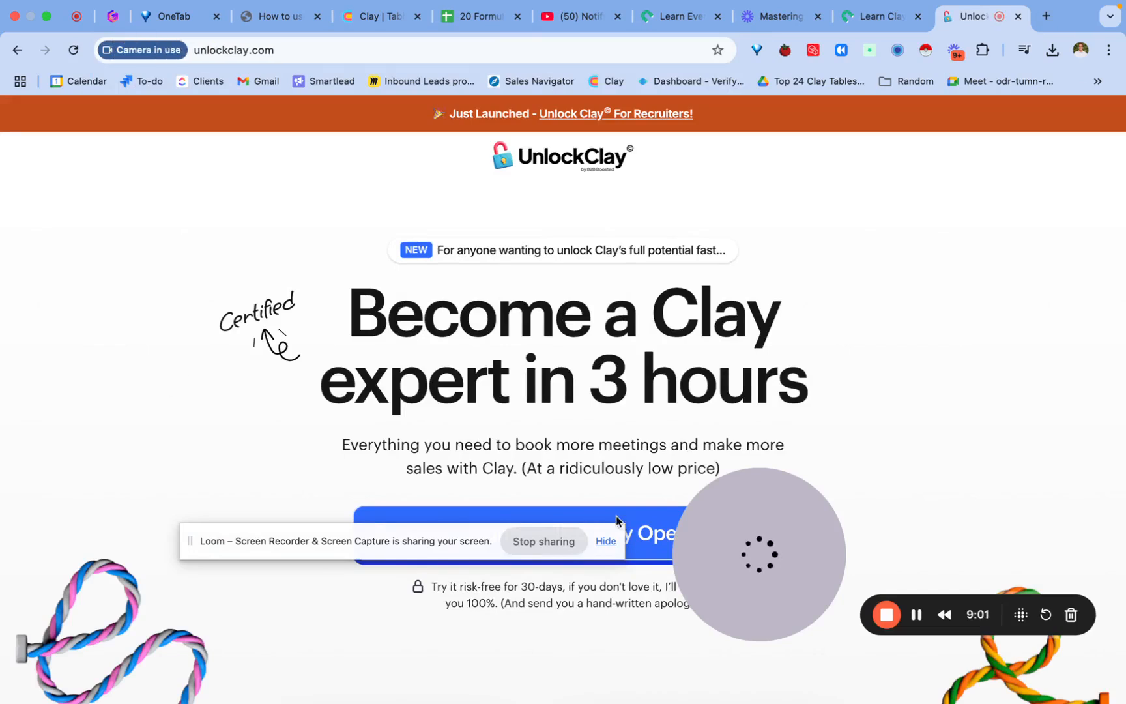
left_click_drag(733, 531, 116, 606)
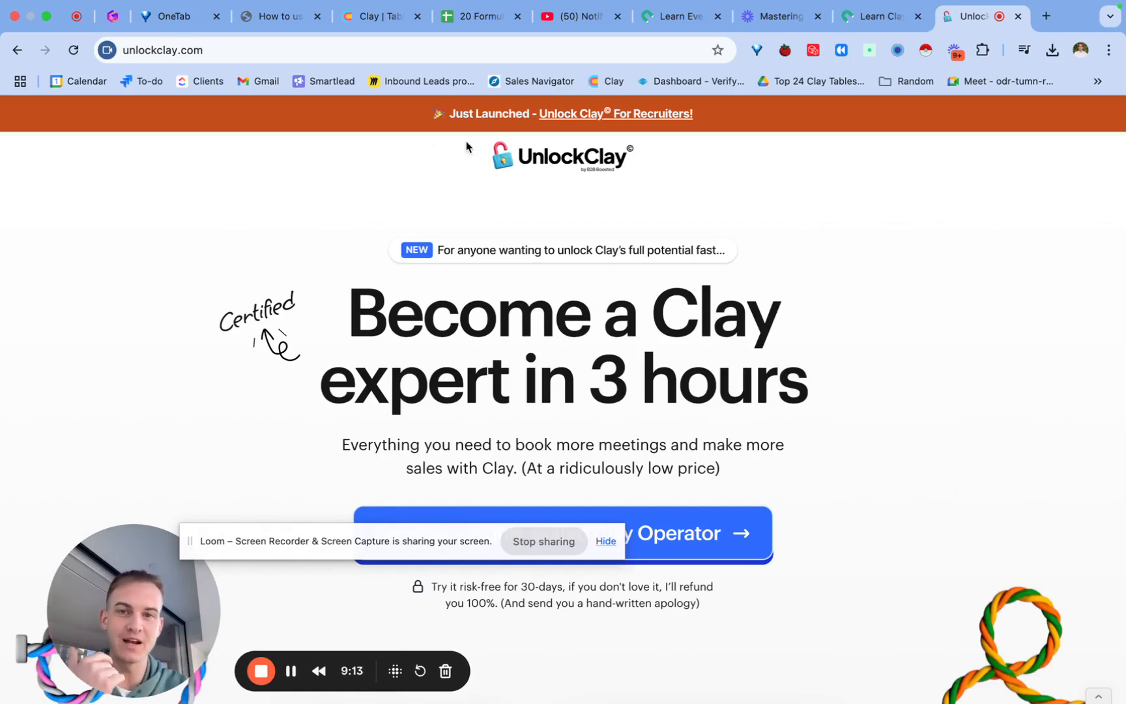
Open the Unlock Clay For Recruiters page, proceed to its checkout and highlight the UnlockClay course price.
left_click(558, 114)
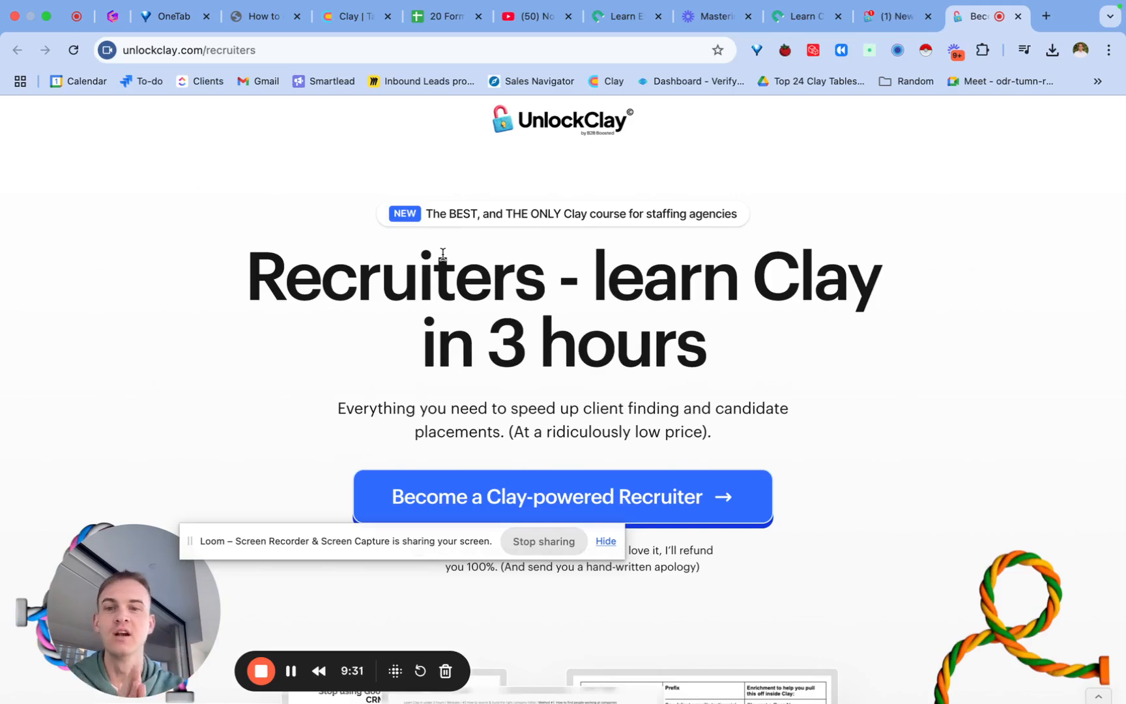
left_click(563, 508)
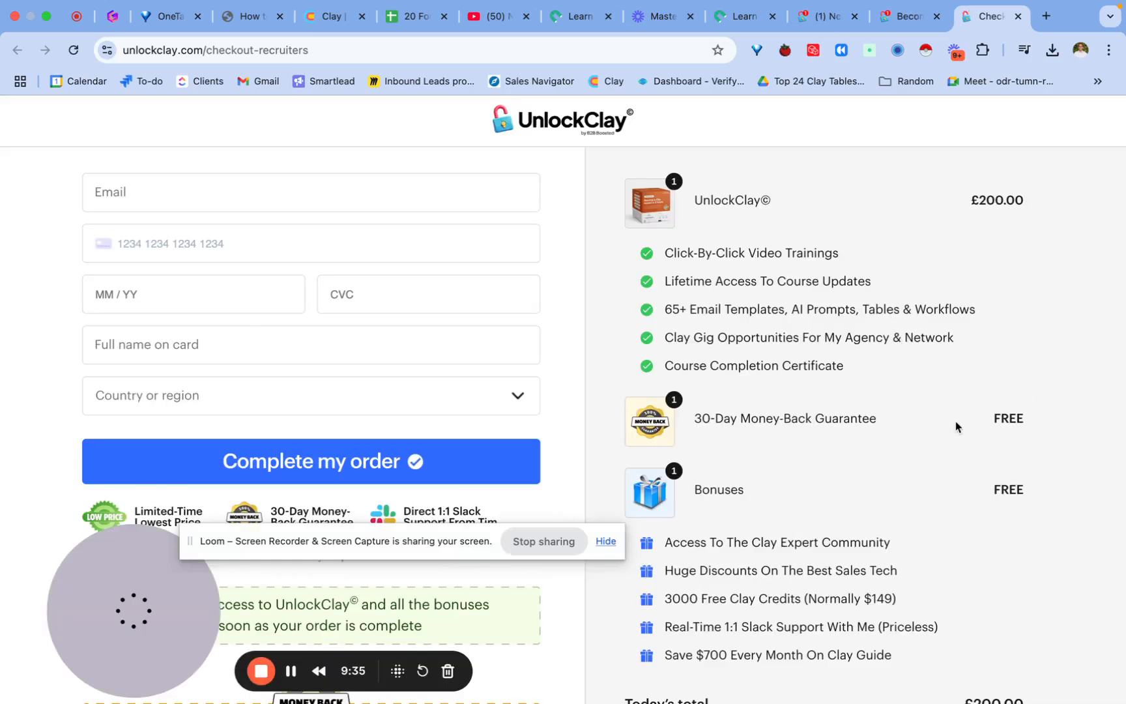
left_click_drag(973, 200, 1056, 200)
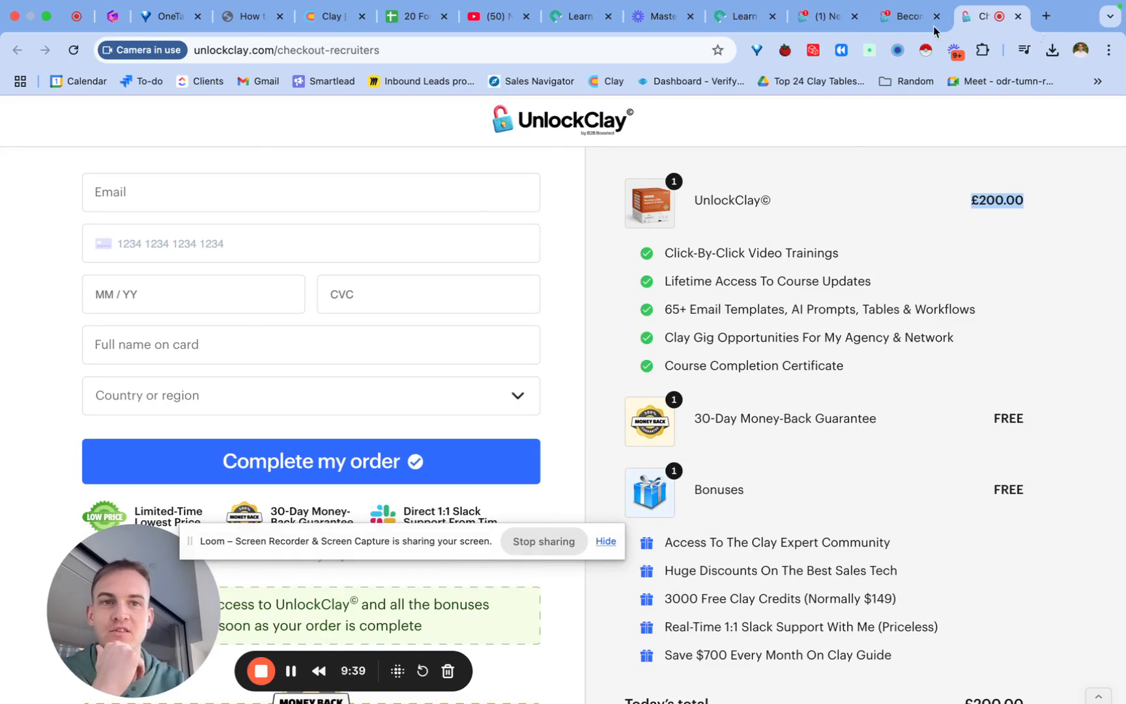
Return to the UnlockClay recruiters page and switch from there to the open YouTube video.
left_click(907, 25)
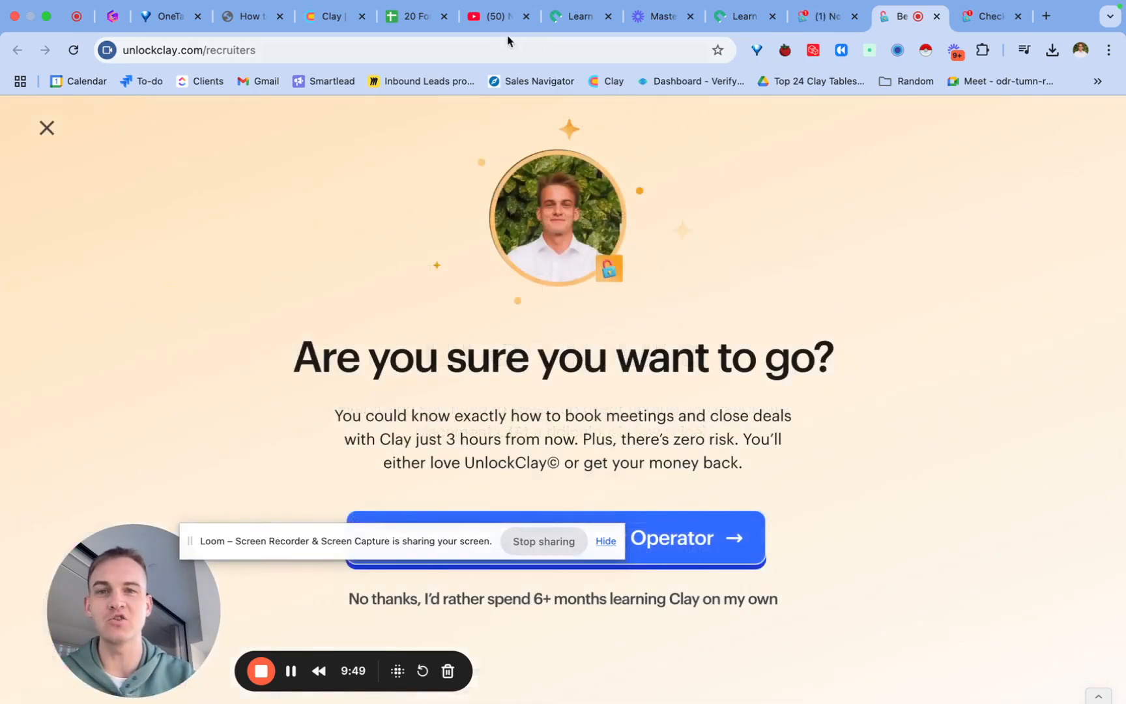
left_click(492, 19)
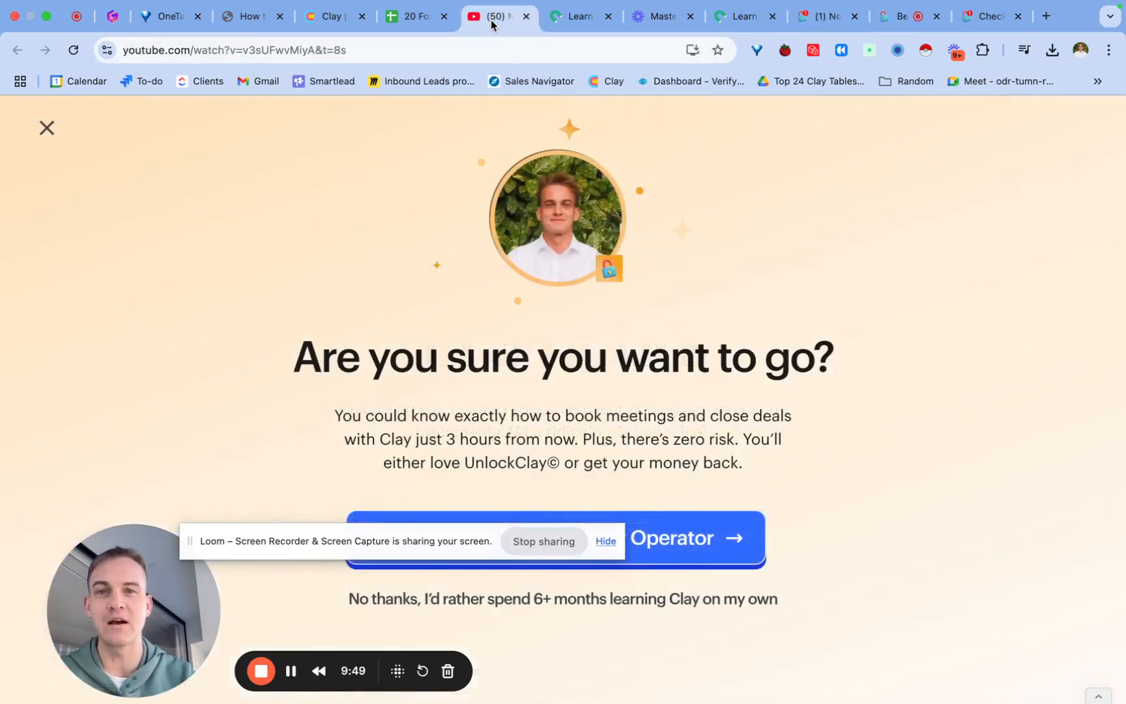